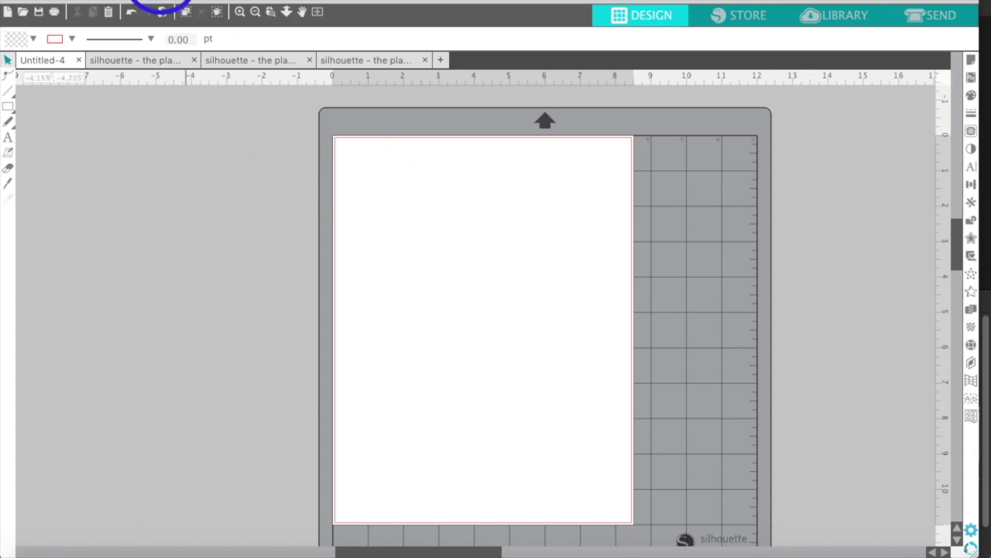
pyautogui.click(160, 2)
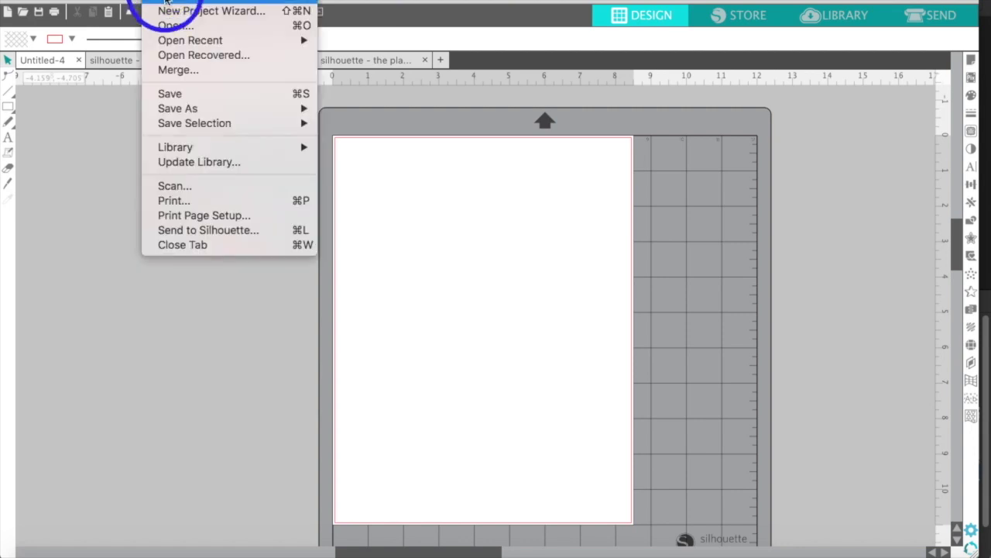
pyautogui.click(82, 170)
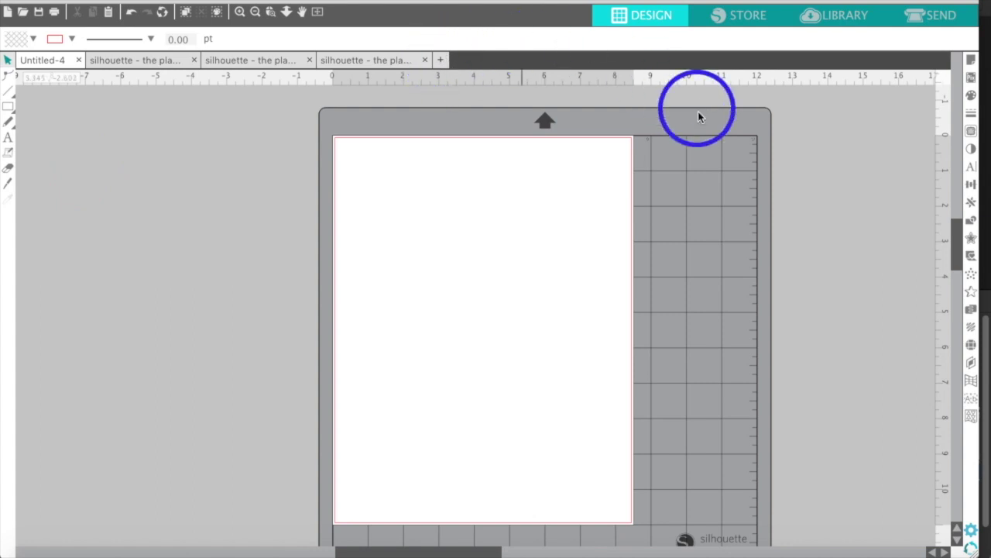
# Turn on Type 1 registration marks (CAMEO, Portrait, Curio) for the blank letter page
pyautogui.click(970, 62)
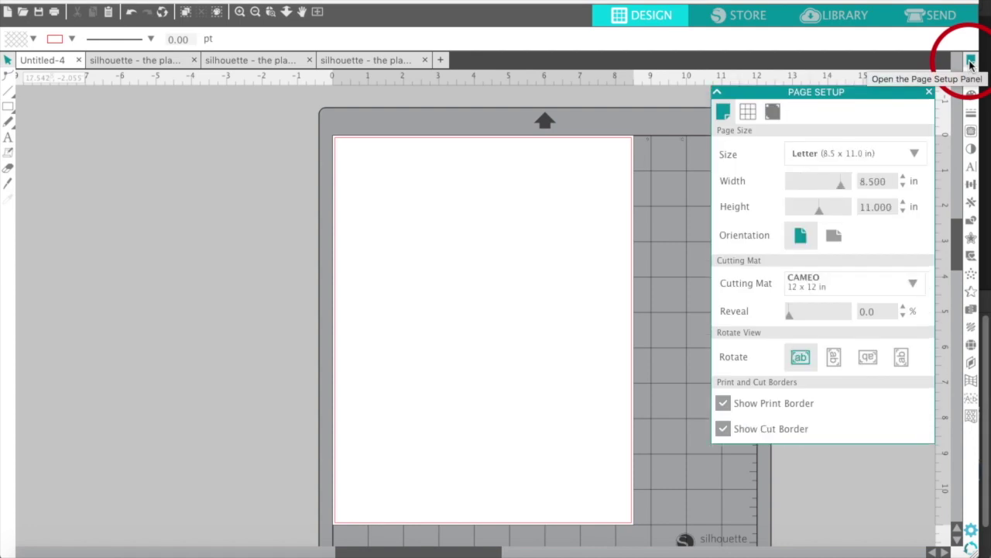
pyautogui.click(773, 113)
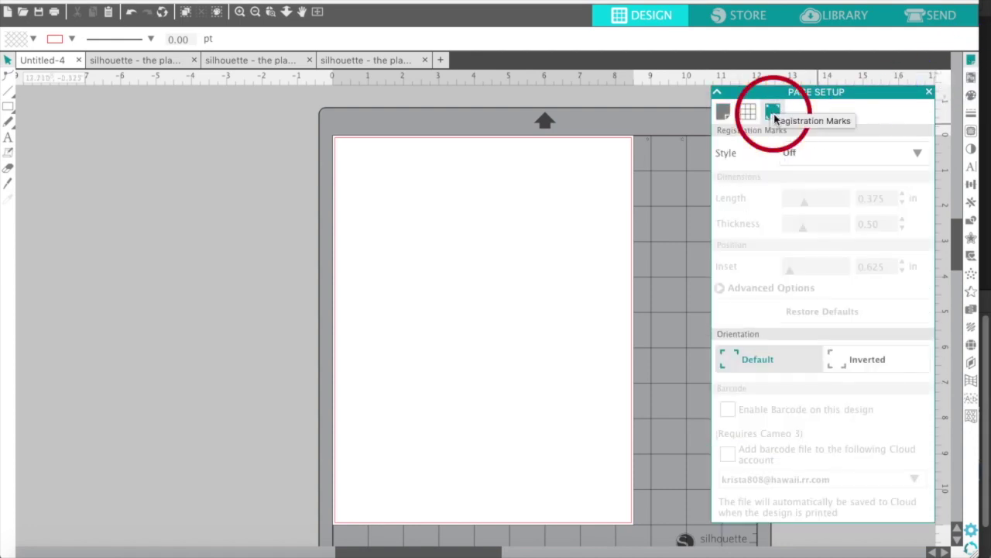
pyautogui.click(798, 155)
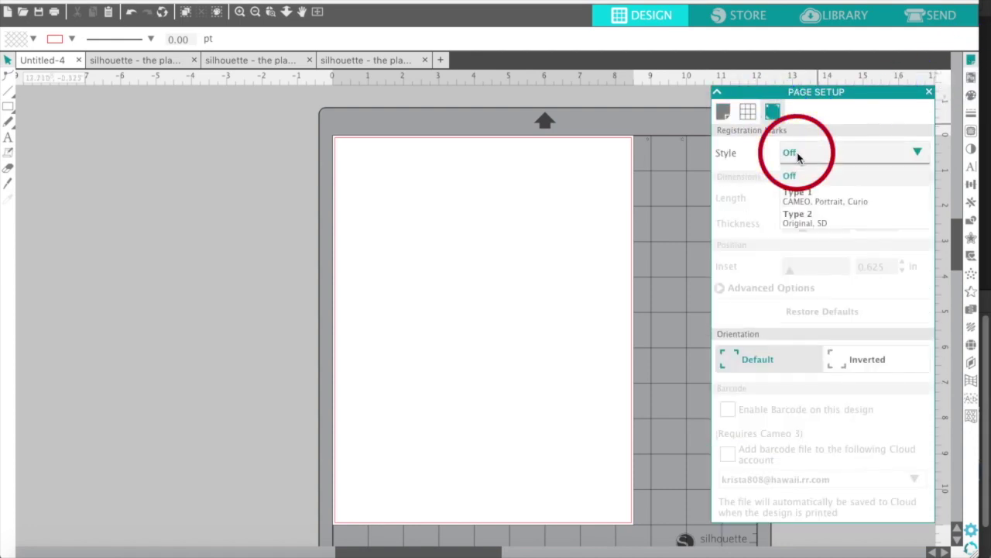
pyautogui.click(802, 198)
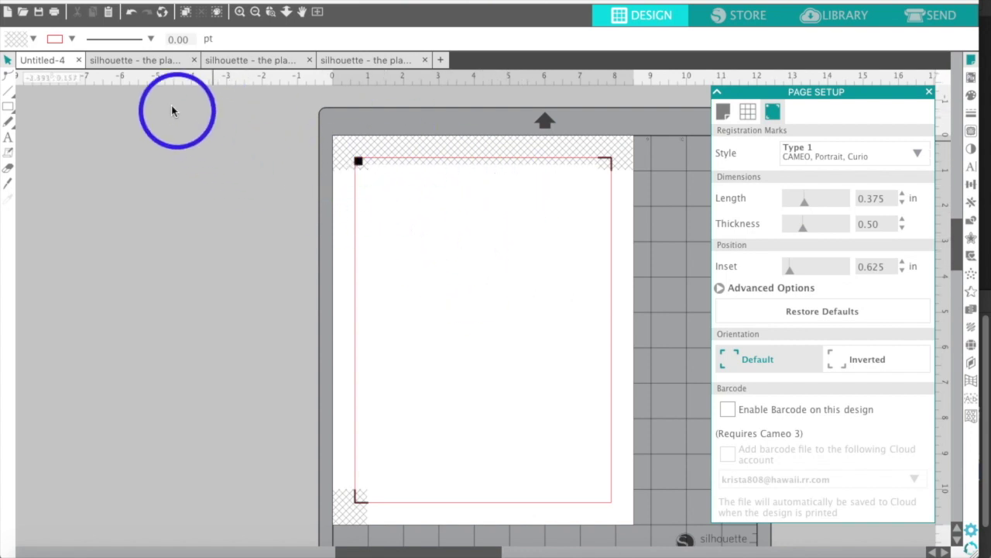
# Switch to the first finished planner sticker document, bring its sheet into view and close the Page Setup panel
pyautogui.click(149, 72)
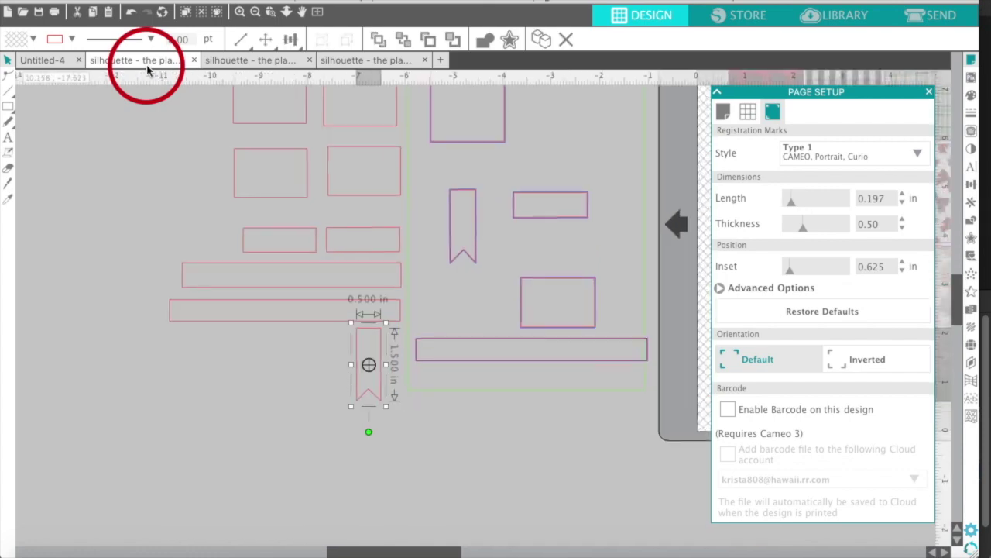
pyautogui.hscroll(5, 286, 223)
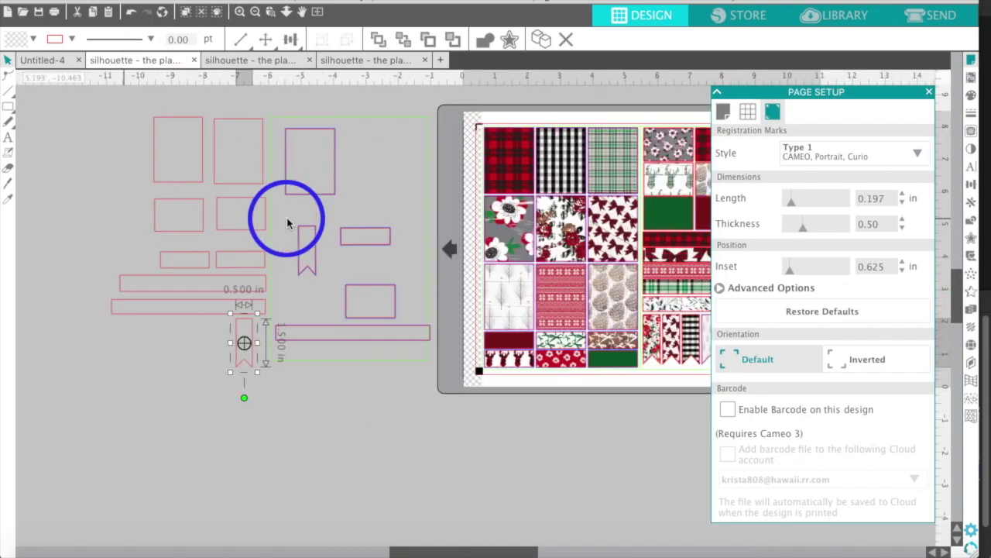
pyautogui.click(930, 92)
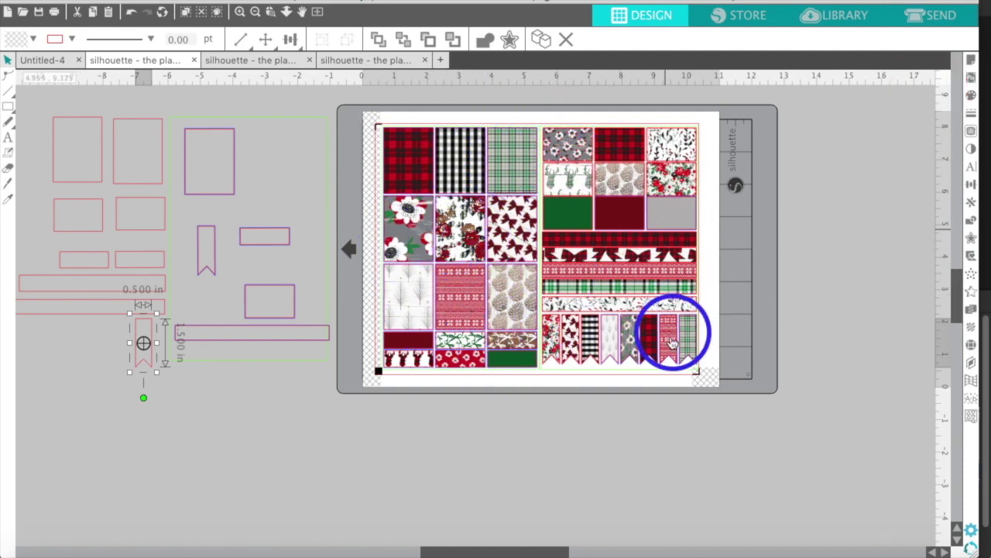
# Try to move the second sticker block, made of half boxes and strips, away from the full boxes, and undo the move
pyautogui.moveTo(548, 110); pyautogui.dragTo(632, 310)
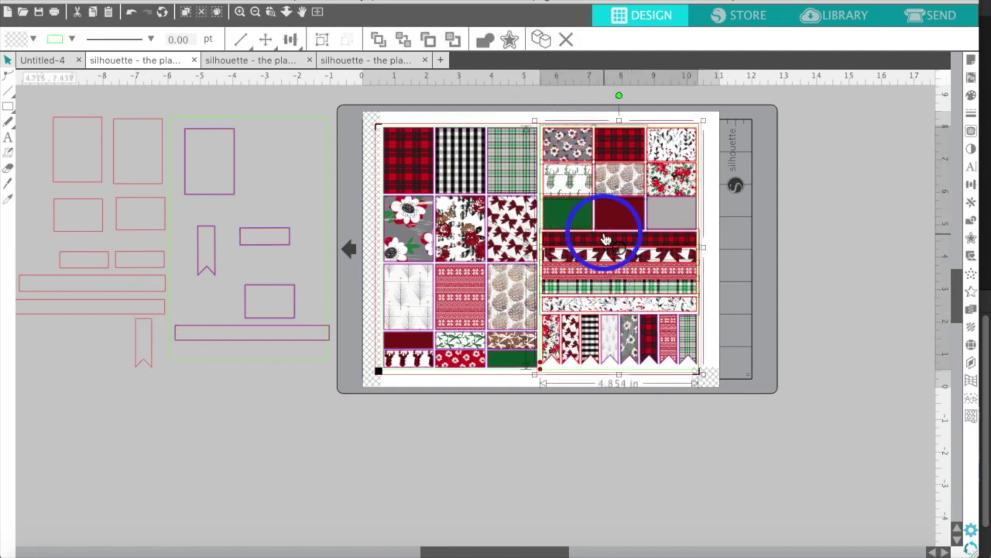
pyautogui.moveTo(620, 228); pyautogui.dragTo(724, 254)
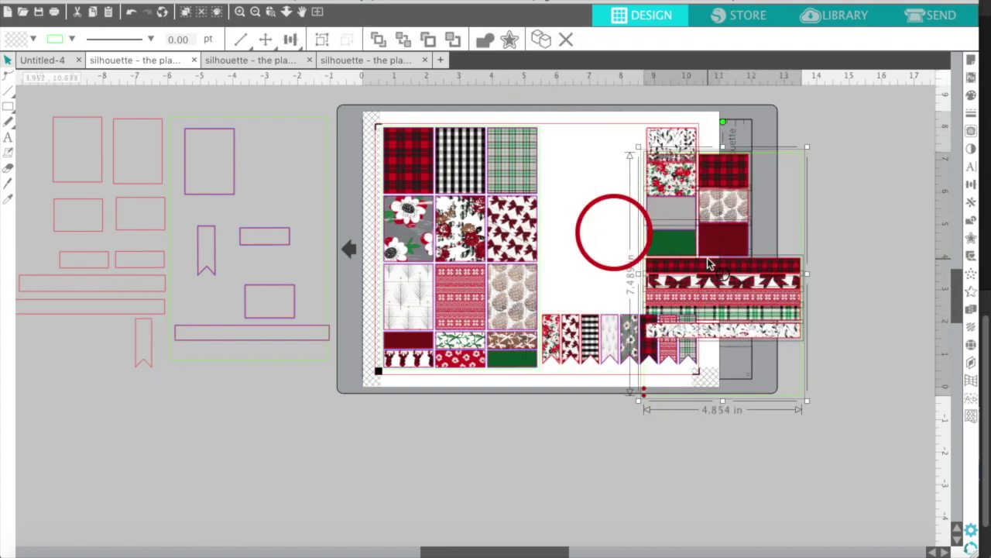
pyautogui.click(131, 13)
pyautogui.click(131, 13)
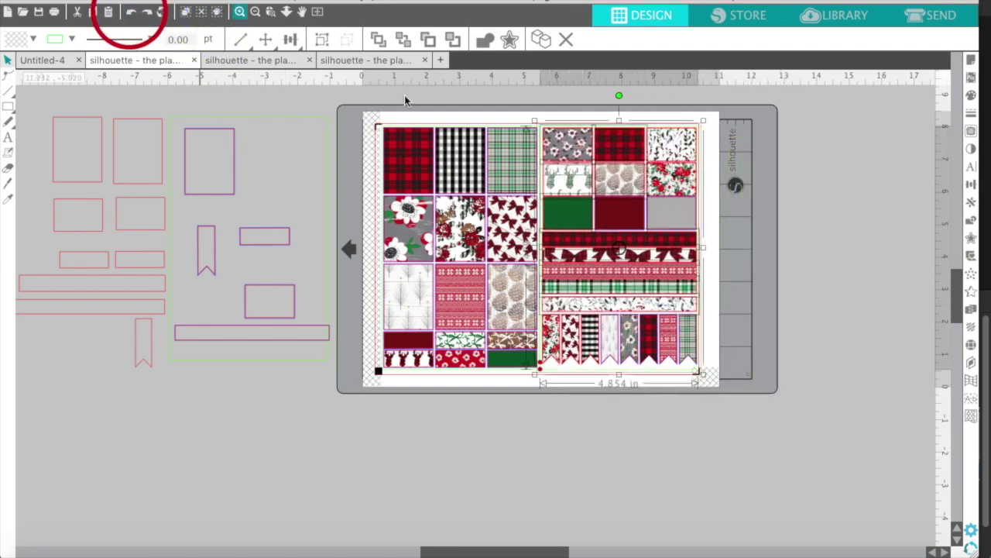
# Select the whole second sticker block including its flags, move it off the cutting mat, undo the move and deselect everything
pyautogui.click(555, 111)
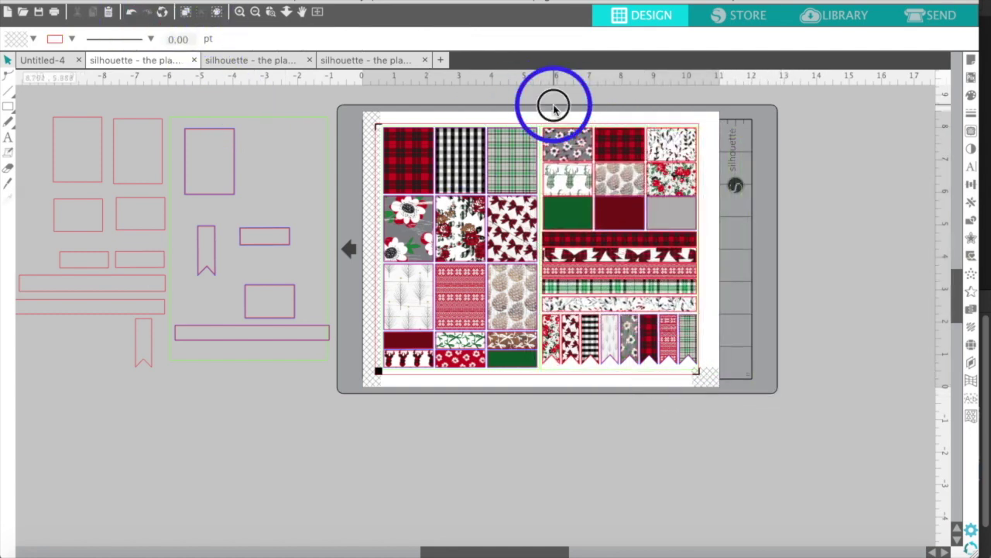
pyautogui.moveTo(555, 108); pyautogui.dragTo(705, 393)
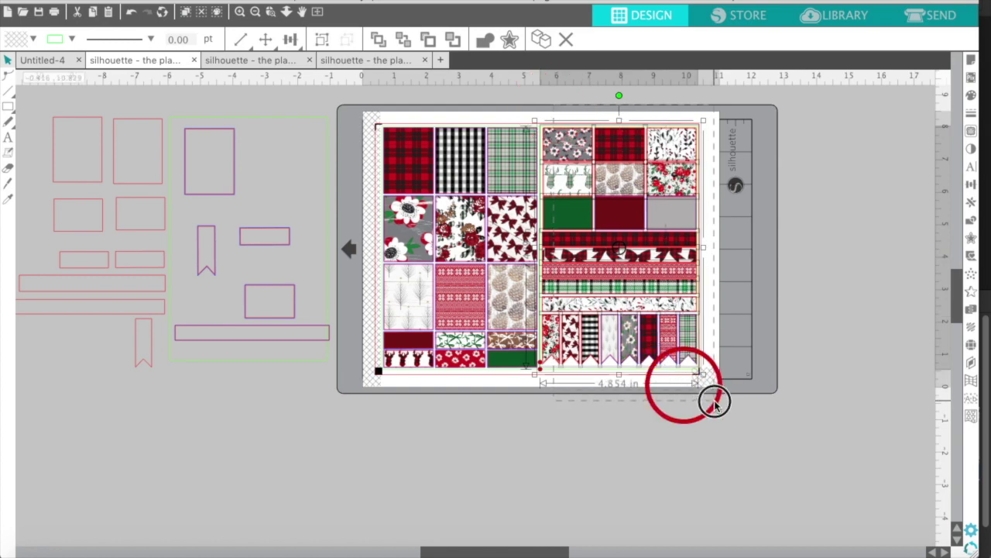
pyautogui.moveTo(648, 248); pyautogui.dragTo(836, 408)
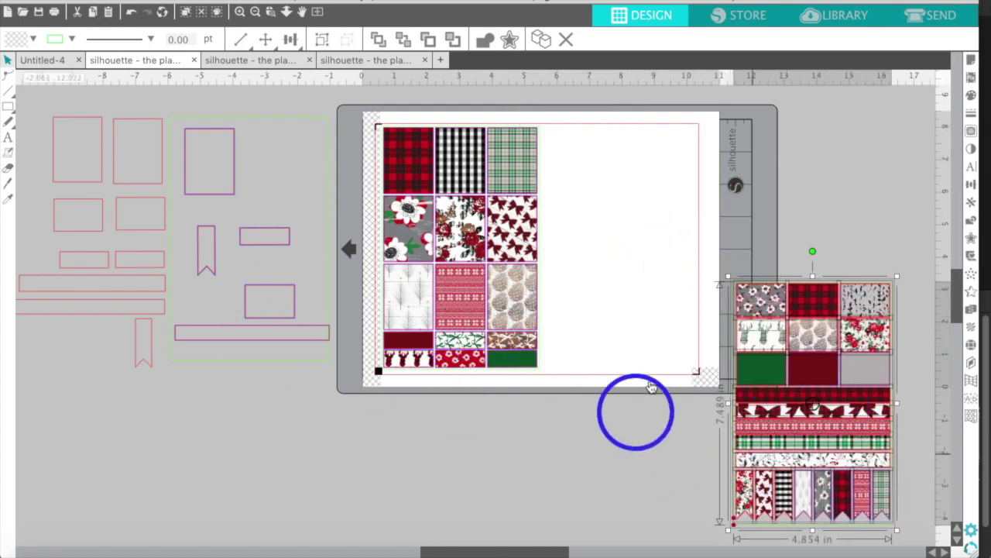
pyautogui.click(130, 14)
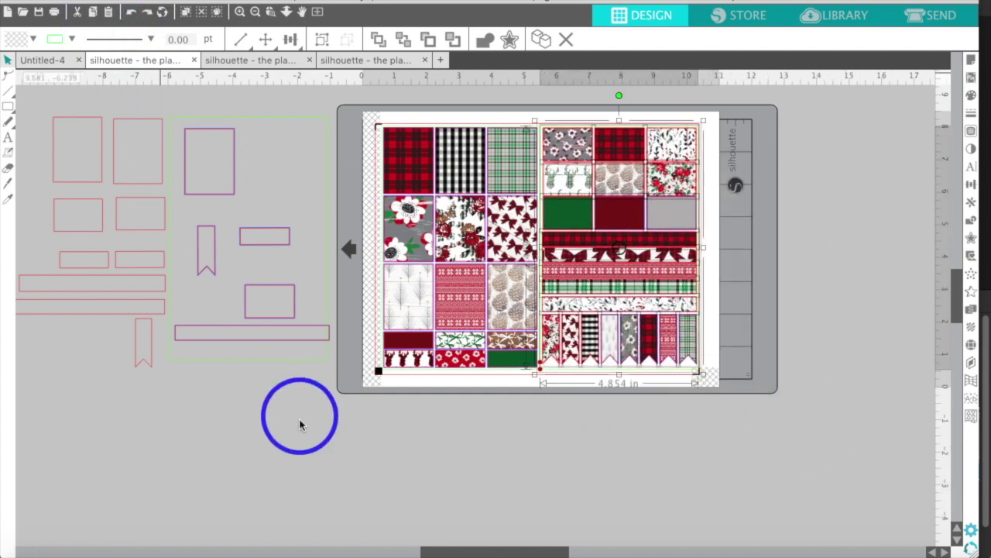
pyautogui.click(287, 440)
# Examine the cut lines, outer borders and spacing of the patterned full-box stickers up close, including the tree, snowflake and floral ones
pyautogui.click(239, 13)
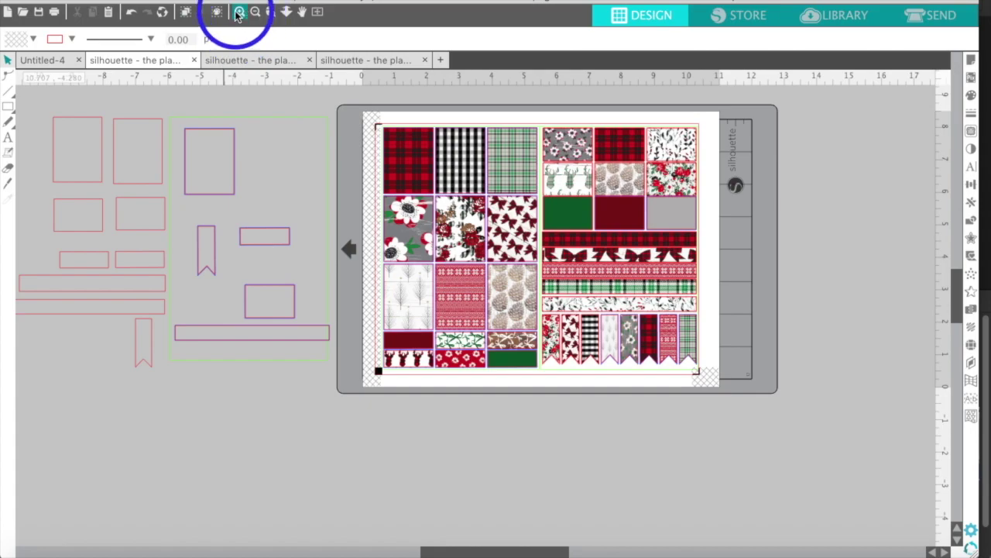
pyautogui.click(240, 13)
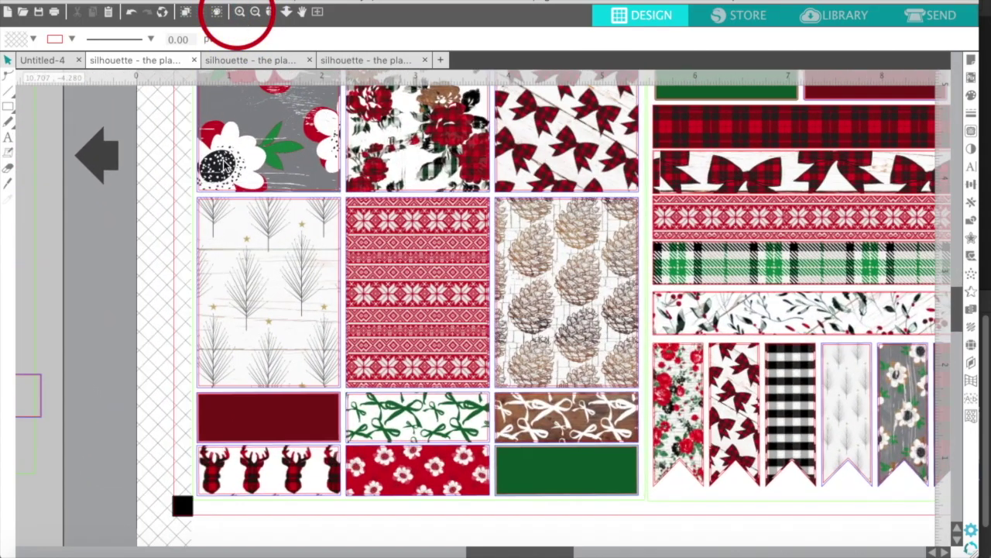
pyautogui.click(223, 164)
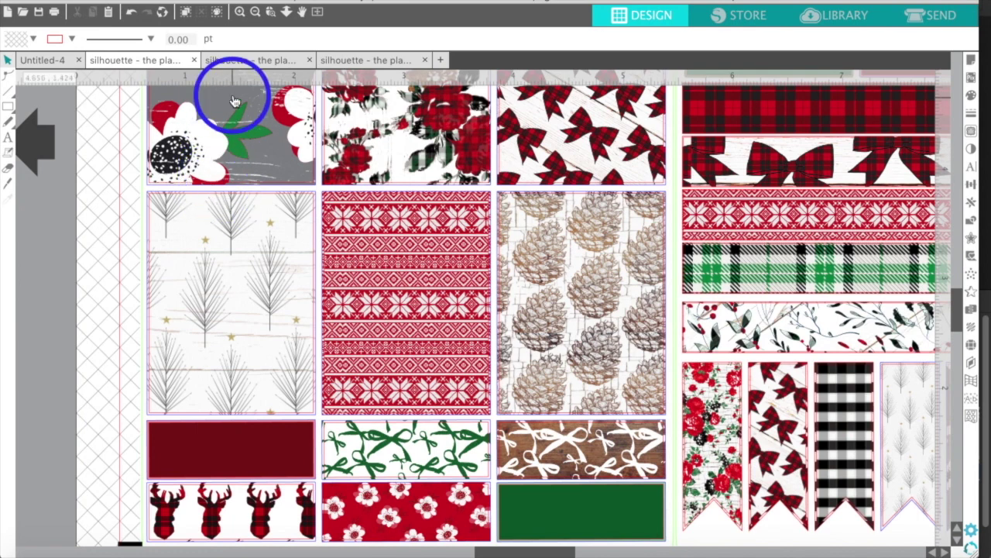
pyautogui.click(239, 12)
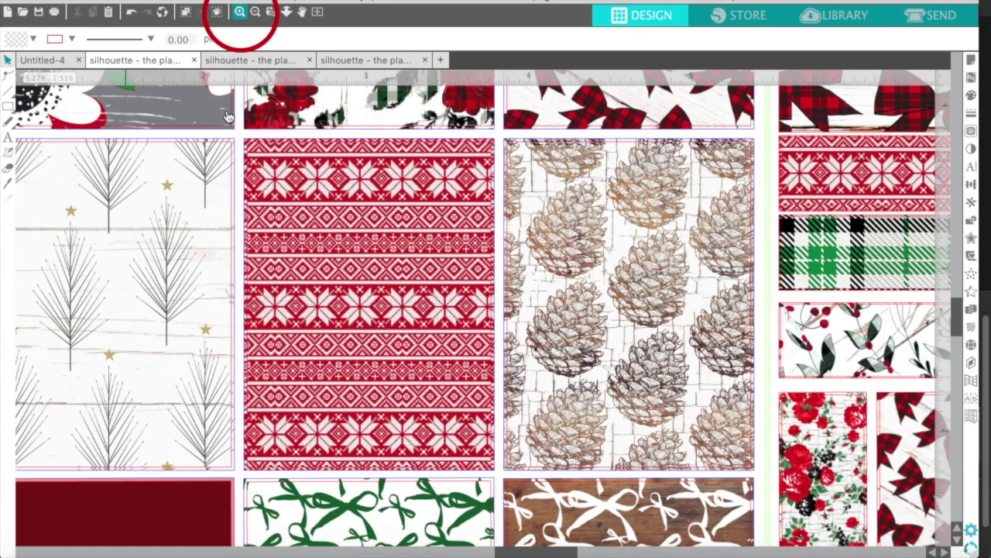
pyautogui.click(187, 208)
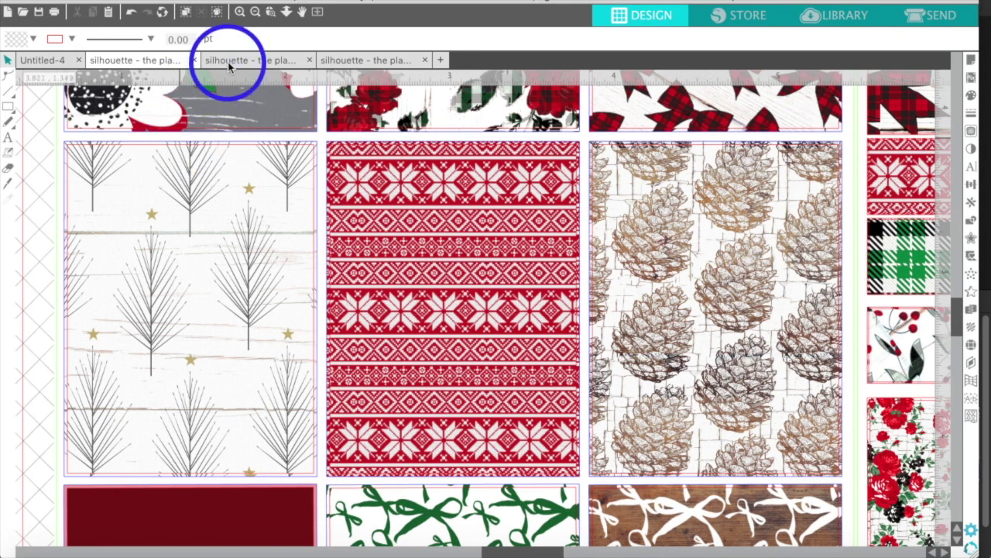
pyautogui.click(241, 13)
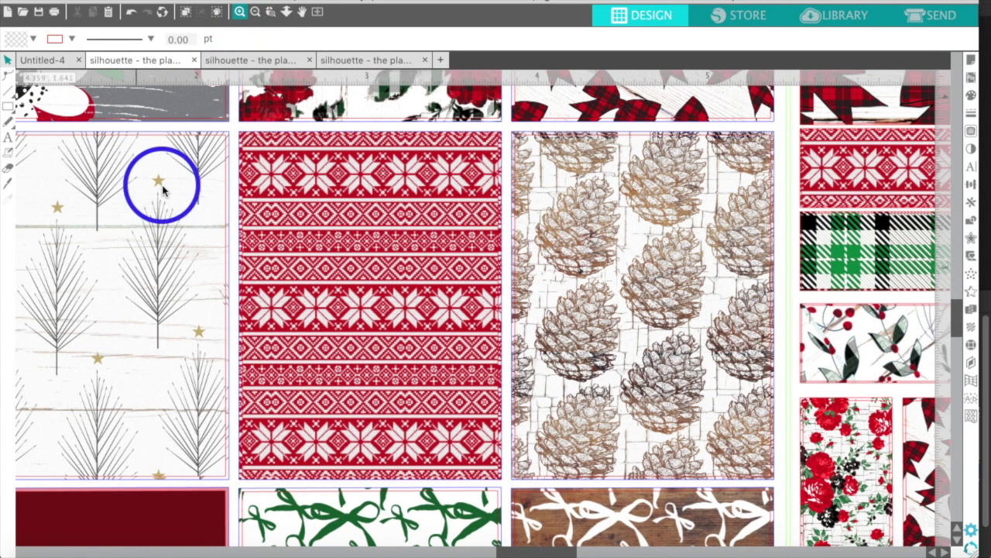
pyautogui.scroll(2, 163, 189)
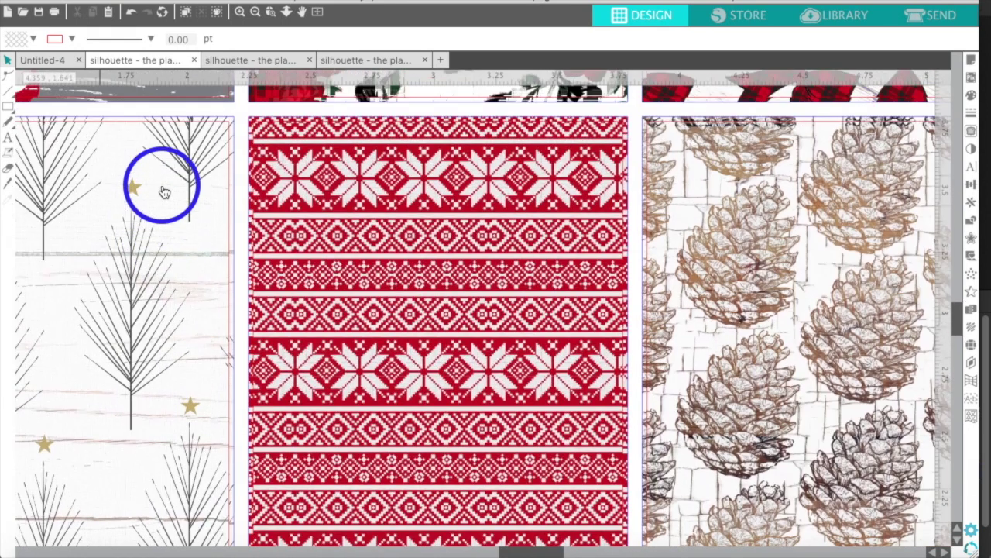
pyautogui.scroll(1, 164, 186)
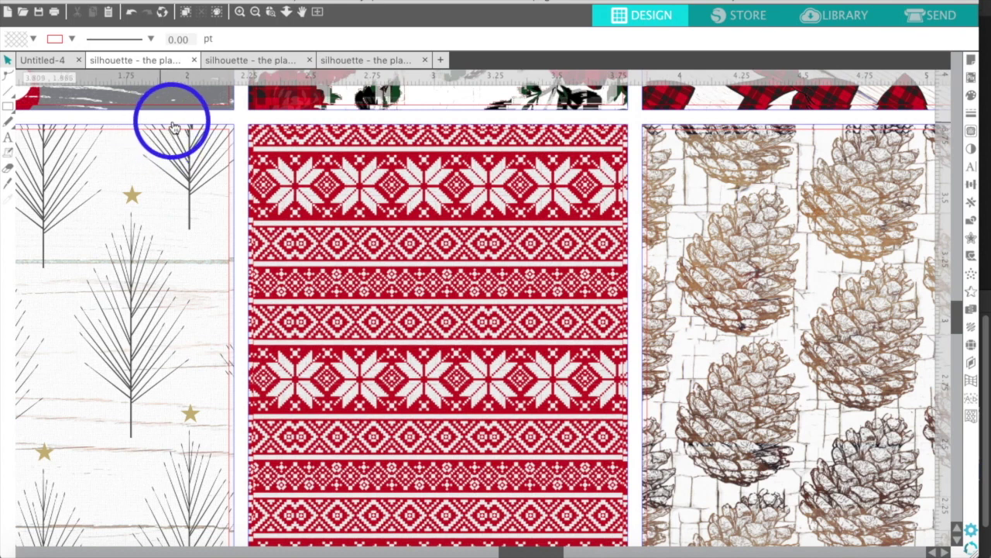
pyautogui.hscroll(-3, 174, 127)
pyautogui.hscroll(-5, 175, 128)
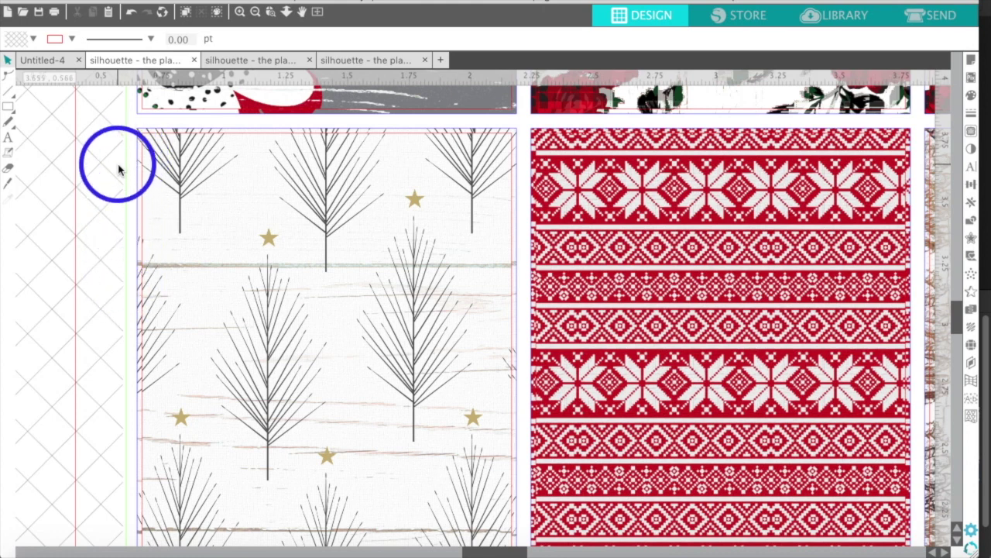
pyautogui.scroll(4, 118, 169)
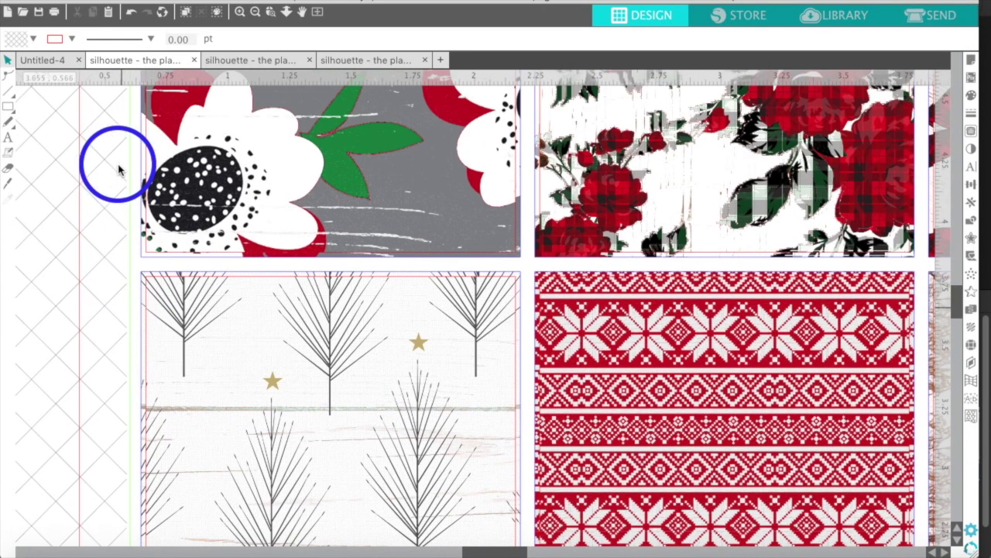
pyautogui.scroll(8, 118, 169)
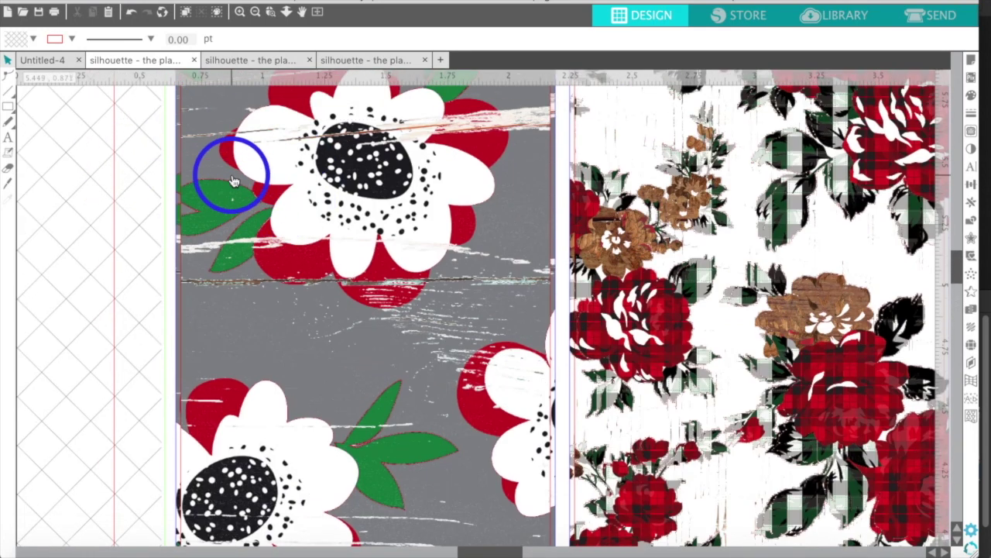
pyautogui.click(257, 12)
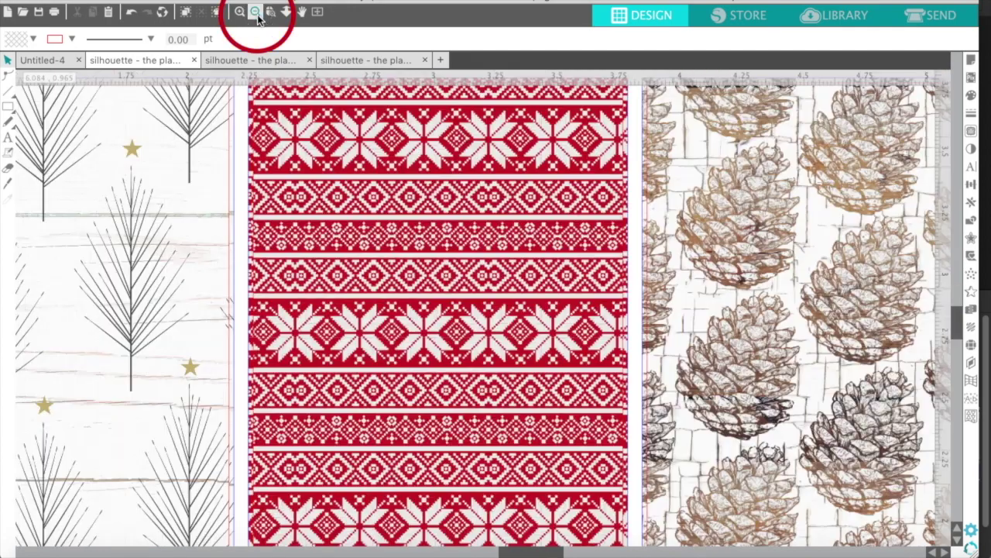
pyautogui.click(258, 16)
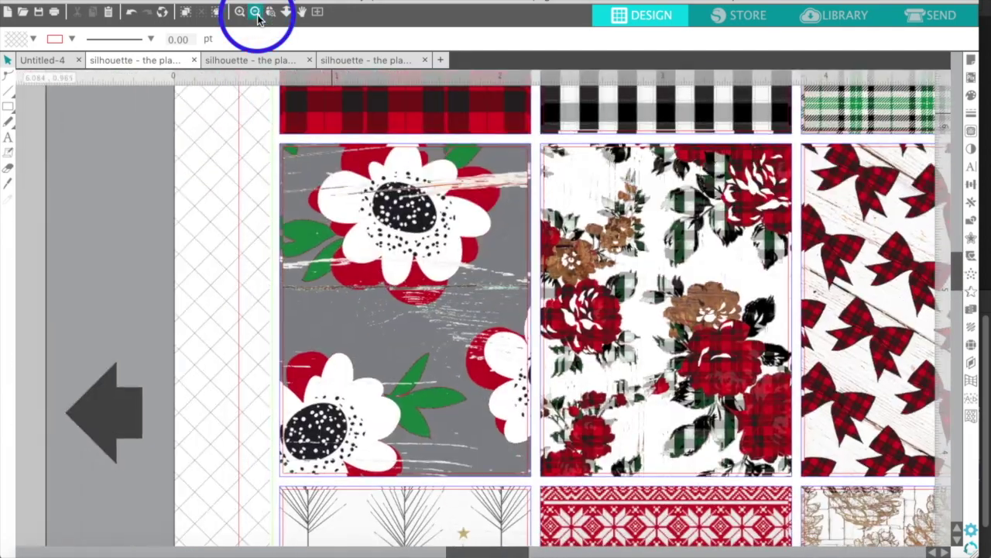
pyautogui.click(258, 15)
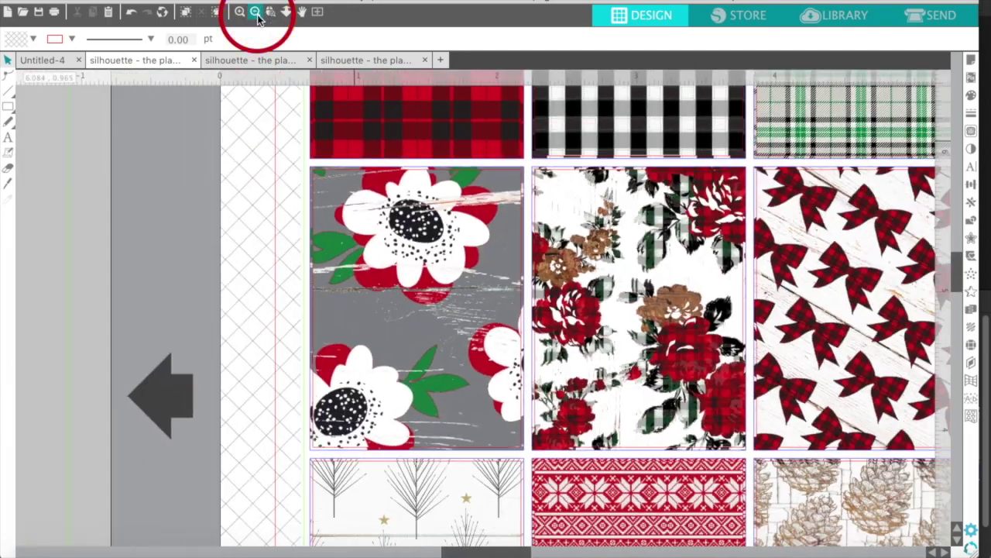
pyautogui.click(258, 15)
pyautogui.click(258, 16)
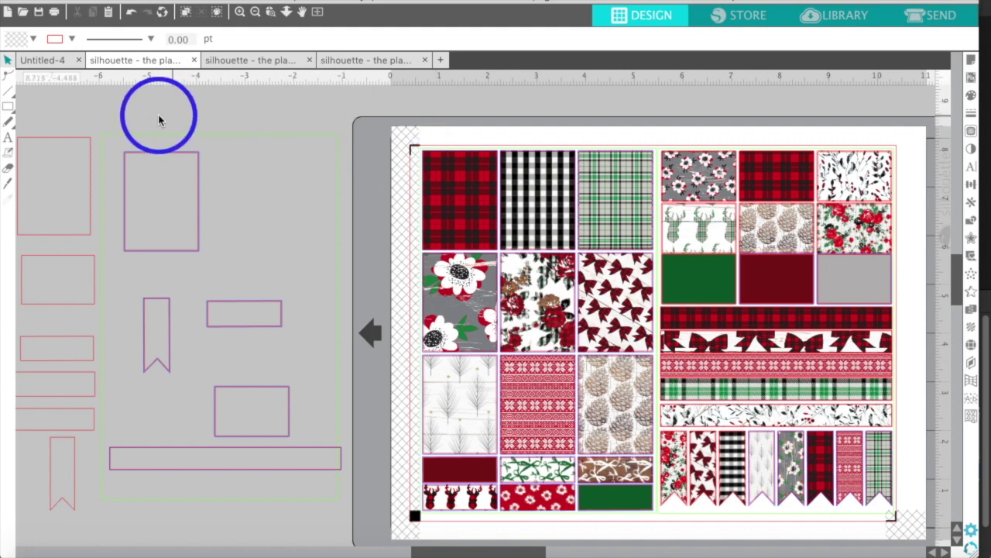
# Return to the Untitled-4 document and rotate its page by 270°
pyautogui.click(51, 63)
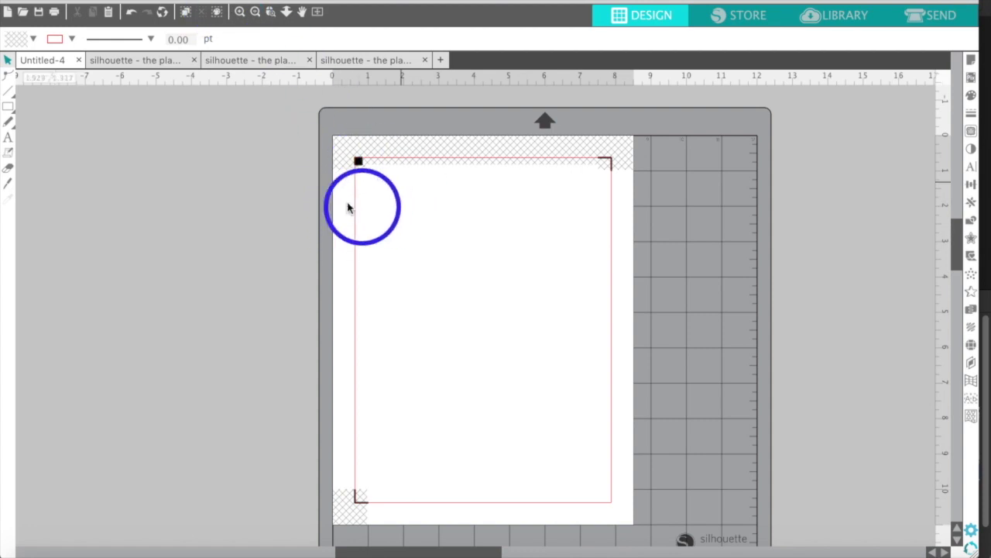
pyautogui.click(223, 1)
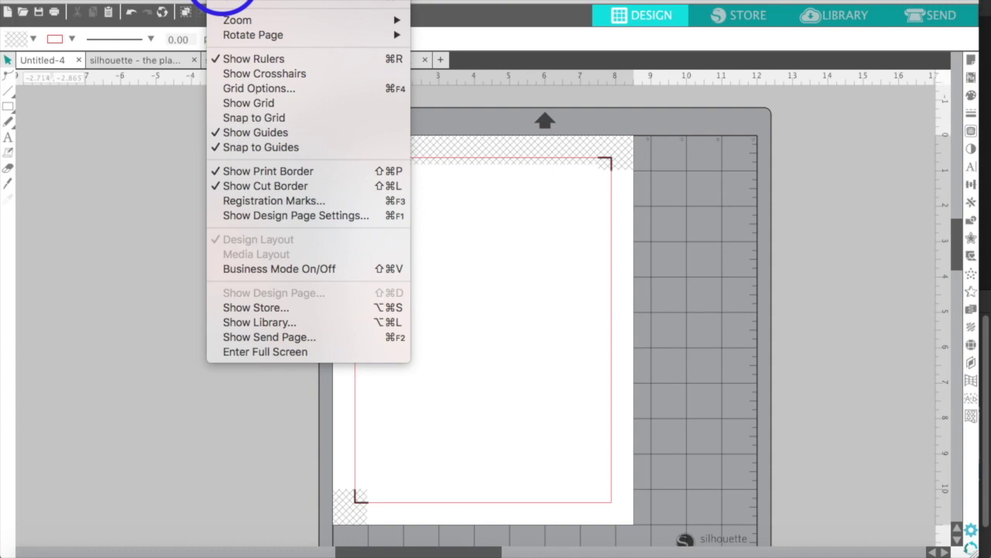
pyautogui.moveTo(243, 35)
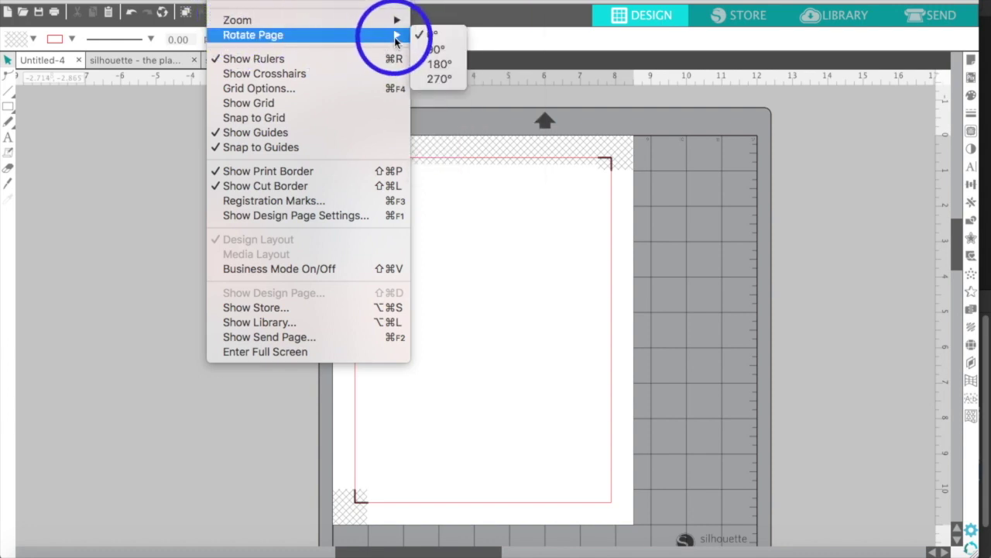
pyautogui.click(431, 79)
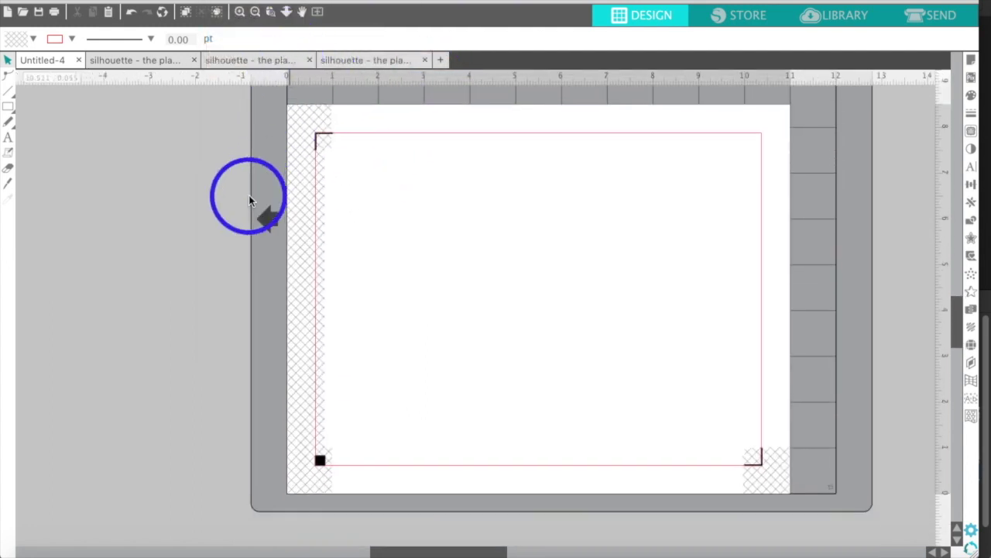
pyautogui.scroll(-2, 250, 195)
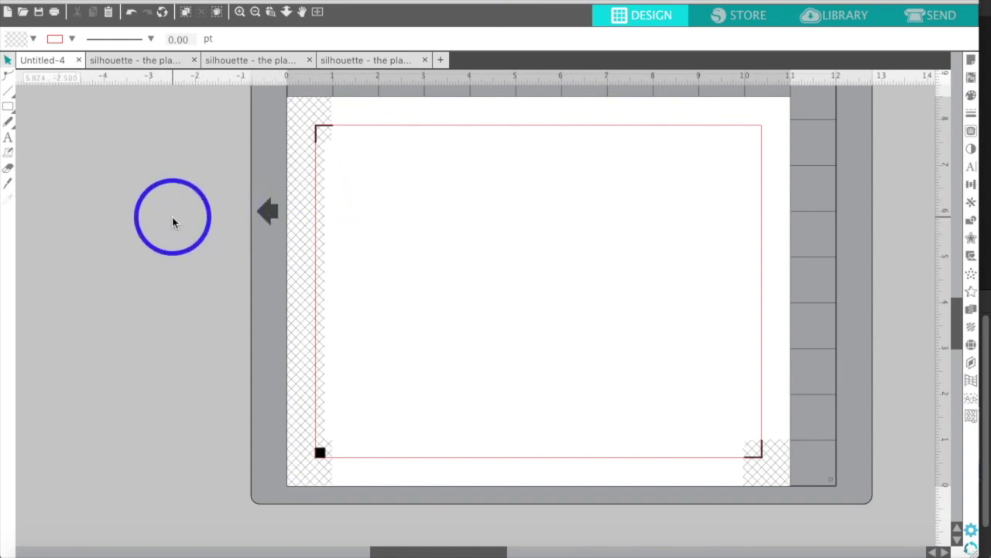
pyautogui.scroll(3, 481, 181)
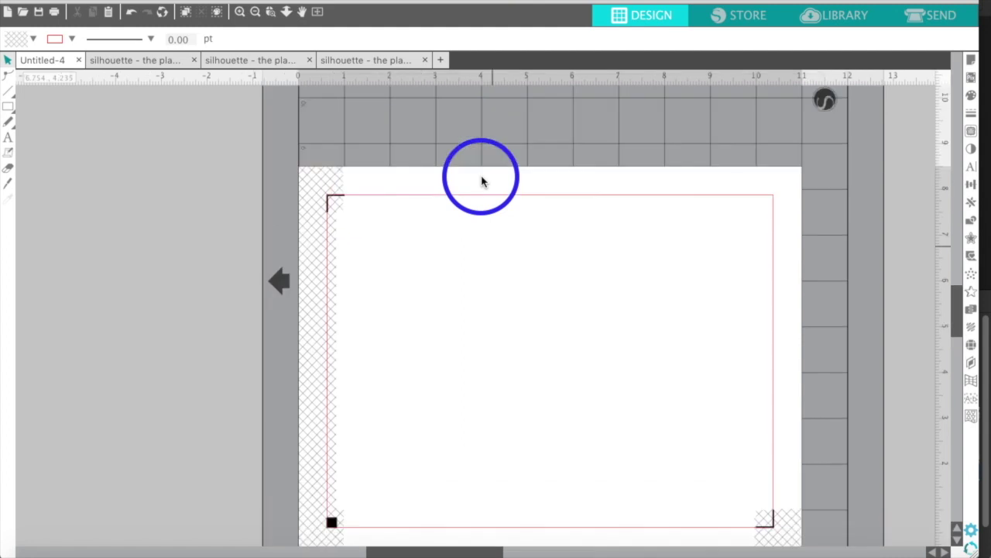
pyautogui.scroll(-3, 481, 180)
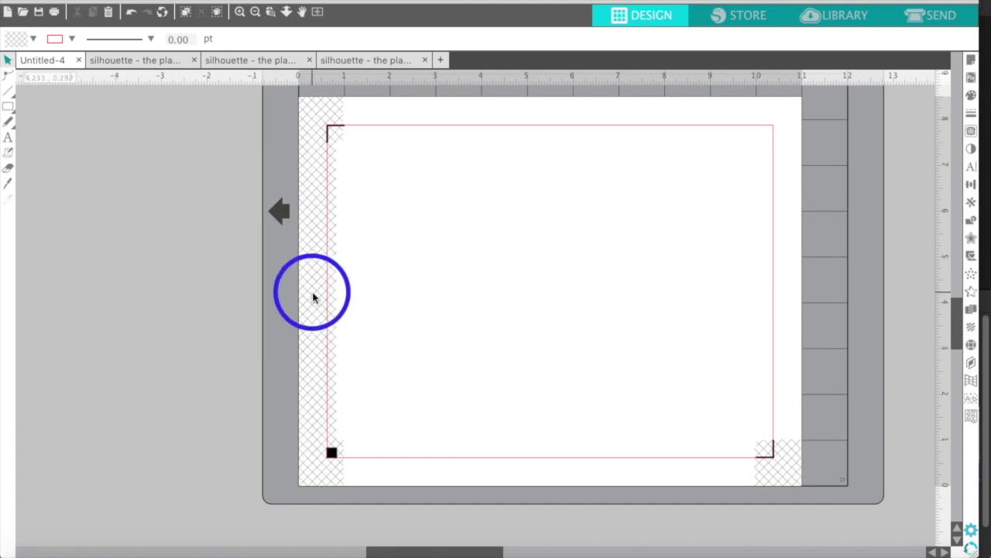
# Switch to the finished sticker sheet document and look over the template shapes beside the mat and the patterned stickers
pyautogui.click(136, 61)
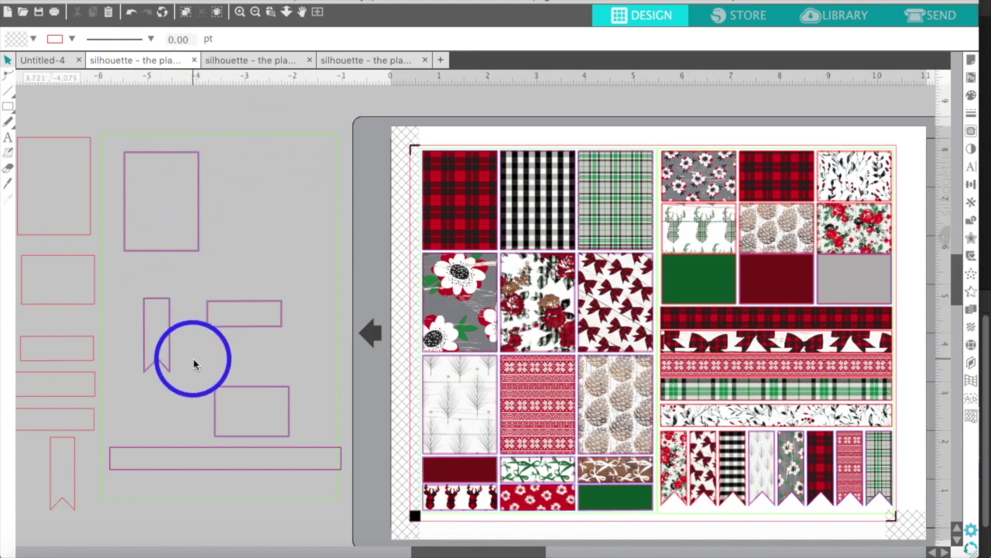
pyautogui.click(256, 12)
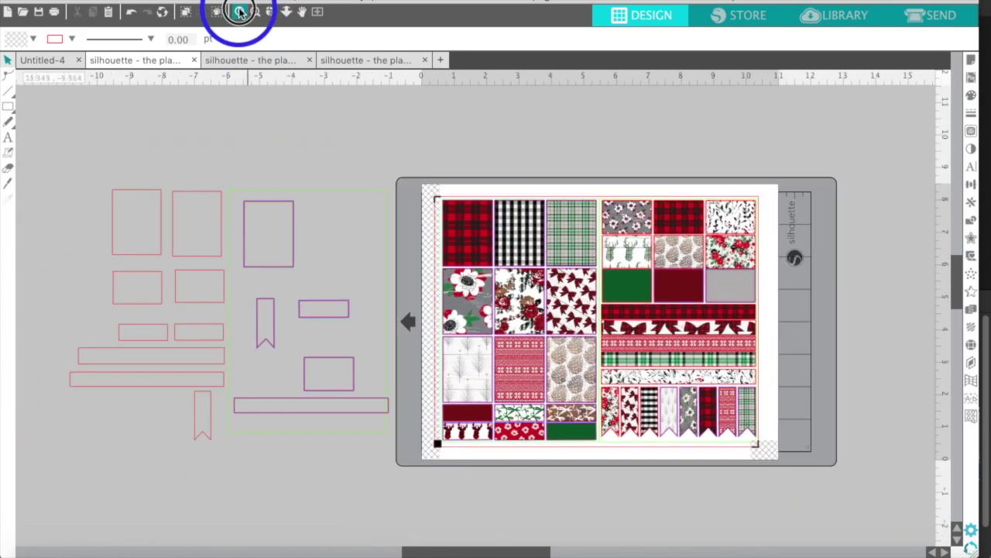
pyautogui.click(240, 12)
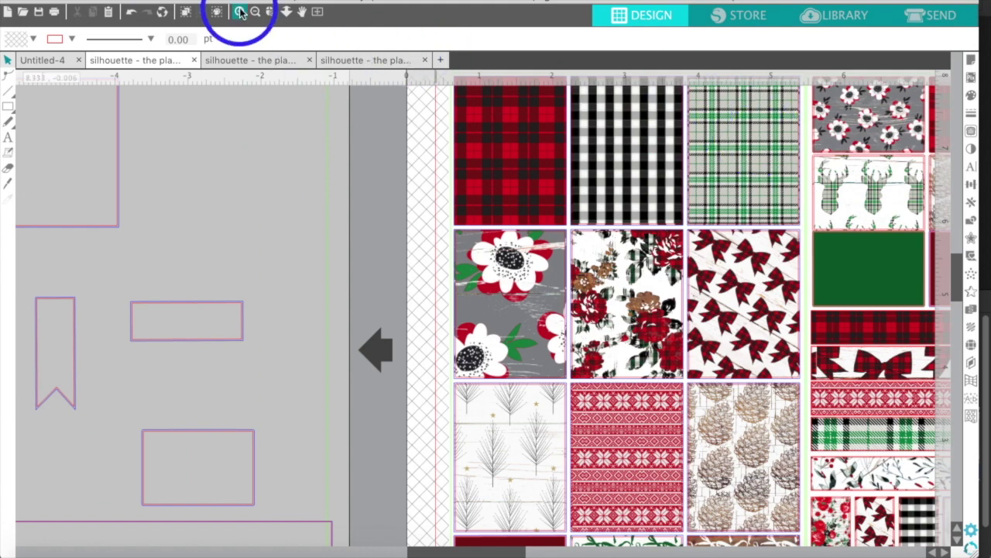
pyautogui.click(254, 12)
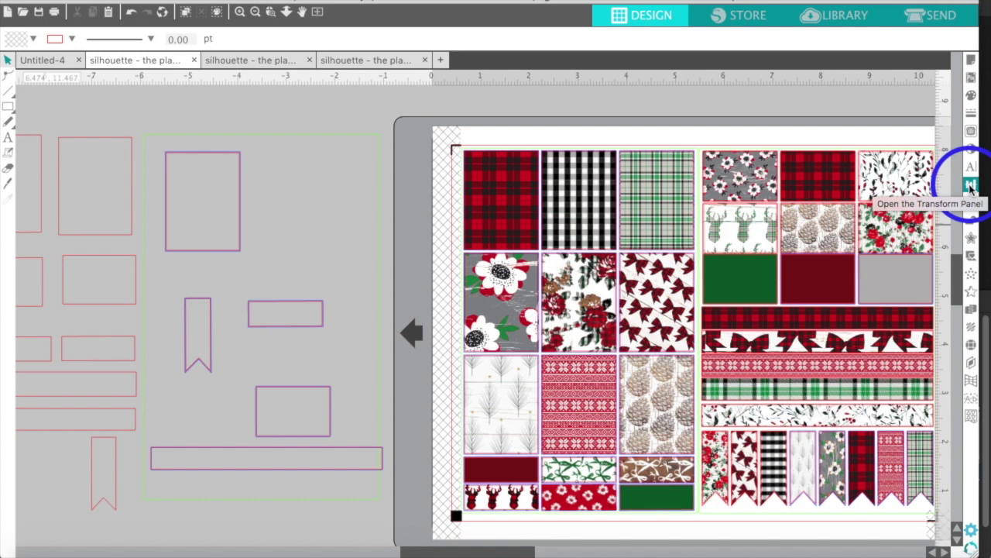
# Bring up the Transform scale and dimension settings and place them clear of the template shapes
pyautogui.click(971, 185)
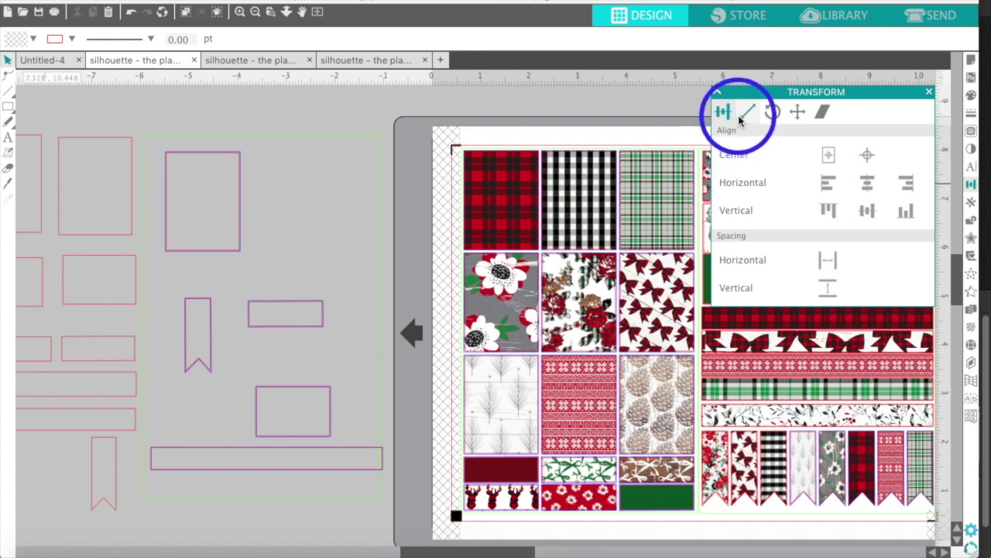
pyautogui.click(746, 113)
pyautogui.click(721, 131)
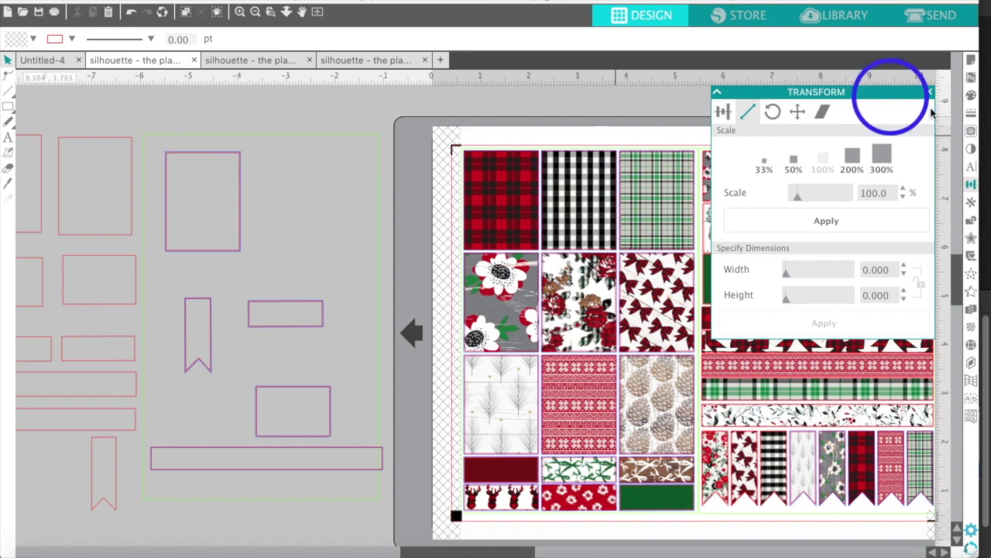
pyautogui.click(972, 114)
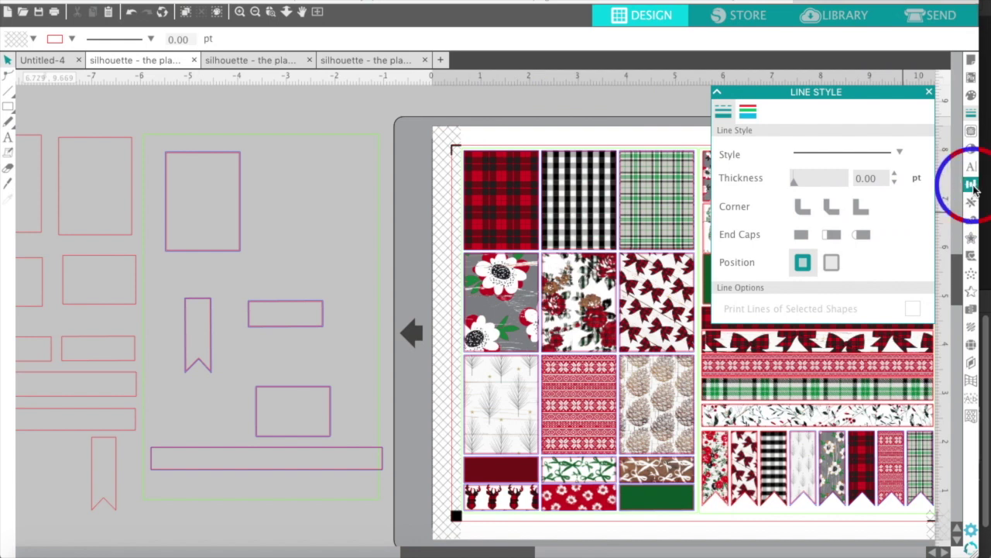
pyautogui.click(971, 185)
pyautogui.click(747, 114)
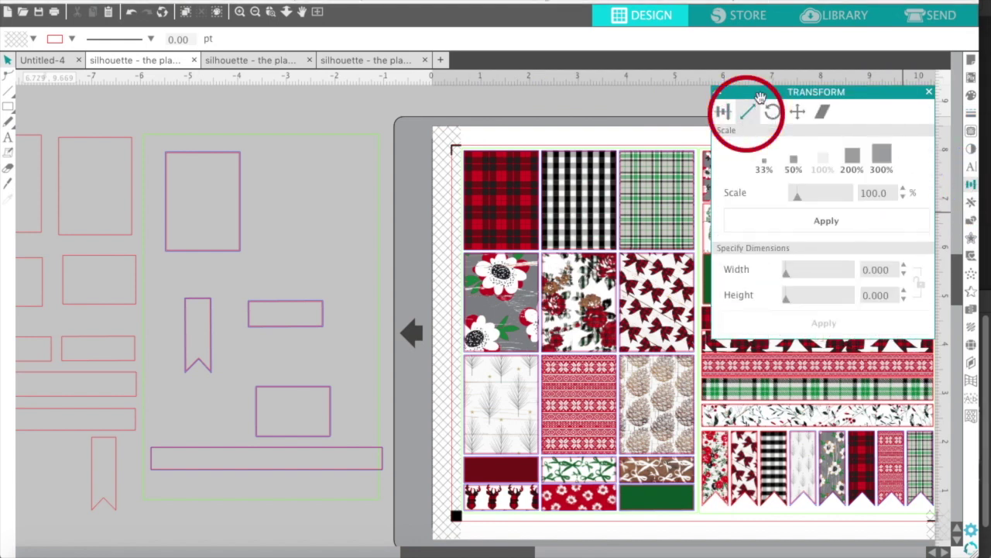
pyautogui.moveTo(761, 98); pyautogui.dragTo(663, 105)
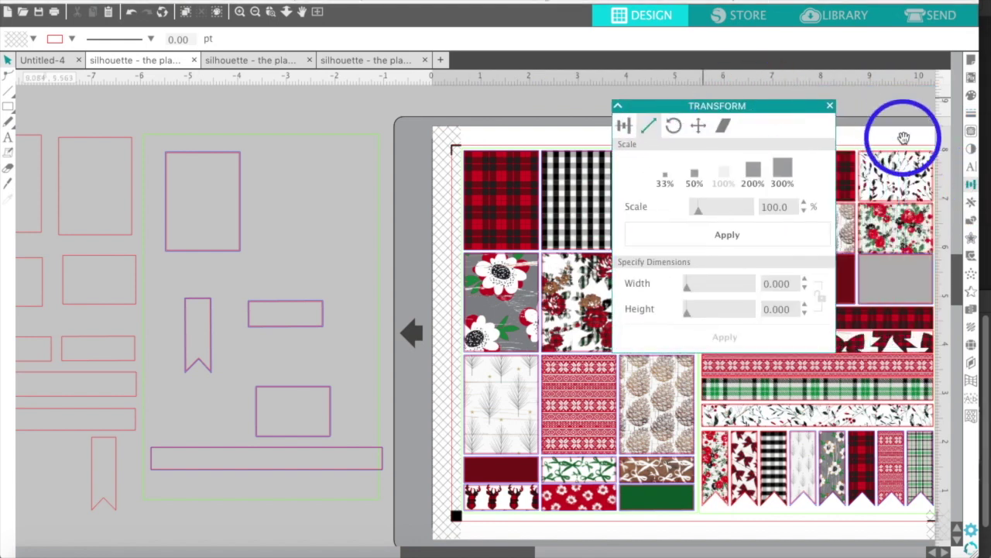
# Bring up the line color settings of Line Style and arrange them below the Transform settings
pyautogui.click(972, 113)
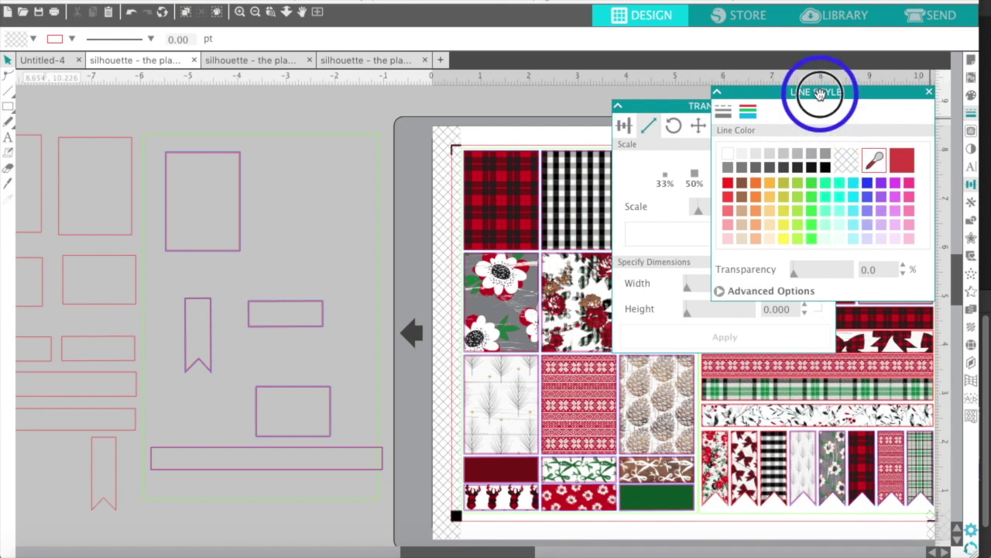
pyautogui.moveTo(820, 93); pyautogui.dragTo(635, 338)
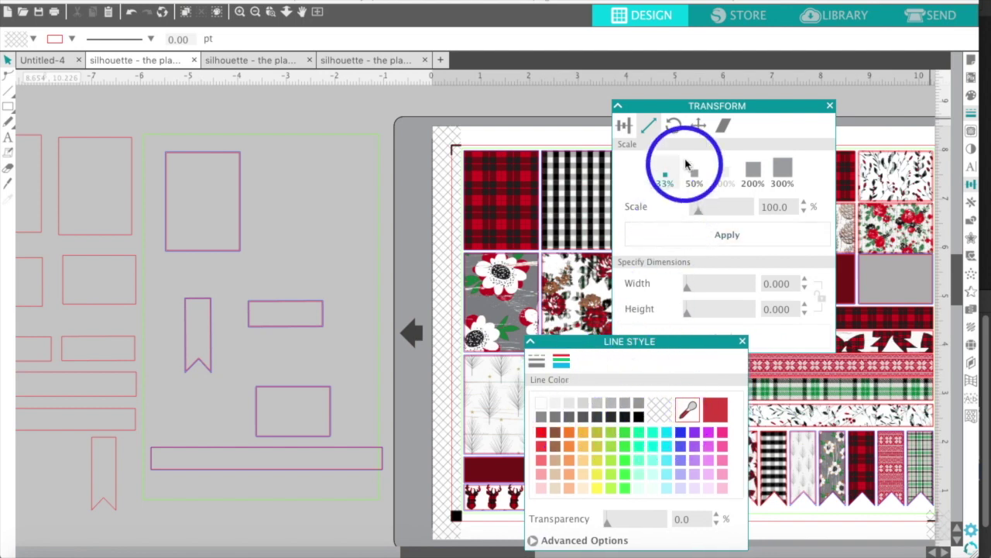
pyautogui.moveTo(691, 106); pyautogui.dragTo(717, 93)
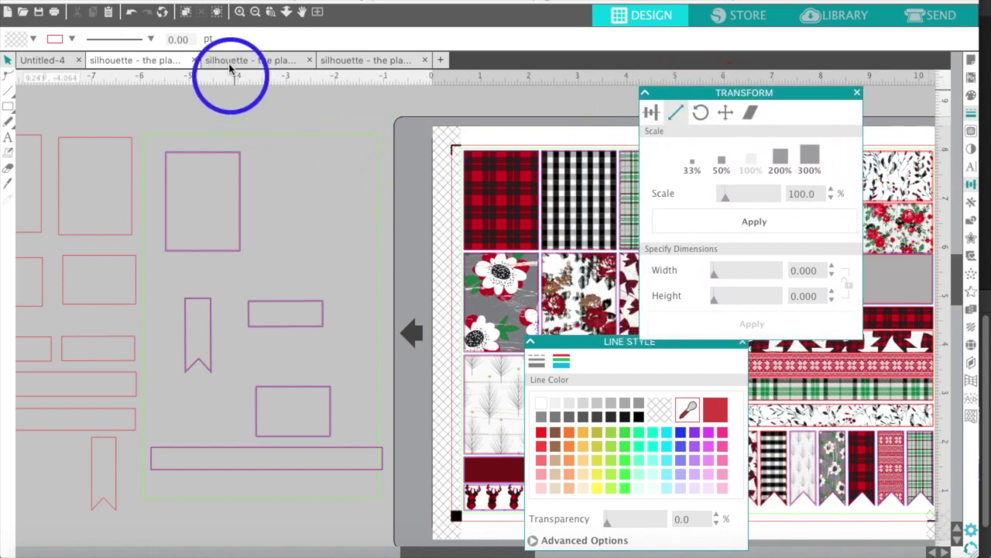
# Select the green outer frame around the purple-outlined template shapes and check its width and height
pyautogui.click(238, 11)
pyautogui.click(226, 133)
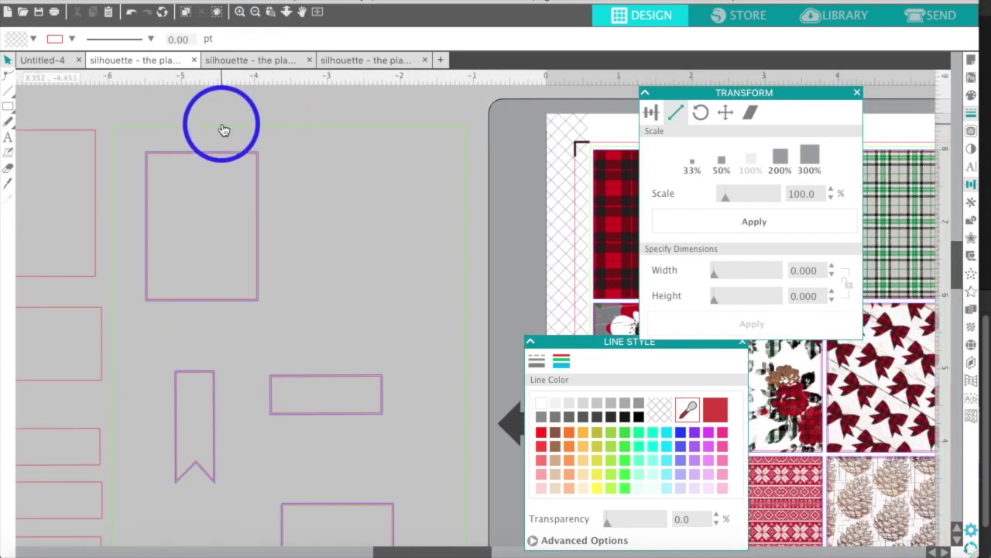
pyautogui.click(223, 128)
pyautogui.click(224, 128)
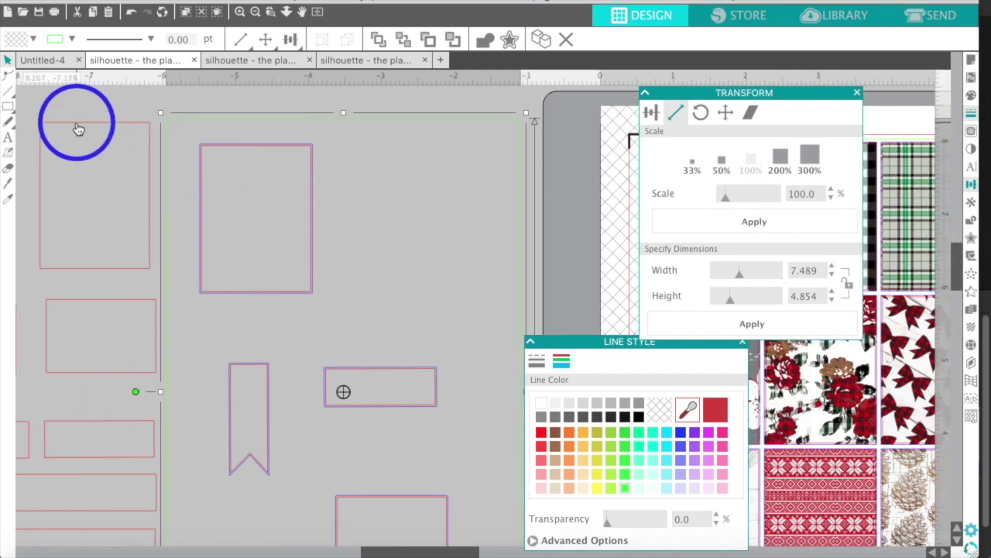
# Check the width and height of the red full box, the half box and the shorter box beneath them
pyautogui.click(76, 124)
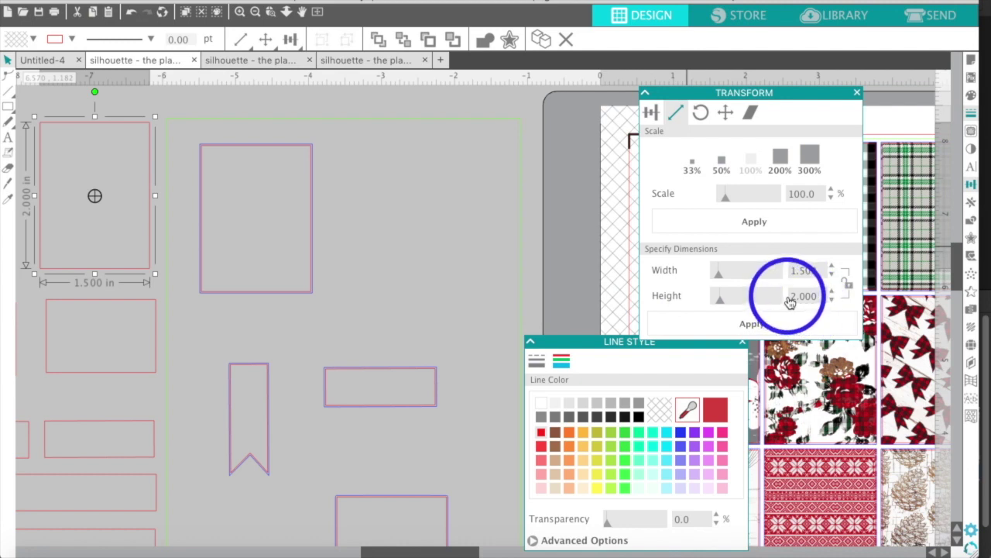
pyautogui.click(121, 303)
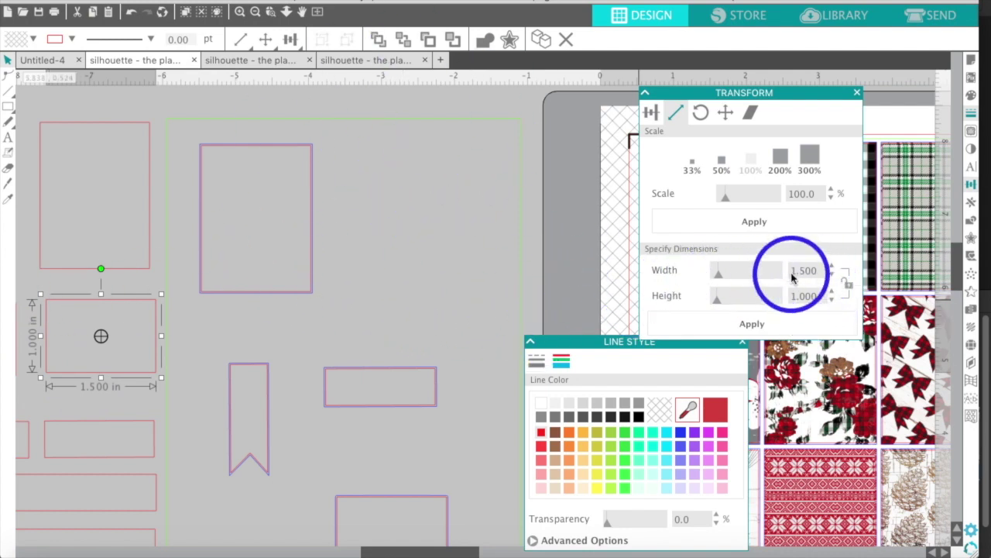
pyautogui.click(117, 308)
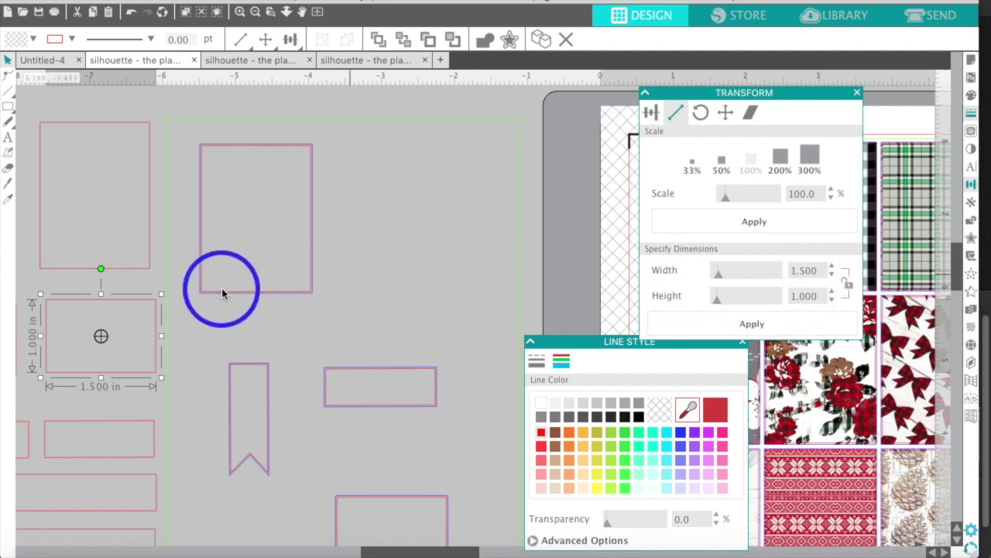
pyautogui.scroll(-2, 221, 286)
pyautogui.scroll(-1, 222, 295)
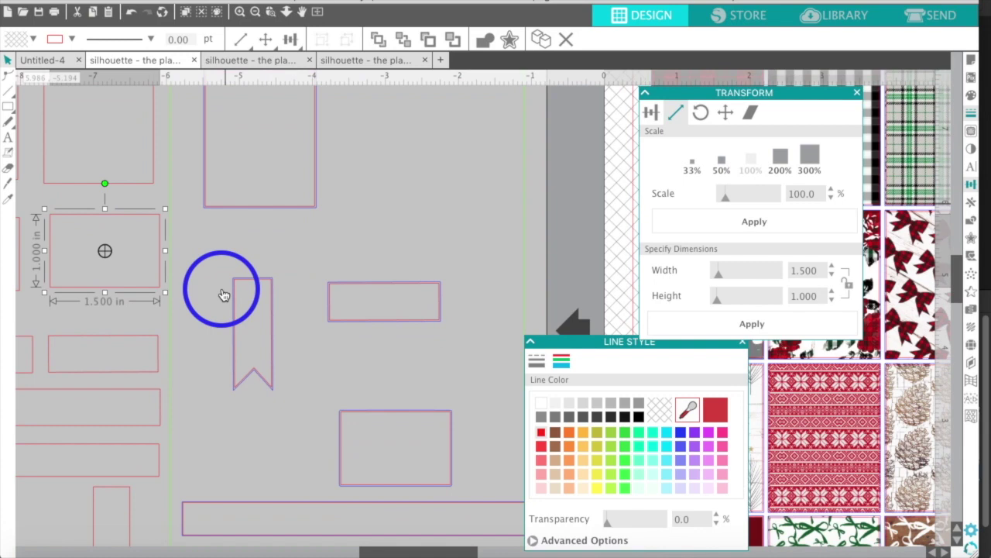
pyautogui.click(78, 342)
pyautogui.hscroll(-1, 78, 340)
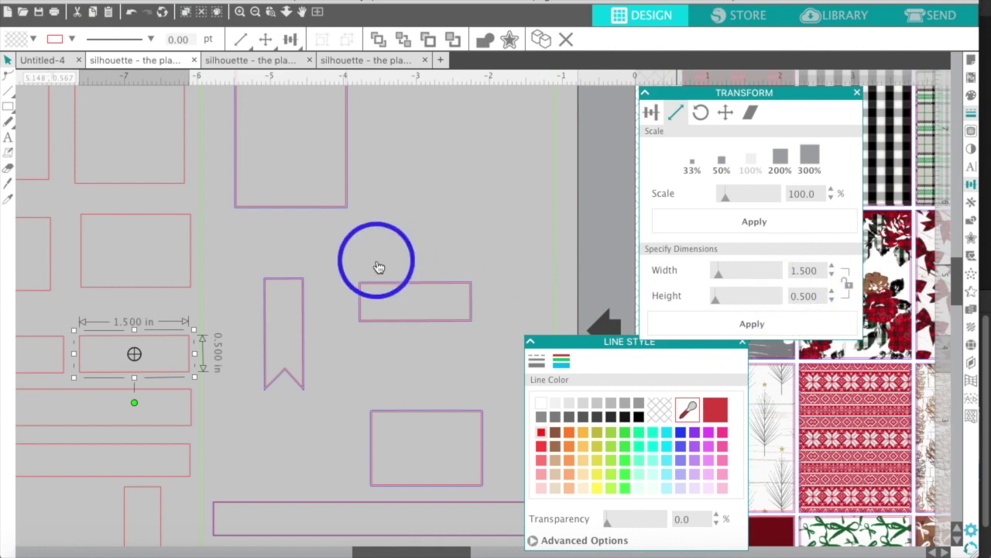
pyautogui.hscroll(-5, 379, 267)
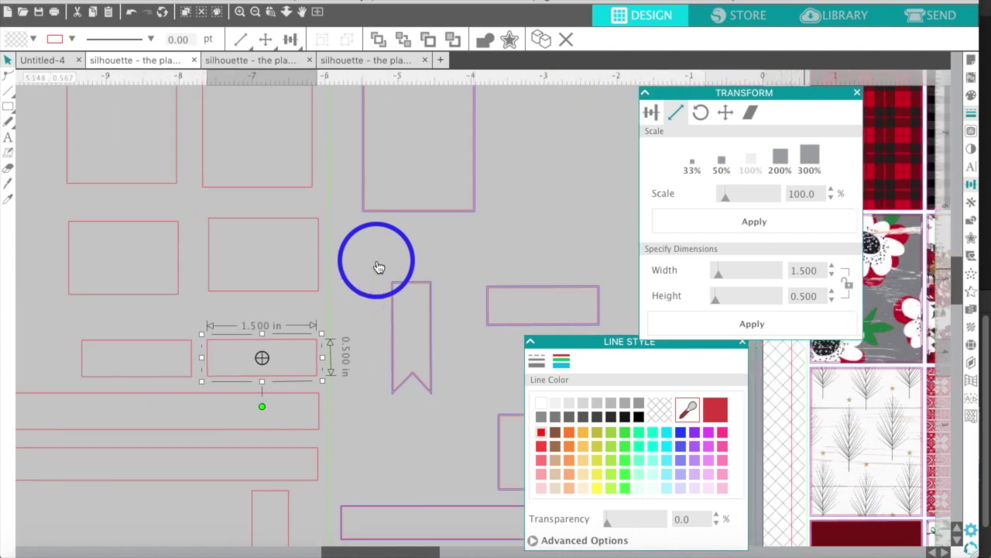
pyautogui.hscroll(-1, 379, 268)
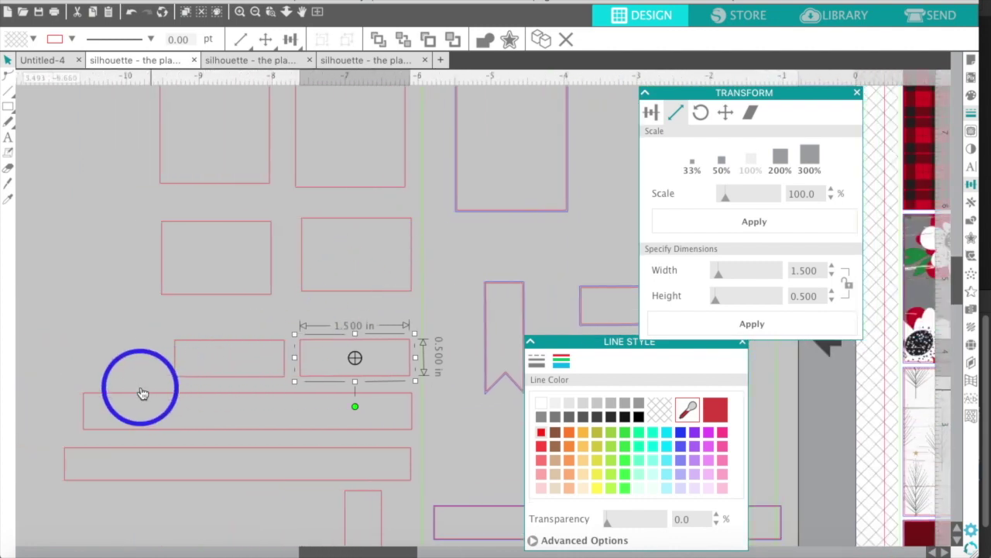
# Check the dimensions of the two long red strips and the red flag among the template shapes
pyautogui.click(123, 452)
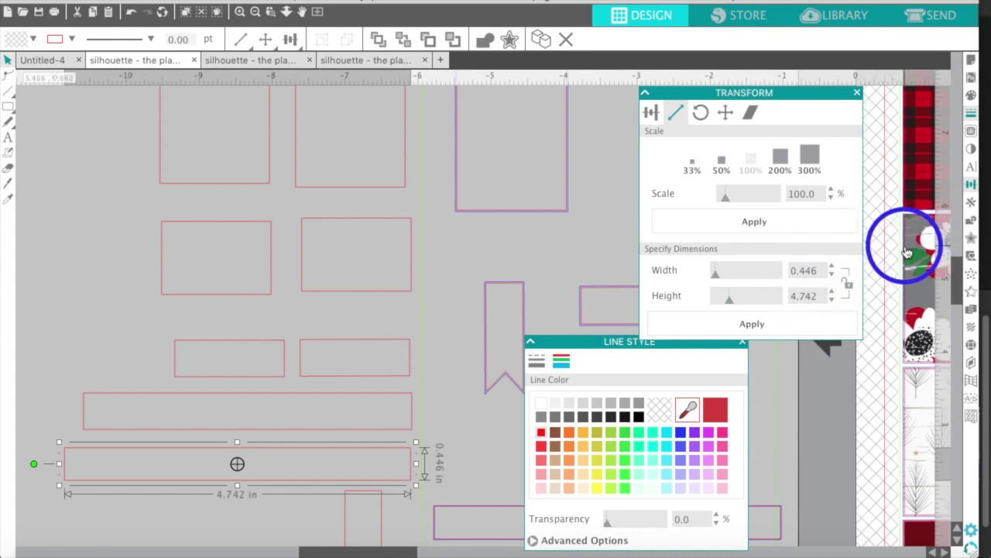
pyautogui.click(67, 204)
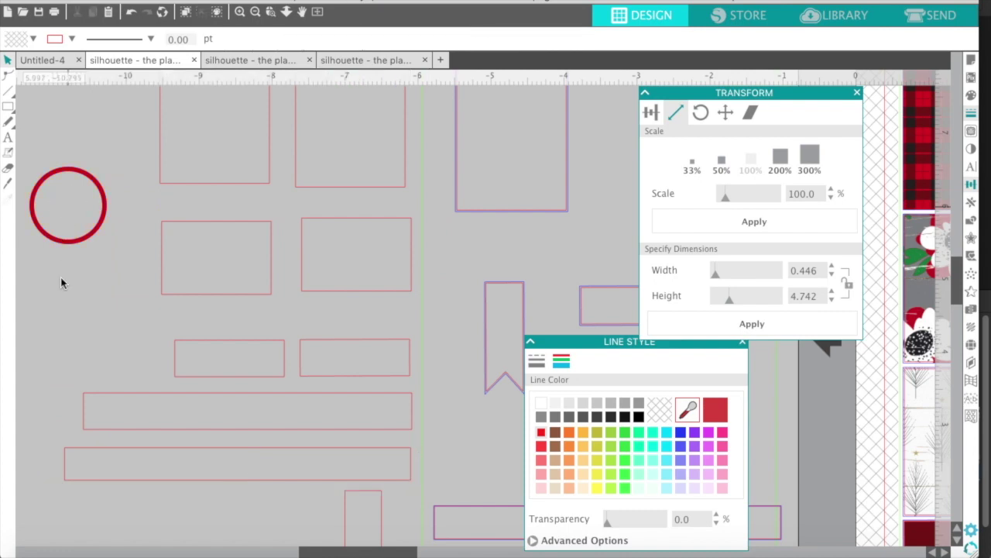
pyautogui.click(95, 393)
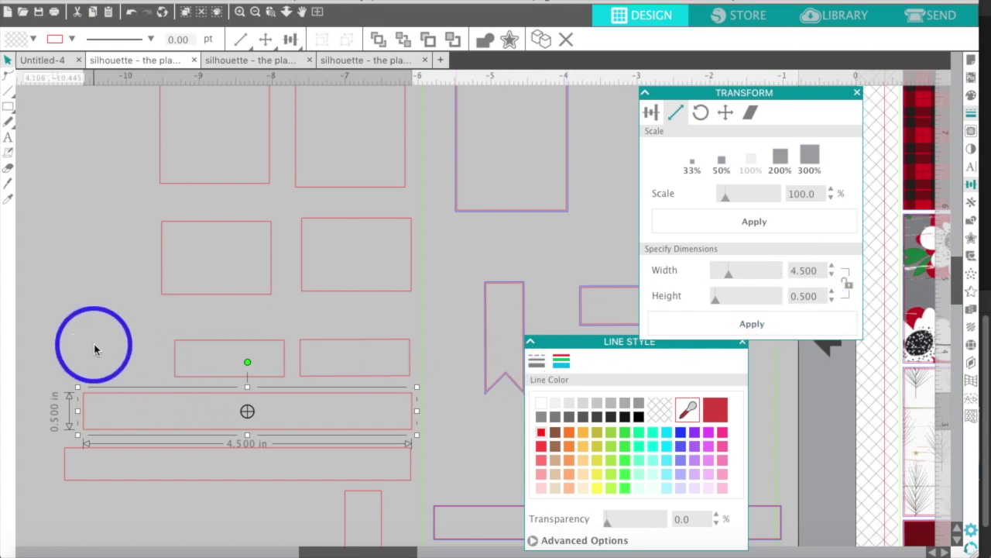
pyautogui.scroll(-3, 94, 344)
pyautogui.scroll(-3, 94, 344)
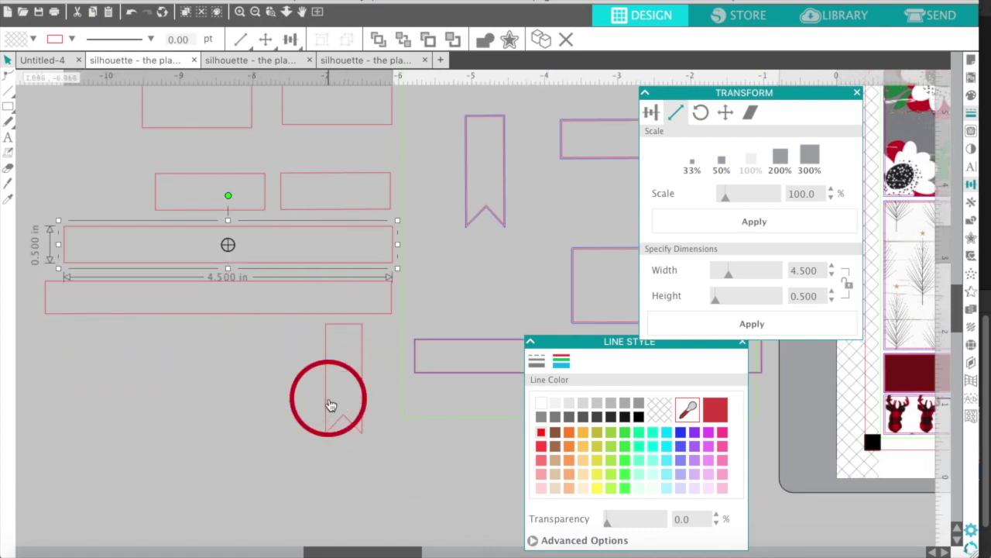
pyautogui.click(331, 405)
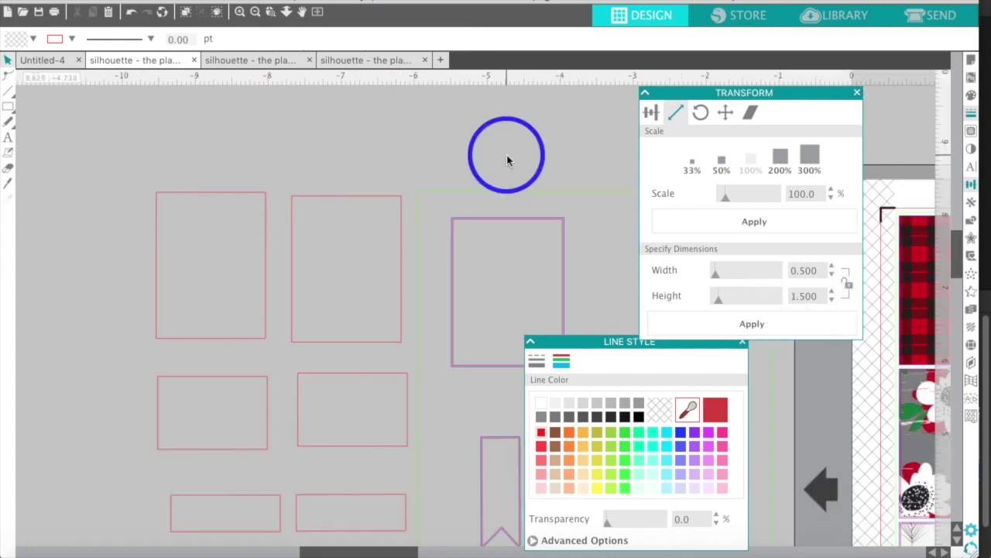
# Compare the blank Untitled-4 page with the template document and examine the green frame and its purple-outlined full box
pyautogui.hscroll(2, 508, 159)
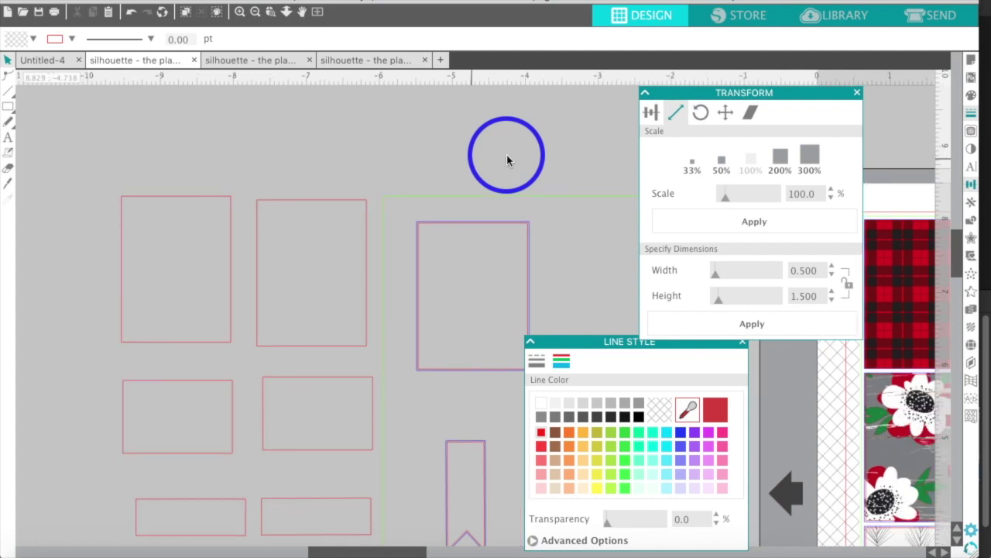
pyautogui.click(48, 63)
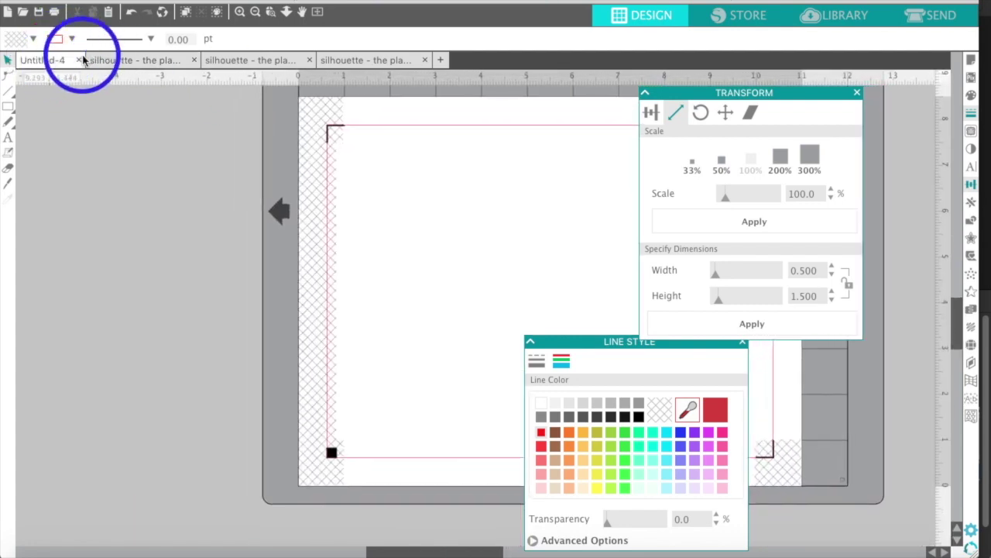
pyautogui.click(101, 59)
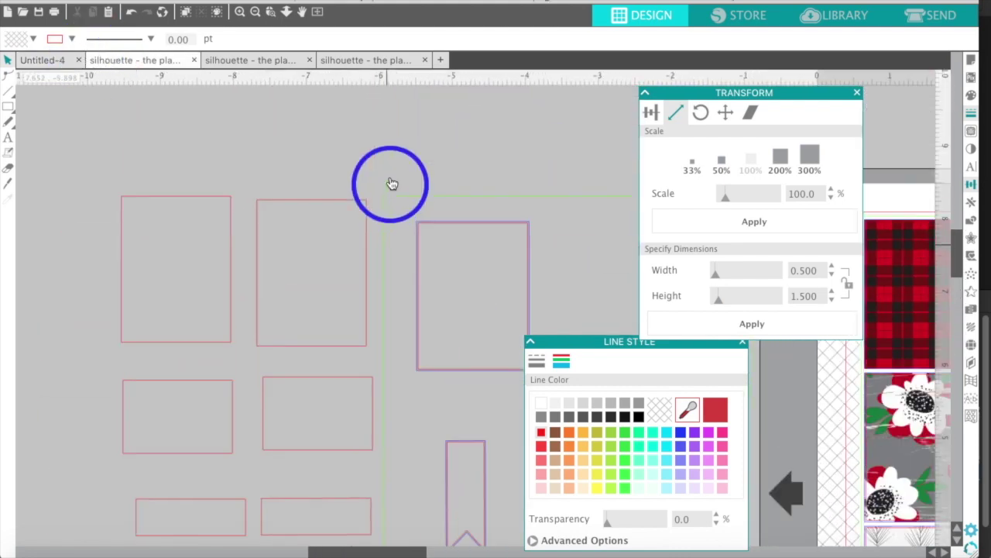
pyautogui.moveTo(421, 145); pyautogui.dragTo(456, 287)
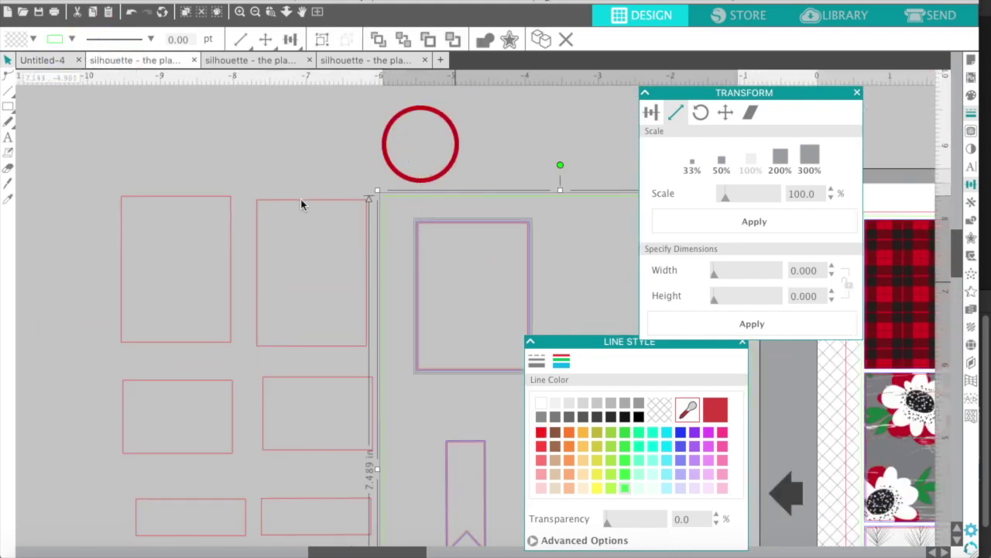
pyautogui.click(280, 150)
pyautogui.hscroll(5, 470, 163)
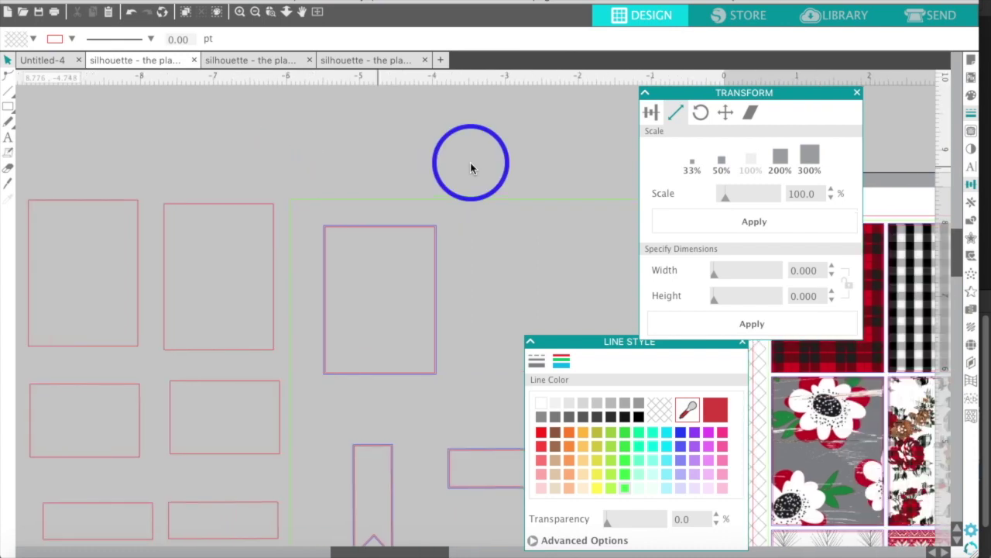
pyautogui.moveTo(286, 305); pyautogui.dragTo(369, 314)
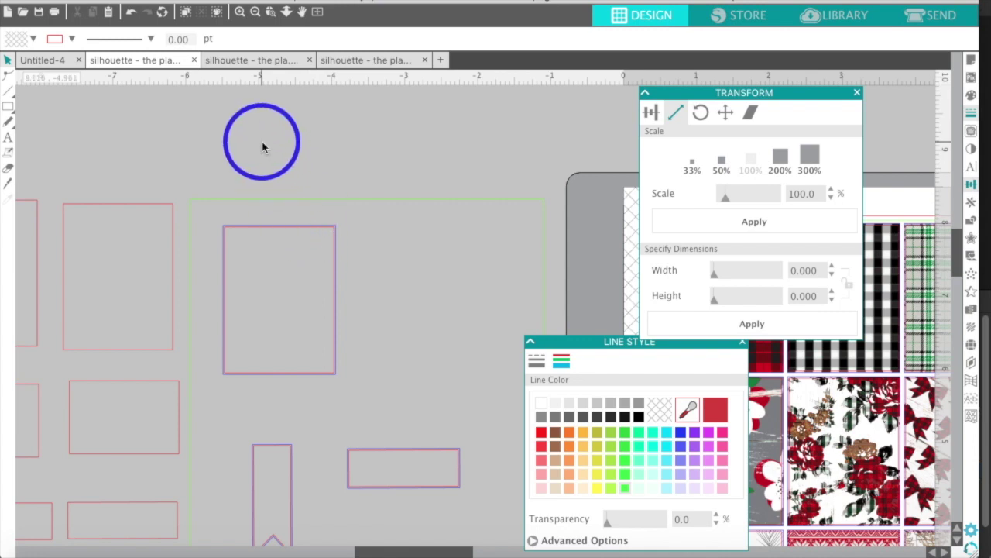
# Draw a rectangle about 1.54 in wide by 1.98 in high in the empty space beside the red full boxes
pyautogui.hscroll(-5, 262, 147)
pyautogui.hscroll(-8, 261, 145)
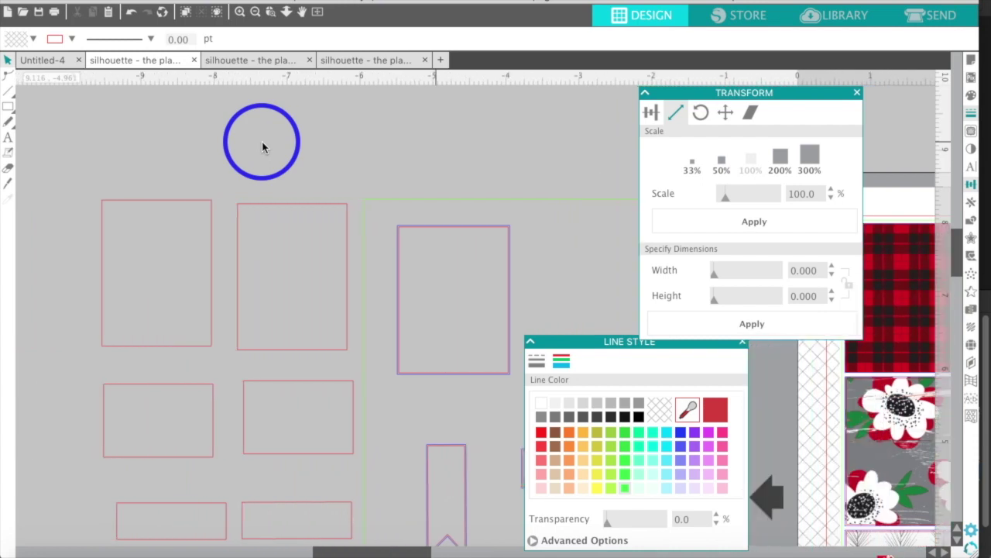
pyautogui.click(269, 195)
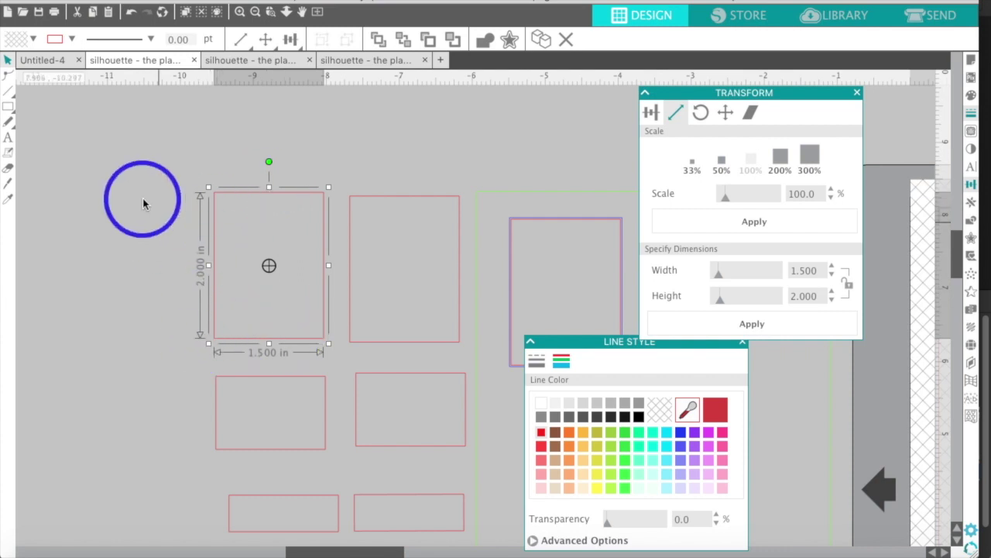
pyautogui.hscroll(-2, 144, 257)
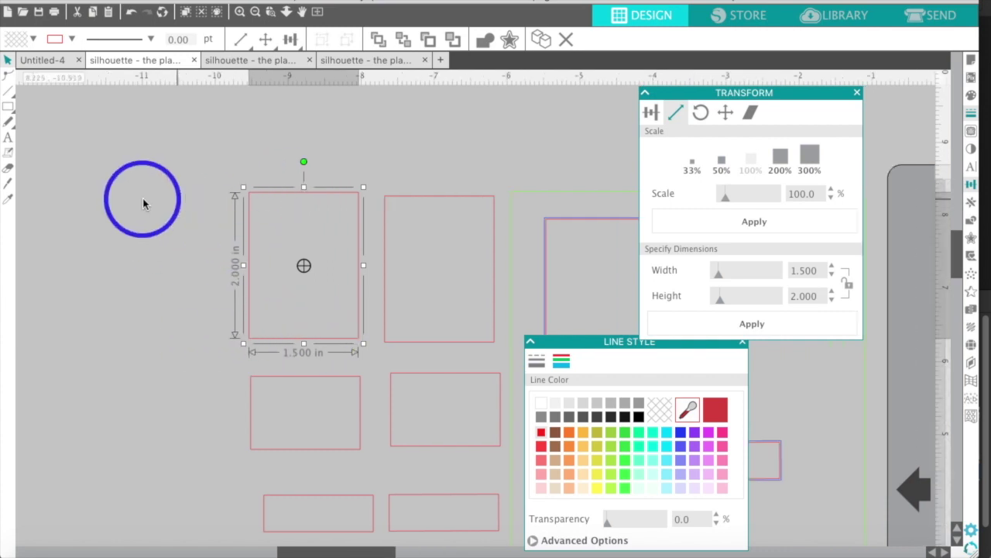
pyautogui.click(8, 107)
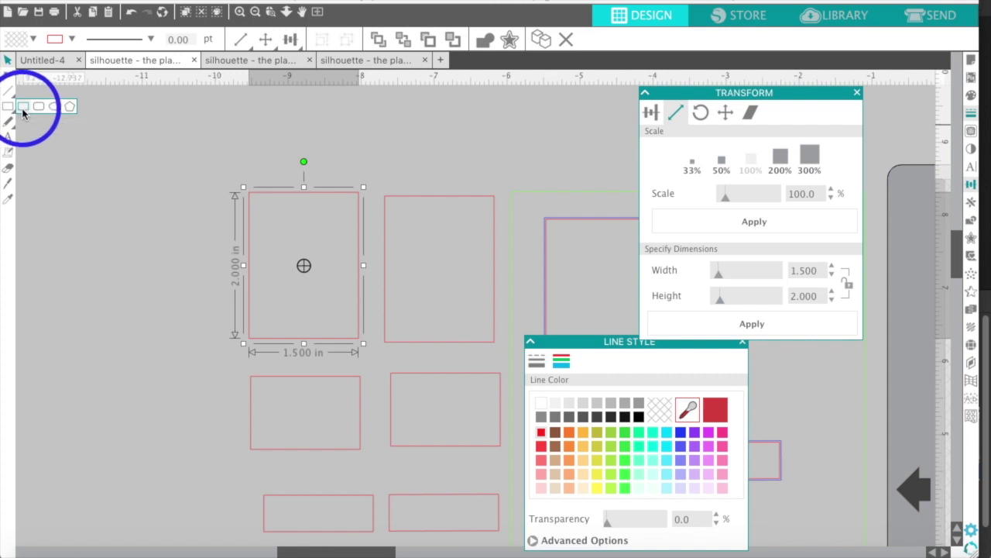
pyautogui.click(22, 113)
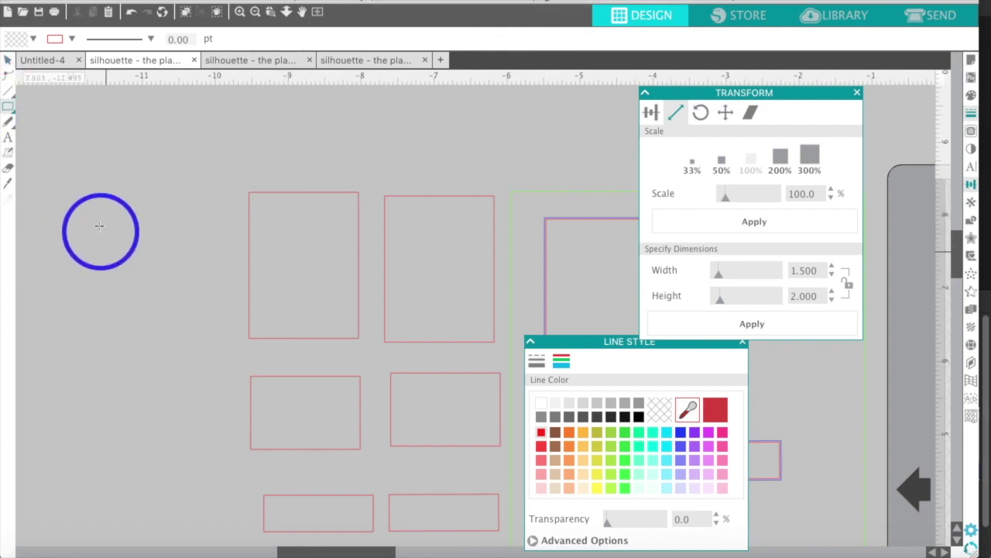
pyautogui.moveTo(96, 198); pyautogui.dragTo(208, 342)
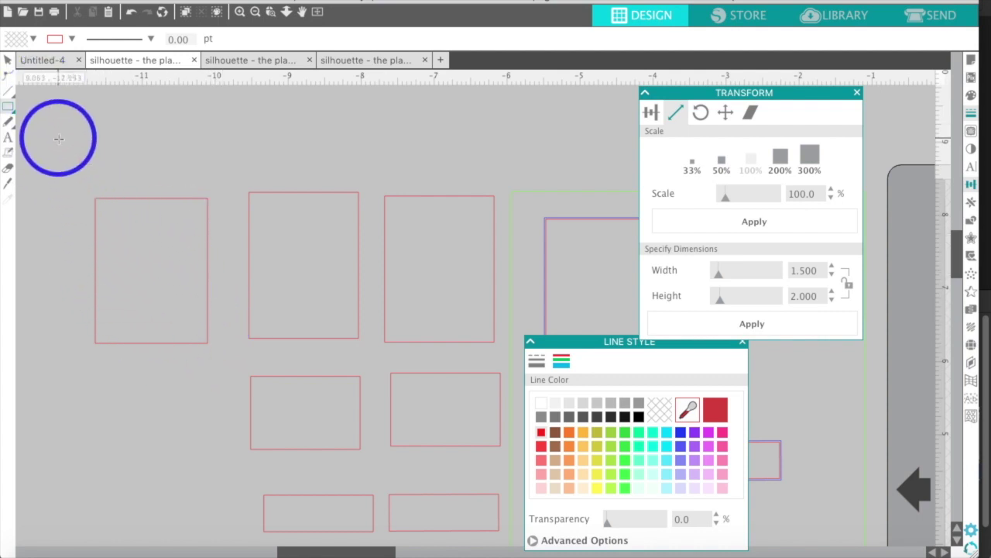
pyautogui.moveTo(59, 138); pyautogui.dragTo(77, 162)
pyautogui.moveTo(143, 192); pyautogui.dragTo(155, 210)
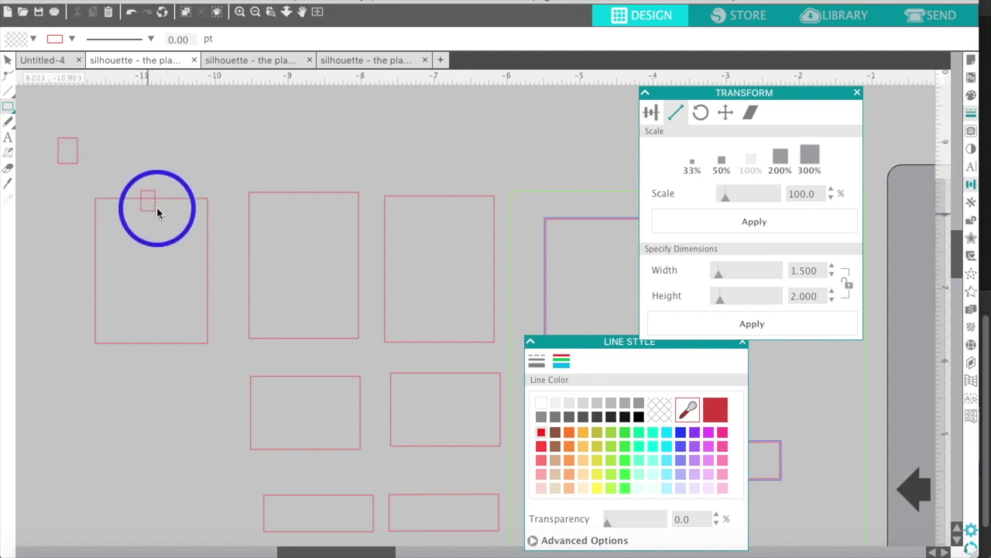
pyautogui.click(131, 14)
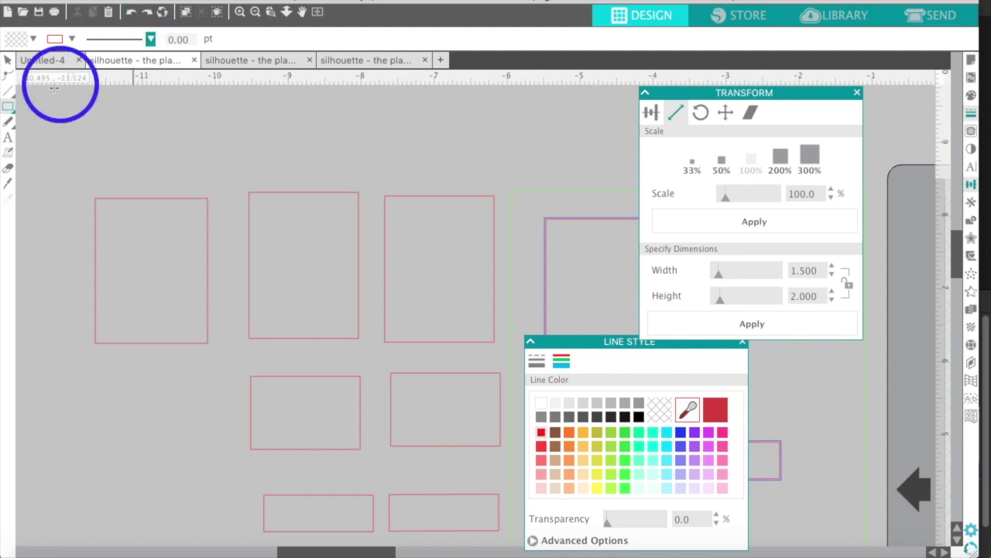
pyautogui.moveTo(8, 112)
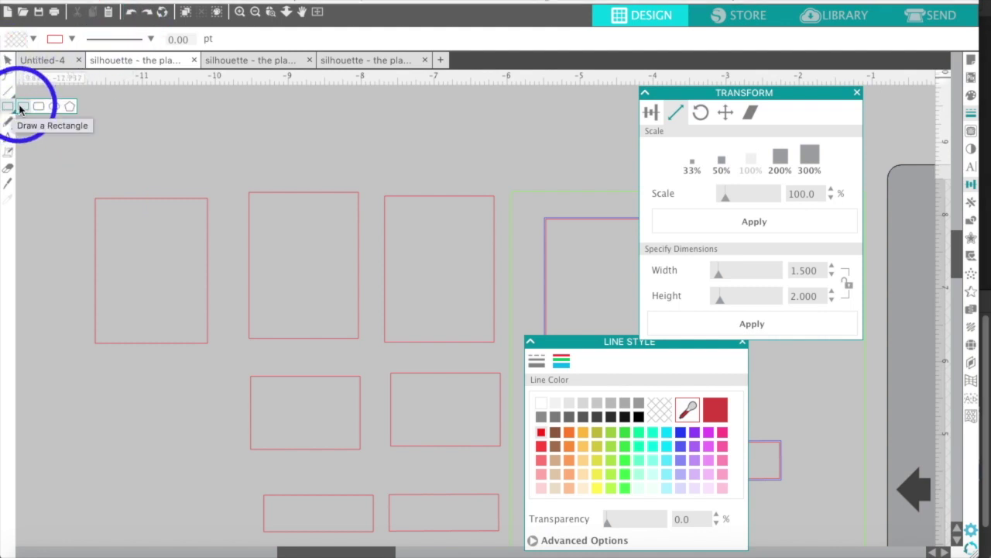
pyautogui.click(21, 107)
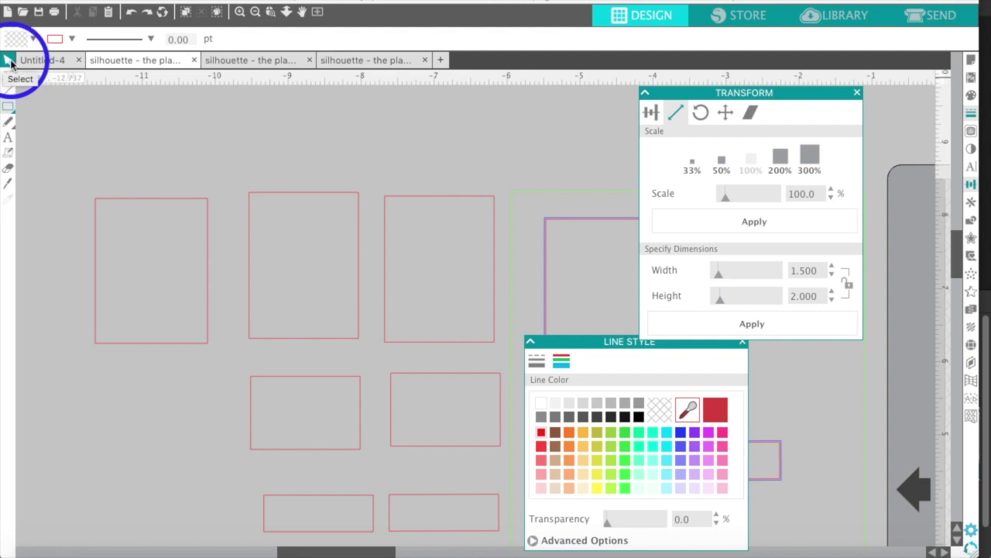
# Select the newly drawn rectangle and move it slightly closer to the neighbouring full box
pyautogui.click(9, 64)
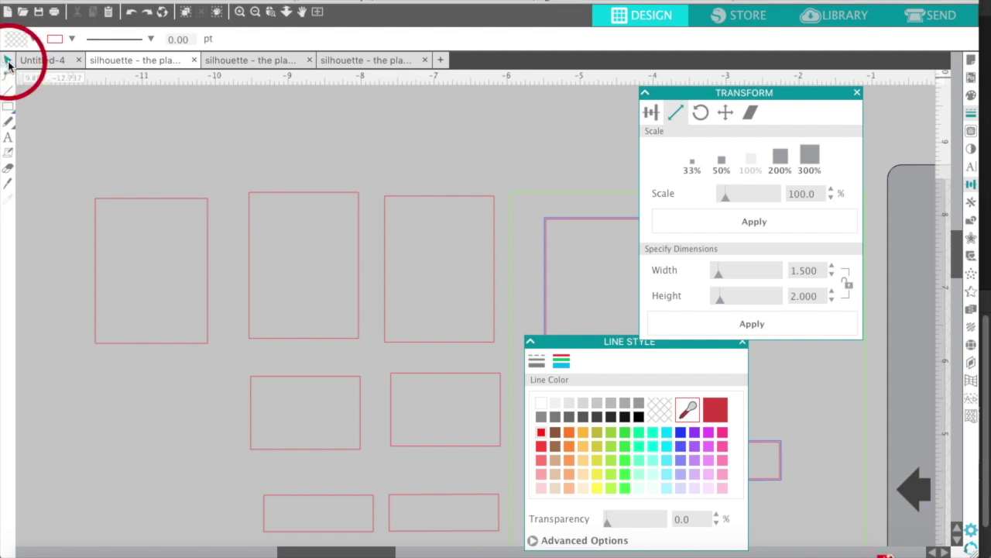
pyautogui.click(114, 207)
pyautogui.click(270, 203)
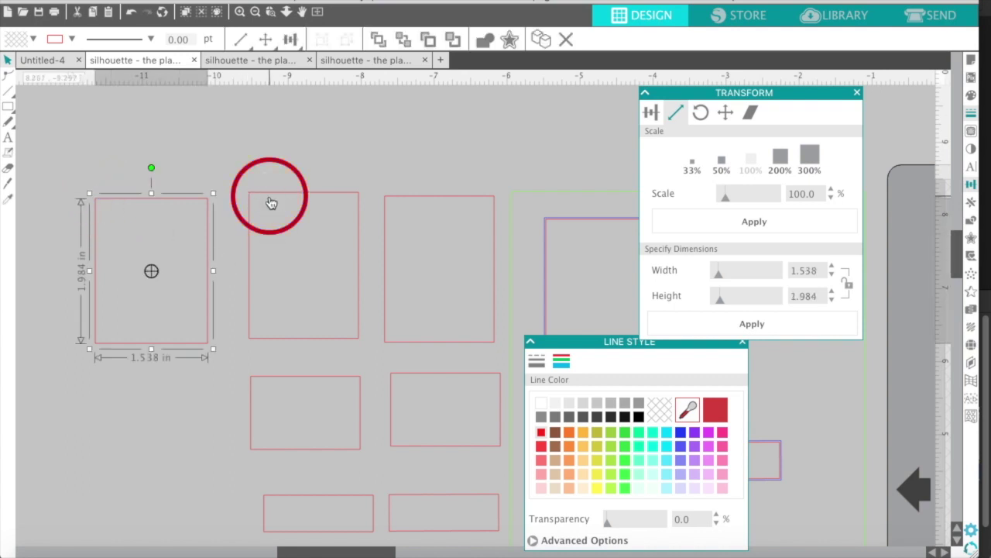
pyautogui.click(146, 204)
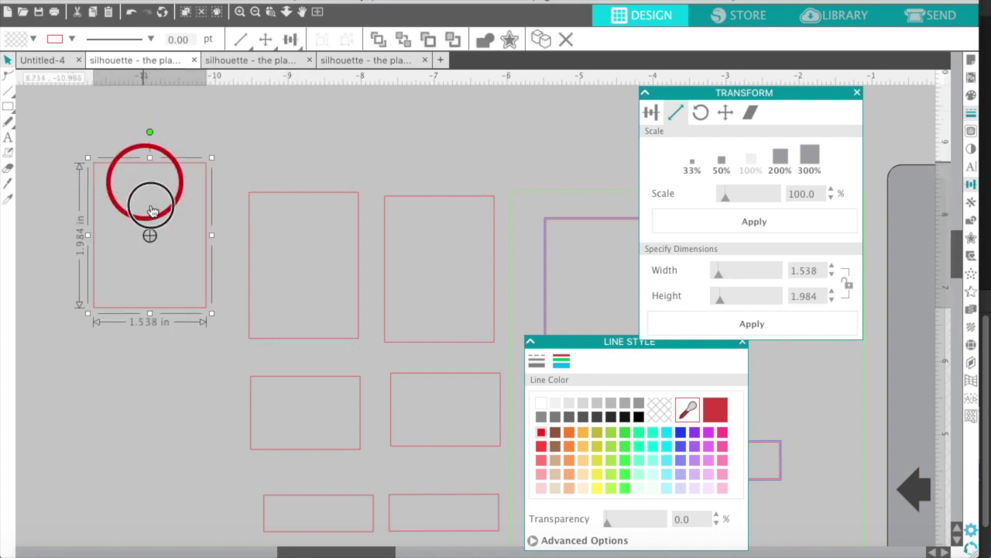
pyautogui.moveTo(147, 199); pyautogui.dragTo(156, 214)
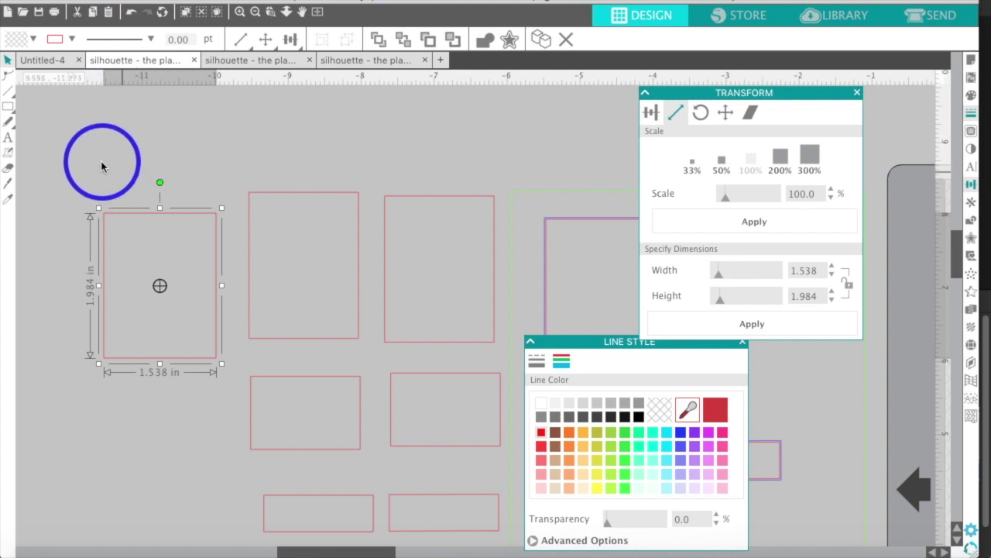
pyautogui.click(141, 236)
pyautogui.click(142, 213)
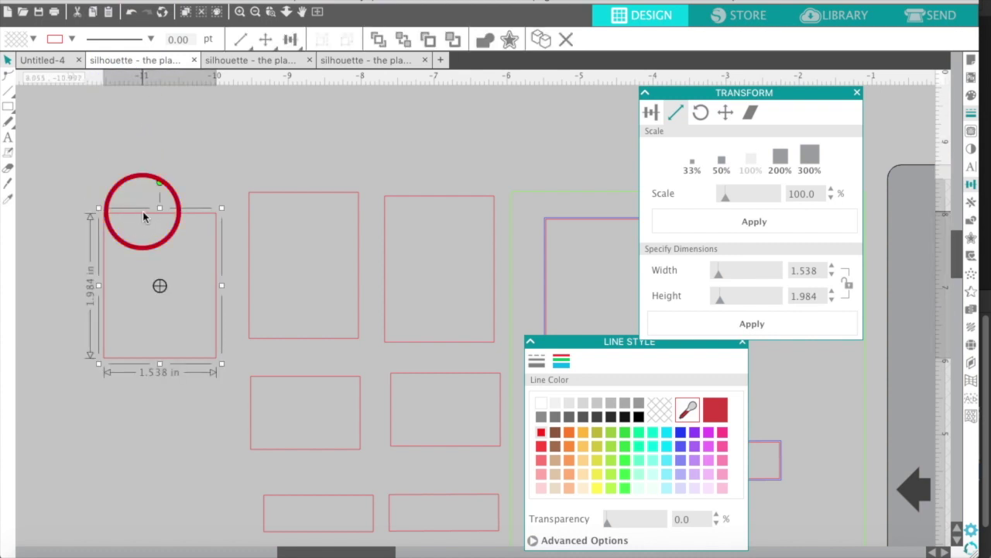
# Resize the new rectangle to 1.5 in wide by 2 in high and line it up with the row of full boxes
pyautogui.click(823, 271)
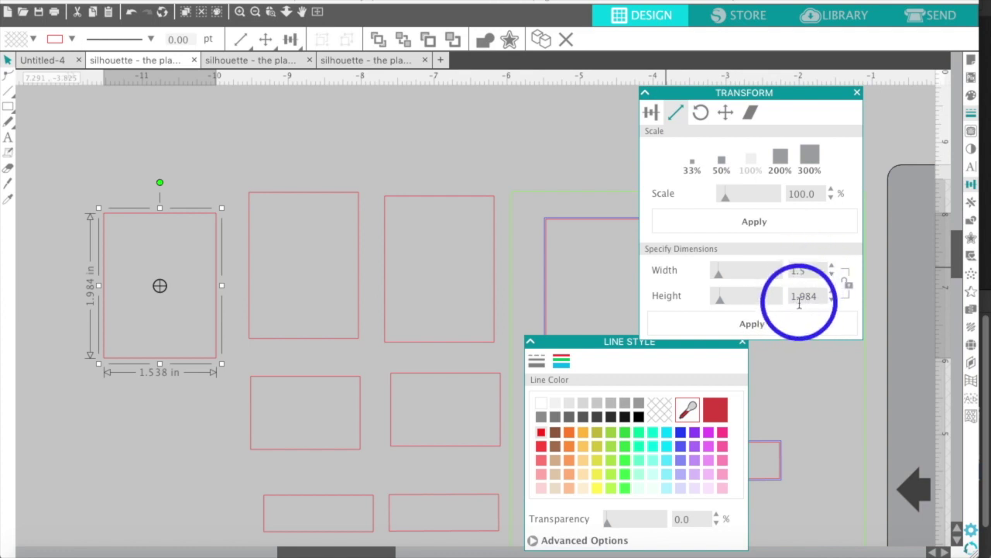
pyautogui.press('Tab')
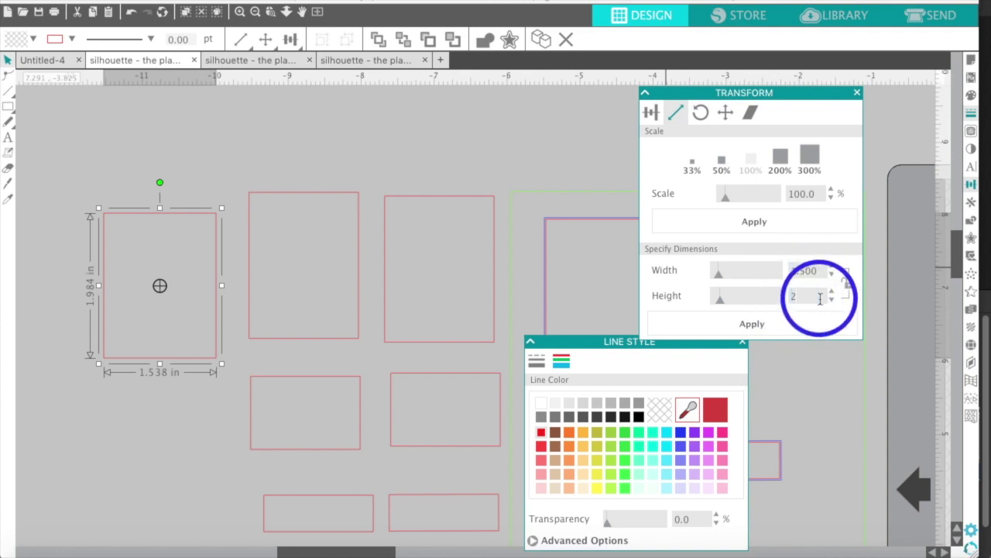
pyautogui.click(804, 329)
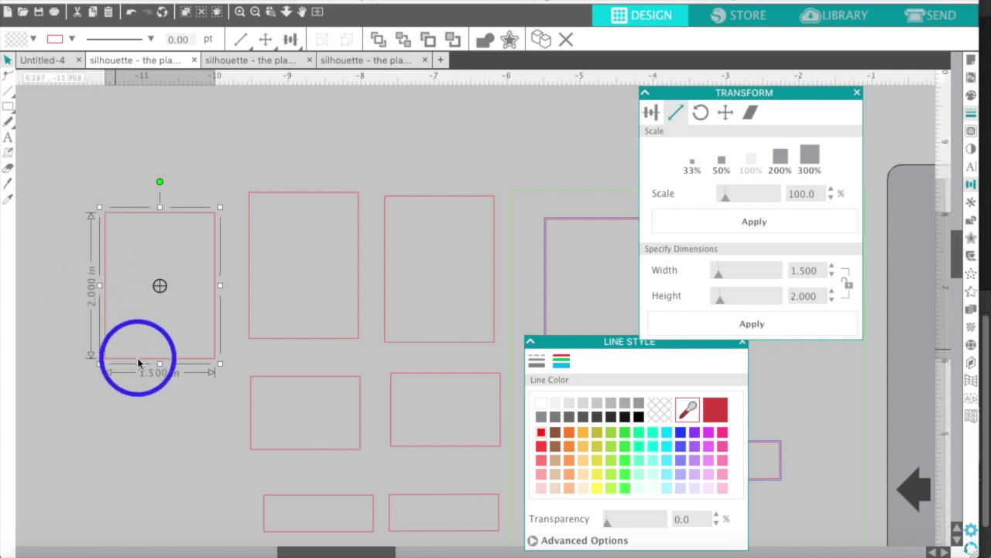
pyautogui.click(271, 196)
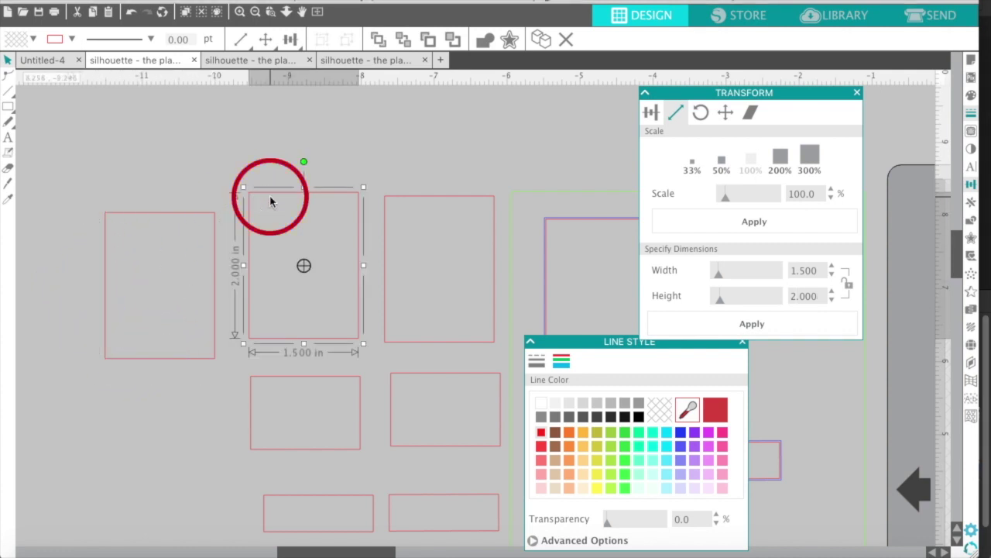
pyautogui.click(168, 219)
pyautogui.moveTo(168, 219); pyautogui.dragTo(170, 198)
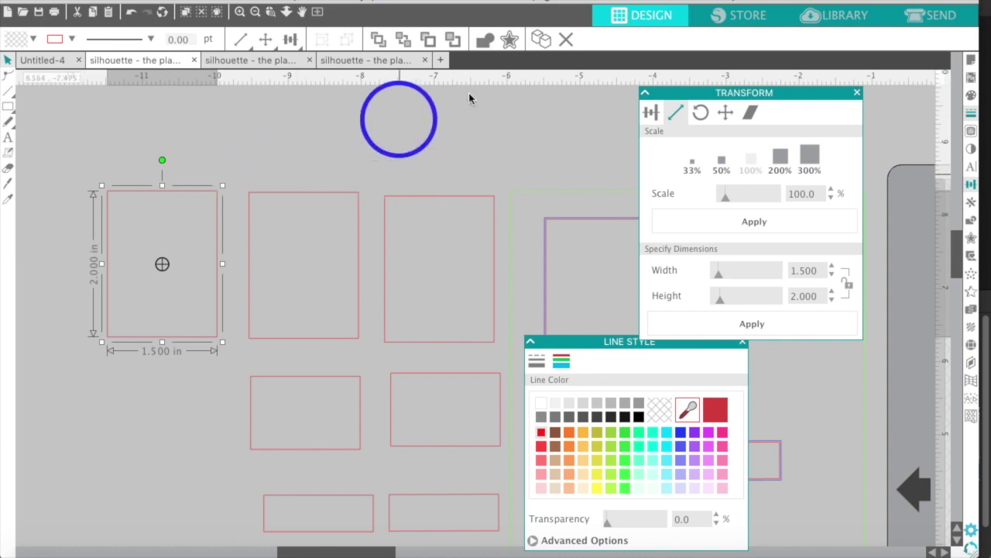
# Duplicate the new full box and place the copy directly beneath it, beside the red half boxes
pyautogui.rightClick(189, 197)
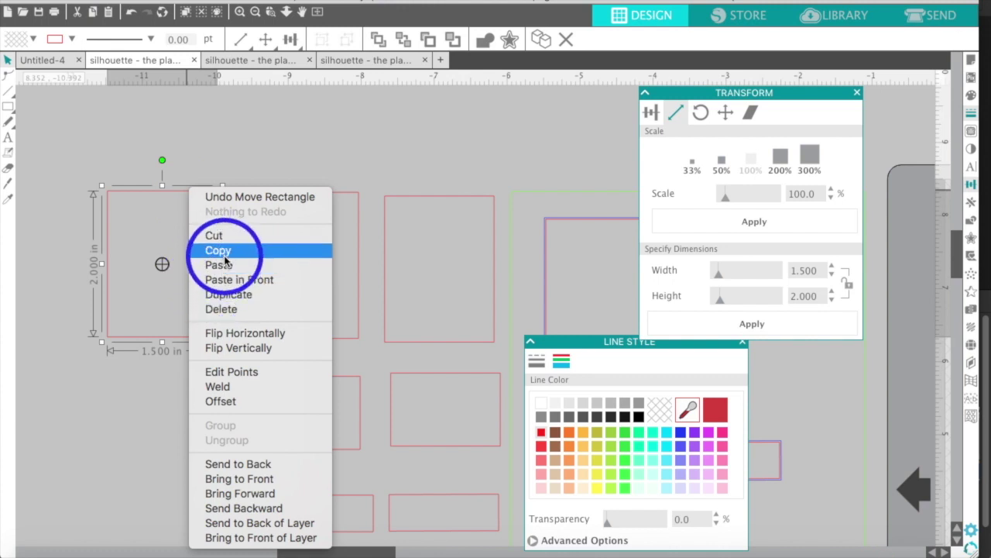
pyautogui.click(228, 298)
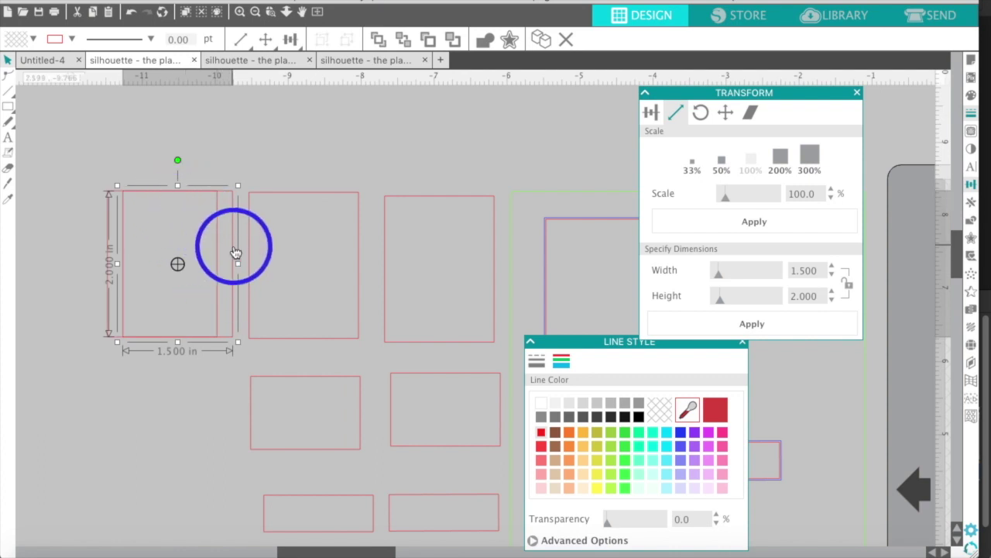
pyautogui.moveTo(229, 259); pyautogui.dragTo(225, 425)
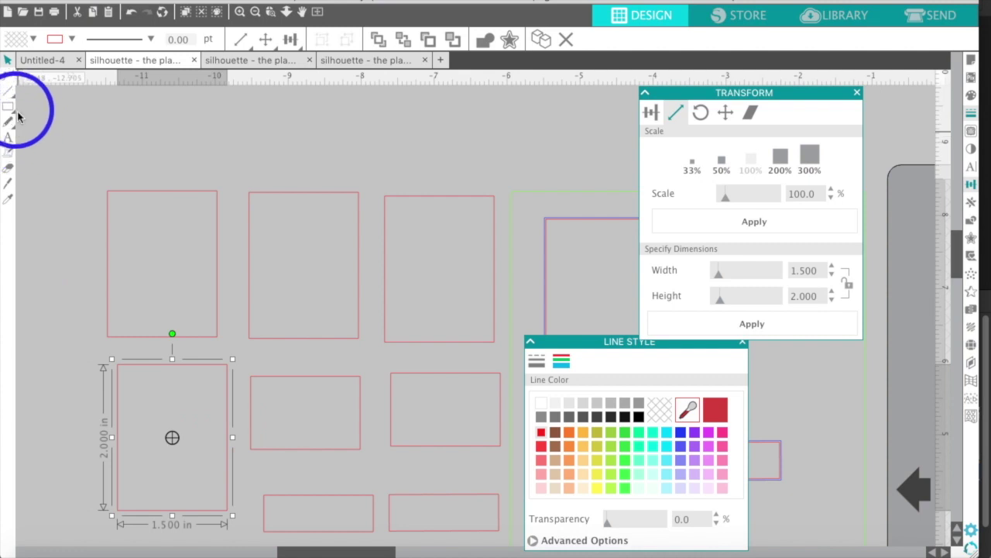
pyautogui.click(9, 139)
pyautogui.click(86, 408)
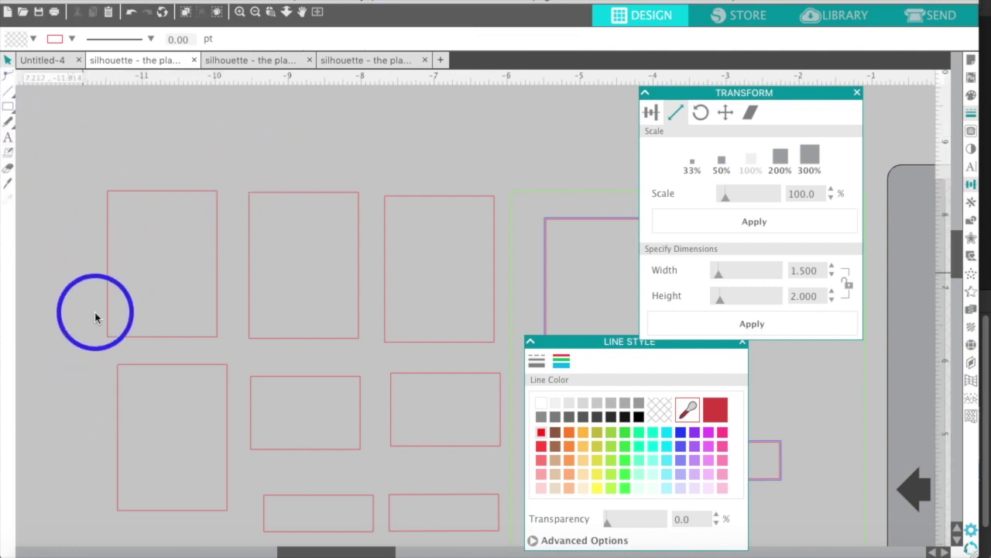
# Set the duplicated box's height to 1 in, using the half box beside it as the size reference
pyautogui.click(137, 373)
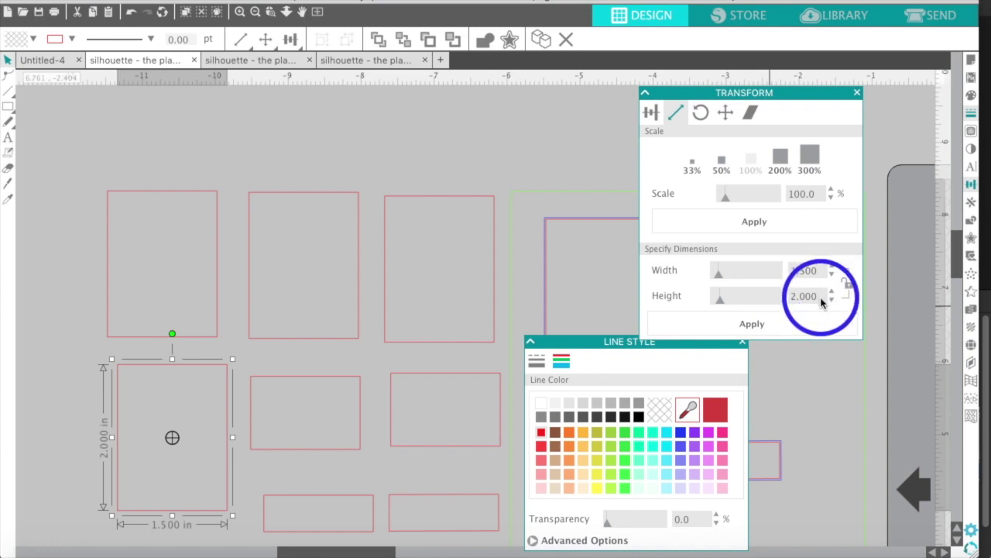
pyautogui.click(316, 380)
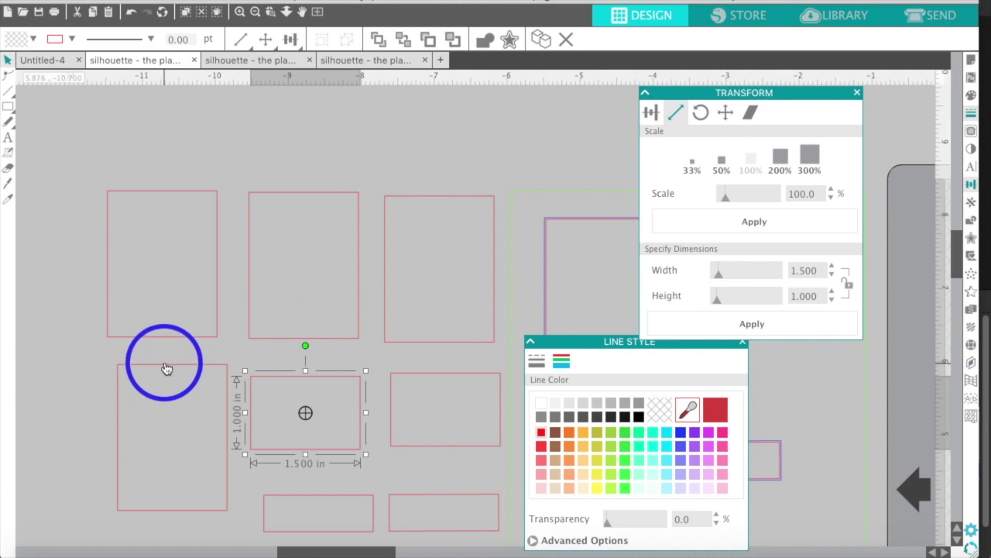
pyautogui.click(164, 364)
pyautogui.click(818, 298)
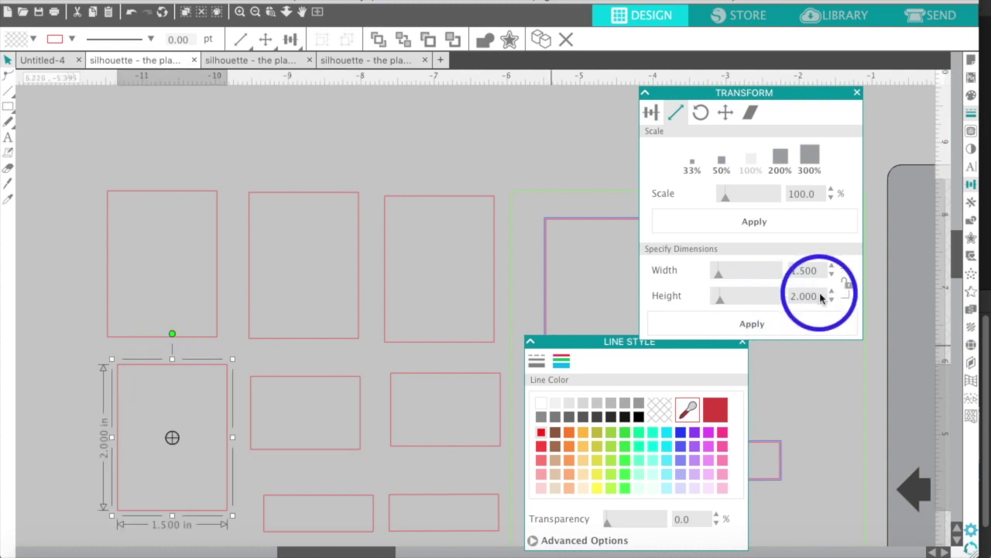
pyautogui.click(820, 294)
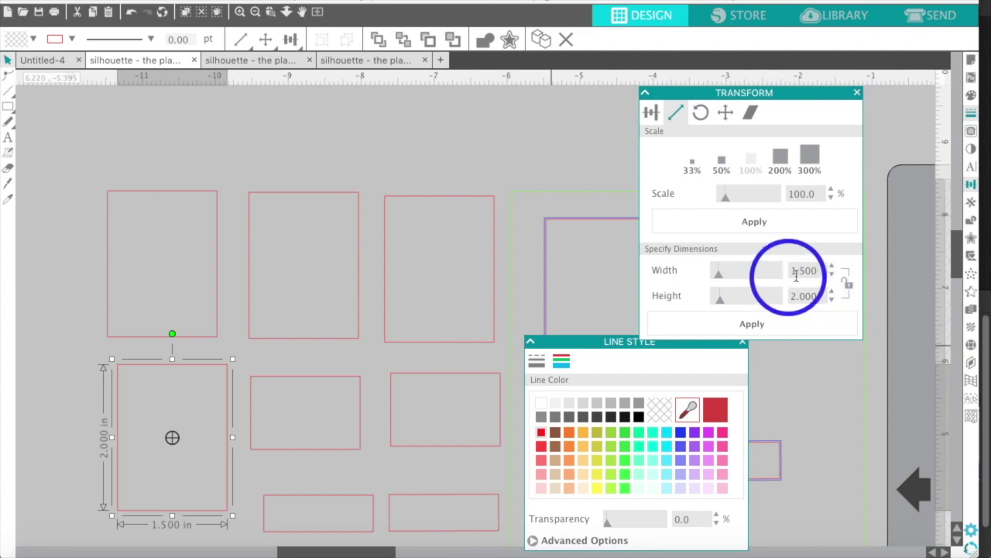
pyautogui.rightClick(798, 297)
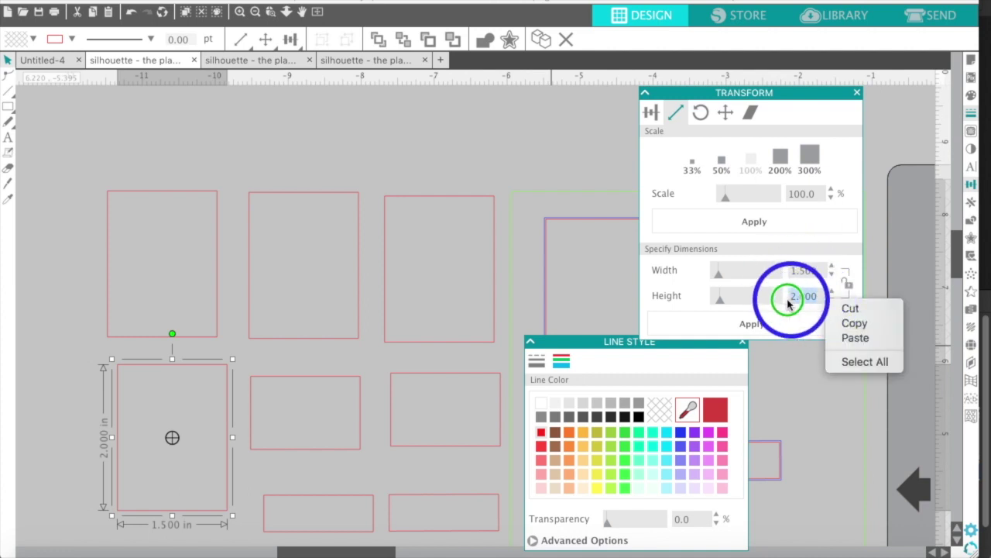
pyautogui.doubleClick(791, 295)
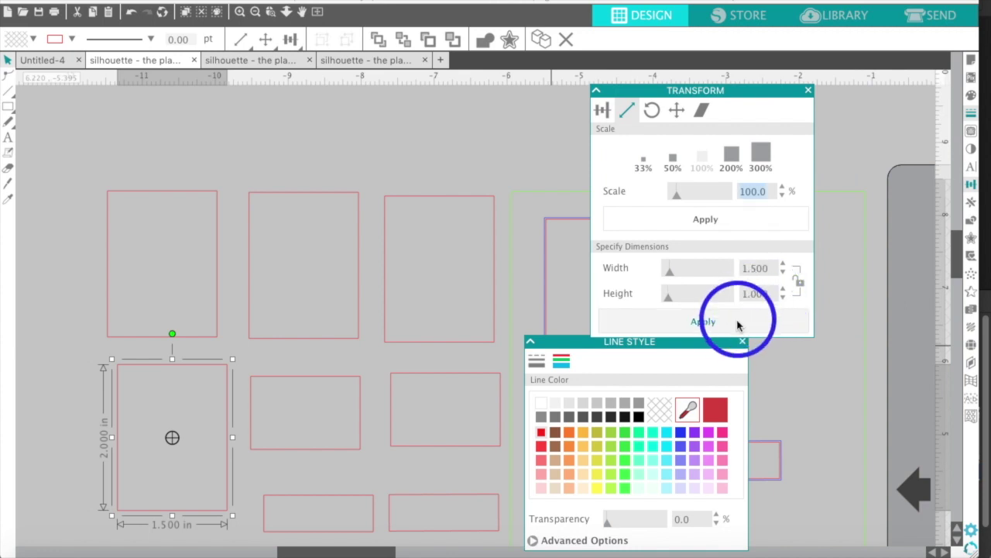
pyautogui.click(732, 324)
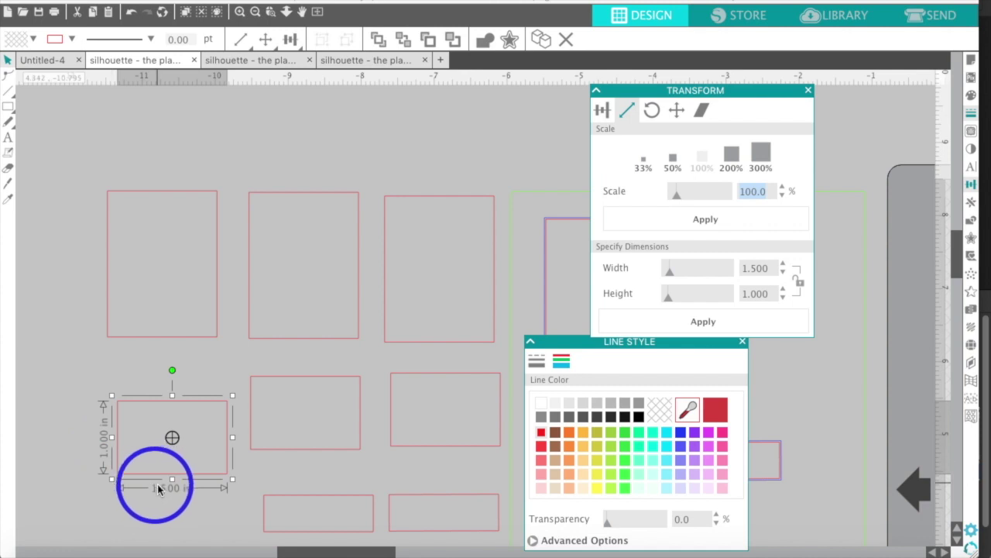
# Copy the new 1.5 by 1 in half box and paste a second one onto the workspace
pyautogui.rightClick(172, 438)
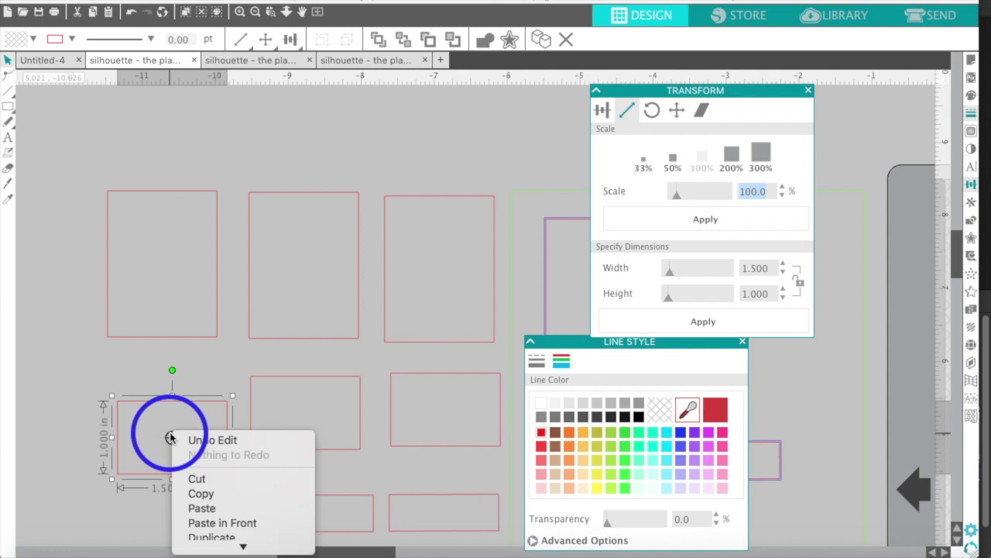
pyautogui.click(200, 492)
pyautogui.scroll(-5, 197, 491)
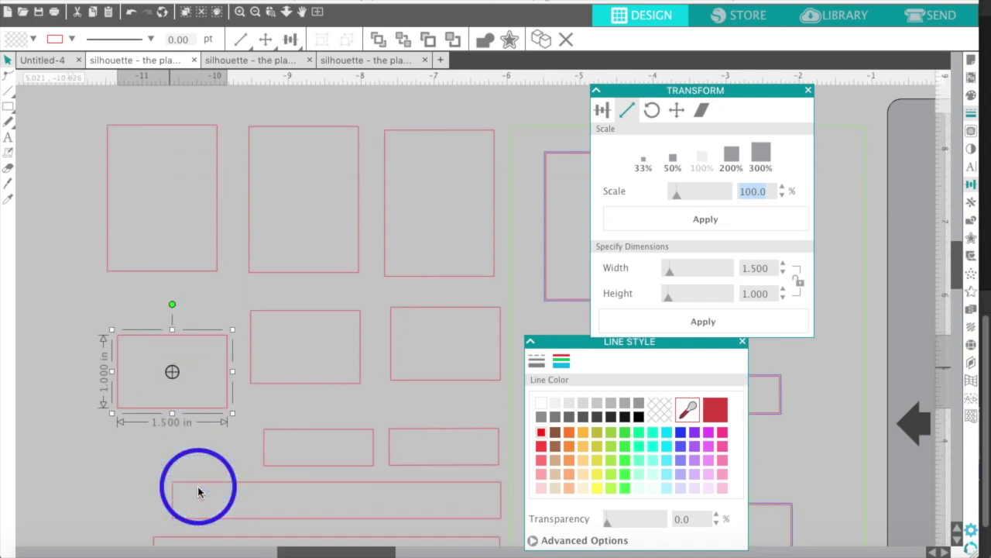
pyautogui.rightClick(119, 435)
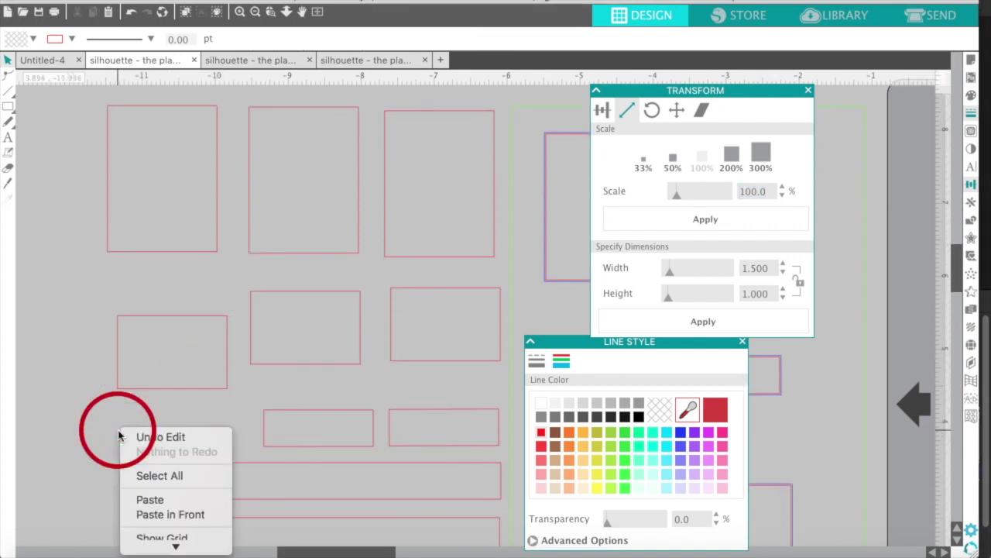
pyautogui.click(177, 499)
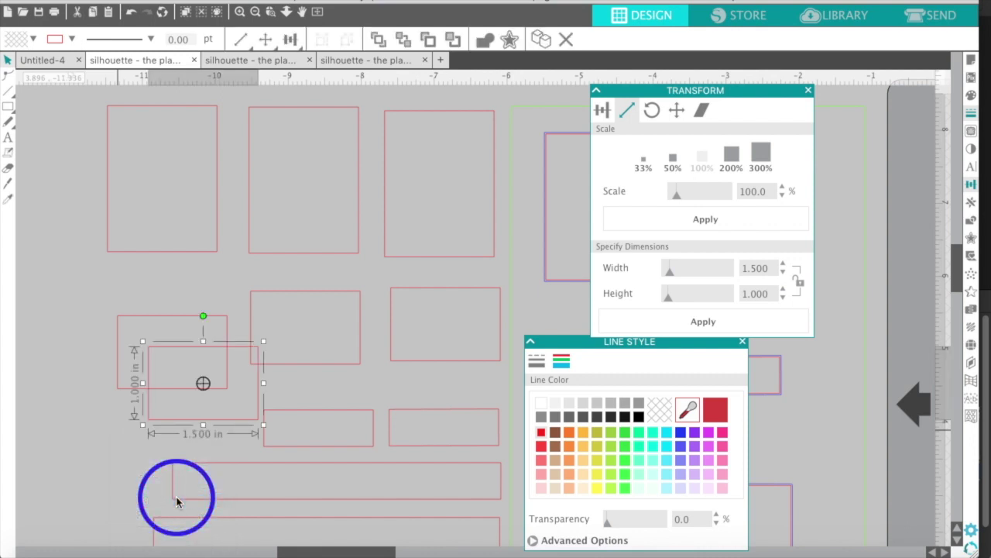
# Move the upper half box up beneath the new full box and set the second half box's height to 0.5 in
pyautogui.click(78, 348)
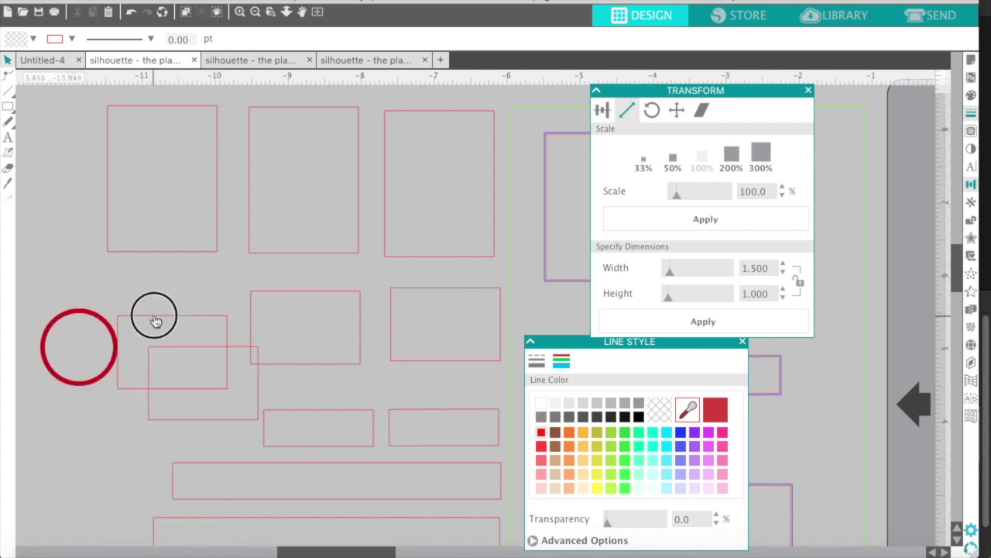
pyautogui.moveTo(155, 321); pyautogui.dragTo(155, 272)
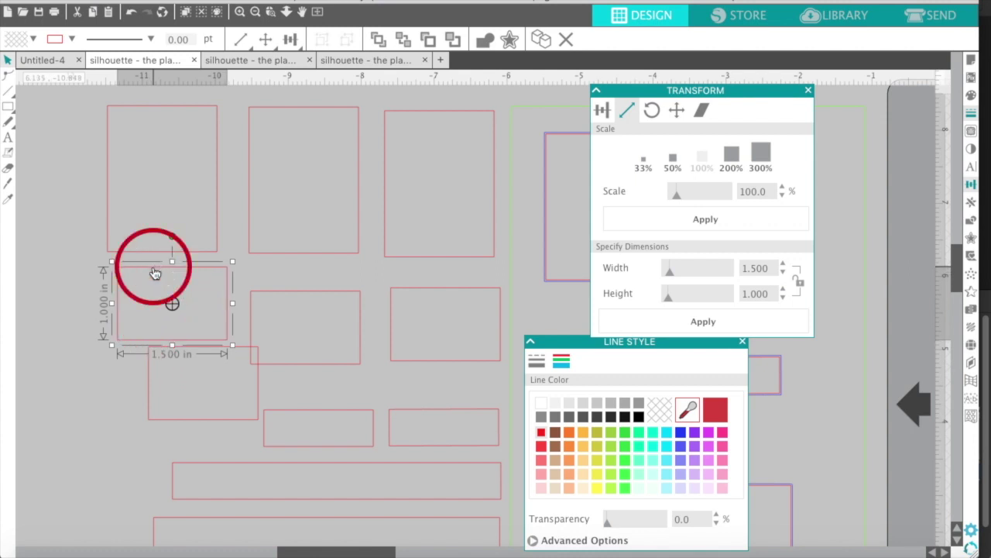
pyautogui.click(151, 395)
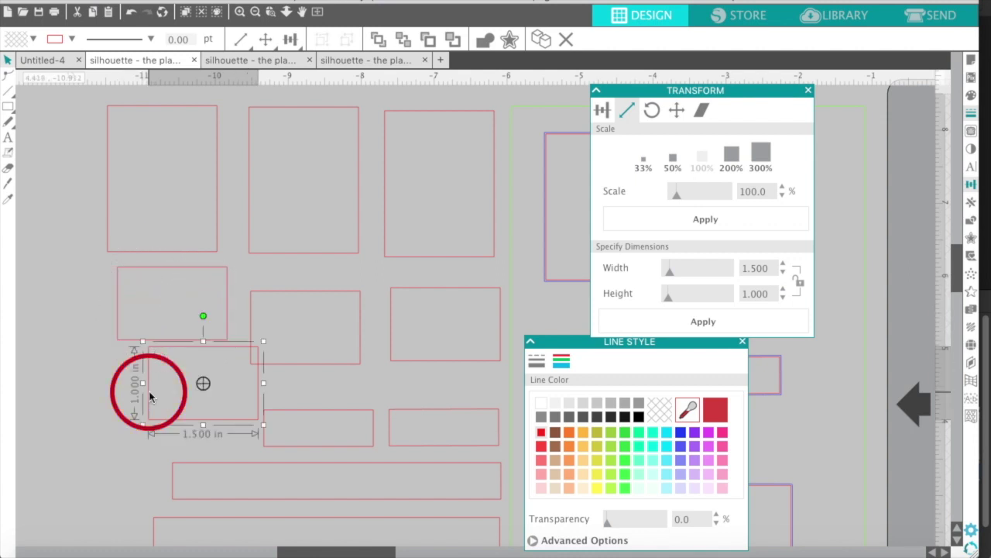
pyautogui.click(293, 414)
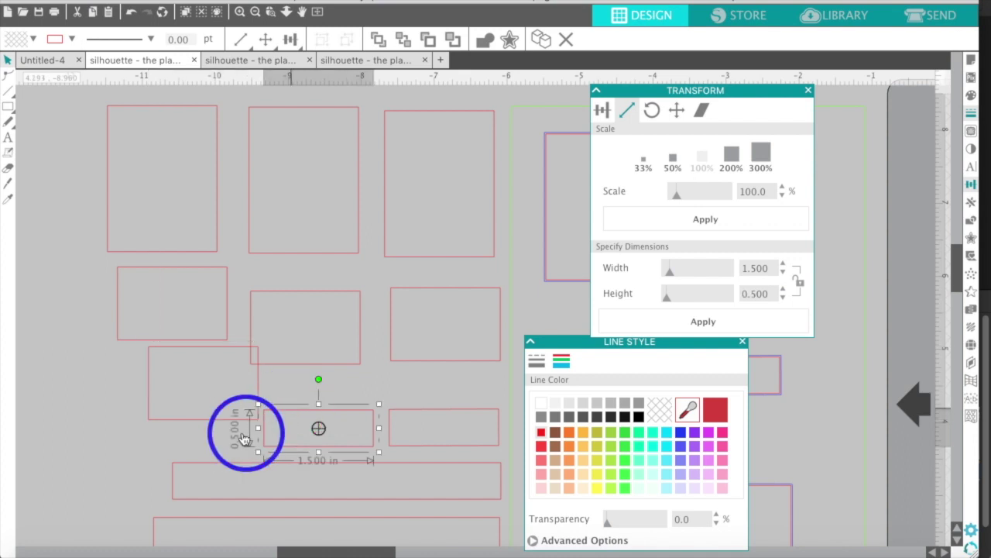
pyautogui.click(205, 353)
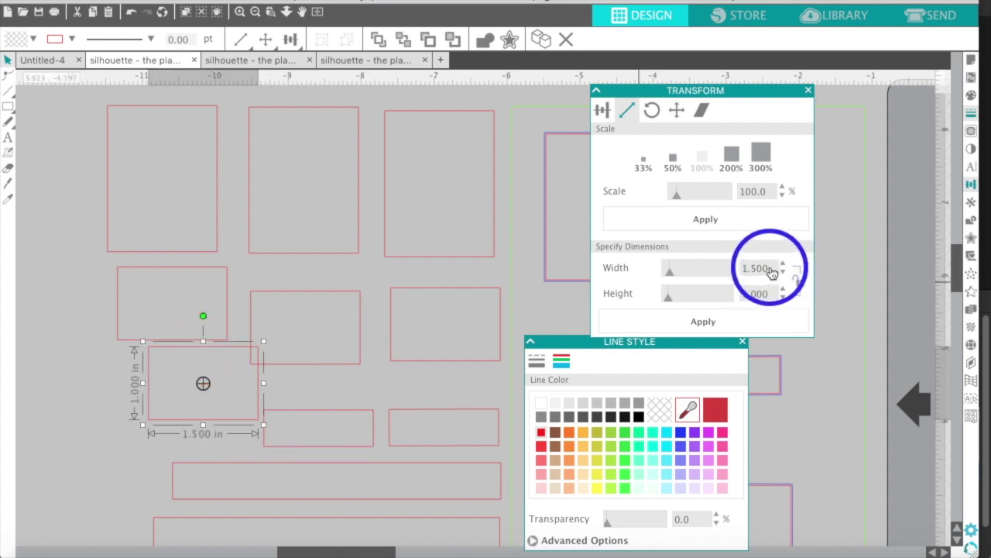
pyautogui.moveTo(775, 295); pyautogui.dragTo(735, 288)
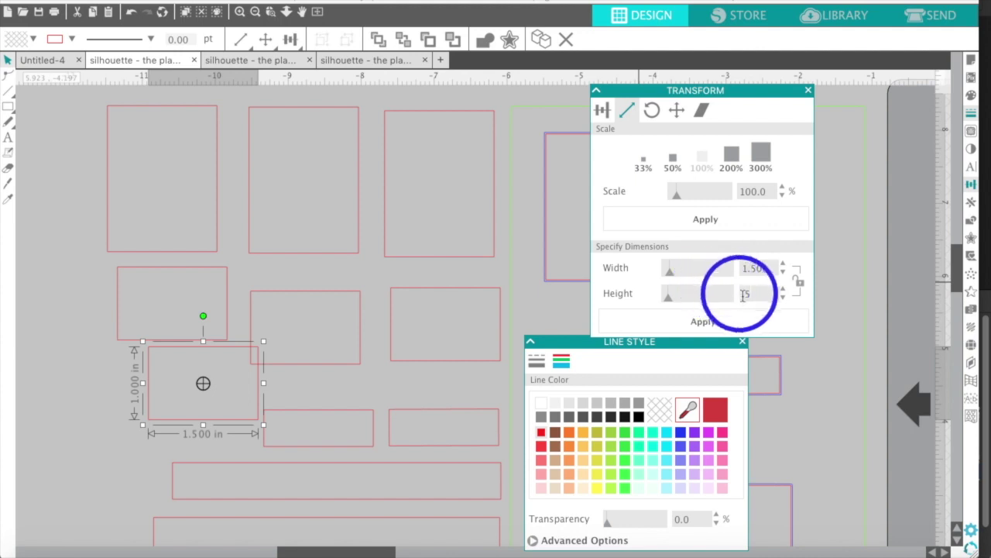
pyautogui.write('.5')
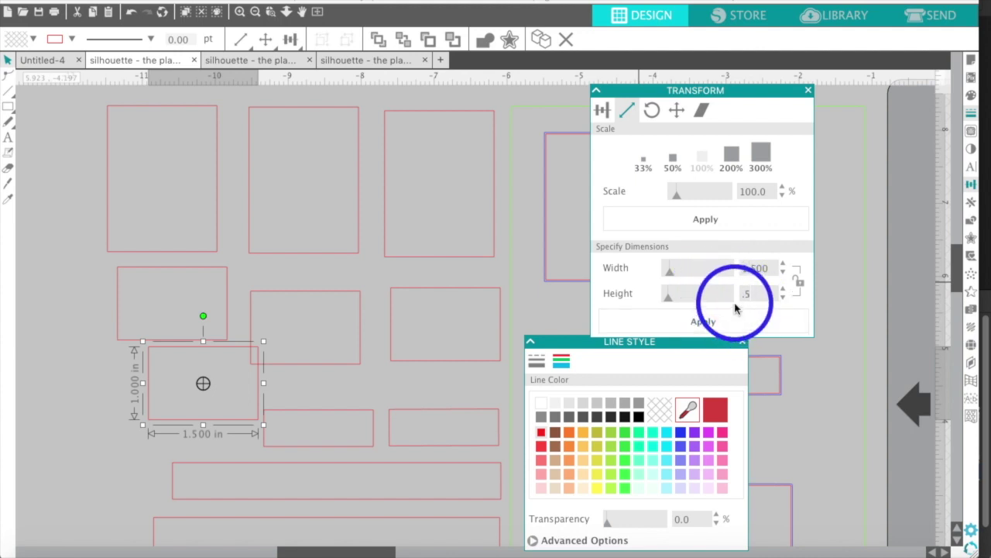
pyautogui.press('Return')
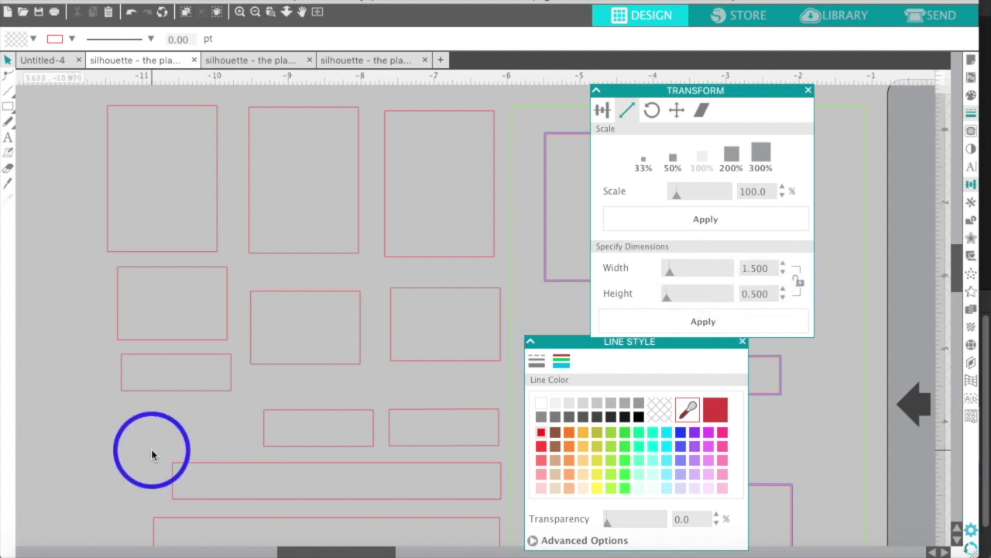
# Duplicate the new 1.5 by 0.5 in box below itself with Replicate, and move the copy to the lower left, clear of the original
pyautogui.scroll(-2, 152, 456)
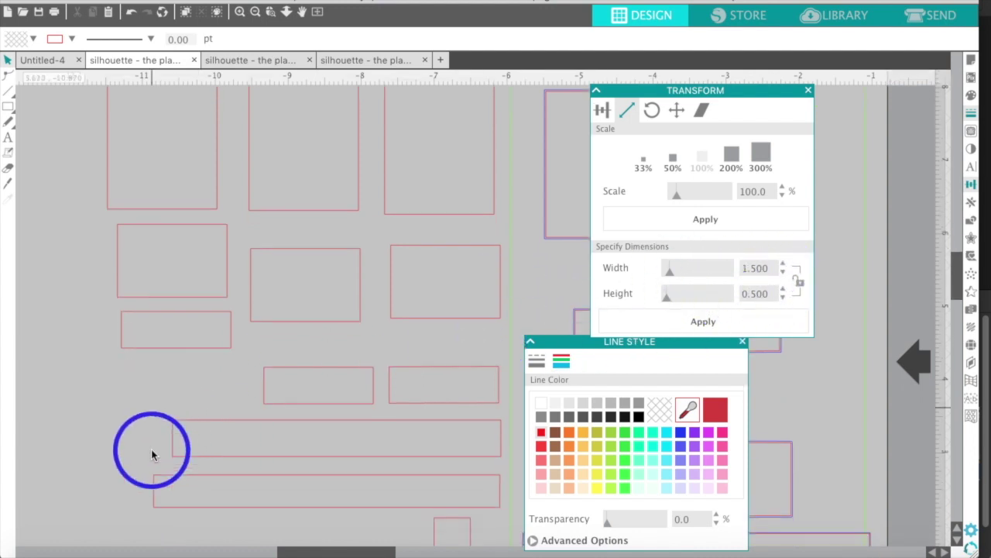
pyautogui.click(213, 419)
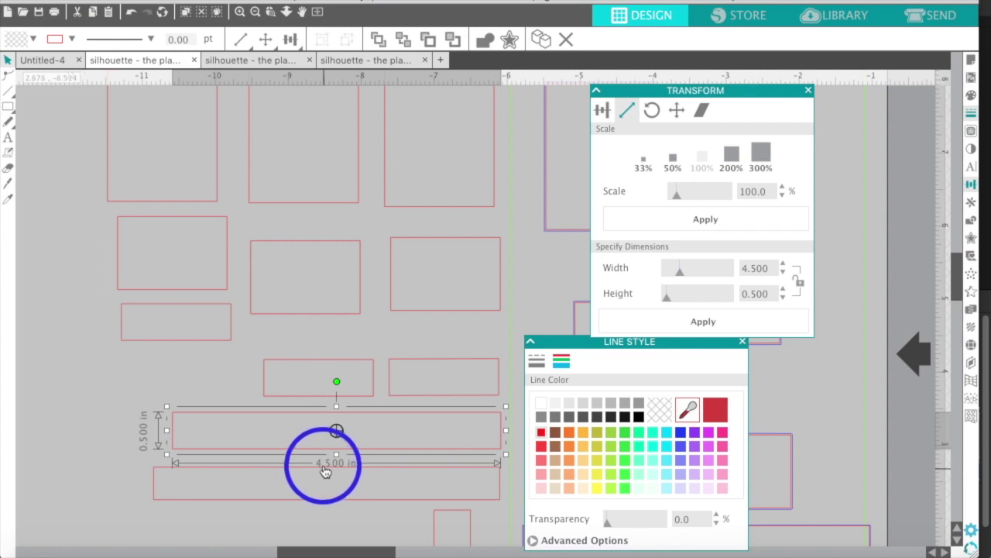
pyautogui.click(155, 308)
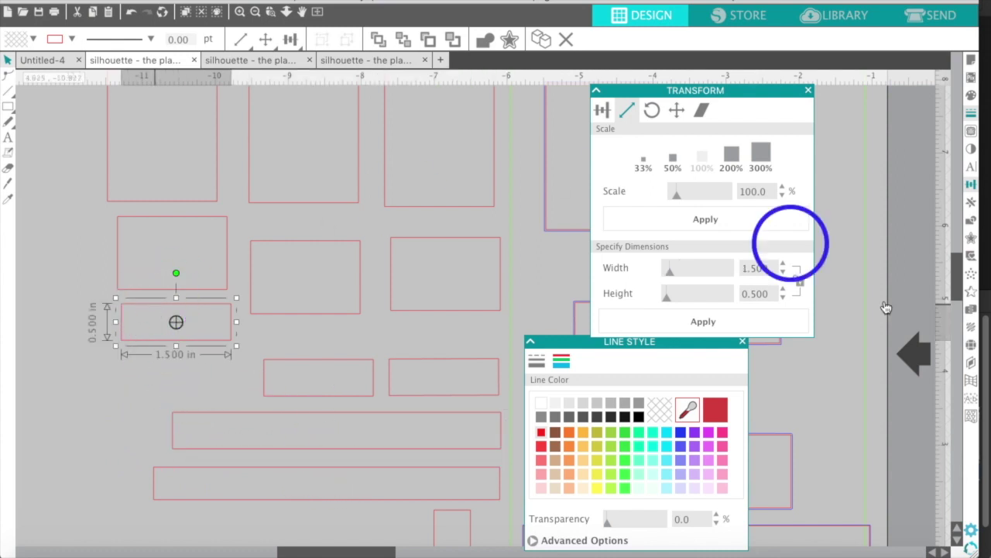
pyautogui.click(970, 202)
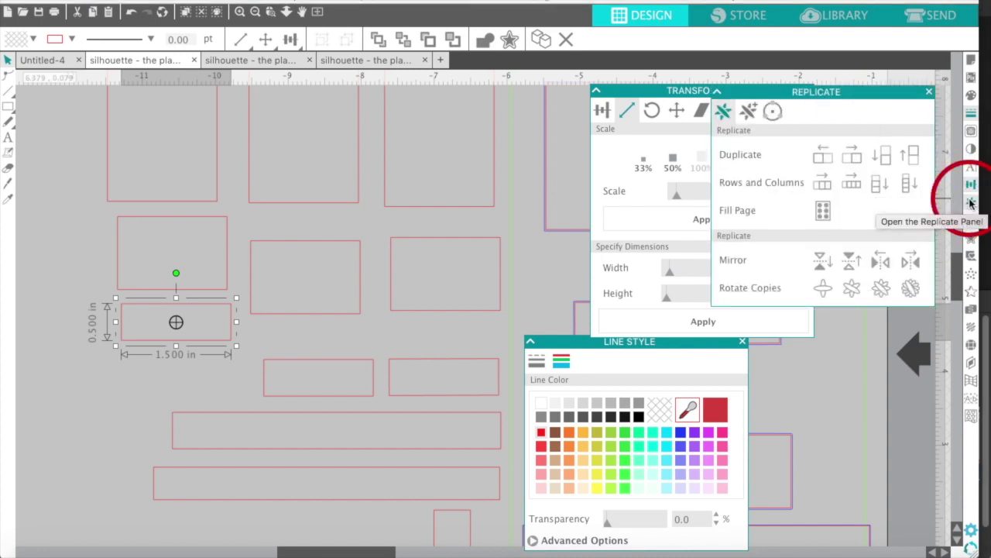
pyautogui.click(886, 158)
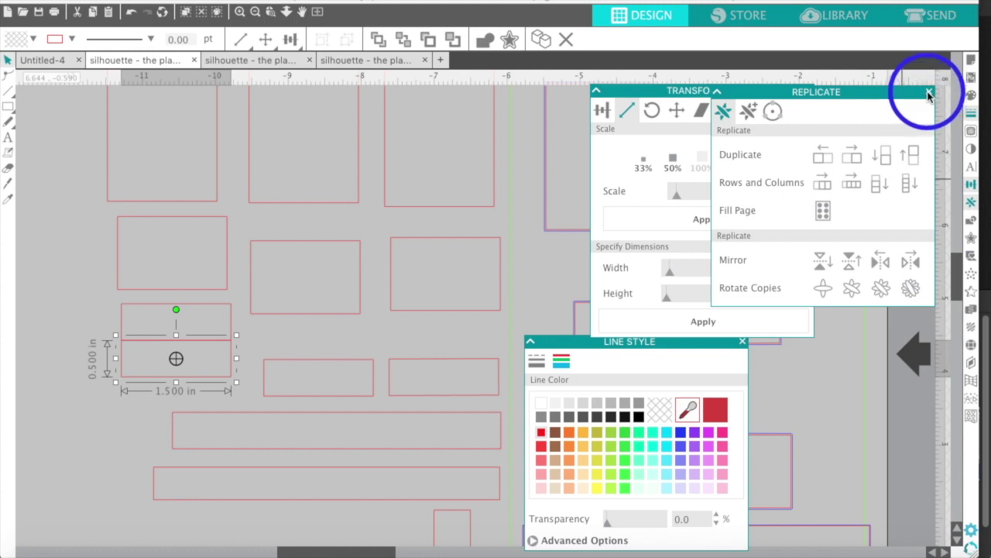
pyautogui.click(928, 94)
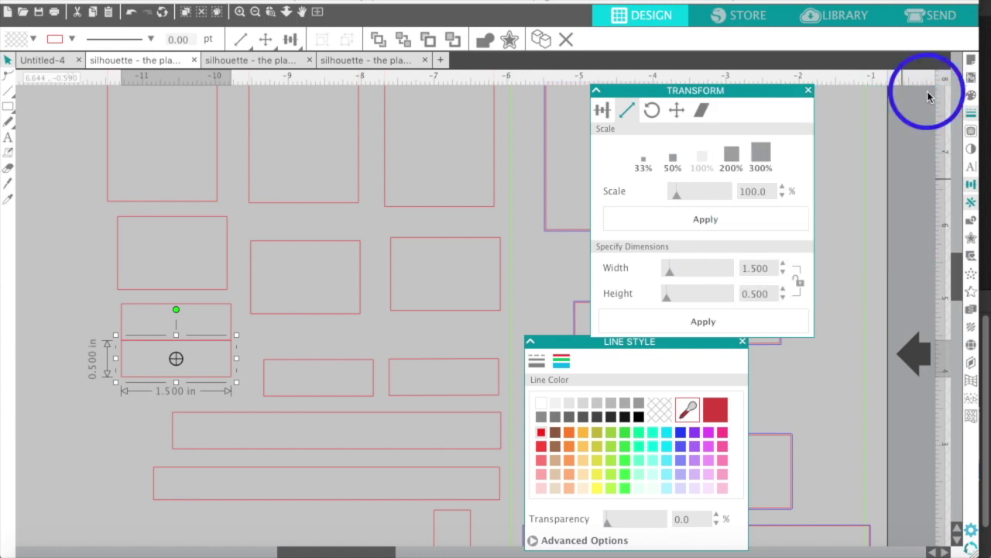
pyautogui.click(971, 201)
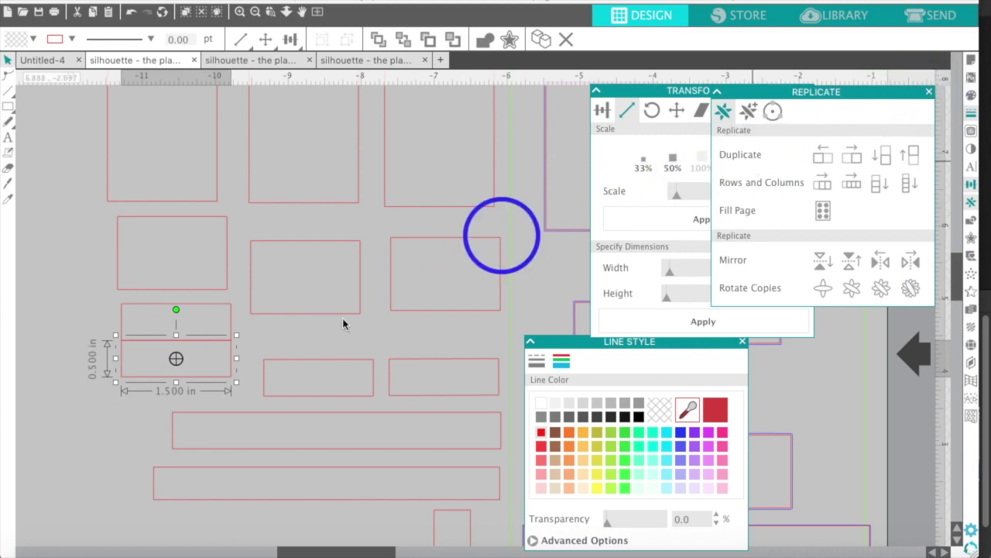
pyautogui.click(96, 447)
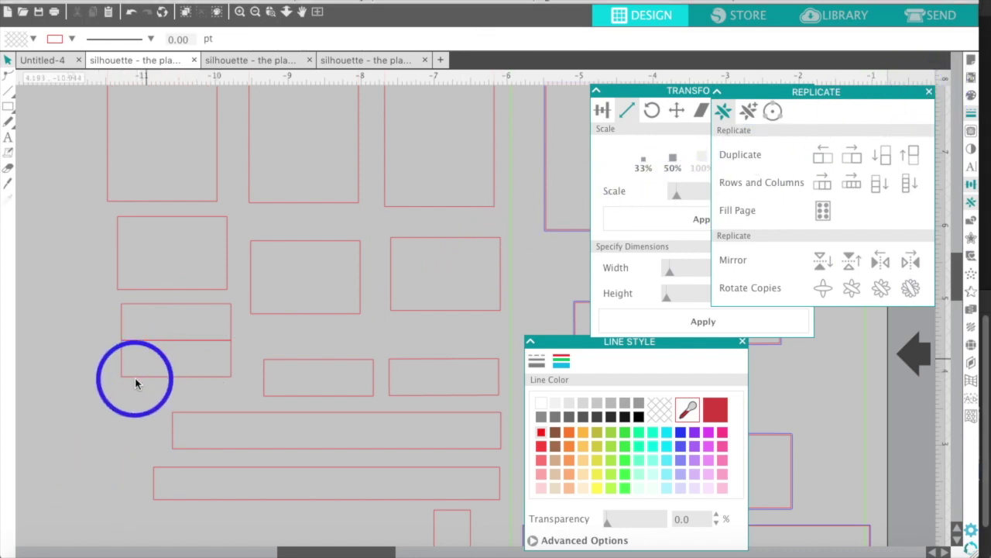
pyautogui.moveTo(135, 378); pyautogui.dragTo(45, 409)
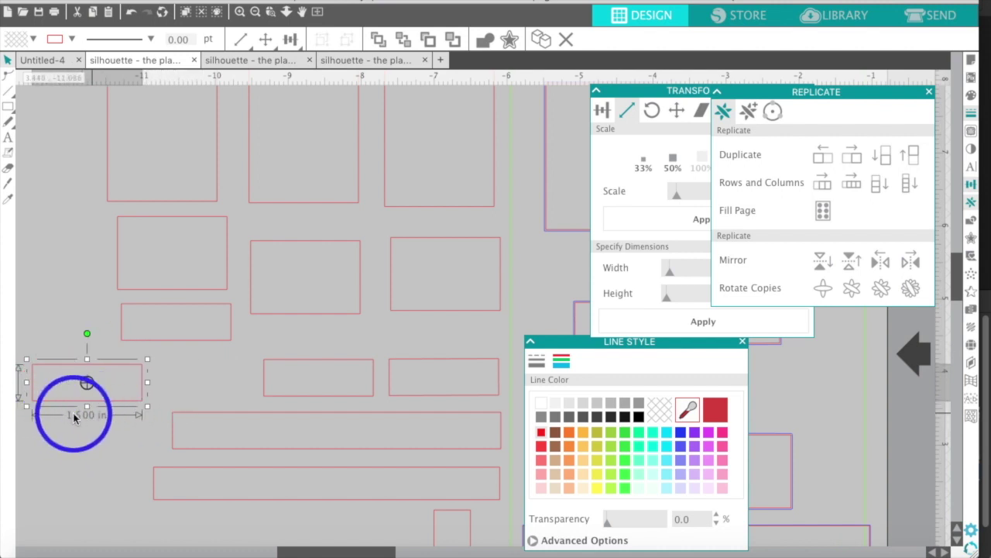
# Set the copied small box's width to 4.5 in, using the long strip as the size reference
pyautogui.click(184, 418)
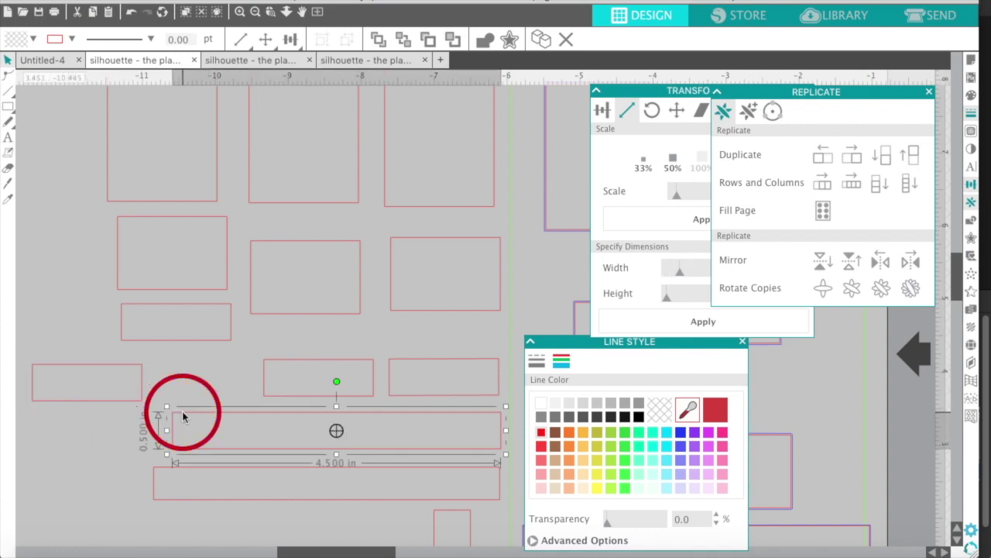
pyautogui.click(117, 397)
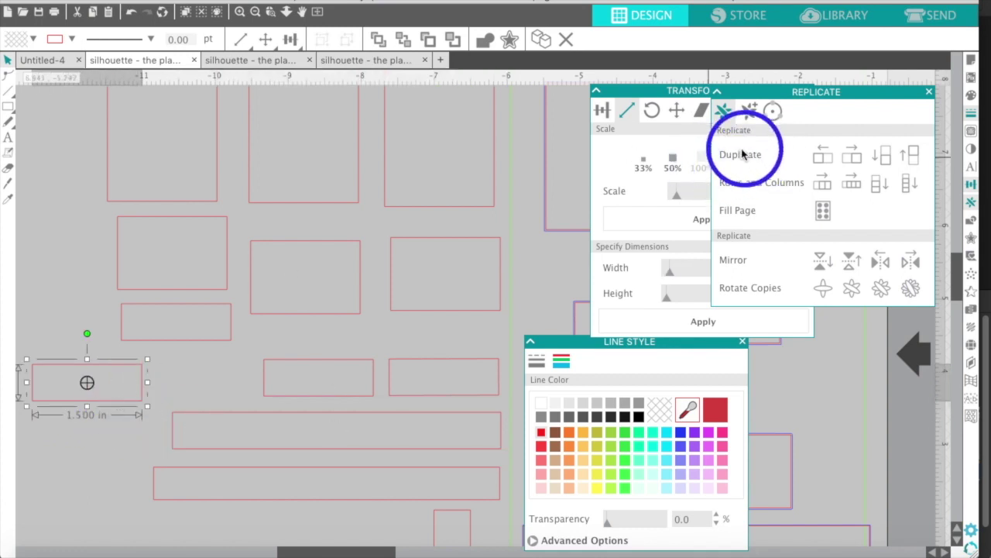
pyautogui.click(929, 92)
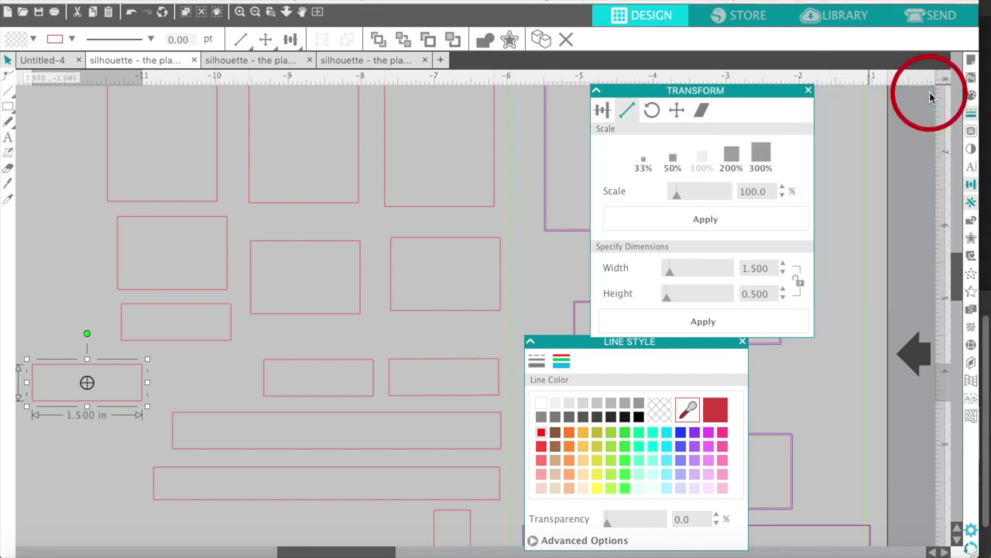
pyautogui.click(758, 268)
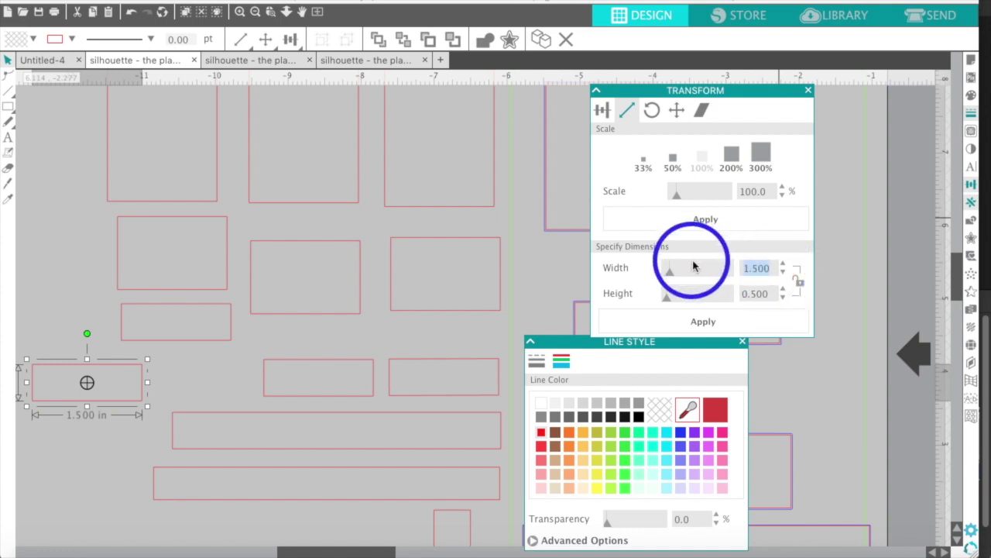
pyautogui.click(747, 269)
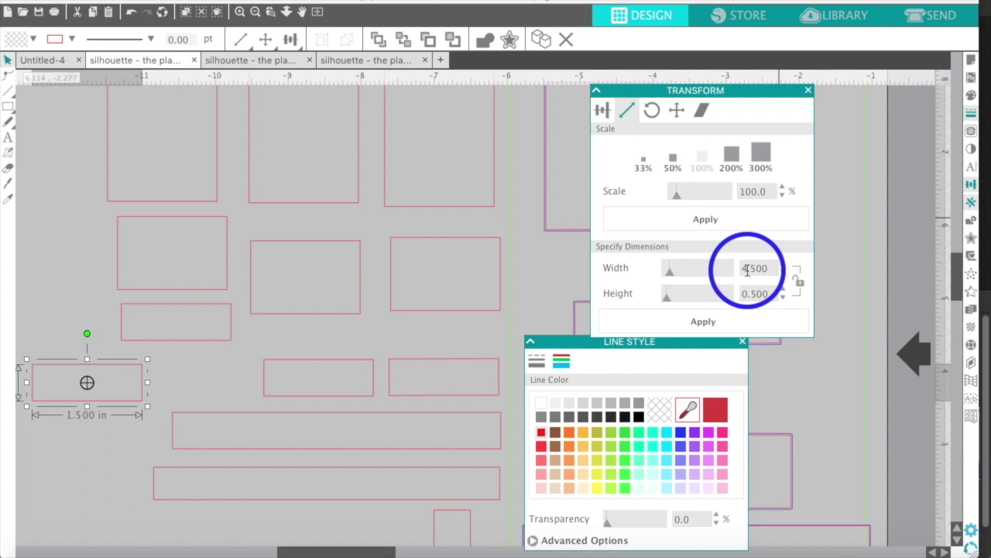
pyautogui.write('4')
pyautogui.press('Return')
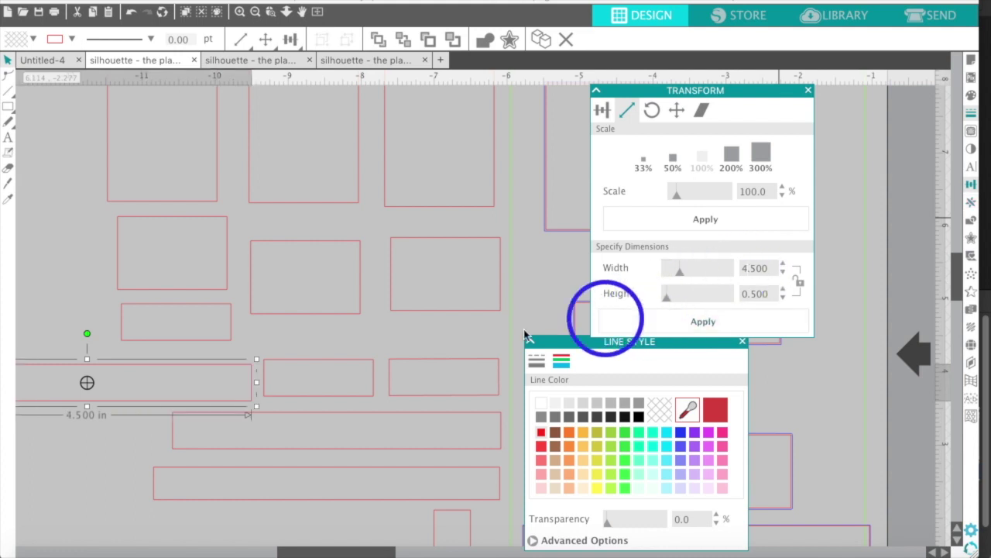
pyautogui.hscroll(-5, 135, 405)
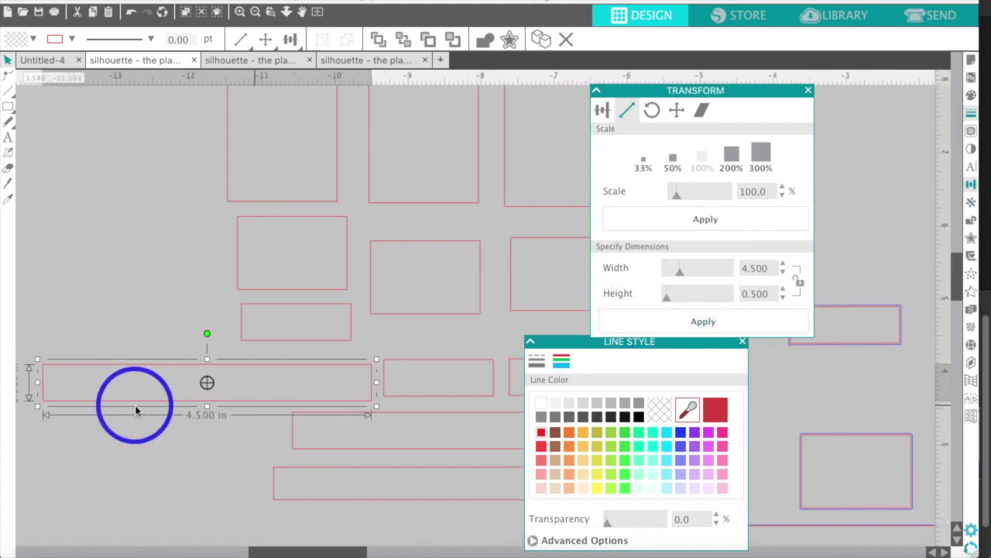
pyautogui.click(175, 451)
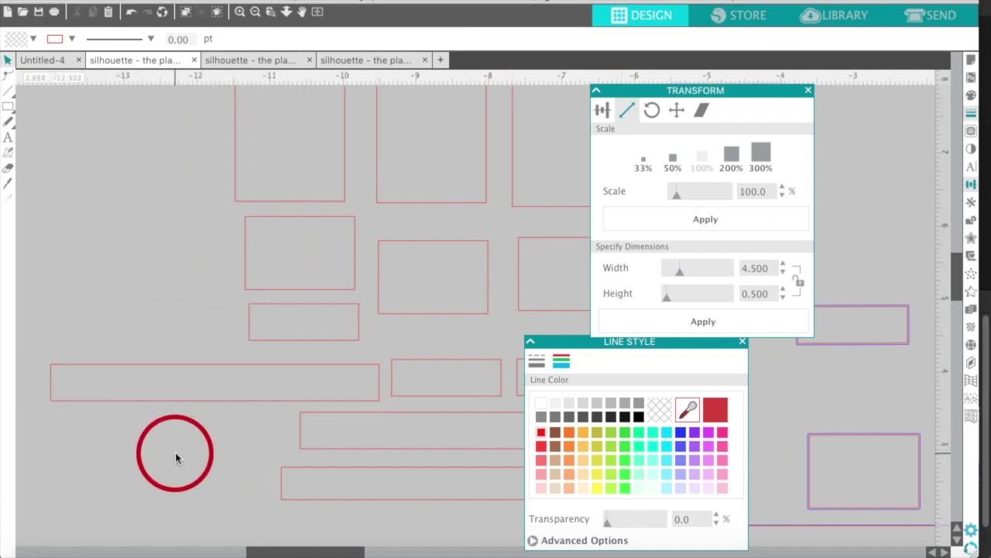
# Duplicate the new 1.5 by 2 in full box at the start of the row of full boxes
pyautogui.scroll(-2, 175, 447)
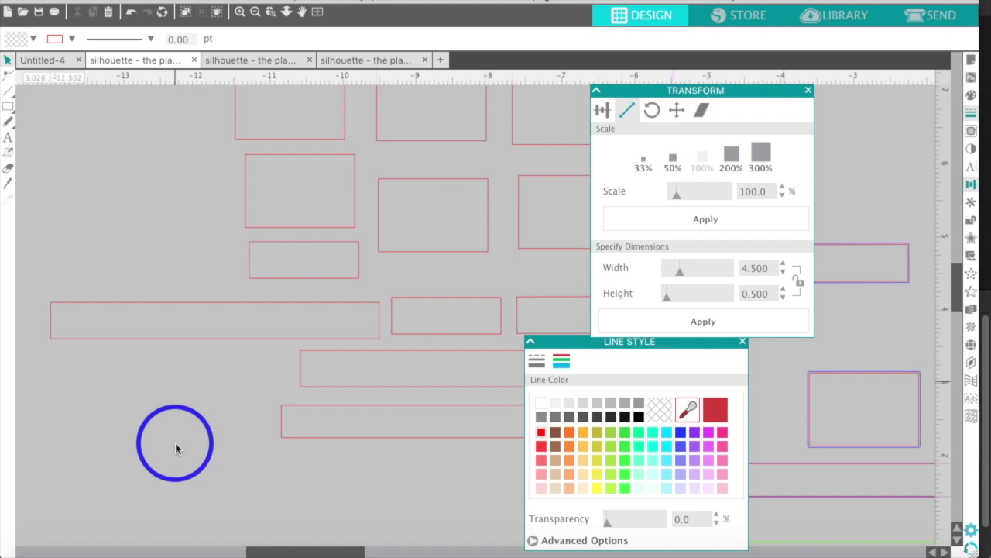
pyautogui.hscroll(3, 175, 443)
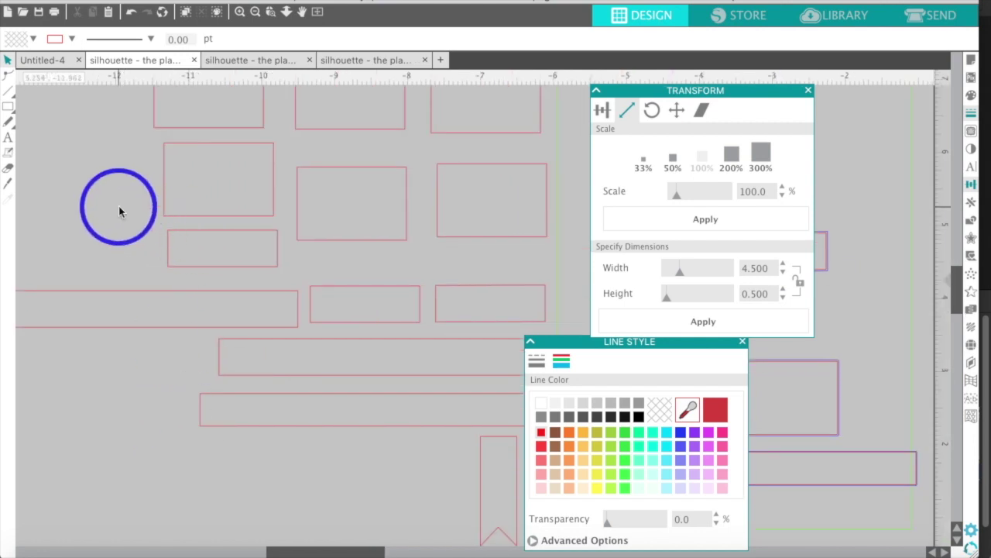
pyautogui.scroll(3, 119, 208)
pyautogui.scroll(1, 119, 210)
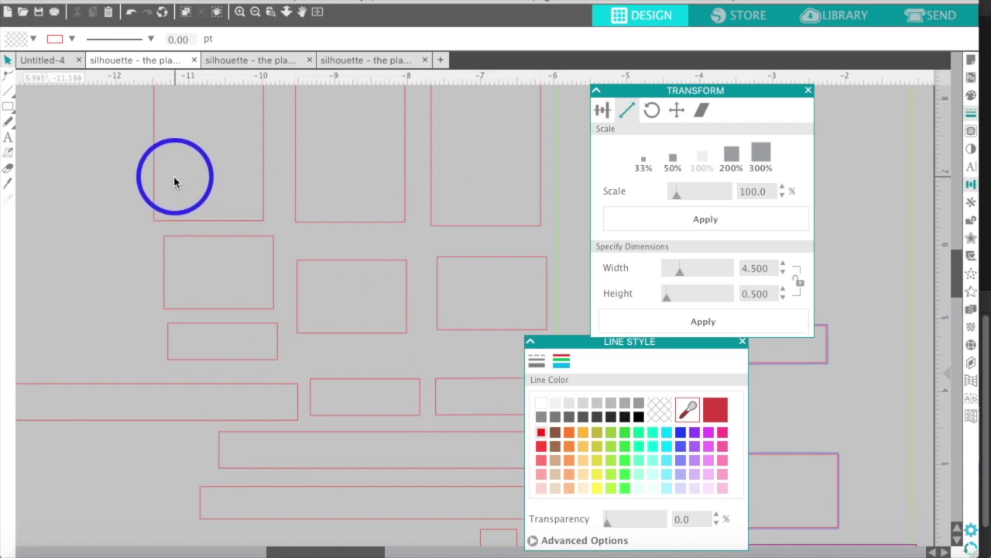
pyautogui.click(157, 170)
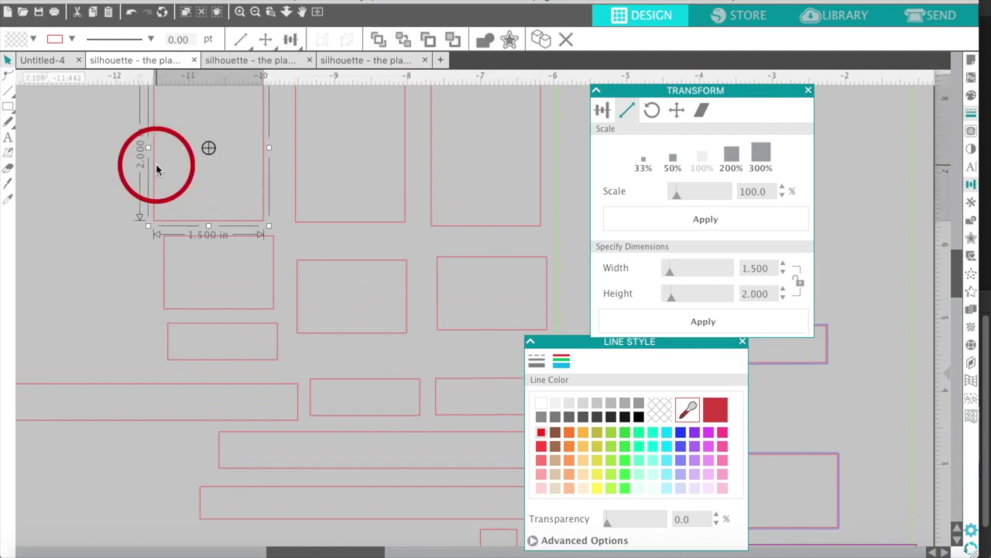
pyautogui.rightClick(157, 170)
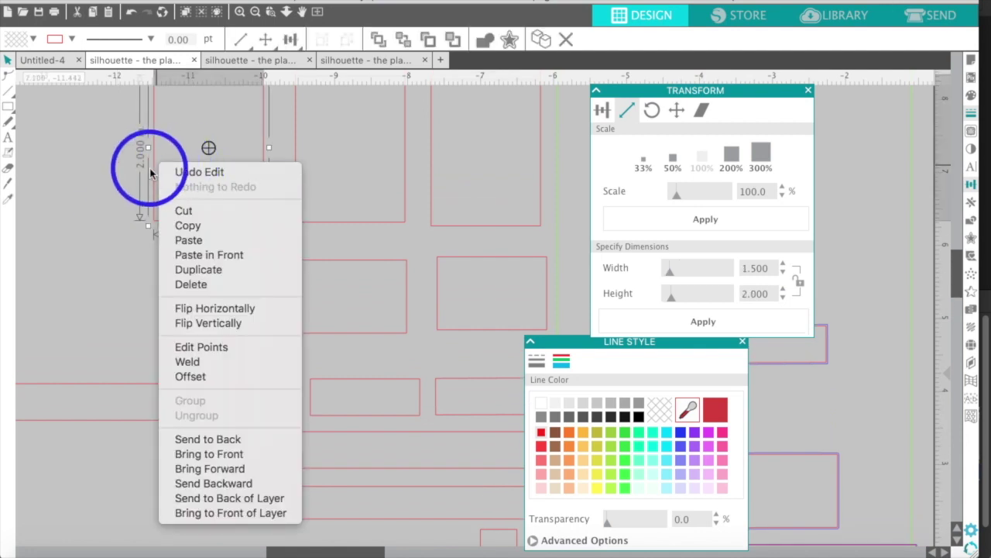
pyautogui.click(189, 258)
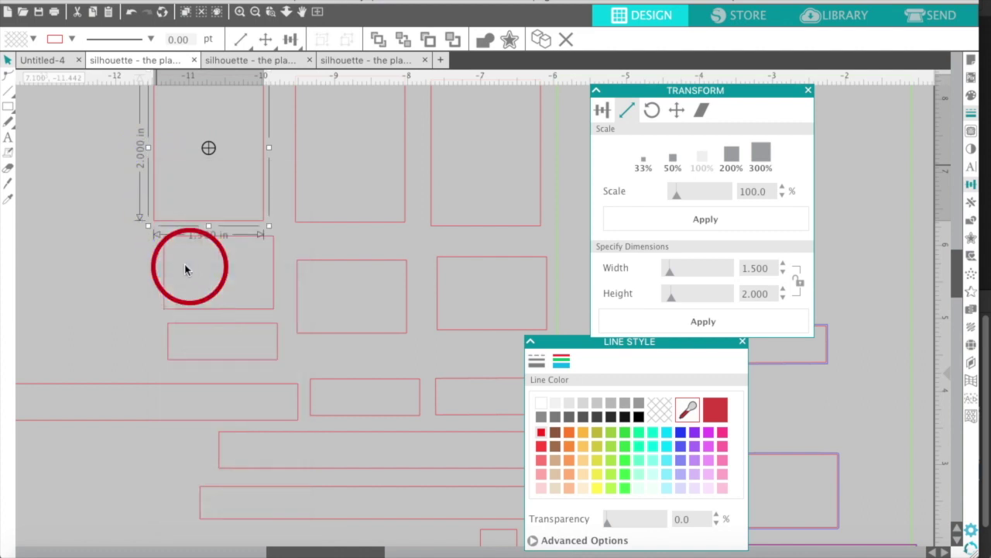
pyautogui.press('Right')
# Move one of the overlapping 1.5 by 2 in full boxes down beside the flag shape, below the long strips
pyautogui.click(194, 184)
pyautogui.moveTo(194, 183); pyautogui.dragTo(184, 384)
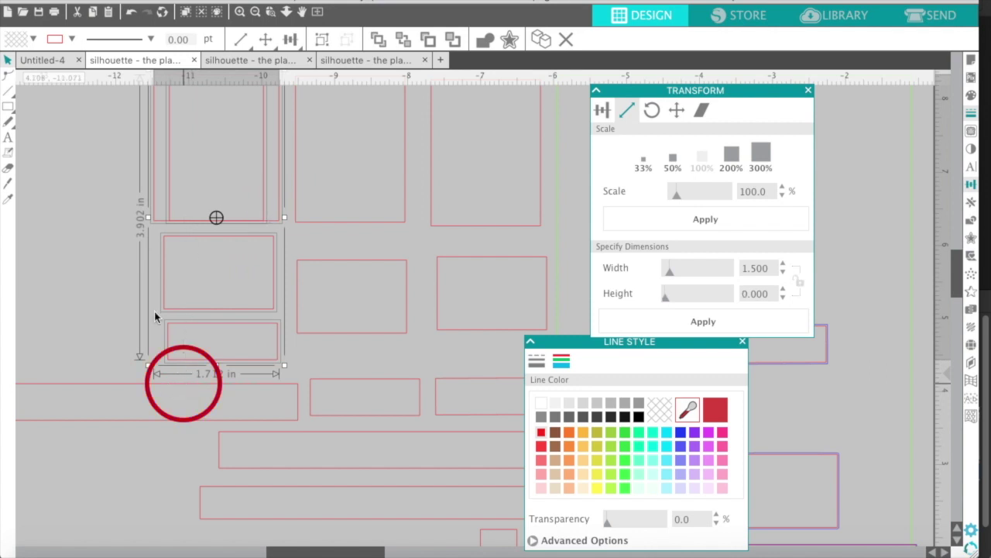
pyautogui.click(159, 177)
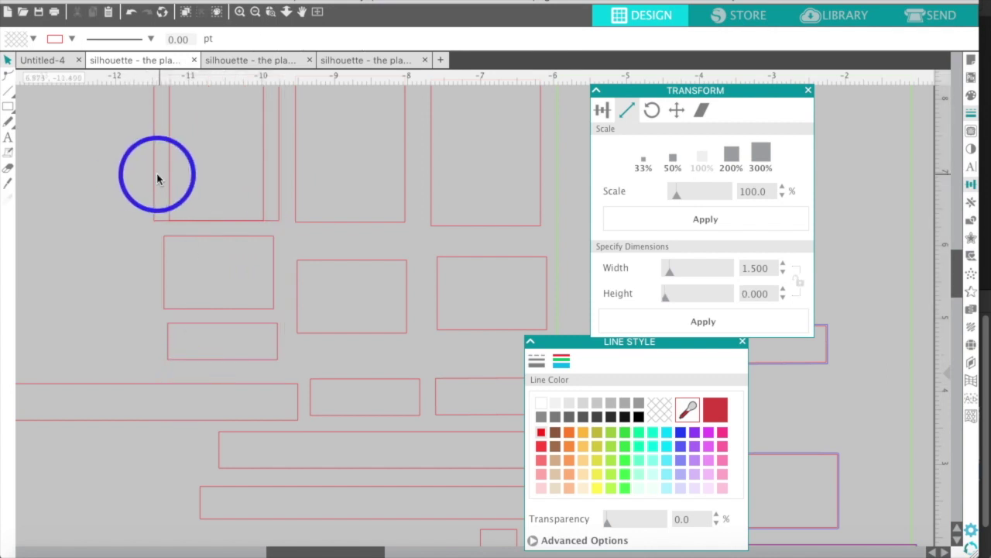
pyautogui.click(155, 178)
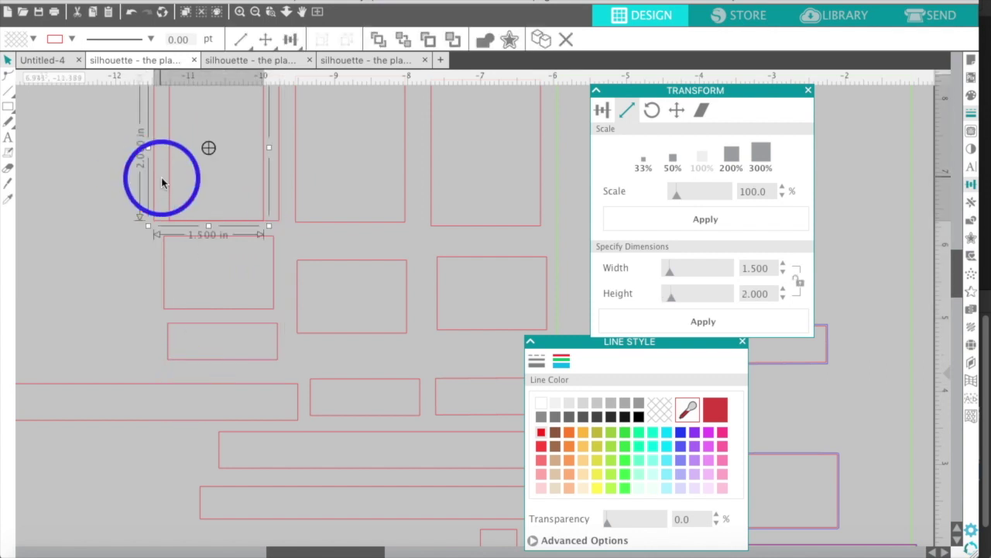
pyautogui.moveTo(154, 179); pyautogui.dragTo(91, 212)
pyautogui.moveTo(72, 261); pyautogui.dragTo(117, 215)
pyautogui.click(108, 220)
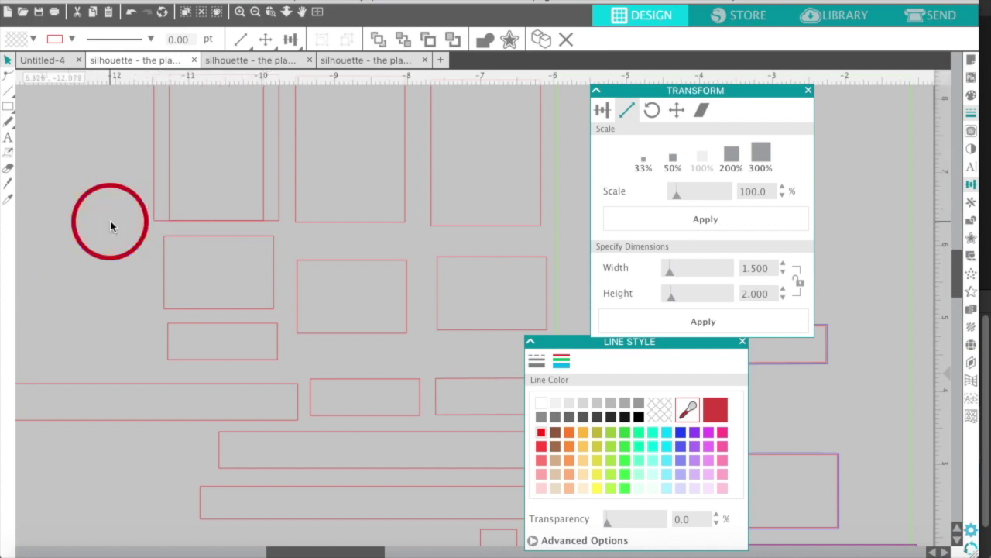
pyautogui.click(216, 139)
pyautogui.click(263, 163)
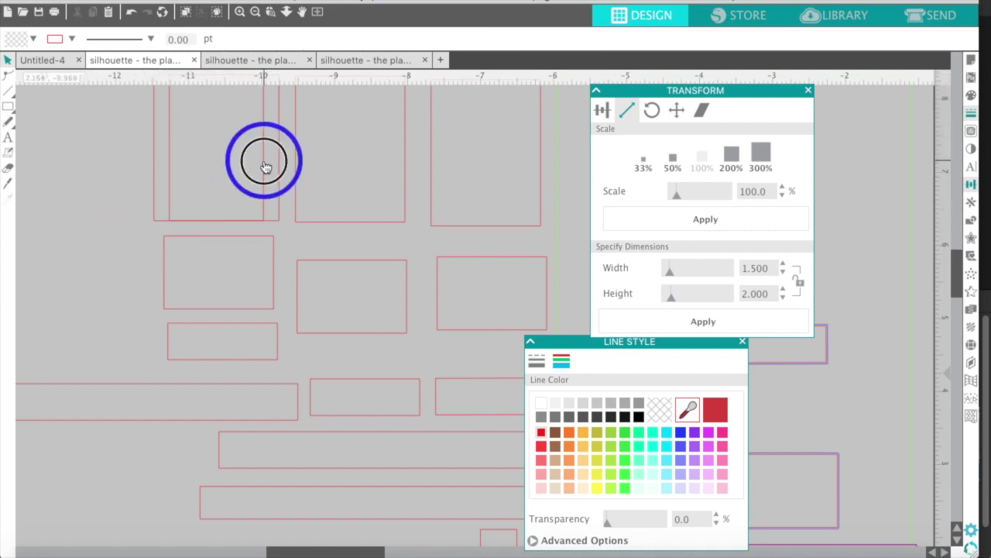
pyautogui.moveTo(251, 123); pyautogui.dragTo(432, 439)
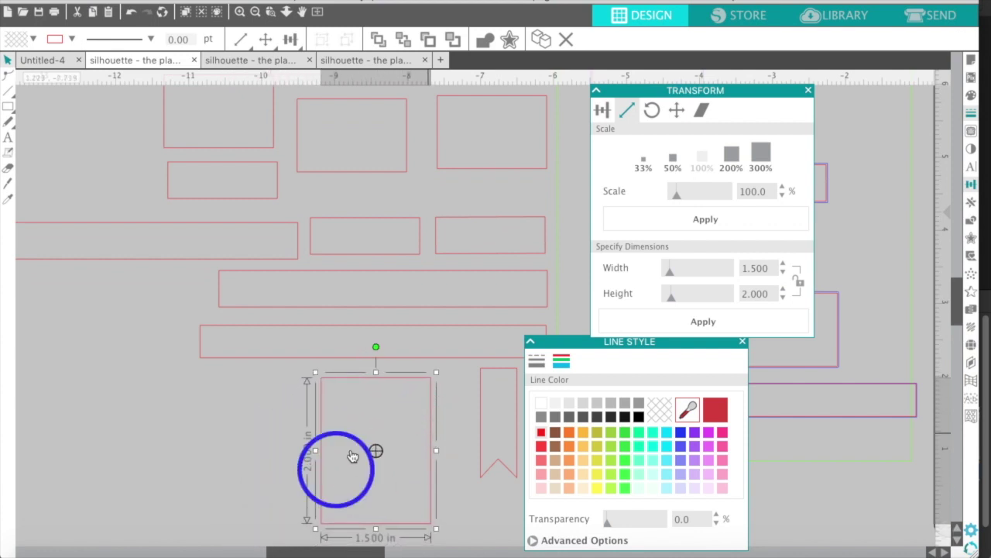
# Set the moved box's width to 0.5 in and height to 1.5 in, using the finished flag as the size reference
pyautogui.click(480, 433)
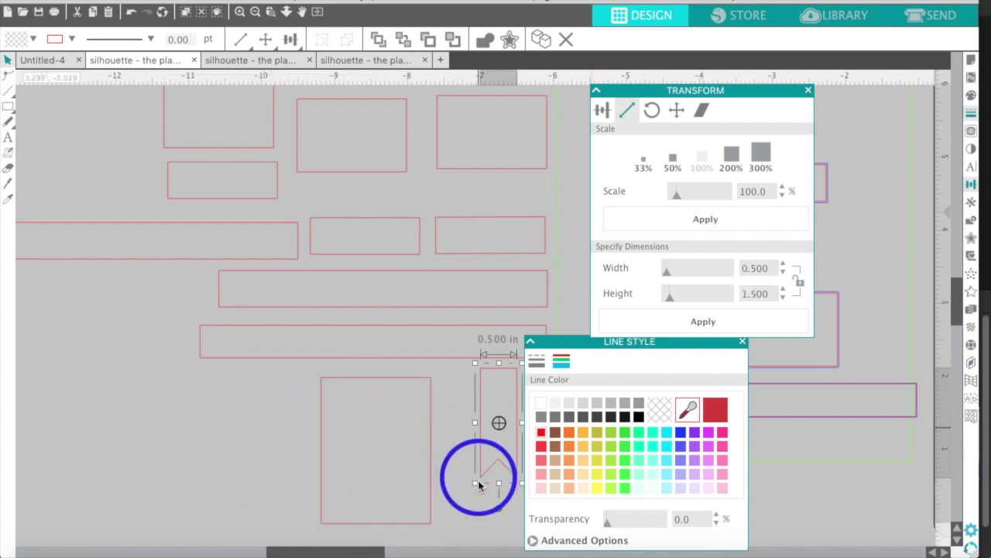
pyautogui.hscroll(3, 477, 493)
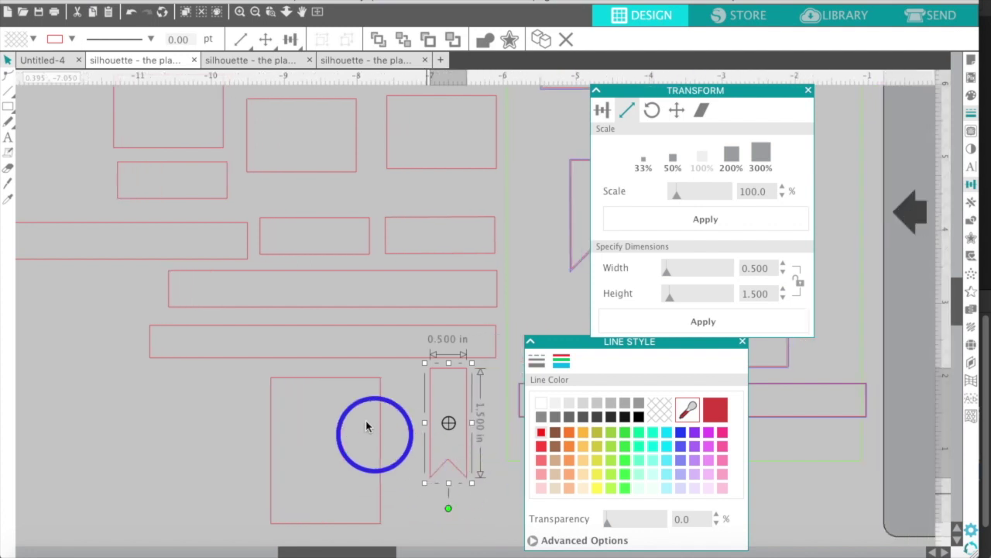
pyautogui.click(352, 384)
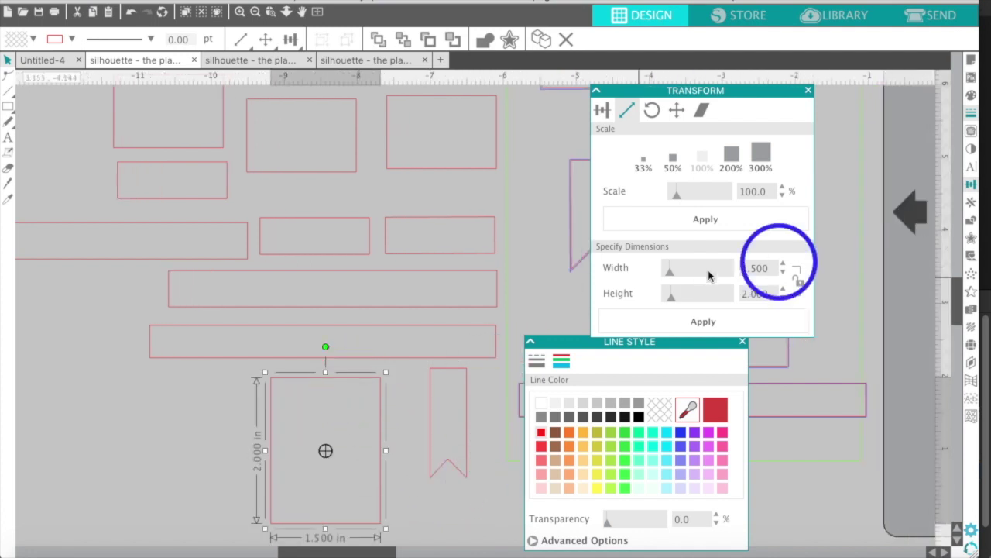
pyautogui.click(8, 106)
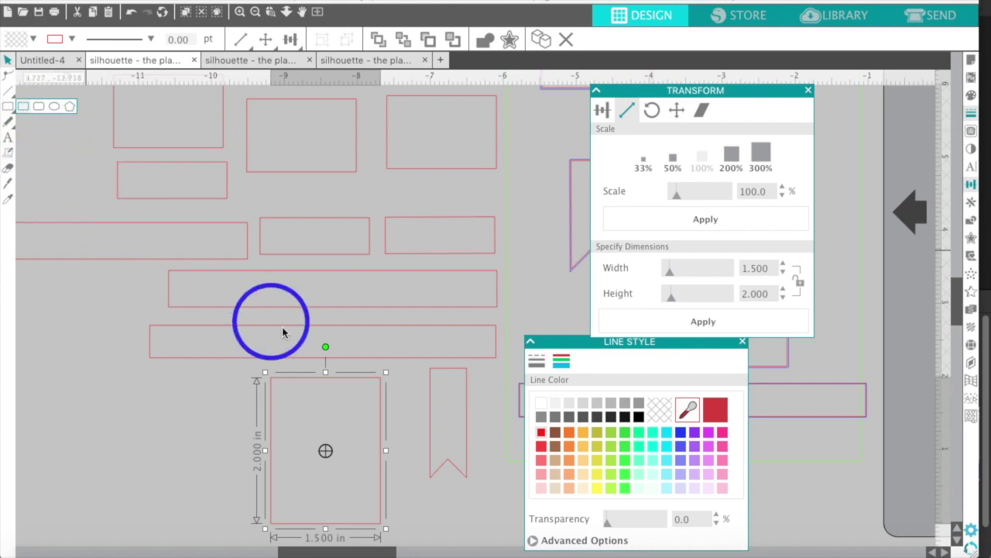
pyautogui.click(150, 470)
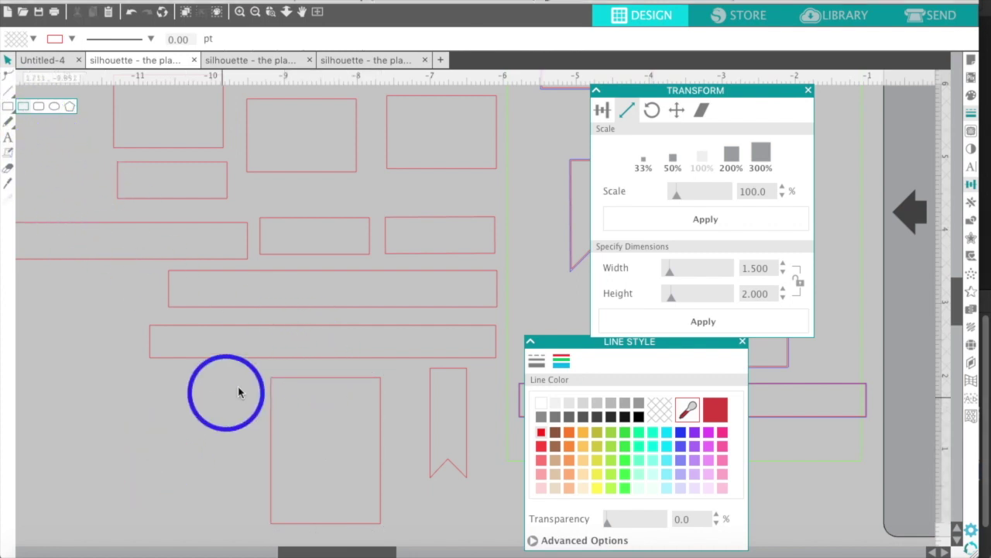
pyautogui.click(300, 385)
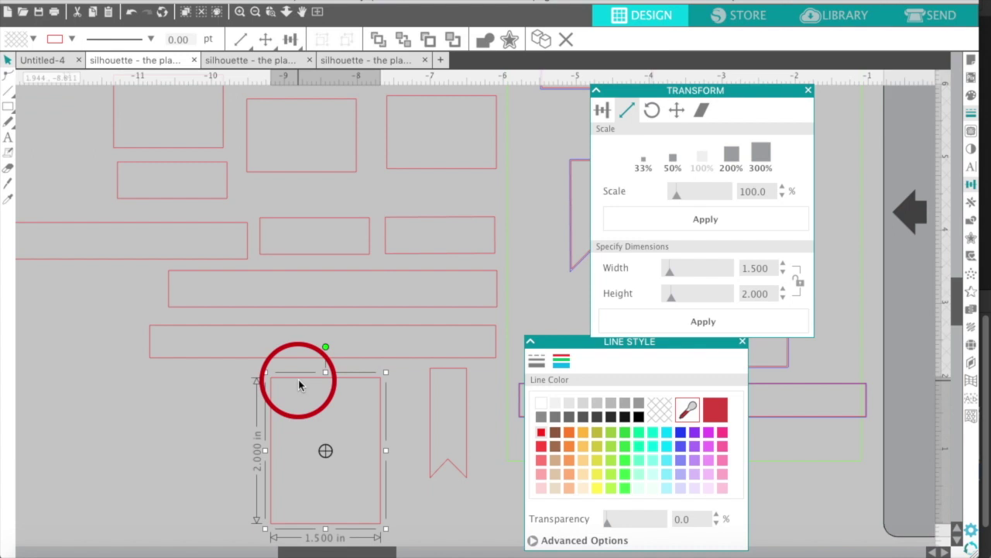
pyautogui.click(769, 263)
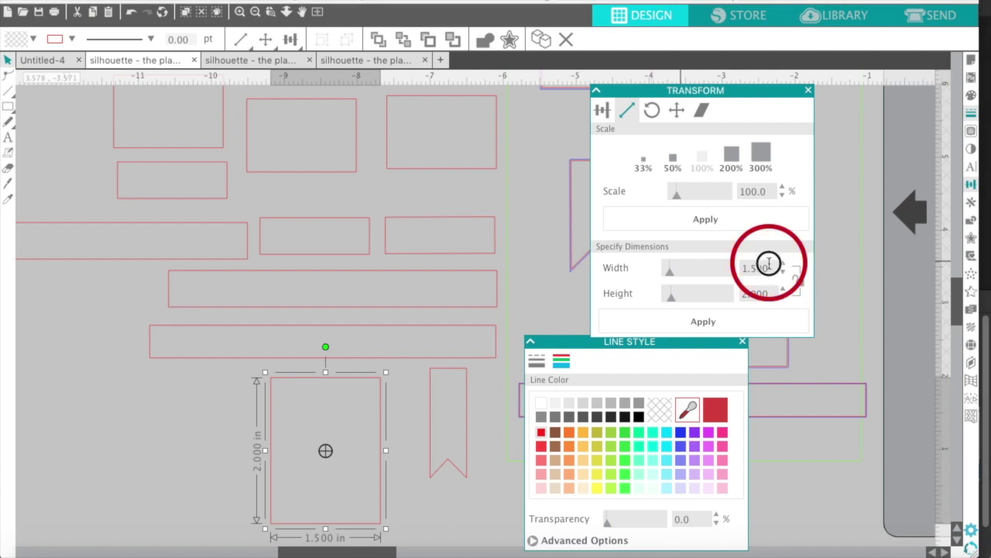
pyautogui.moveTo(716, 263); pyautogui.dragTo(712, 266)
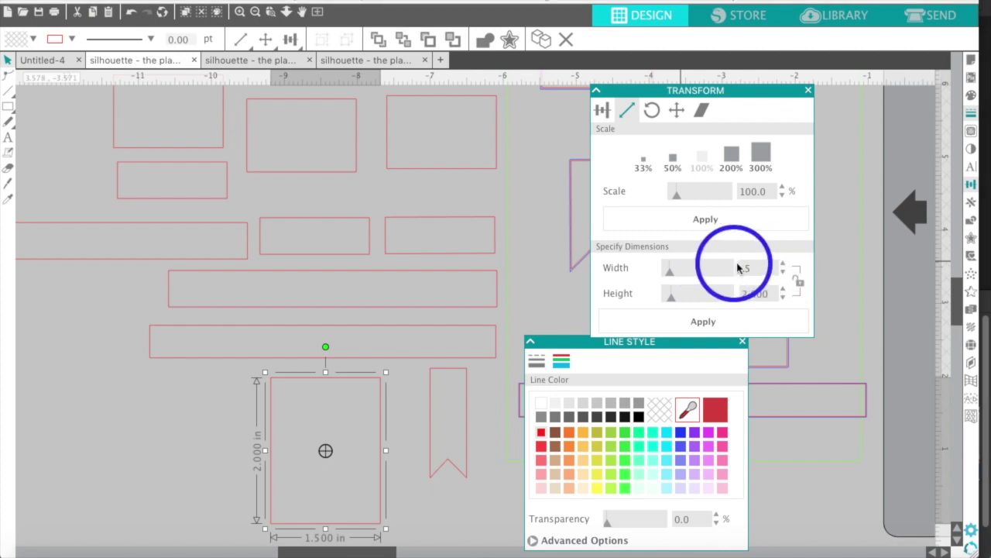
pyautogui.write('1.5')
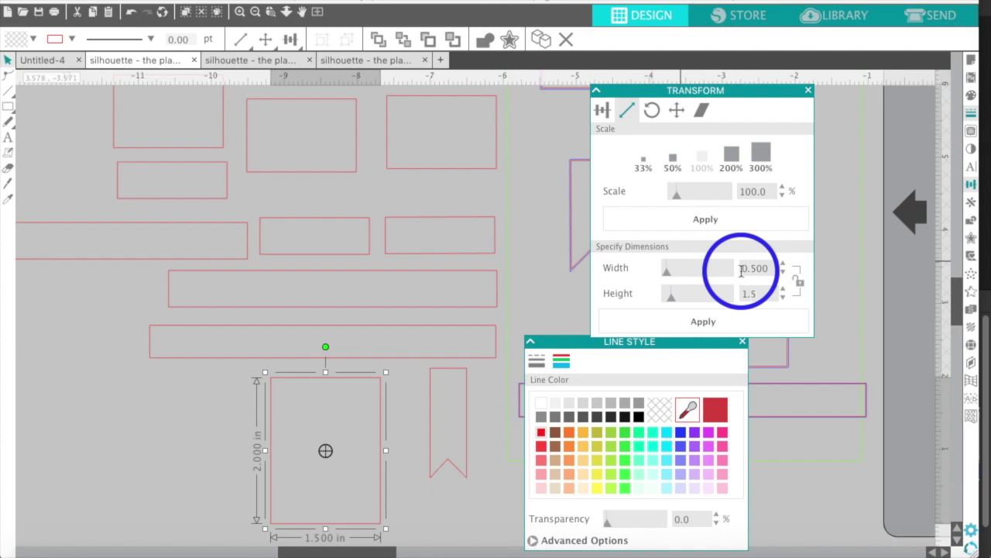
pyautogui.press('Return')
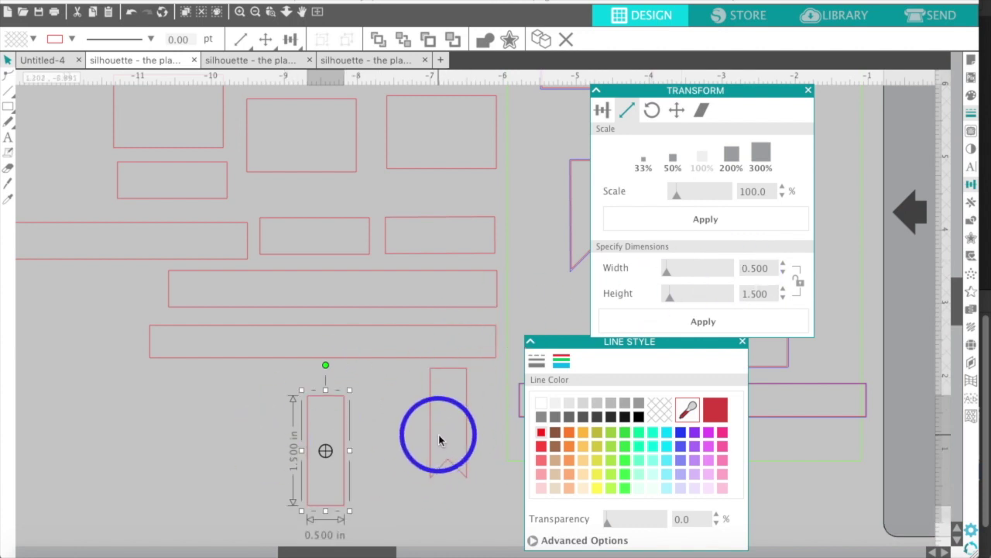
# Open the 0.5 by 1.5 in rectangle for point editing and add a point at the middle of its bottom edge
pyautogui.click(392, 448)
pyautogui.scroll(-1, 391, 446)
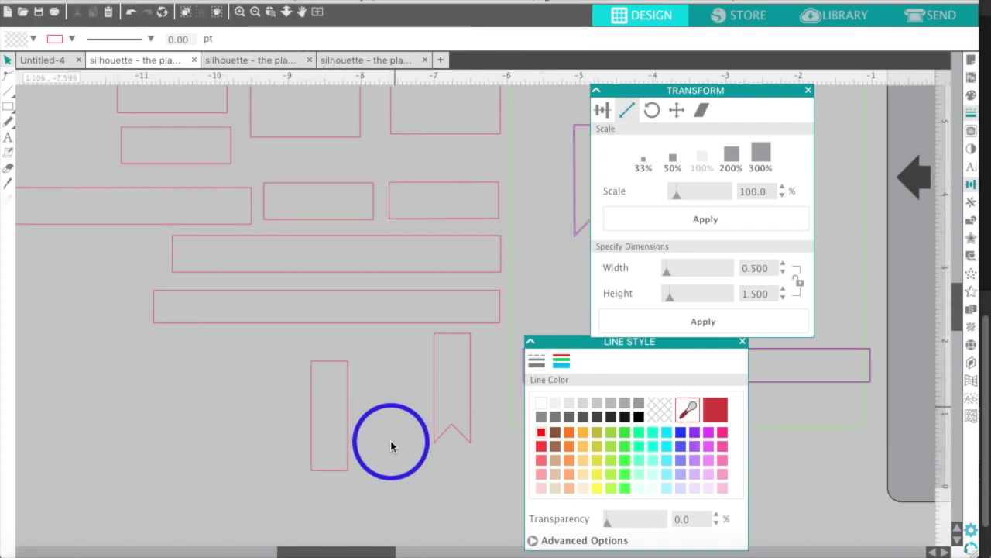
pyautogui.click(347, 453)
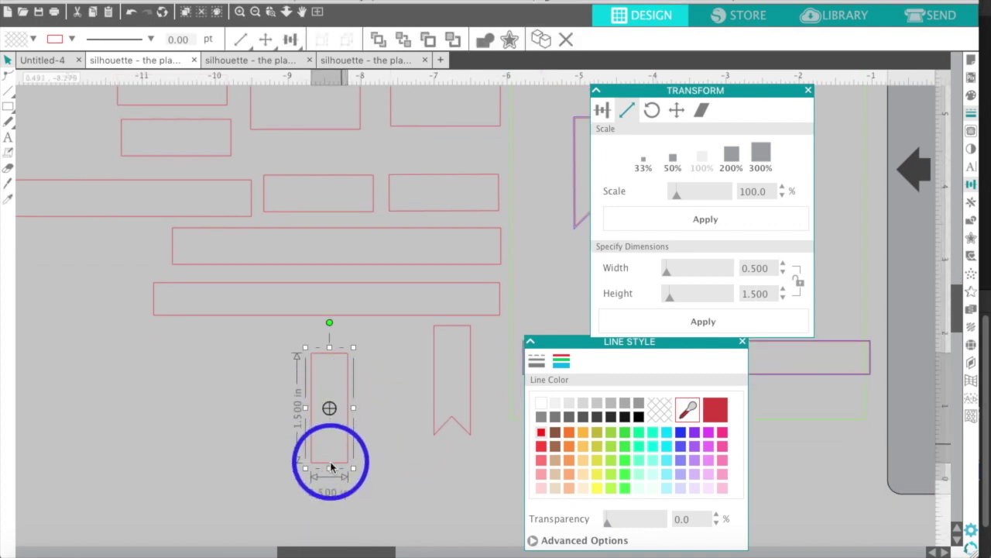
pyautogui.click(387, 460)
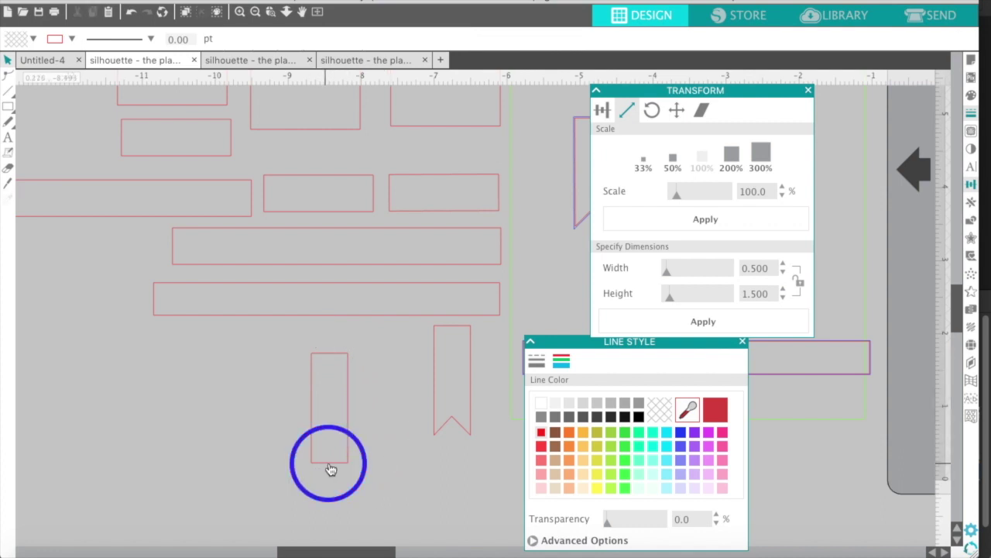
pyautogui.doubleClick(328, 463)
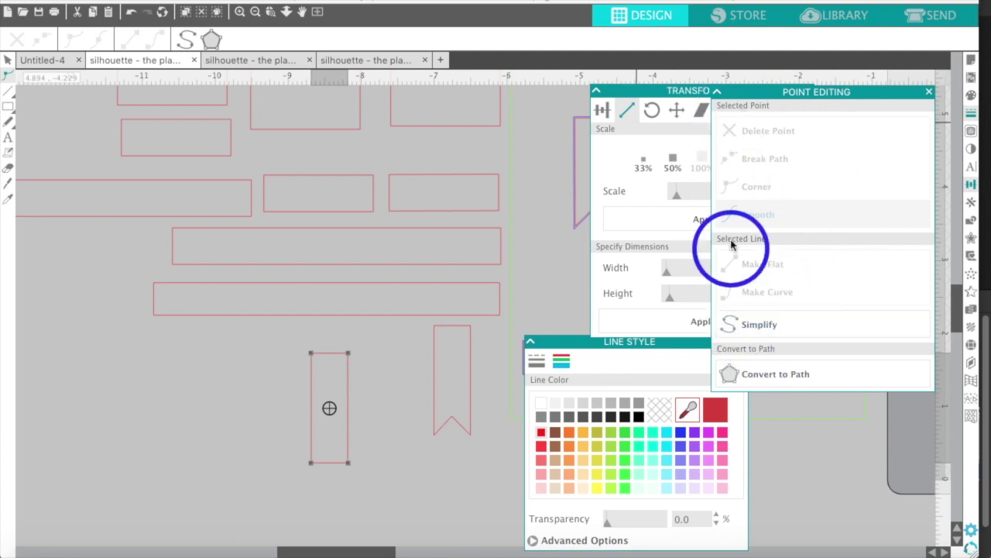
pyautogui.click(329, 463)
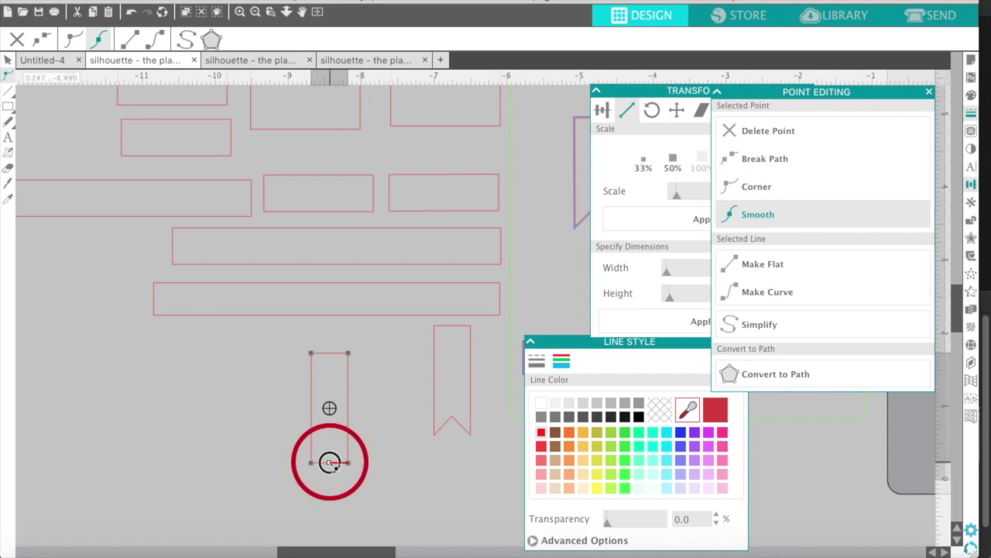
# Pull the added point straight up to form a V notch in the rectangle's bottom edge
pyautogui.moveTo(330, 450); pyautogui.dragTo(330, 438)
pyautogui.click(330, 437)
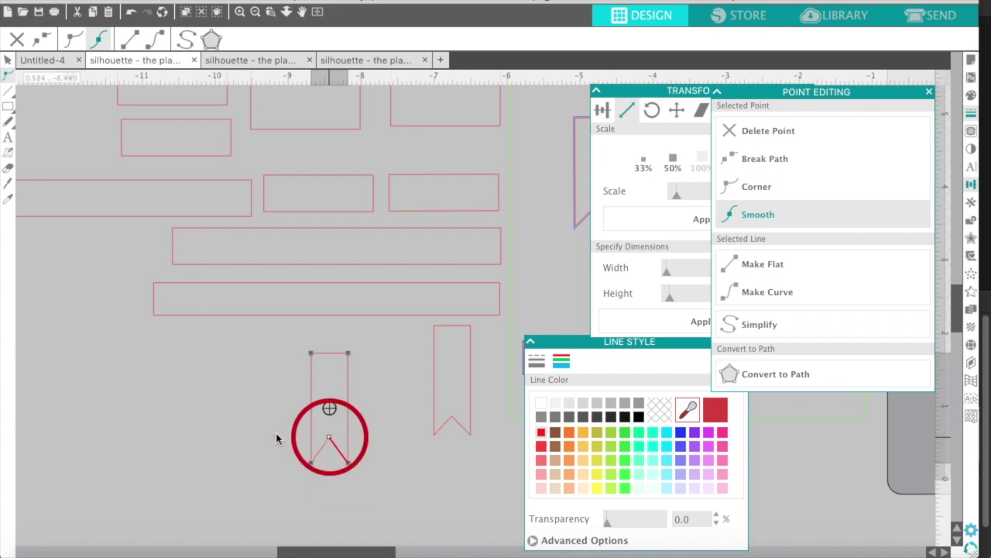
pyautogui.click(230, 426)
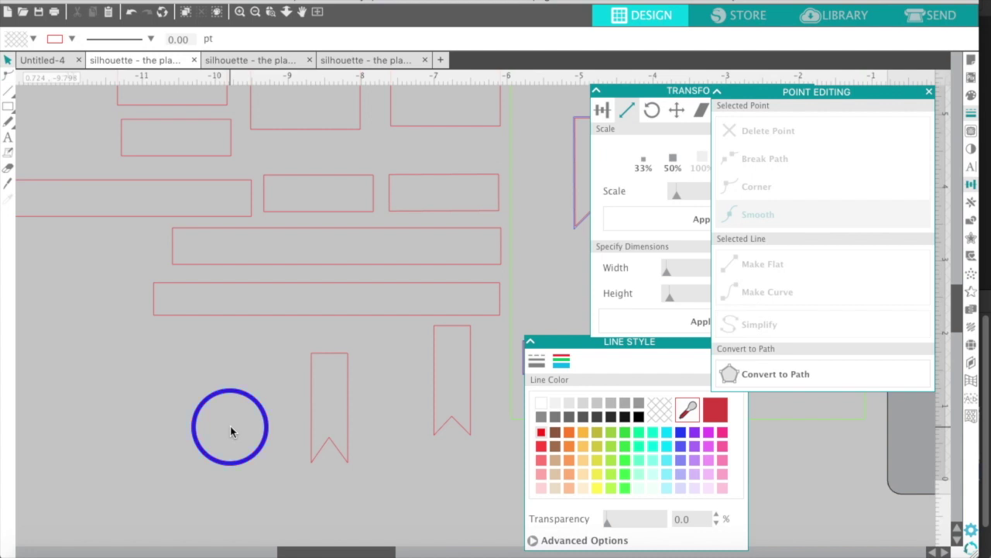
# Reopen the new flag's points and fine-tune the position of the notch point
pyautogui.click(331, 445)
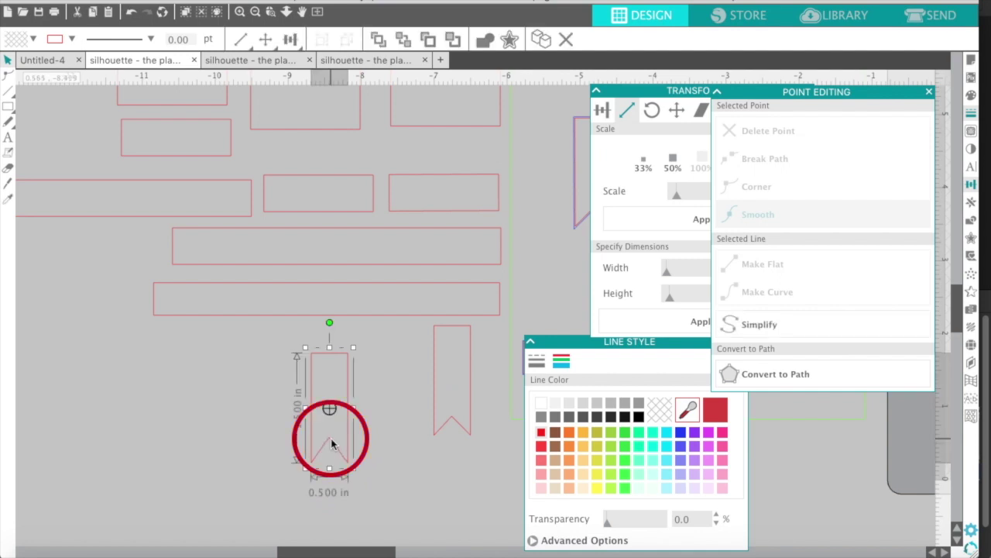
pyautogui.doubleClick(330, 438)
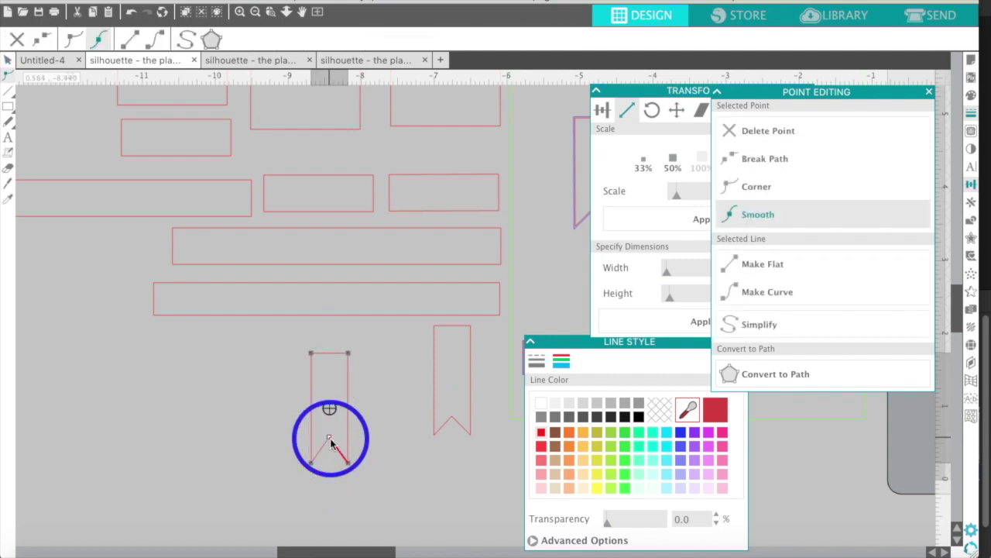
pyautogui.moveTo(318, 438)
pyautogui.mouseDown()
pyautogui.moveTo(350, 435)
pyautogui.moveTo(329, 432)
pyautogui.mouseUp()
pyautogui.moveTo(330, 470); pyautogui.dragTo(331, 438)
pyautogui.click(239, 432)
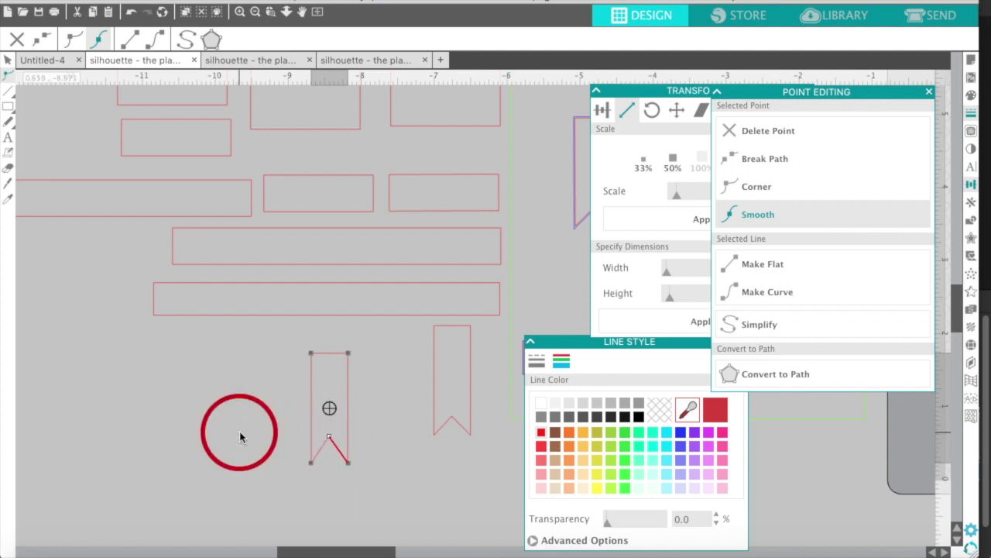
pyautogui.click(217, 378)
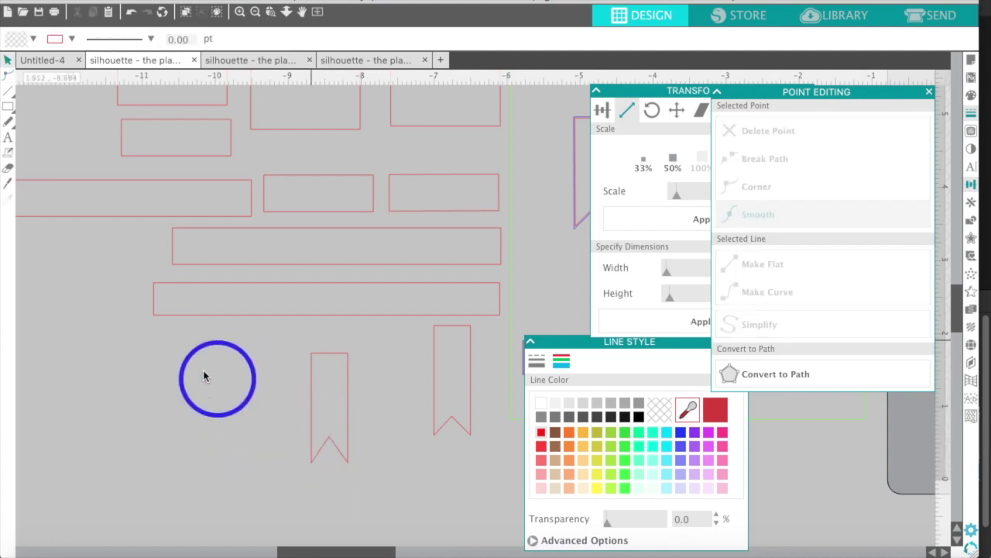
# Undo the notch edits until the flag is a plain rectangle again
pyautogui.click(130, 12)
pyautogui.click(131, 13)
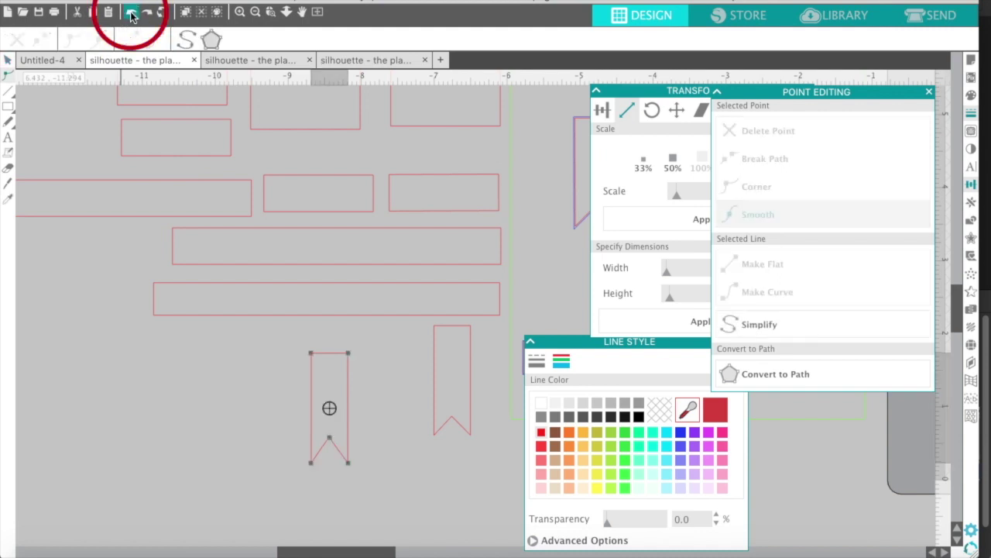
pyautogui.click(131, 12)
pyautogui.click(131, 12)
pyautogui.click(131, 13)
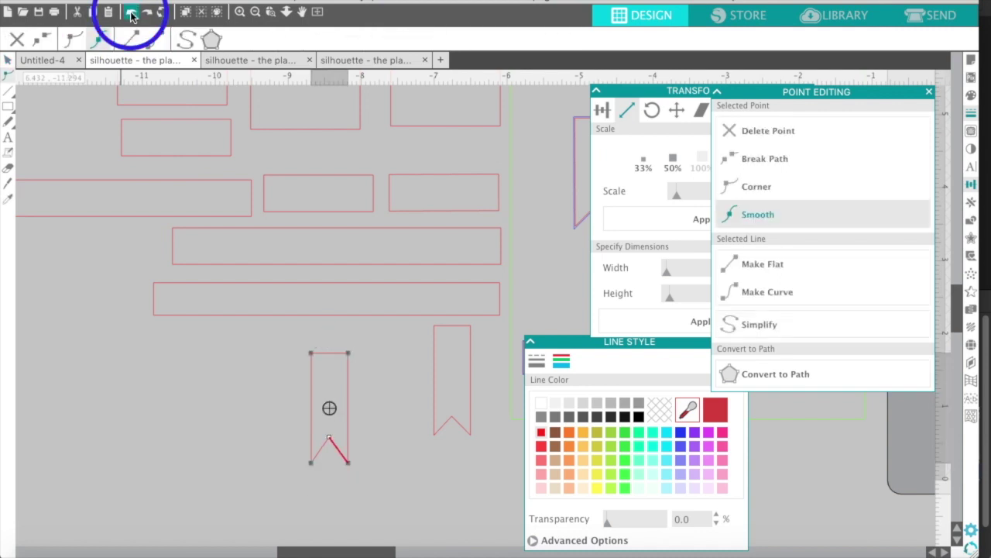
pyautogui.click(229, 359)
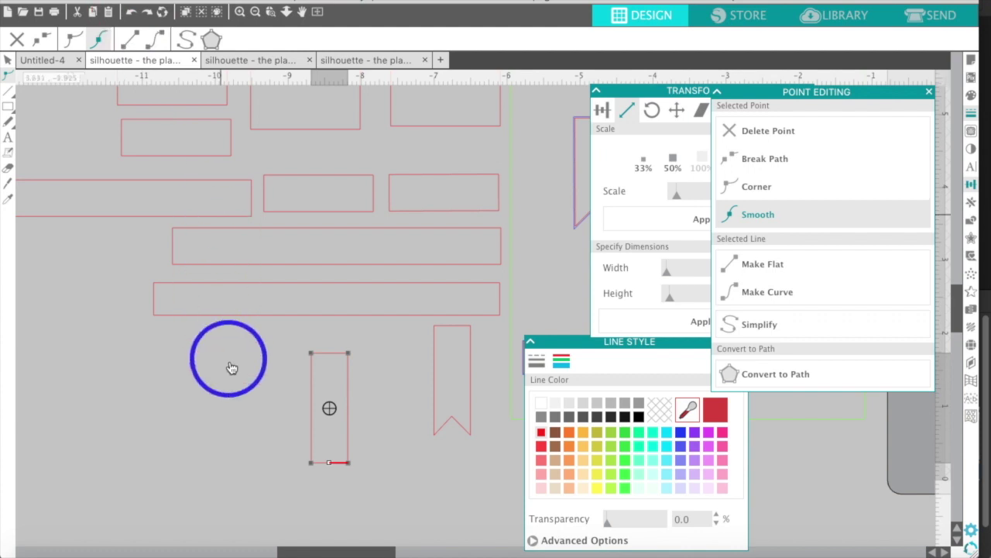
# Copy the plain 0.5 by 1.5 in rectangle from the template shapes
pyautogui.click(337, 360)
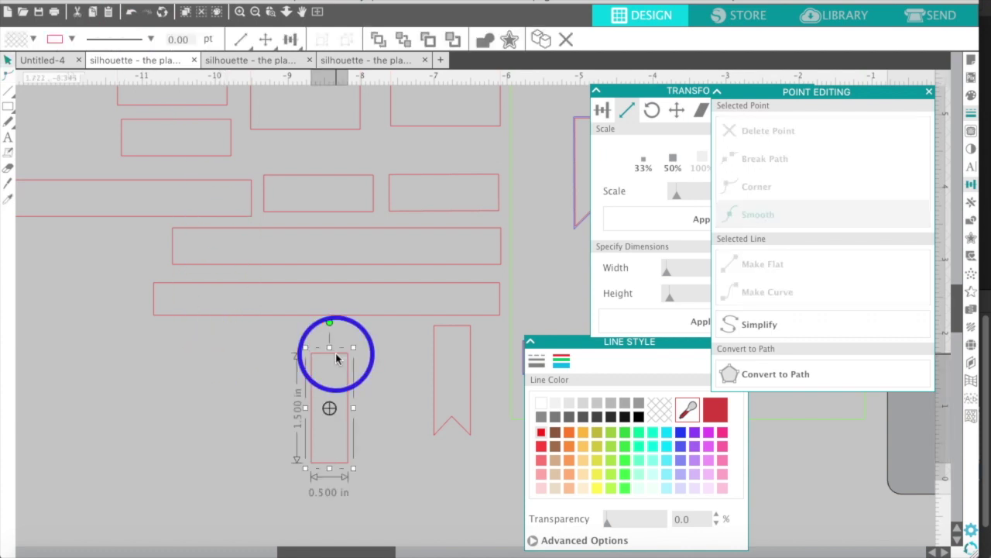
pyautogui.rightClick(337, 358)
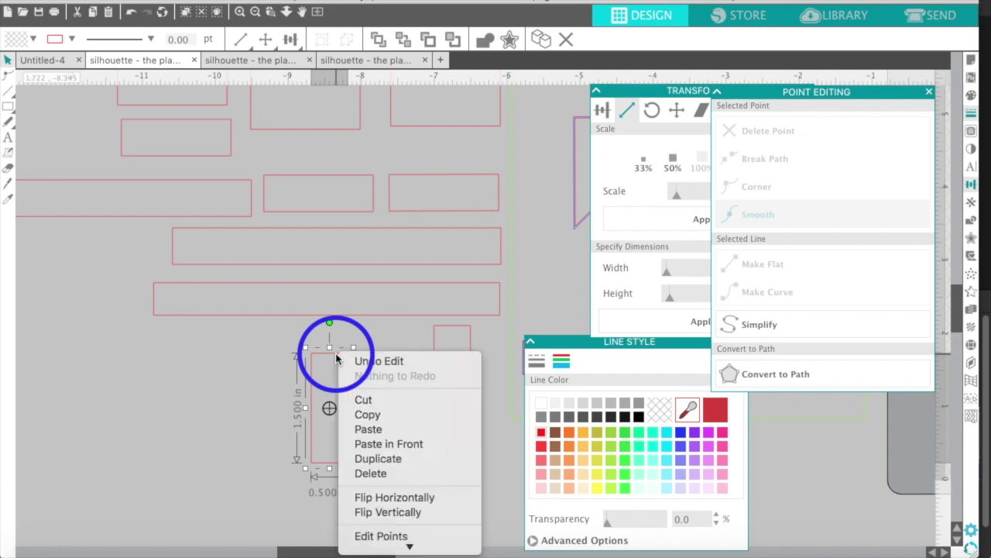
pyautogui.click(367, 416)
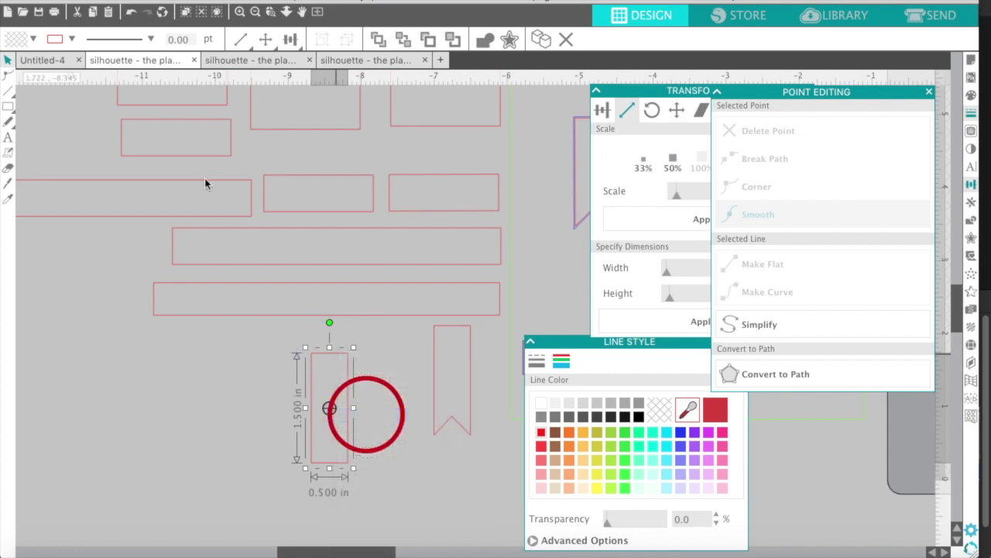
# Switch to the Untitled-4 document and show the grid on its page
pyautogui.click(52, 61)
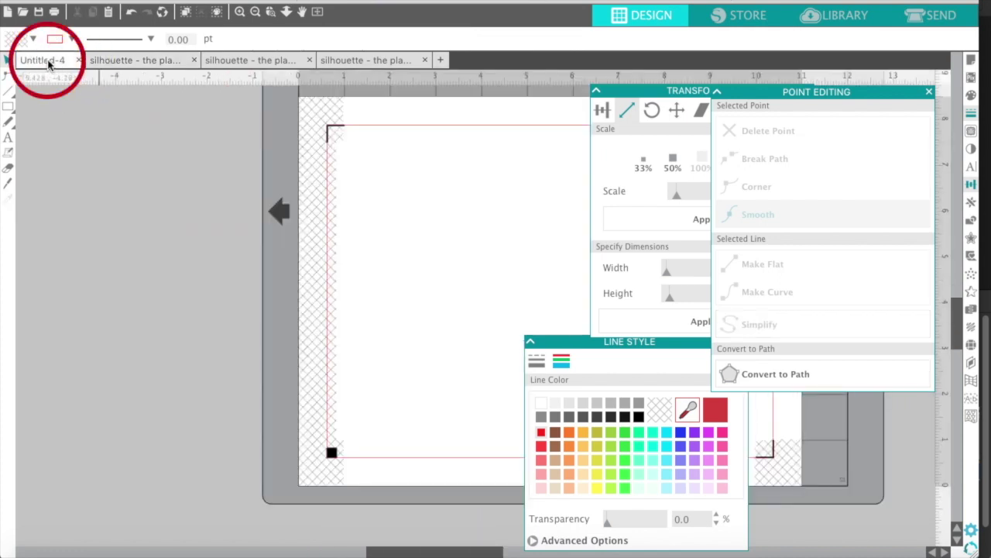
pyautogui.hscroll(5, 98, 209)
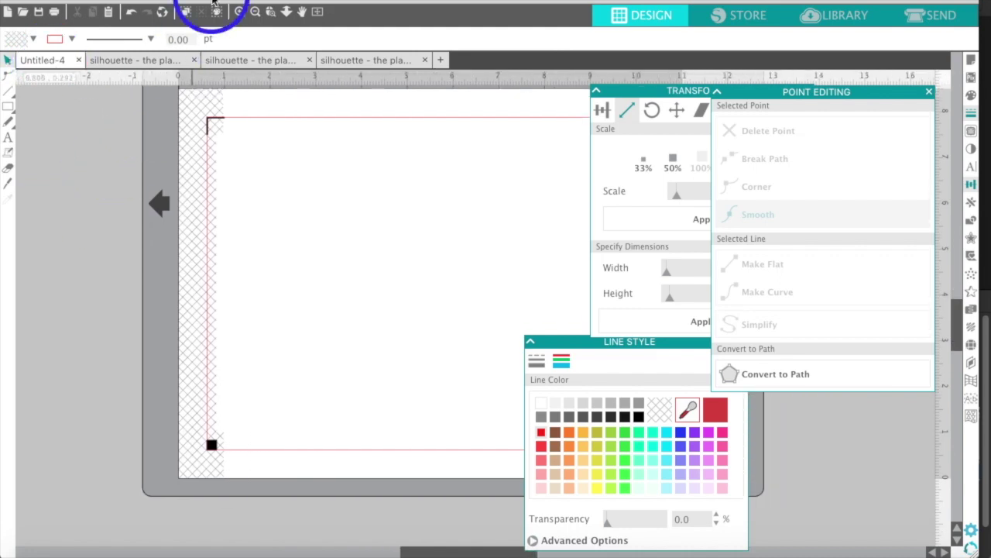
pyautogui.click(227, 4)
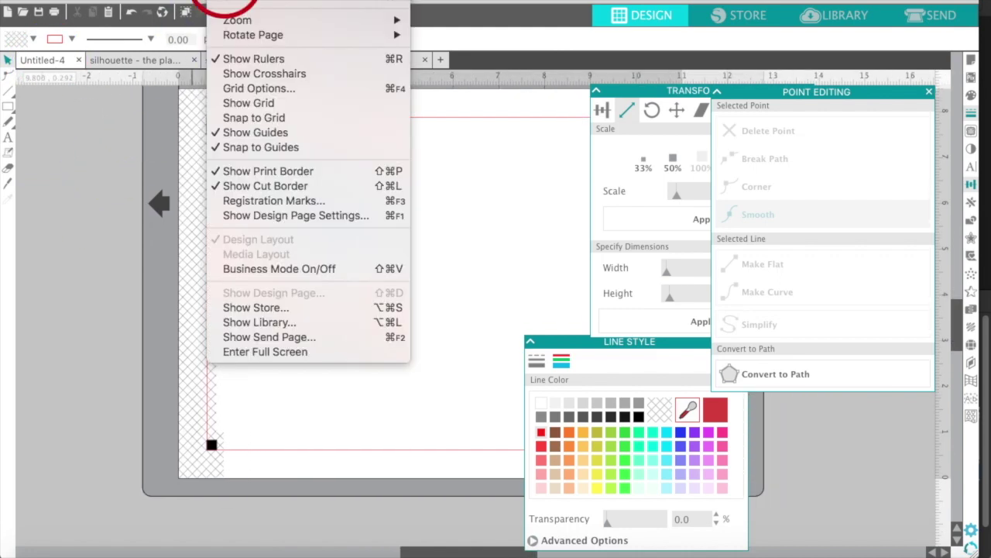
pyautogui.click(243, 105)
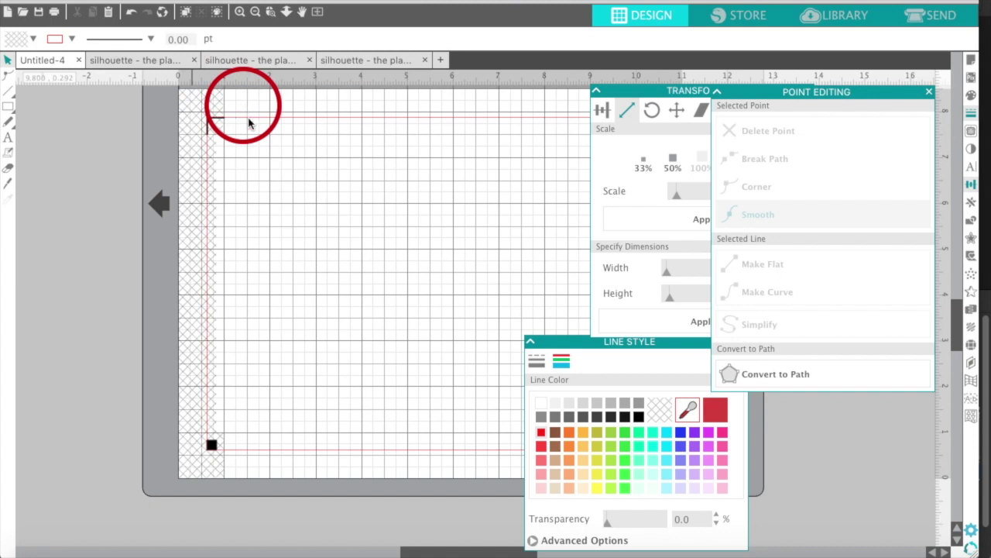
# Paste the copied rectangle onto the gridded page
pyautogui.click(262, 153)
pyautogui.rightClick(262, 153)
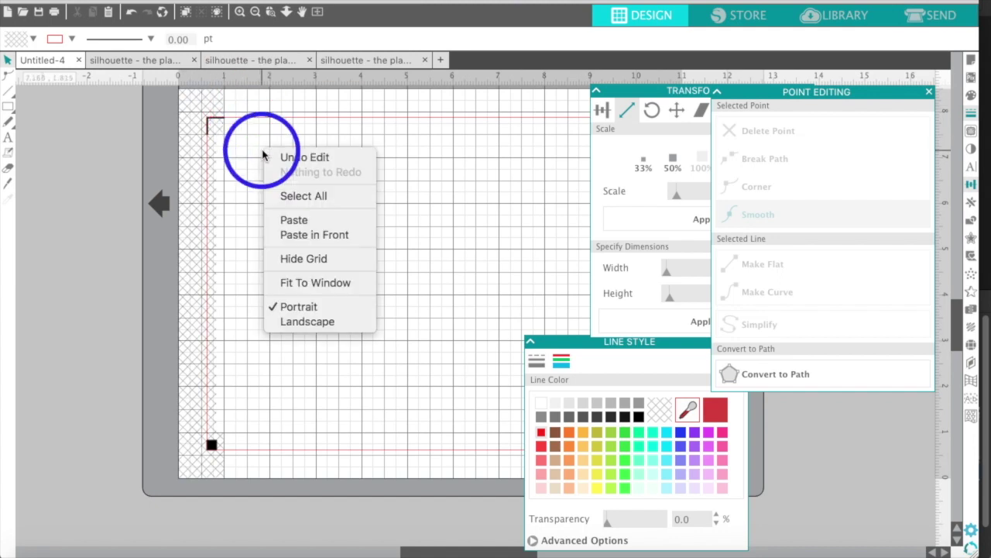
pyautogui.click(294, 218)
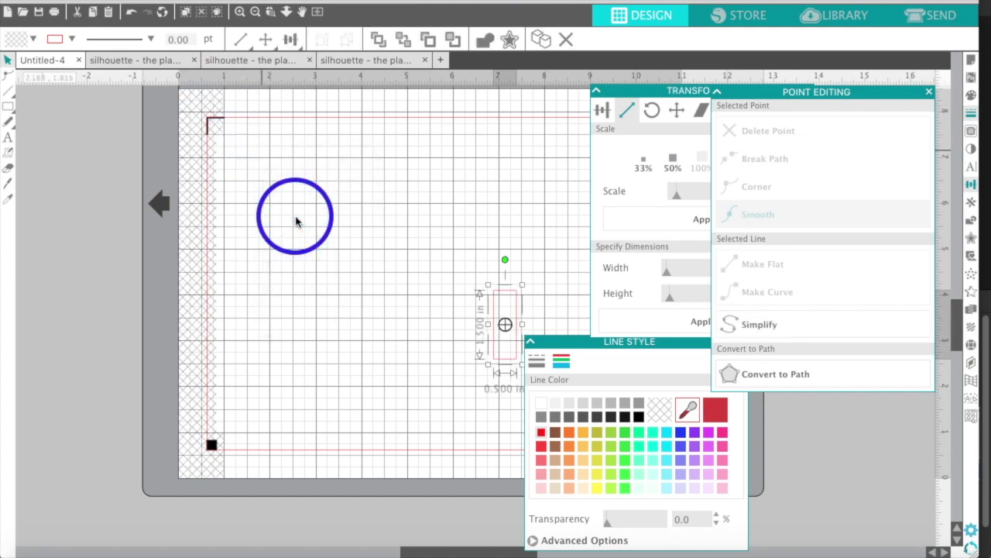
# Align the pasted rectangle's edges with the grid lines, placing its left edge on the 7 in line
pyautogui.click(240, 13)
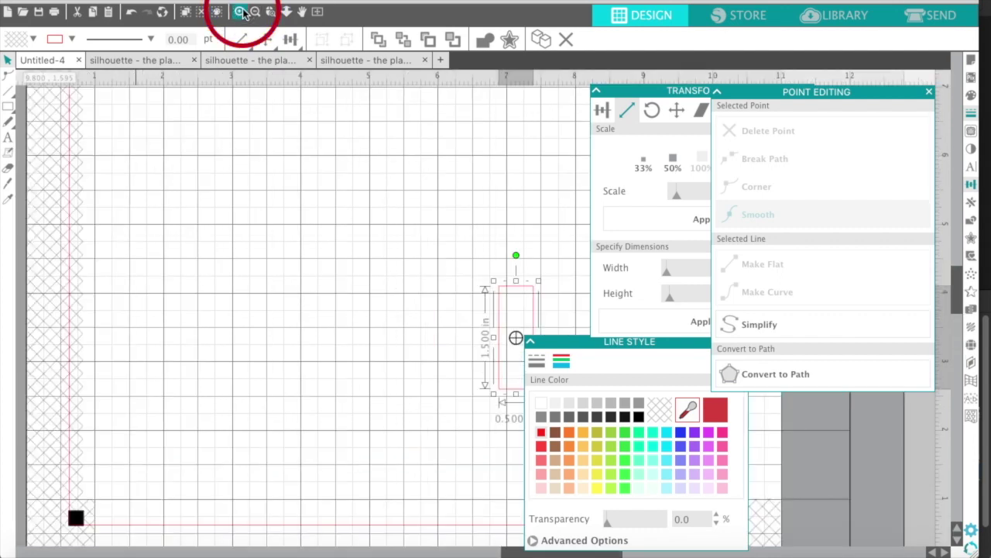
pyautogui.click(241, 12)
pyautogui.click(241, 13)
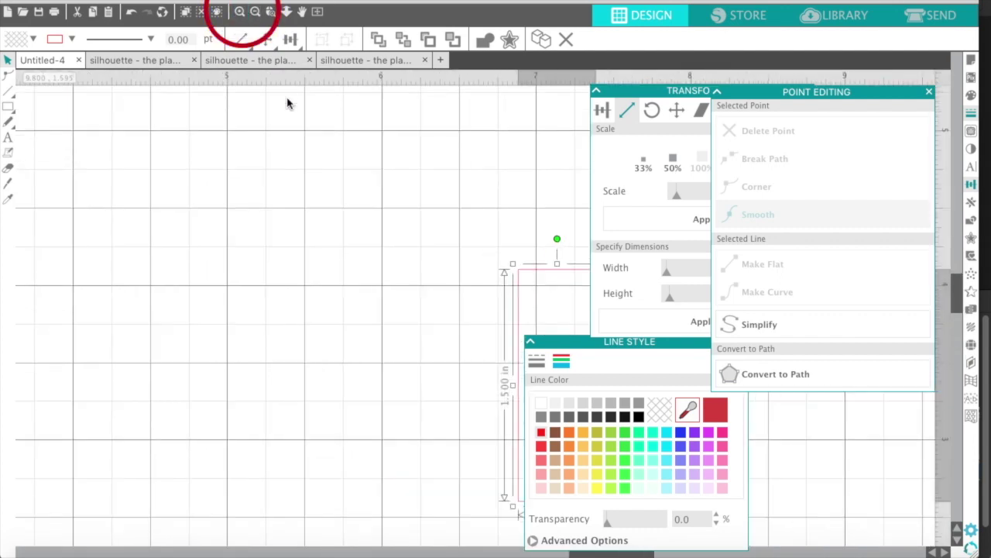
pyautogui.hscroll(5, 288, 103)
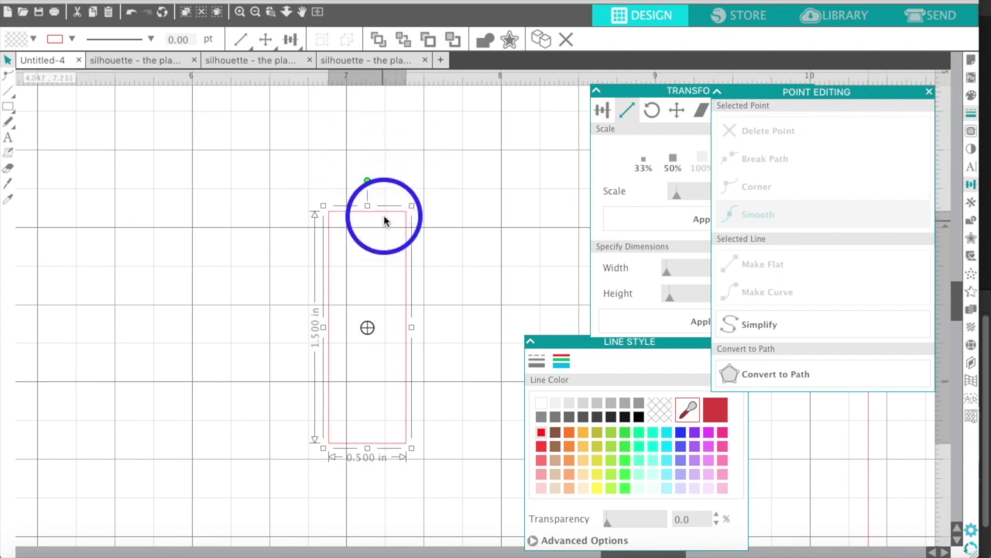
pyautogui.moveTo(359, 216); pyautogui.dragTo(375, 155)
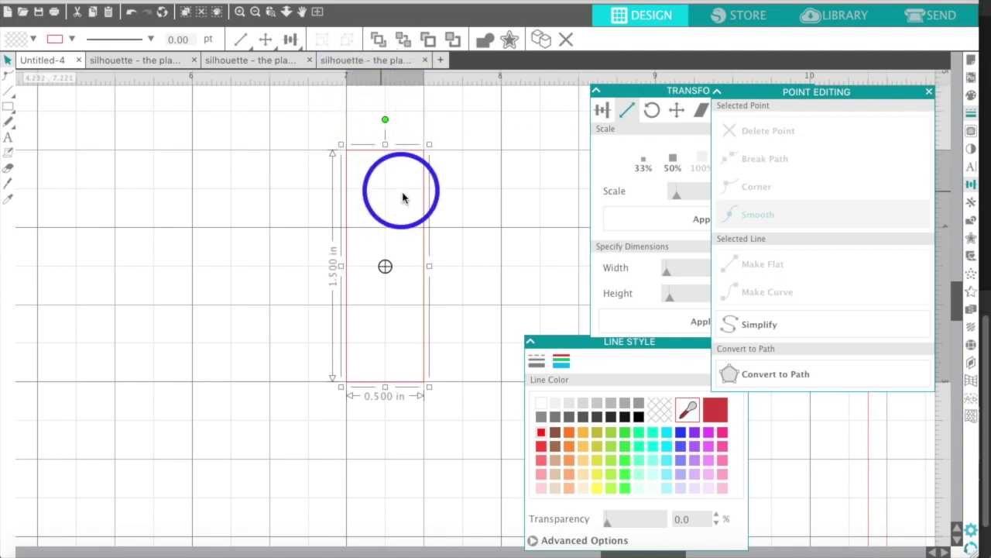
# Open the grid-aligned rectangle for point editing
pyautogui.click(463, 171)
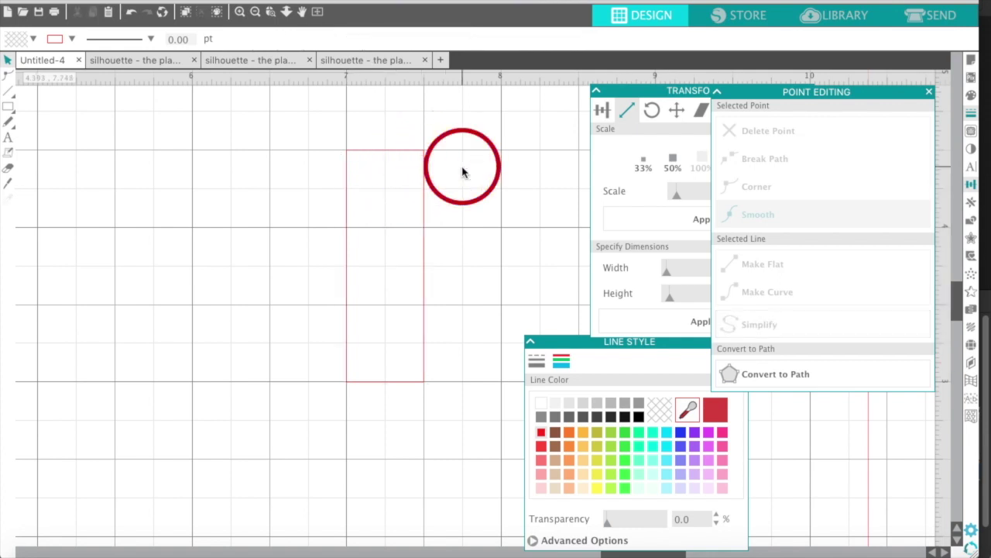
pyautogui.click(399, 157)
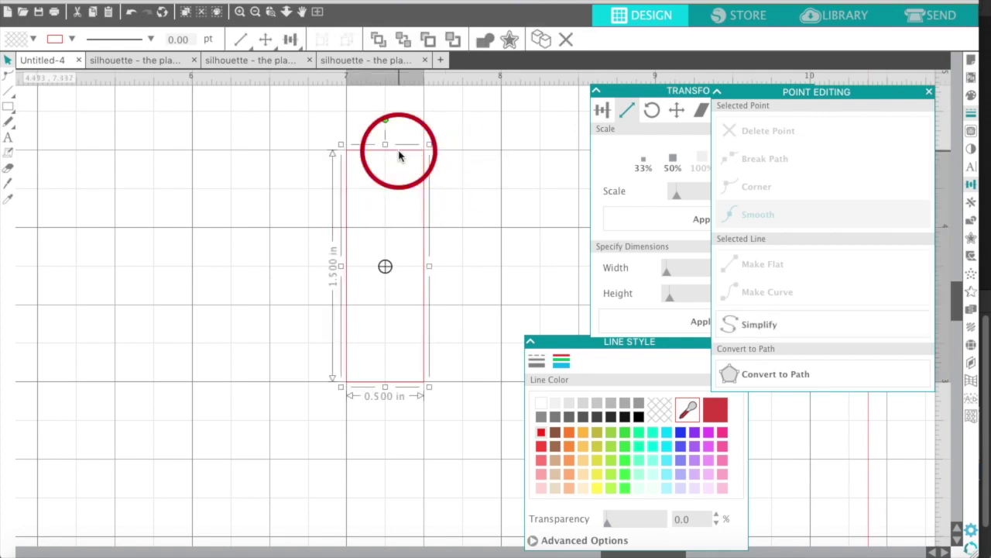
pyautogui.click(405, 162)
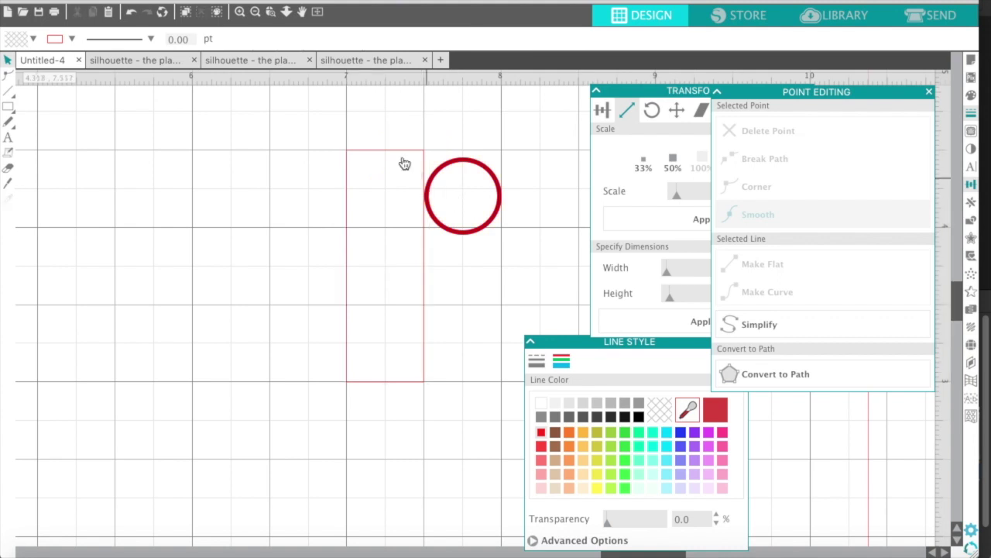
pyautogui.click(424, 165)
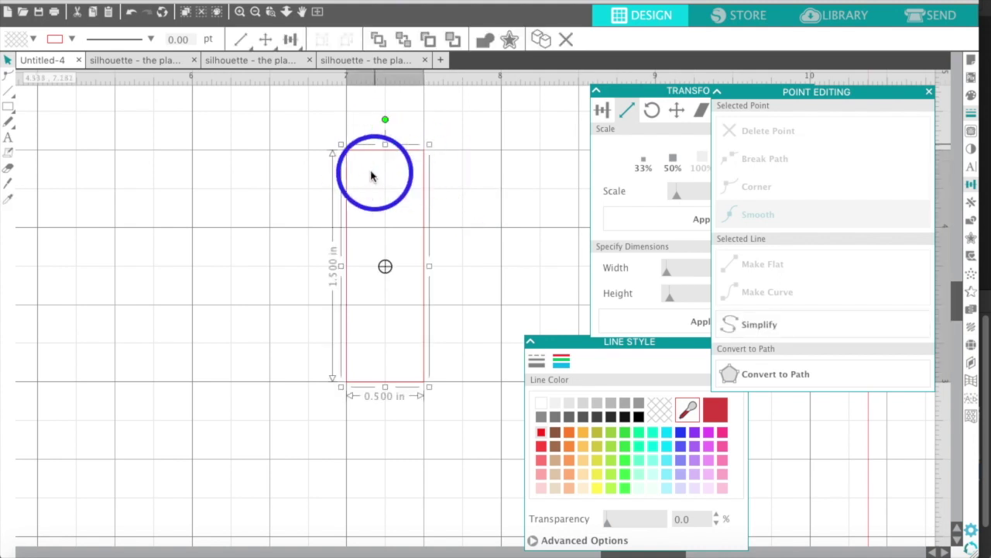
pyautogui.click(527, 208)
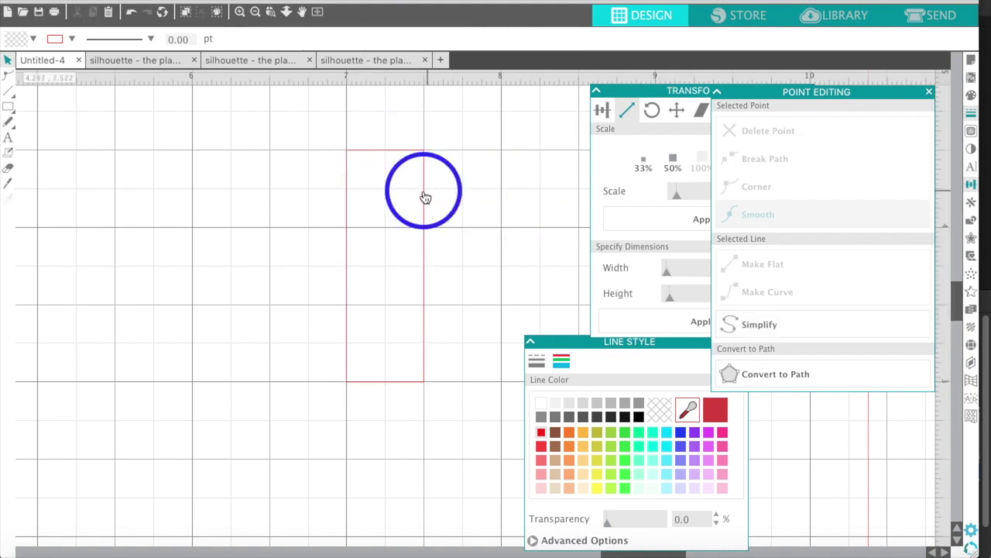
pyautogui.doubleClick(424, 194)
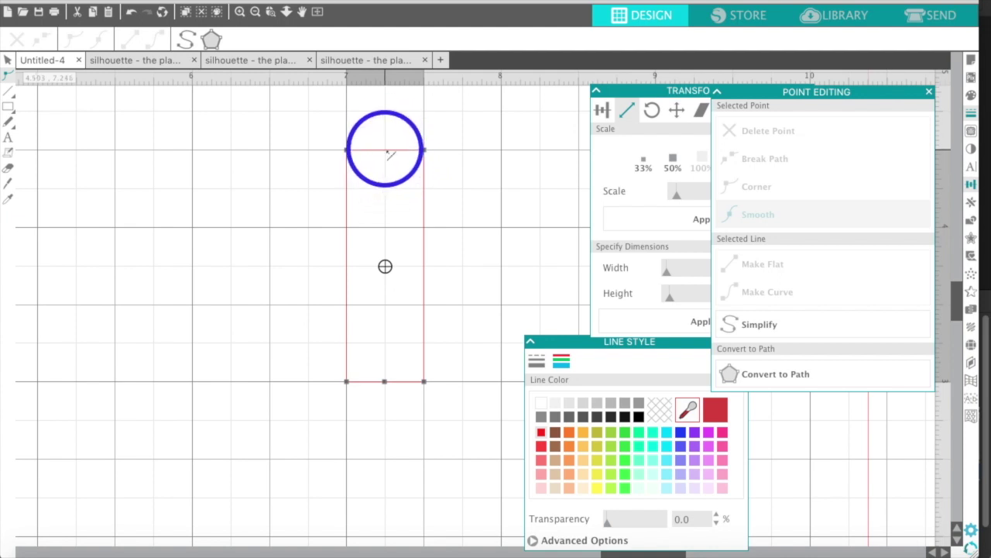
# Try a V notch in the rectangle's top edge by adding a middle point and pulling it down, and undo the pull
pyautogui.click(385, 150)
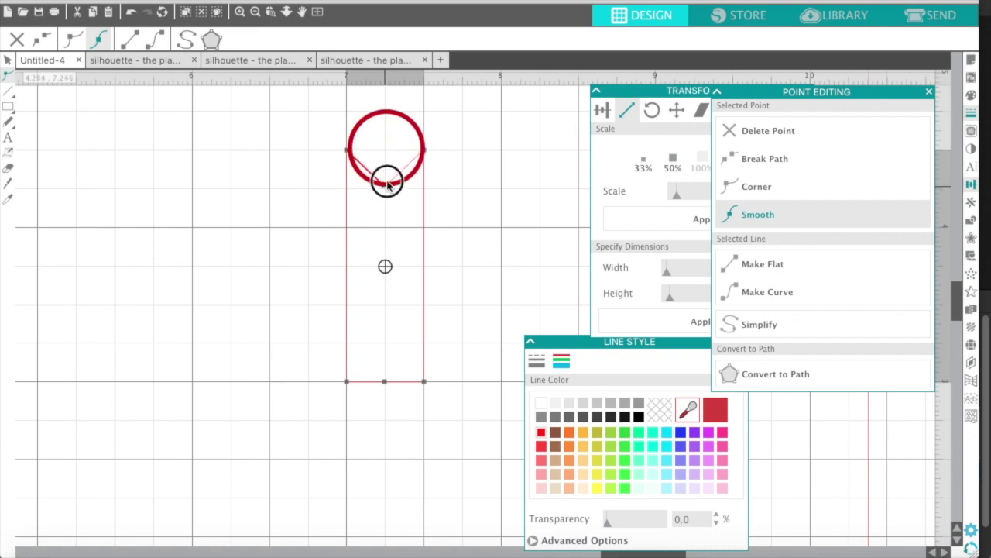
pyautogui.moveTo(387, 184)
pyautogui.mouseDown()
pyautogui.moveTo(381, 104)
pyautogui.moveTo(385, 187)
pyautogui.mouseUp()
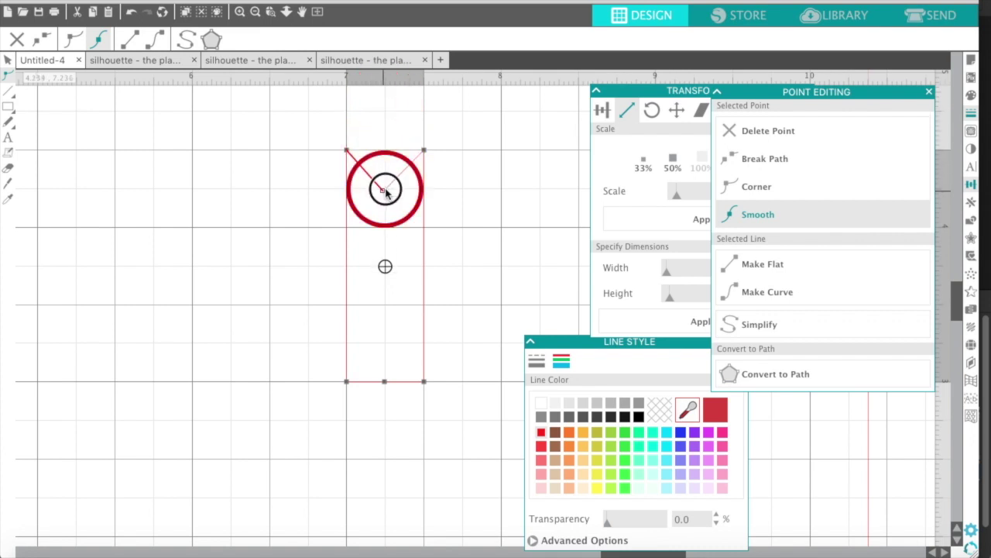
pyautogui.click(133, 20)
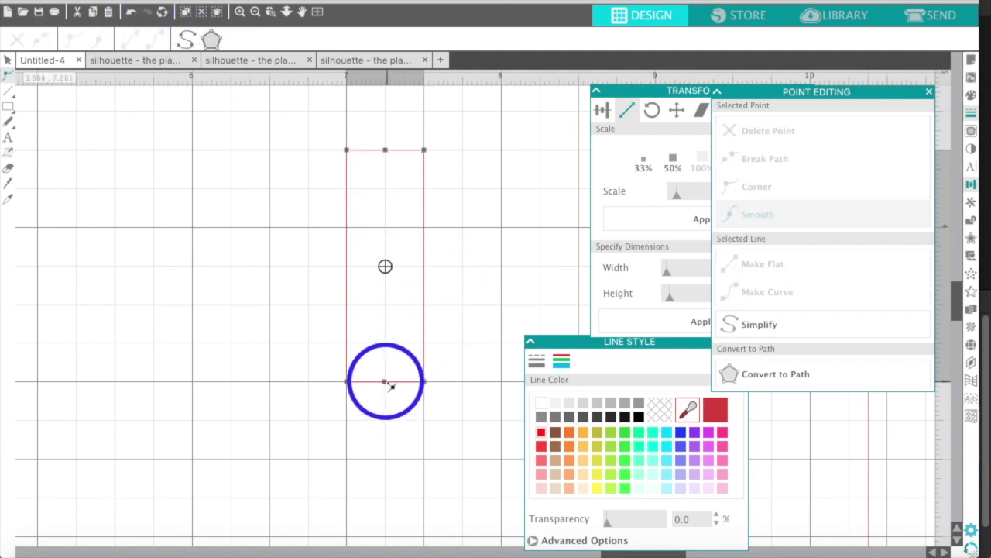
# Pull the bottom edge's middle point straight up about 0.25 in to the grid intersection, forming a V notch, and finish point editing
pyautogui.click(381, 352)
pyautogui.click(386, 347)
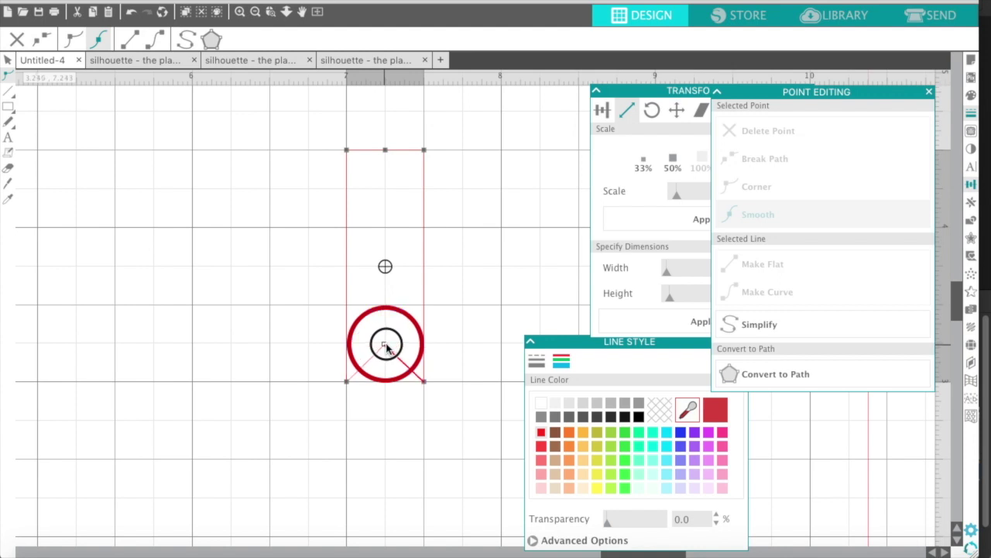
pyautogui.moveTo(379, 346)
pyautogui.mouseDown()
pyautogui.moveTo(368, 346)
pyautogui.moveTo(394, 339)
pyautogui.moveTo(403, 348)
pyautogui.moveTo(366, 341)
pyautogui.moveTo(358, 310)
pyautogui.moveTo(381, 278)
pyautogui.moveTo(385, 342)
pyautogui.mouseUp()
pyautogui.click(263, 327)
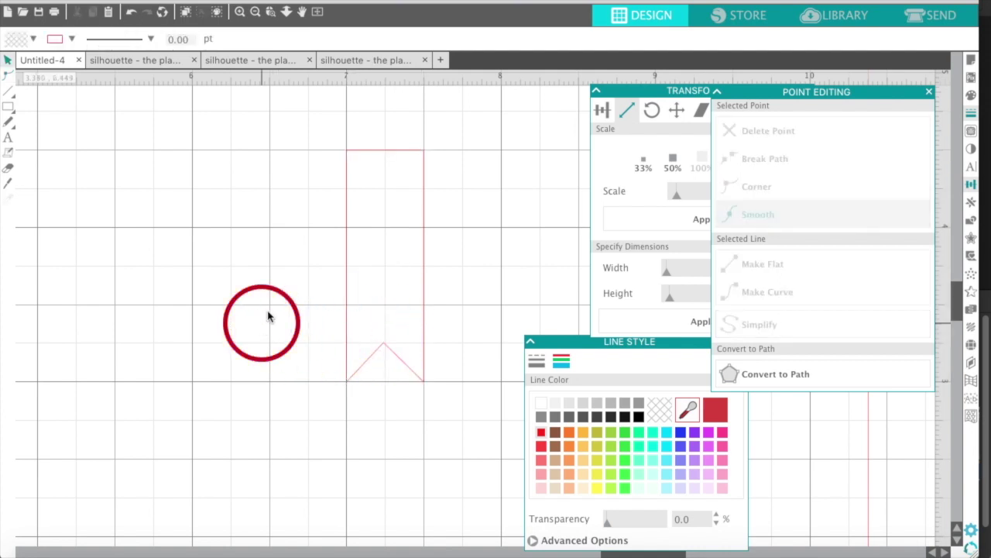
# Copy the notched flag and paste it into the document holding the template shapes
pyautogui.click(369, 153)
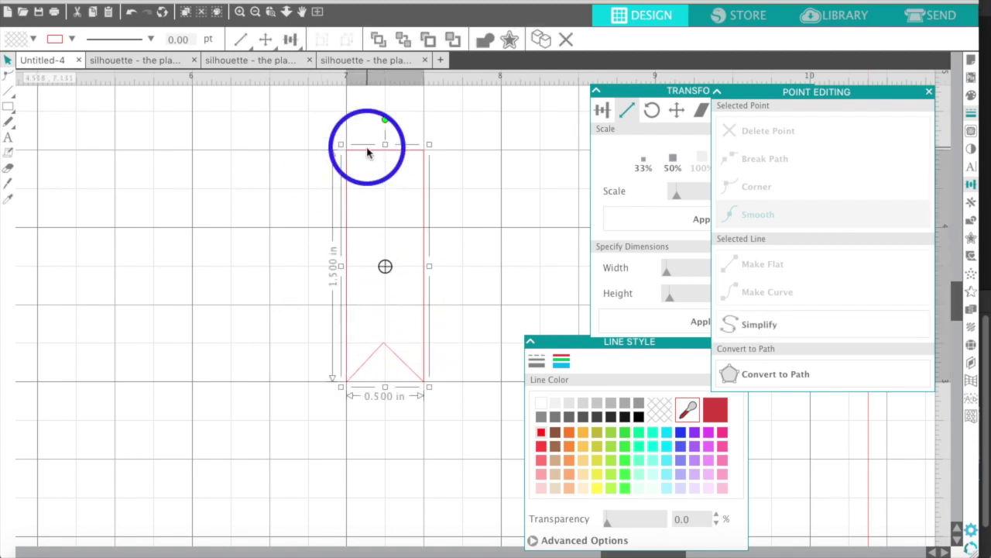
pyautogui.rightClick(368, 152)
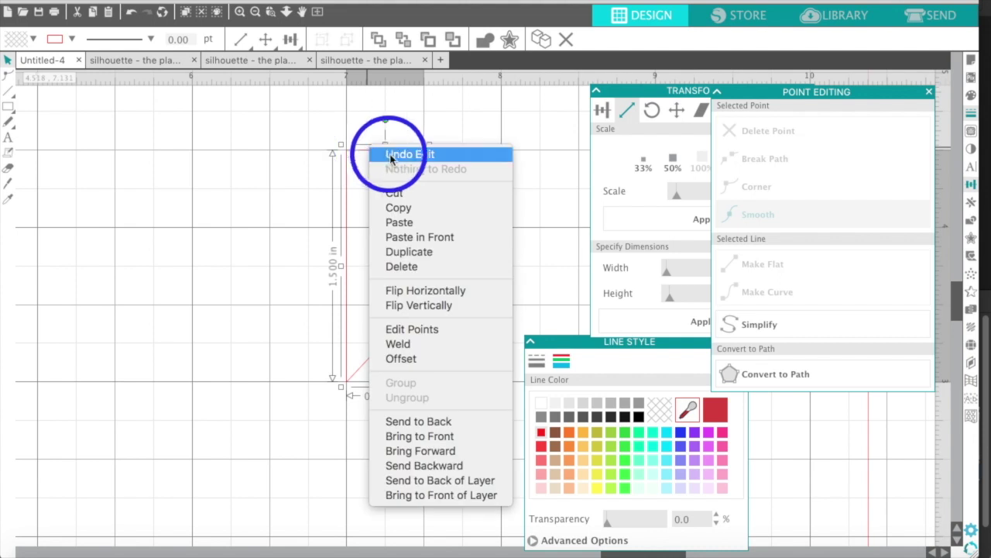
pyautogui.click(395, 205)
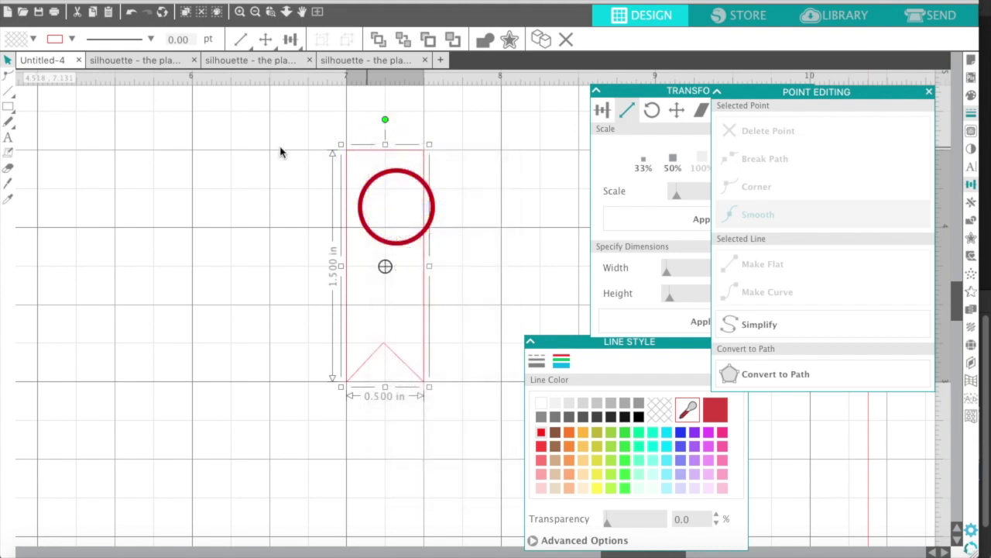
pyautogui.click(147, 61)
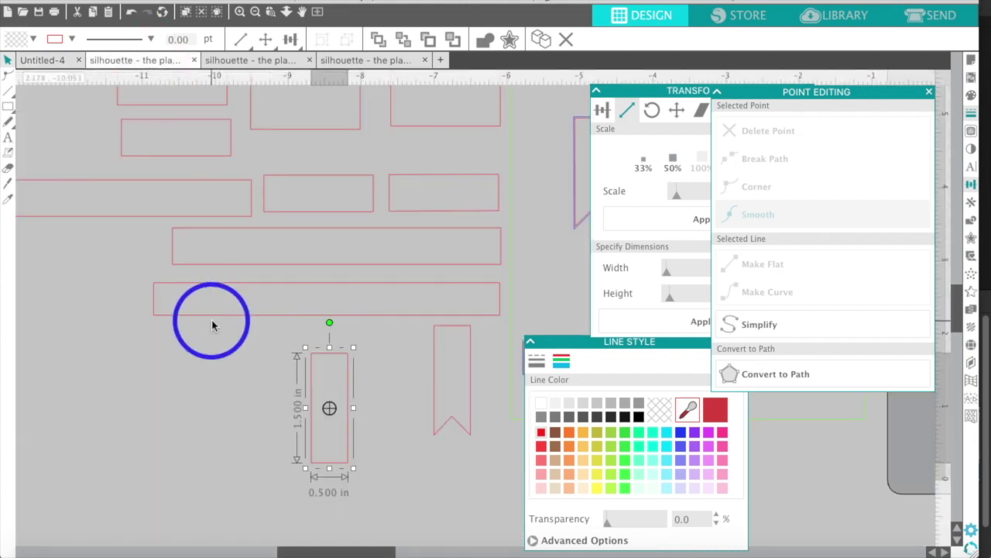
pyautogui.rightClick(207, 371)
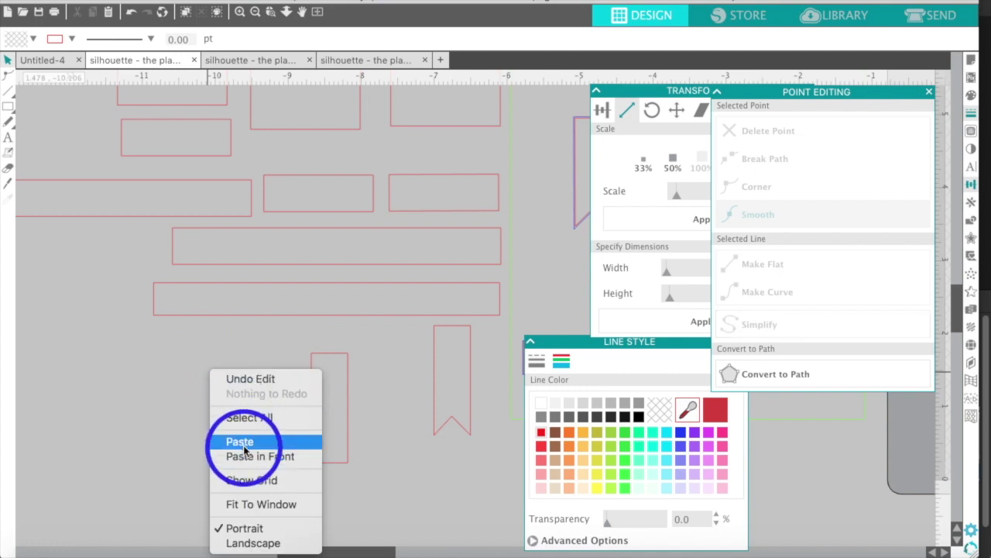
pyautogui.click(236, 441)
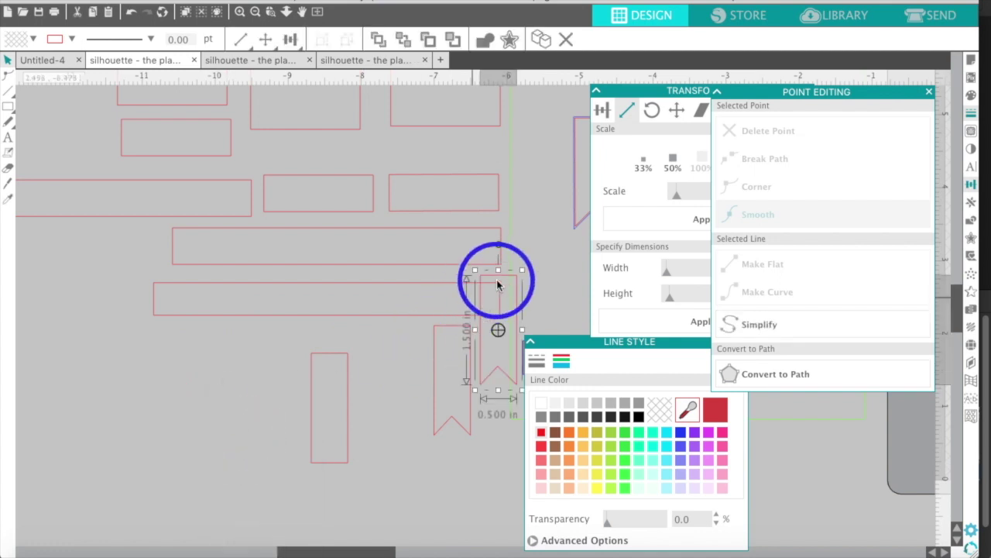
# Move the pasted flag into the empty space just left of the plain 0.5 by 1.5 in rectangle
pyautogui.rightClick(390, 337)
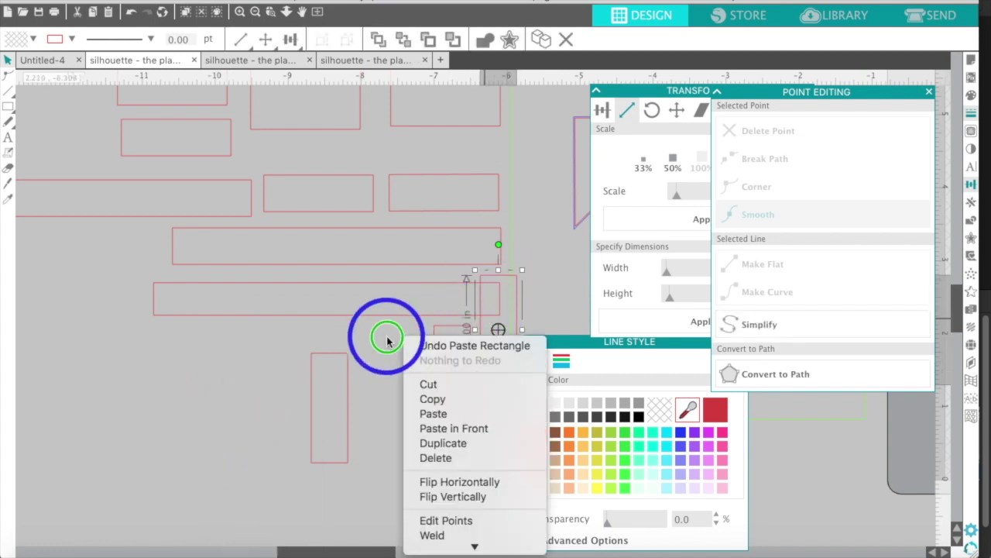
pyautogui.click(389, 337)
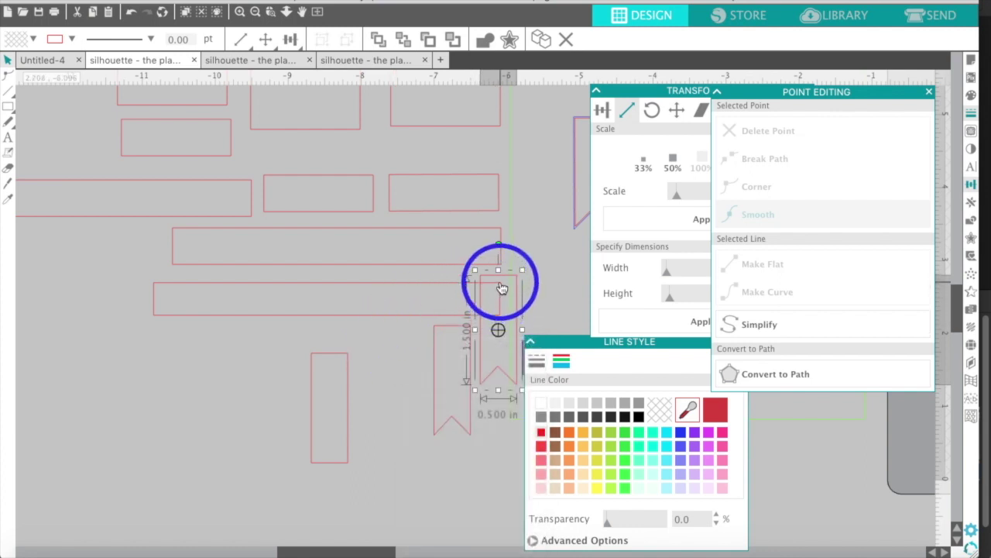
pyautogui.moveTo(500, 291); pyautogui.dragTo(252, 369)
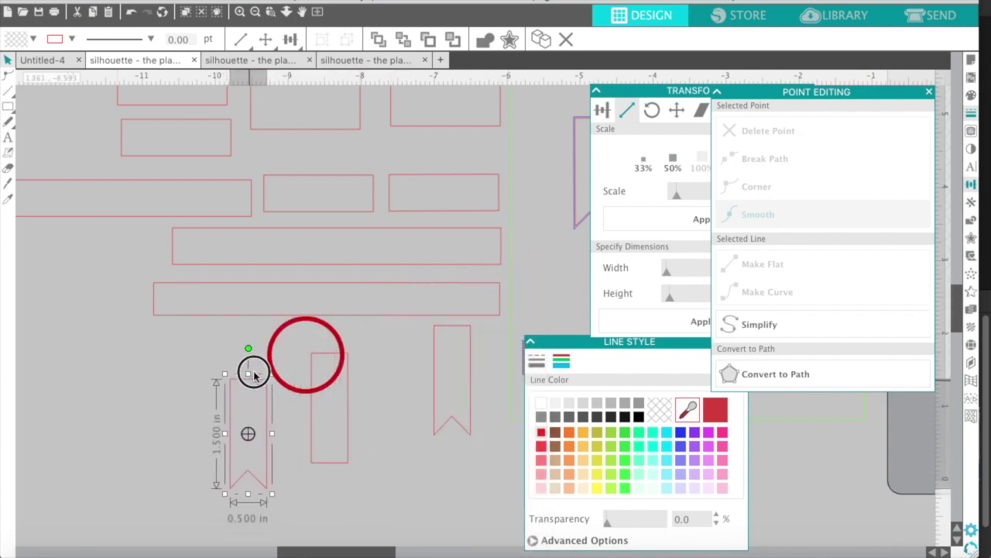
pyautogui.click(329, 361)
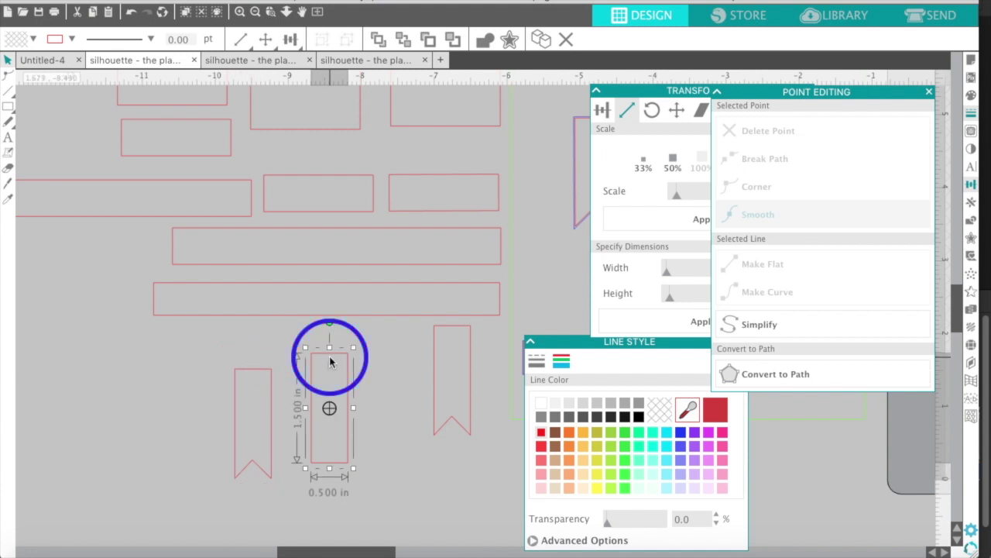
pyautogui.click(386, 347)
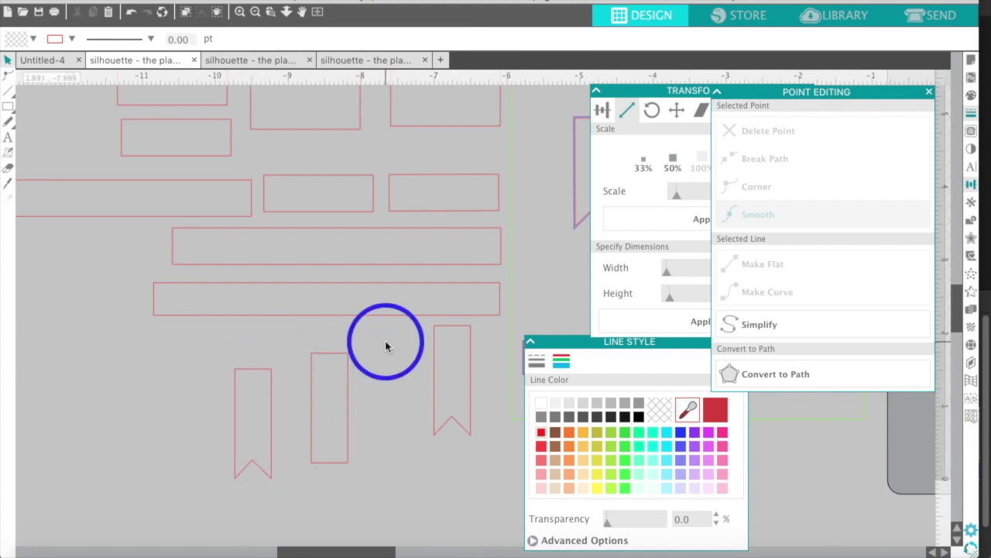
# Start an outward offset with sharp corners on the plain 1.5 by 2 in box in the top row's far corner
pyautogui.click(258, 379)
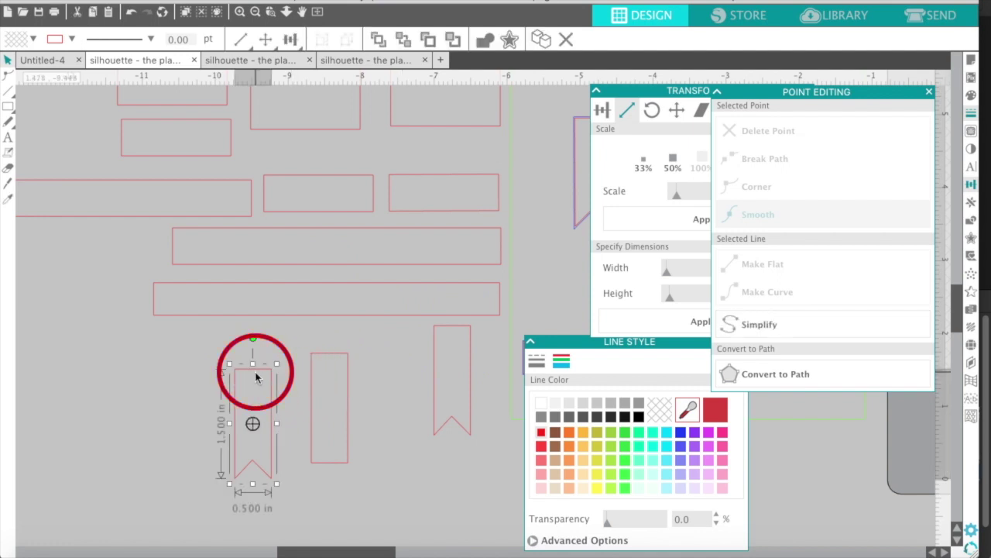
pyautogui.click(292, 343)
pyautogui.scroll(5, 172, 214)
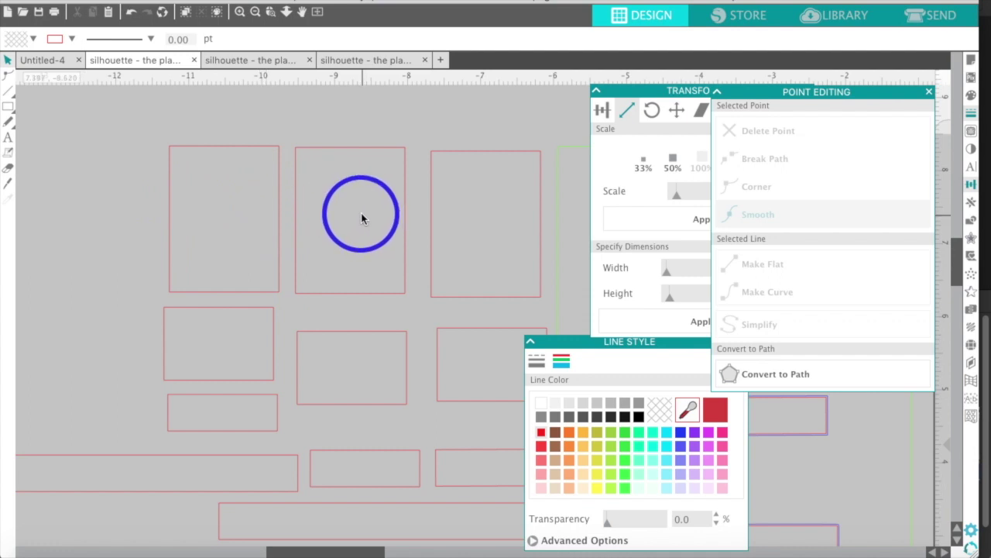
pyautogui.scroll(2, 227, 165)
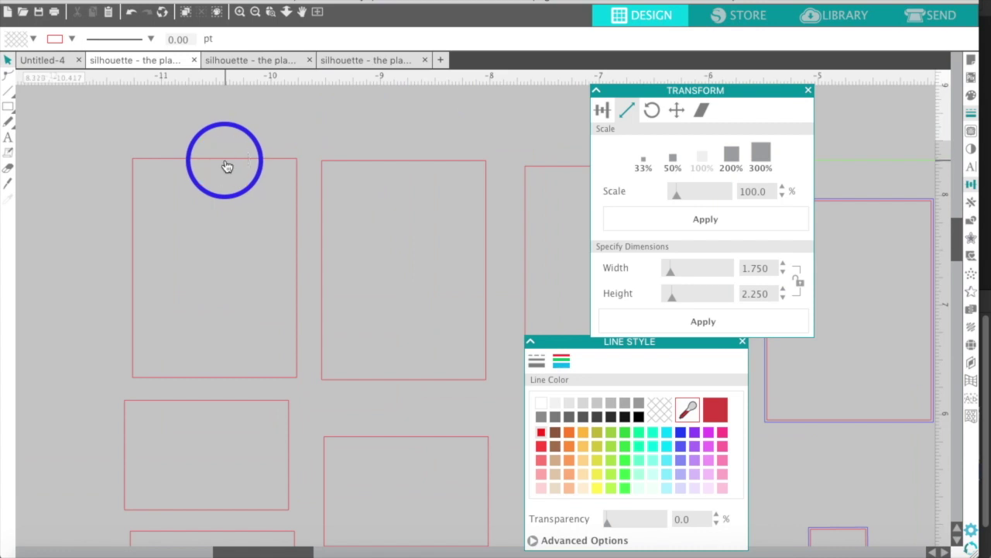
pyautogui.click(224, 159)
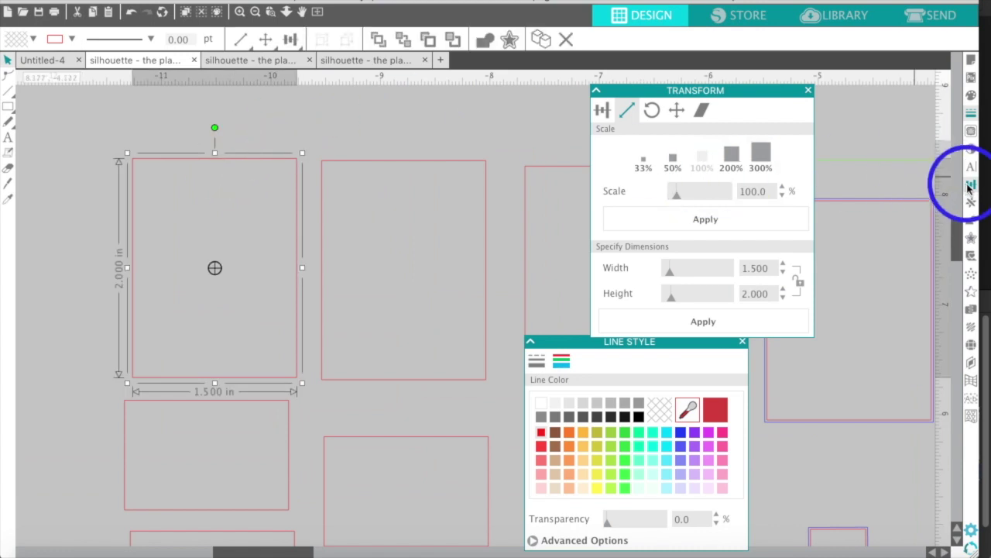
pyautogui.click(972, 239)
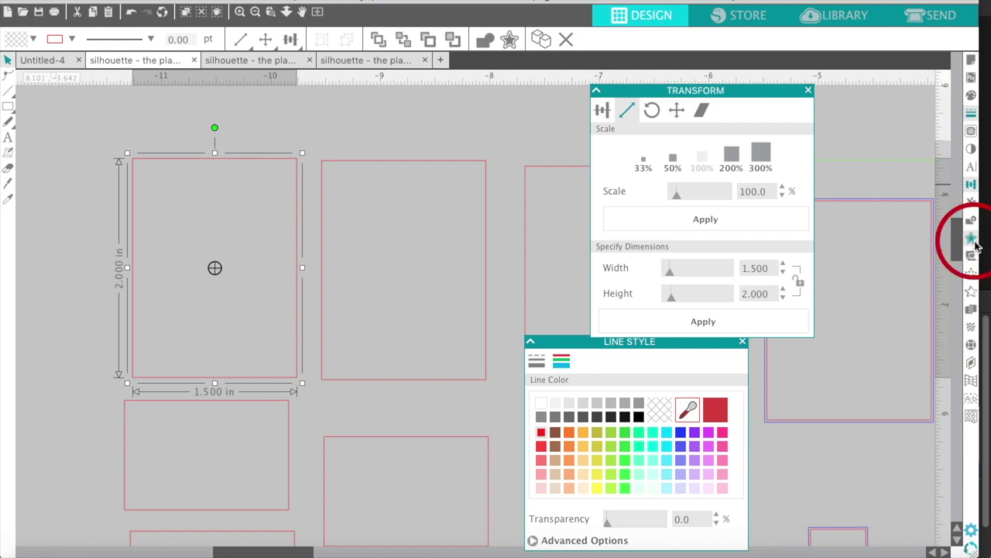
pyautogui.click(740, 142)
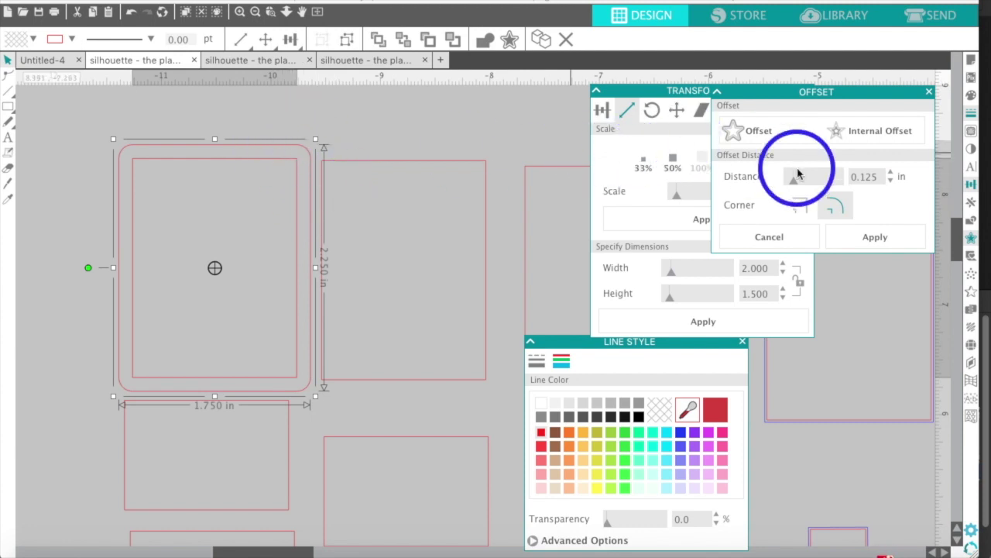
pyautogui.click(800, 207)
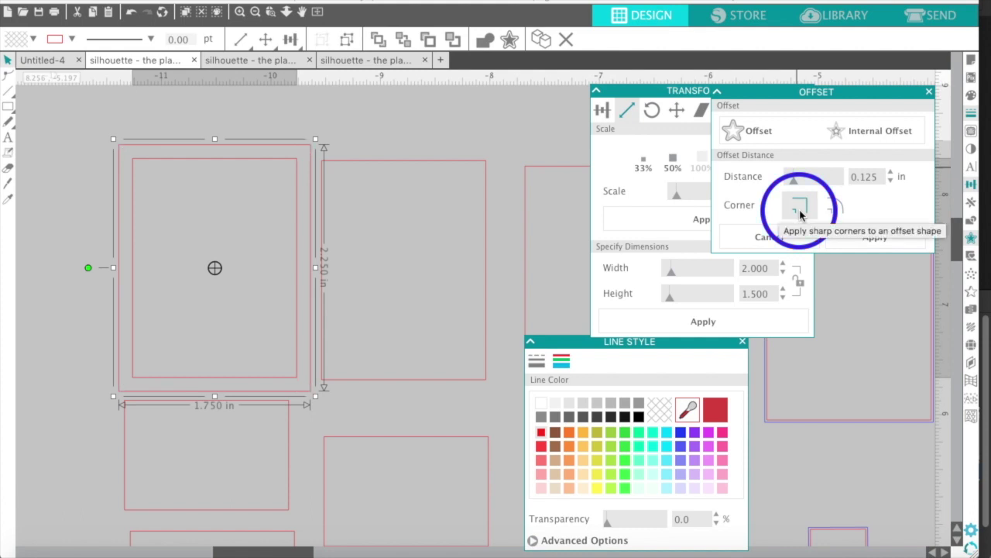
# Apply the offset at a distance of 0.025 in and color the offset box's outline blue
pyautogui.click(891, 181)
pyautogui.click(890, 181)
pyautogui.click(891, 182)
pyautogui.click(891, 182)
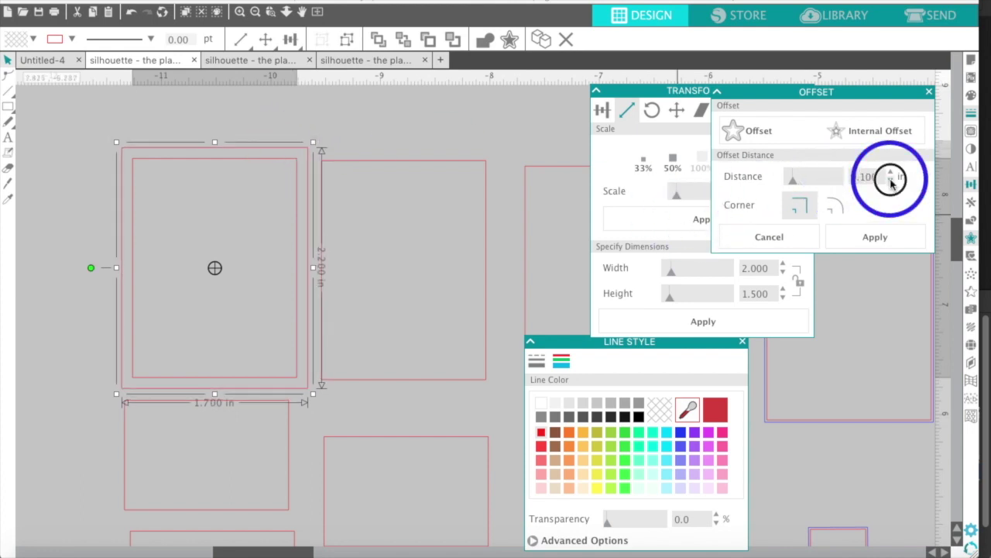
pyautogui.click(891, 181)
pyautogui.click(890, 181)
pyautogui.click(890, 181)
pyautogui.click(891, 181)
pyautogui.click(891, 181)
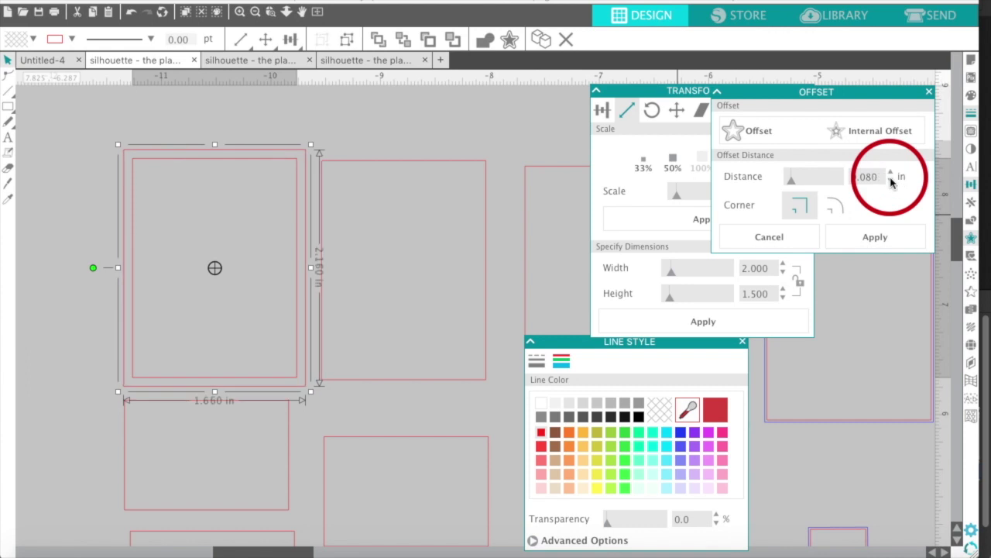
pyautogui.click(891, 182)
pyautogui.click(891, 182)
pyautogui.click(891, 181)
pyautogui.click(890, 181)
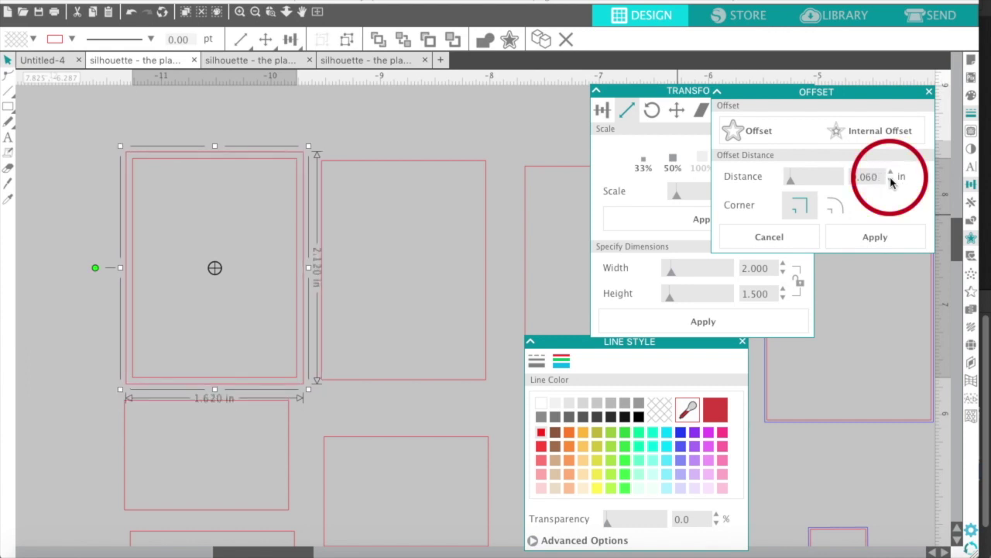
pyautogui.click(890, 181)
pyautogui.click(891, 181)
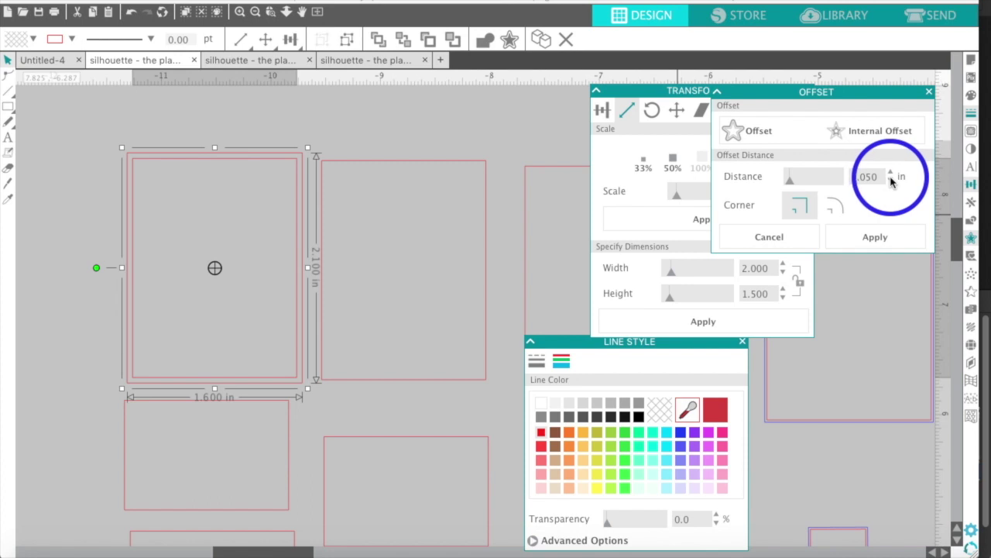
pyautogui.click(891, 181)
pyautogui.click(890, 181)
pyautogui.click(891, 181)
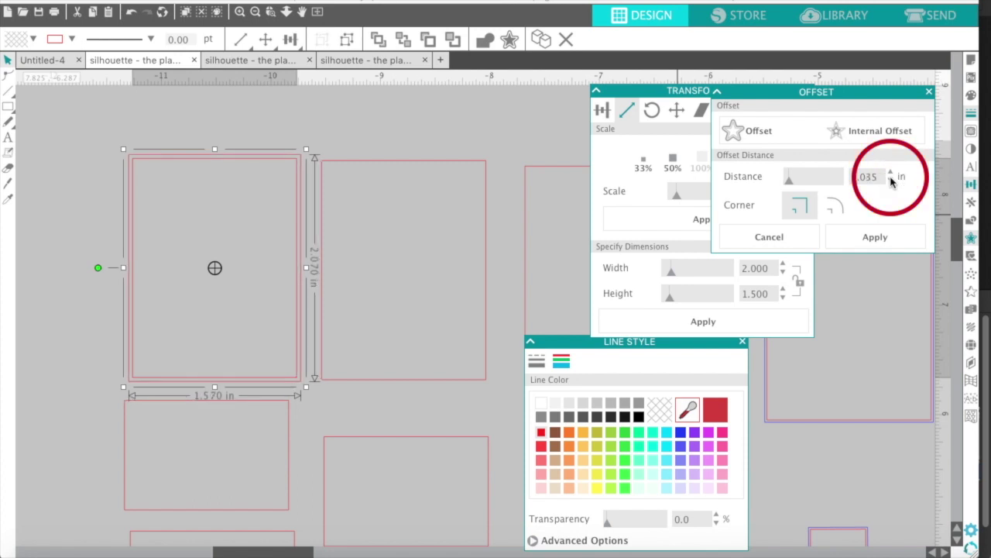
pyautogui.click(891, 181)
pyautogui.click(891, 182)
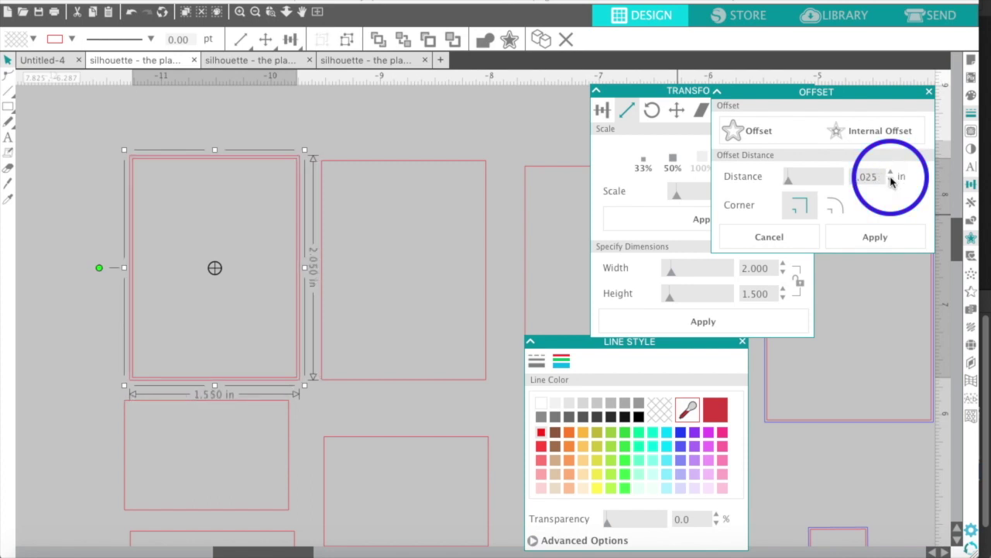
pyautogui.click(860, 237)
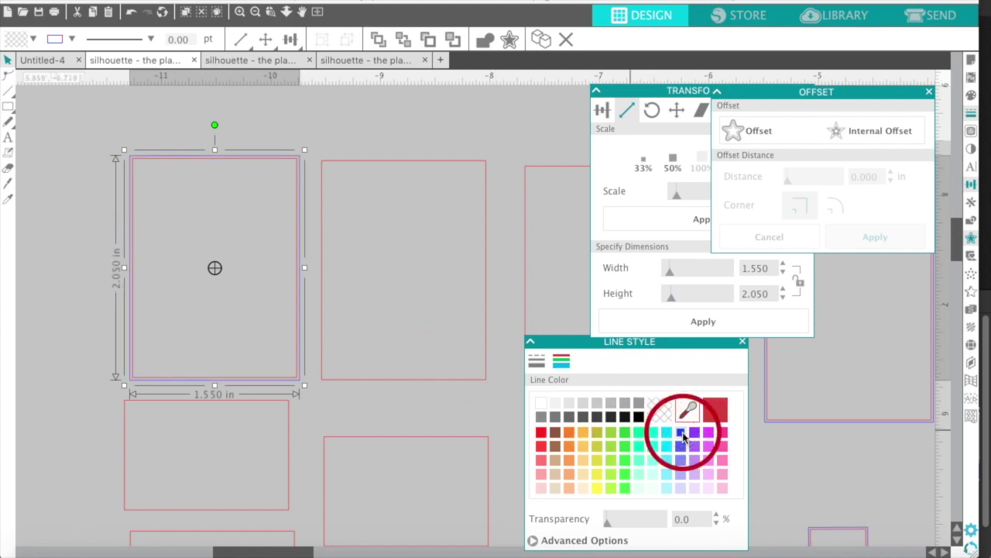
# Examine the gap between the red box and the blue offset outline up close around the corner
pyautogui.click(240, 13)
pyautogui.click(240, 17)
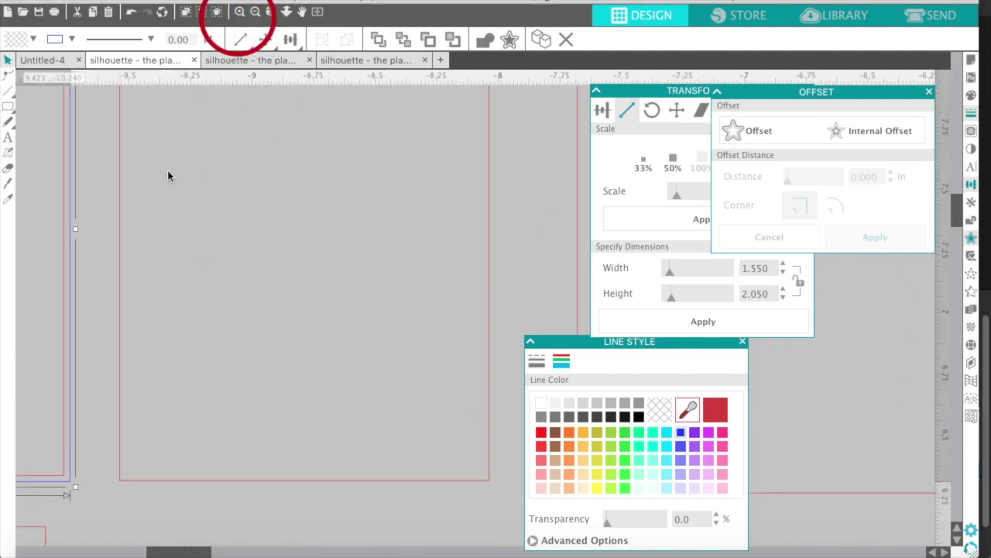
pyautogui.hscroll(-5, 168, 175)
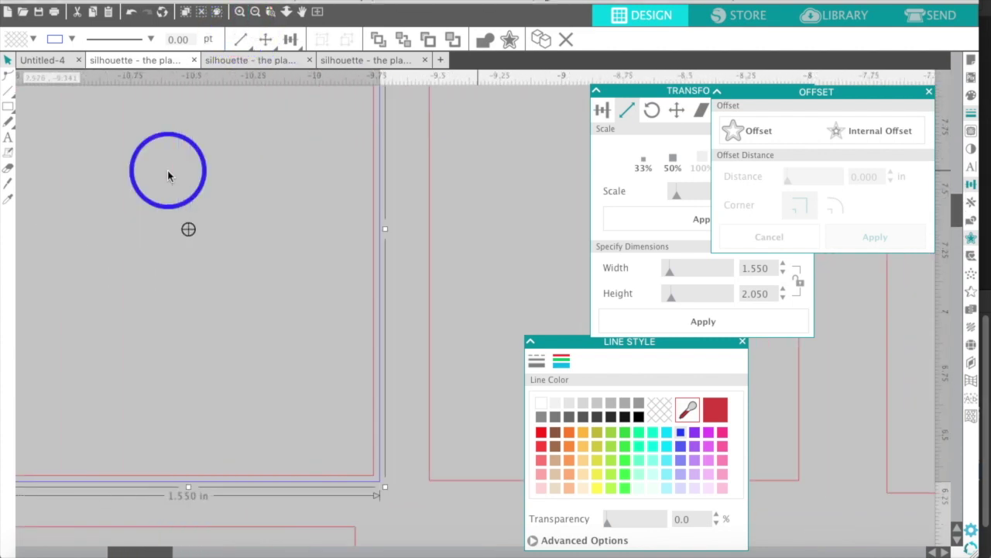
pyautogui.scroll(3, 168, 175)
pyautogui.scroll(1, 167, 170)
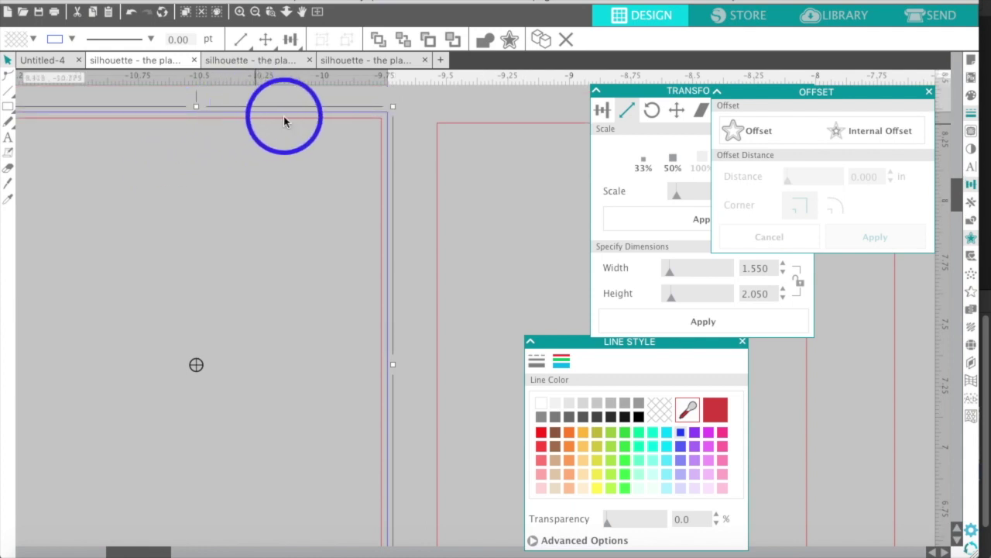
pyautogui.click(410, 109)
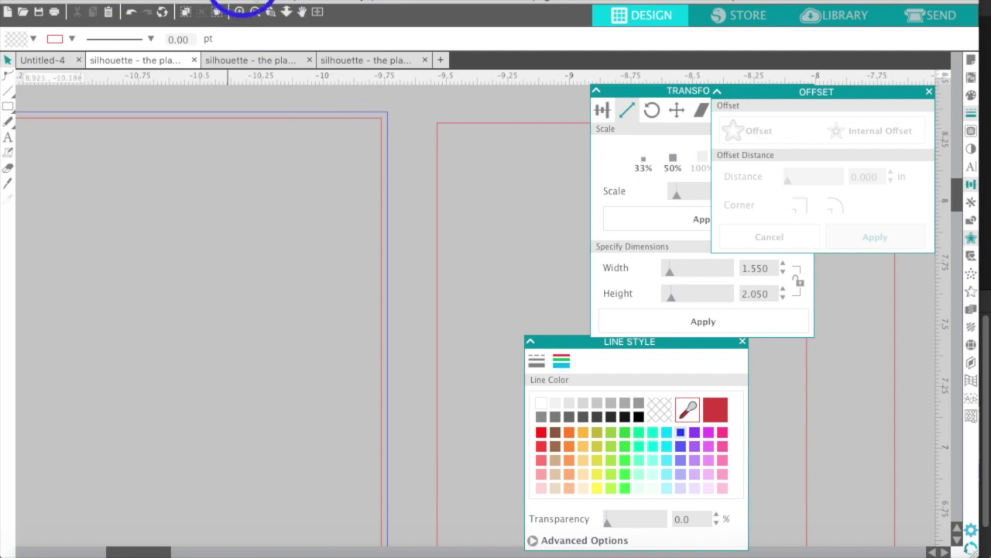
pyautogui.click(256, 12)
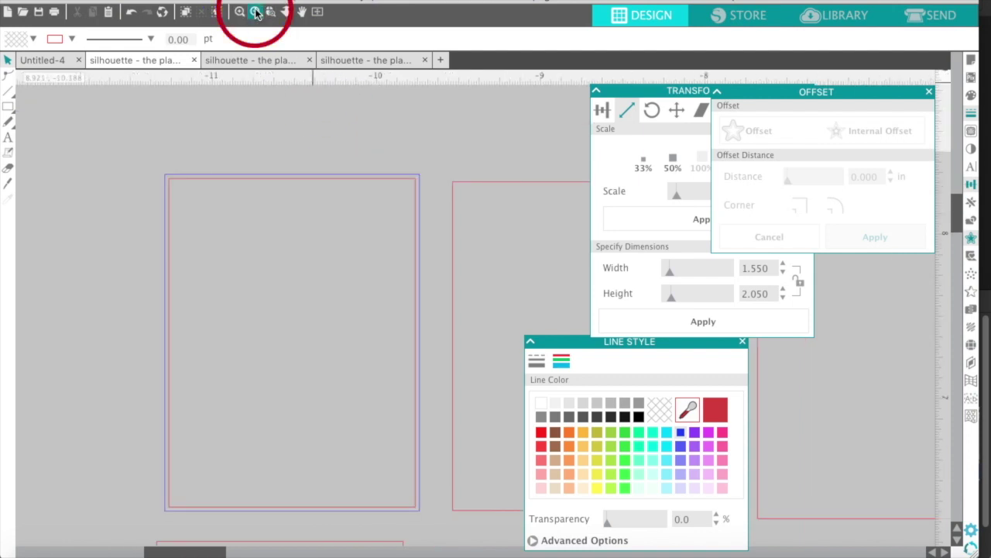
# Switch to Finder and fill the blue offset box with the pattern from buffulo Plaid.jpg, checking its edge up close
pyautogui.click(370, 177)
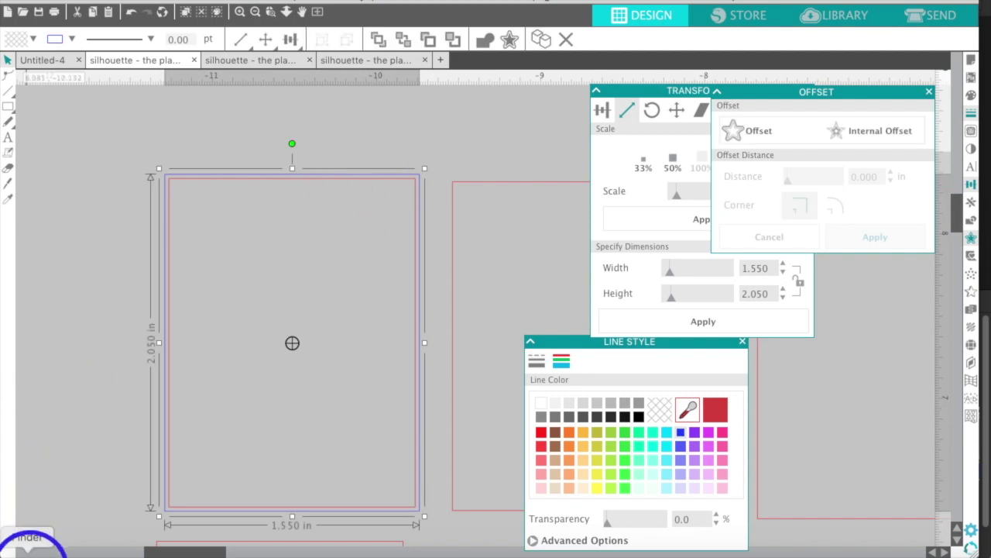
pyautogui.click(31, 551)
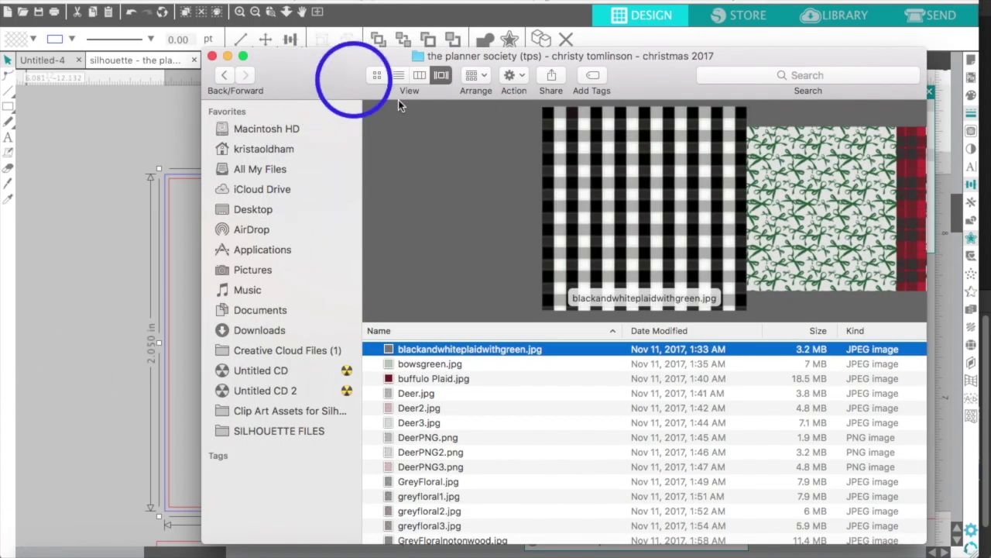
pyautogui.hscroll(4, 535, 236)
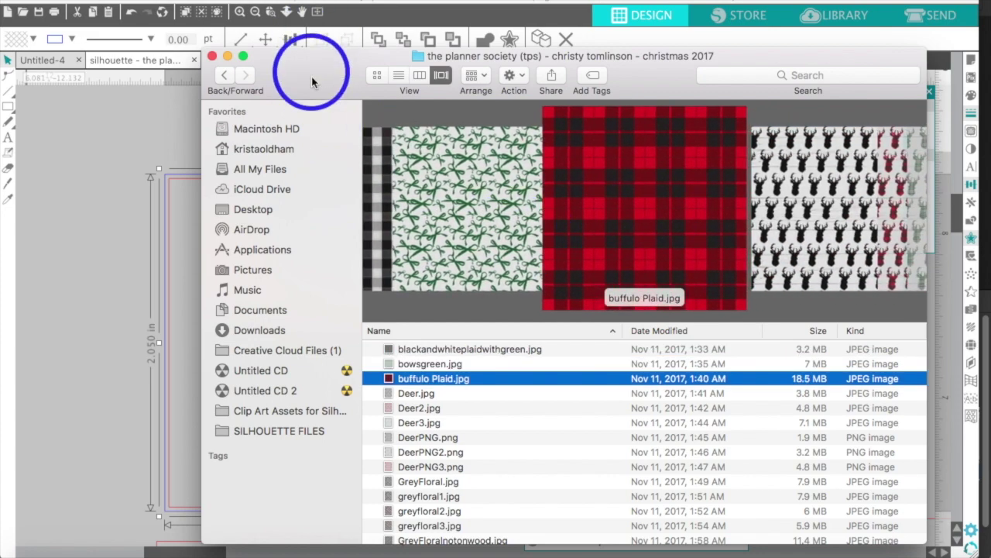
pyautogui.moveTo(319, 79); pyautogui.dragTo(596, 76)
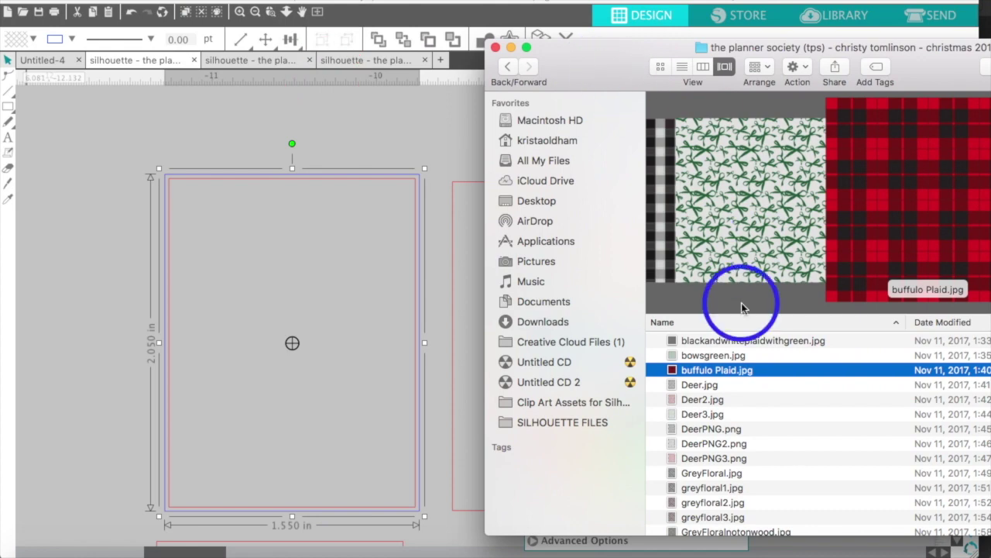
pyautogui.moveTo(681, 372); pyautogui.dragTo(367, 220)
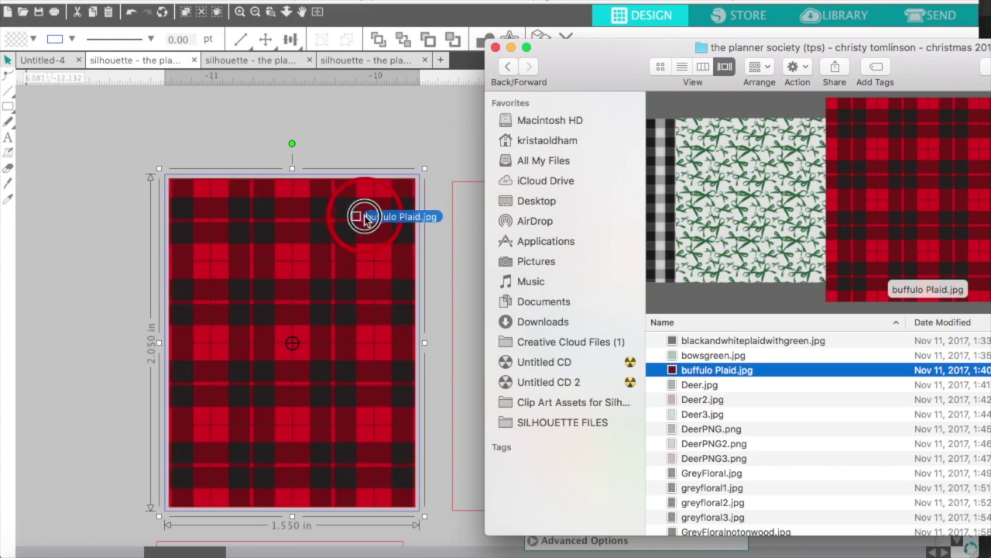
pyautogui.moveTo(364, 211); pyautogui.dragTo(361, 180)
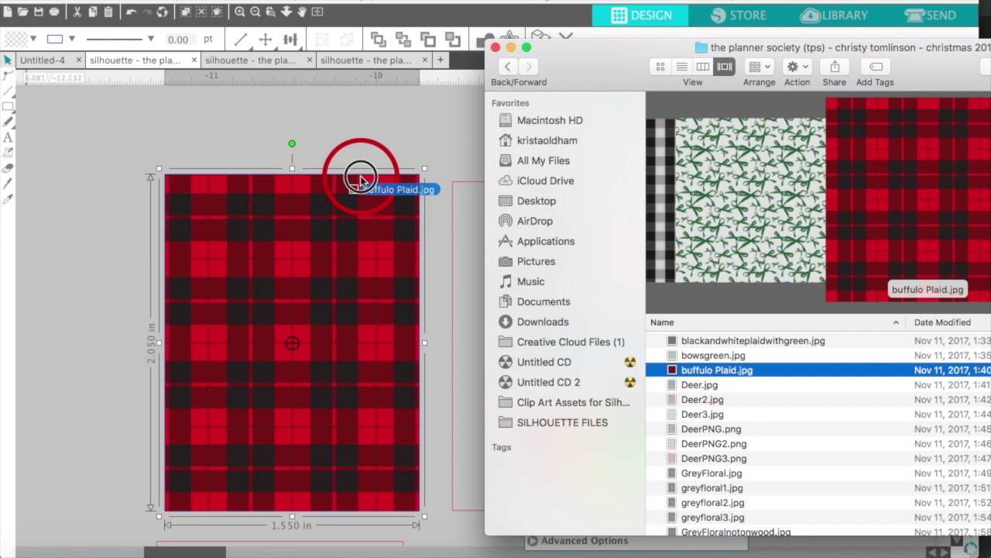
pyautogui.moveTo(203, 141); pyautogui.dragTo(249, 6)
pyautogui.click(241, 14)
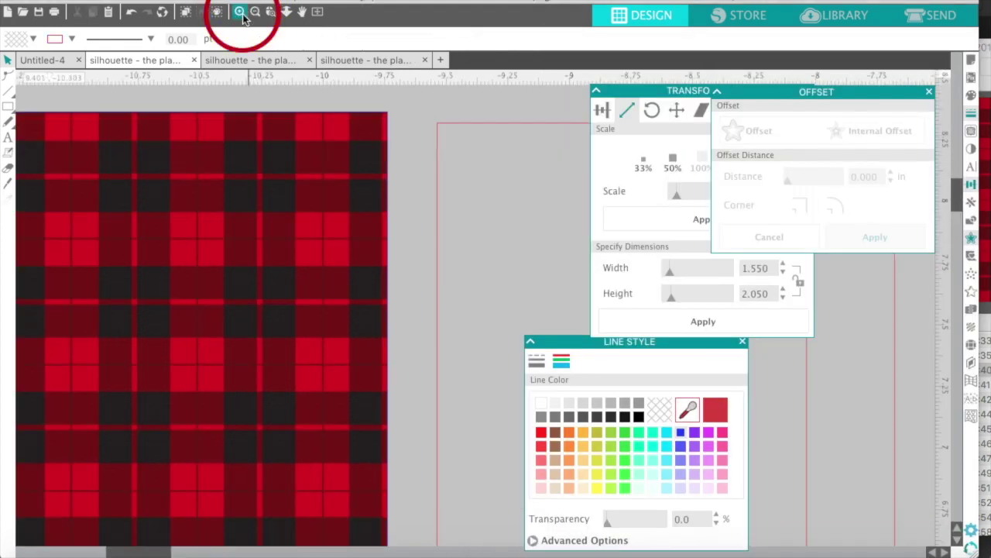
pyautogui.click(241, 14)
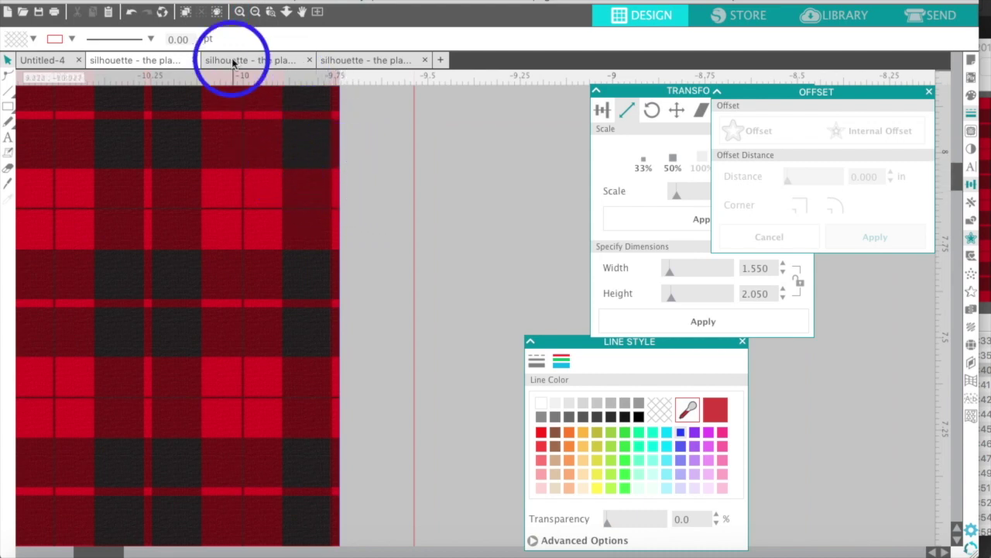
pyautogui.click(255, 11)
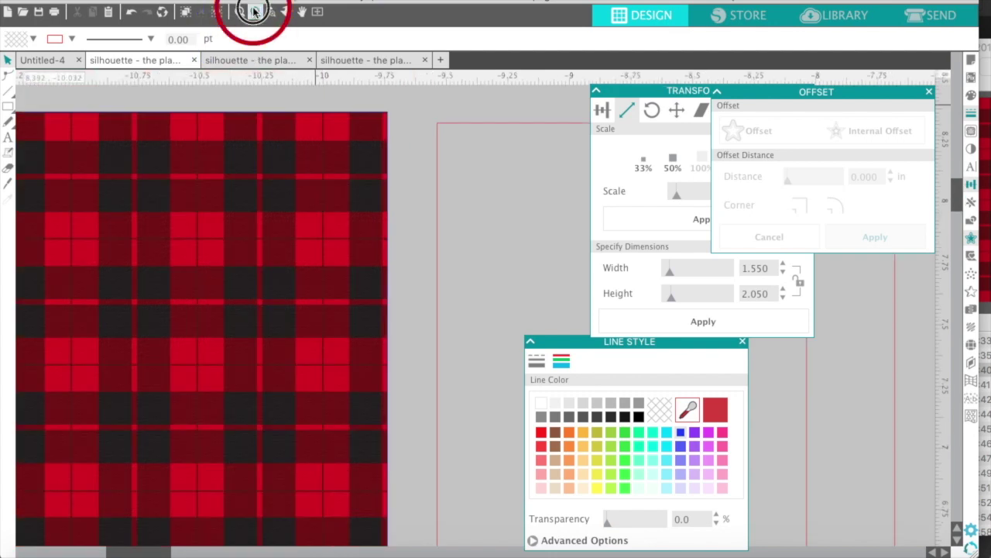
pyautogui.click(255, 12)
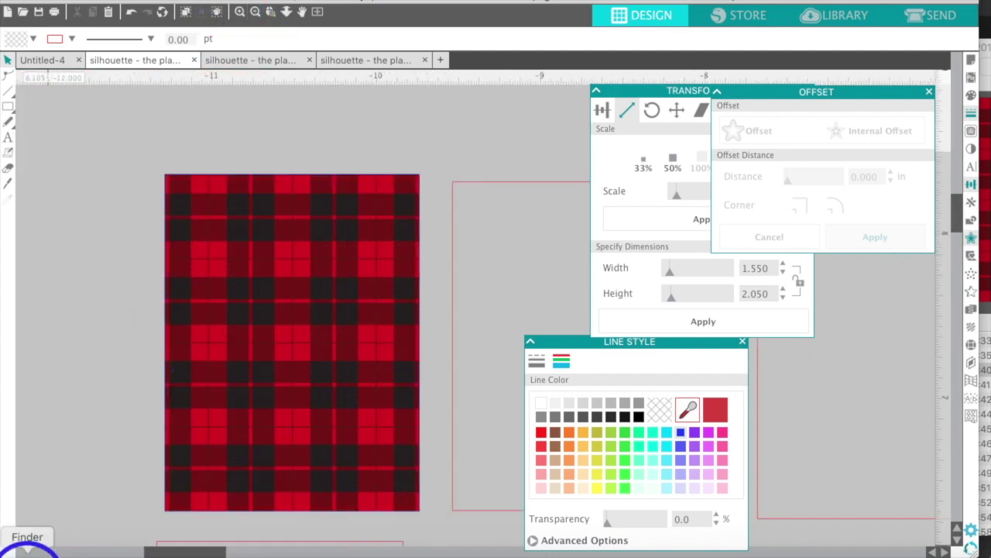
# Replace the offset box's fill with the TReeiwithoutwood.jpg pattern from Finder, out to the blue outline, and inspect its edge
pyautogui.click(26, 549)
pyautogui.scroll(-5, 740, 453)
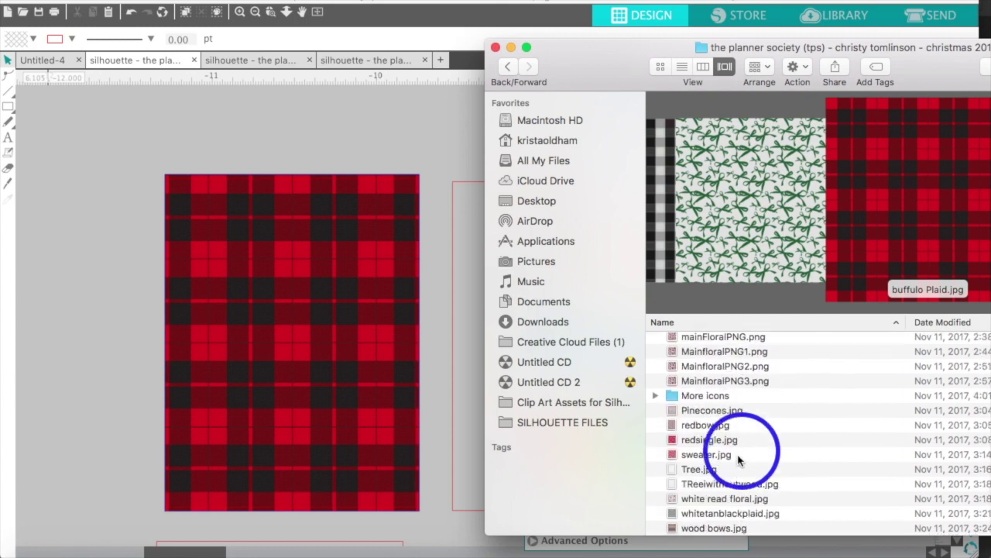
pyautogui.click(692, 484)
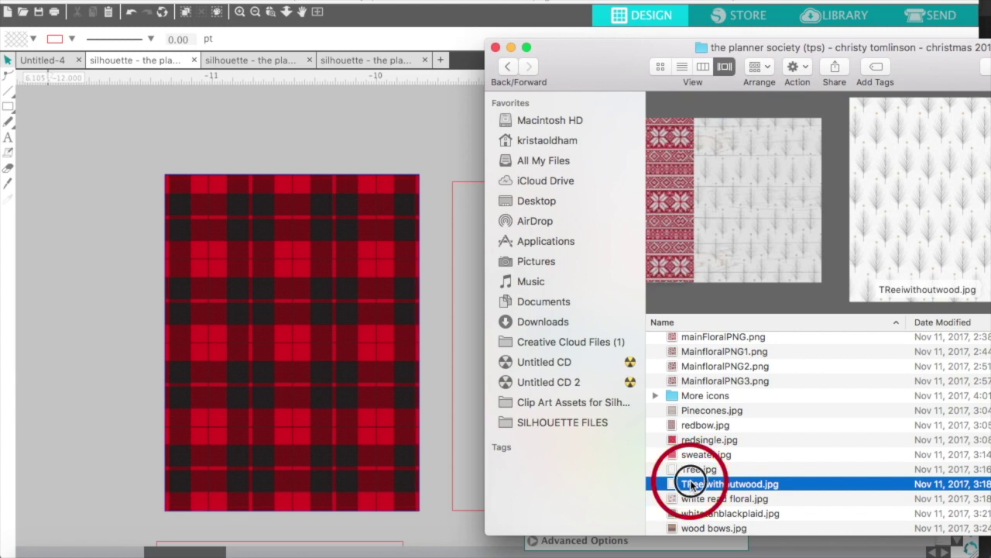
pyautogui.moveTo(692, 484); pyautogui.dragTo(368, 286)
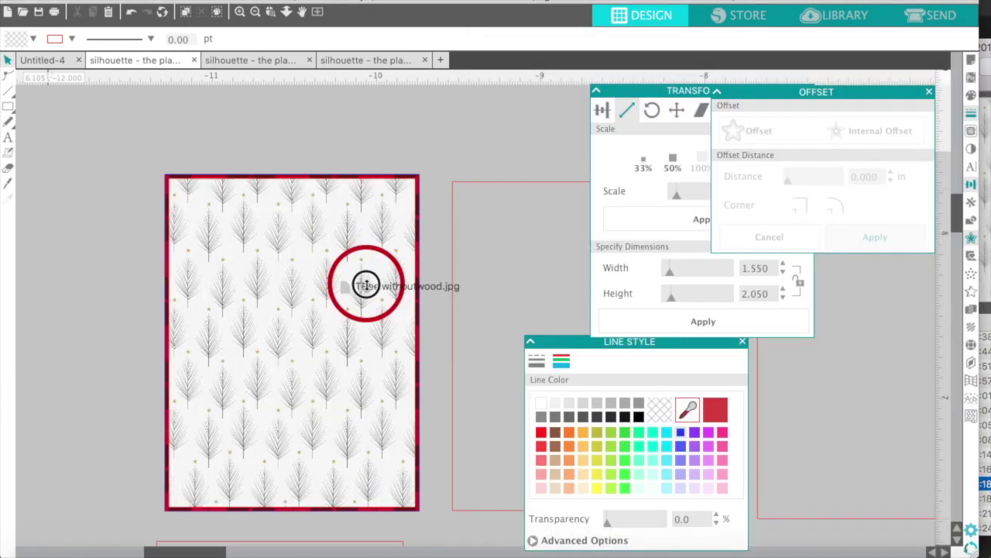
pyautogui.click(331, 194)
pyautogui.click(324, 179)
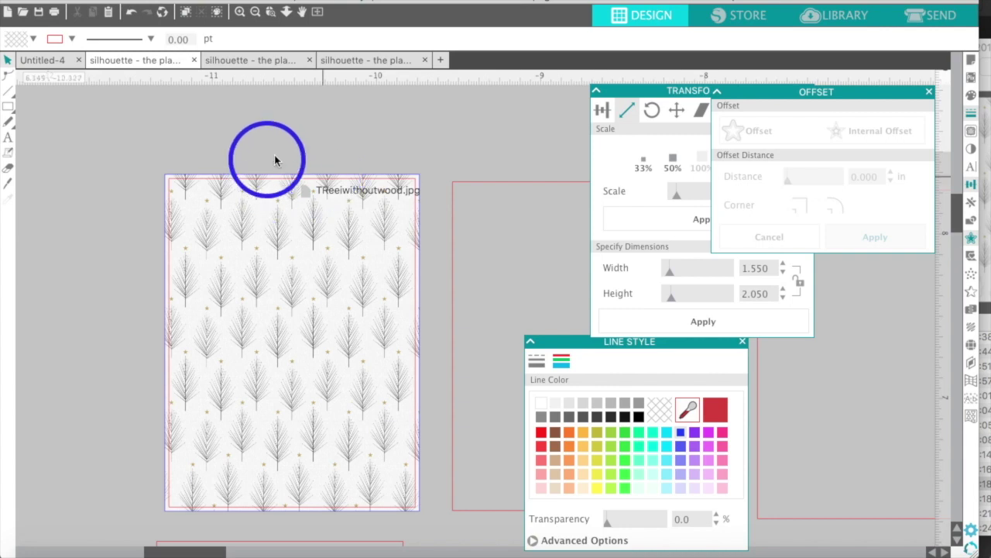
pyautogui.click(239, 12)
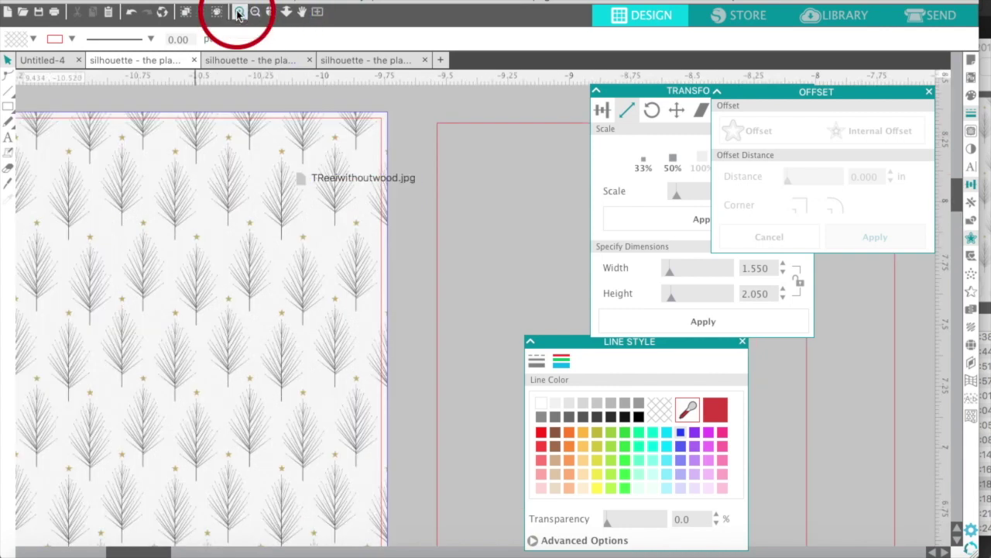
pyautogui.click(239, 12)
pyautogui.click(277, 183)
pyautogui.scroll(3, 277, 183)
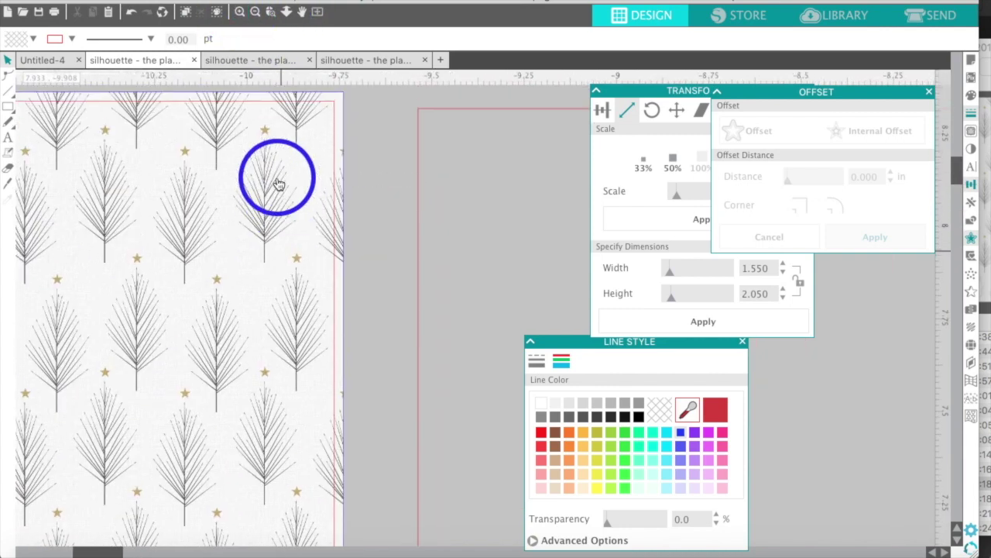
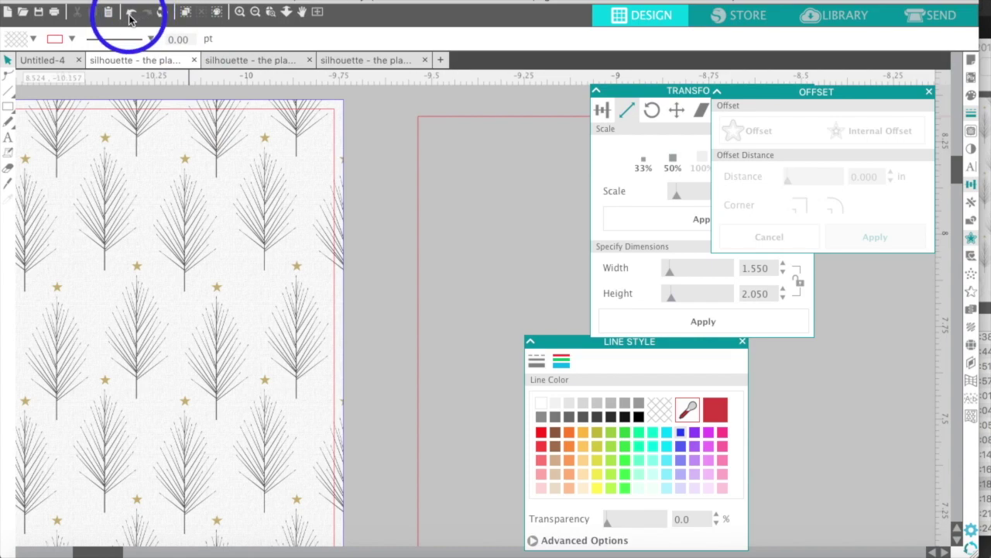
# Switch to Finder and fill the tree-patterned blue offset box with the buffulo Plaid.jpg pattern out to its blue outline
pyautogui.click(253, 14)
pyautogui.click(253, 14)
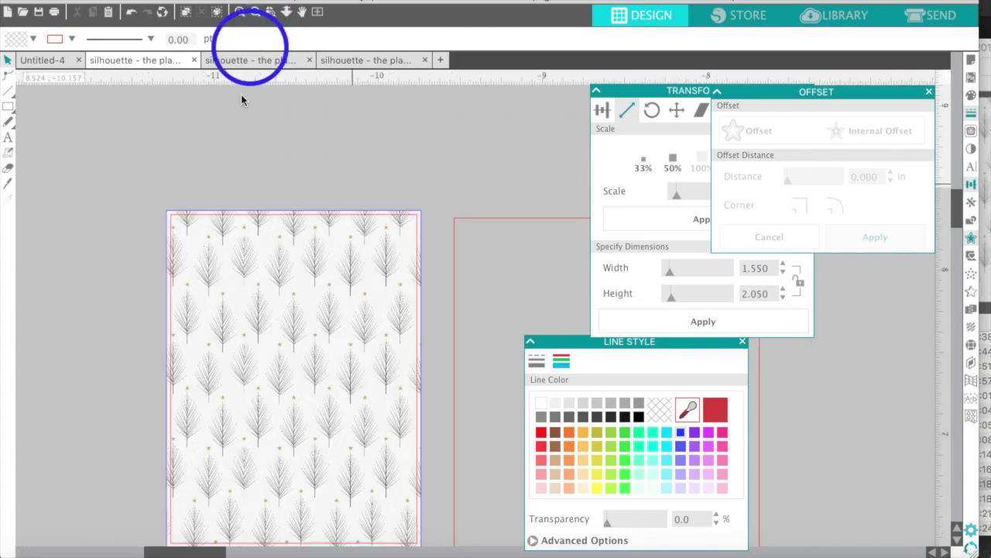
pyautogui.scroll(-5, 216, 172)
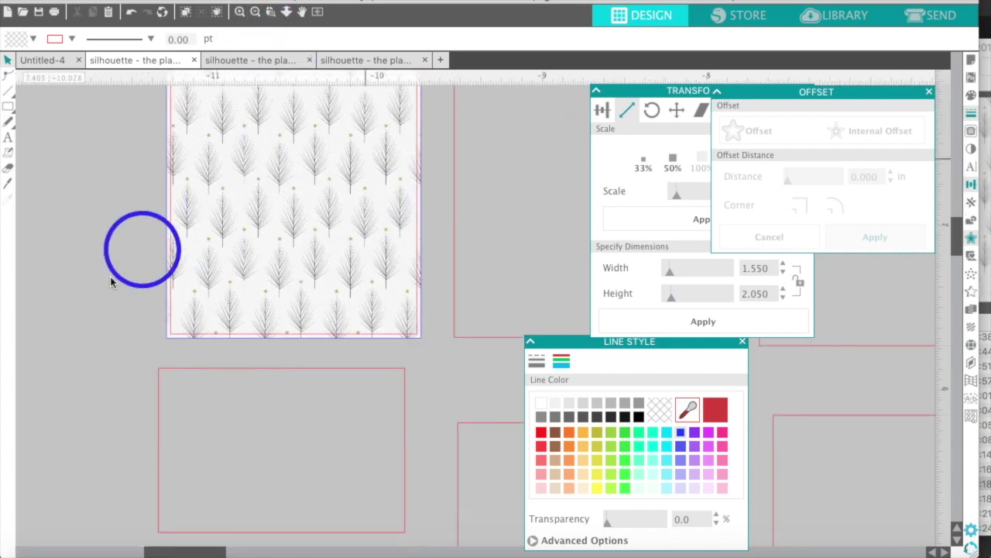
pyautogui.click(29, 548)
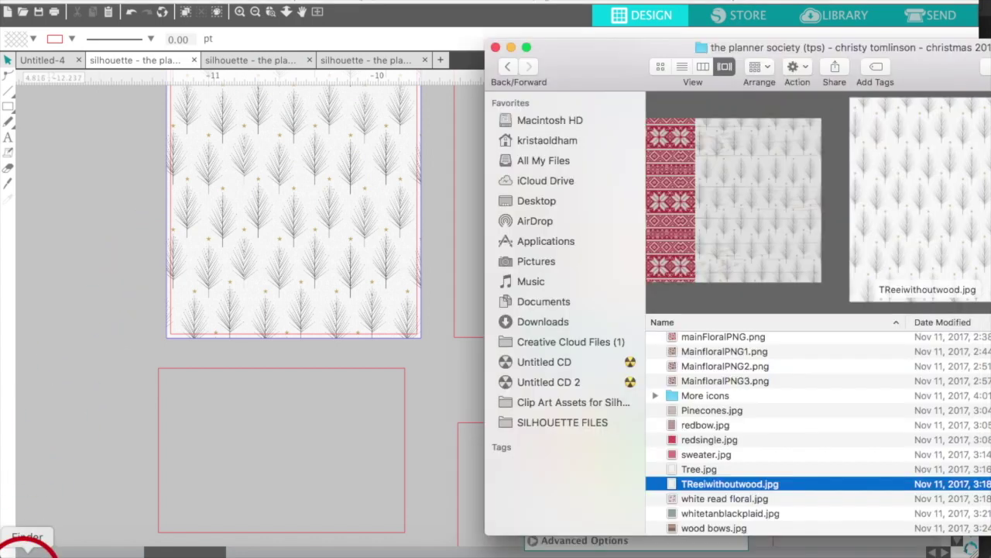
pyautogui.scroll(10, 744, 449)
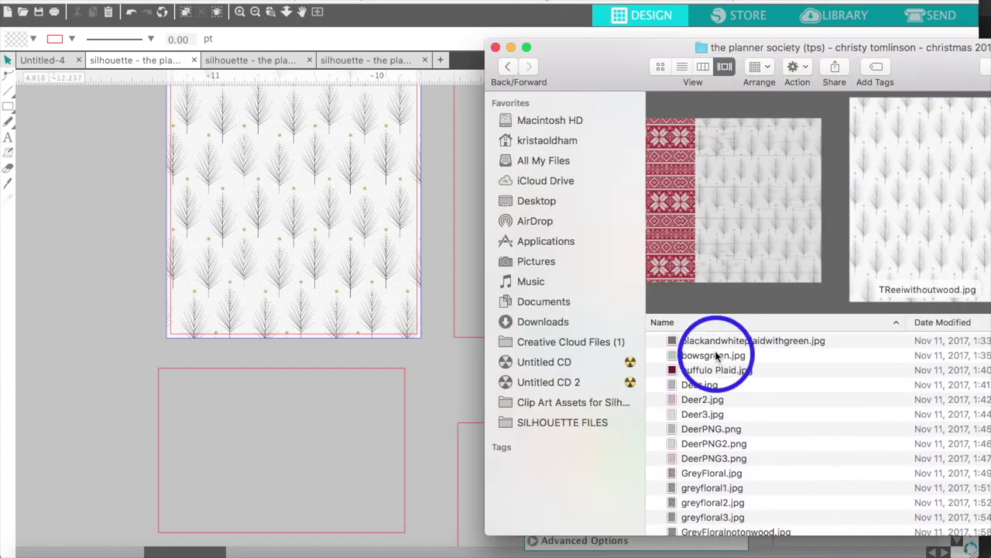
pyautogui.moveTo(712, 372); pyautogui.dragTo(285, 245)
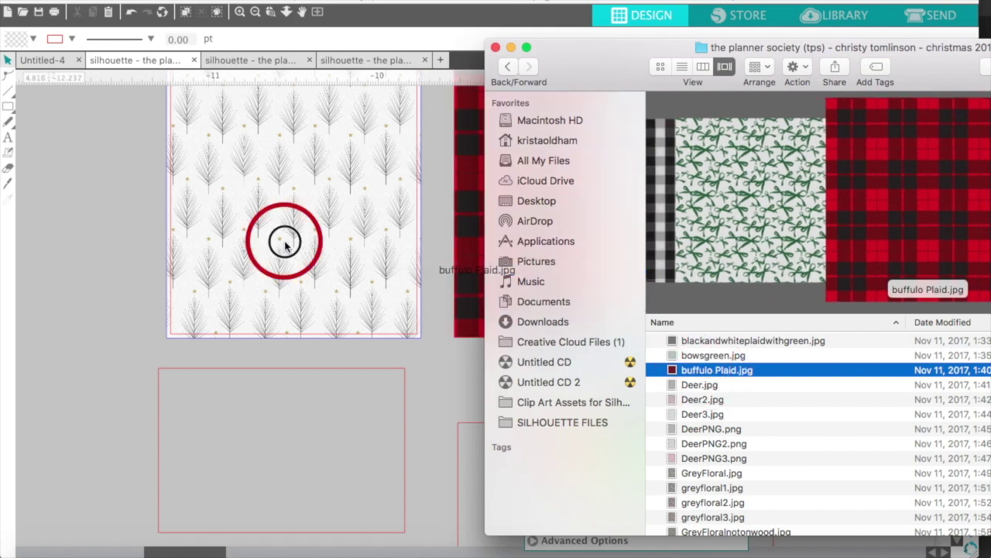
pyautogui.click(285, 244)
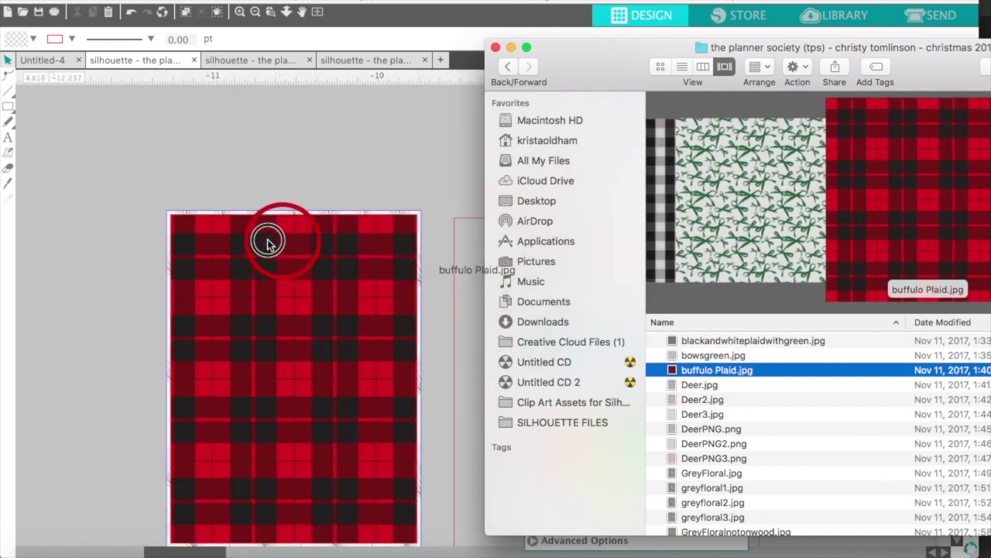
pyautogui.click(260, 228)
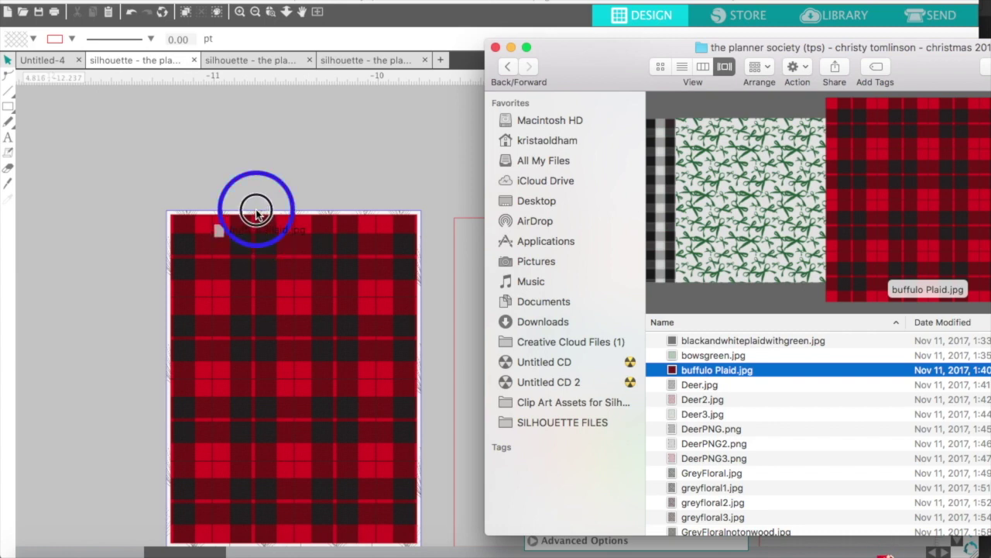
pyautogui.click(57, 221)
# Add a 0.025 in offset with sharp corners around the box below the plaid one and color the offset's outline blue
pyautogui.scroll(-5, 126, 333)
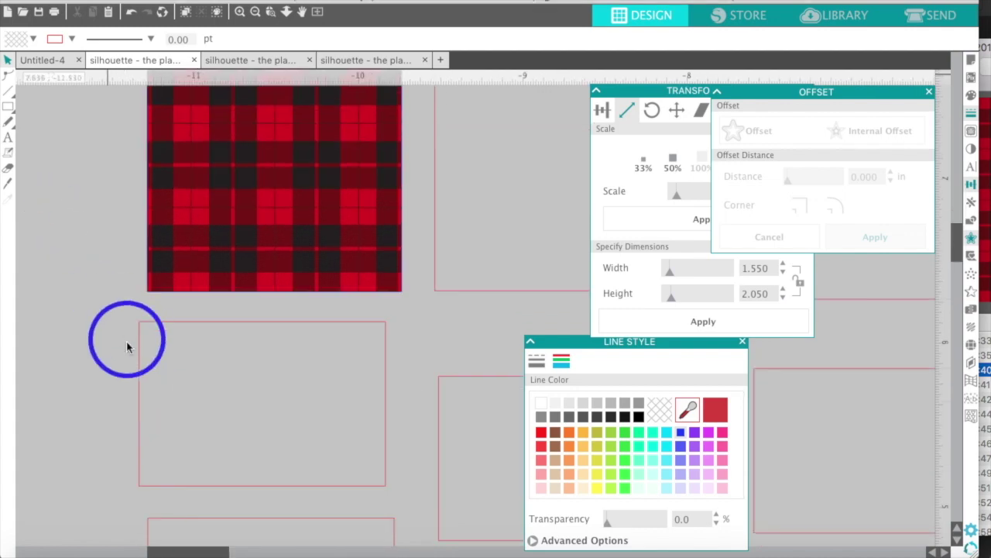
pyautogui.scroll(-2, 127, 346)
pyautogui.click(141, 395)
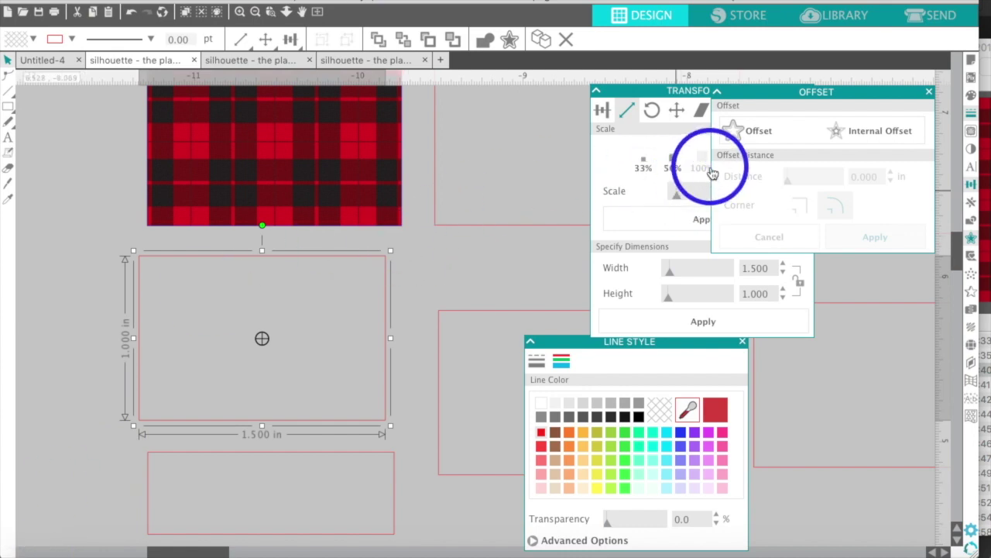
pyautogui.click(736, 130)
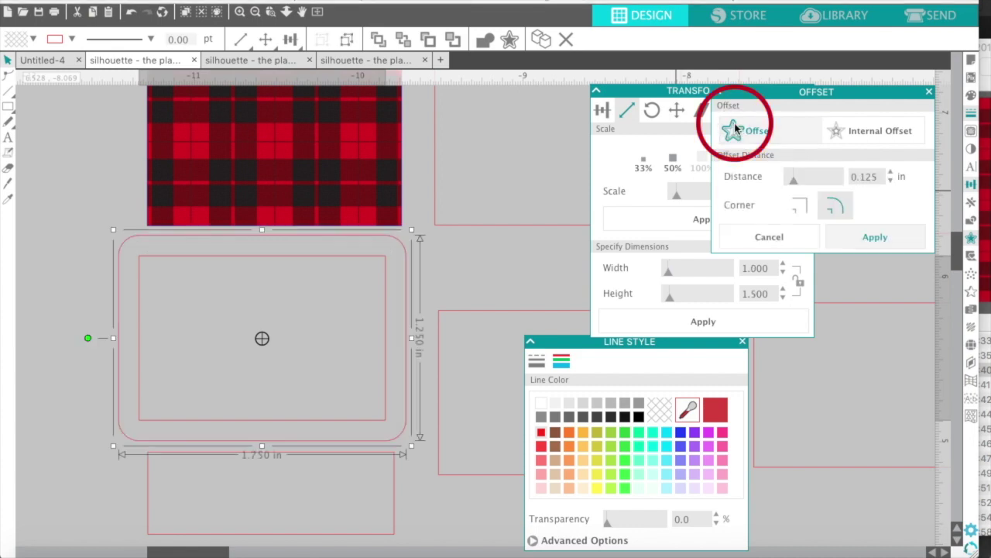
pyautogui.click(803, 203)
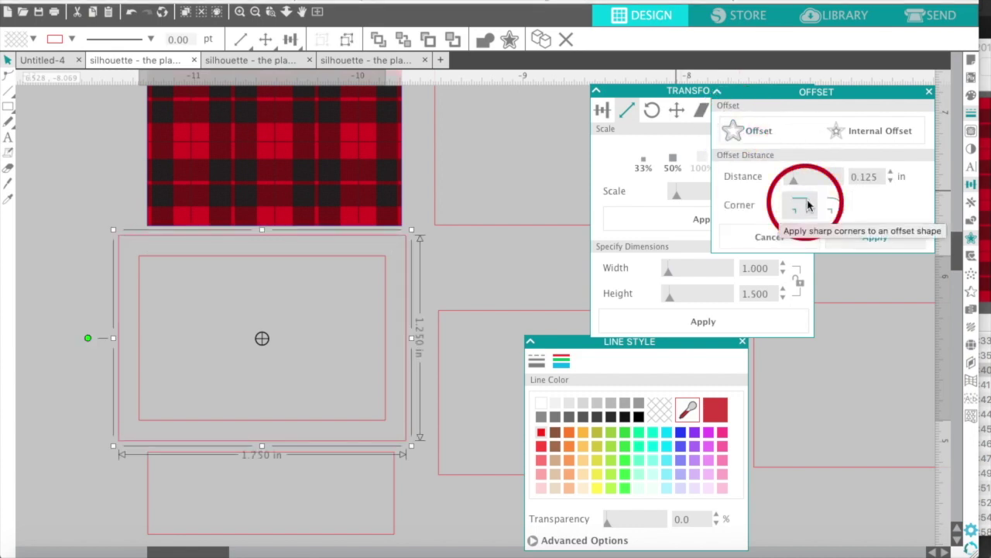
pyautogui.click(854, 187)
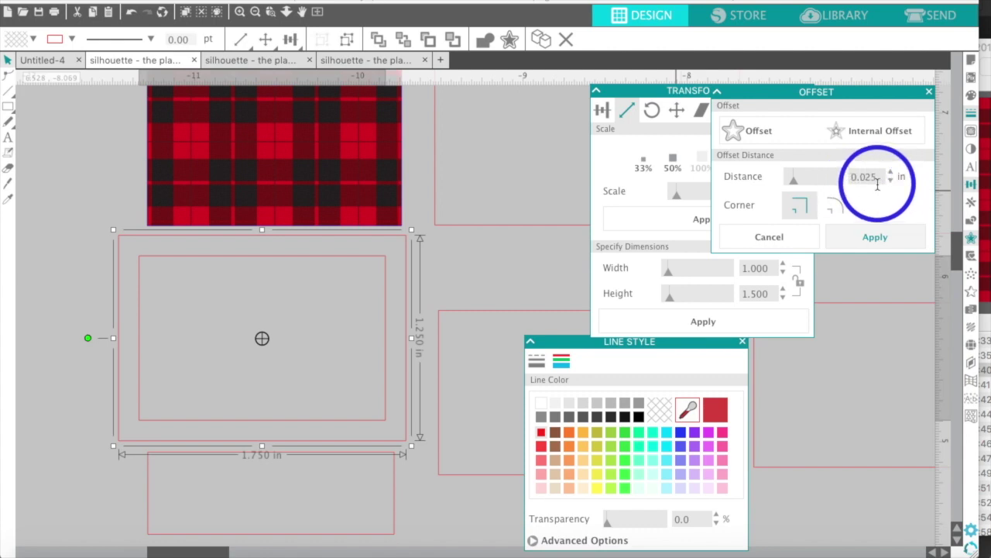
pyautogui.press('Return')
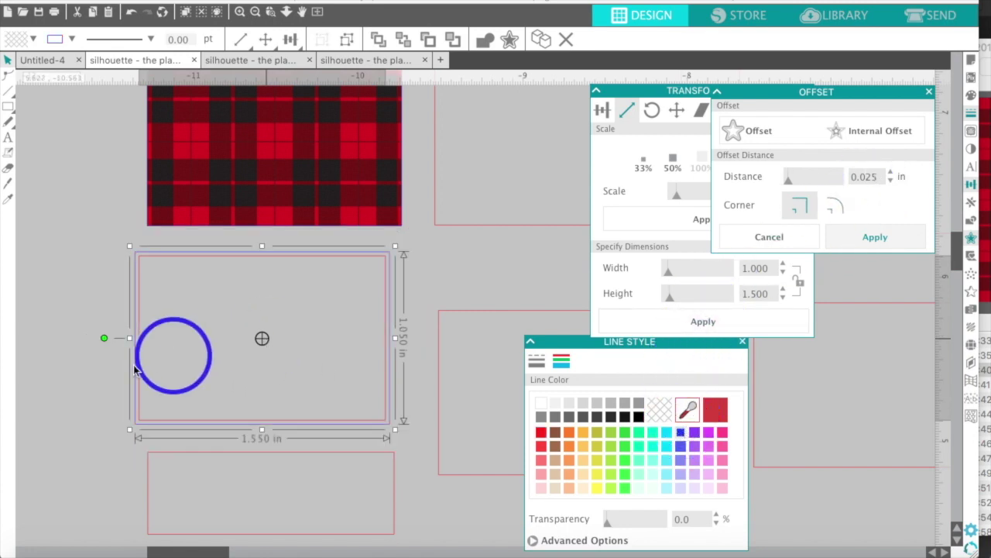
# Offset the 1.500 by 0.500 in box by 0.025 in with sharp corners and color the new outline blue
pyautogui.scroll(-3, 77, 376)
pyautogui.scroll(-1, 77, 373)
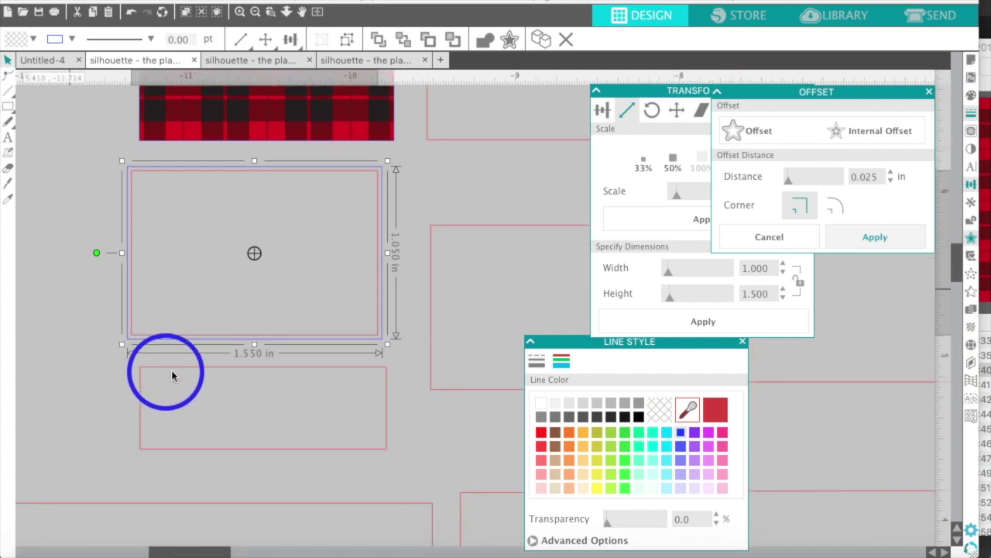
pyautogui.click(189, 365)
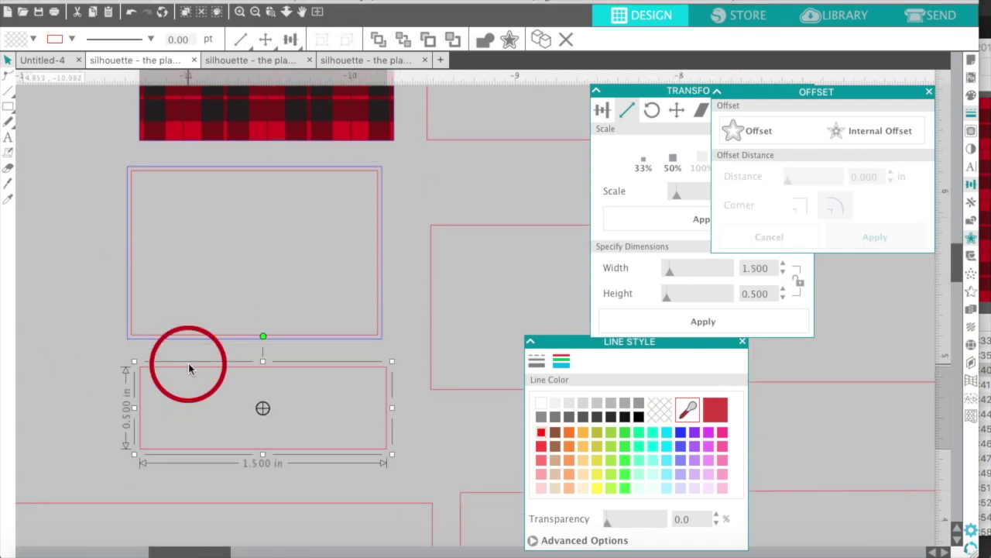
pyautogui.click(752, 128)
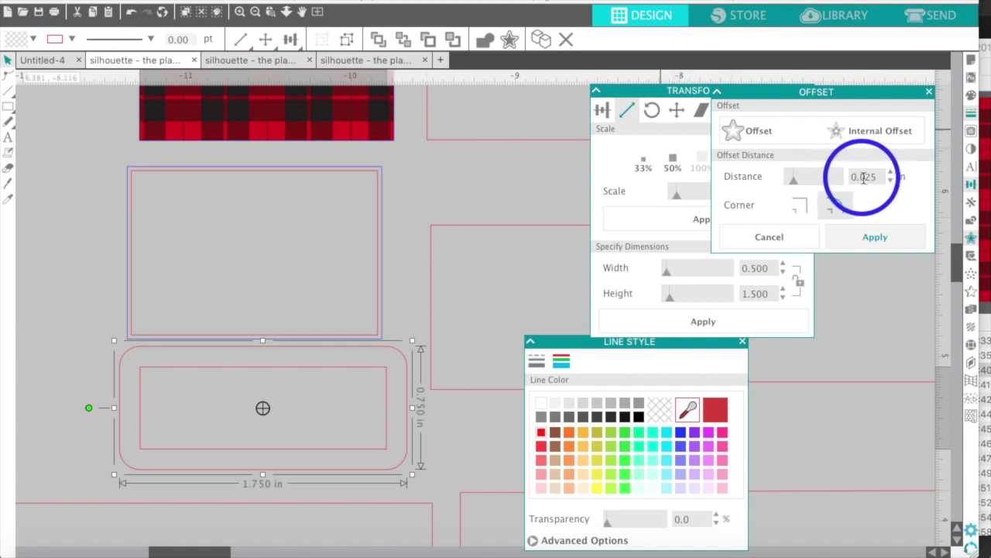
pyautogui.click(805, 213)
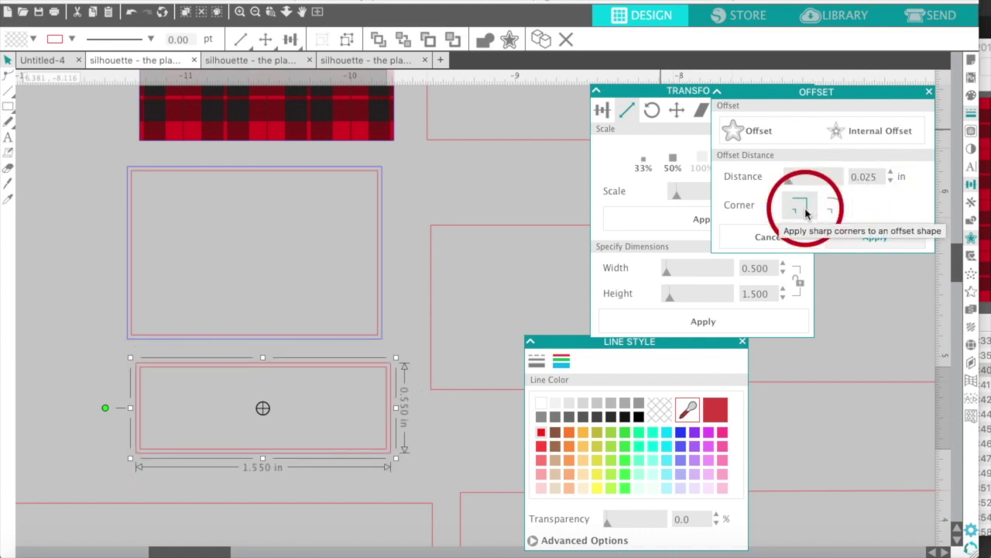
pyautogui.click(842, 239)
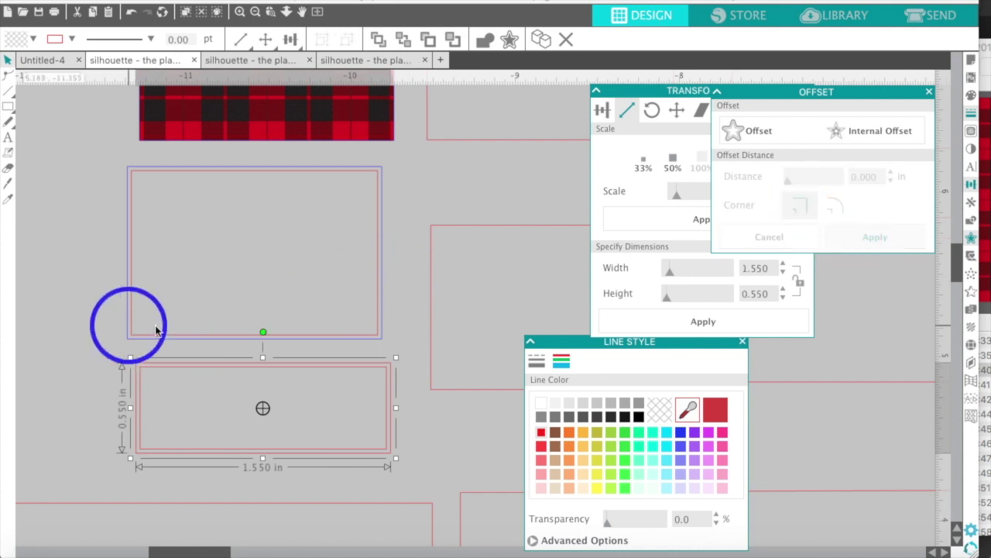
pyautogui.click(680, 431)
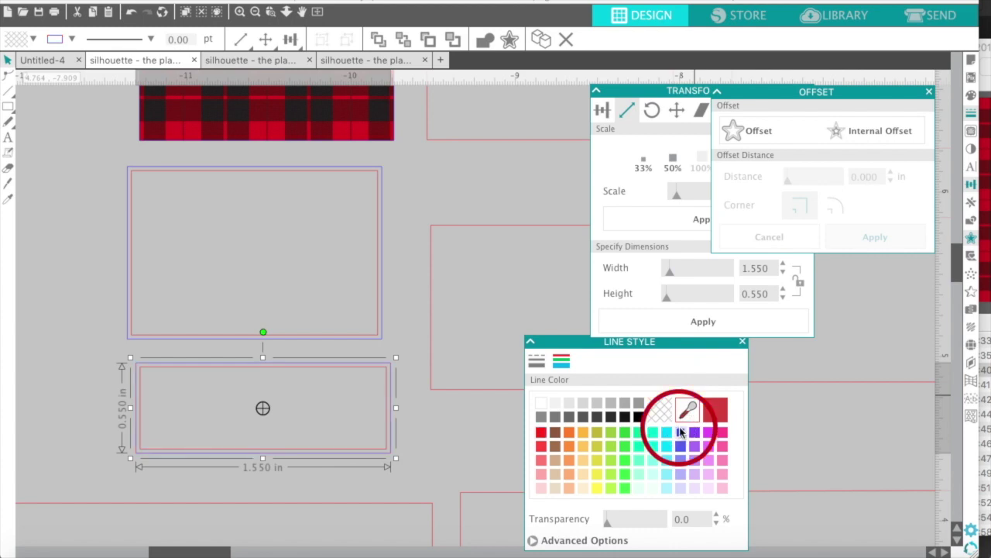
# Give the long 4.500 by 0.500 in strip a sharp-cornered 0.025 in offset with a blue outline, and deselect it
pyautogui.scroll(-5, 58, 288)
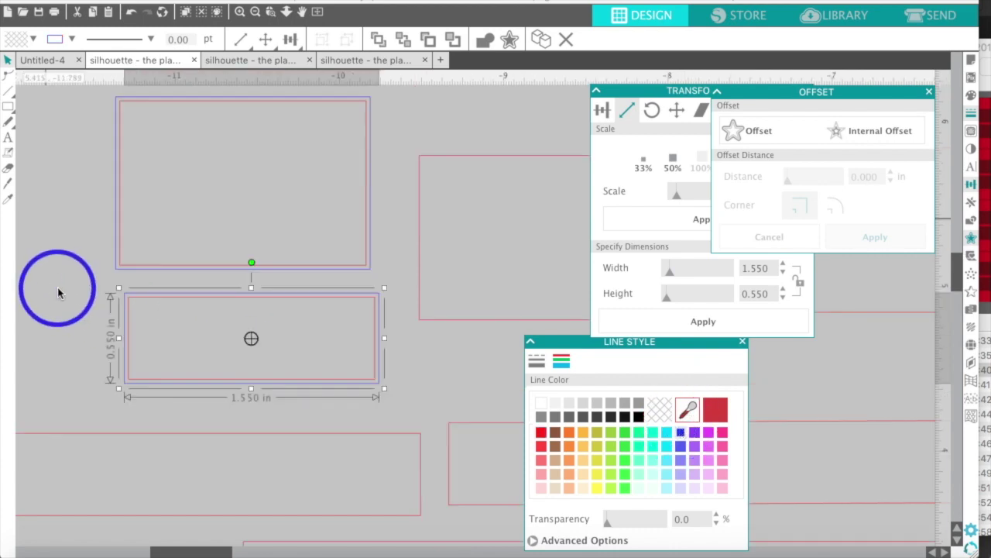
pyautogui.scroll(-2, 57, 287)
pyautogui.hscroll(-5, 58, 287)
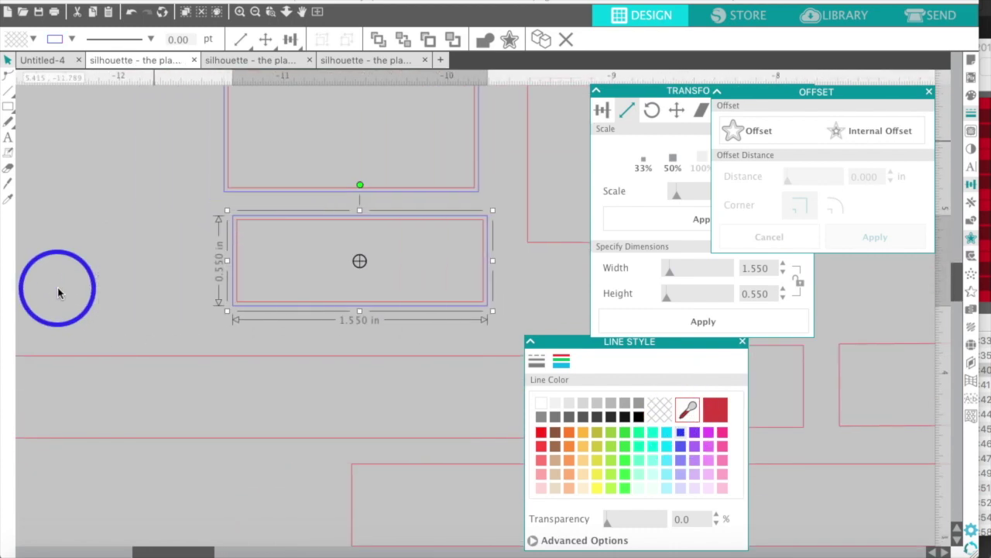
pyautogui.click(80, 358)
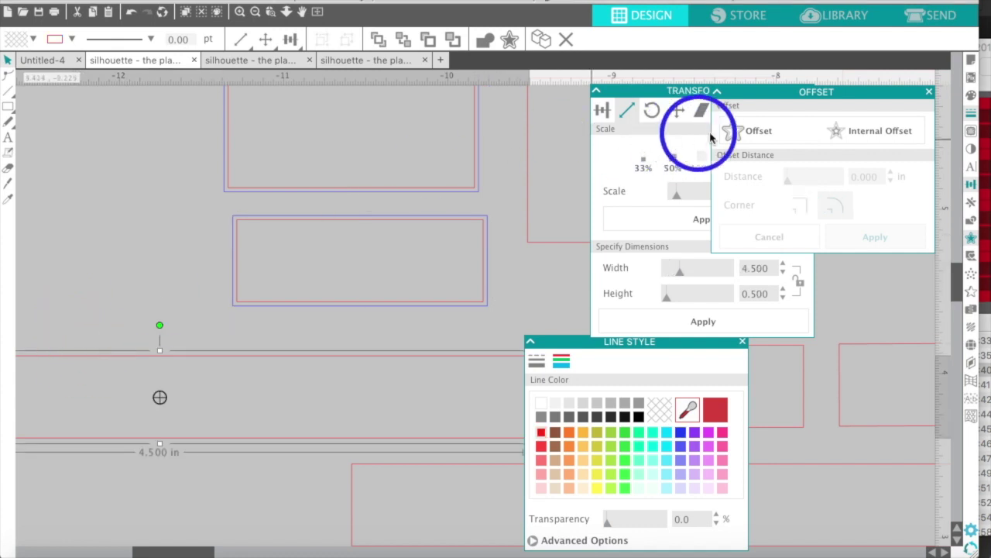
pyautogui.click(734, 130)
pyautogui.click(869, 176)
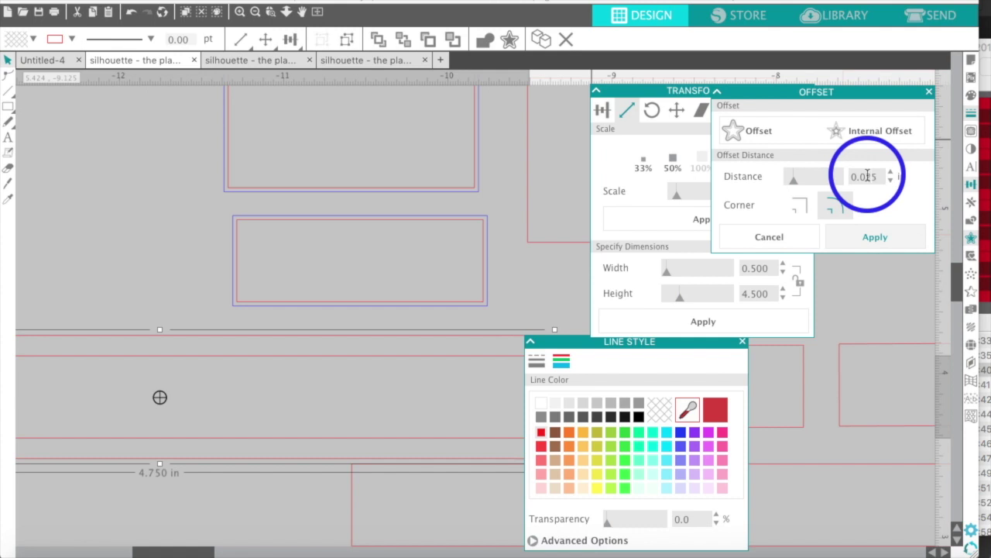
pyautogui.click(803, 204)
pyautogui.click(862, 240)
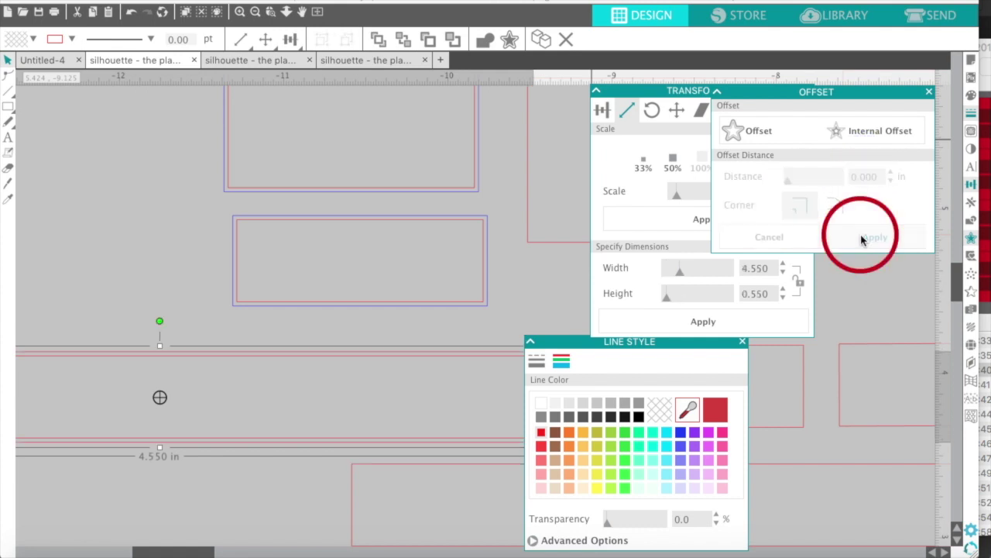
pyautogui.click(680, 436)
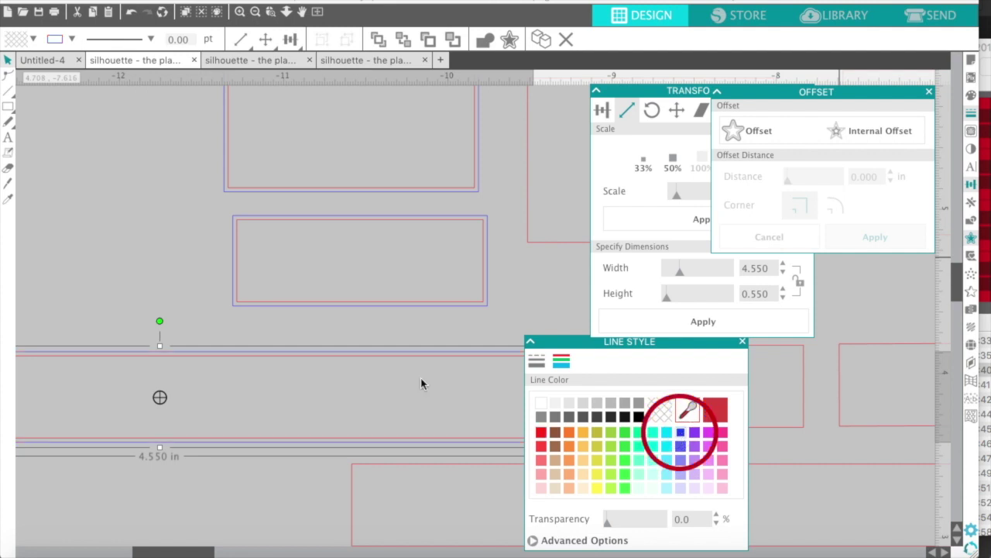
pyautogui.click(182, 274)
# Add a 0.025 in sharp-cornered offset around the leftmost 0.500 by 1.500 in flag and color the offset's outline blue
pyautogui.scroll(-3, 180, 269)
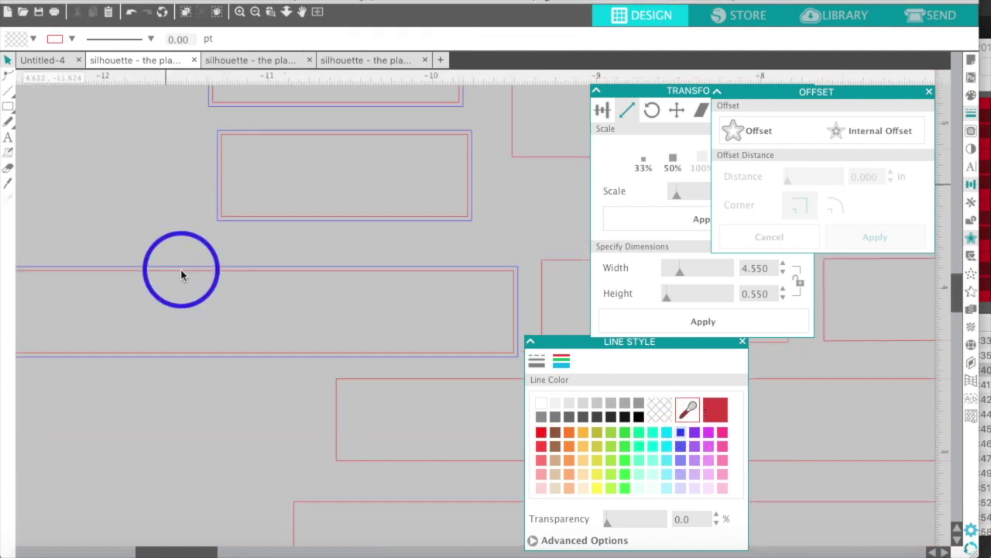
pyautogui.scroll(-5, 181, 269)
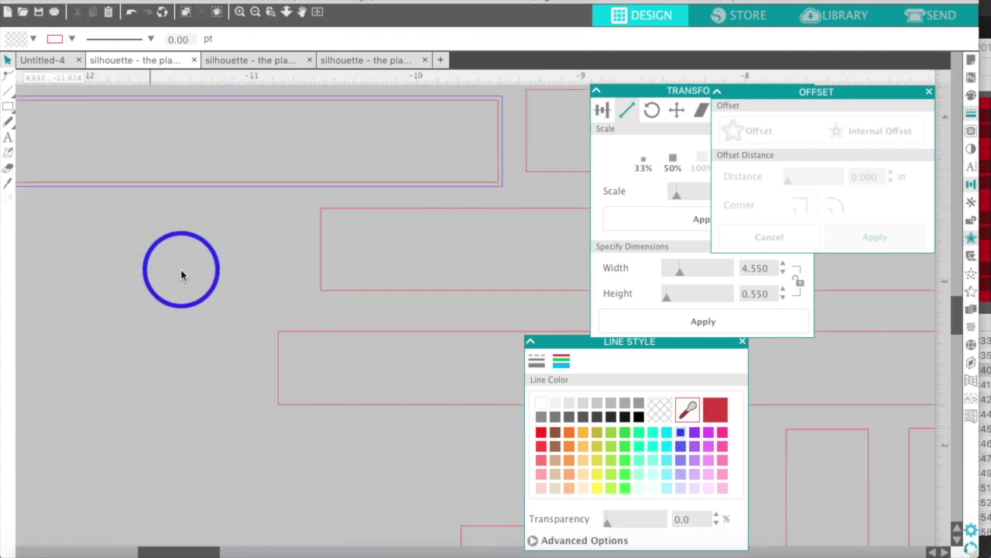
pyautogui.click(254, 12)
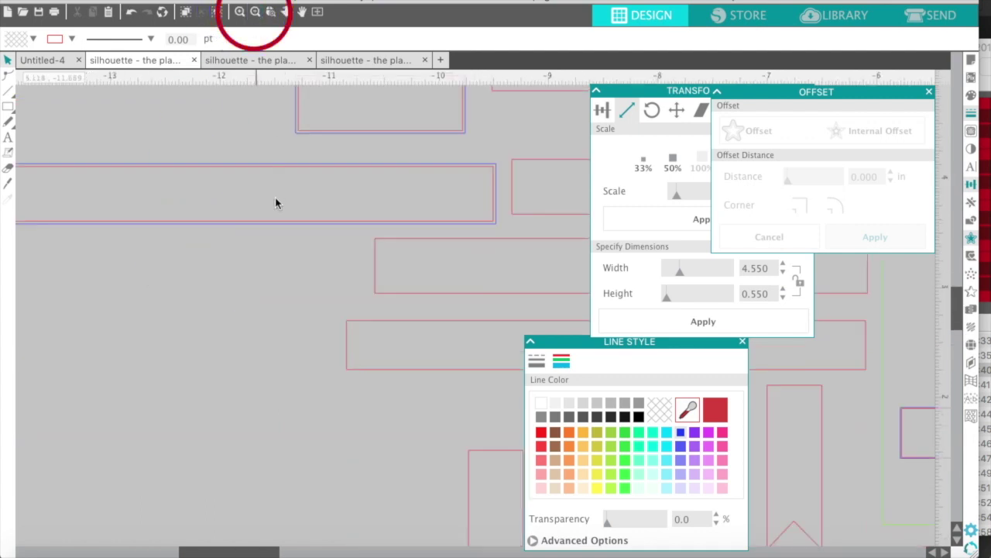
pyautogui.scroll(-5, 275, 203)
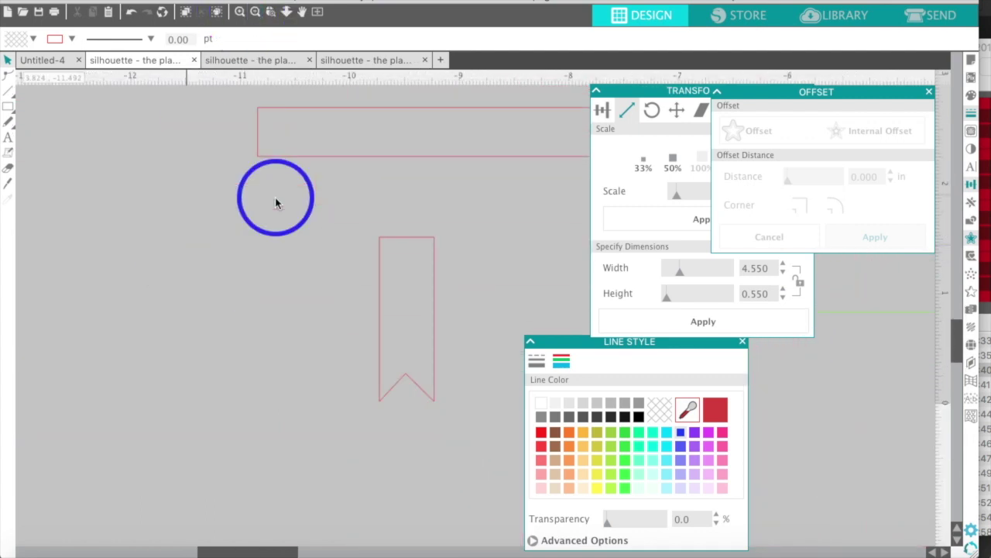
pyautogui.scroll(-3, 275, 202)
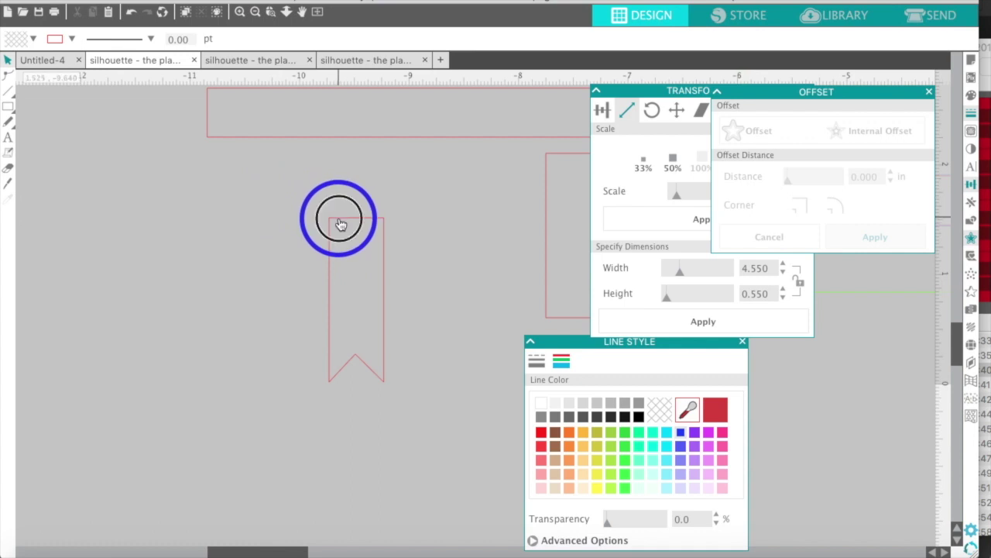
pyautogui.click(339, 224)
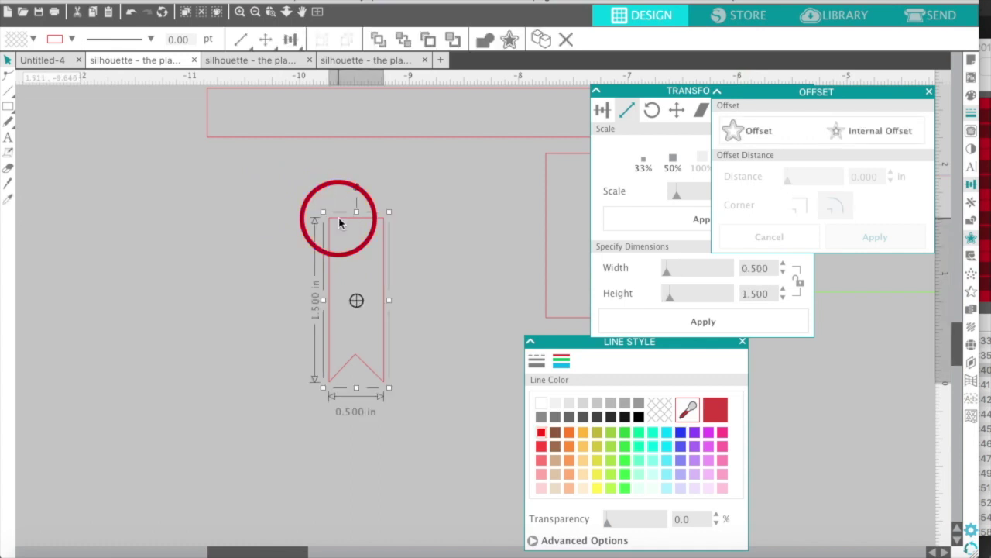
pyautogui.click(738, 130)
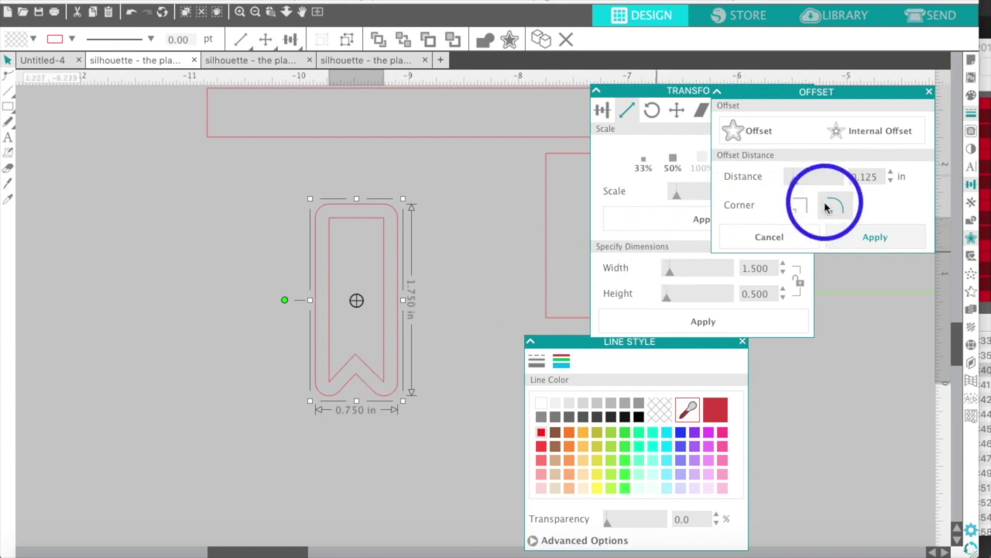
pyautogui.click(800, 206)
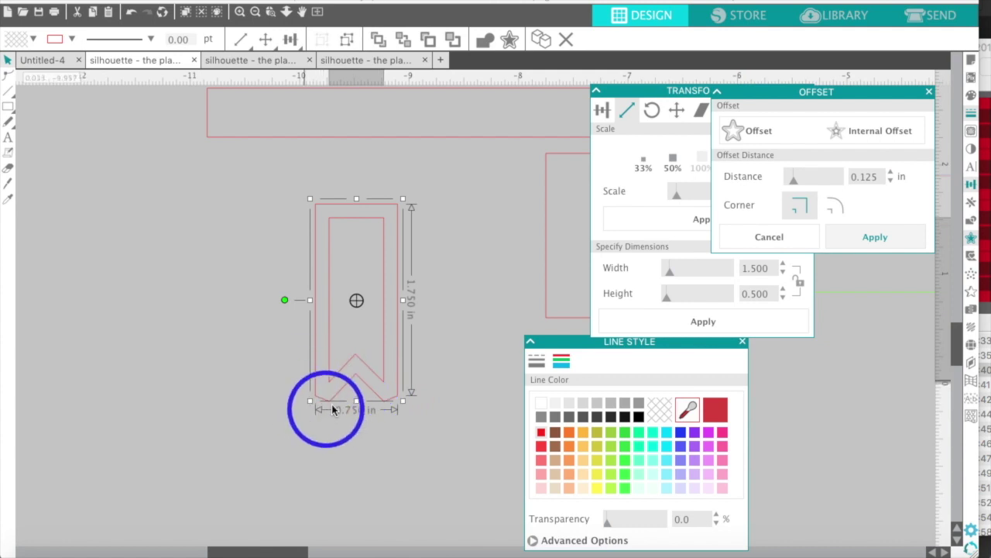
pyautogui.click(865, 178)
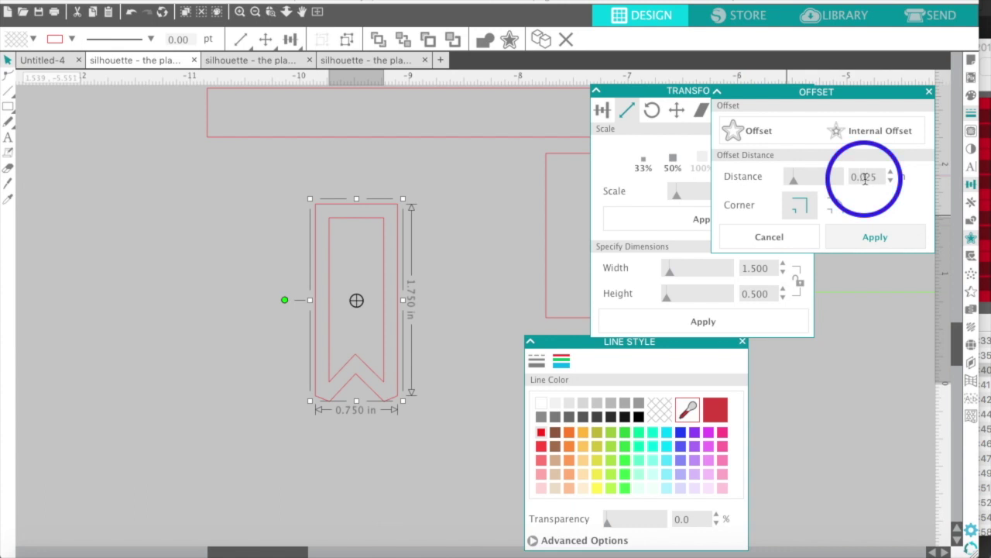
pyautogui.click(869, 234)
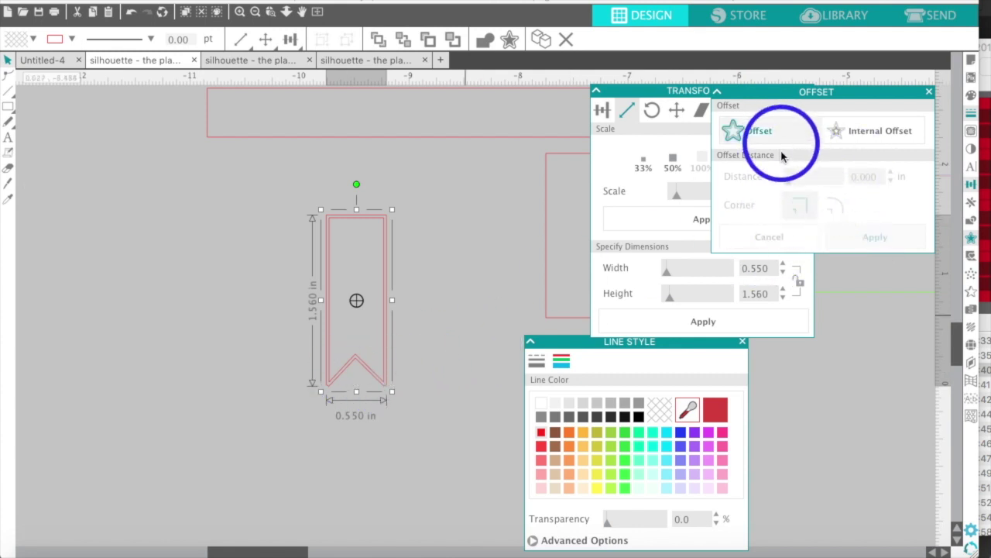
pyautogui.click(680, 431)
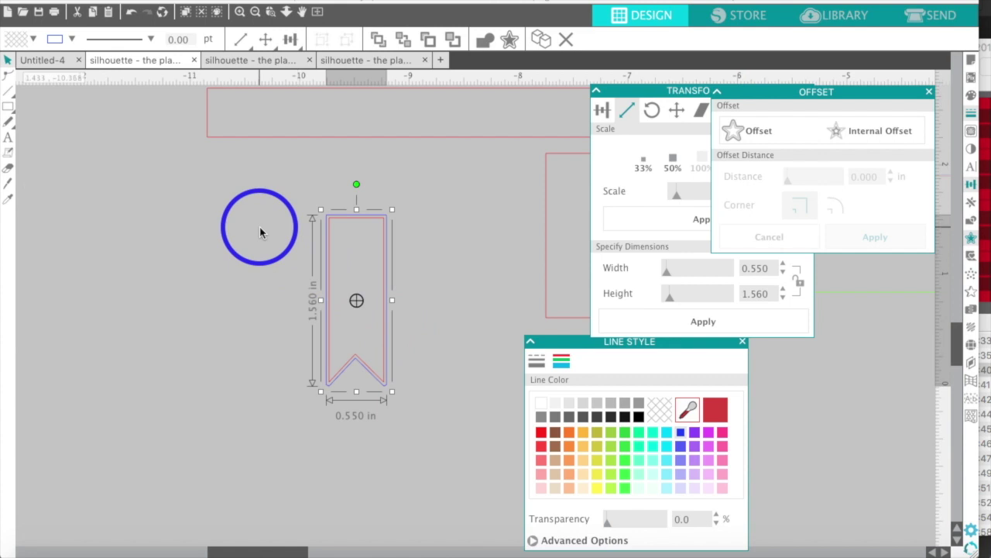
# Switch to Finder and fill the long strip's blue offset with the TReeiwithoutwood.jpg pattern
pyautogui.scroll(5, 260, 226)
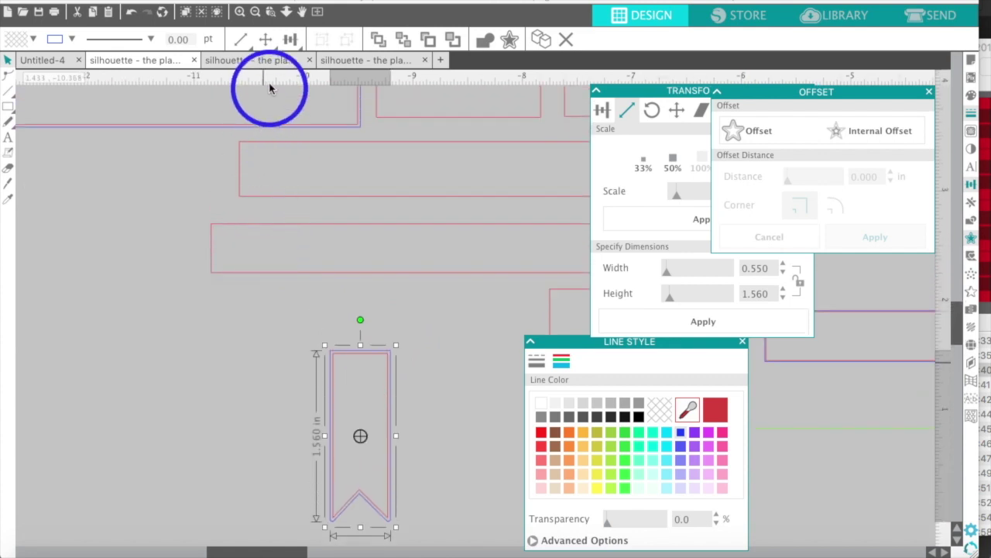
pyautogui.click(270, 12)
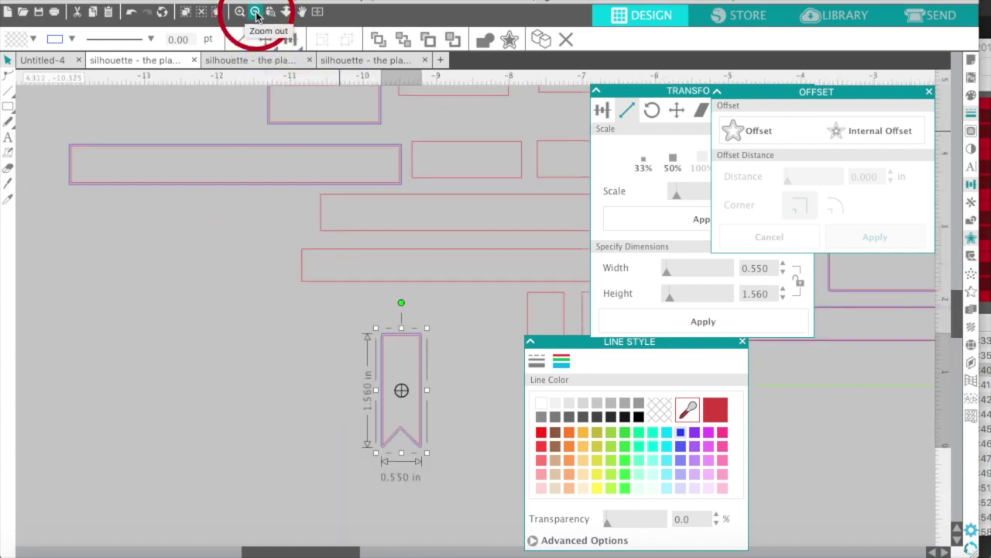
pyautogui.scroll(6, 234, 207)
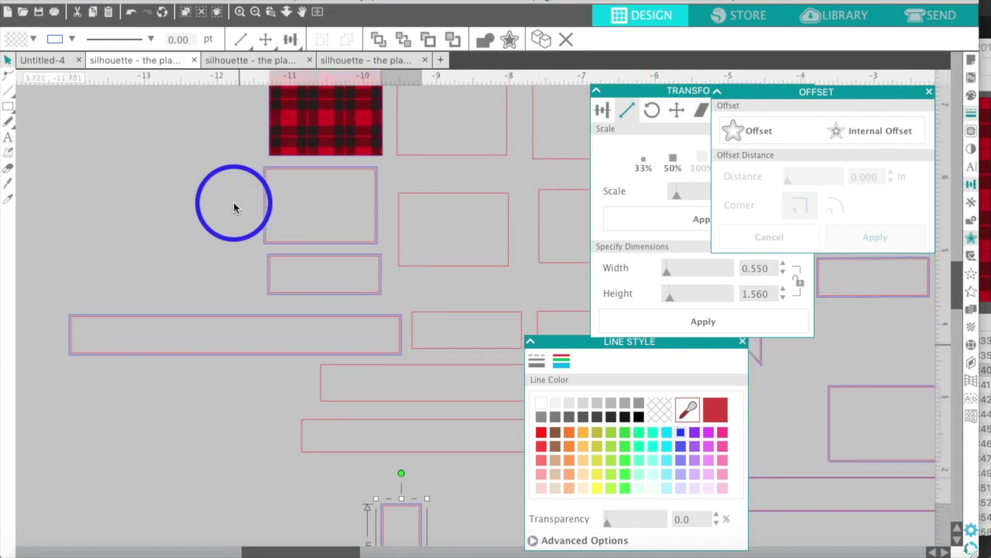
pyautogui.click(31, 547)
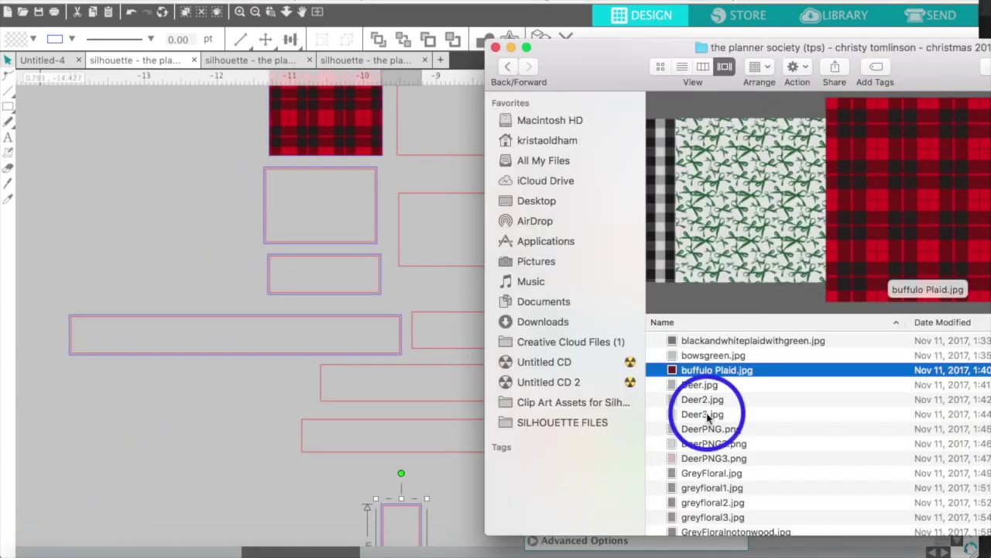
pyautogui.scroll(-10, 695, 429)
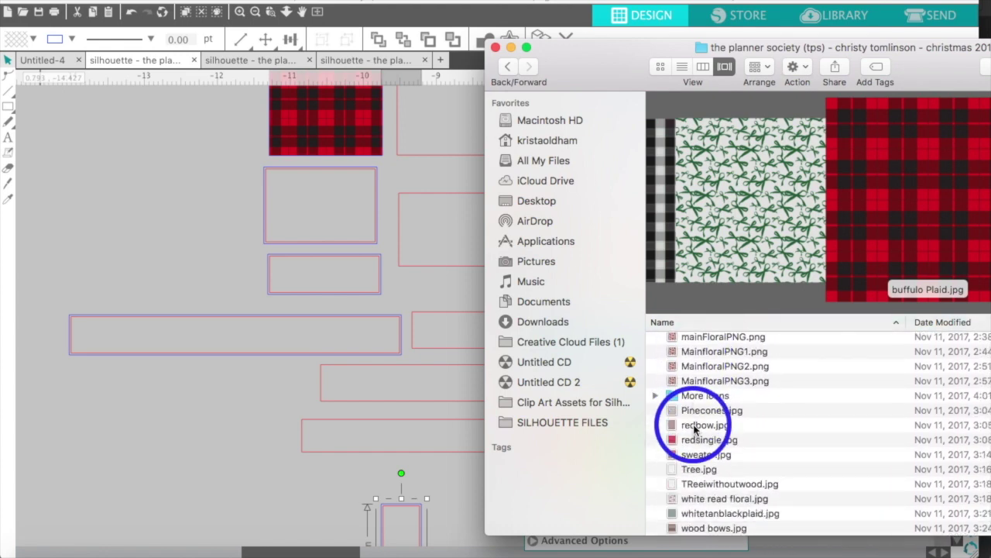
pyautogui.click(689, 485)
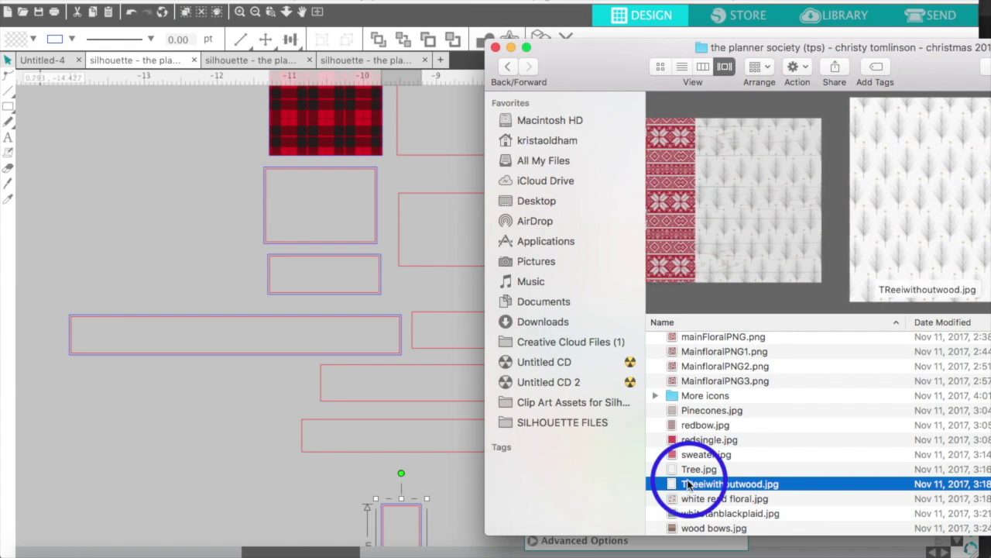
pyautogui.moveTo(673, 488); pyautogui.dragTo(136, 237)
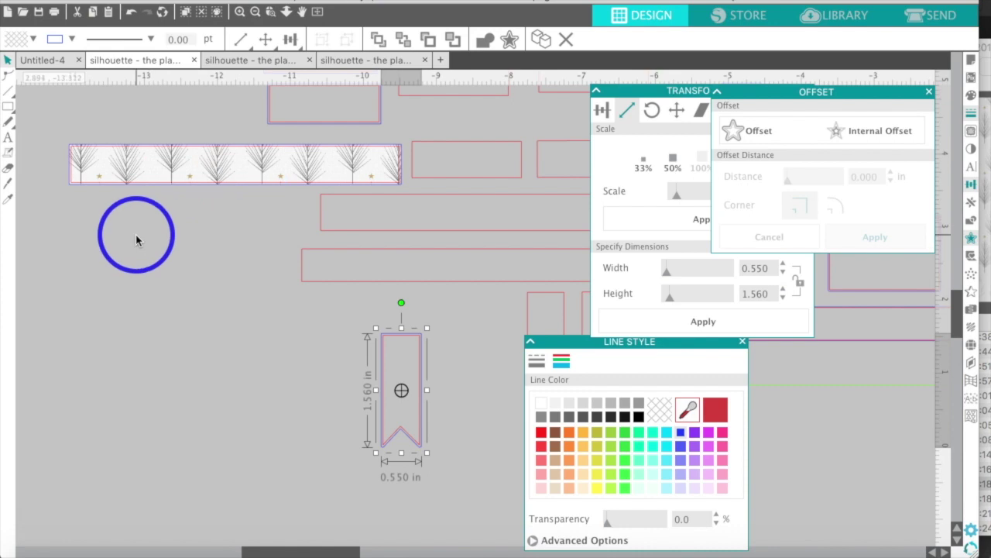
# Close the Offset and Transform settings to uncover the template shapes beside the sticker sheet
pyautogui.scroll(10, 135, 234)
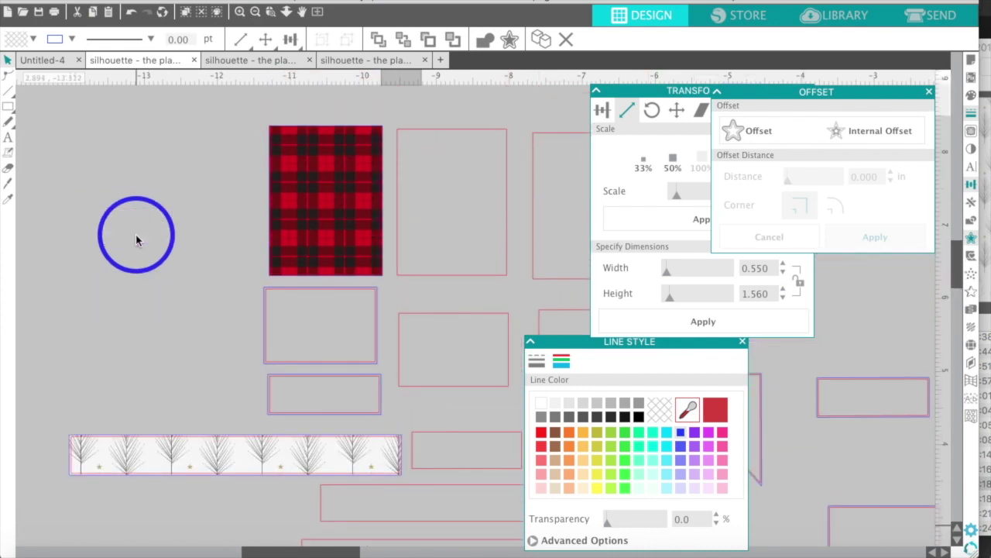
pyautogui.hscroll(3, 136, 234)
pyautogui.scroll(-1, 135, 234)
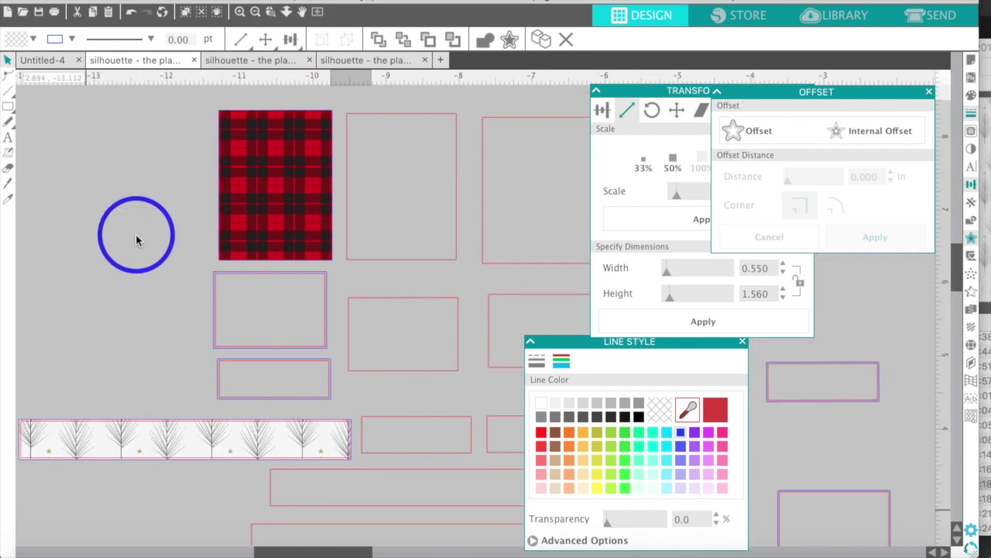
pyautogui.click(929, 92)
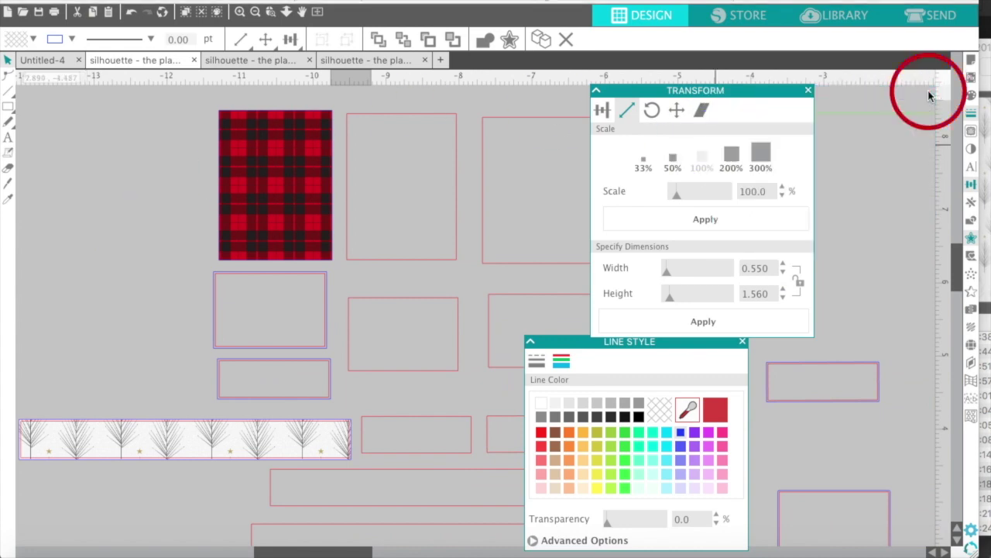
pyautogui.click(808, 90)
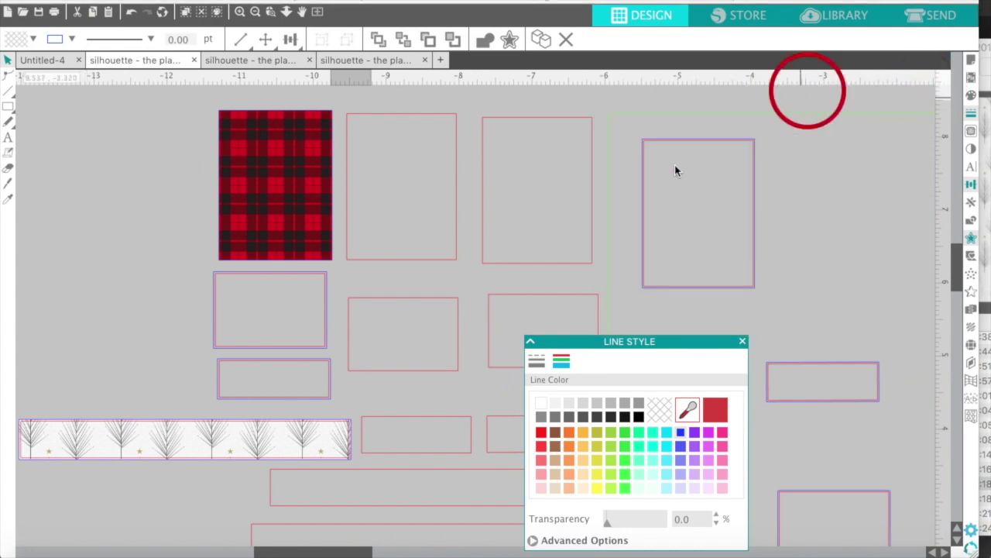
pyautogui.click(255, 13)
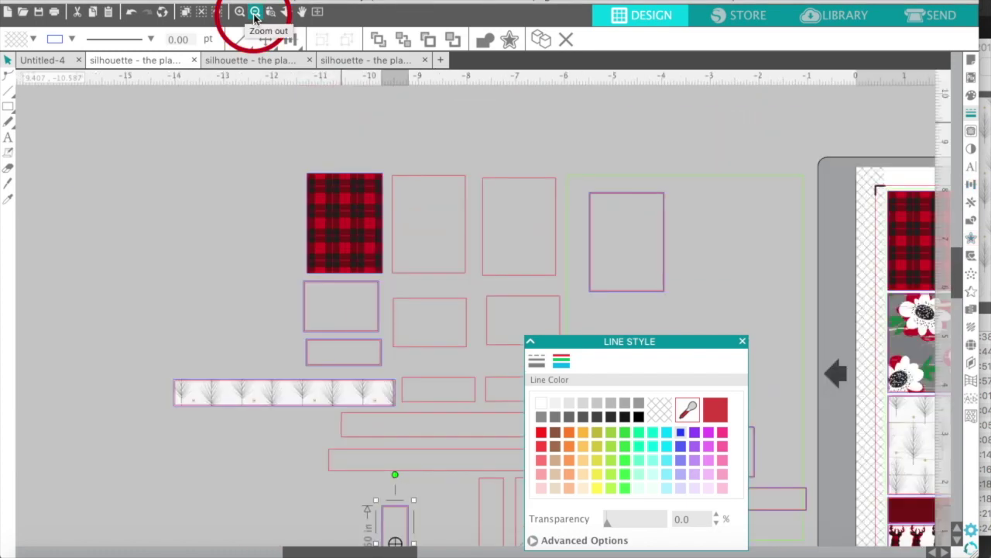
pyautogui.hscroll(10, 333, 177)
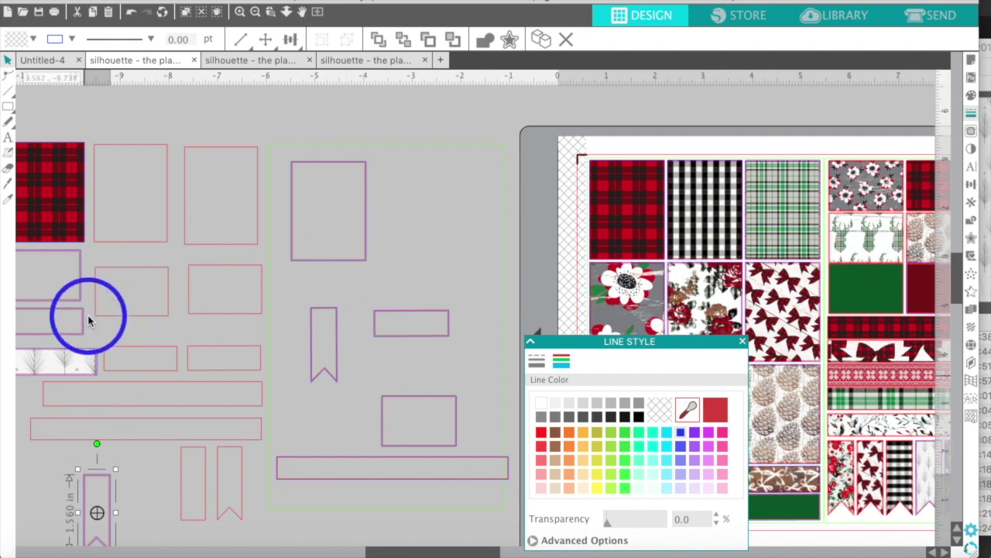
# Try to fill the blue offset box directly below the plaid one with GreyFloral.jpg from Finder, and undo the misplaced fill
pyautogui.click(55, 253)
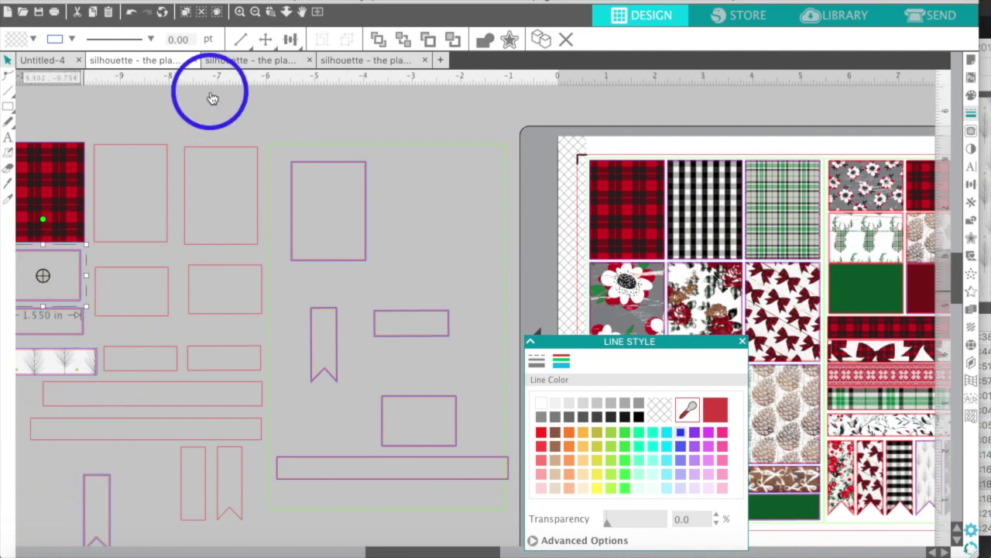
pyautogui.click(240, 13)
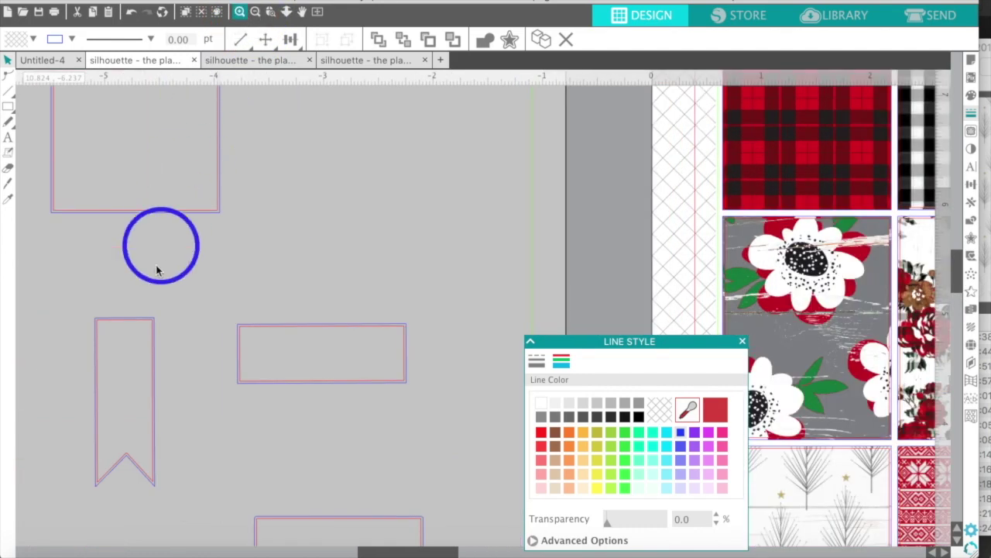
pyautogui.hscroll(-5, 156, 267)
pyautogui.hscroll(-10, 155, 270)
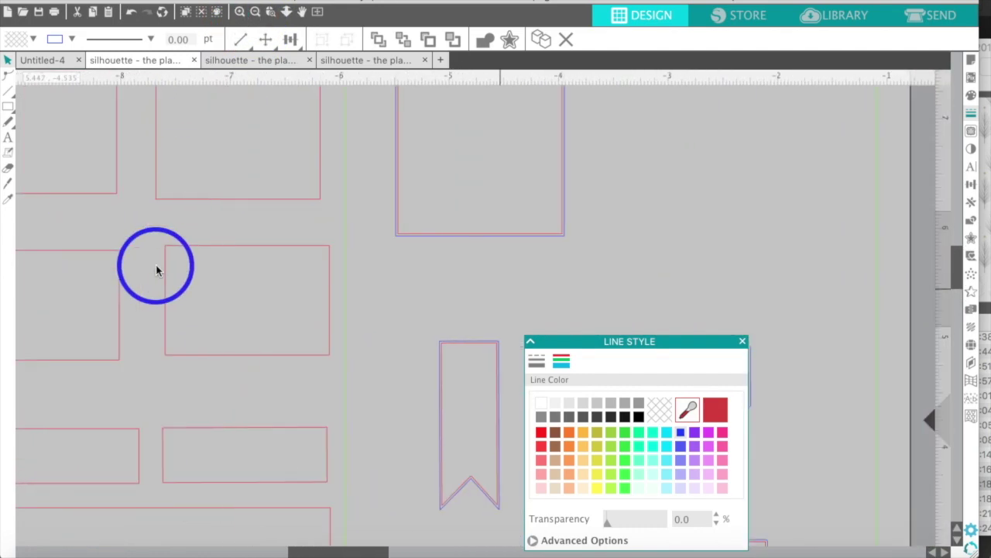
pyautogui.hscroll(-8, 152, 264)
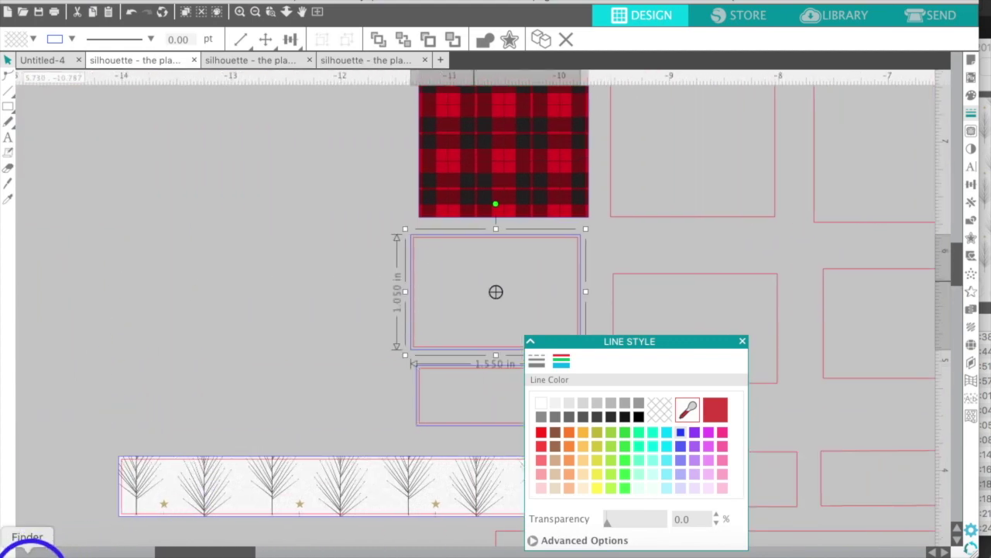
pyautogui.click(31, 549)
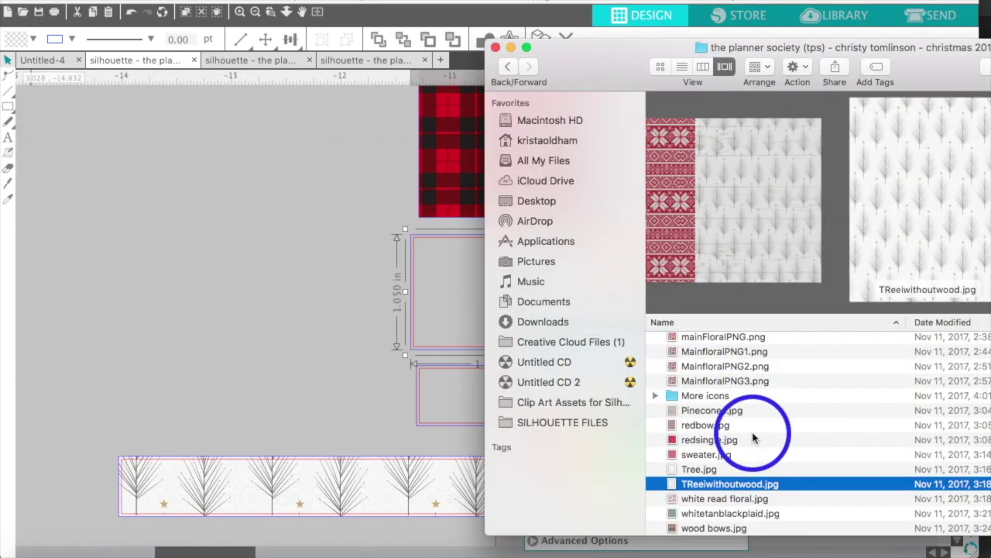
pyautogui.scroll(10, 743, 406)
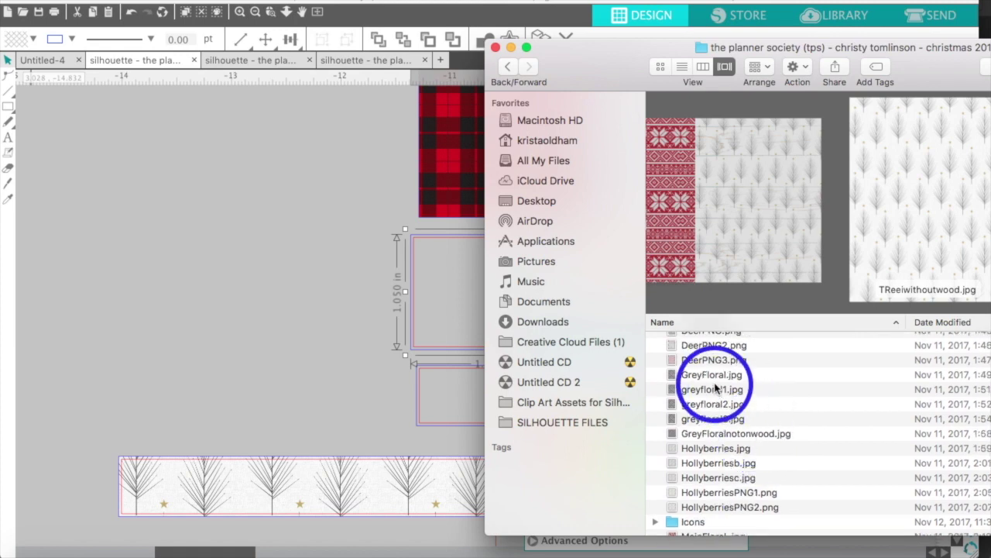
pyautogui.click(712, 375)
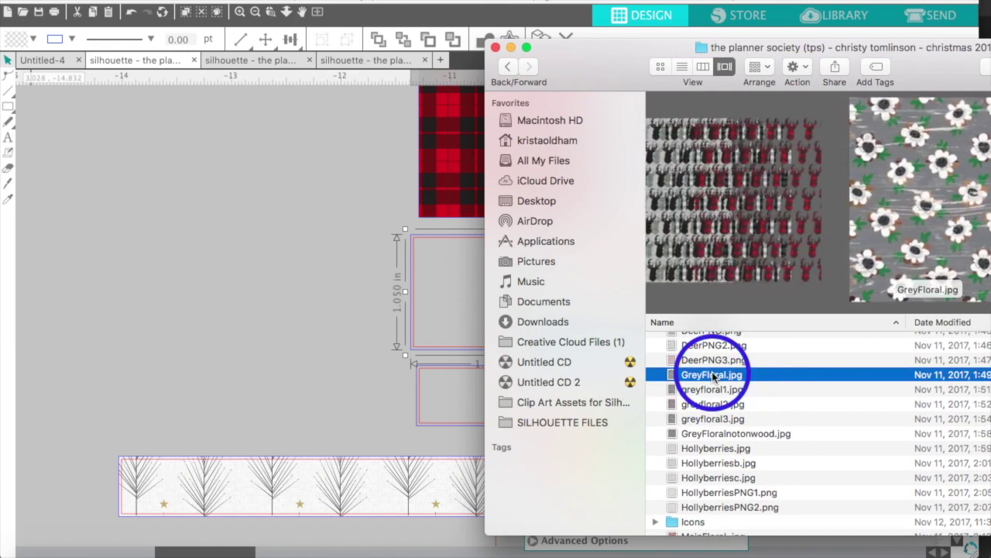
pyautogui.moveTo(714, 376); pyautogui.dragTo(420, 236)
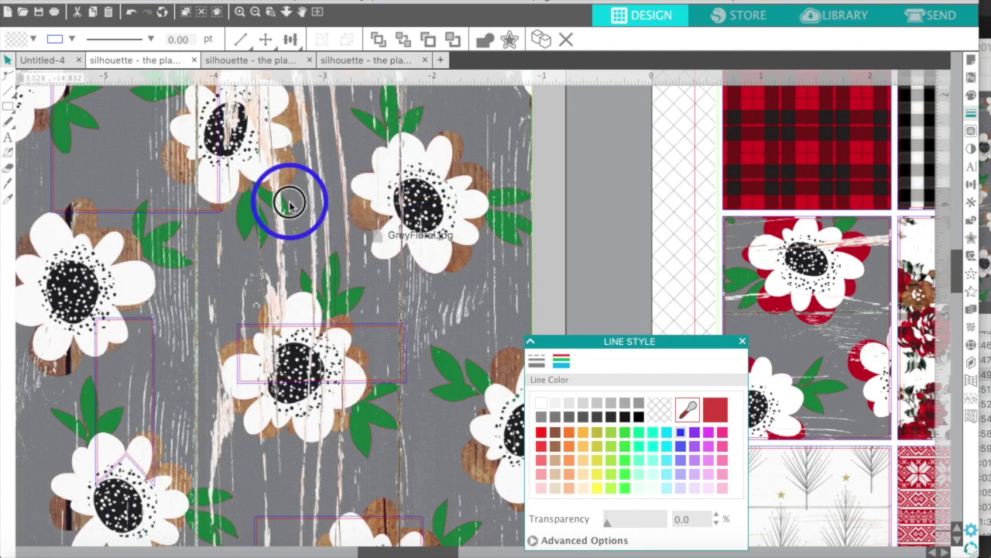
pyautogui.click(200, 192)
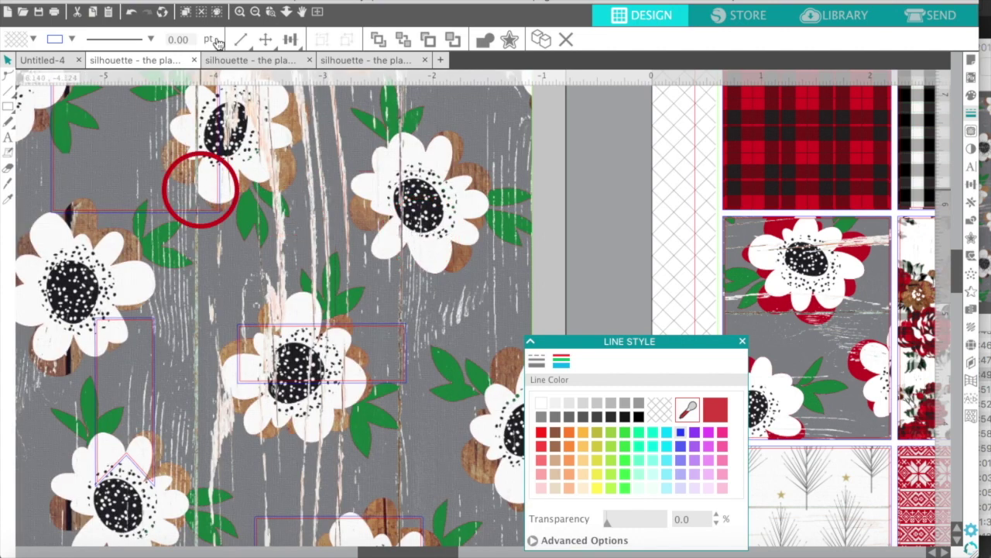
pyautogui.click(132, 14)
pyautogui.hscroll(-10, 148, 264)
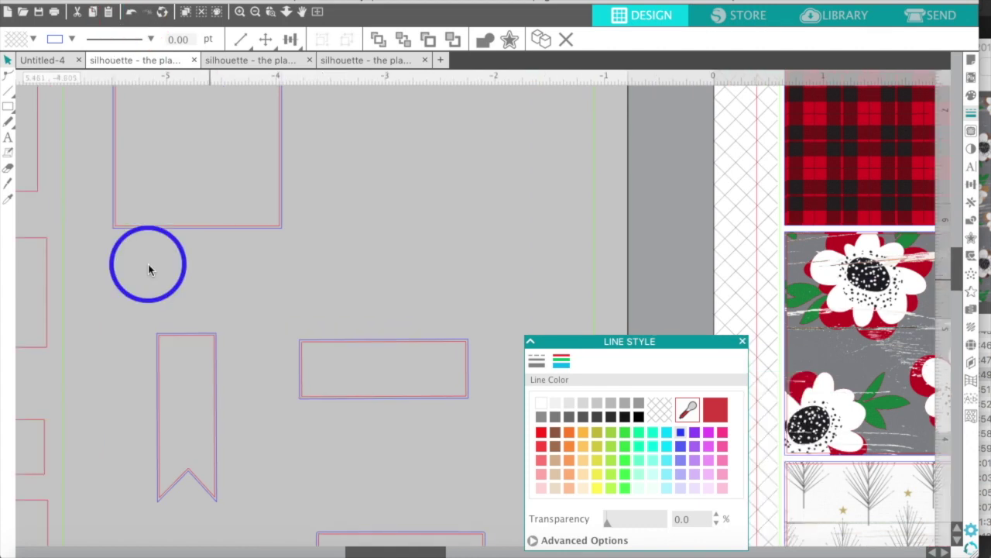
pyautogui.hscroll(-15, 148, 263)
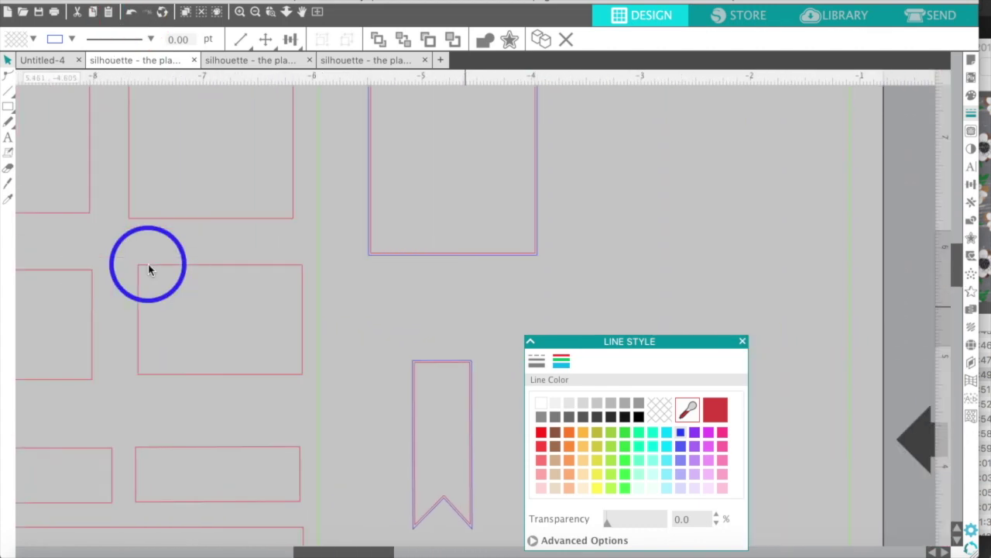
# Fill the blue offset box directly below the plaid one with GreyFloral.jpg from Finder
pyautogui.hscroll(-12, 148, 264)
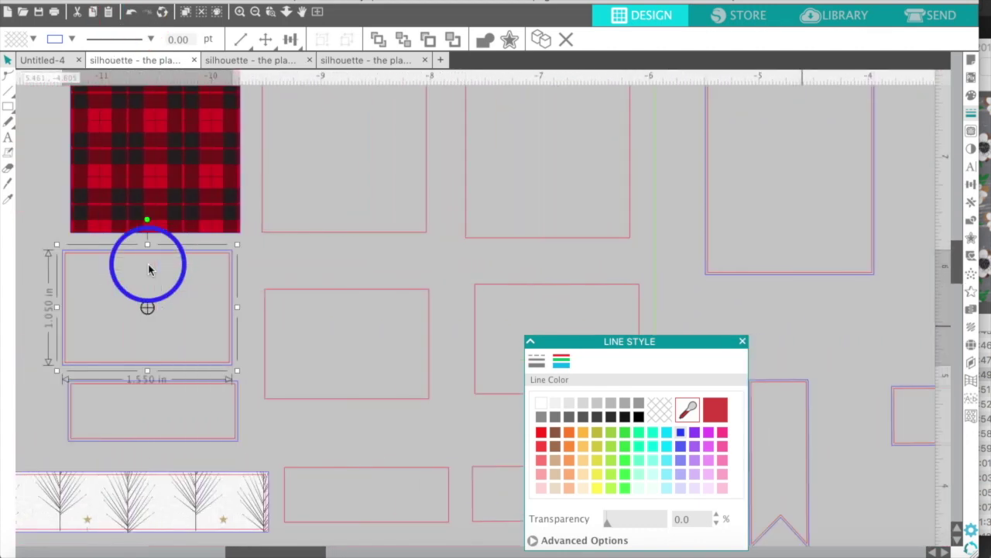
pyautogui.hscroll(-3, 148, 263)
pyautogui.hscroll(1, 148, 264)
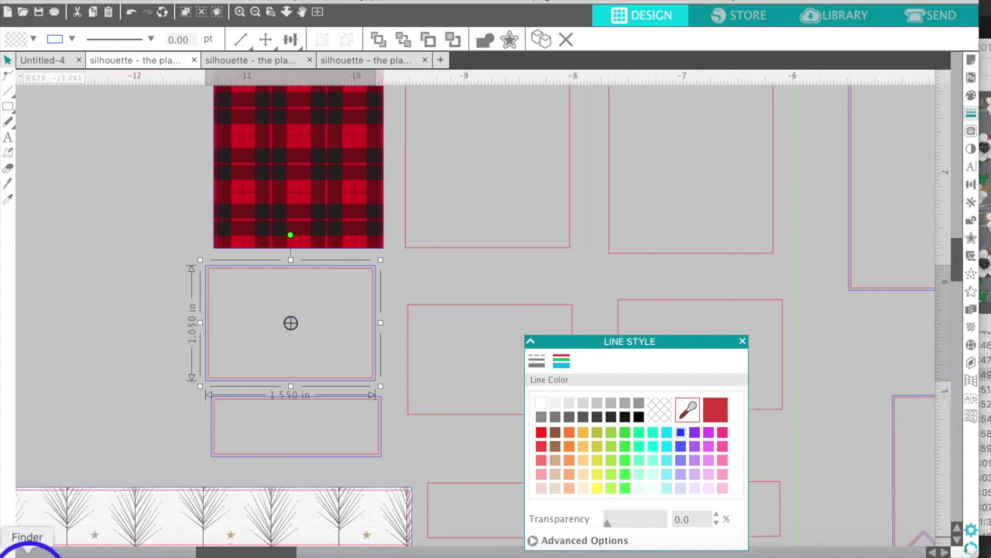
pyautogui.click(29, 554)
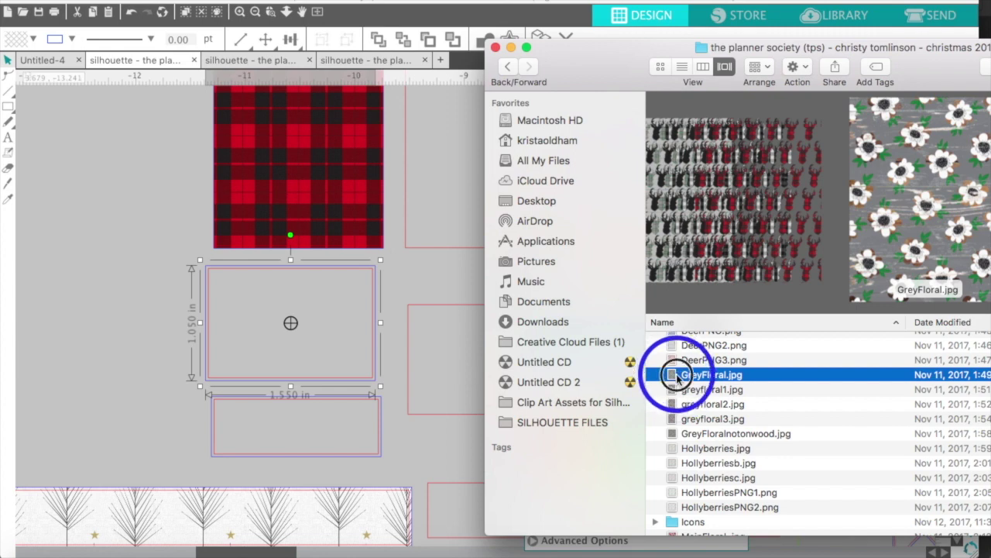
pyautogui.moveTo(678, 377); pyautogui.dragTo(417, 258)
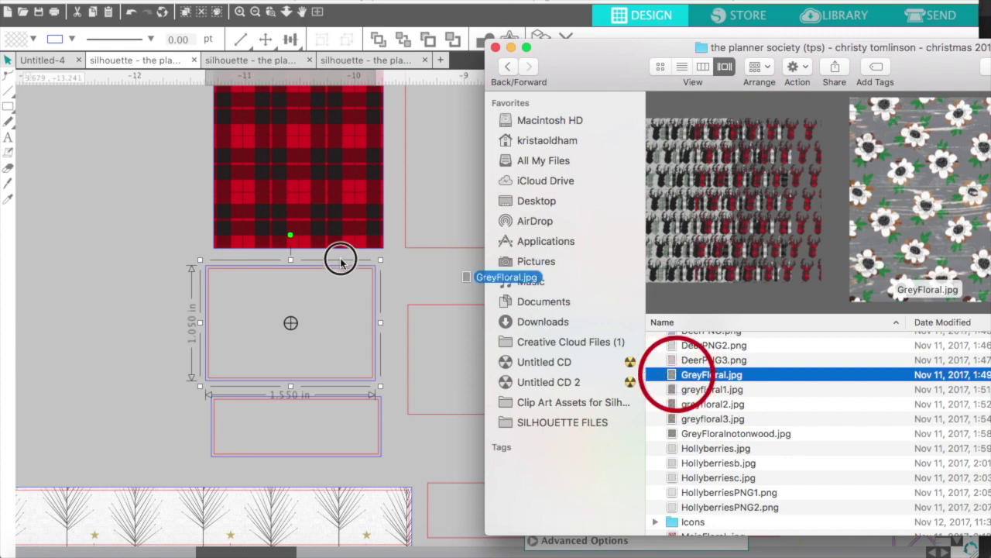
pyautogui.moveTo(341, 263); pyautogui.dragTo(337, 267)
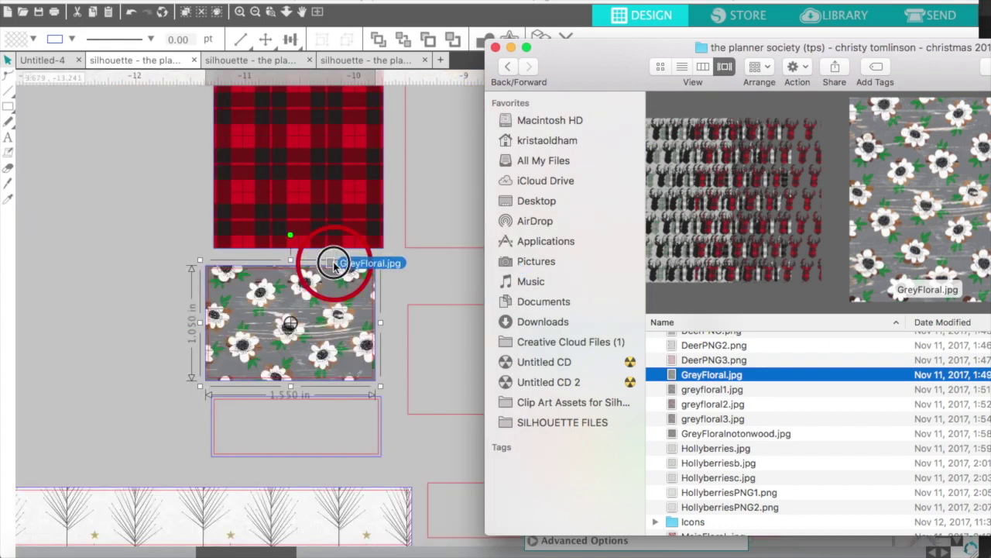
pyautogui.click(248, 274)
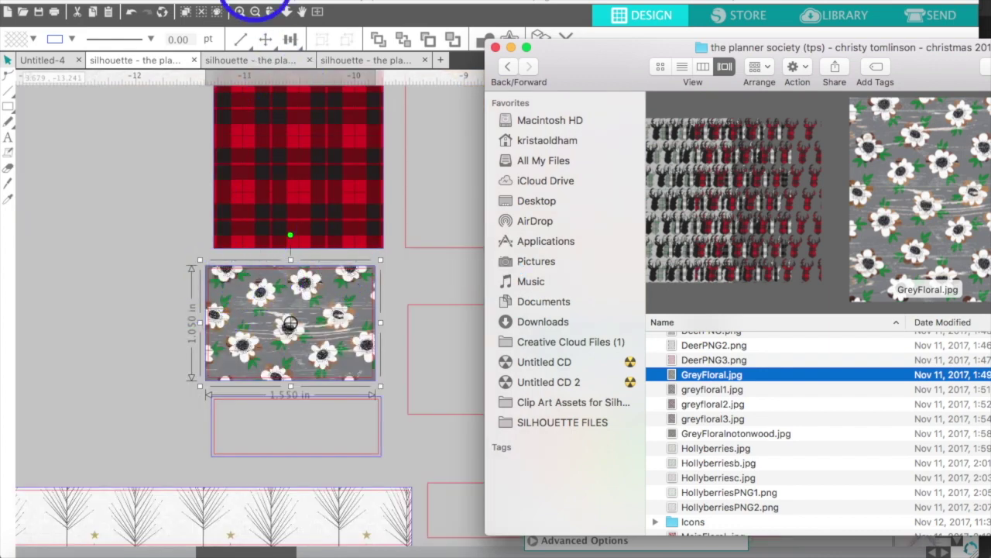
pyautogui.click(157, 208)
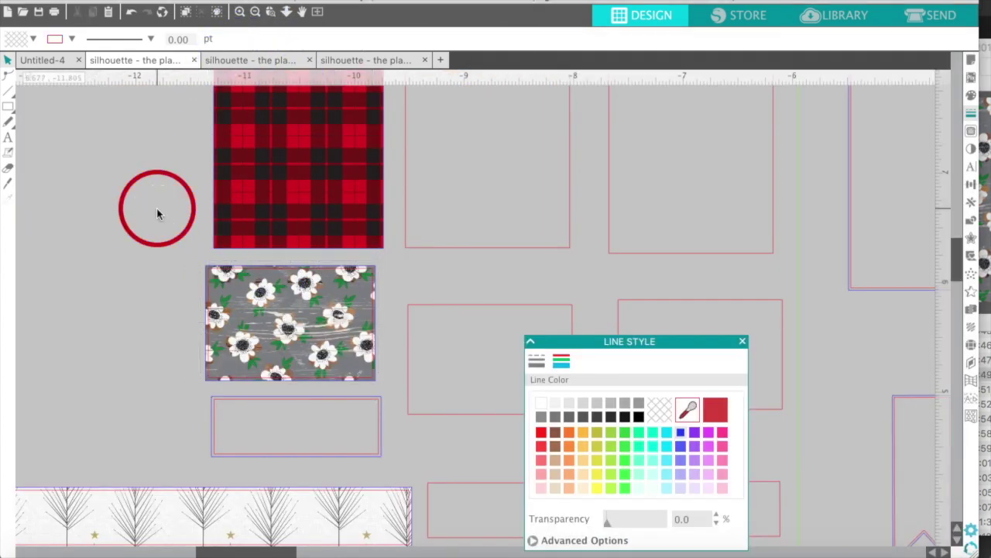
# Move the Line Style settings off the sticker sheet and compare its floral box's pattern size with the newly filled box
pyautogui.hscroll(5, 156, 207)
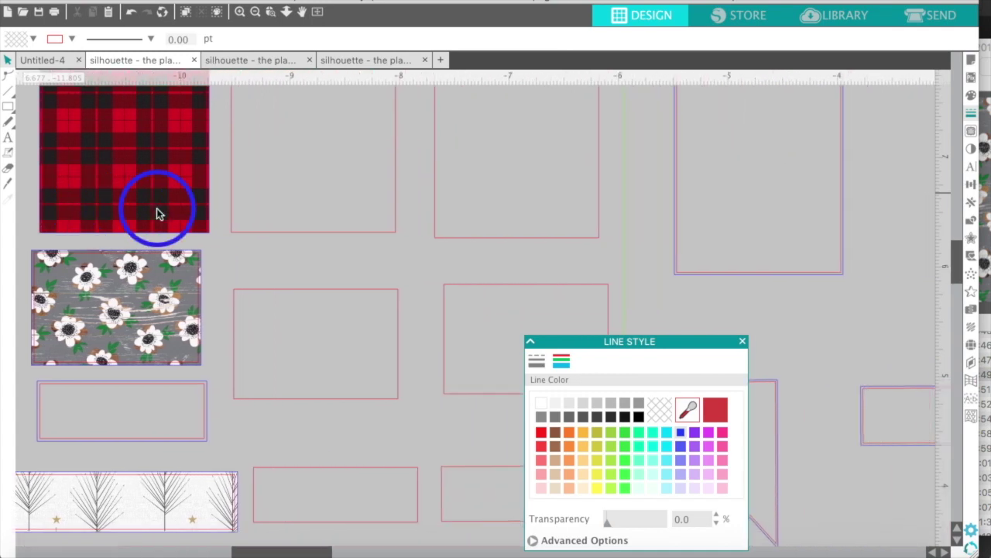
pyautogui.click(256, 13)
pyautogui.hscroll(10, 326, 164)
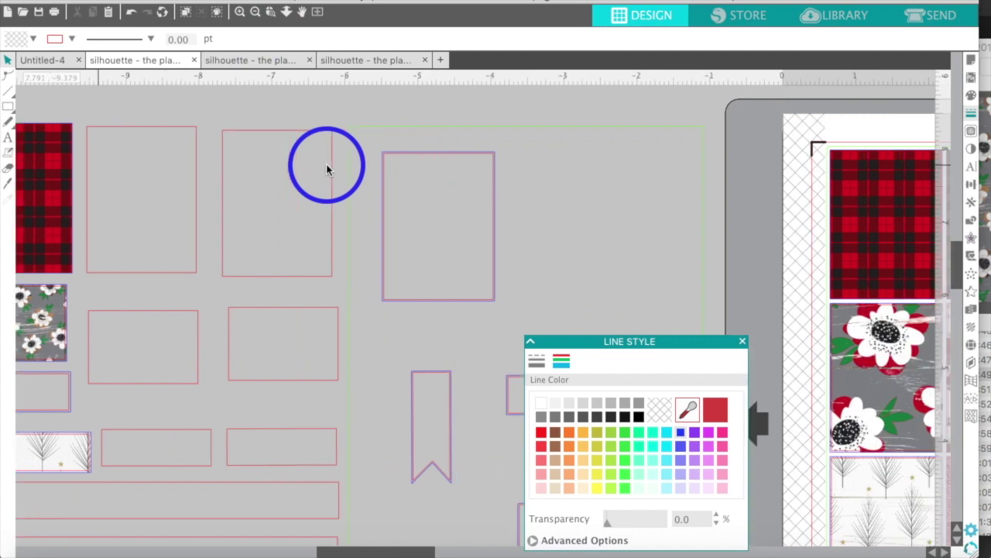
pyautogui.hscroll(1, 326, 164)
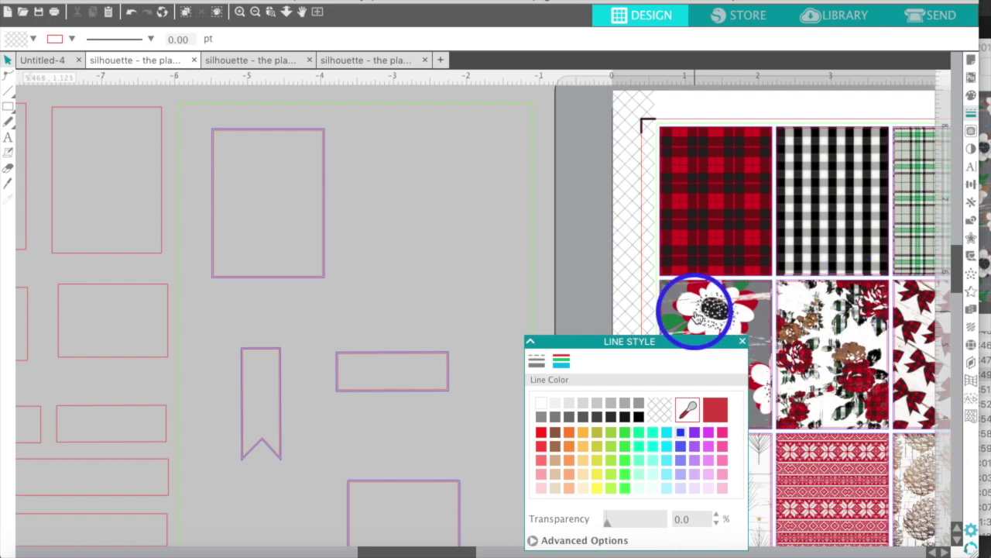
pyautogui.hscroll(2, 802, 318)
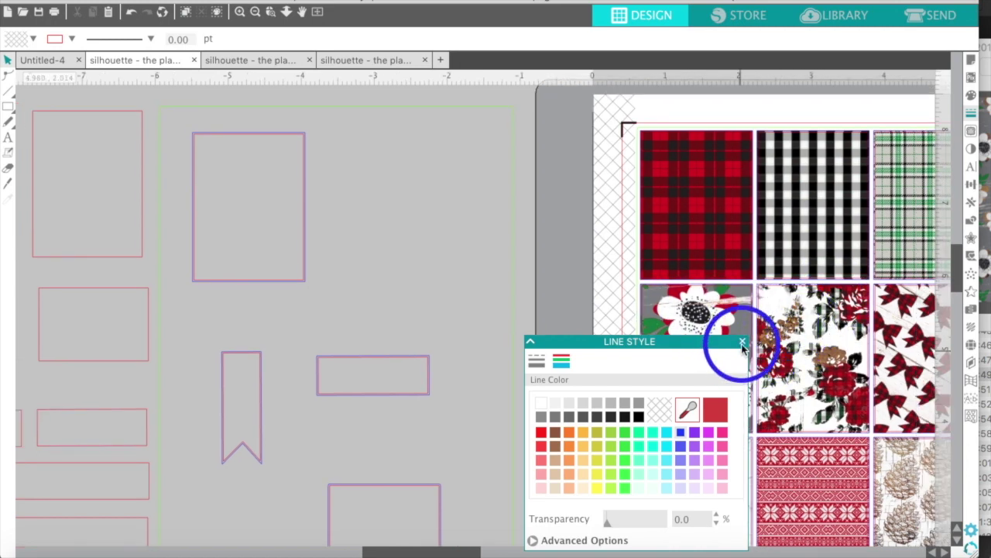
pyautogui.moveTo(656, 350); pyautogui.dragTo(490, 342)
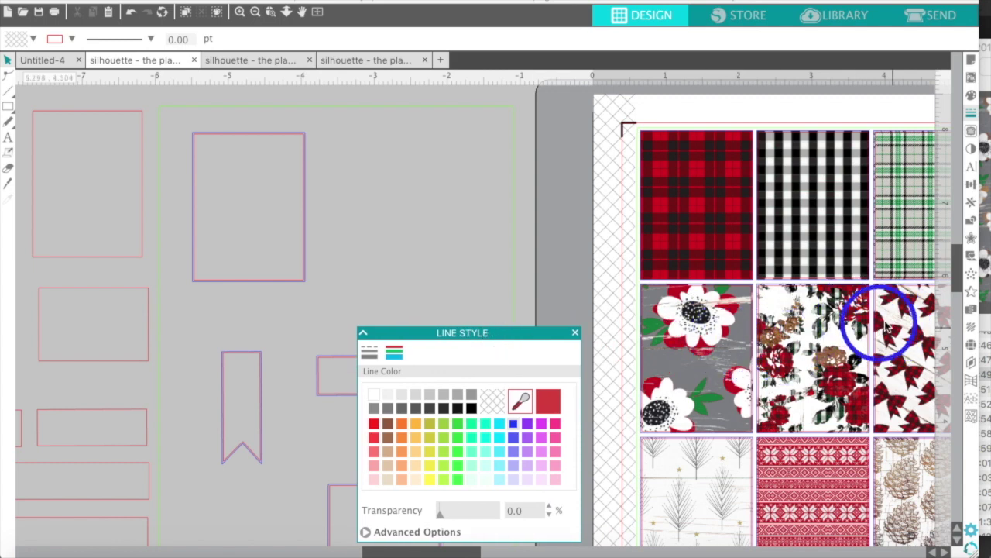
pyautogui.hscroll(-10, 454, 318)
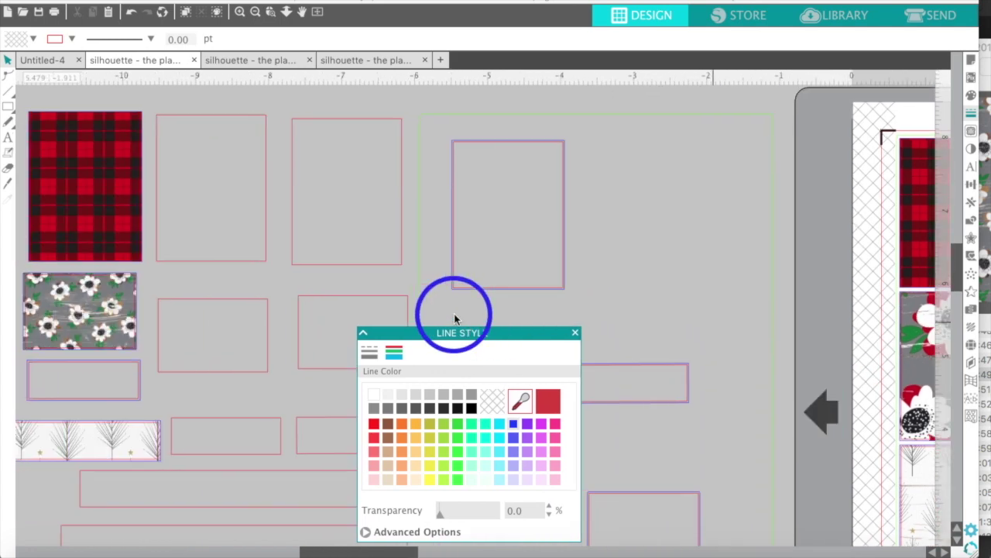
# Select the red plaid box and open the advanced fill pattern options for it
pyautogui.click(240, 13)
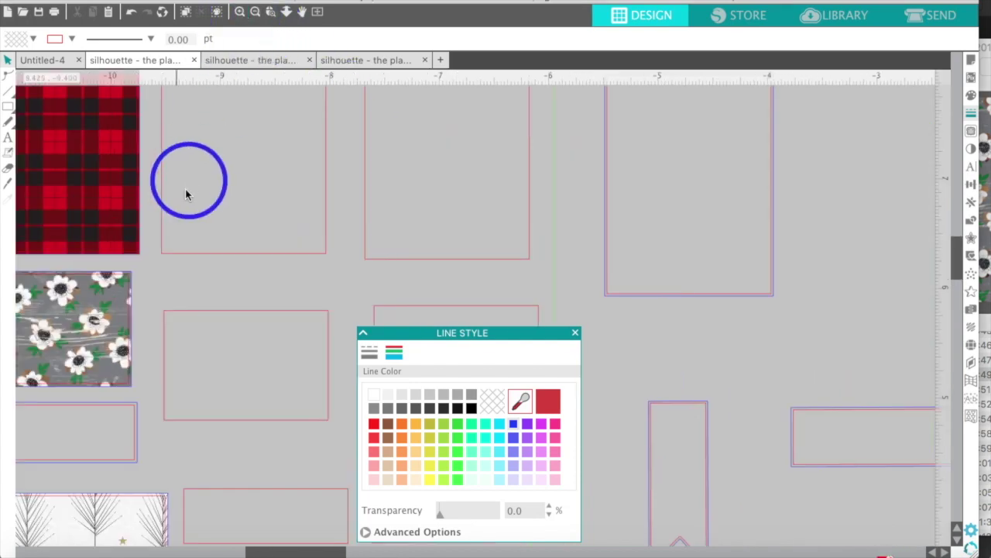
pyautogui.scroll(3, 185, 190)
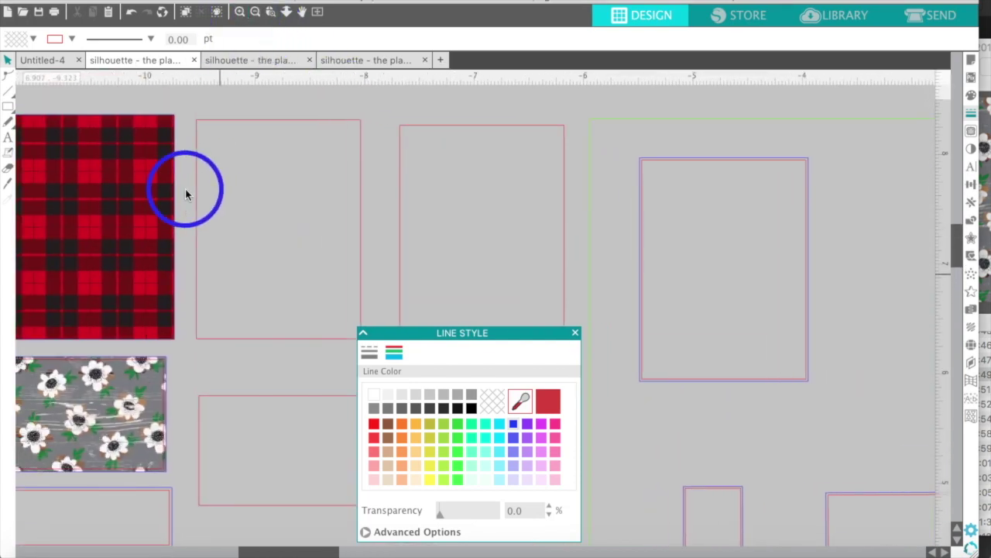
pyautogui.hscroll(-1, 186, 194)
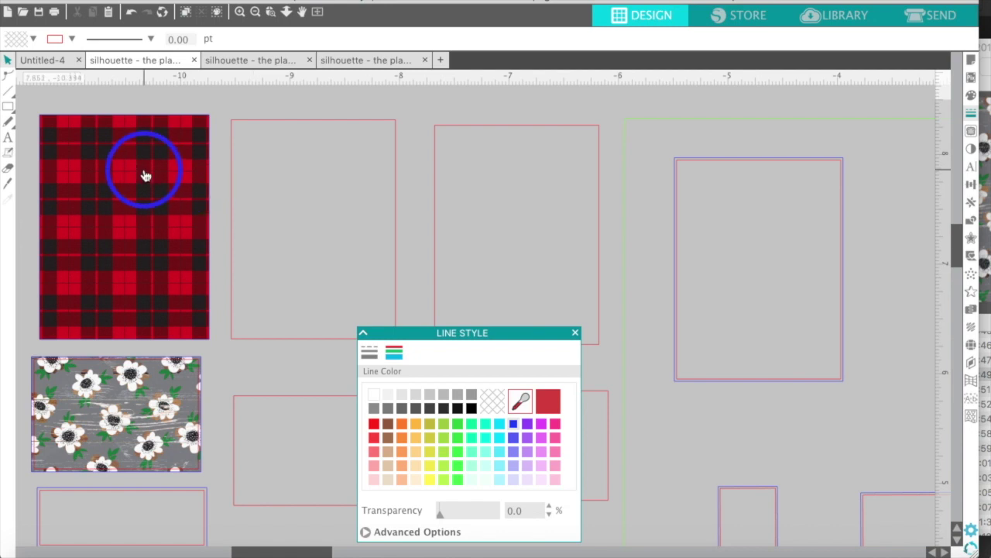
pyautogui.click(145, 176)
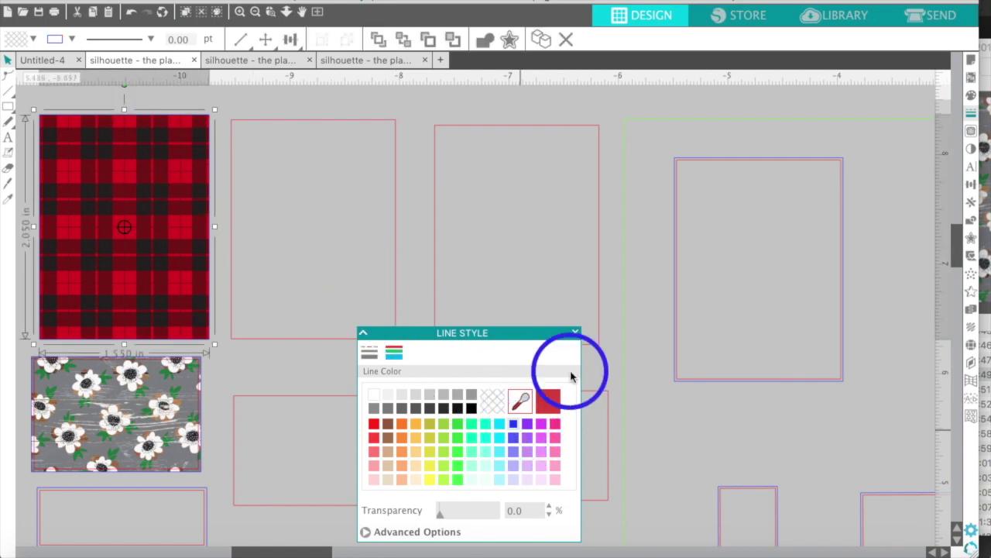
pyautogui.click(971, 98)
pyautogui.click(723, 113)
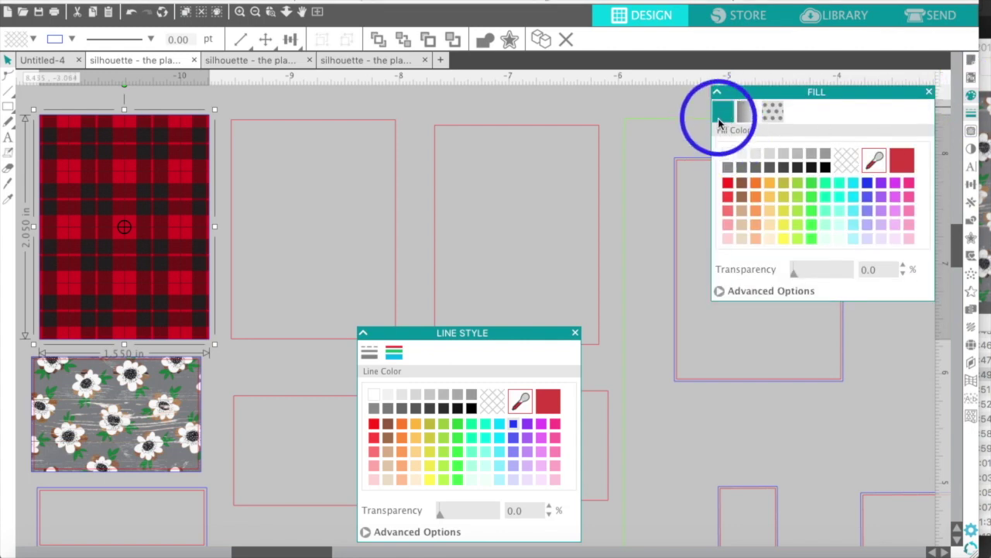
pyautogui.click(742, 117)
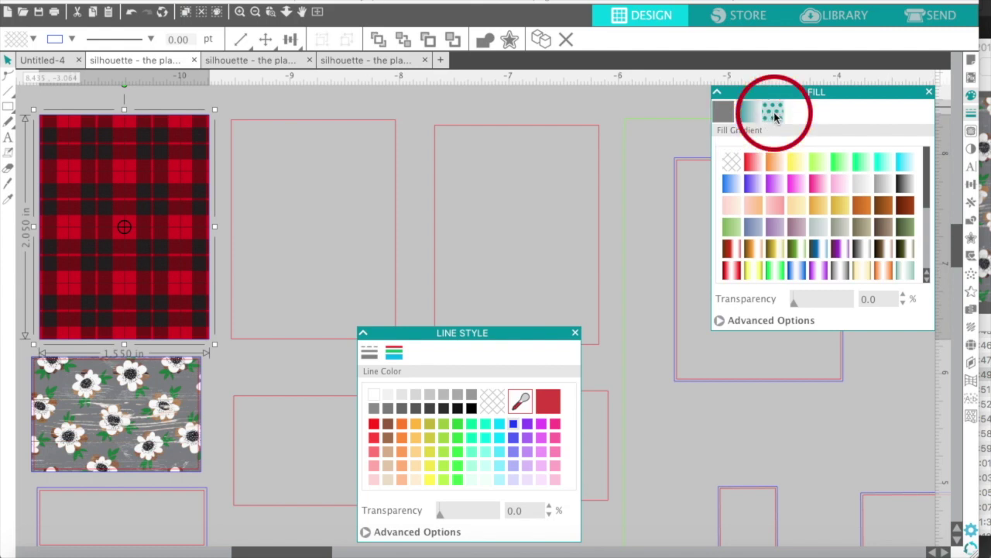
pyautogui.click(773, 113)
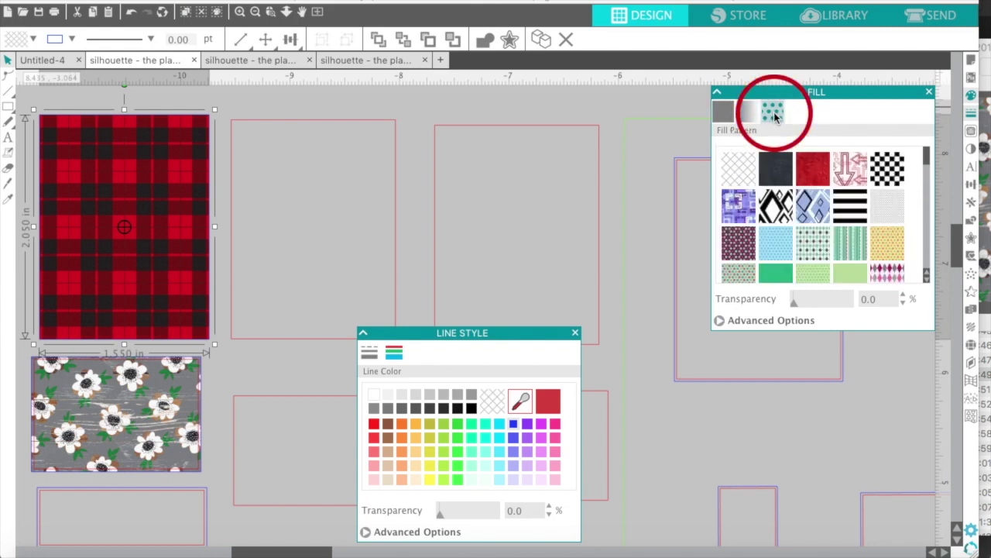
pyautogui.click(720, 319)
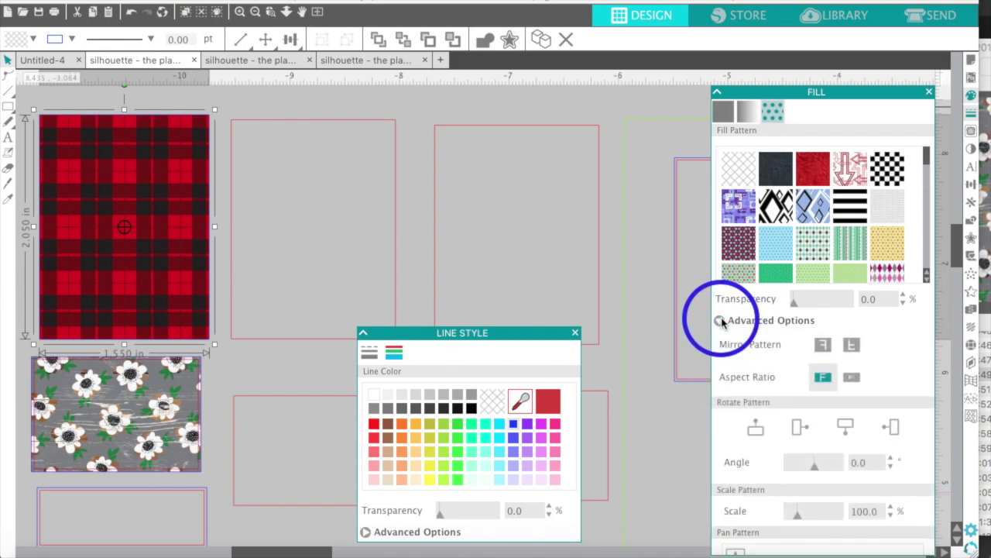
pyautogui.moveTo(757, 93); pyautogui.dragTo(738, 49)
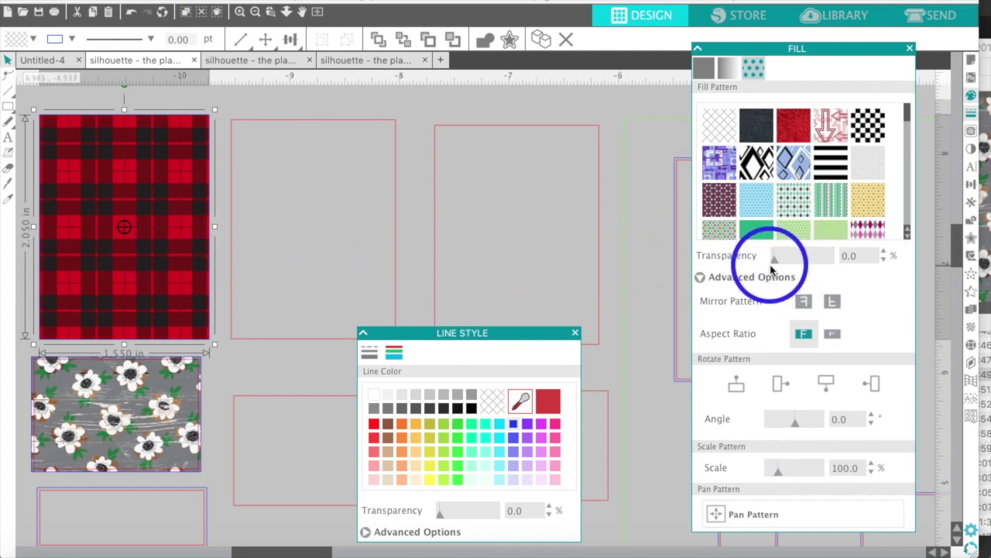
# Try rotating the plaid box's pattern to 90°, -180° and 35°, and reset the angle to 0°
pyautogui.moveTo(774, 260); pyautogui.dragTo(741, 263)
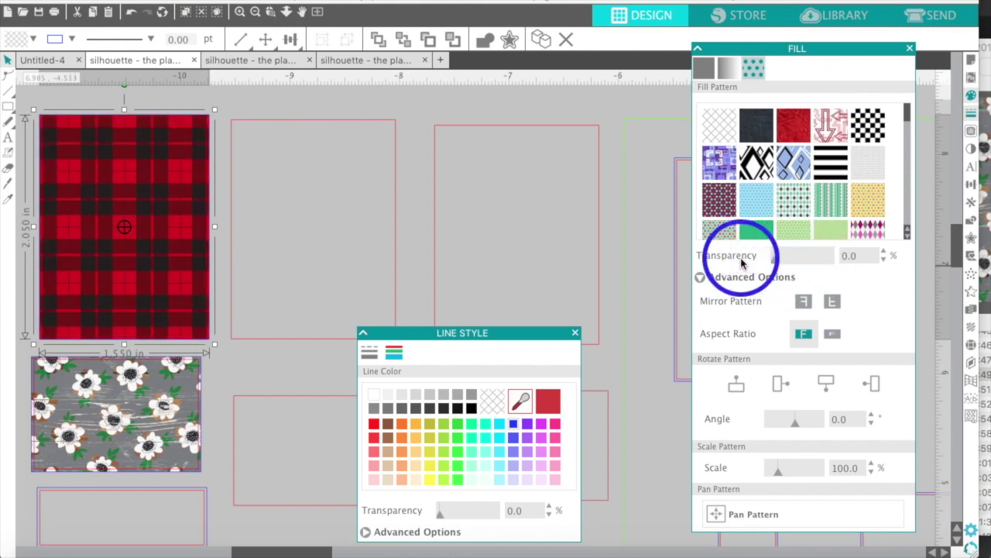
pyautogui.click(777, 381)
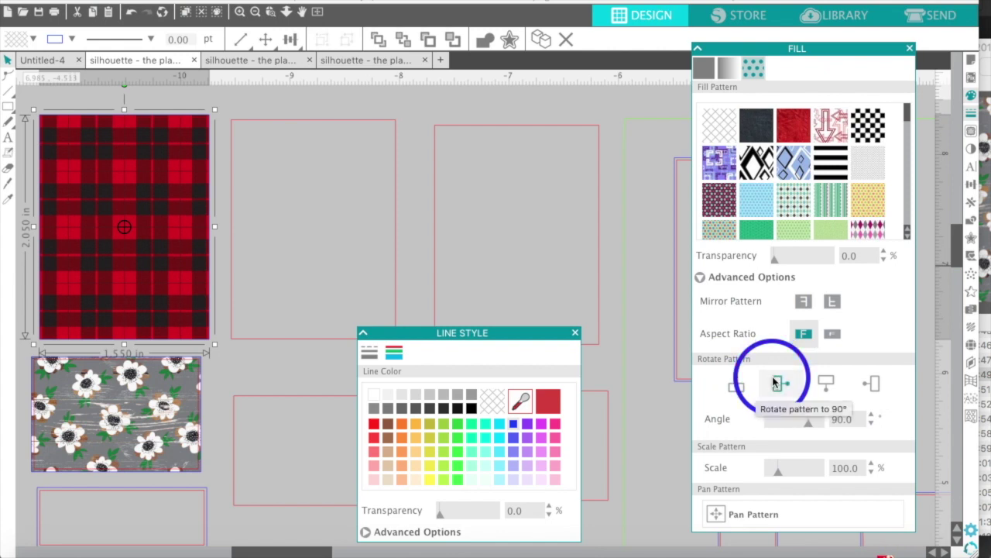
pyautogui.click(826, 381)
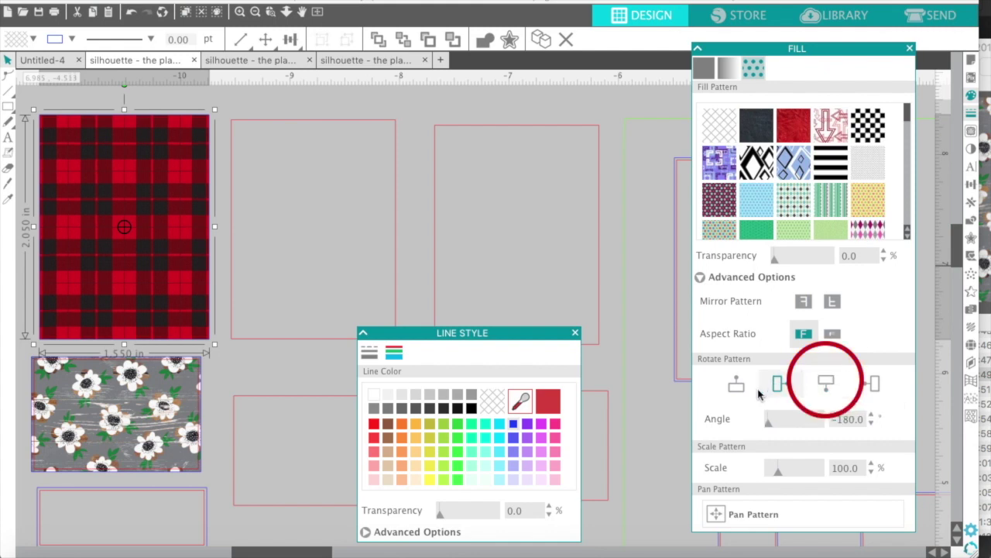
pyautogui.click(746, 390)
pyautogui.moveTo(787, 426); pyautogui.dragTo(801, 423)
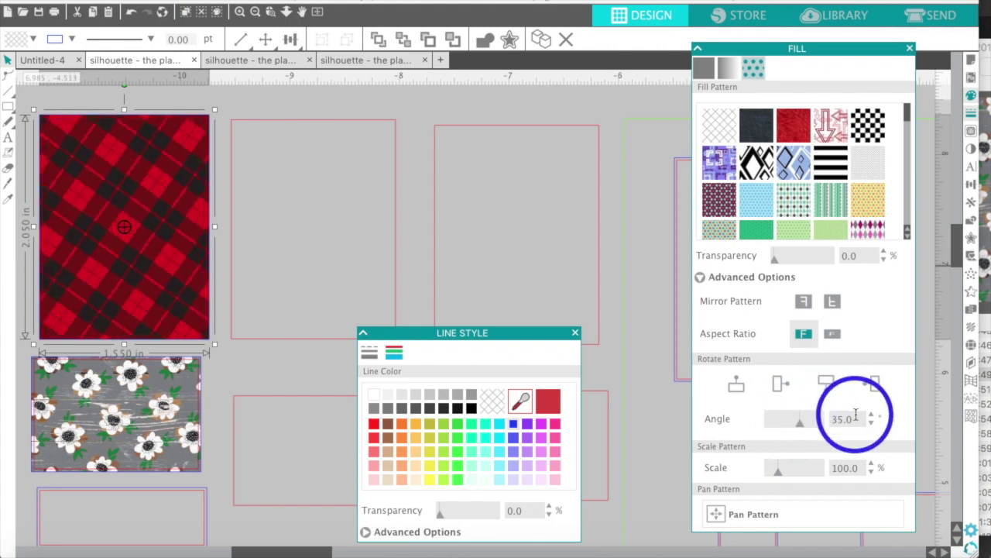
pyautogui.click(815, 415)
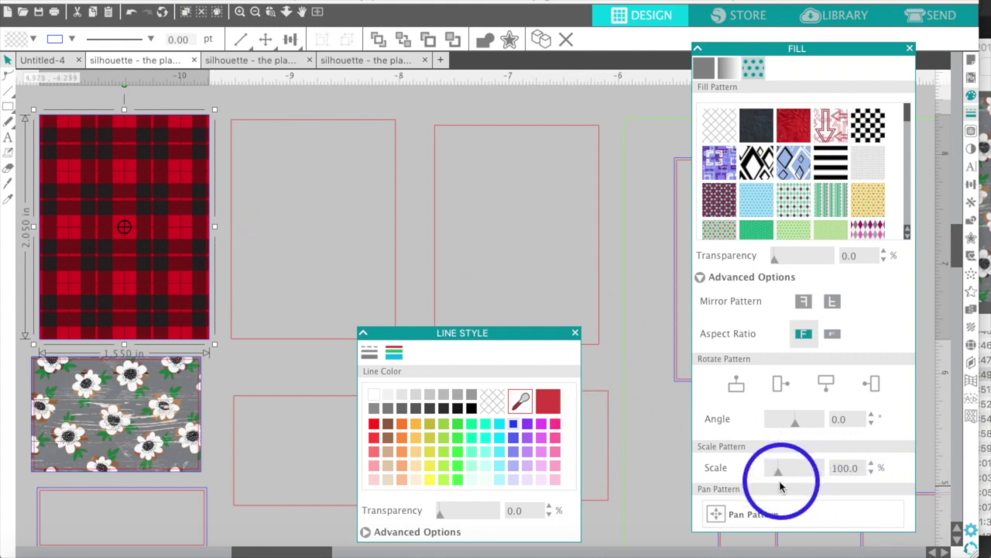
# Try the plaid box's pattern at 34% scale, check it up close, and set the scale to 69%
pyautogui.moveTo(779, 475)
pyautogui.mouseDown()
pyautogui.moveTo(790, 472)
pyautogui.moveTo(772, 472)
pyautogui.mouseUp()
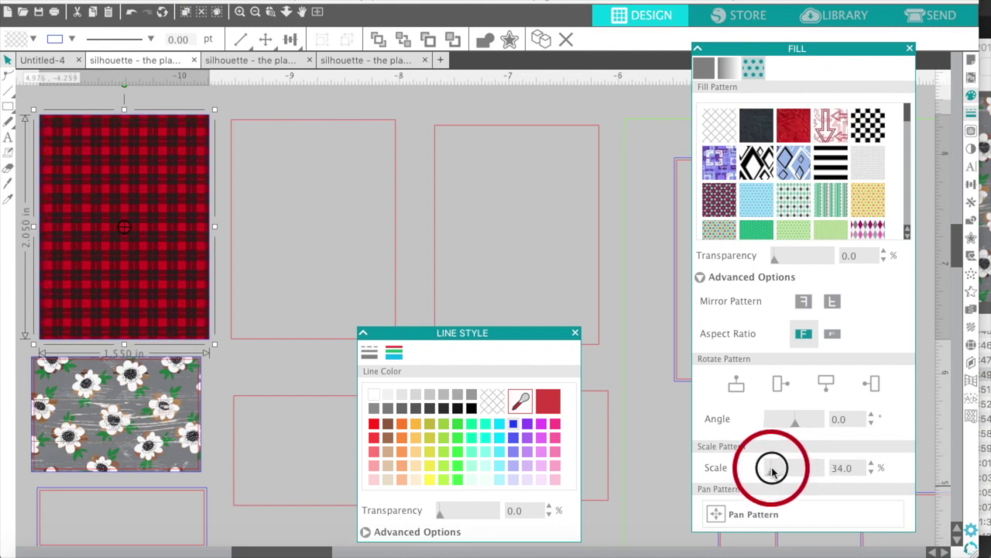
pyautogui.click(240, 12)
pyautogui.click(240, 13)
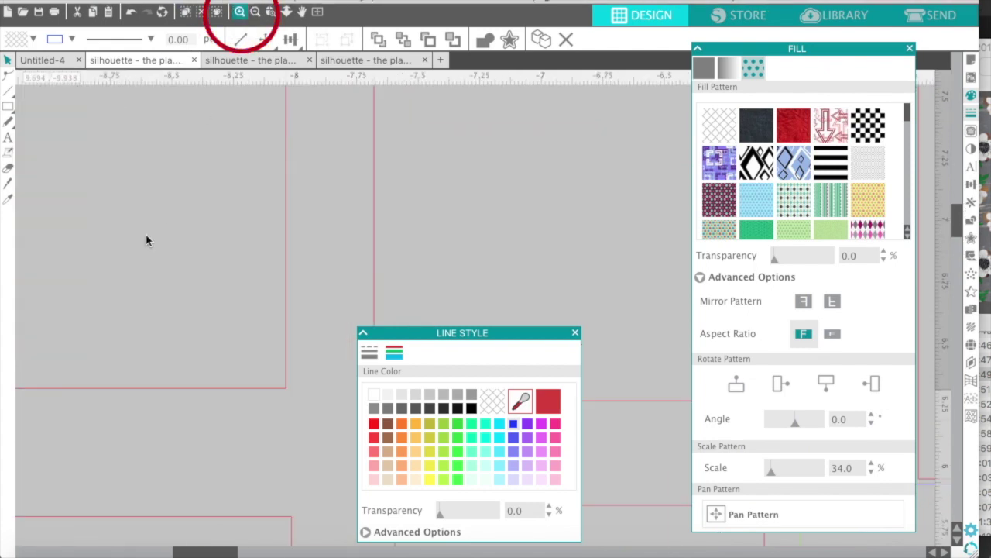
pyautogui.hscroll(-10, 140, 248)
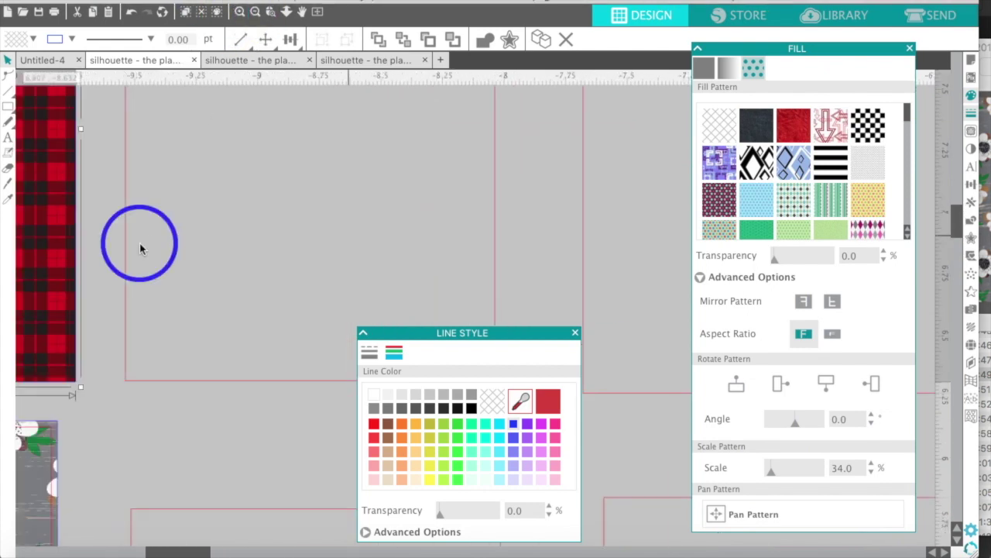
pyautogui.hscroll(-5, 140, 249)
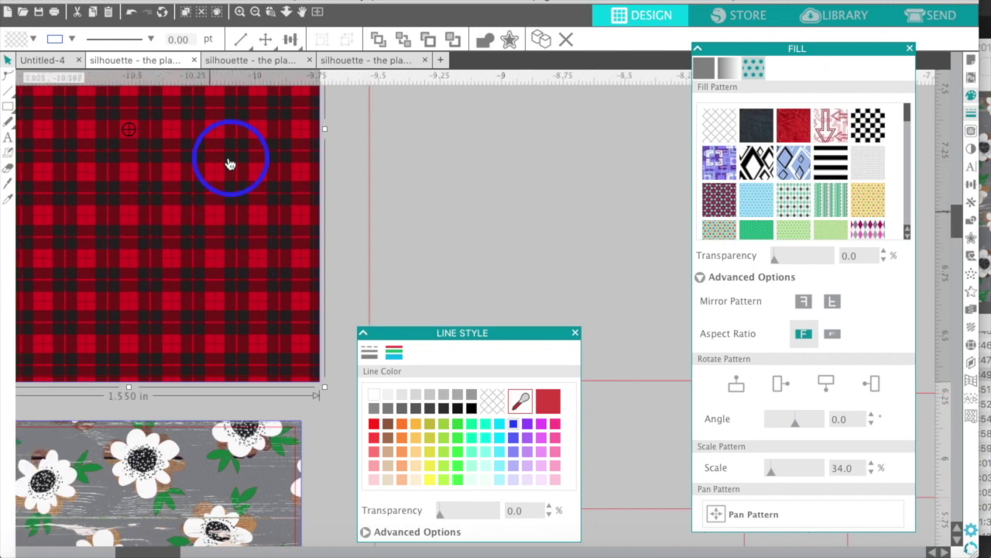
pyautogui.click(258, 15)
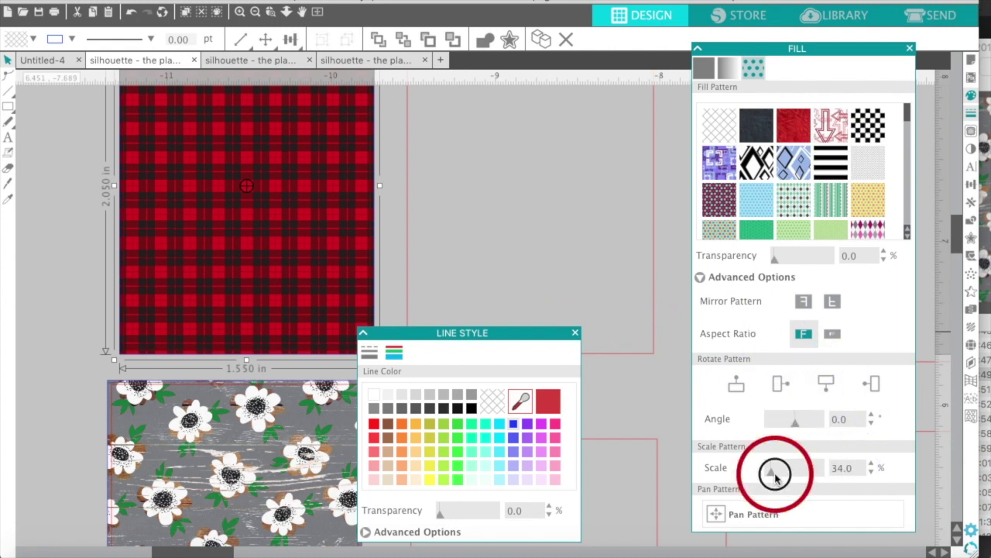
pyautogui.moveTo(776, 478); pyautogui.dragTo(778, 478)
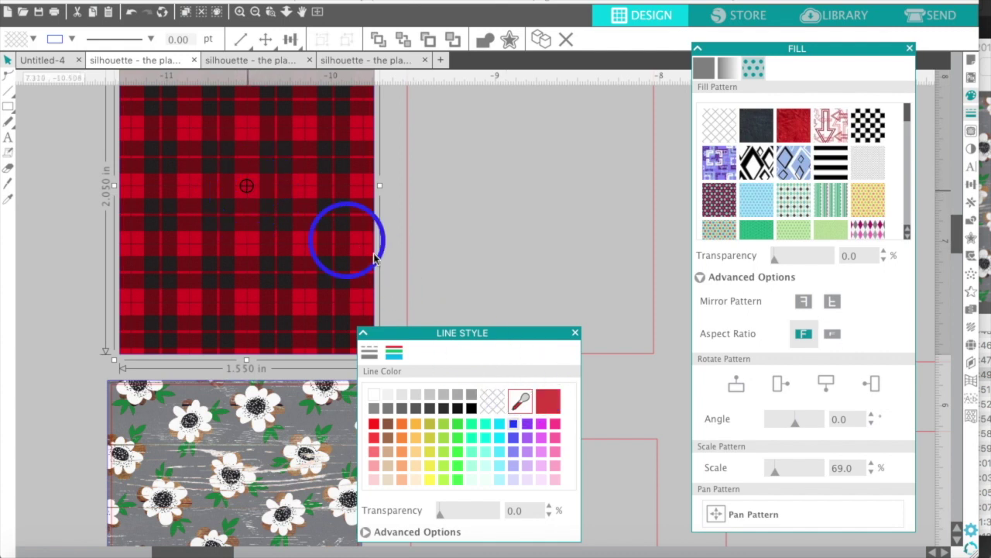
# Try panning the plaid pattern inside its box, and undo the shift
pyautogui.click(714, 515)
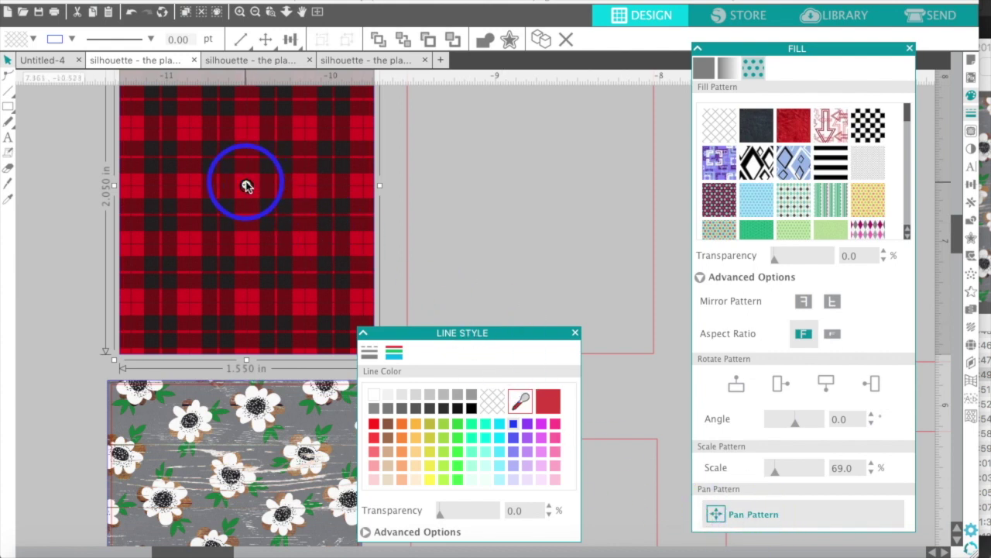
pyautogui.moveTo(247, 185)
pyautogui.mouseDown()
pyautogui.moveTo(210, 190)
pyautogui.moveTo(178, 229)
pyautogui.moveTo(204, 243)
pyautogui.moveTo(201, 175)
pyautogui.moveTo(244, 139)
pyautogui.moveTo(251, 166)
pyautogui.moveTo(295, 152)
pyautogui.moveTo(255, 165)
pyautogui.moveTo(246, 186)
pyautogui.mouseUp()
pyautogui.click(131, 13)
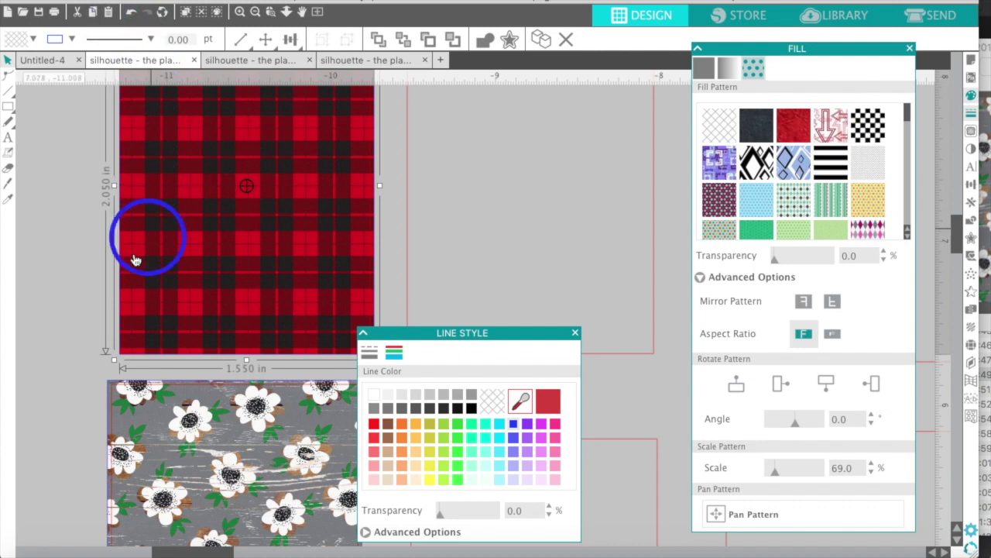
# Select the gray floral box and set its pattern transparency to 28%
pyautogui.scroll(-3, 63, 266)
pyautogui.scroll(-2, 63, 264)
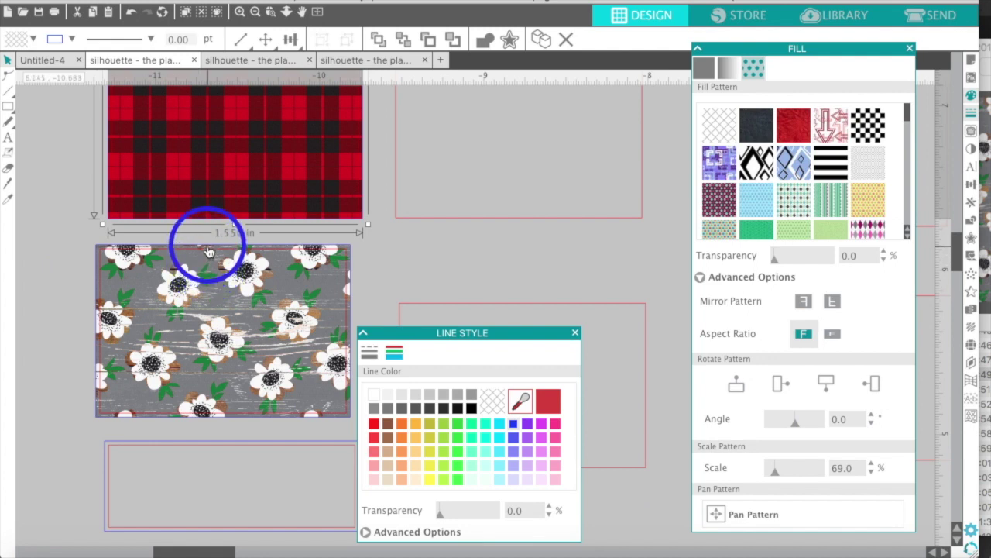
pyautogui.click(207, 250)
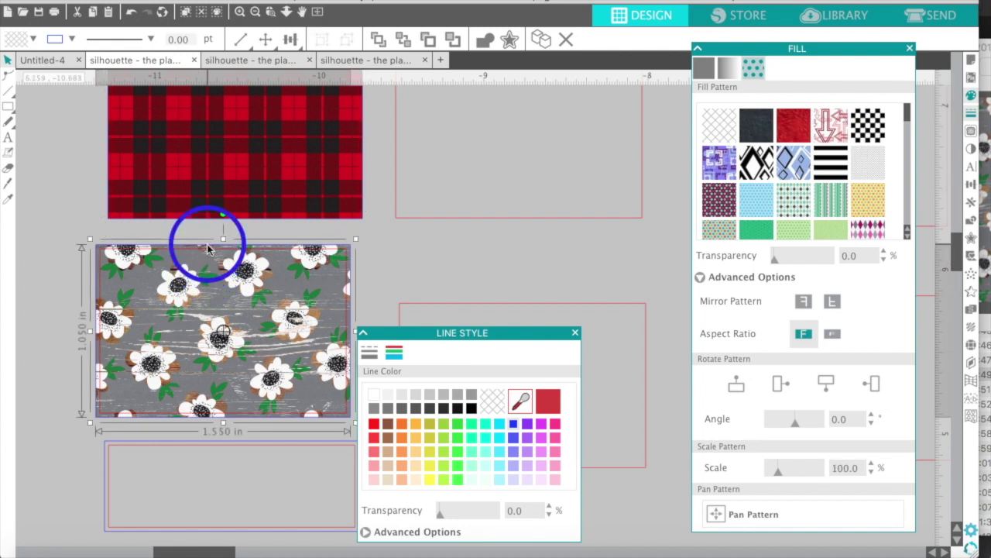
pyautogui.click(776, 261)
pyautogui.moveTo(782, 262); pyautogui.dragTo(792, 262)
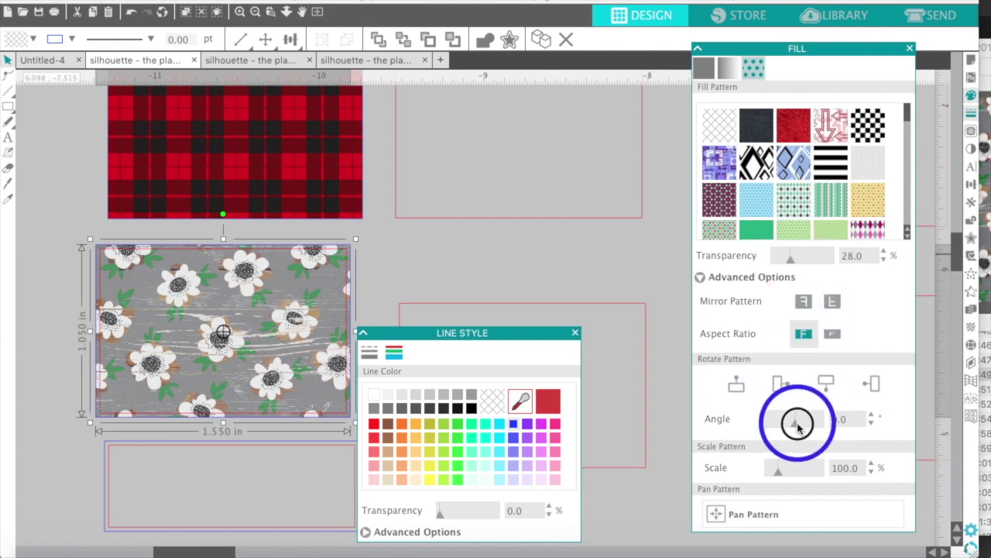
# Rotate the floral pattern to -60°, enlarge it to 217%, and change the angle to -40°
pyautogui.moveTo(798, 424); pyautogui.dragTo(787, 421)
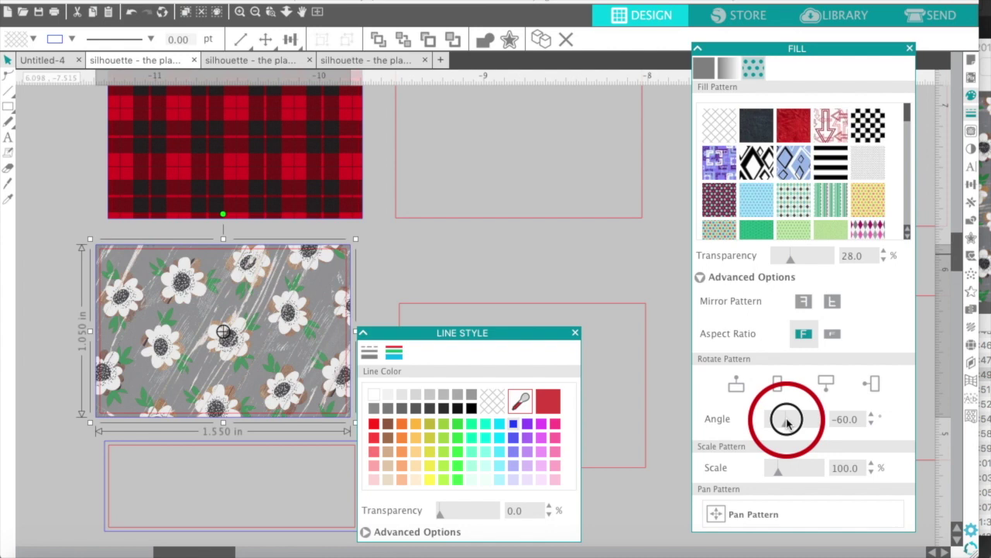
pyautogui.click(778, 476)
pyautogui.moveTo(778, 476); pyautogui.dragTo(791, 470)
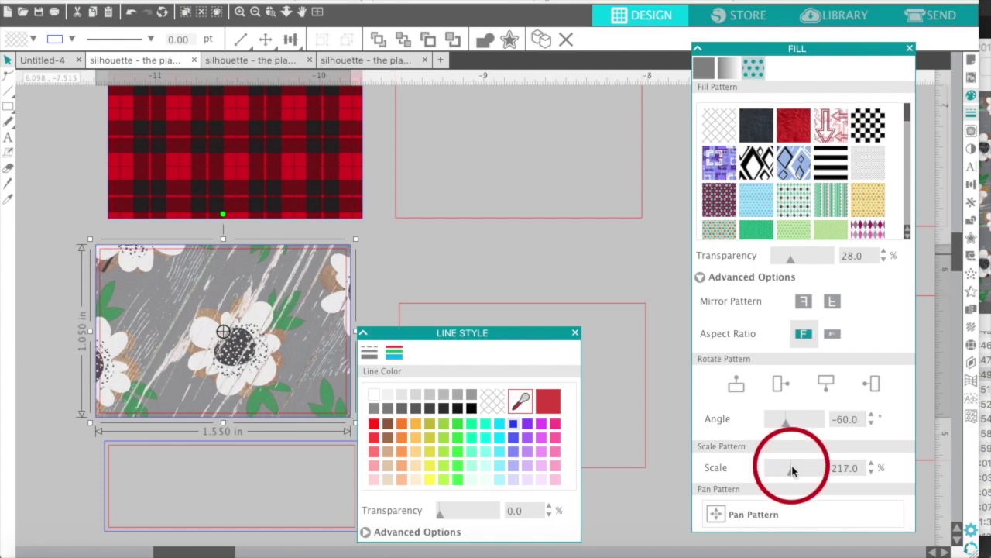
pyautogui.click(788, 423)
pyautogui.moveTo(788, 425)
pyautogui.mouseDown()
pyautogui.moveTo(775, 420)
pyautogui.moveTo(791, 419)
pyautogui.mouseUp()
pyautogui.click(761, 478)
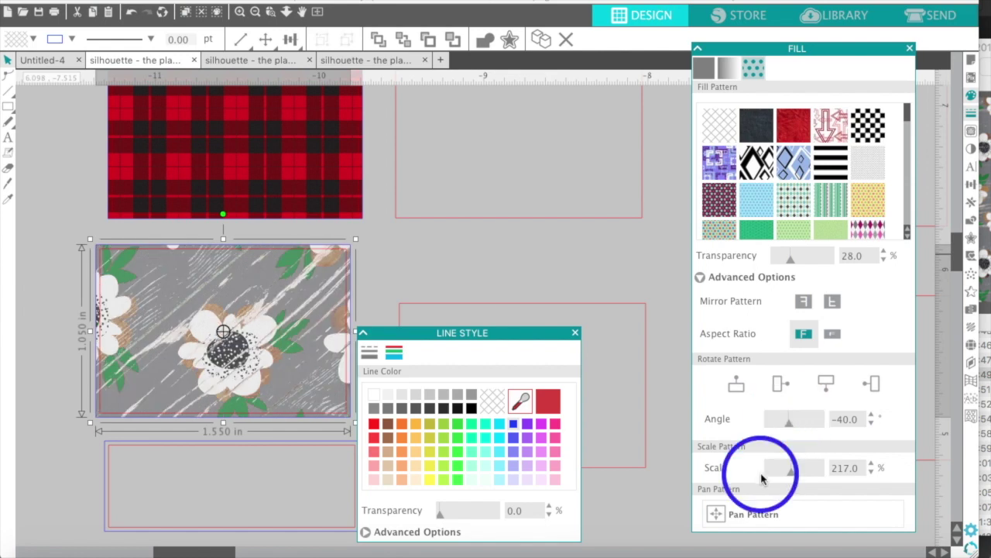
# Pan the floral pattern inside its box, reduce its scale to 182%, and pan it again to center a flower
pyautogui.click(720, 516)
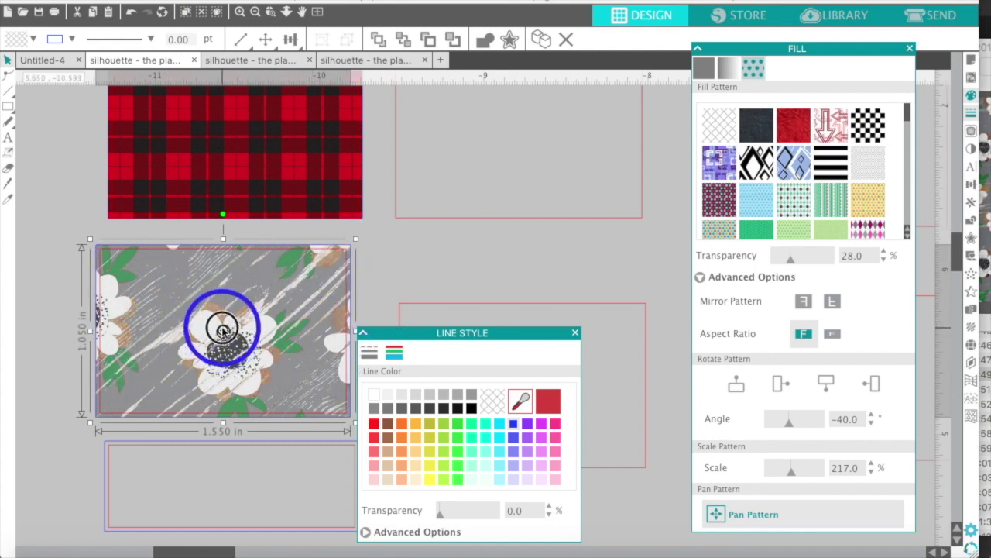
pyautogui.moveTo(223, 331); pyautogui.dragTo(218, 187)
pyautogui.moveTo(173, 213); pyautogui.dragTo(118, 256)
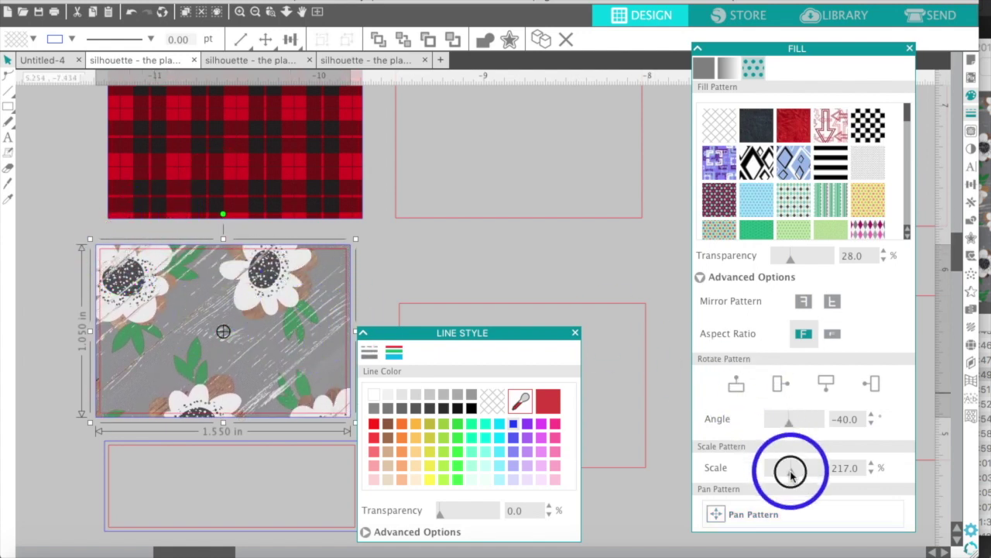
pyautogui.moveTo(790, 472); pyautogui.dragTo(788, 473)
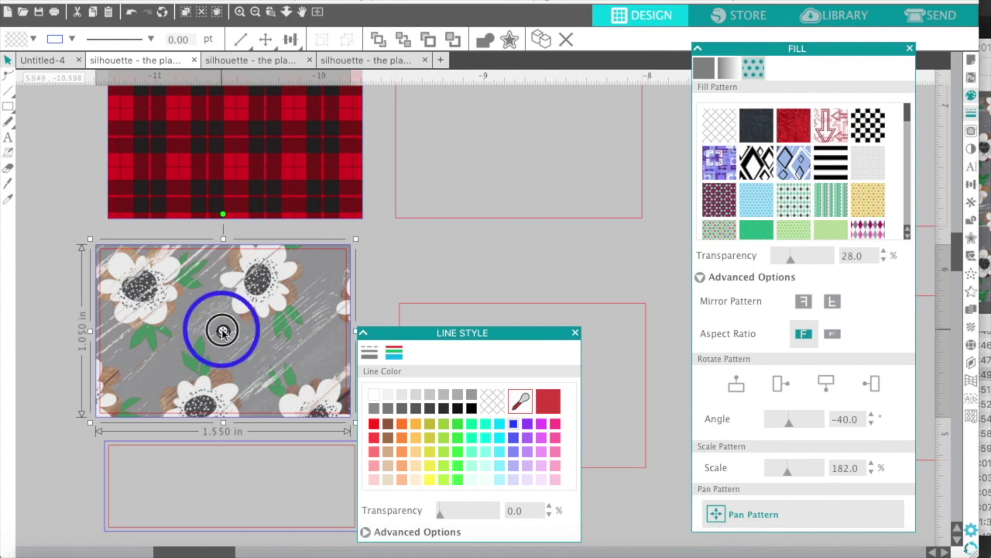
pyautogui.moveTo(223, 331); pyautogui.dragTo(243, 247)
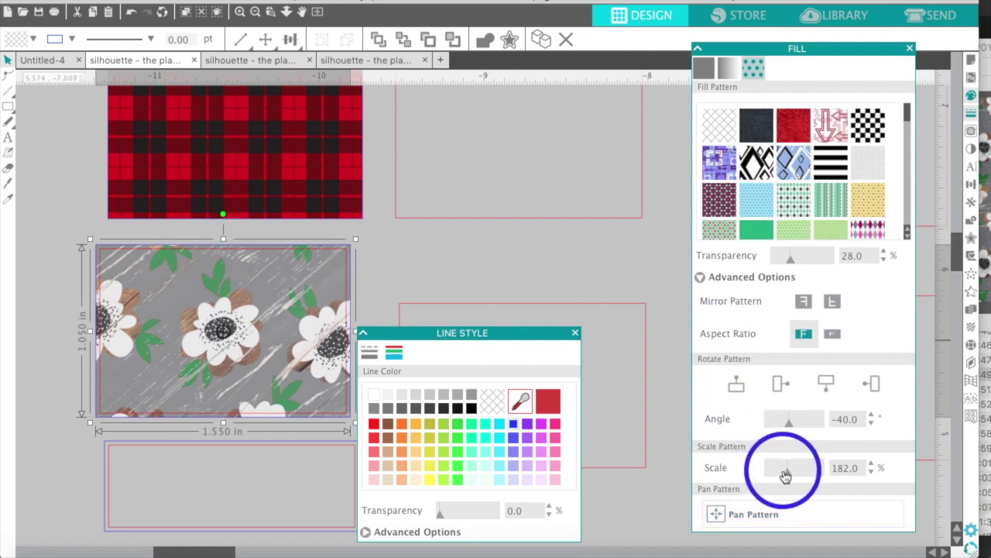
# Enlarge the floral pattern to 415%, pan the flower to the box's lower-right corner, and close the fill and line style settings
pyautogui.moveTo(787, 473); pyautogui.dragTo(813, 469)
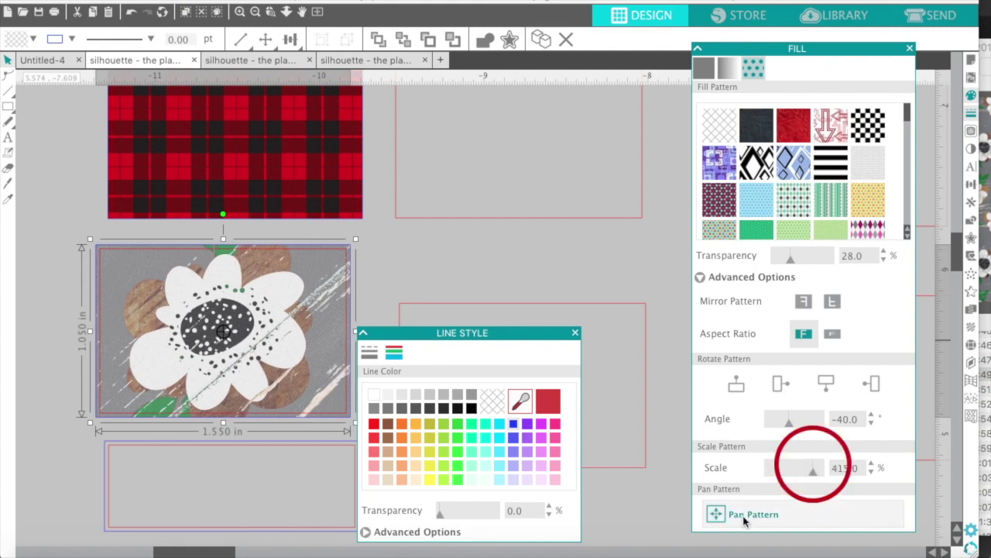
pyautogui.click(718, 515)
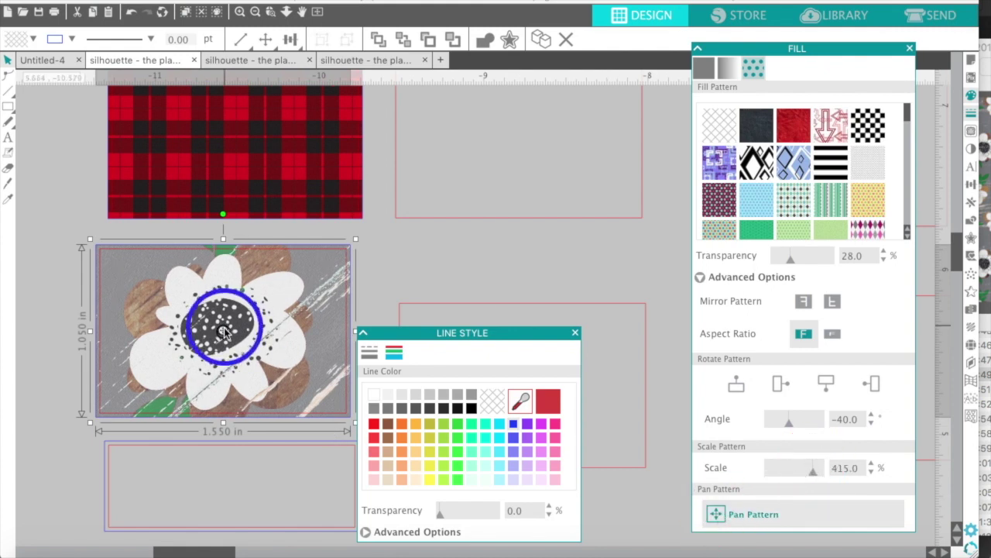
pyautogui.moveTo(223, 332); pyautogui.dragTo(299, 384)
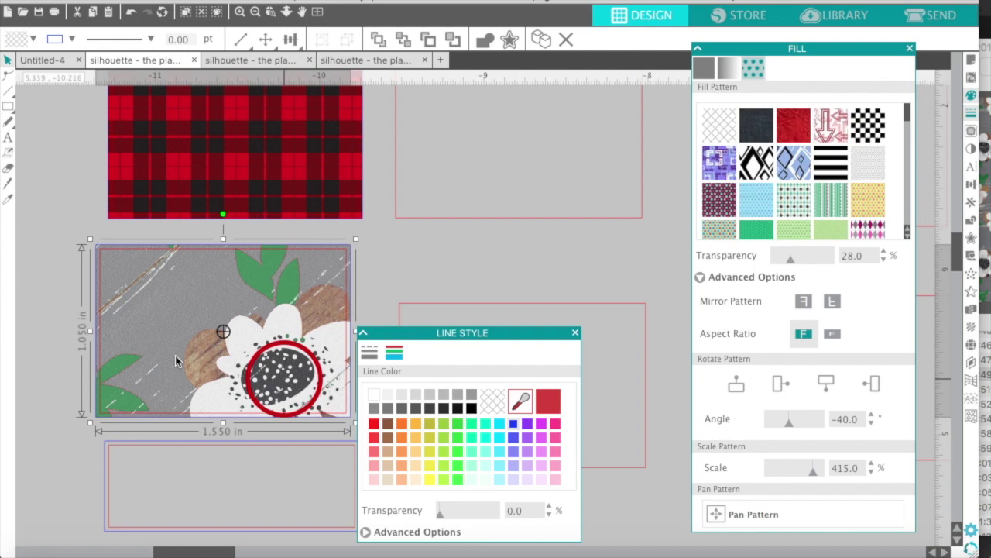
pyautogui.click(37, 331)
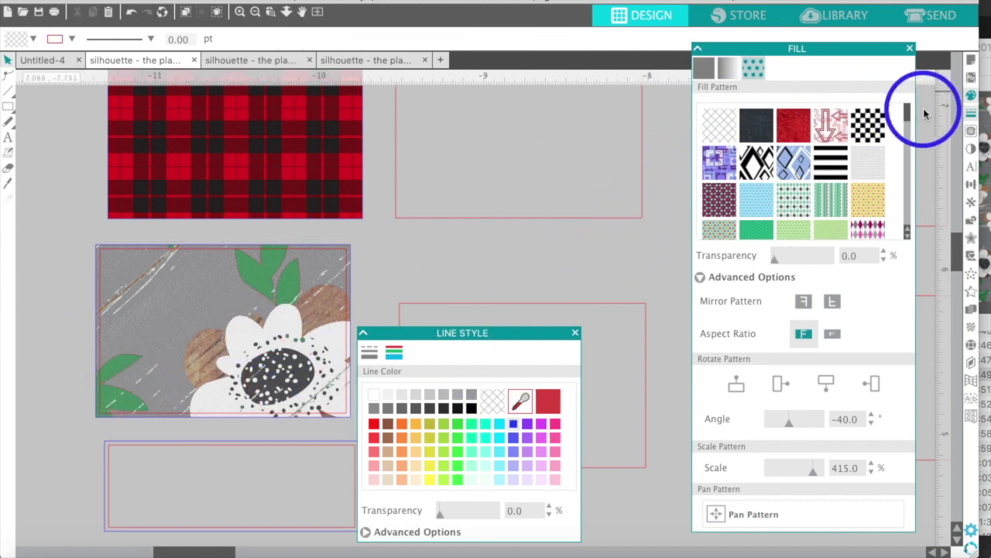
pyautogui.click(911, 51)
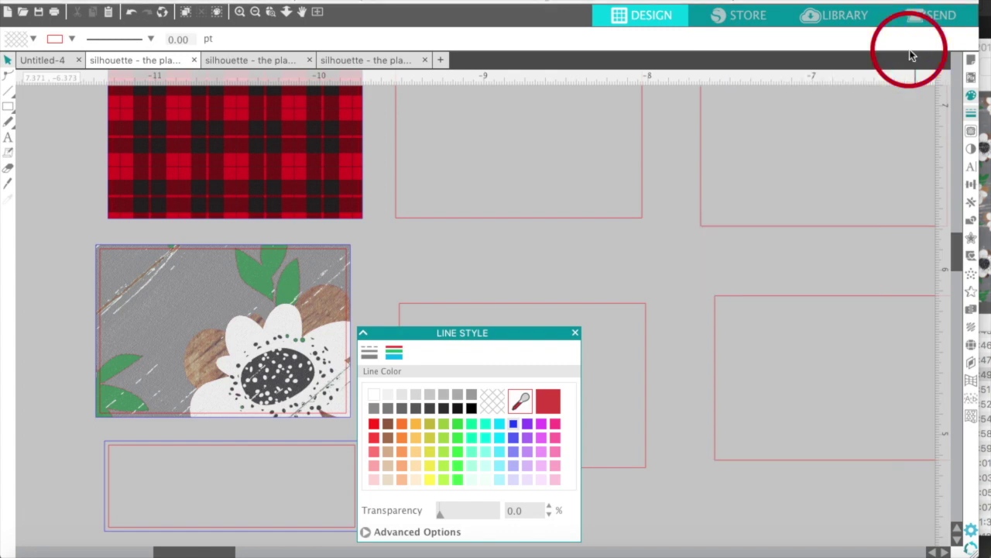
pyautogui.click(576, 333)
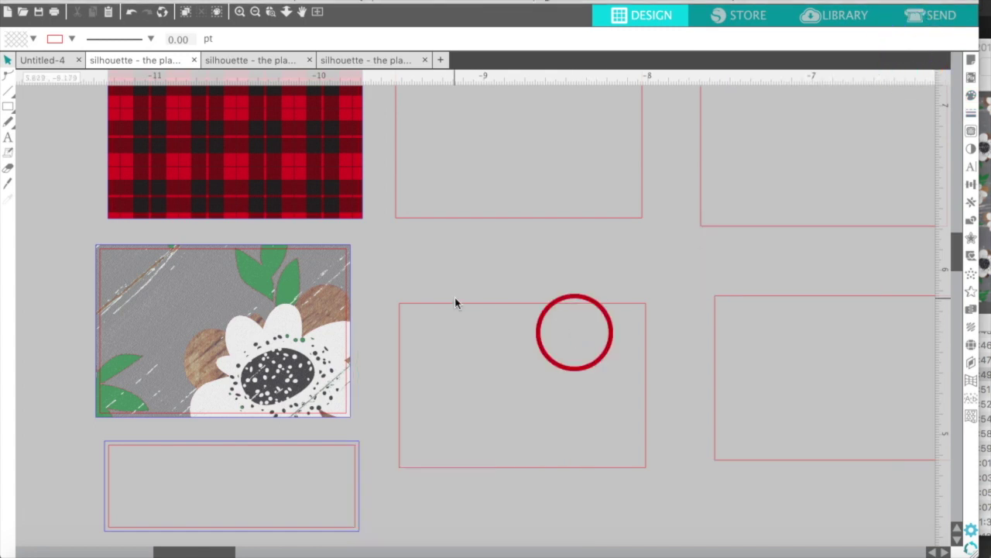
# Select and copy all template shapes beside the mat, including the green frame and the filled boxes
pyautogui.scroll(-3, 455, 301)
pyautogui.scroll(-6, 455, 302)
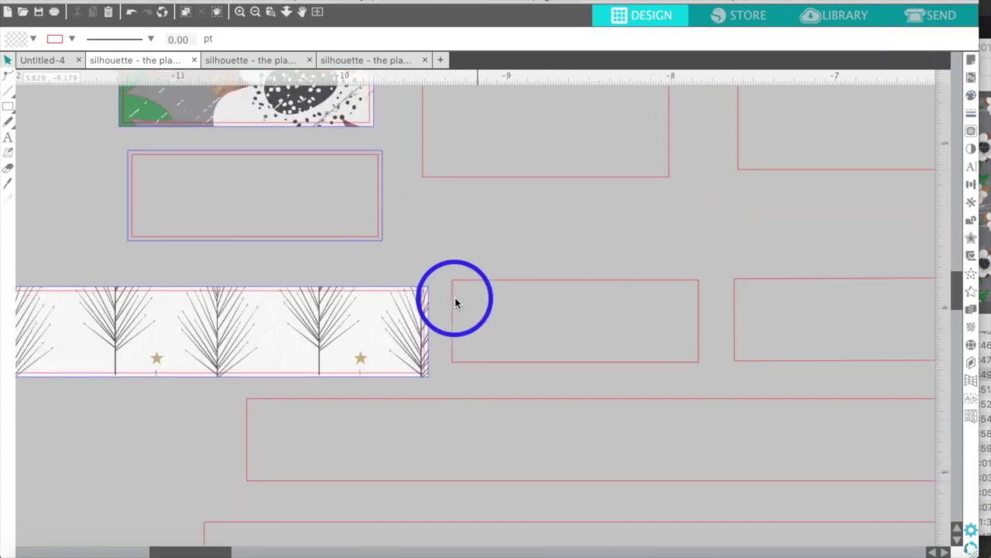
pyautogui.click(257, 12)
pyautogui.click(413, 164)
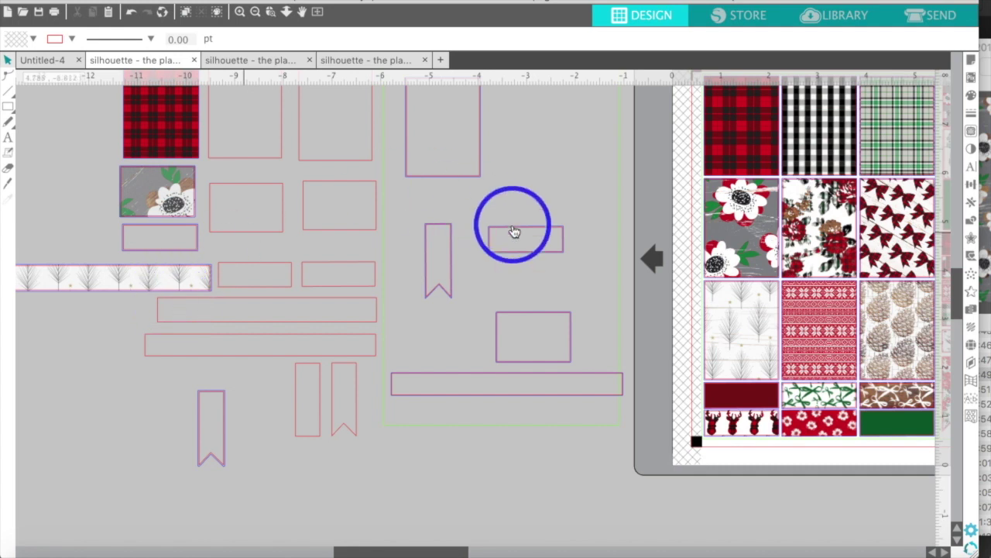
pyautogui.click(620, 181)
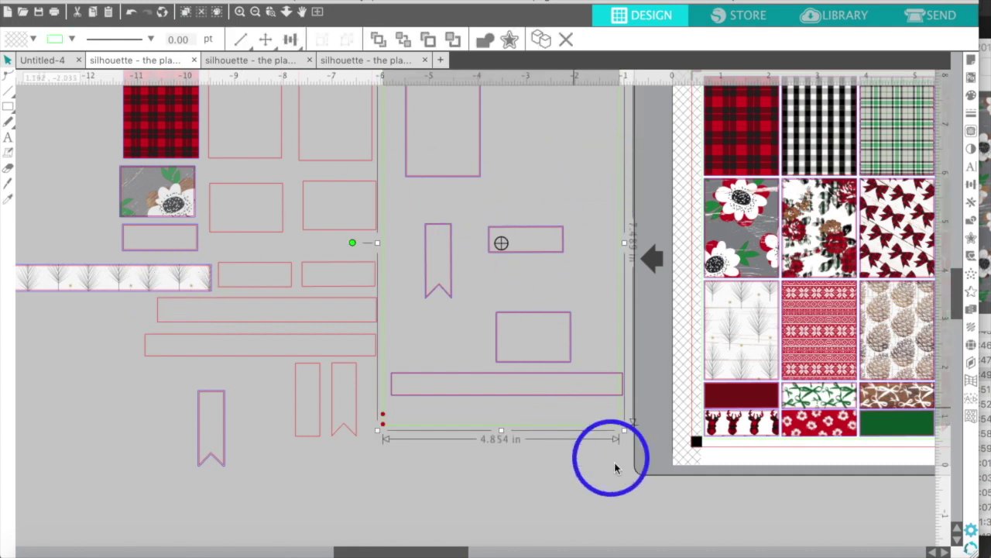
pyautogui.moveTo(630, 486); pyautogui.dragTo(82, 128)
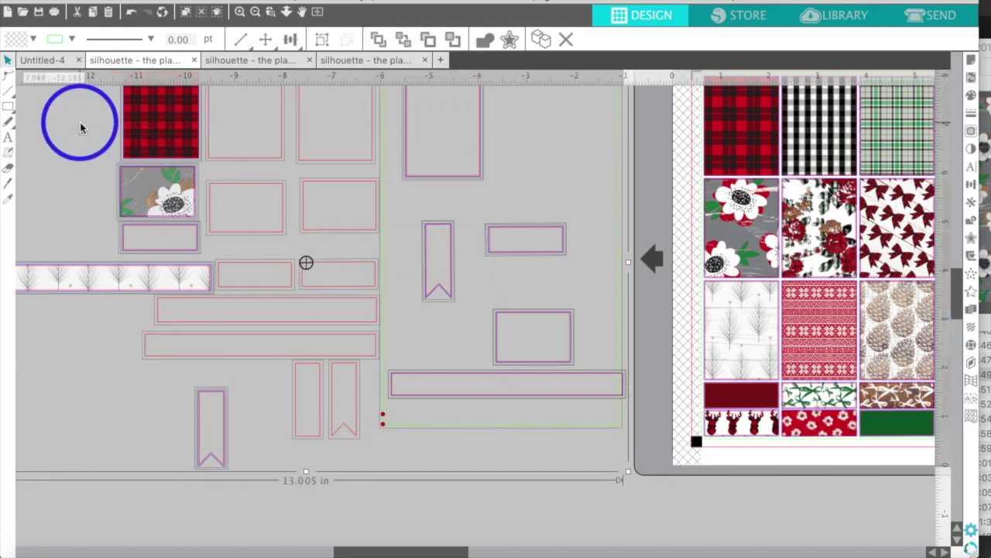
# Paste the copied template shapes beside the mat in the Untitled-4 document and delete the loose banner from its page
pyautogui.click(44, 62)
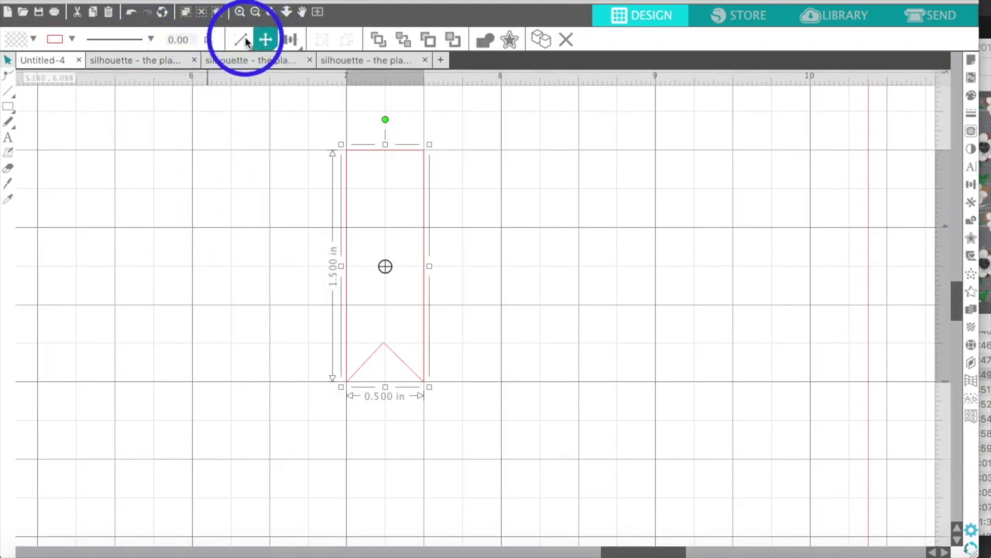
pyautogui.click(255, 15)
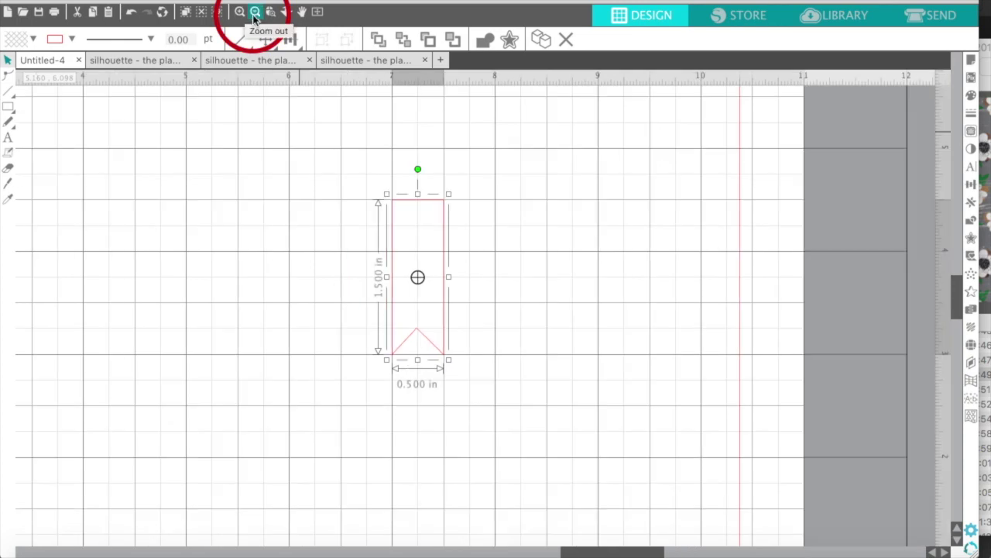
pyautogui.click(255, 15)
pyautogui.click(254, 16)
pyautogui.click(255, 16)
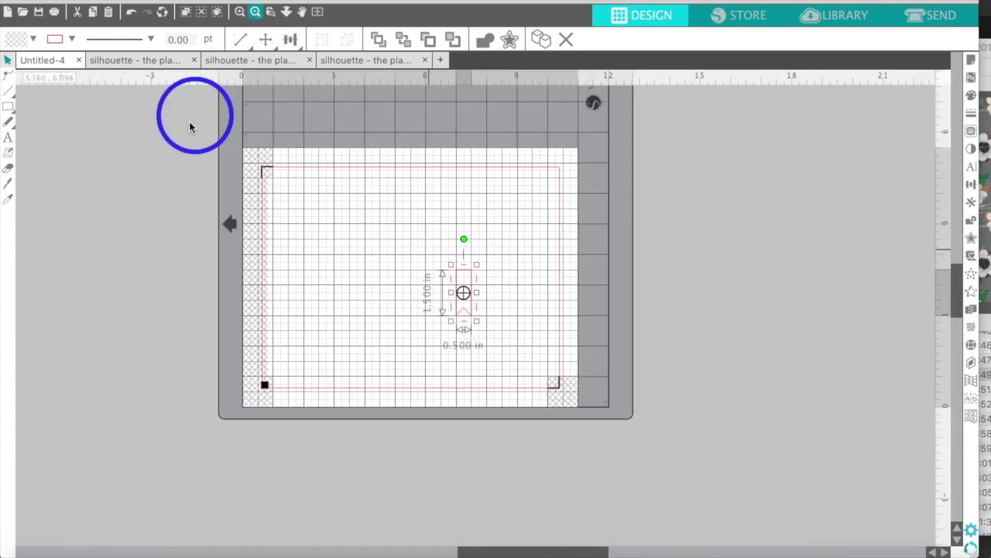
pyautogui.click(146, 171)
pyautogui.hotkey('ctrl', 'v')
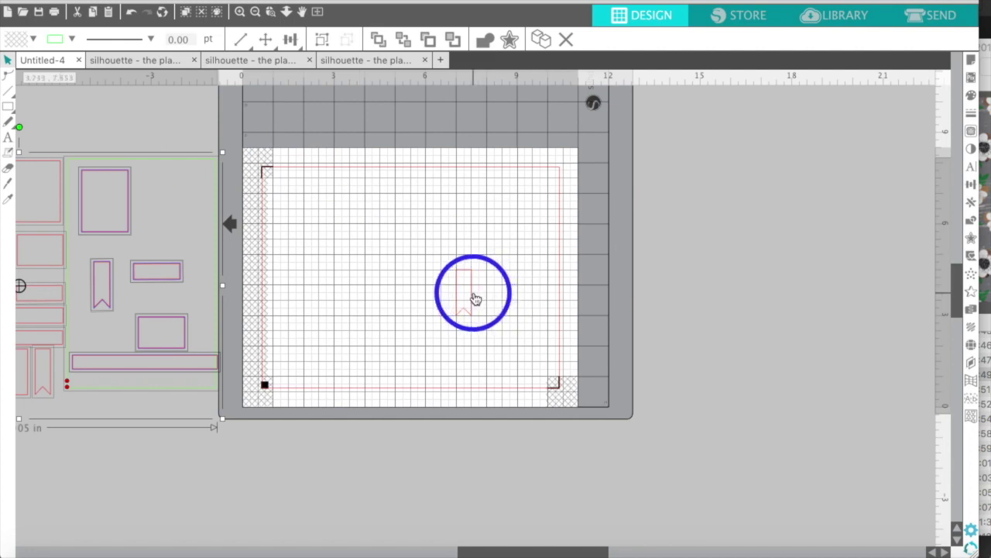
pyautogui.click(476, 299)
pyautogui.click(474, 297)
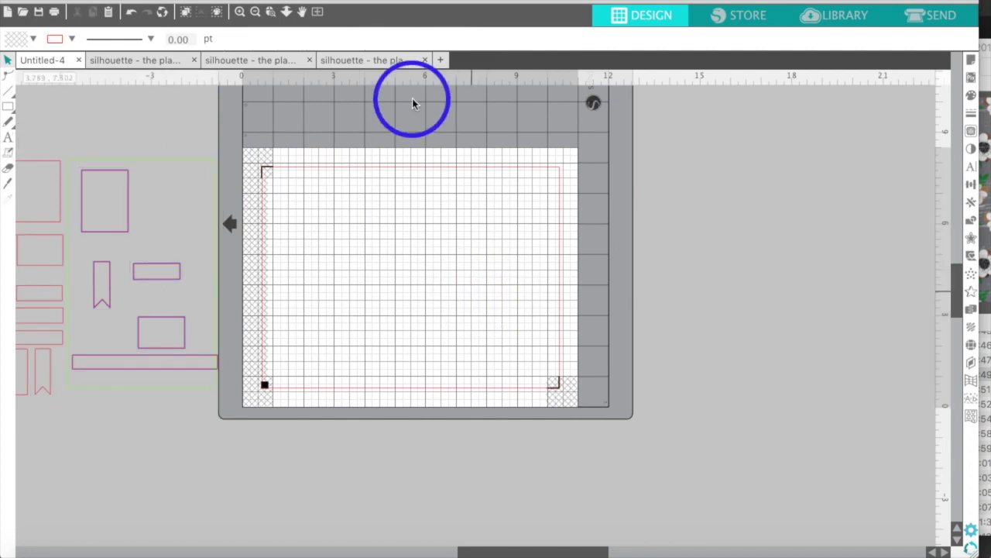
# Hide the page grid and move the green frame onto the page, against the left side of the cut area
pyautogui.click(233, 1)
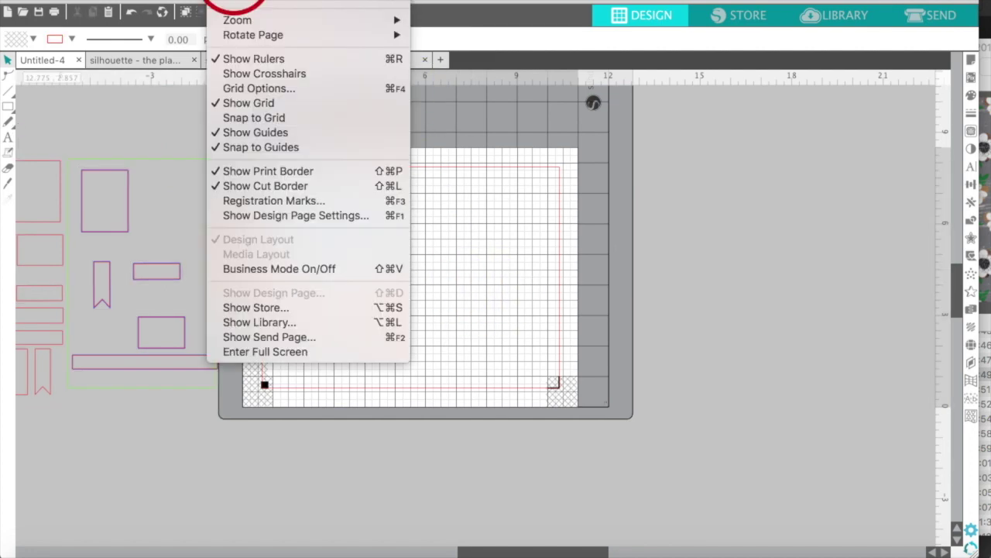
pyautogui.click(254, 103)
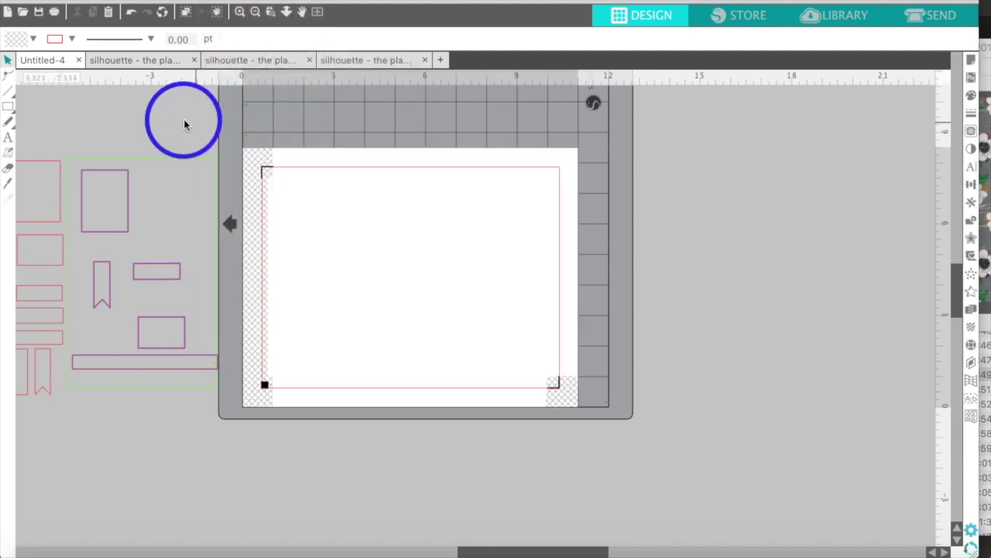
pyautogui.hscroll(-10, 184, 118)
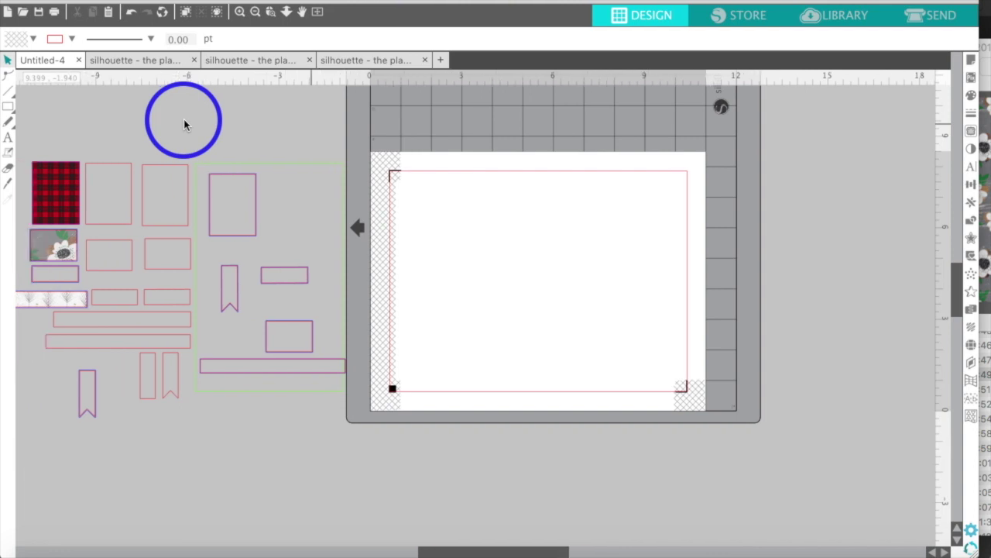
pyautogui.hscroll(-1, 184, 124)
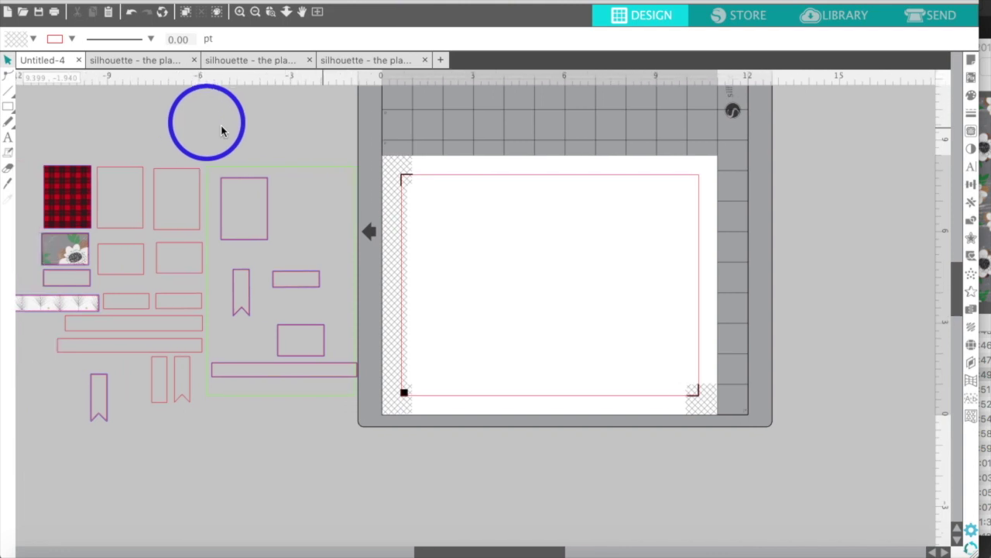
pyautogui.click(305, 173)
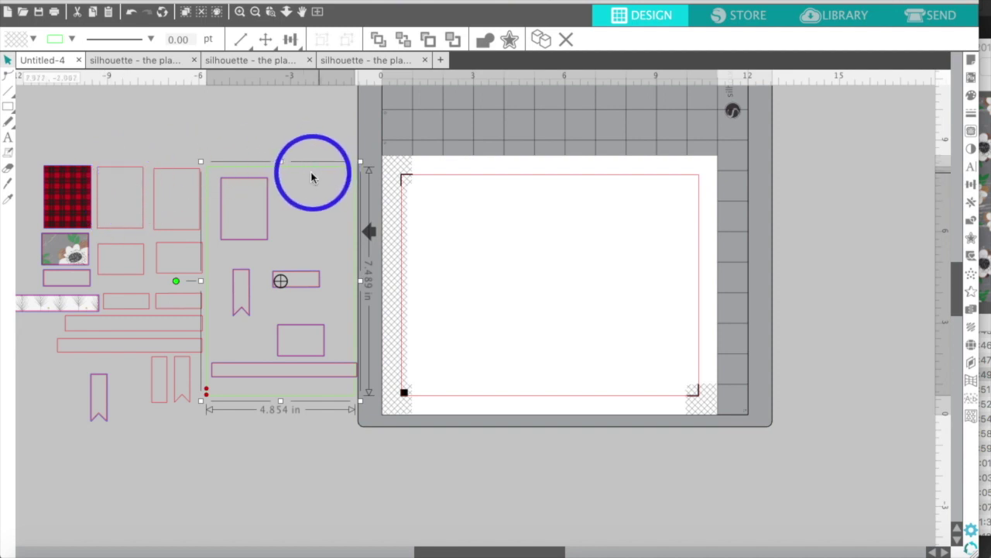
pyautogui.moveTo(308, 177); pyautogui.dragTo(505, 172)
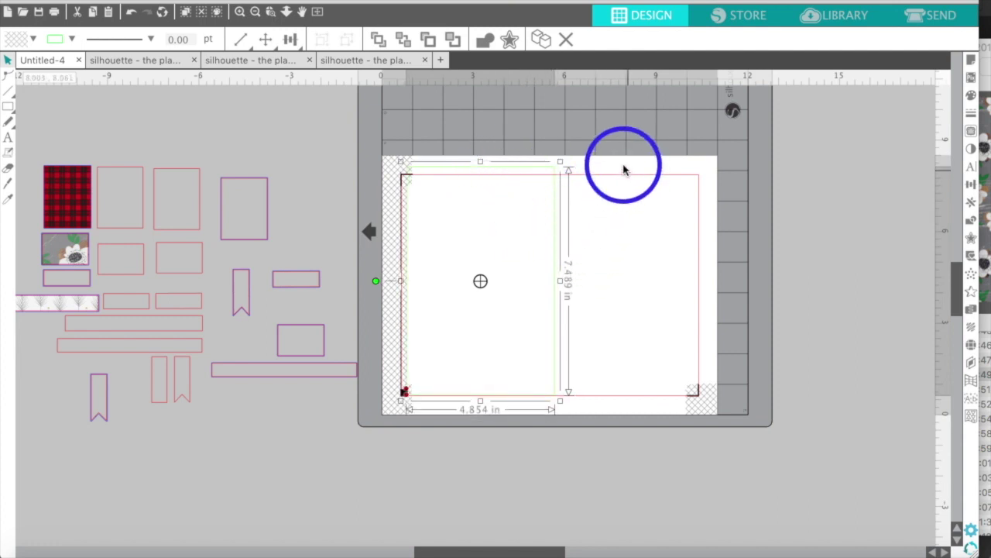
# Open the registration mark settings, try an inset of 0.394 in, and undo the inset change
pyautogui.click(972, 67)
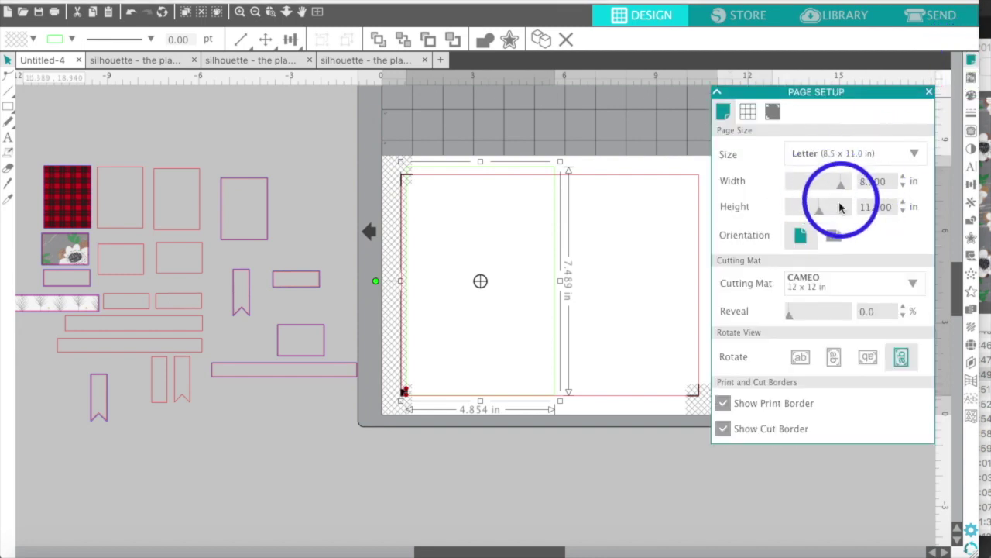
pyautogui.click(774, 114)
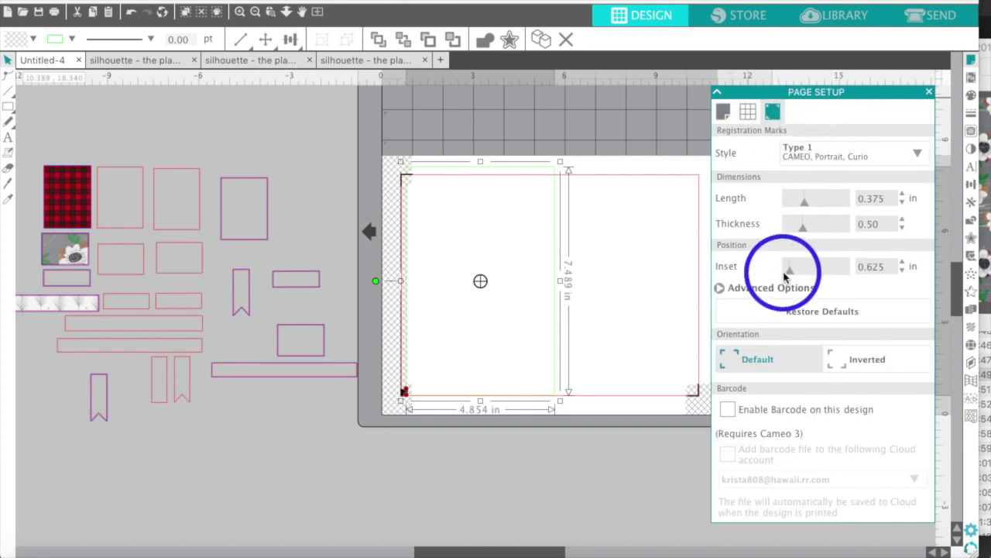
pyautogui.moveTo(781, 270); pyautogui.dragTo(782, 267)
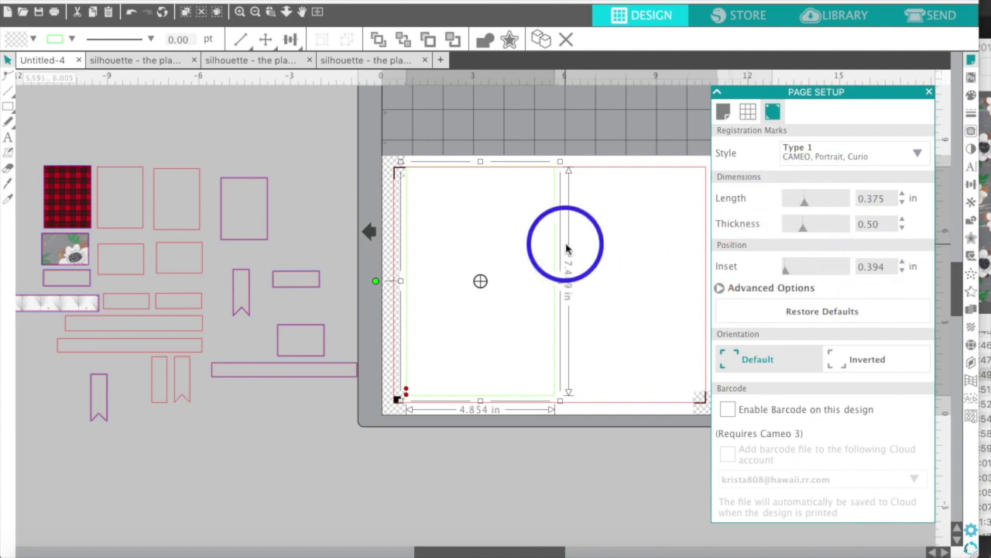
pyautogui.click(130, 14)
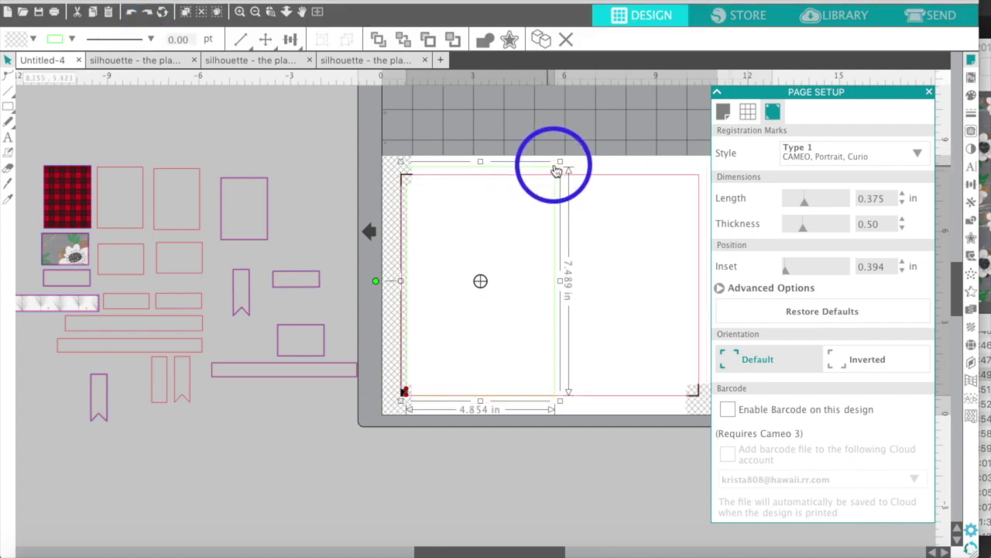
# Scale the green frame down to 4.273 by 6.593 in inside the registration marks and duplicate it to the right
pyautogui.moveTo(559, 161); pyautogui.dragTo(542, 188)
pyautogui.moveTo(476, 200); pyautogui.dragTo(469, 186)
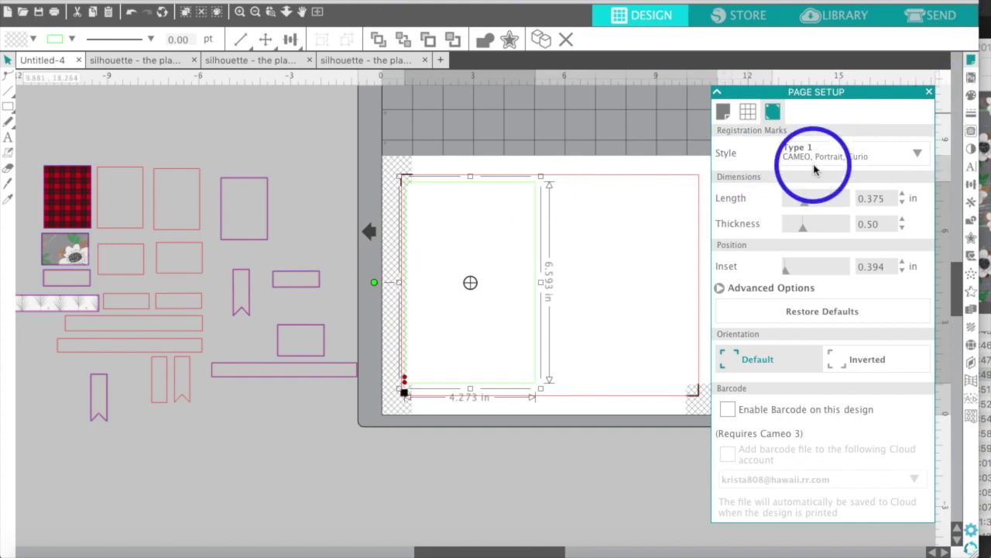
pyautogui.click(969, 202)
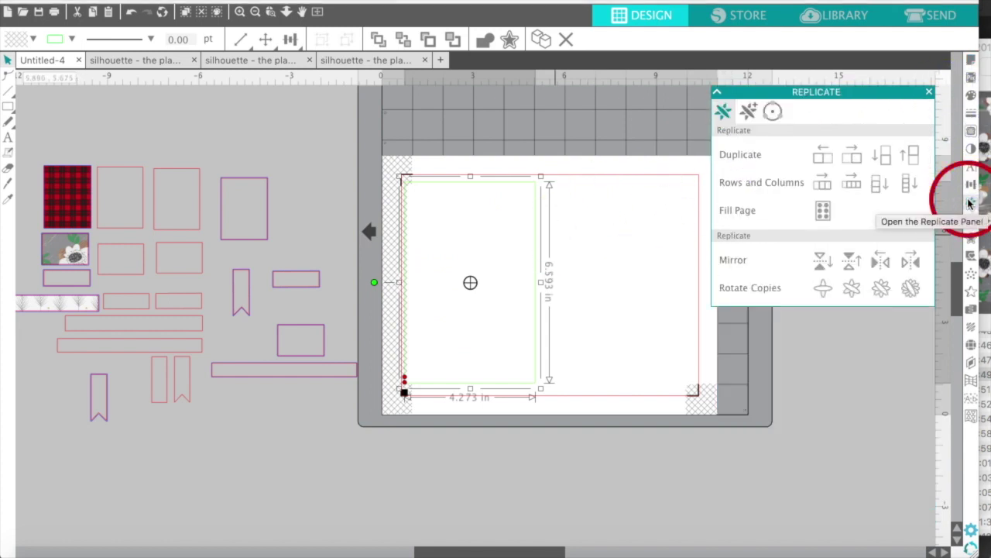
pyautogui.click(851, 158)
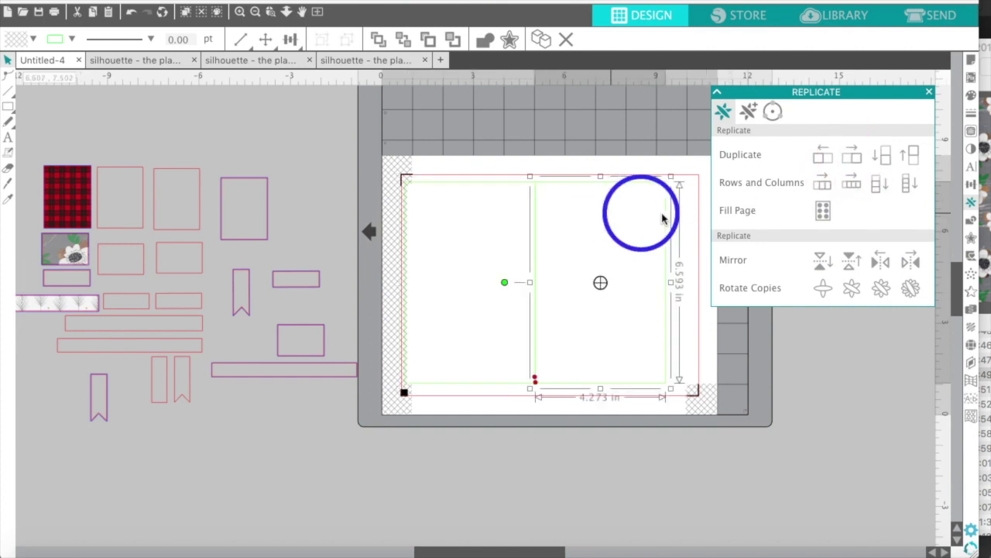
# Nudge the duplicate green frame to the right, leaving a gap between the frames while staying inside the cut area
pyautogui.click(662, 236)
pyautogui.click(665, 237)
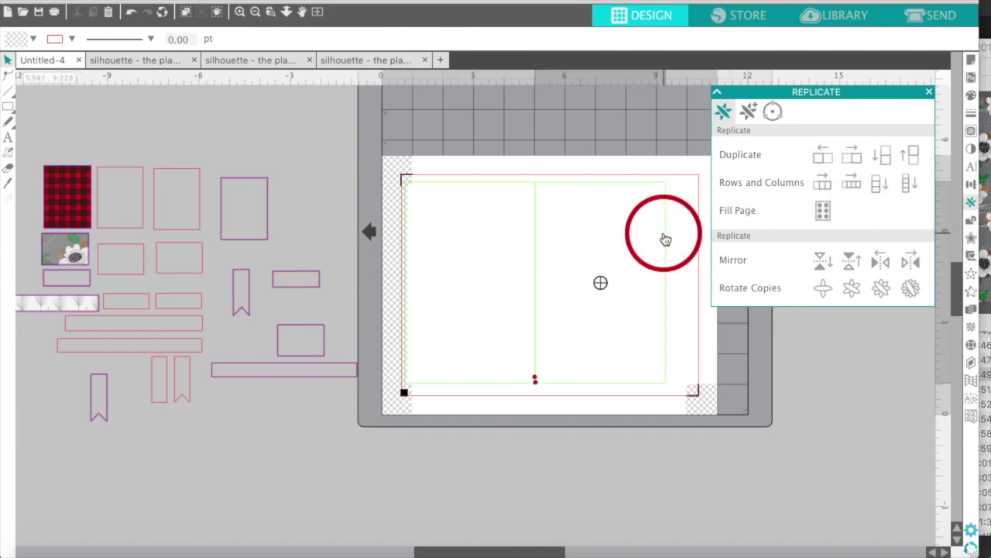
pyautogui.press('Right')
pyautogui.press('Right')
pyautogui.press('Right')
pyautogui.press('Right')
pyautogui.press('Right')
pyautogui.press('Right')
pyautogui.press('Right')
pyautogui.press('Right')
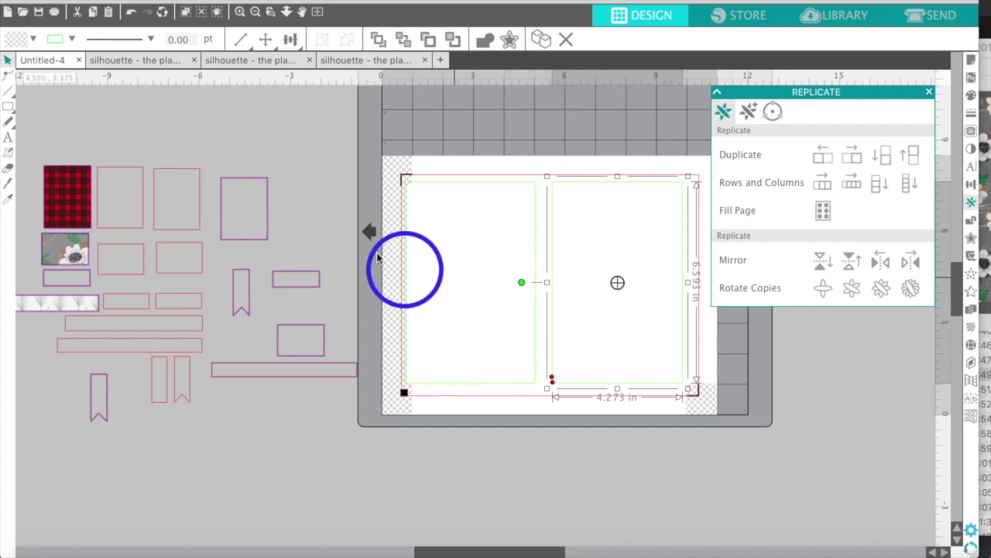
pyautogui.click(186, 129)
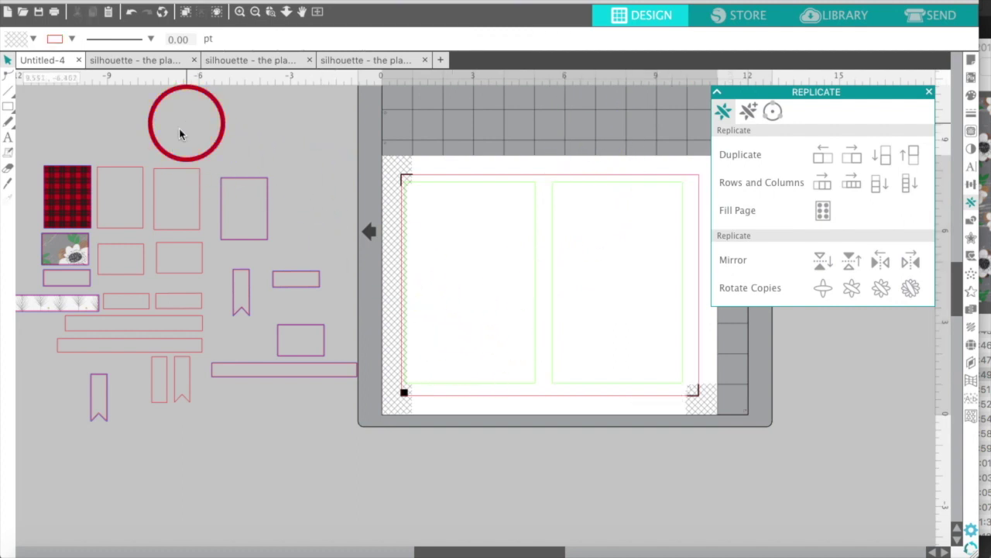
# Move the red plaid box into the upper-left corner of the first green frame and the floral box directly beneath it
pyautogui.click(61, 170)
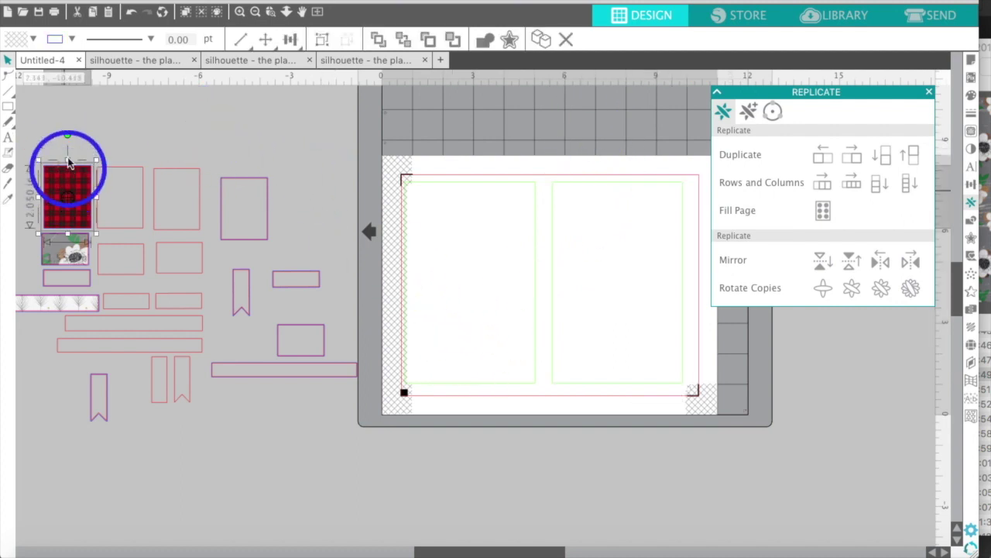
pyautogui.click(29, 115)
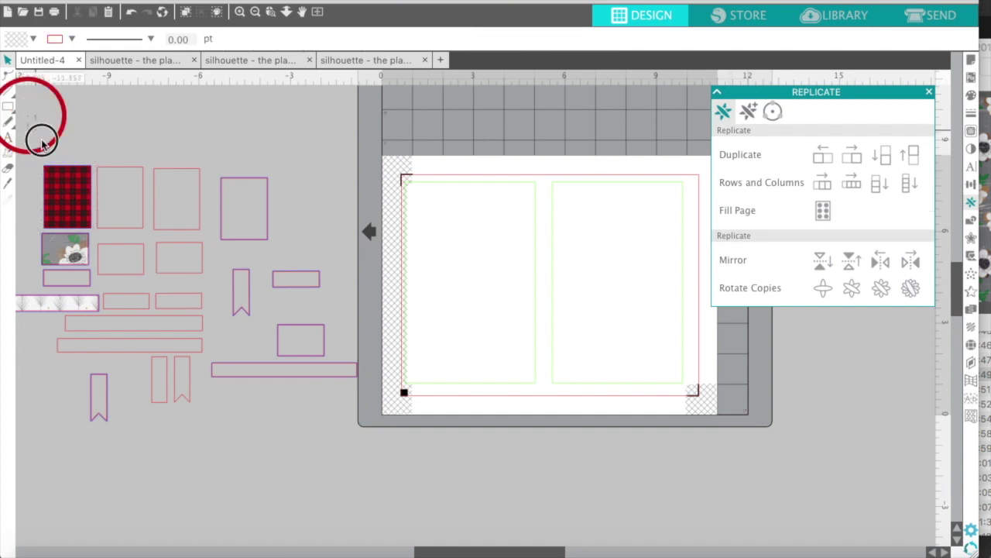
pyautogui.click(68, 195)
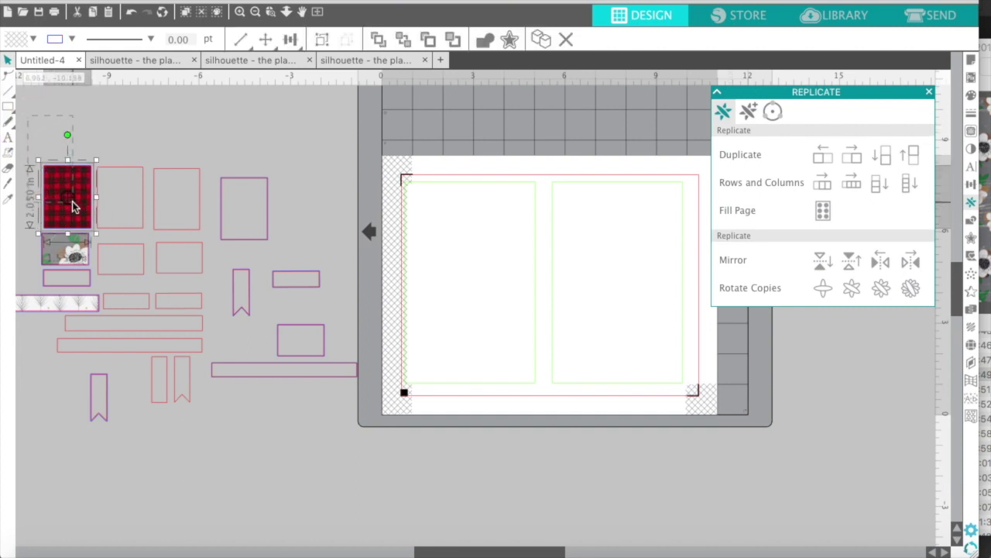
pyautogui.moveTo(67, 195); pyautogui.dragTo(428, 213)
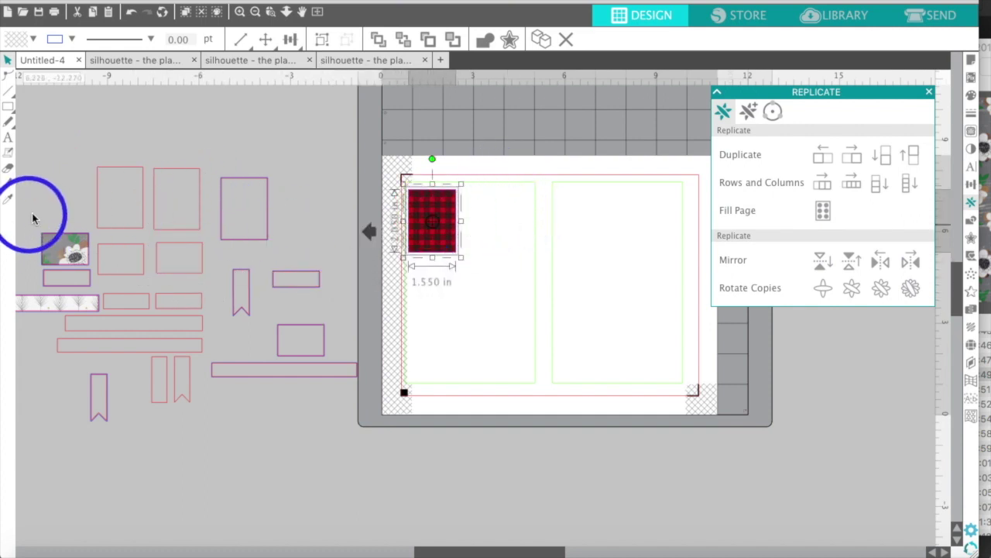
pyautogui.click(67, 247)
pyautogui.moveTo(65, 248); pyautogui.dragTo(421, 277)
# Move the pine-branch banner and the small empty box together onto the page, below the floral box
pyautogui.click(27, 275)
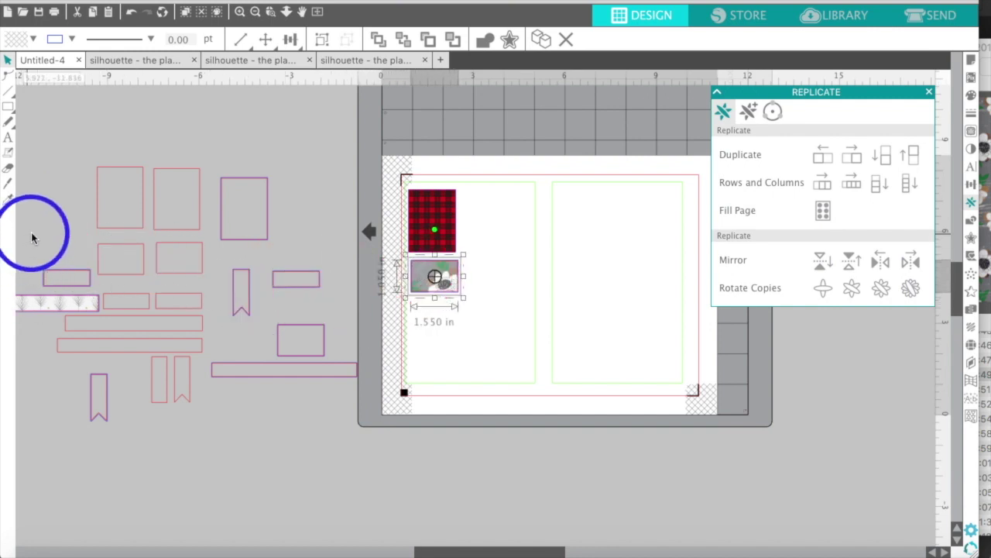
pyautogui.click(46, 305)
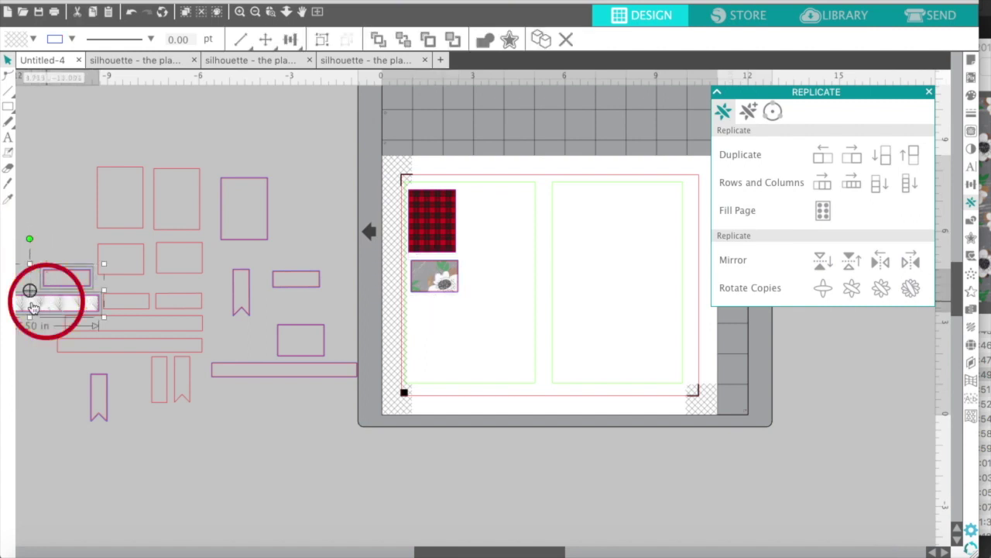
pyautogui.moveTo(29, 306); pyautogui.dragTo(511, 361)
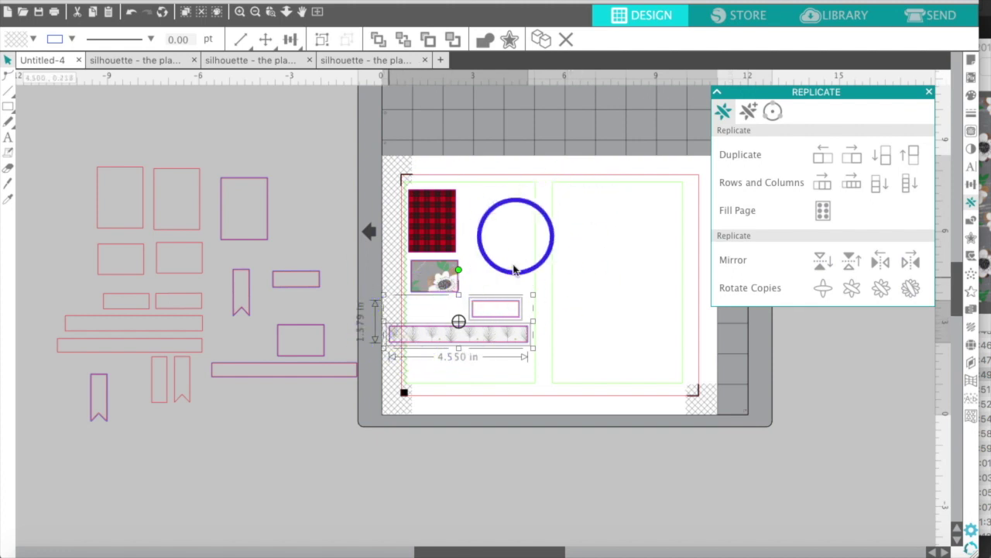
pyautogui.click(328, 161)
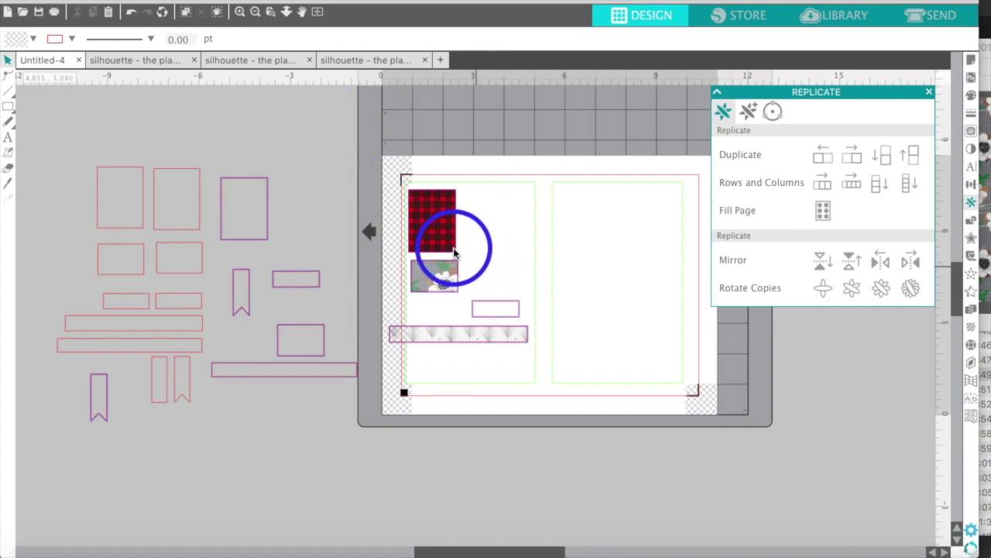
# Duplicate the red plaid box with its bleed outline to the right within the first green frame
pyautogui.click(425, 211)
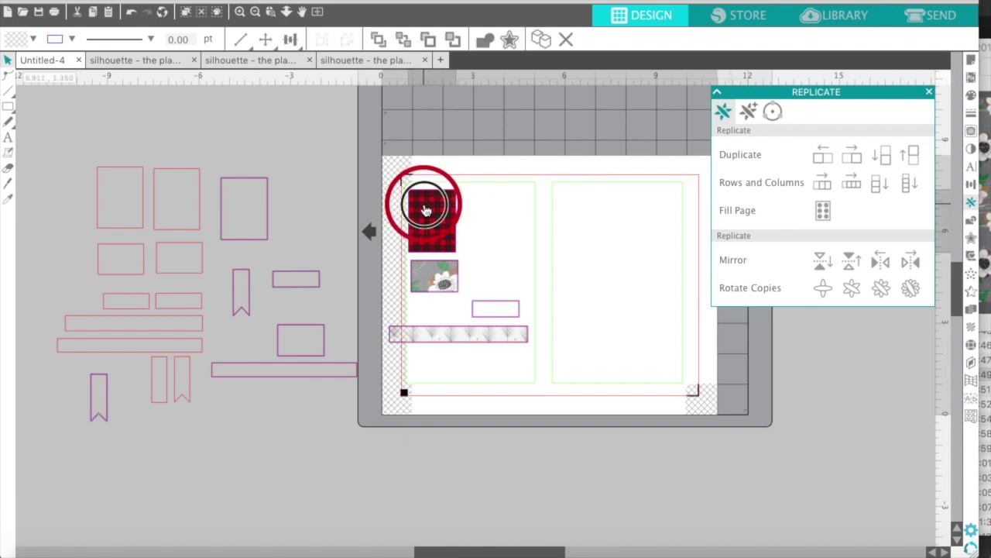
pyautogui.click(478, 220)
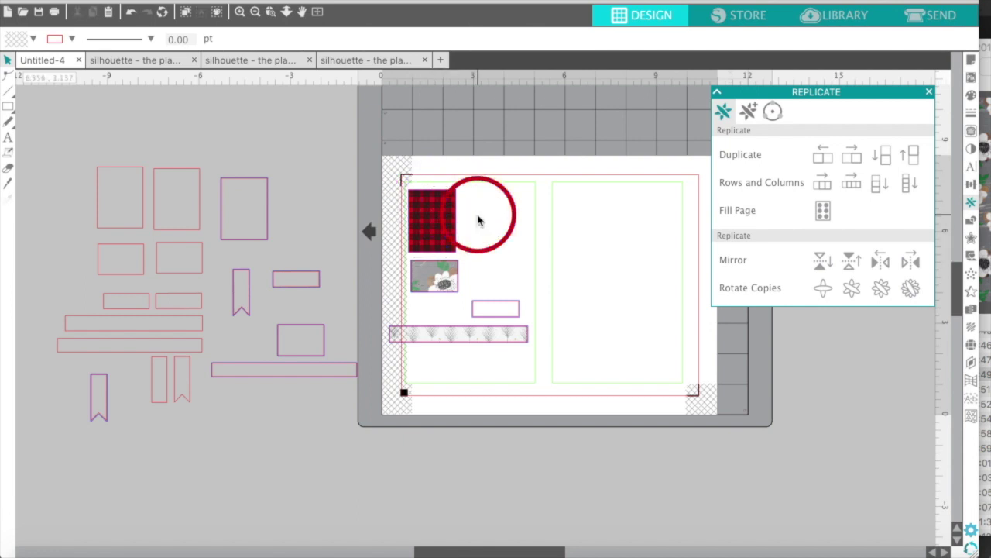
pyautogui.click(445, 208)
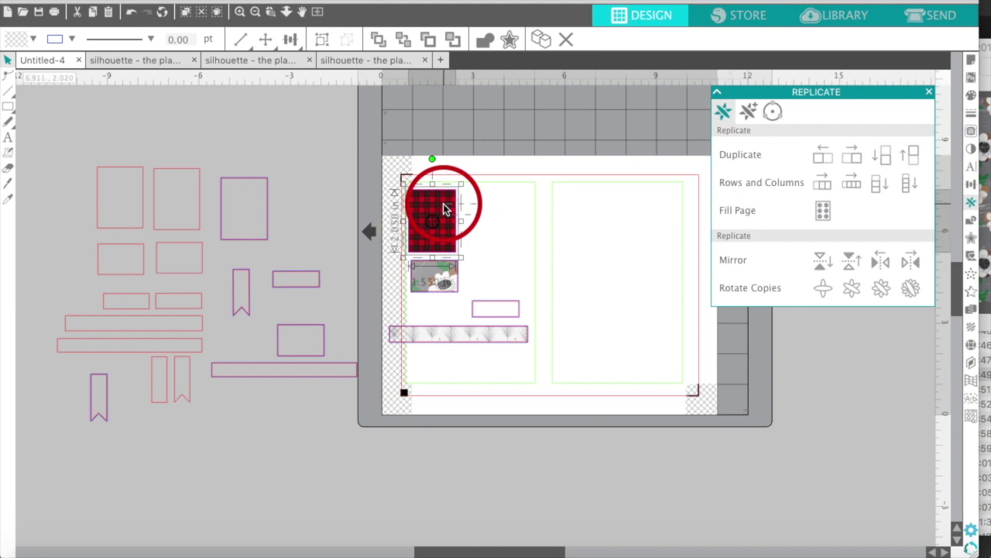
pyautogui.click(855, 156)
pyautogui.click(606, 227)
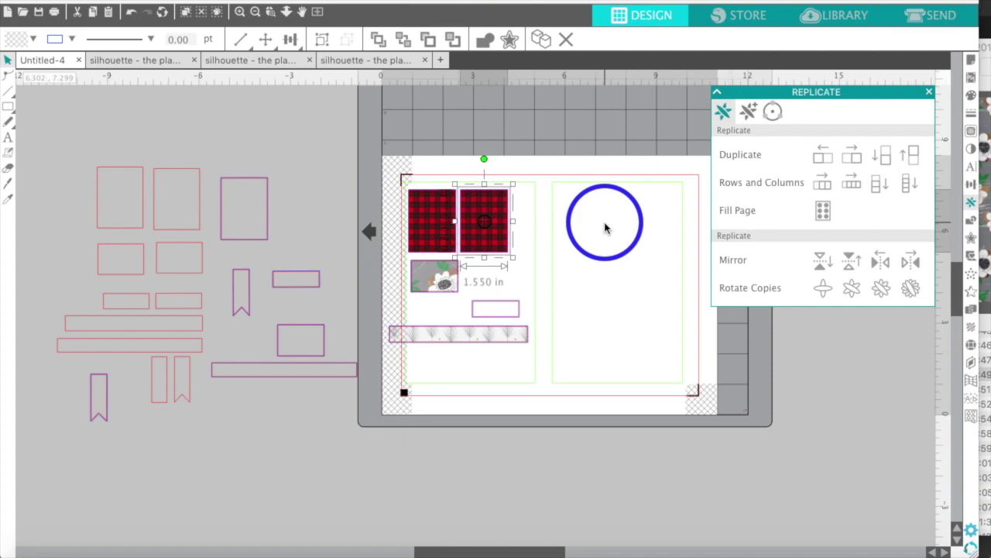
pyautogui.click(580, 240)
pyautogui.click(473, 181)
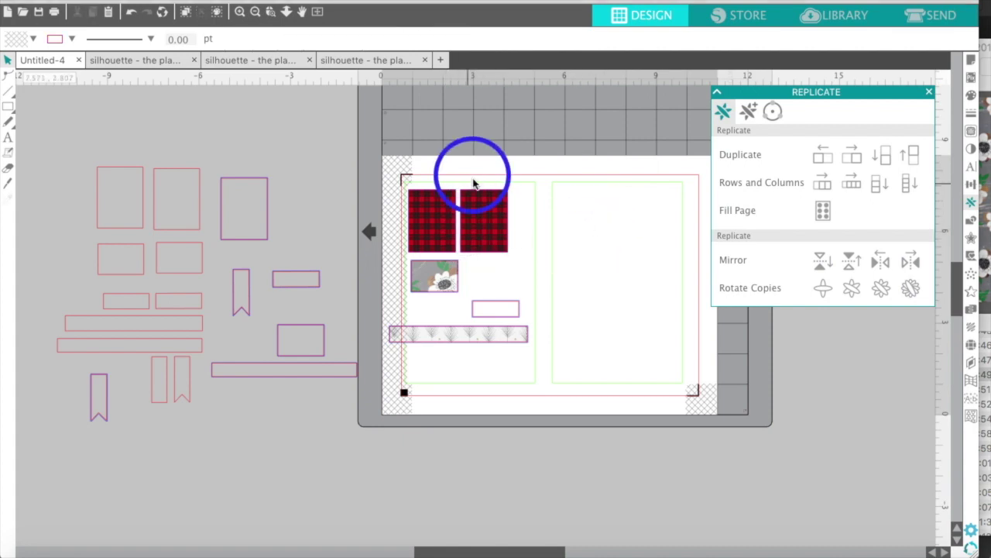
# Show the line color options, select the plaid copy's inner cut line and then its outer bleed outline, and color the outer one blue
pyautogui.click(970, 118)
pyautogui.click(748, 113)
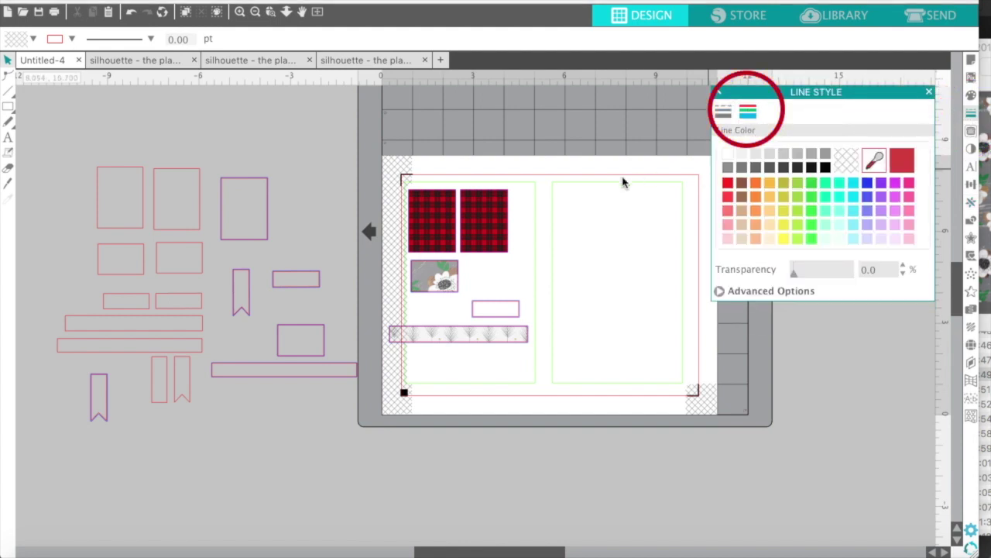
pyautogui.click(240, 12)
pyautogui.click(240, 13)
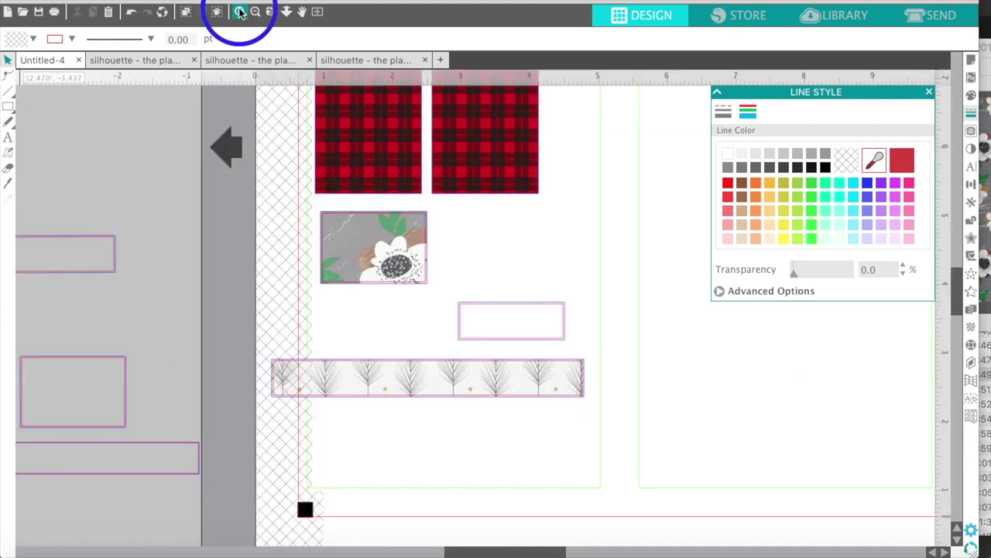
pyautogui.click(240, 13)
pyautogui.click(457, 149)
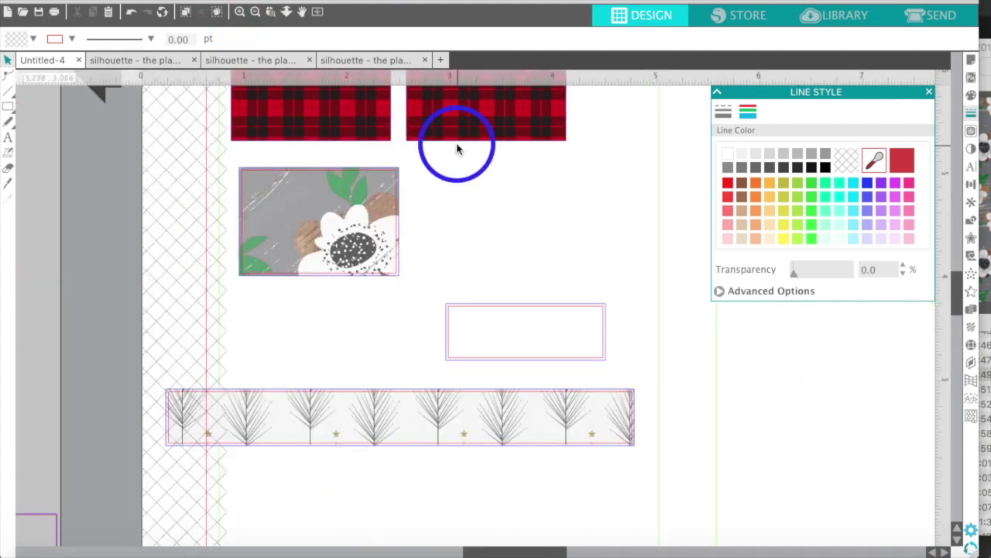
pyautogui.click(457, 148)
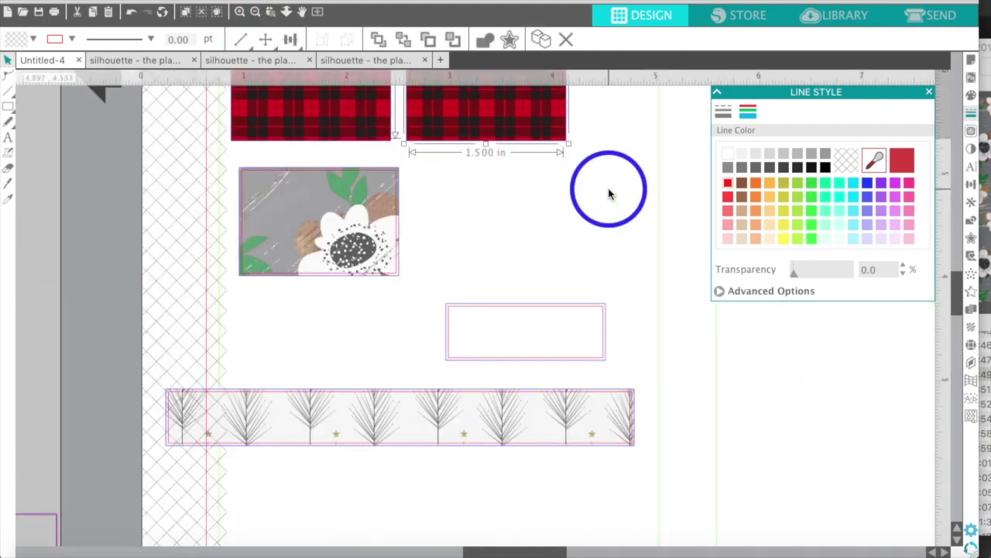
pyautogui.moveTo(568, 153); pyautogui.dragTo(562, 143)
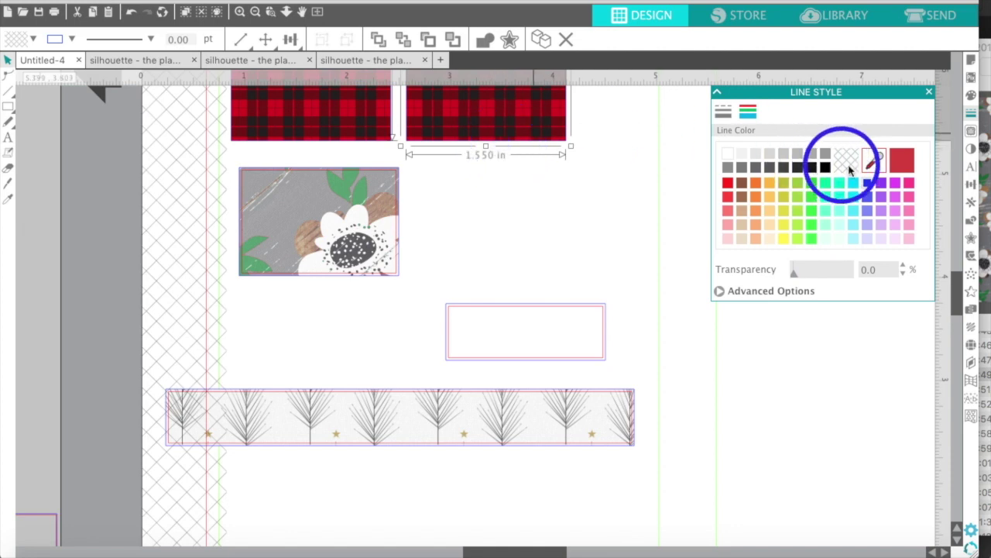
pyautogui.click(868, 184)
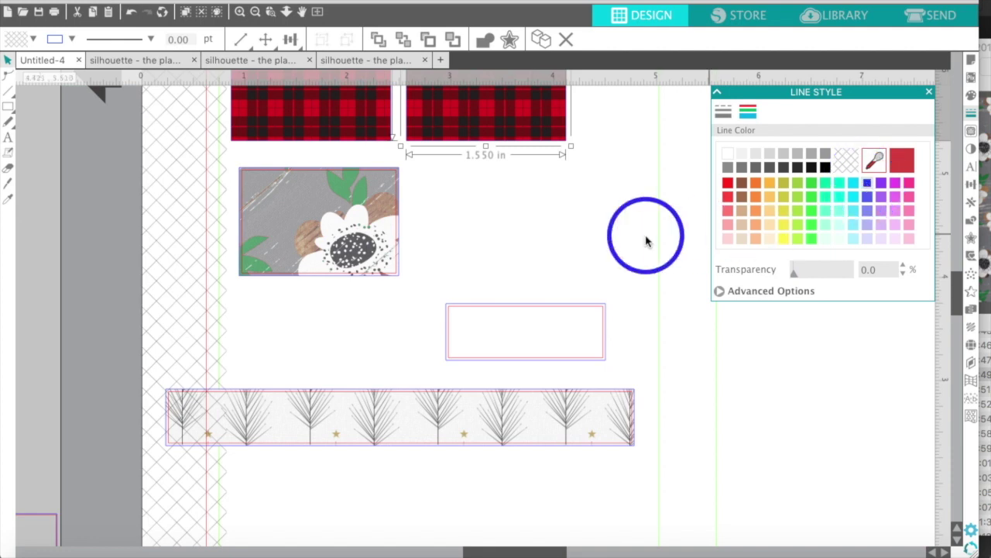
# Bring the two plaid boxes into view and switch to Finder, showing the Christmas pattern image folder
pyautogui.scroll(3, 646, 241)
pyautogui.hscroll(-1, 646, 241)
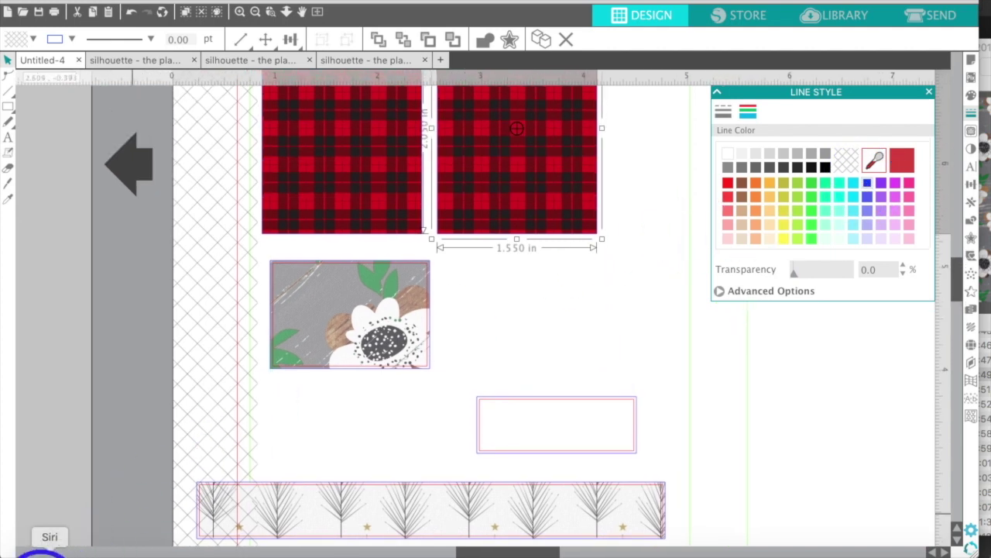
pyautogui.click(30, 550)
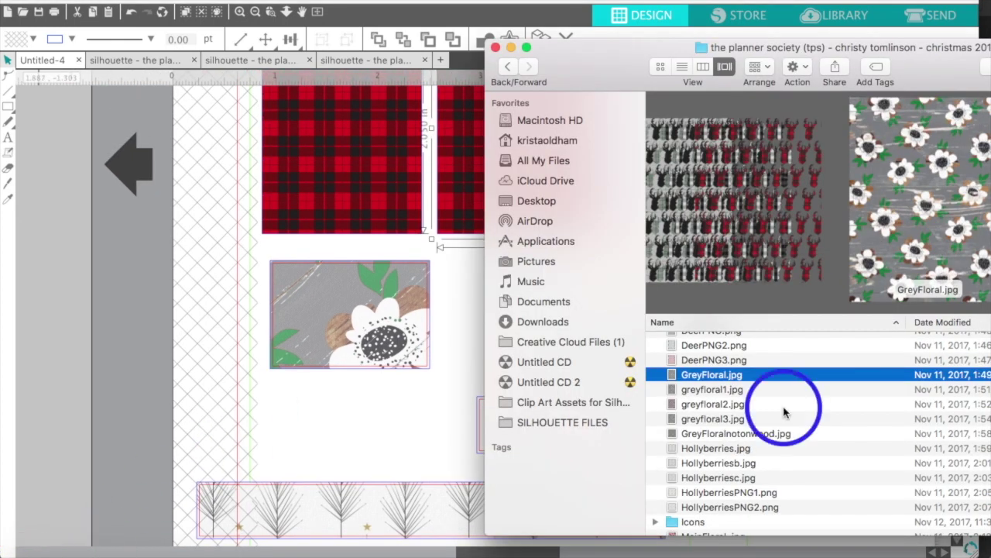
# Fill the box beside the plaid box with the Hollyberries.jpg pattern from the planner society folder
pyautogui.hscroll(4, 784, 412)
pyautogui.hscroll(2, 784, 412)
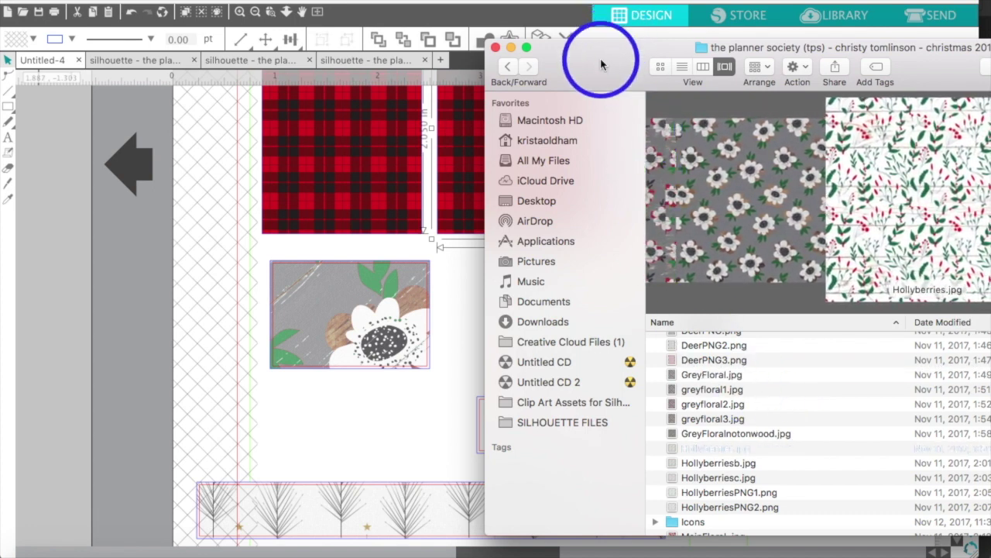
pyautogui.moveTo(602, 60); pyautogui.dragTo(702, 33)
pyautogui.moveTo(786, 440); pyautogui.dragTo(561, 280)
pyautogui.moveTo(490, 206); pyautogui.dragTo(490, 206)
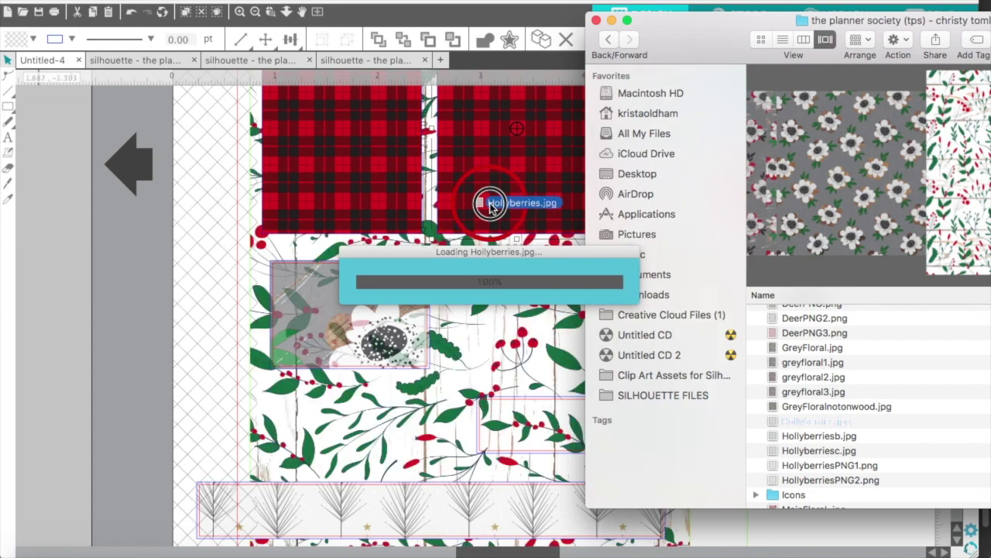
pyautogui.scroll(-3, 491, 194)
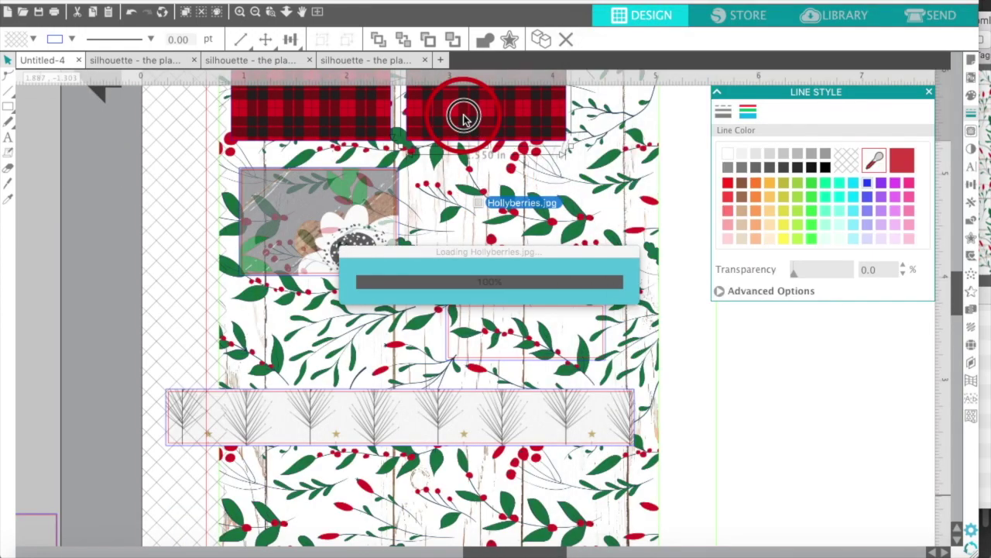
pyautogui.click(449, 137)
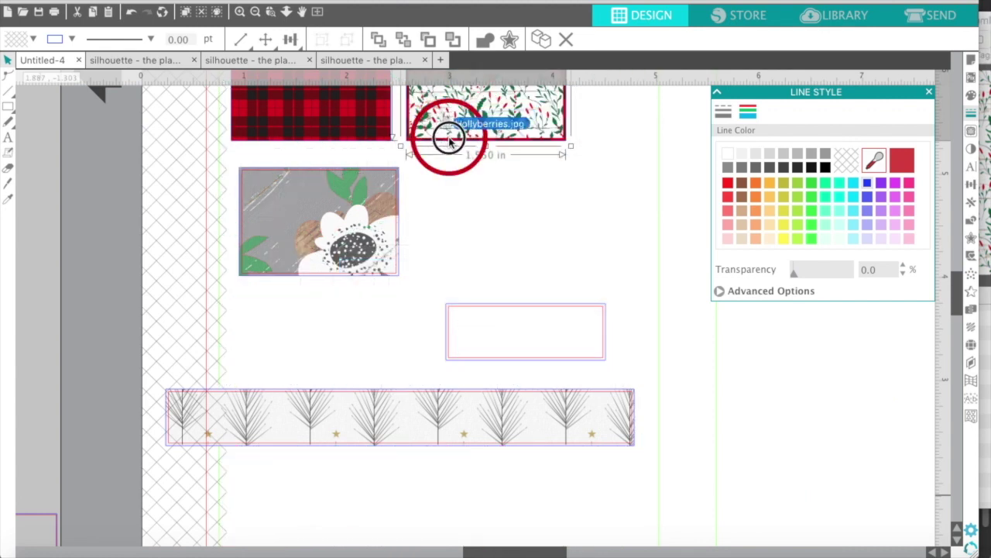
pyautogui.click(451, 141)
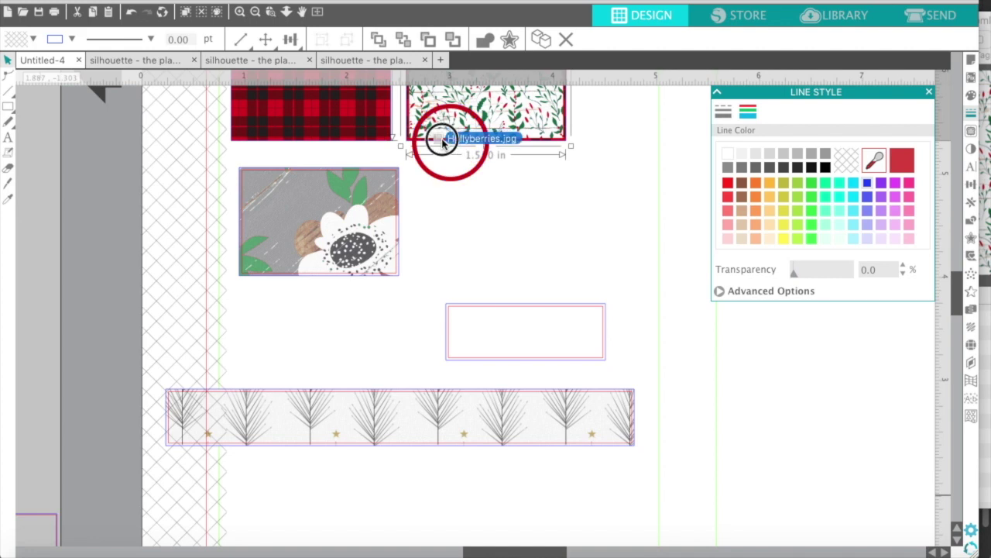
pyautogui.moveTo(426, 147); pyautogui.dragTo(445, 119)
pyautogui.scroll(3, 542, 124)
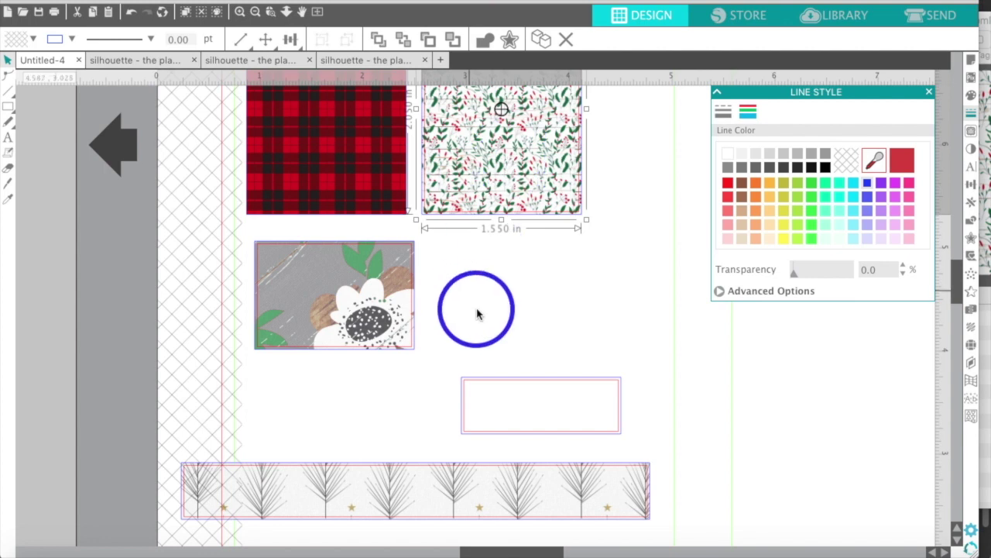
pyautogui.scroll(3, 478, 310)
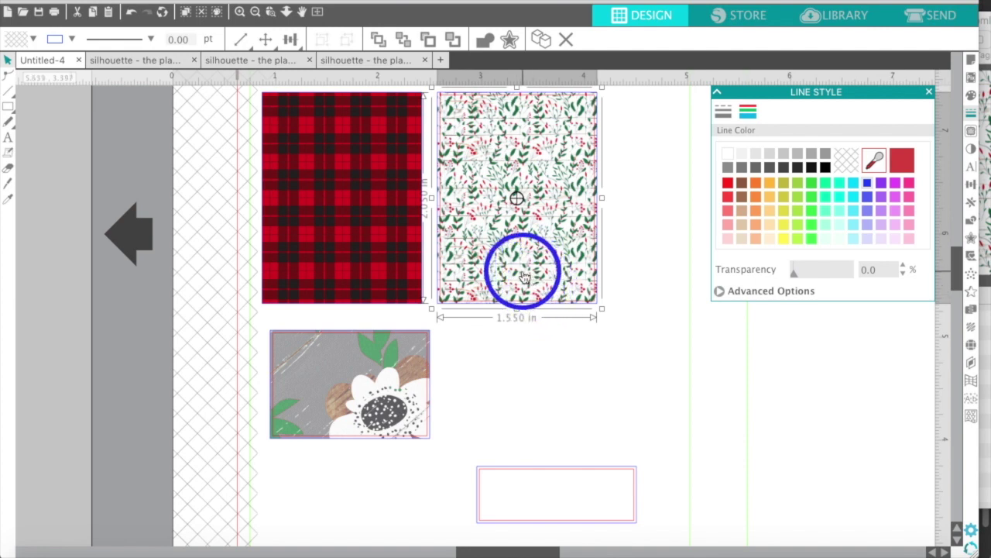
pyautogui.click(271, 63)
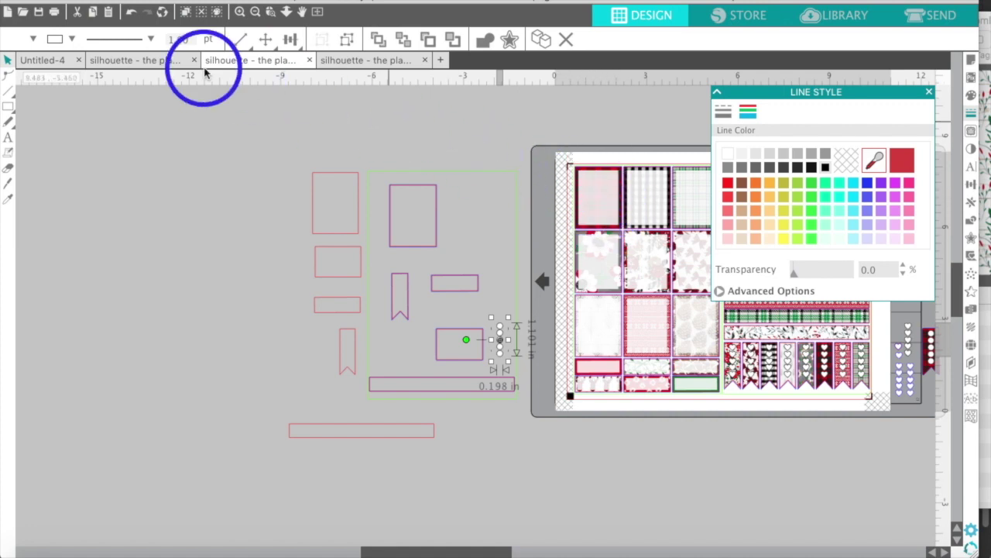
pyautogui.click(45, 64)
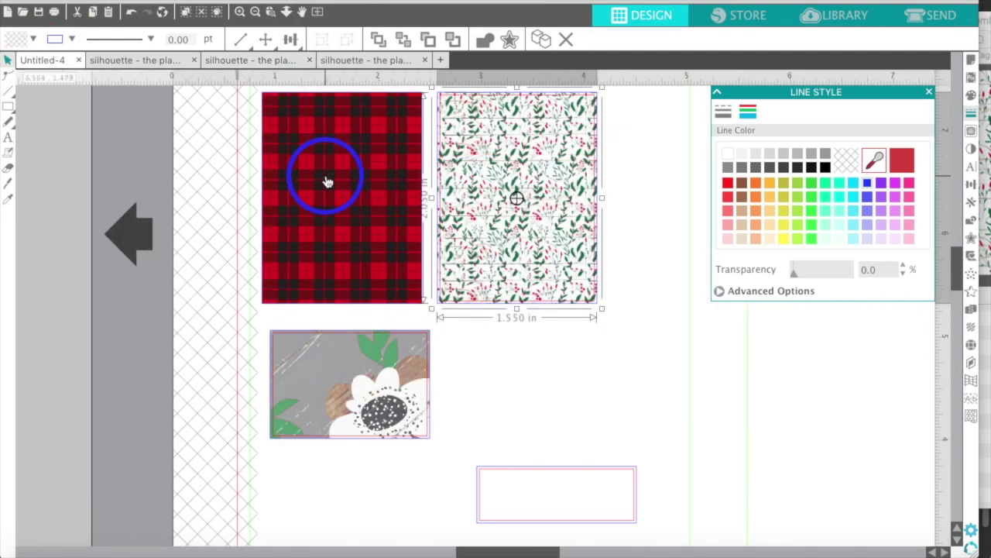
# Scale the holly berries fill pattern to 245% in the box beside the plaid one
pyautogui.scroll(2, 327, 182)
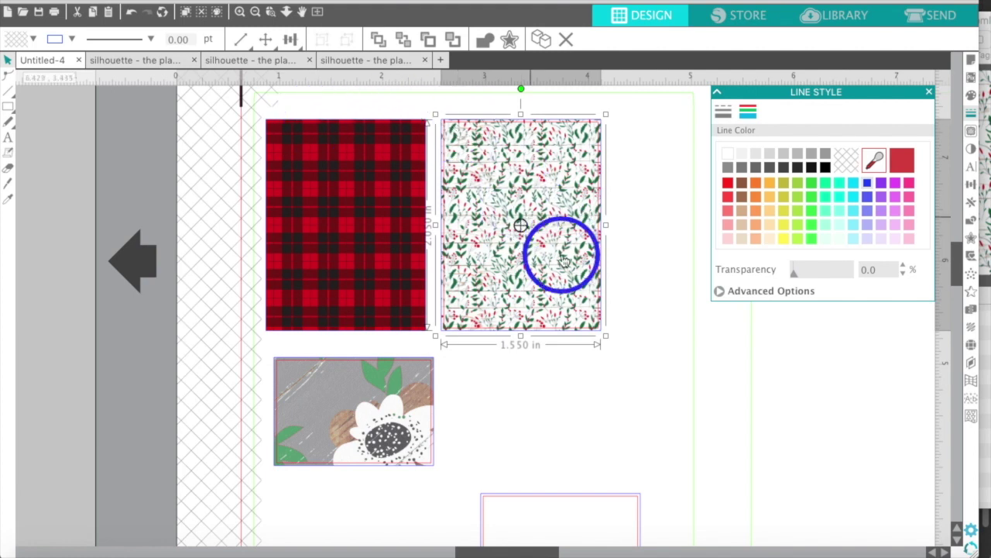
pyautogui.click(971, 94)
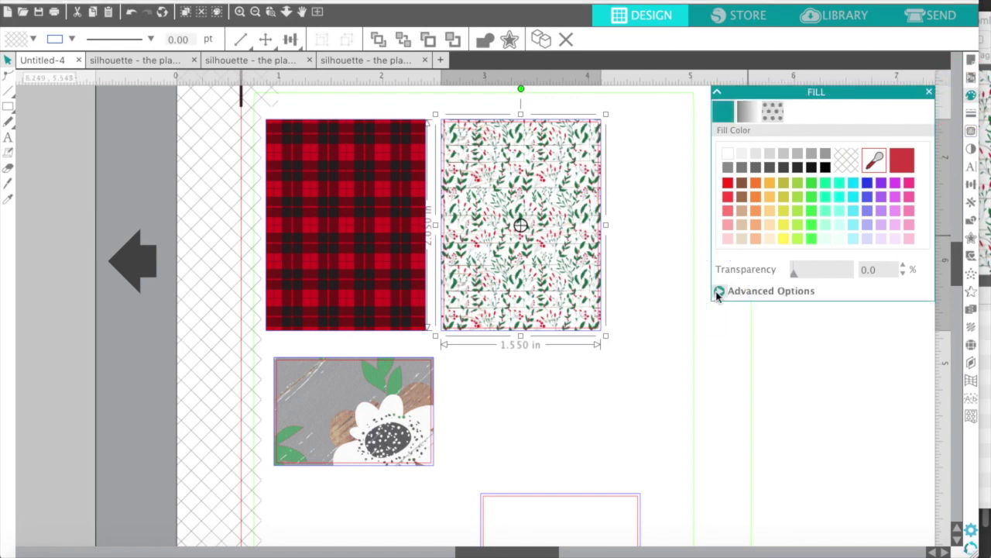
pyautogui.click(719, 291)
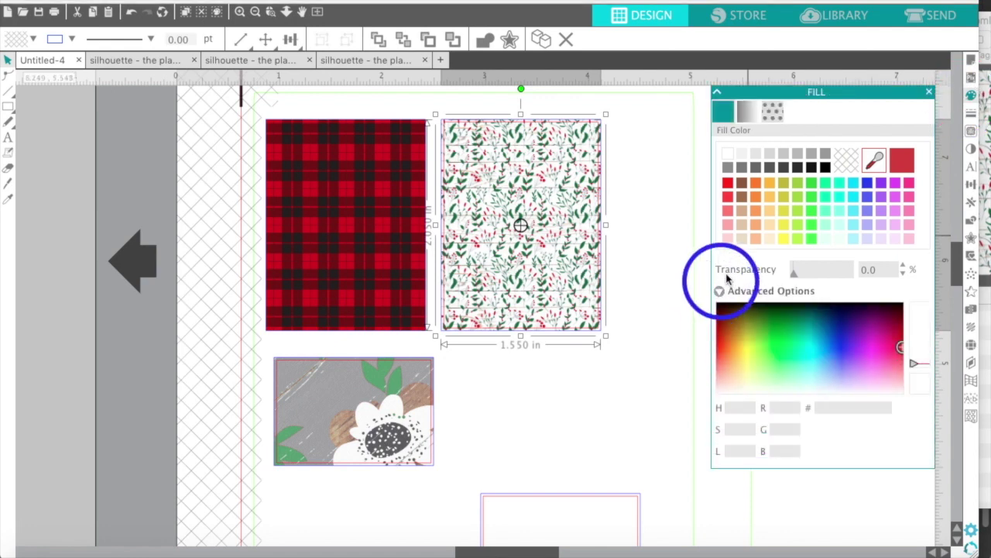
pyautogui.click(782, 116)
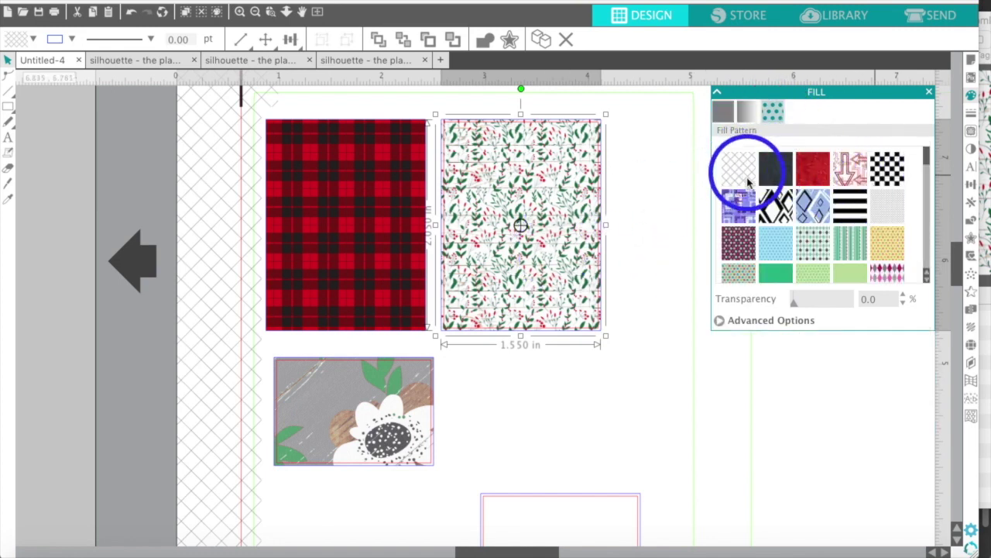
pyautogui.click(720, 321)
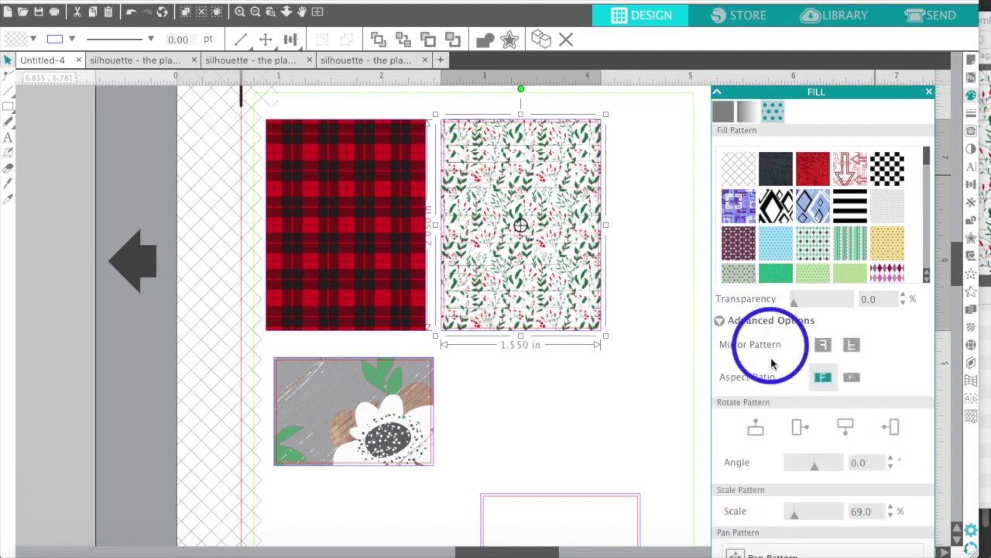
pyautogui.moveTo(792, 518); pyautogui.dragTo(814, 514)
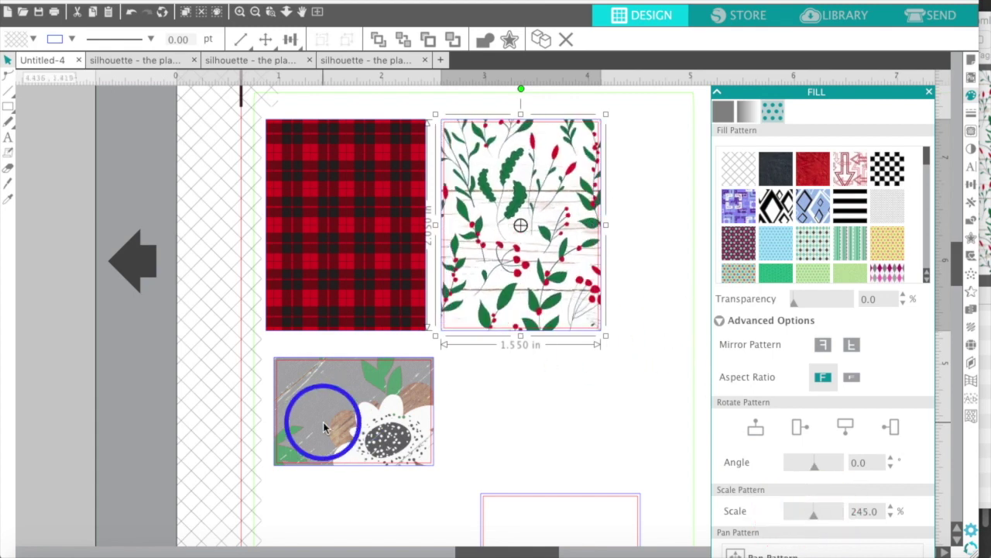
# Show the Fill Color and Line Color settings together, one above the other beside the sticker boxes
pyautogui.click(722, 115)
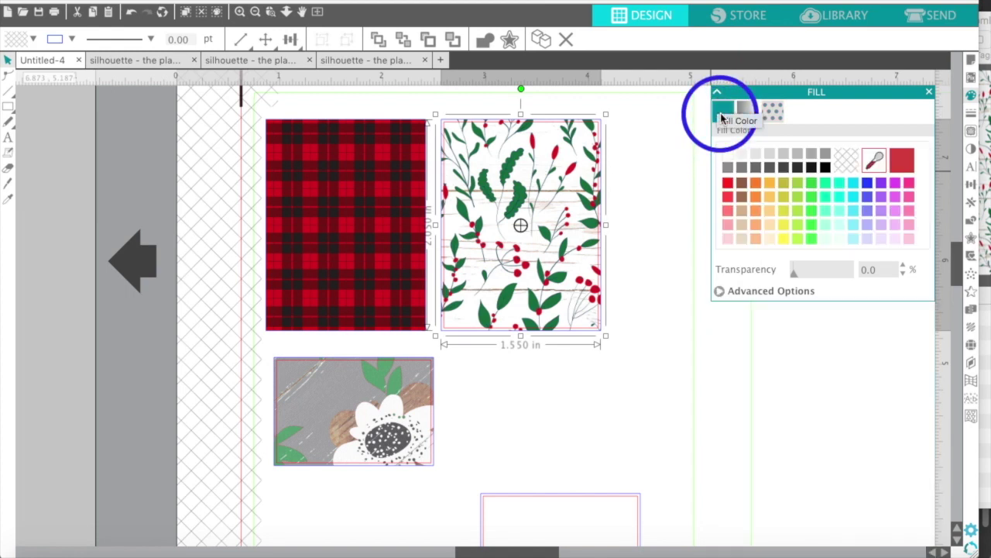
pyautogui.scroll(-2, 640, 350)
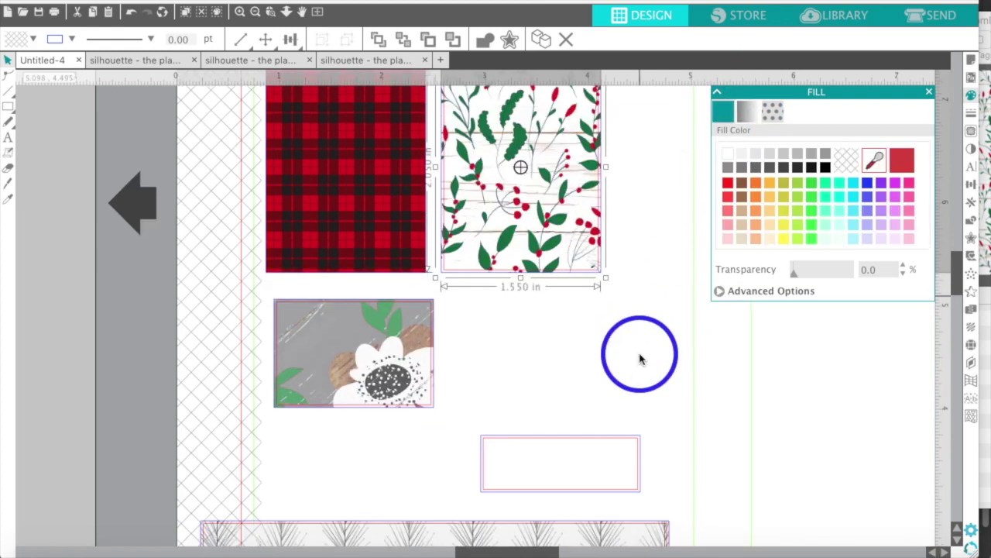
pyautogui.click(573, 438)
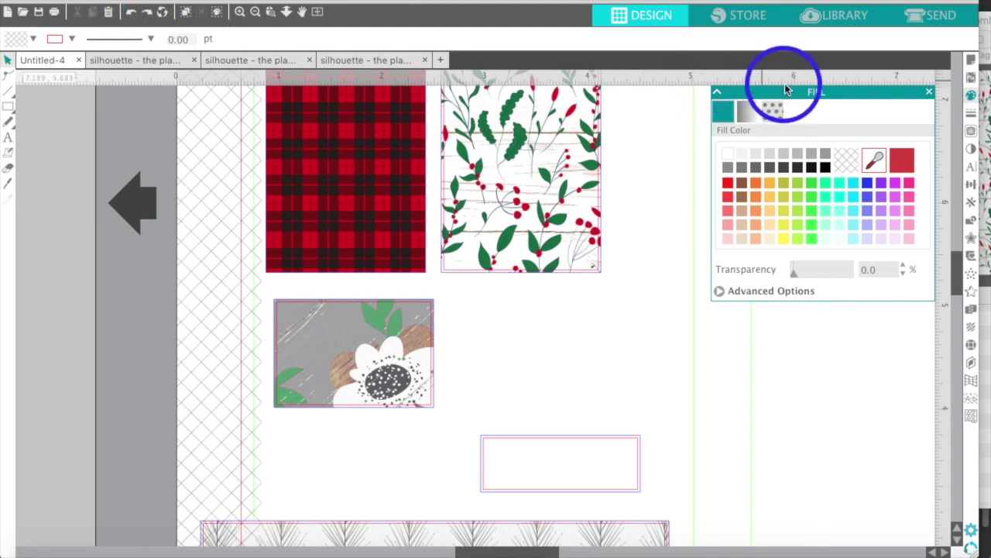
pyautogui.moveTo(813, 93); pyautogui.dragTo(748, 106)
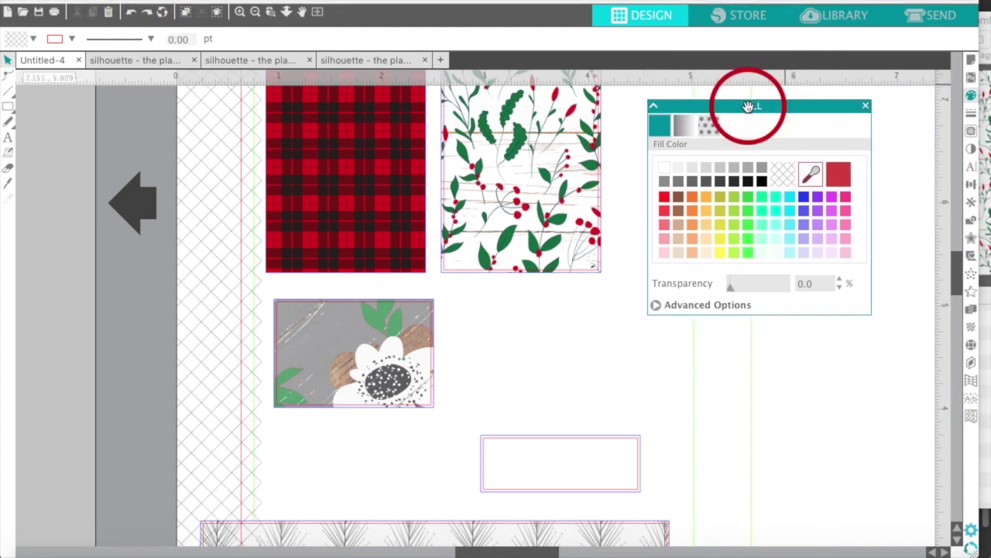
pyautogui.click(972, 115)
pyautogui.click(829, 92)
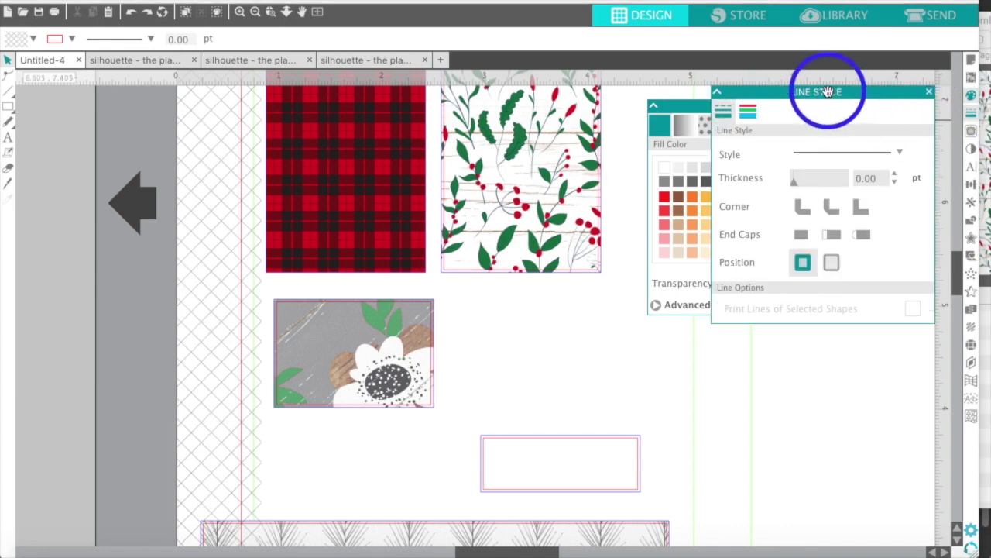
pyautogui.moveTo(828, 92); pyautogui.dragTo(786, 340)
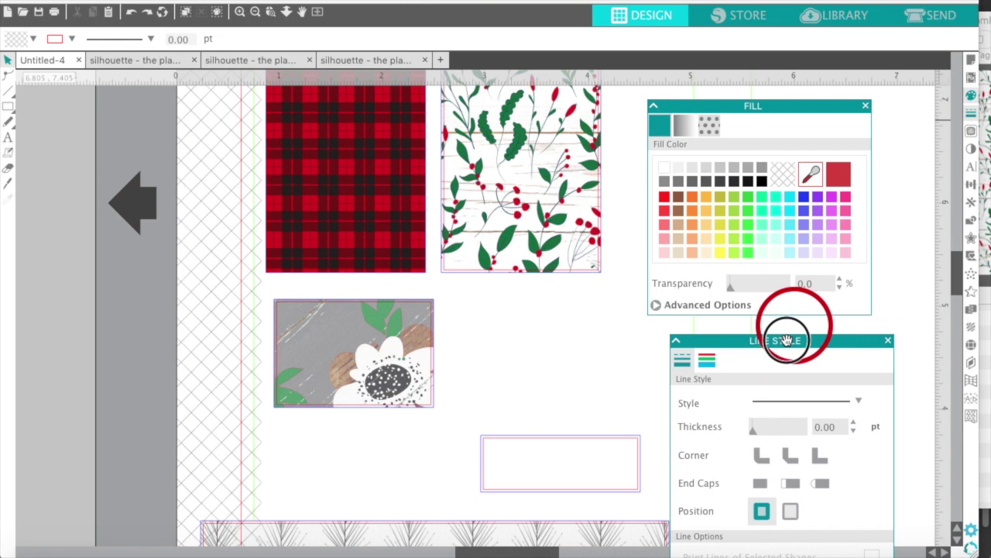
pyautogui.click(706, 362)
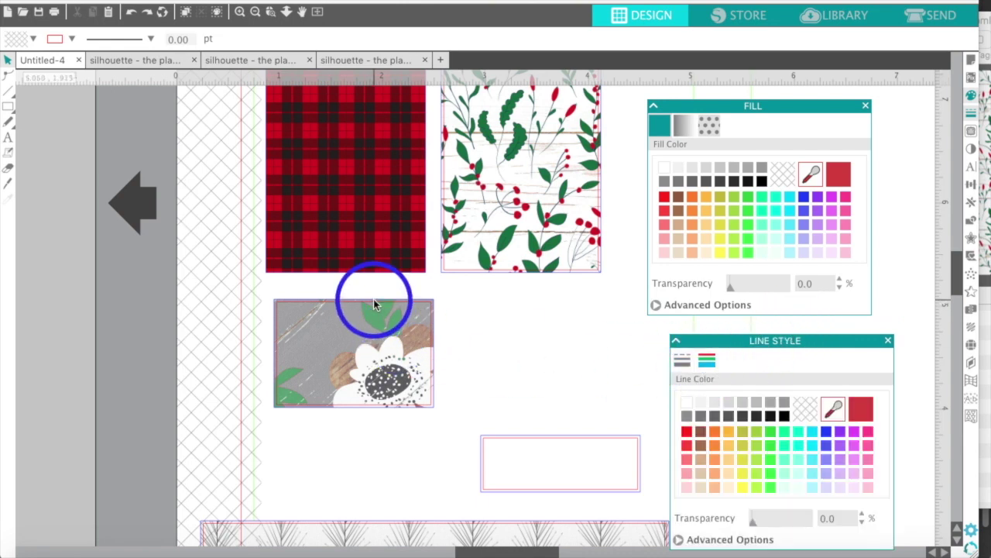
# Try sampled fills on the small empty box: leaf green, the grey floral background and the floral's brown wood tone
pyautogui.click(518, 438)
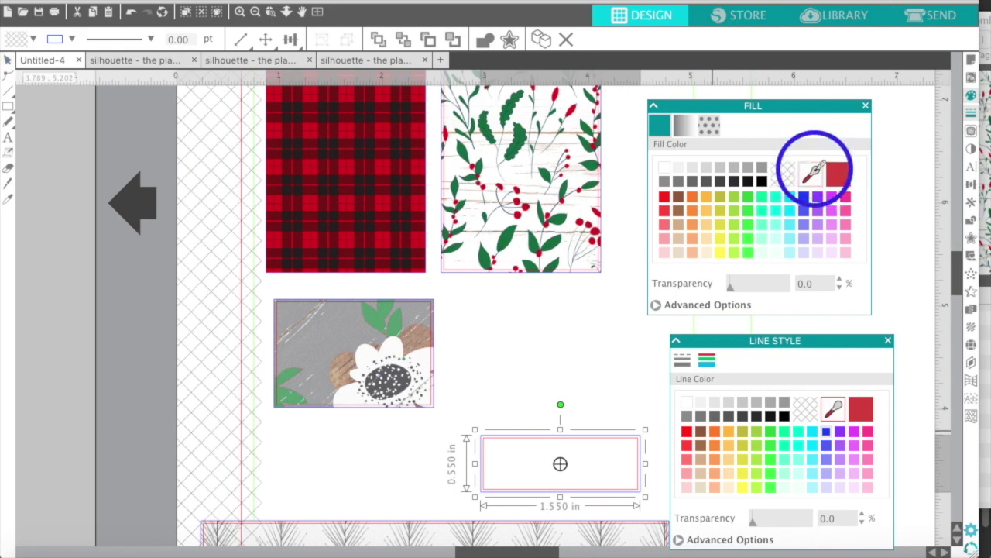
pyautogui.click(813, 172)
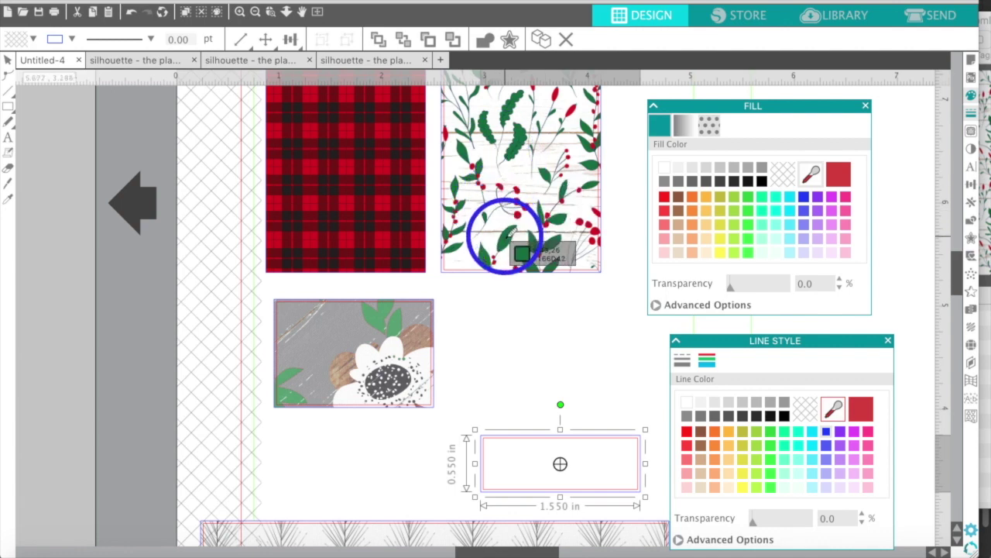
pyautogui.click(505, 236)
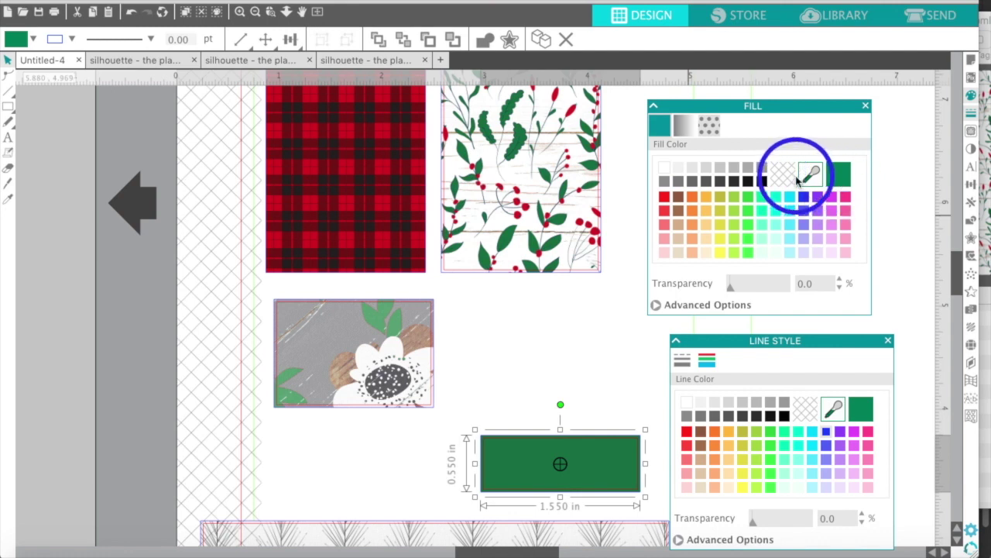
pyautogui.click(813, 175)
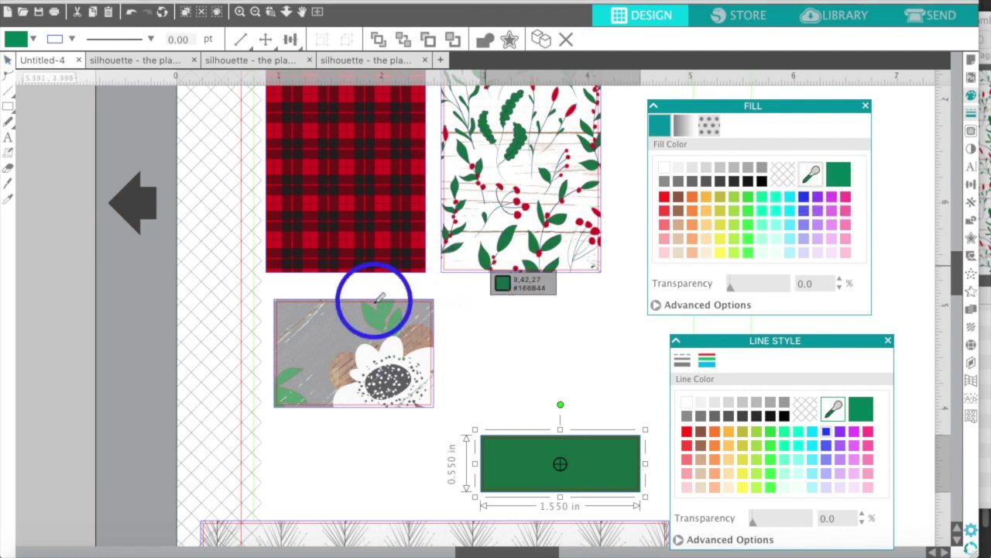
pyautogui.click(341, 333)
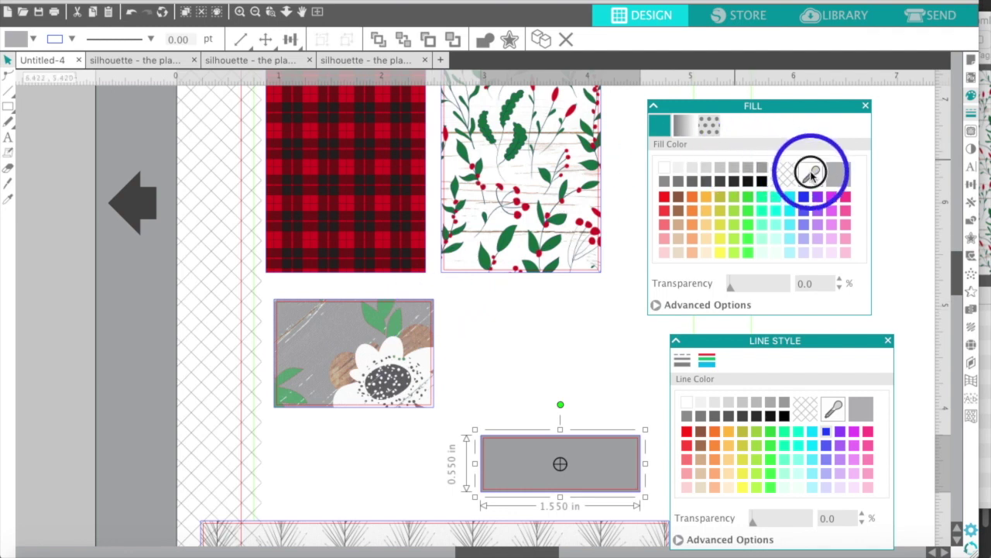
pyautogui.click(811, 174)
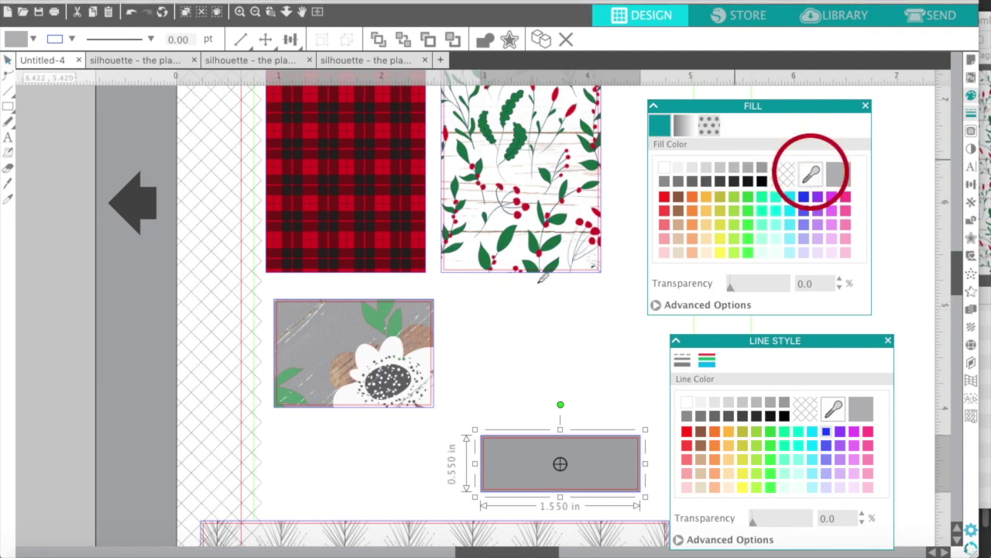
pyautogui.click(421, 339)
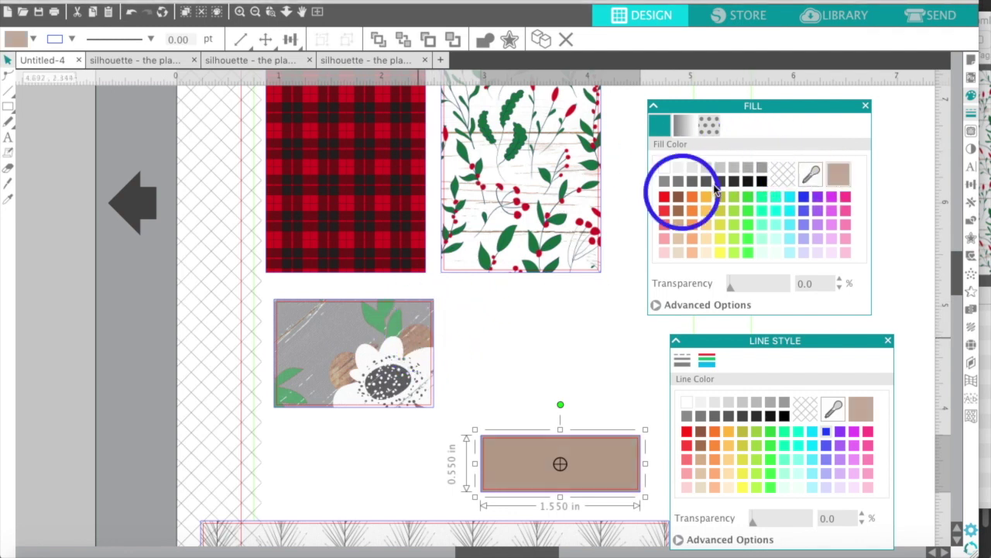
# Sample the plaid's dark and bright reds as fills for the small box, settling on the dark red
pyautogui.click(811, 174)
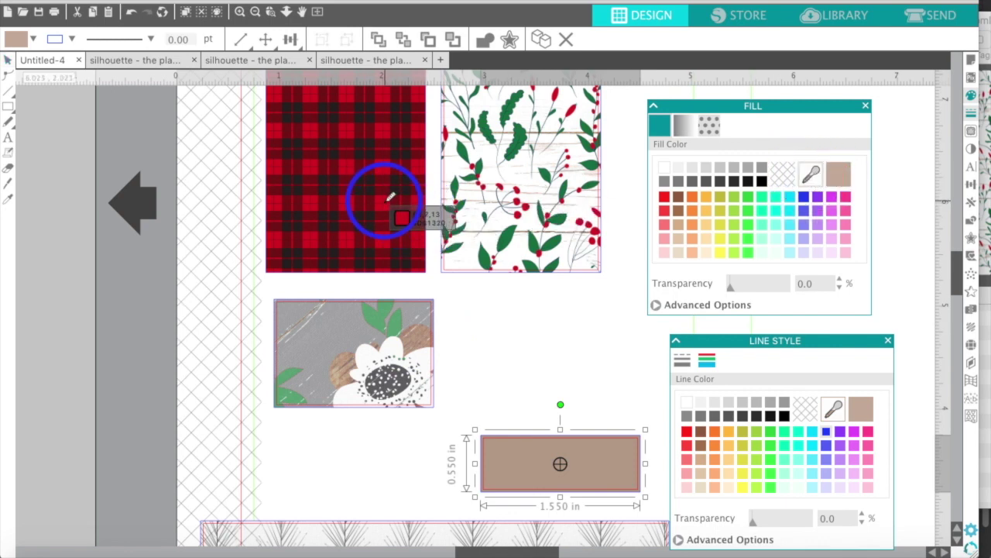
pyautogui.click(371, 199)
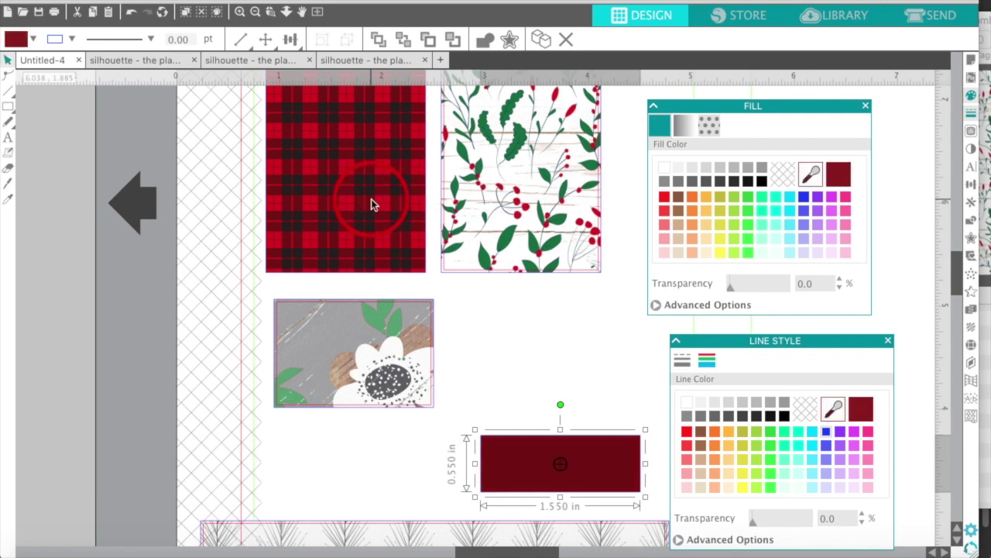
pyautogui.click(813, 171)
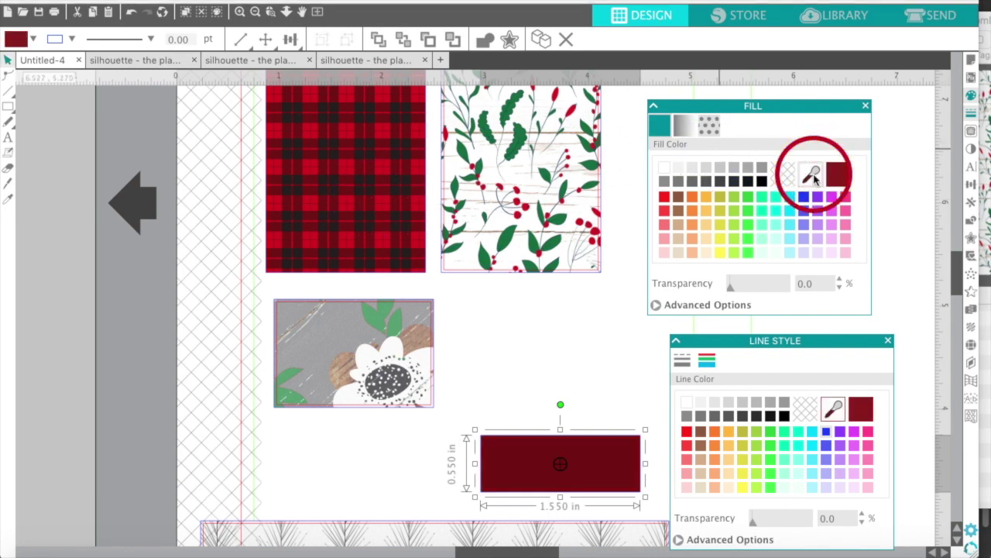
pyautogui.click(380, 202)
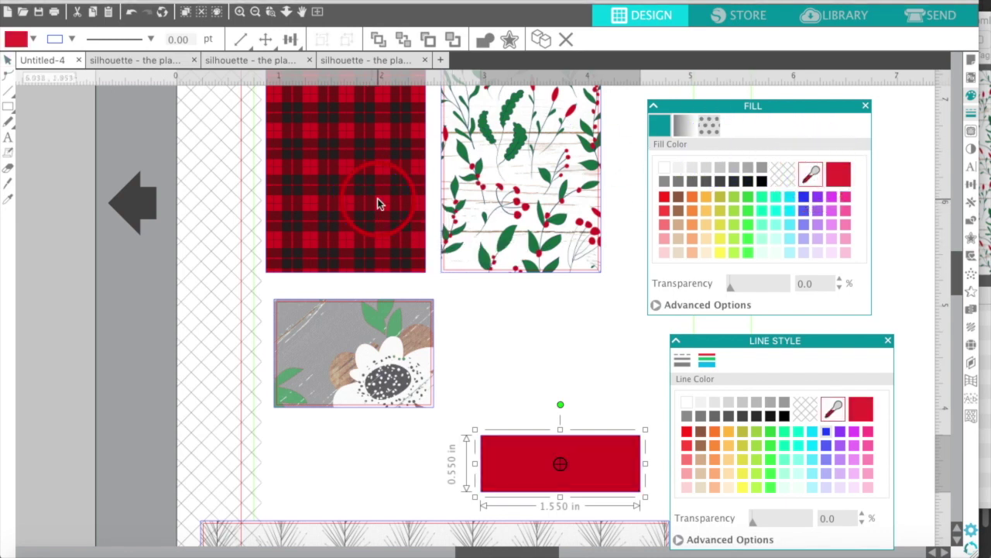
pyautogui.click(812, 171)
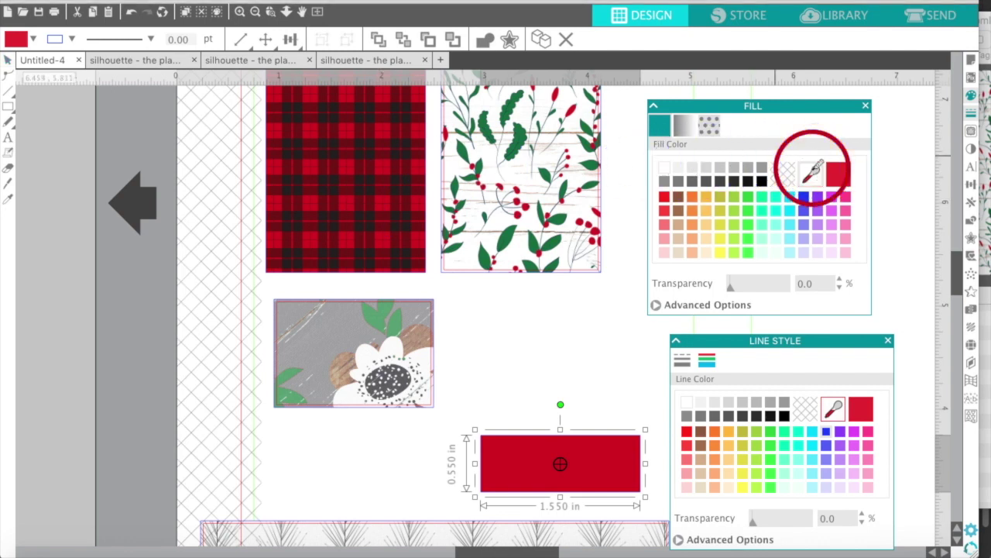
pyautogui.click(376, 193)
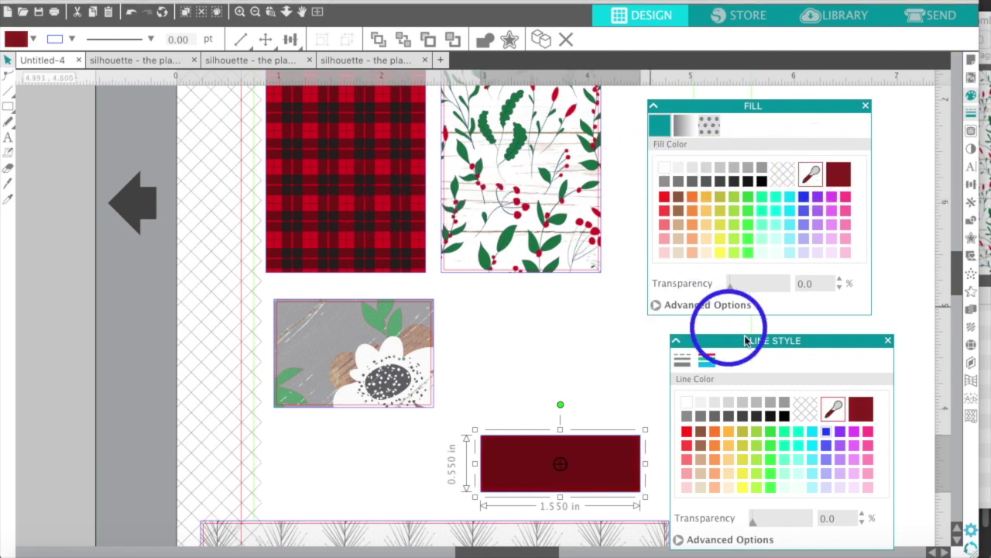
# Try a 32% fill transparency on the small dark red box, and undo it
pyautogui.click(730, 288)
pyautogui.moveTo(730, 288); pyautogui.dragTo(749, 288)
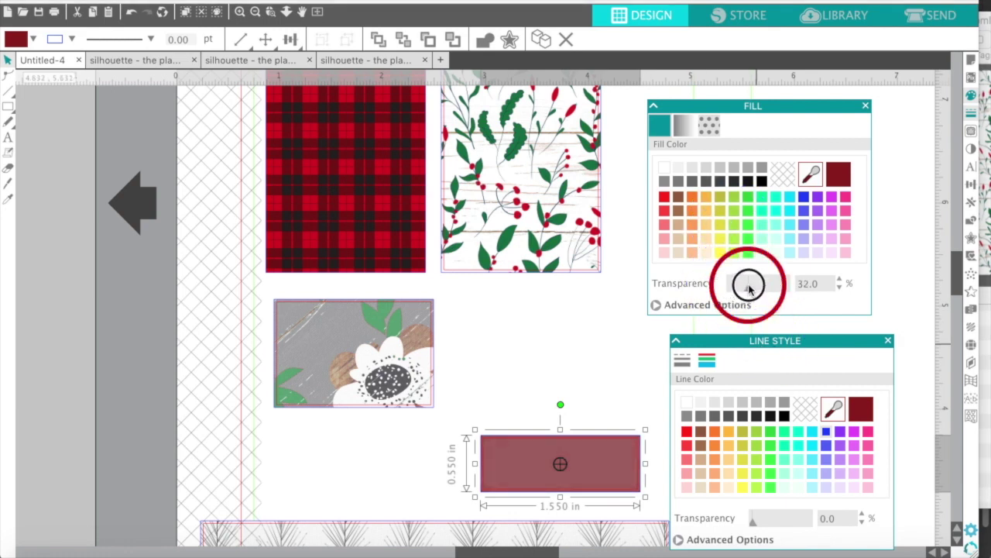
pyautogui.click(535, 469)
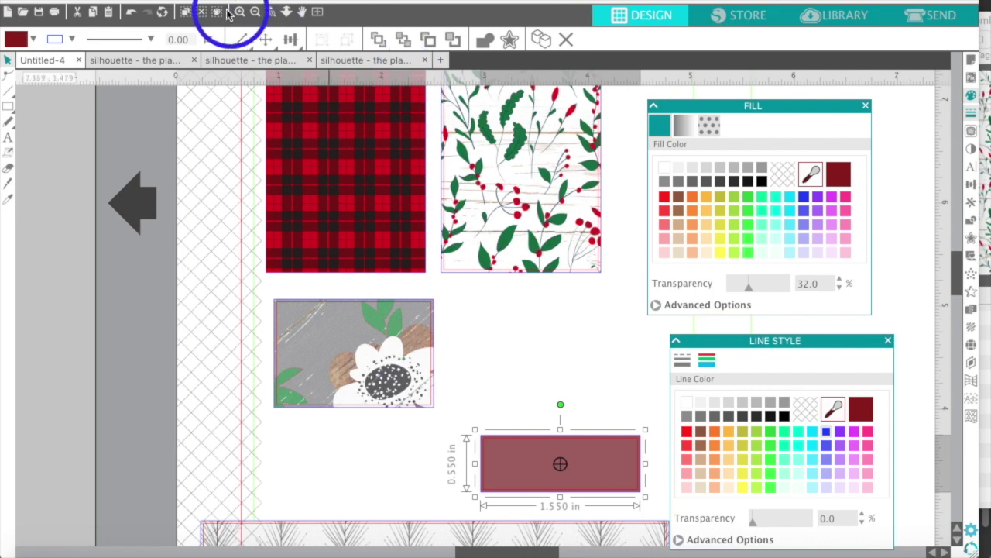
pyautogui.click(133, 14)
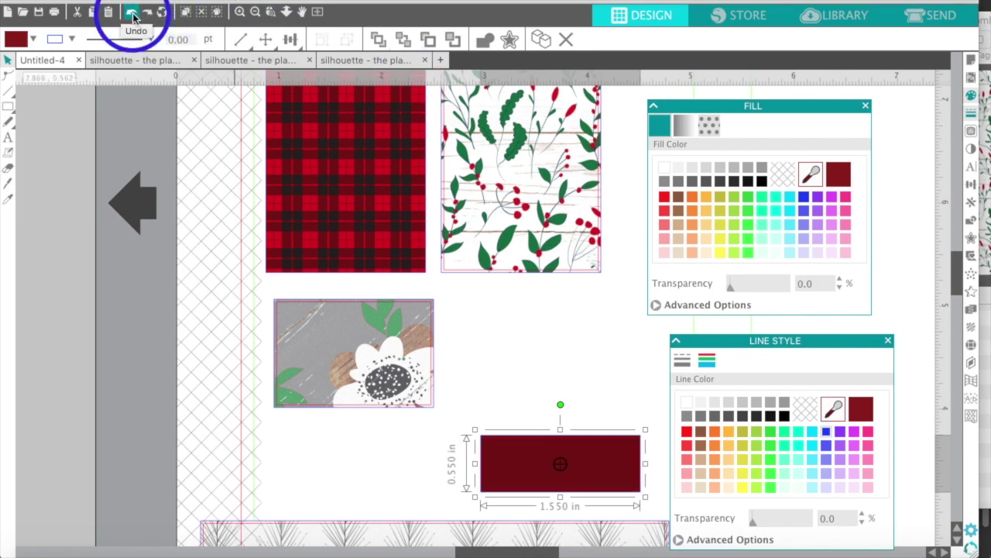
# Try a 0.125 in internal offset with square corners on the red cut line of the holly berries box
pyautogui.click(499, 346)
pyautogui.scroll(3, 482, 250)
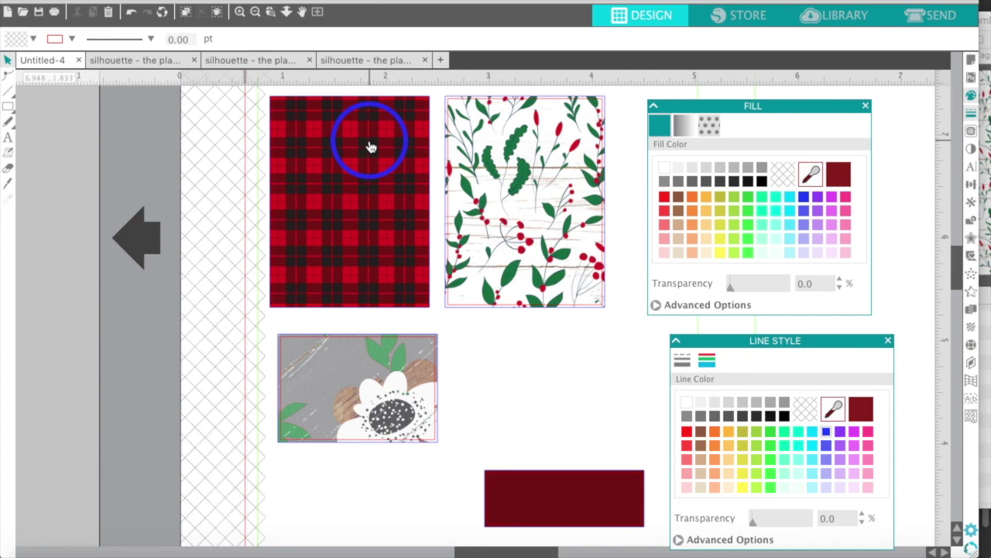
pyautogui.scroll(1, 371, 147)
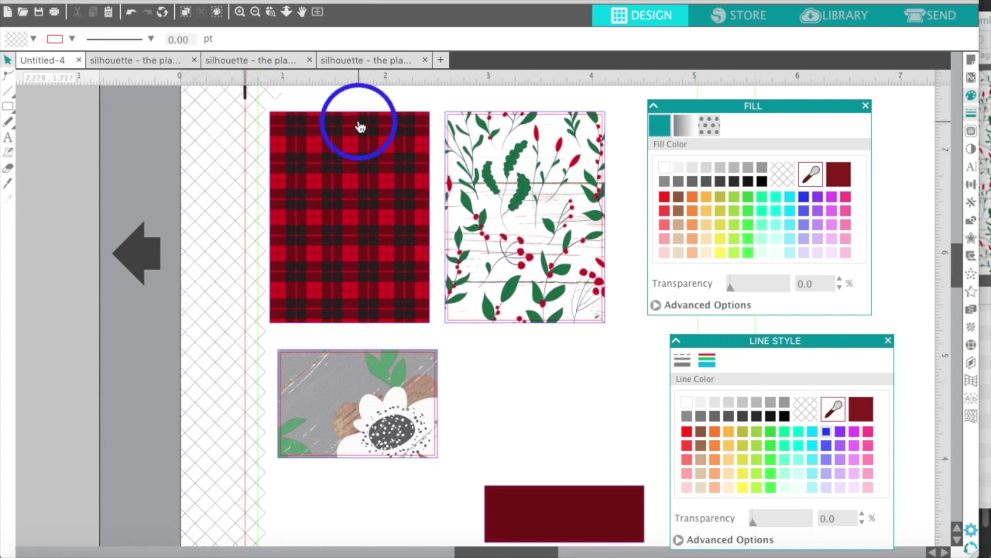
pyautogui.click(475, 118)
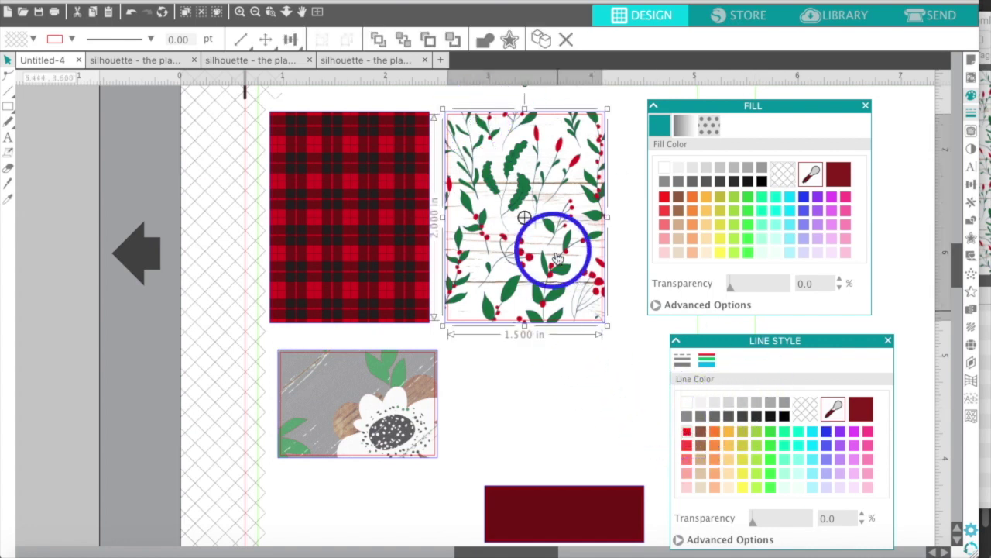
pyautogui.click(687, 434)
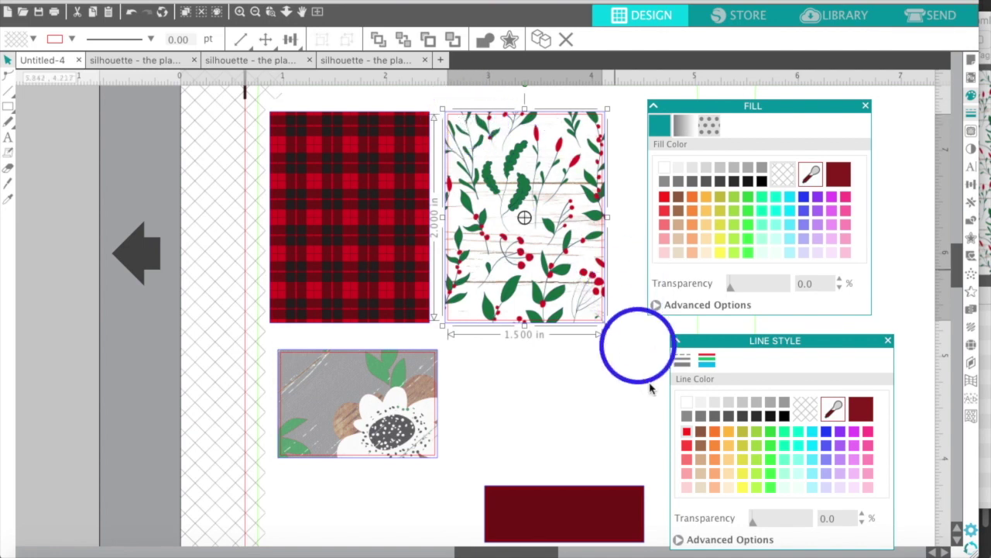
pyautogui.click(686, 432)
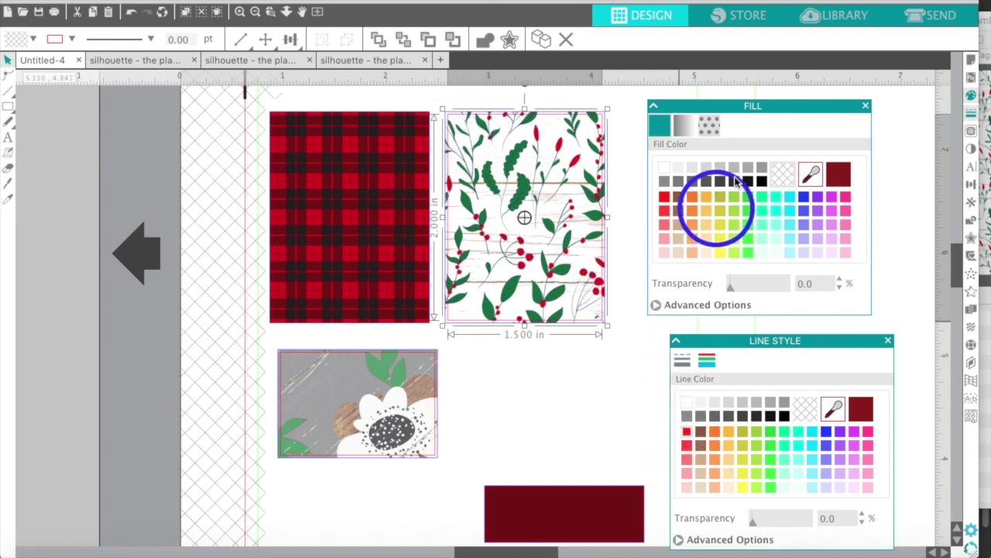
pyautogui.click(970, 239)
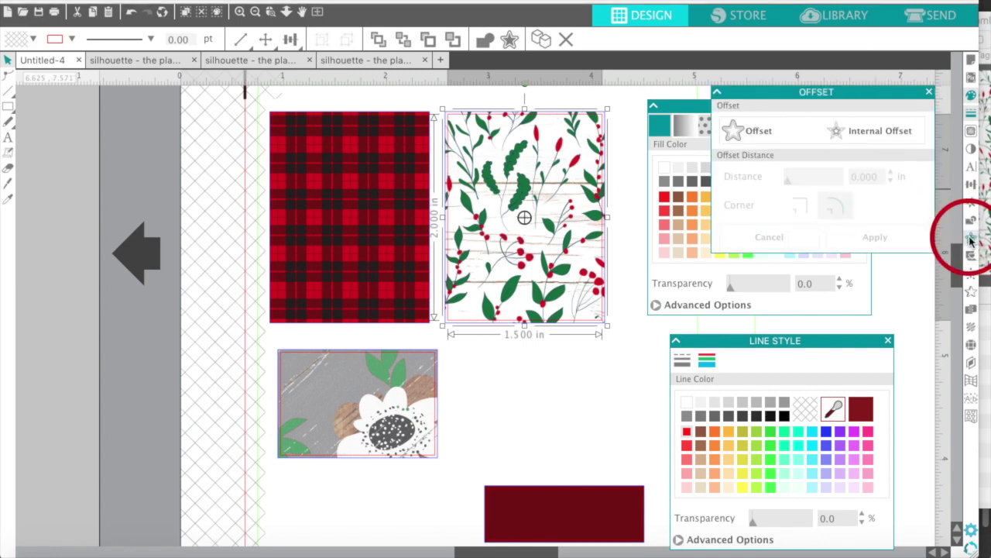
pyautogui.click(864, 136)
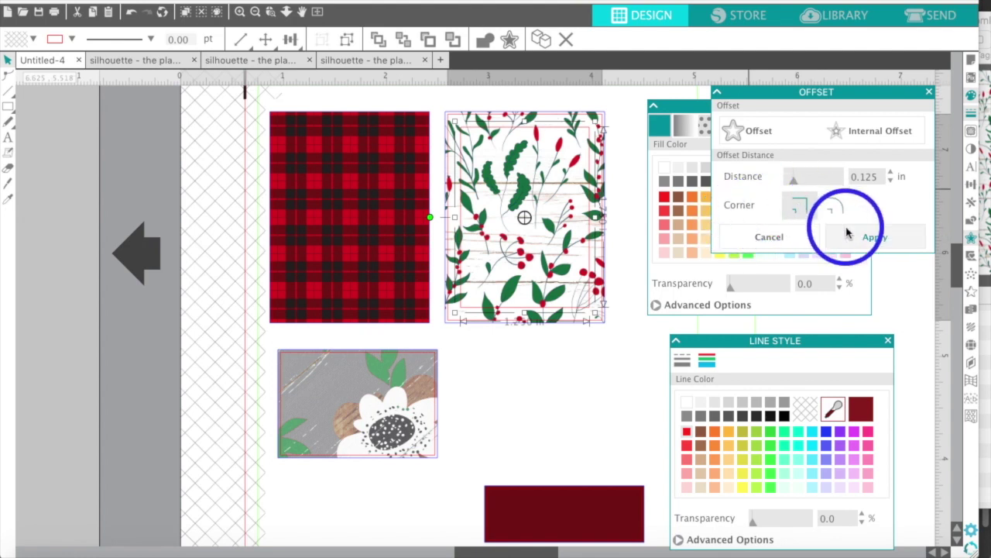
pyautogui.click(847, 233)
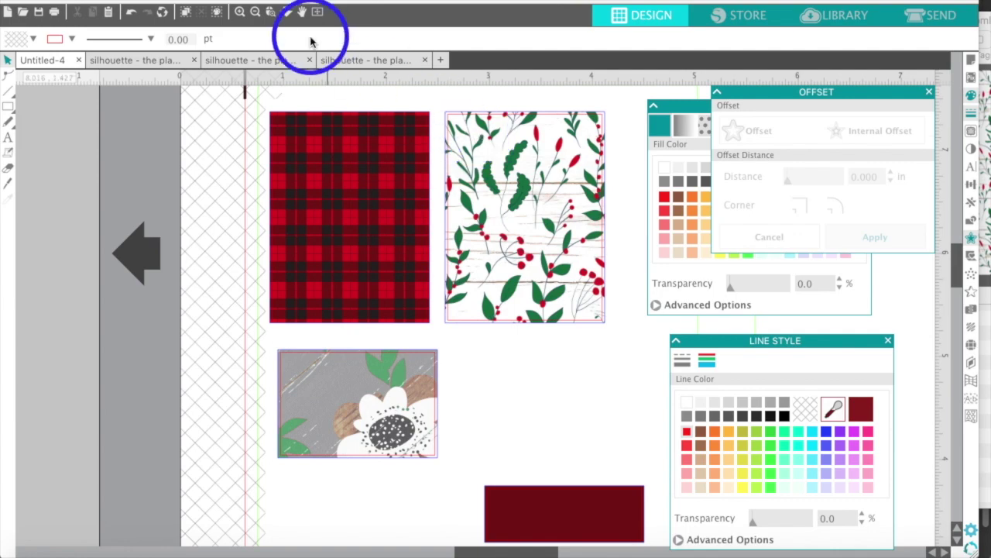
# Create an internal offset of 0.125 in with square corners from the red cut line of the holly berries box
pyautogui.click(239, 11)
pyautogui.click(238, 12)
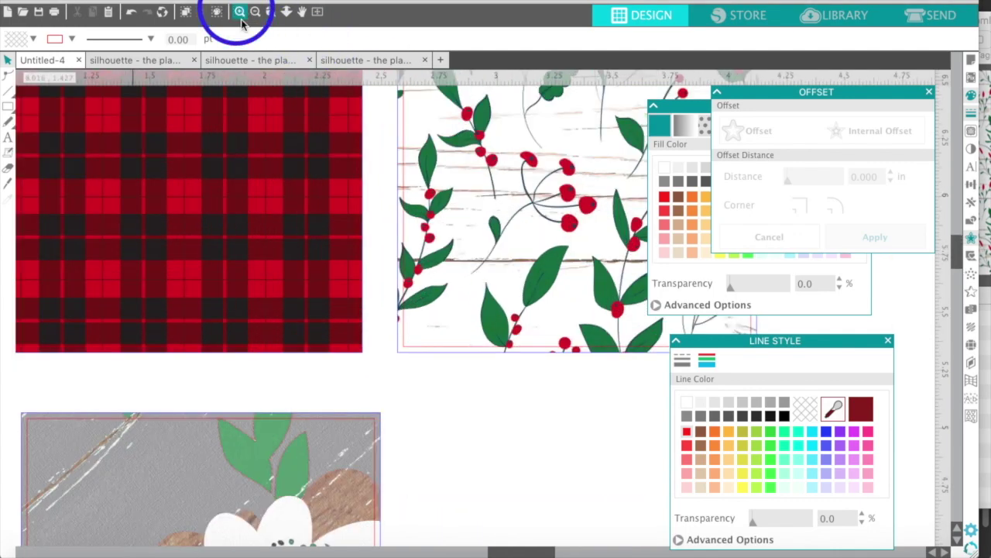
pyautogui.hscroll(5, 308, 186)
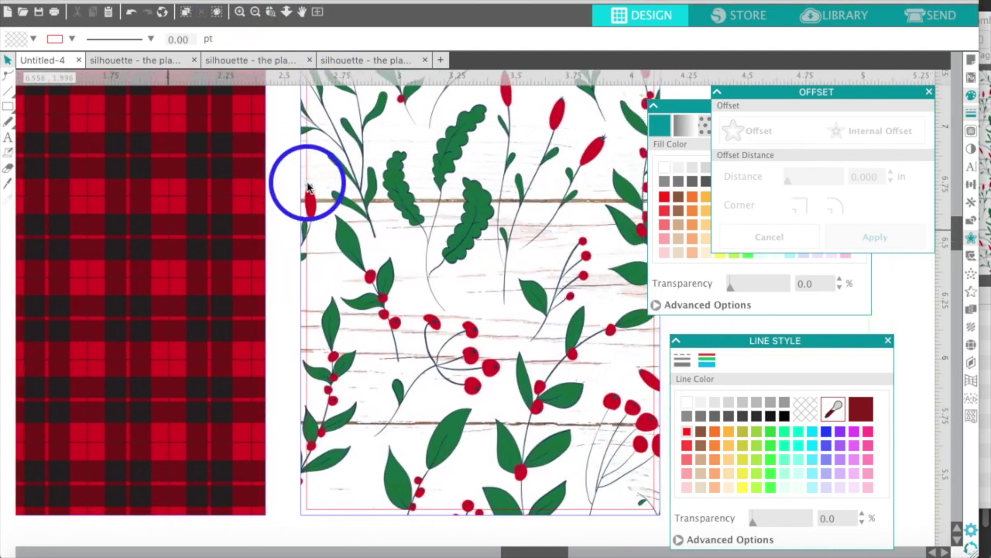
pyautogui.scroll(1, 308, 186)
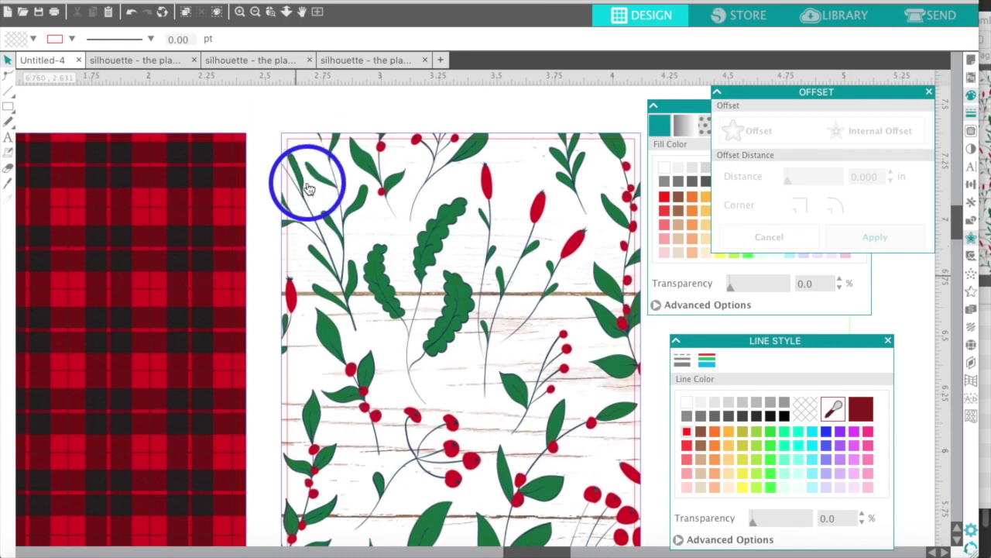
pyautogui.click(266, 153)
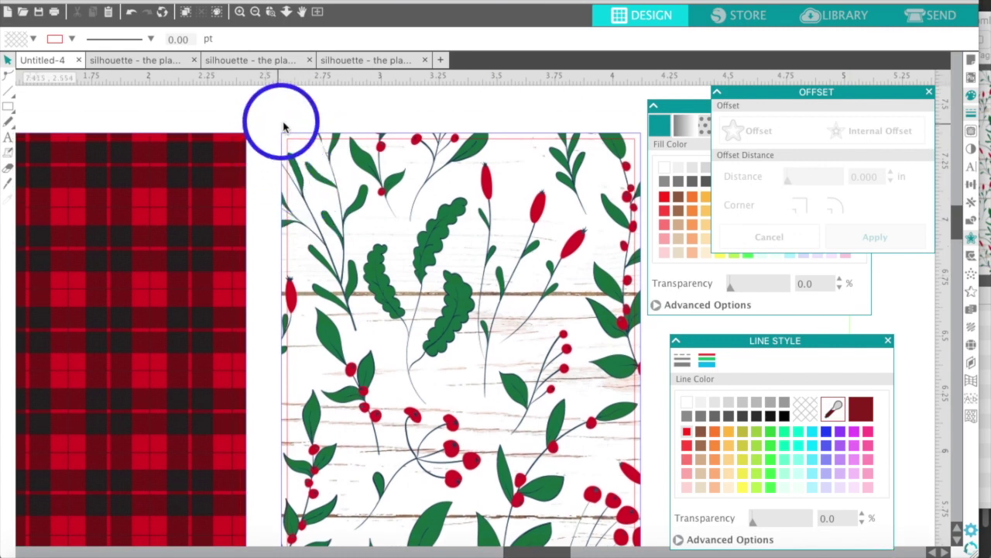
pyautogui.click(227, 173)
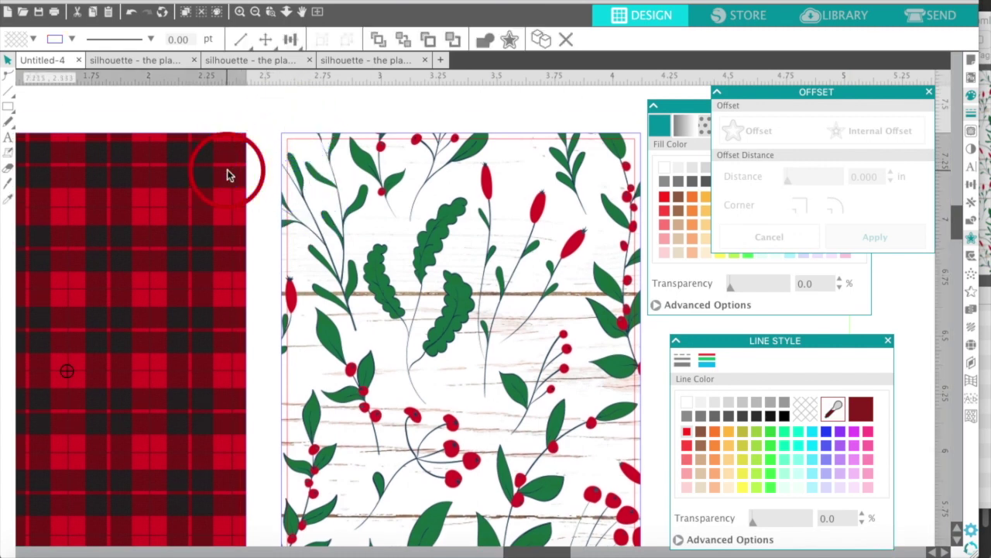
pyautogui.click(304, 145)
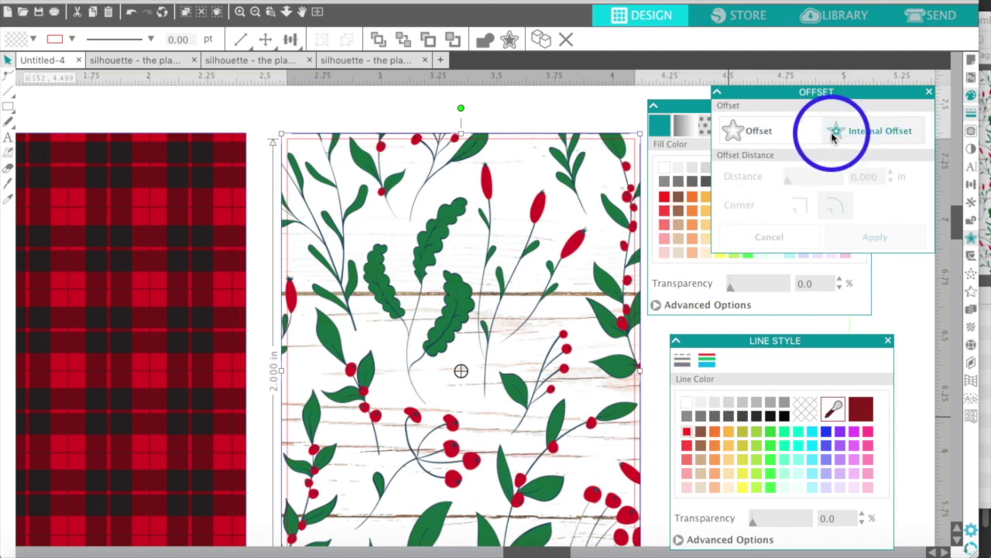
pyautogui.click(883, 133)
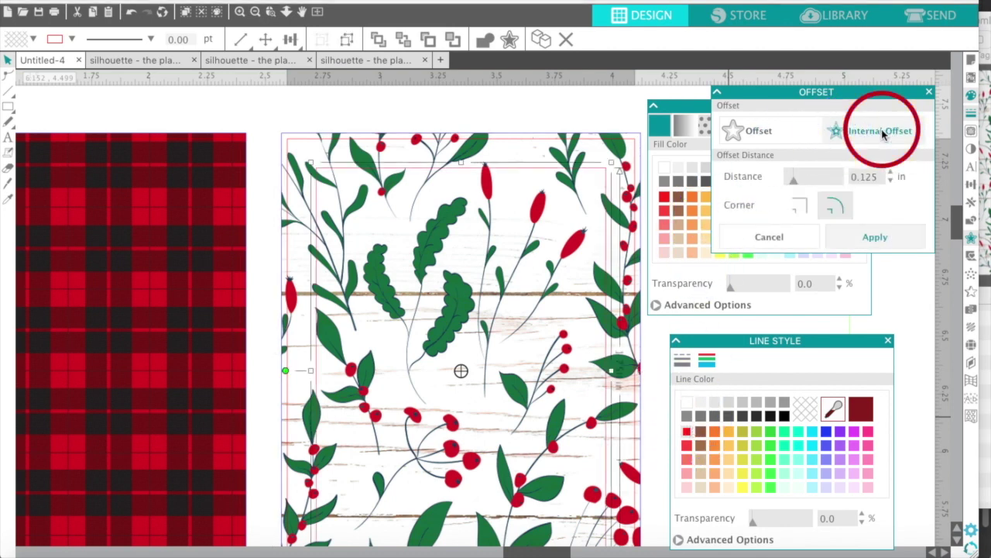
pyautogui.click(802, 207)
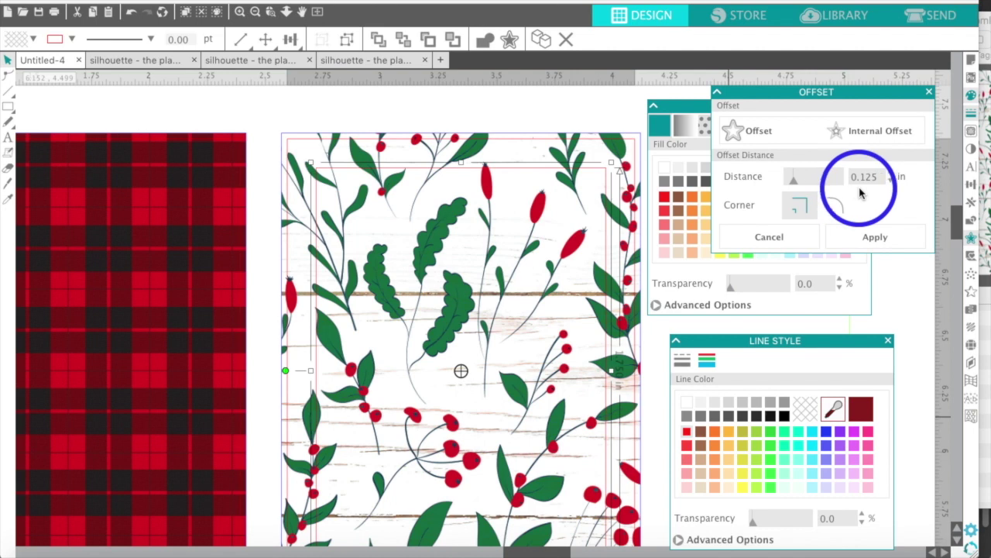
pyautogui.click(859, 237)
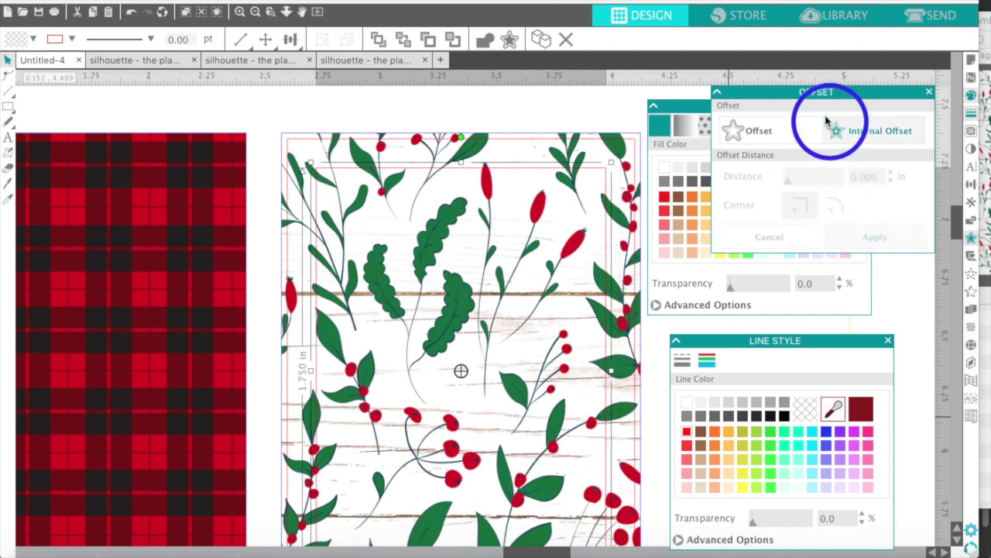
# Give the inner rectangle of the holly berries box a white fill with 8% transparency and no line color
pyautogui.moveTo(813, 93); pyautogui.dragTo(919, 196)
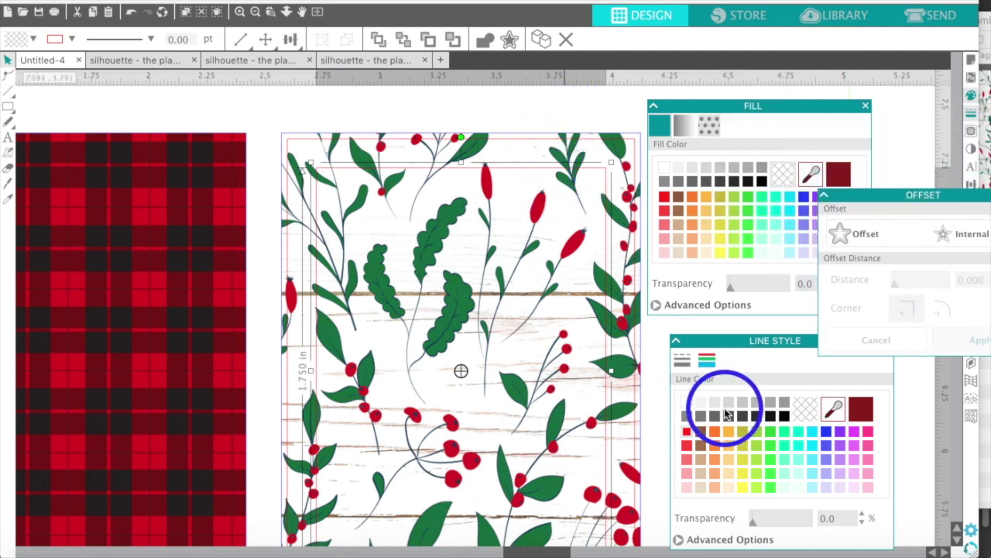
pyautogui.click(687, 432)
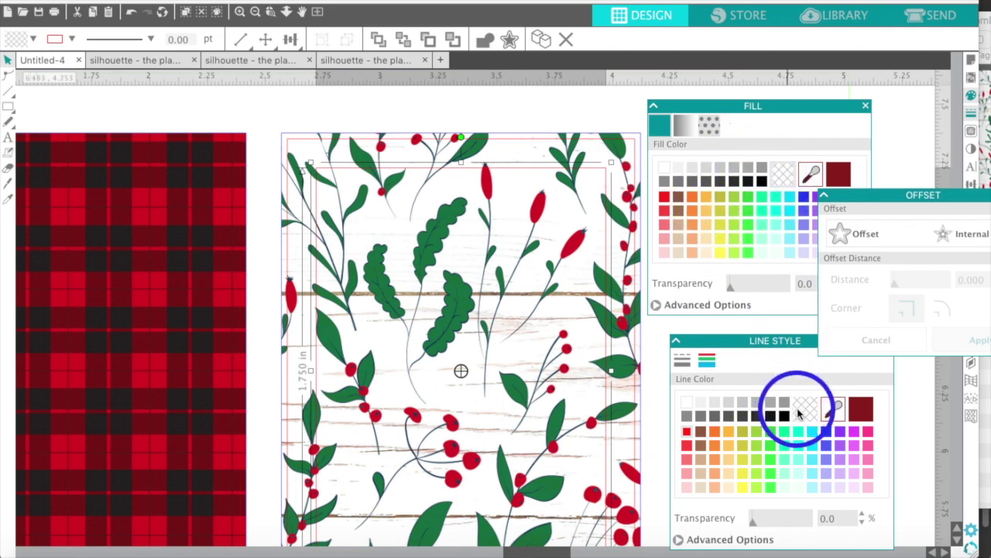
pyautogui.click(665, 169)
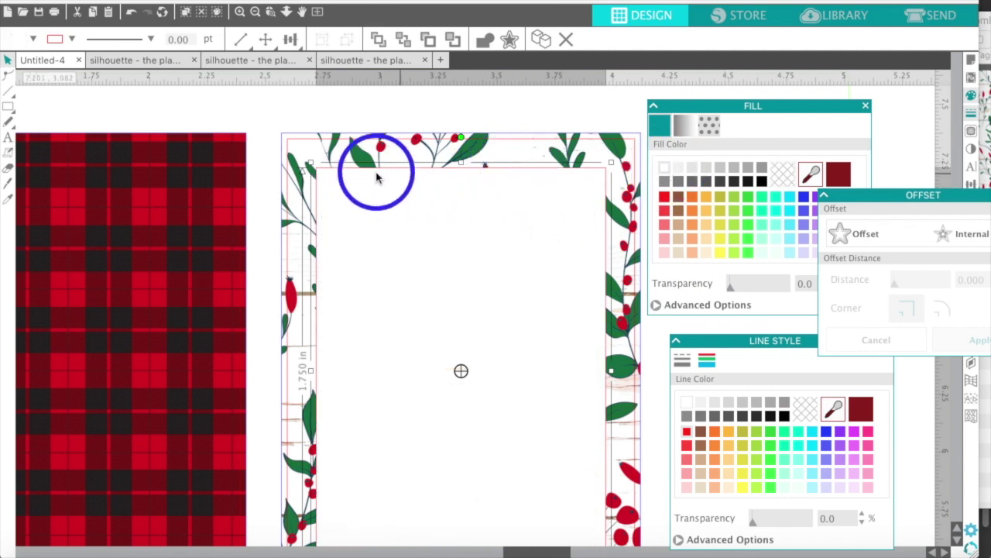
pyautogui.click(810, 413)
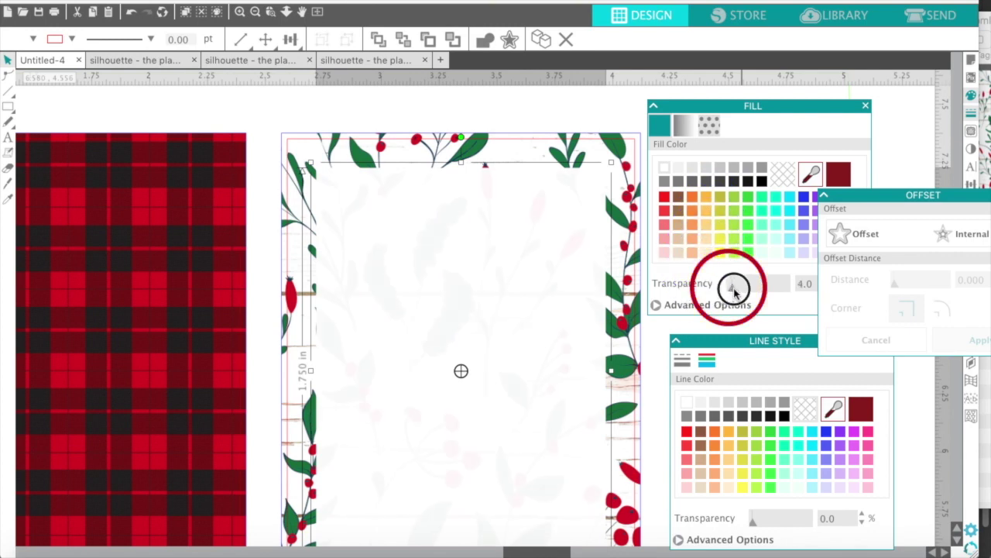
pyautogui.moveTo(734, 290)
pyautogui.mouseDown()
pyautogui.moveTo(750, 289)
pyautogui.moveTo(735, 291)
pyautogui.mouseUp()
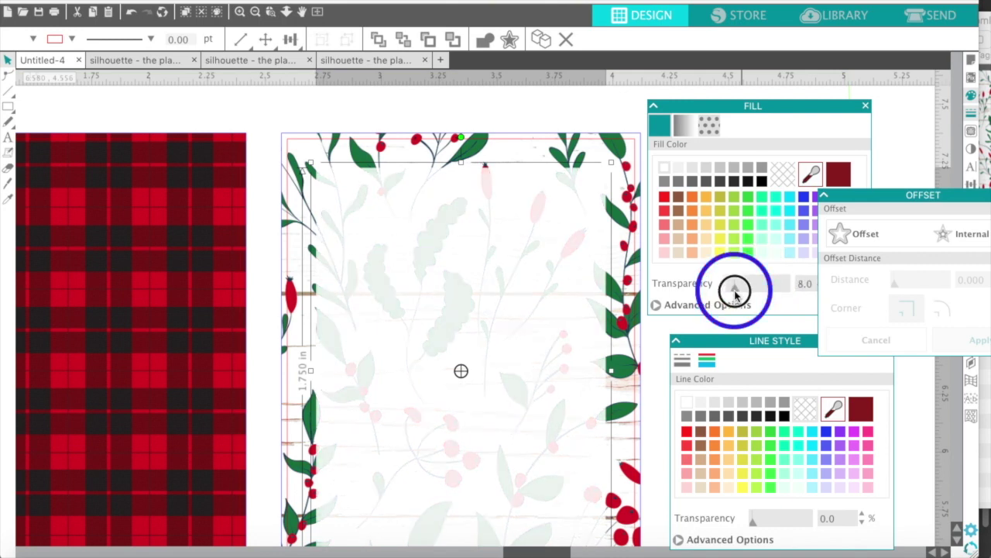
# Create an internal offset of 0.125 in with square corners from the red cut line of the plaid box
pyautogui.click(255, 13)
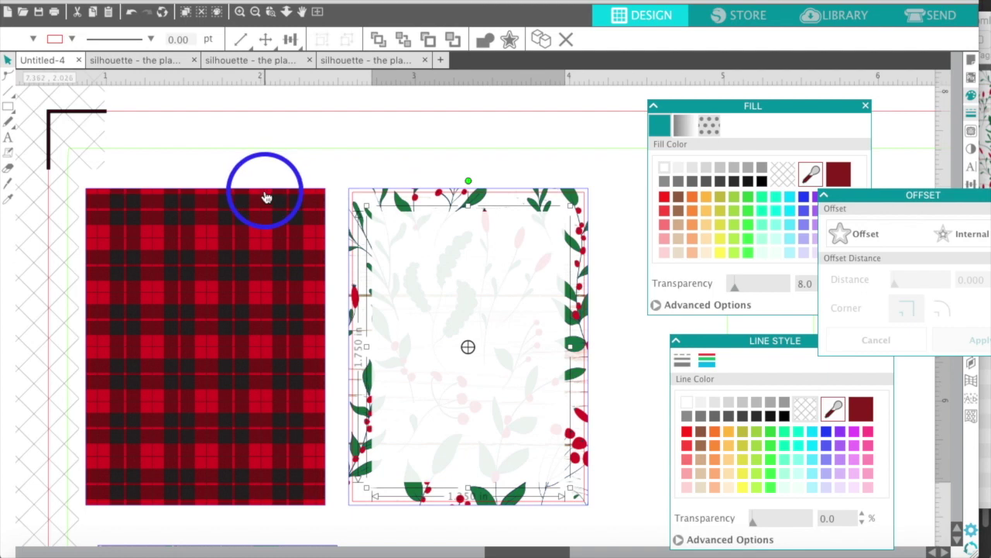
pyautogui.click(240, 12)
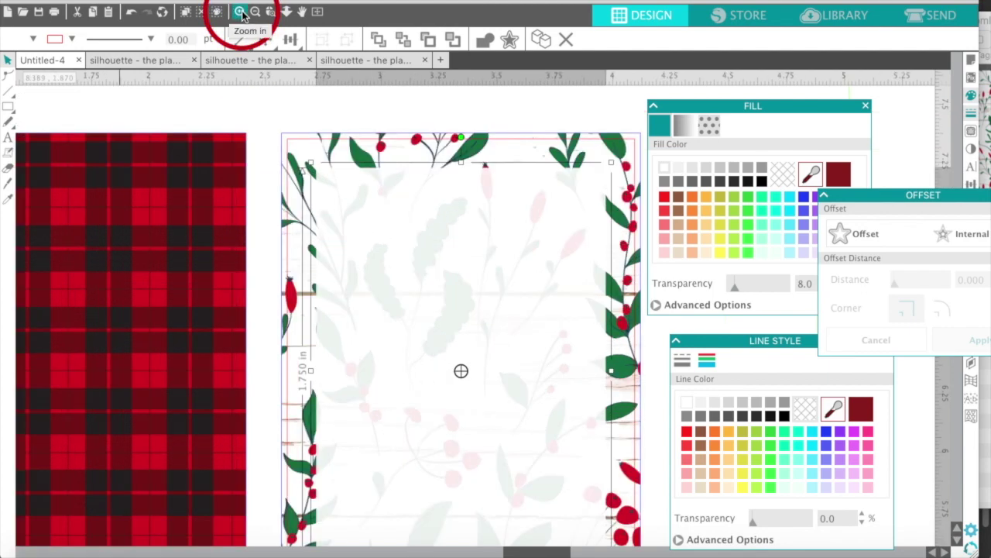
pyautogui.click(241, 12)
pyautogui.hscroll(-3, 215, 124)
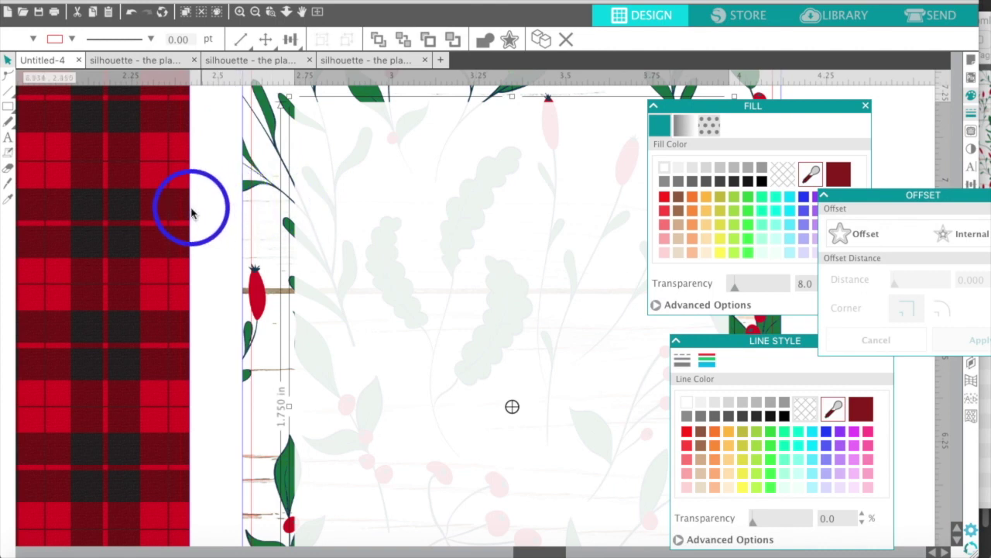
pyautogui.click(184, 250)
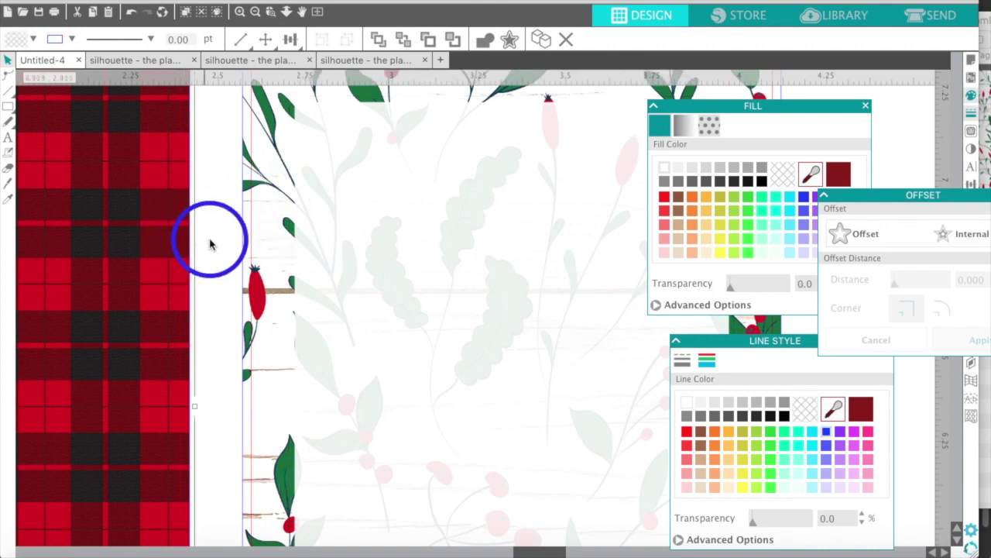
pyautogui.click(193, 244)
pyautogui.click(182, 244)
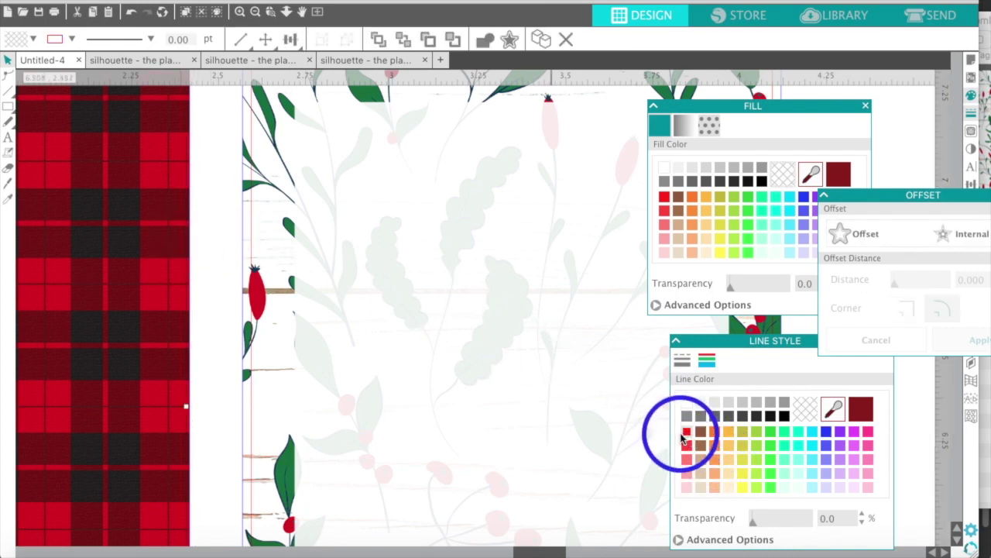
pyautogui.click(960, 233)
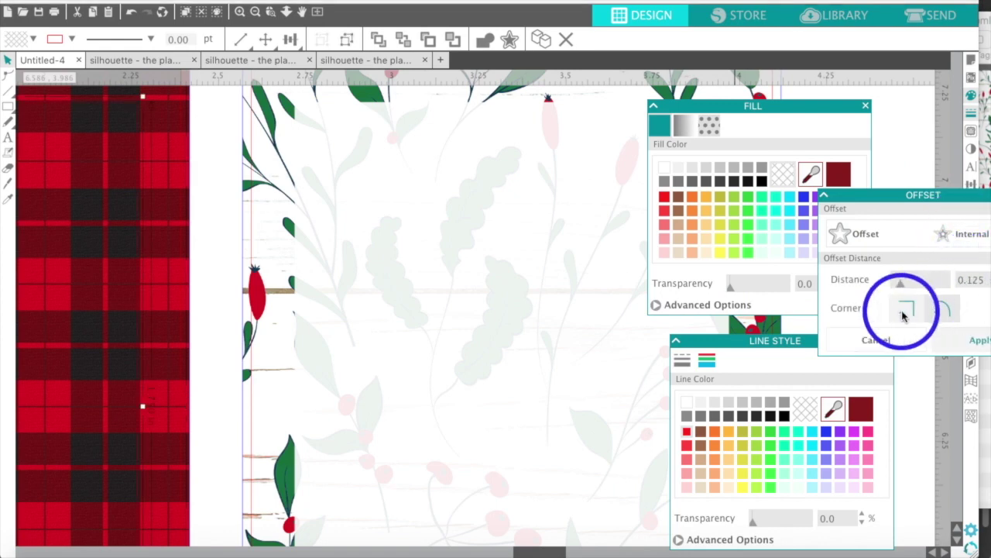
pyautogui.click(959, 342)
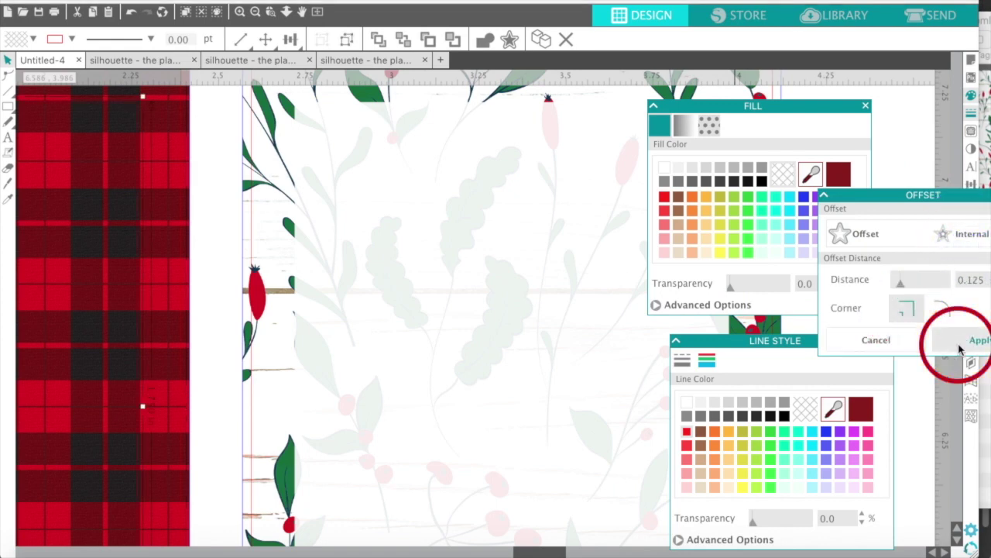
# Fill the inner rectangle of the plaid box with white at 17% transparency
pyautogui.click(664, 172)
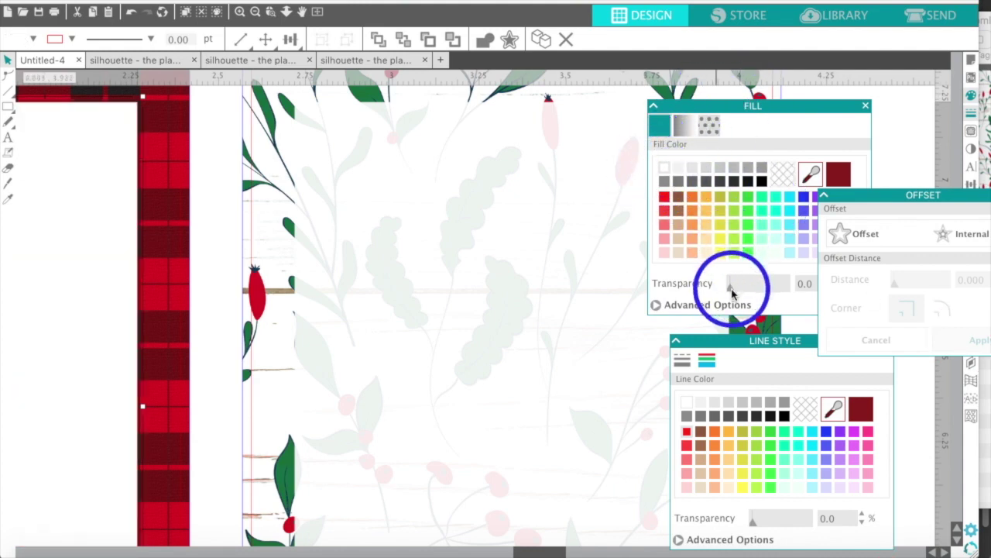
pyautogui.hscroll(-5, 543, 271)
pyautogui.hscroll(-4, 544, 270)
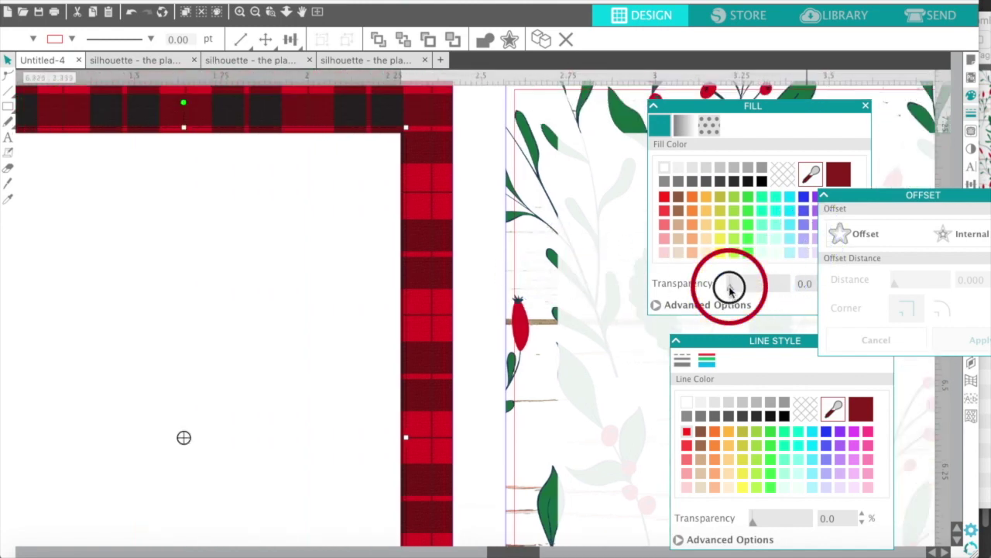
pyautogui.moveTo(732, 288); pyautogui.dragTo(741, 288)
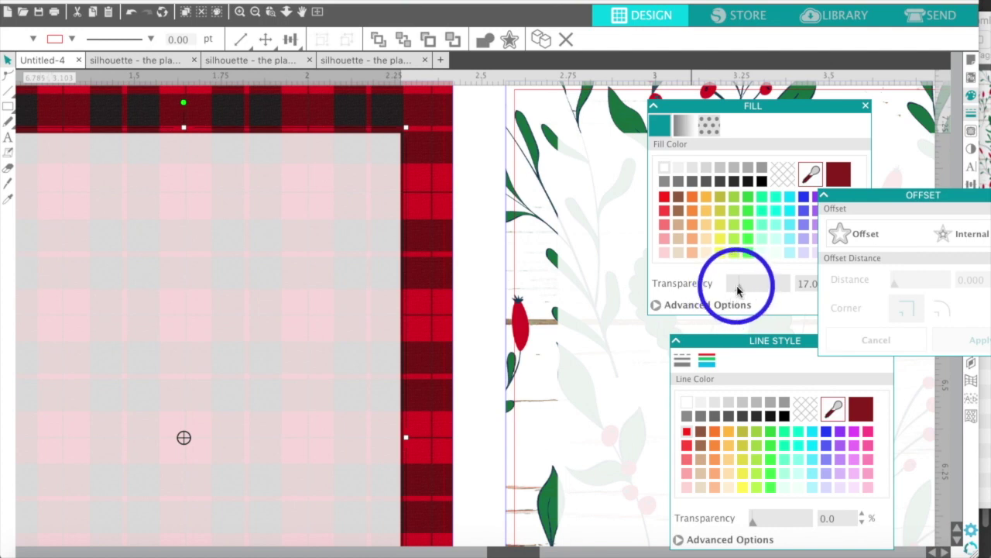
# Set the plaid box's inner white rectangle to 12% transparency and remove its line color
pyautogui.moveTo(737, 288); pyautogui.dragTo(739, 290)
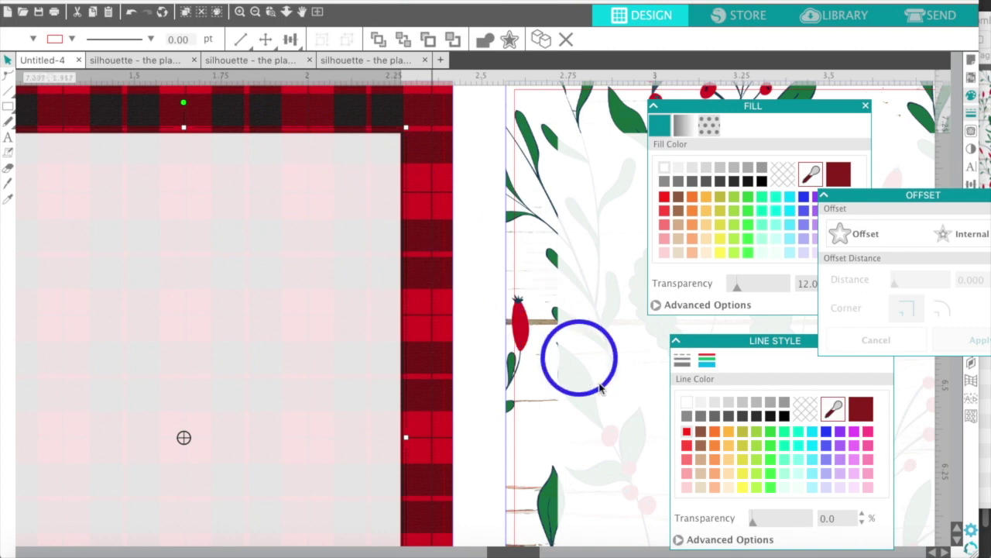
pyautogui.click(687, 431)
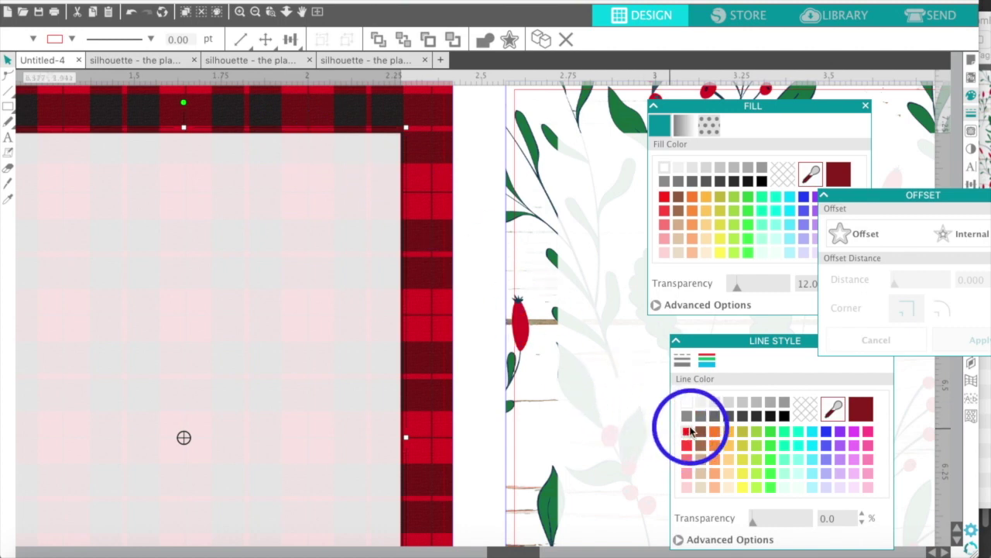
pyautogui.click(804, 412)
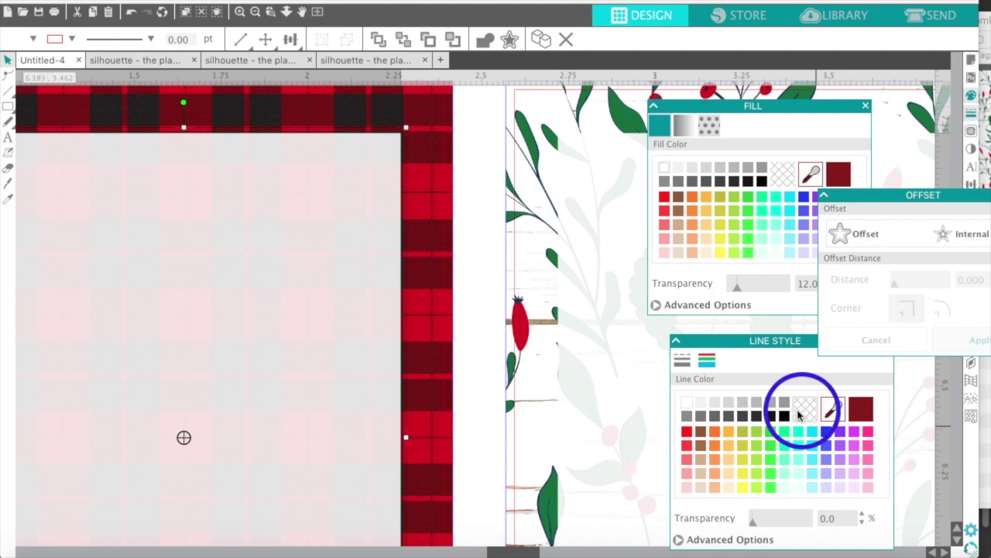
pyautogui.click(687, 431)
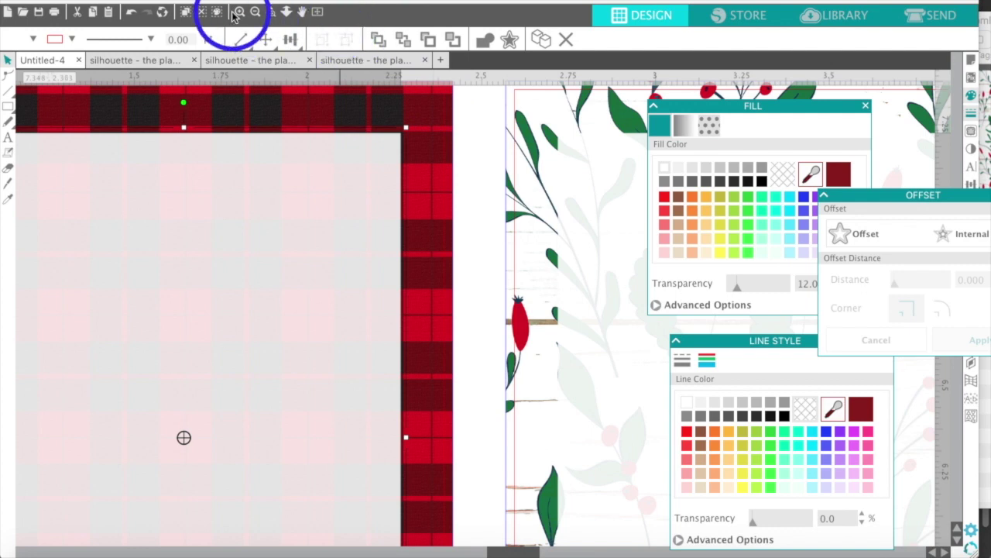
pyautogui.click(255, 11)
pyautogui.click(256, 11)
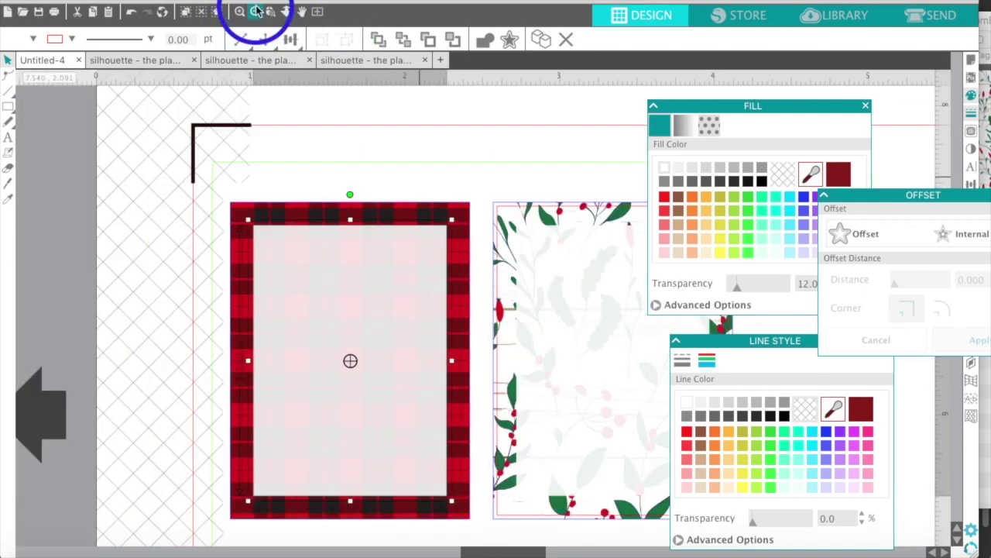
pyautogui.click(256, 11)
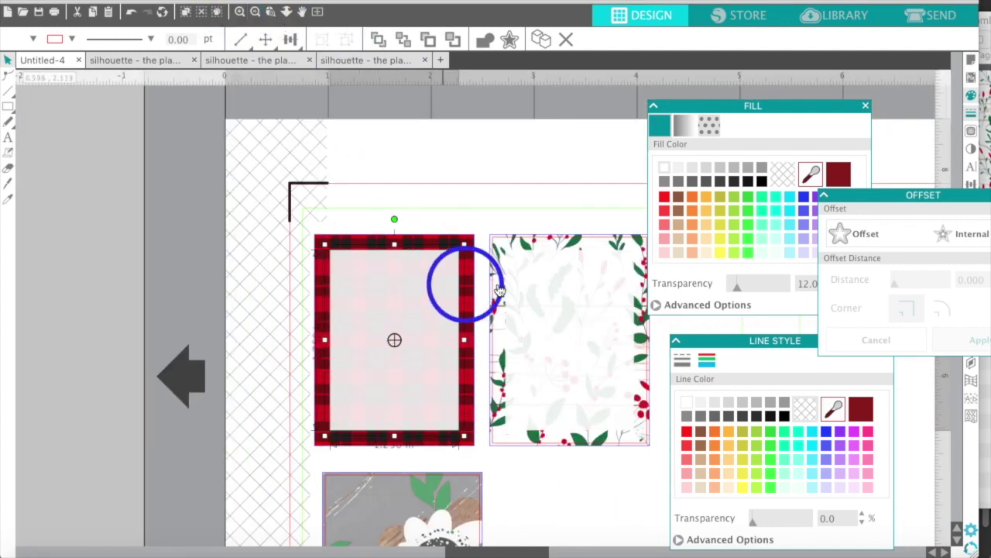
pyautogui.click(434, 159)
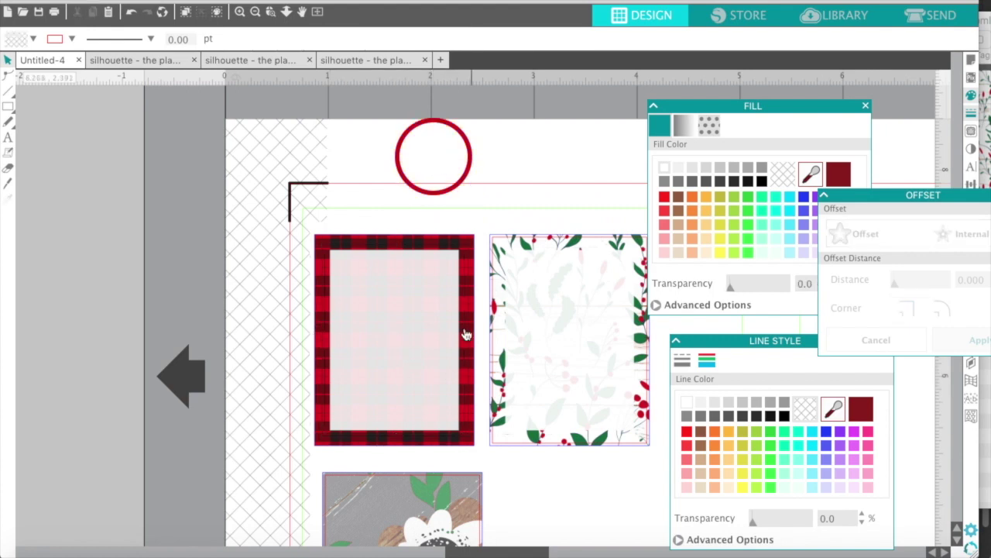
# Create an internal offset of 0.090 in from the red cut line of the dark red box
pyautogui.scroll(-5, 558, 356)
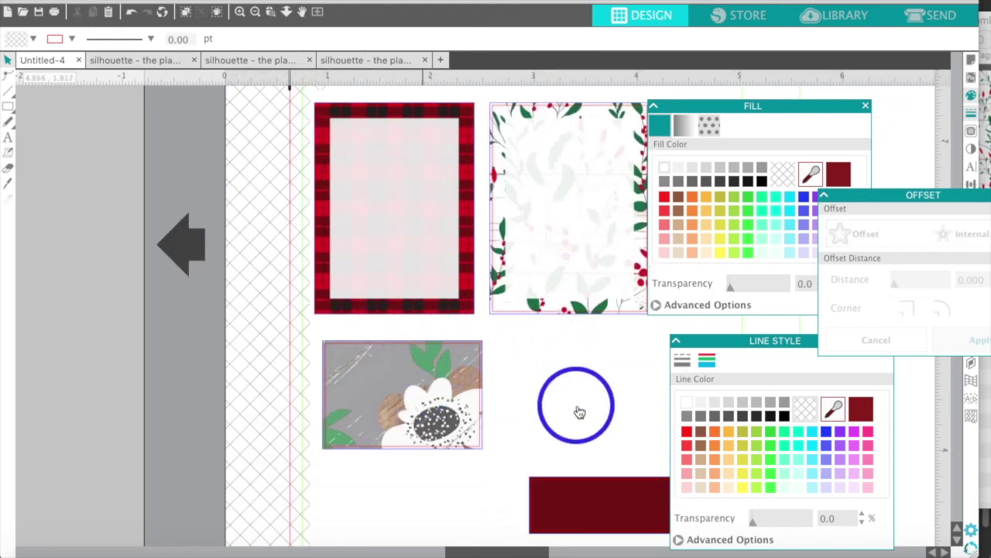
pyautogui.scroll(-2, 577, 411)
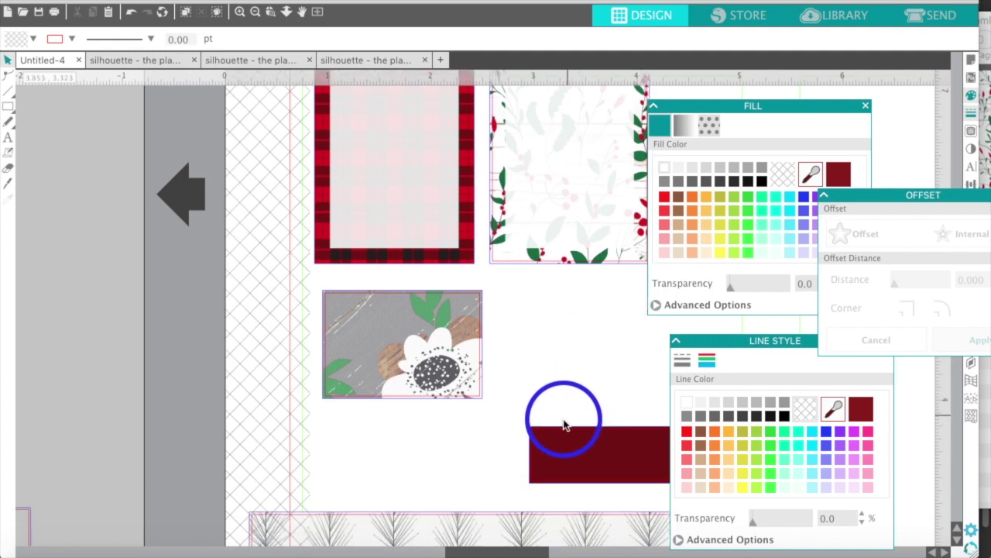
pyautogui.click(562, 433)
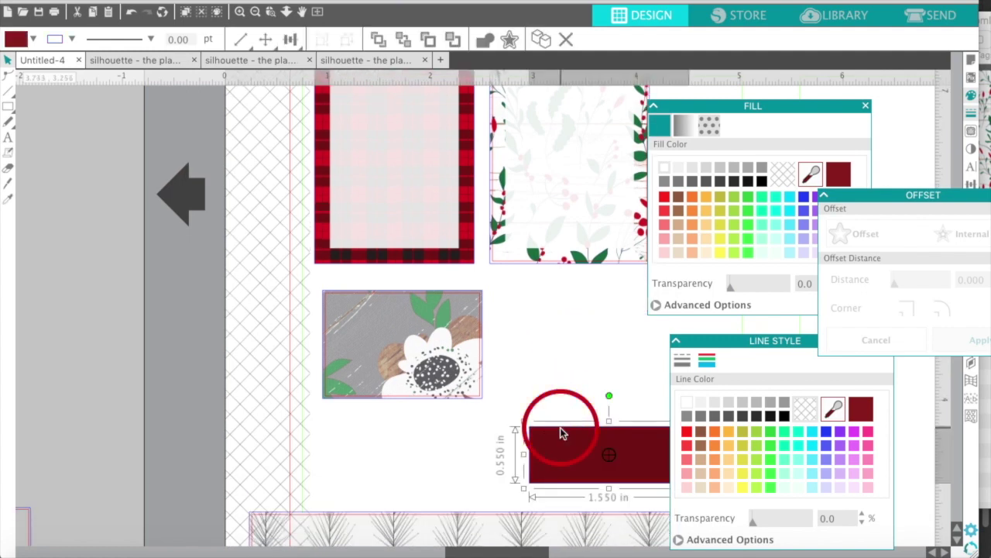
pyautogui.click(554, 436)
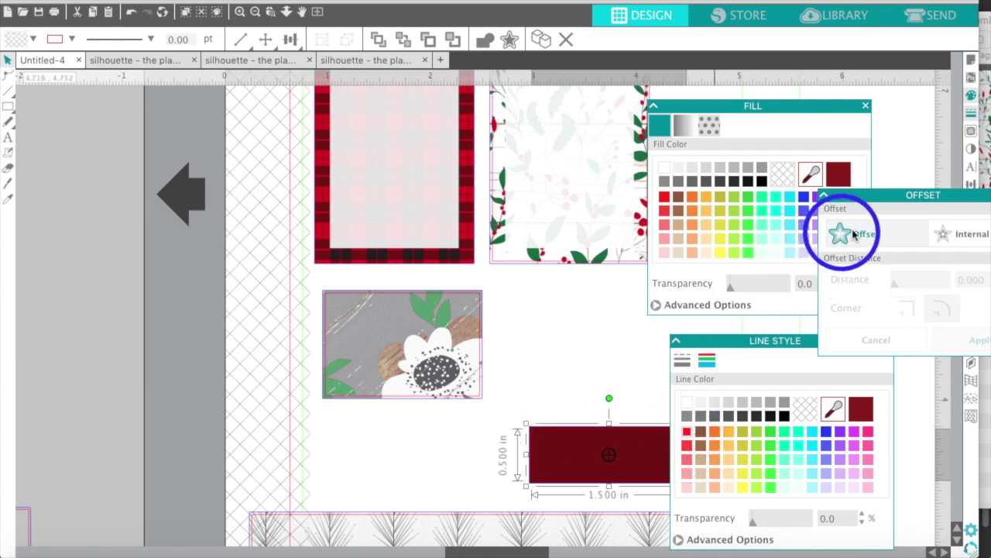
pyautogui.click(973, 235)
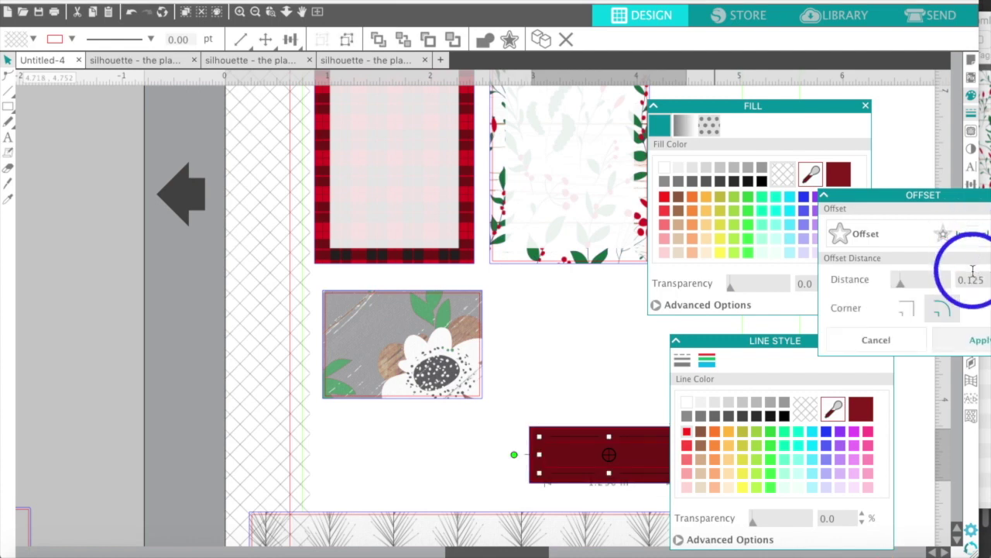
pyautogui.click(903, 196)
pyautogui.moveTo(902, 197); pyautogui.dragTo(765, 125)
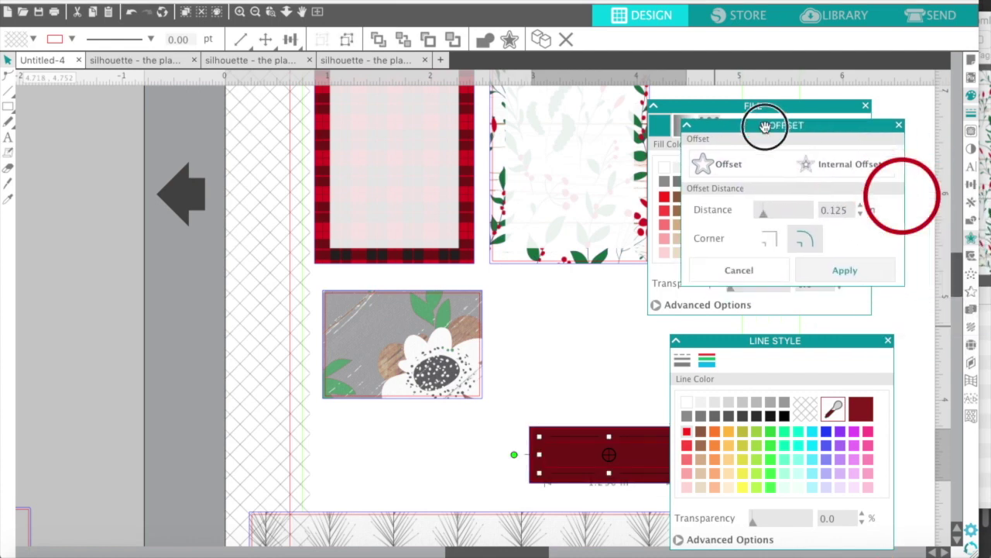
pyautogui.click(860, 215)
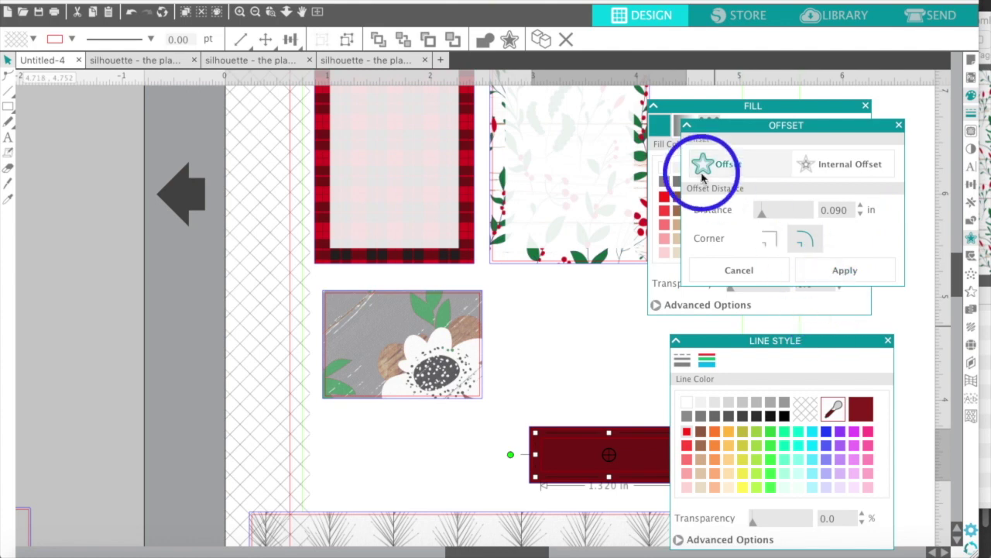
pyautogui.click(819, 281)
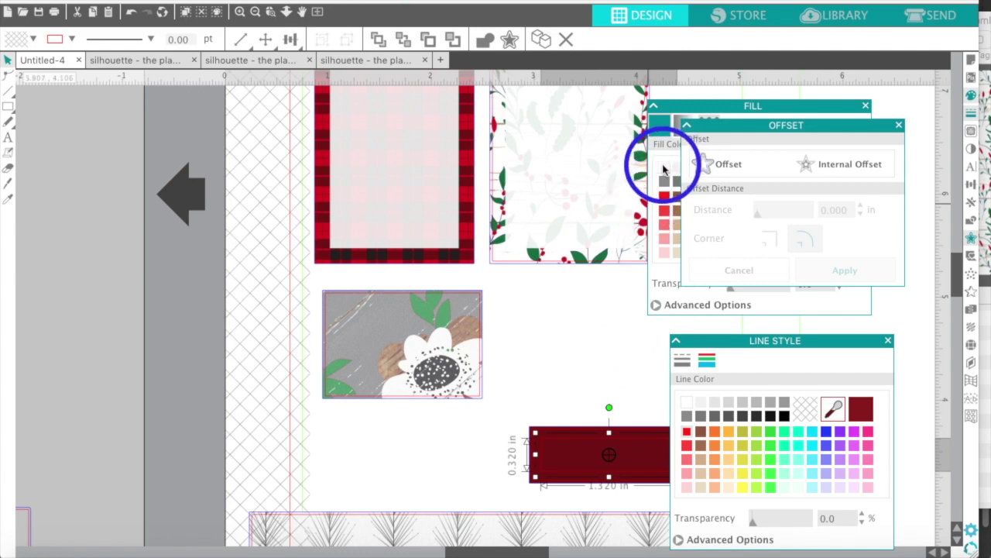
# Fill the inner rectangle of the dark red box with white at 7% transparency
pyautogui.click(664, 167)
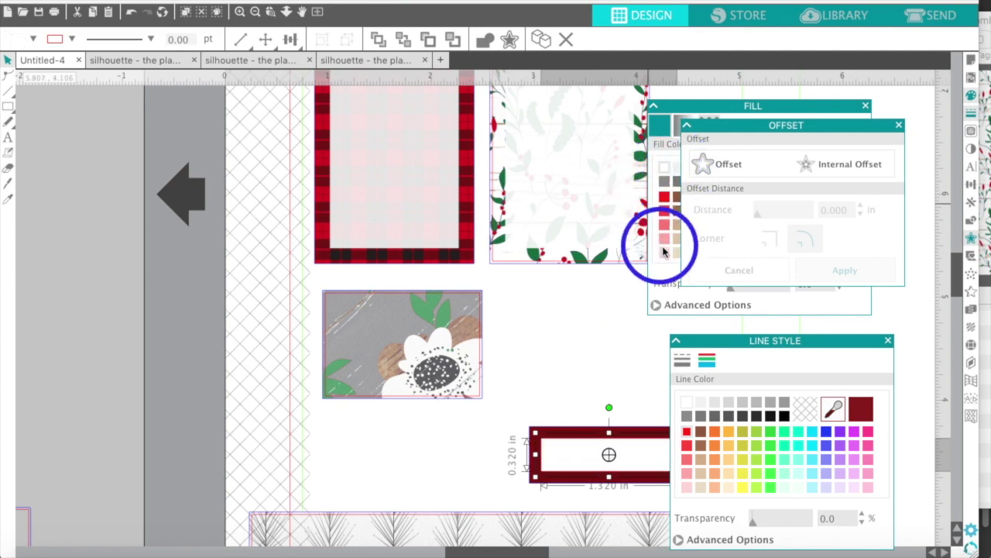
pyautogui.moveTo(738, 124); pyautogui.dragTo(749, 44)
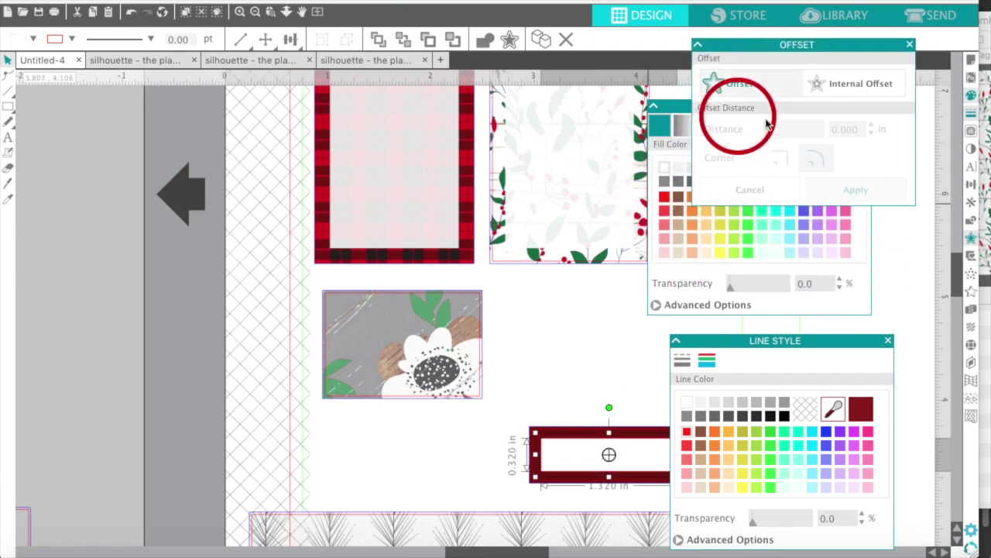
pyautogui.moveTo(732, 288); pyautogui.dragTo(734, 290)
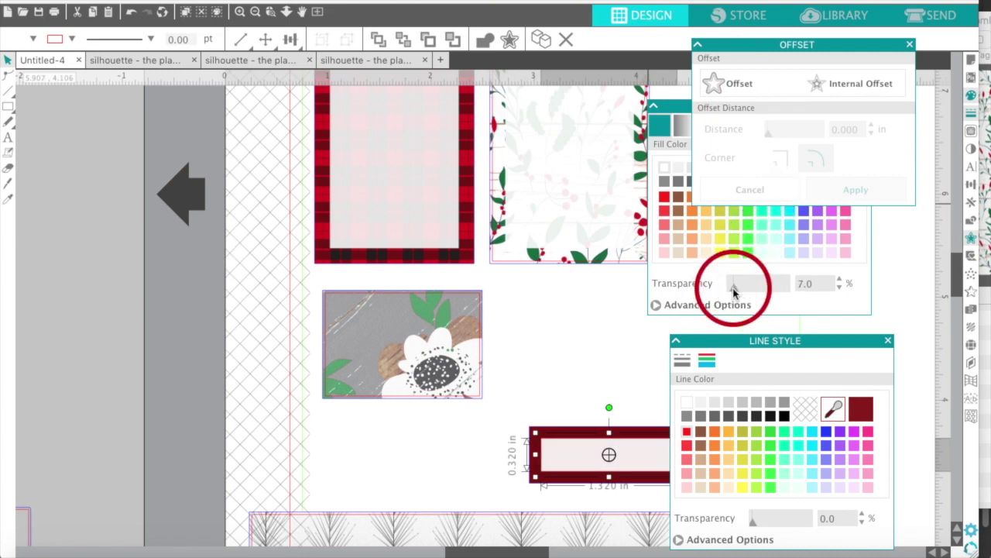
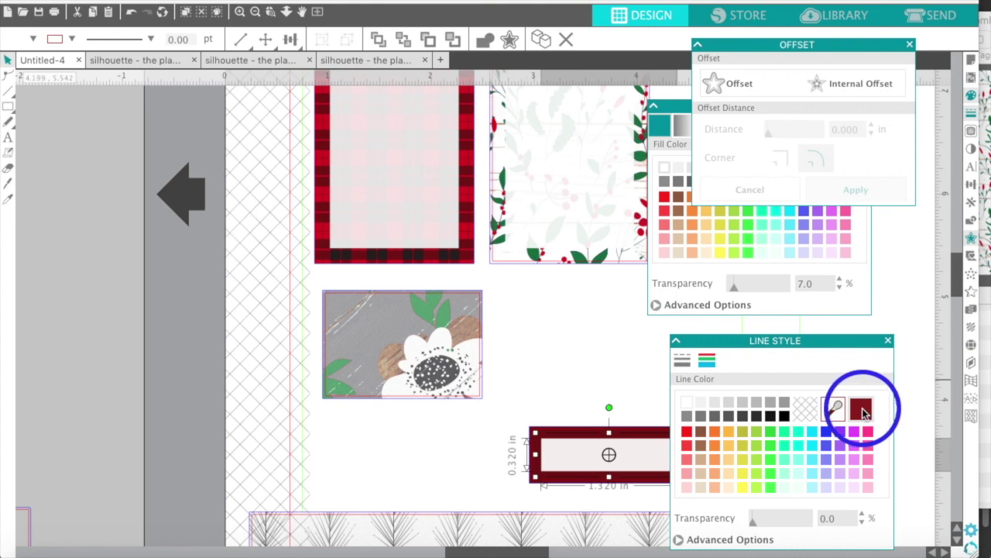
pyautogui.click(627, 377)
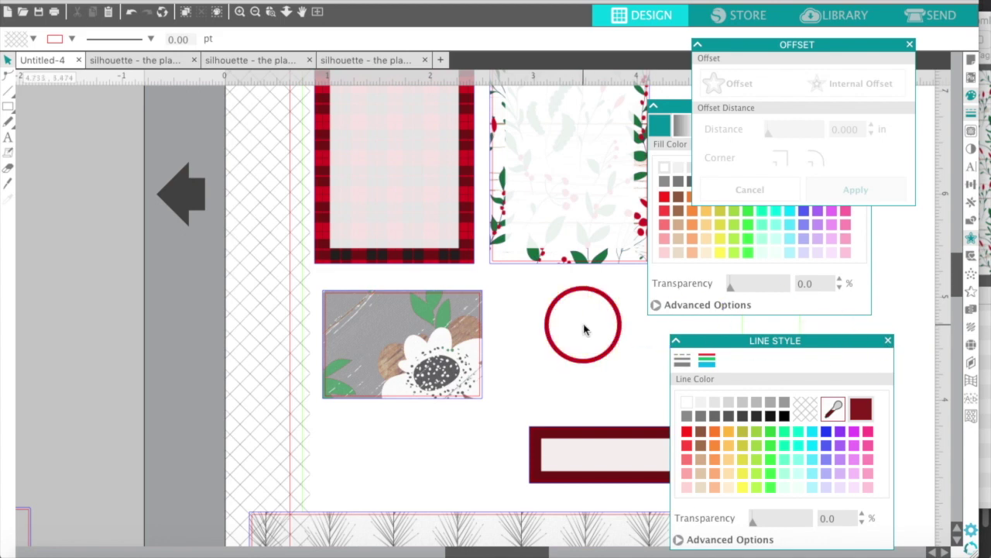
# Duplicate the grouped flag banner template and place the copy on the page beside the holly berries box
pyautogui.click(256, 12)
pyautogui.click(255, 12)
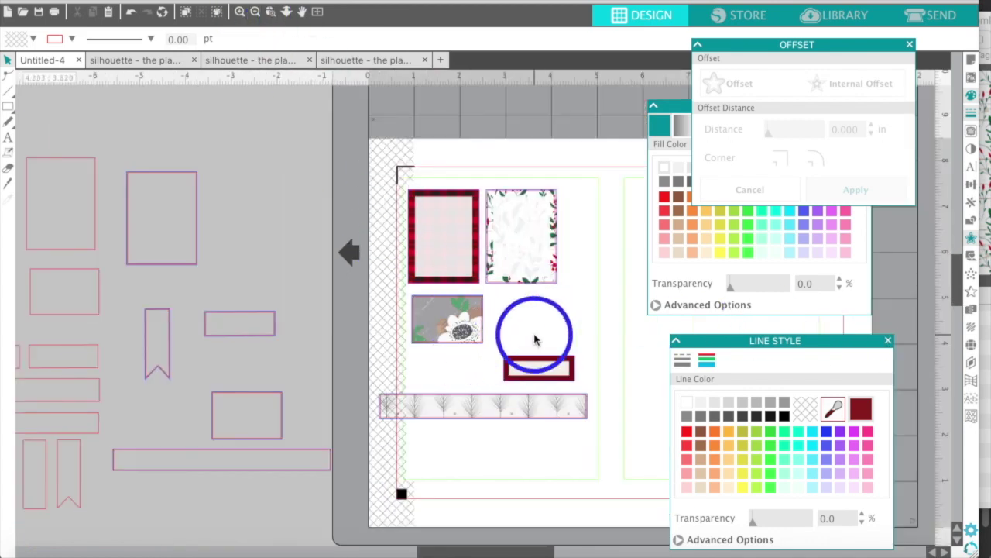
pyautogui.moveTo(534, 341); pyautogui.dragTo(531, 341)
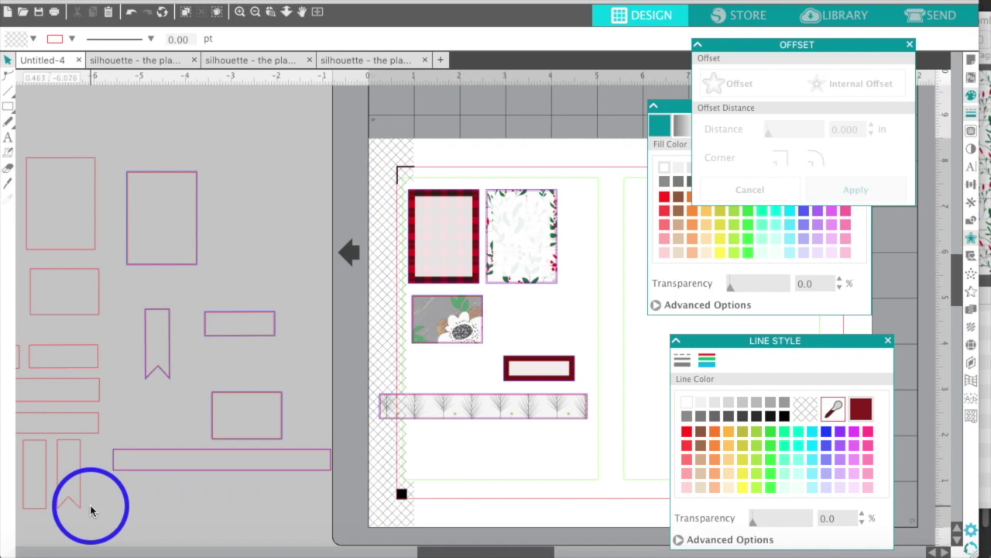
pyautogui.click(156, 388)
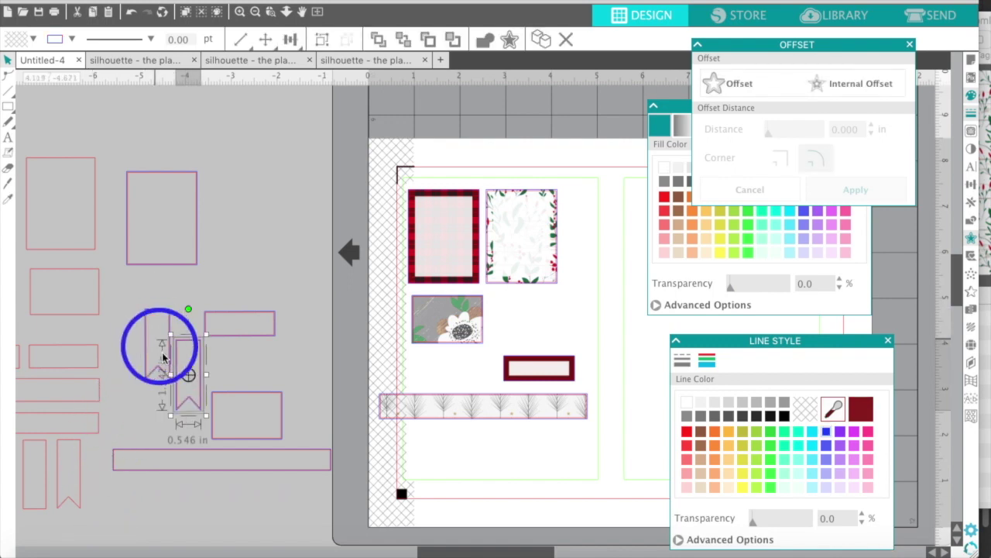
pyautogui.moveTo(175, 367); pyautogui.dragTo(566, 284)
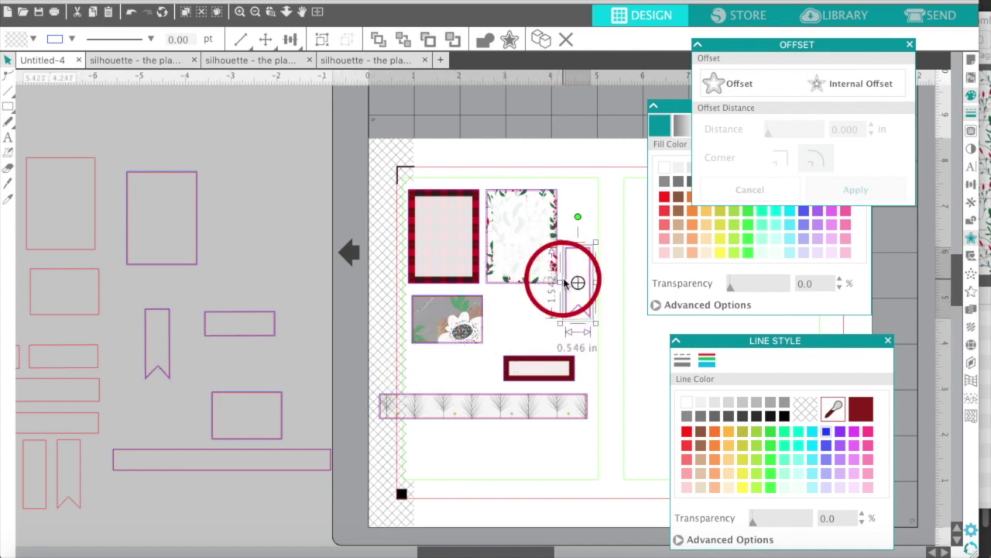
pyautogui.click(525, 317)
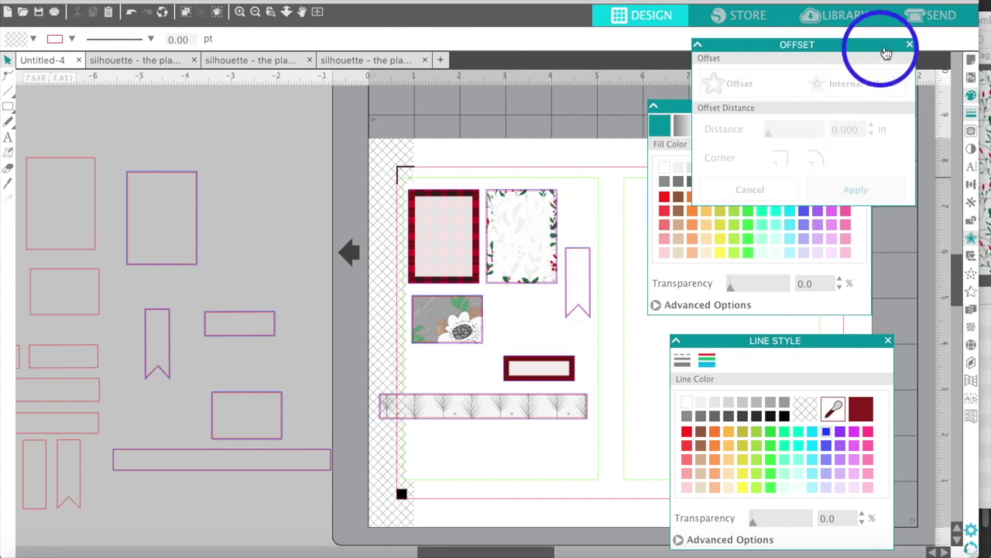
# Fill the flag banner's outer blue-outlined shape with gray sampled from the floral box background
pyautogui.click(910, 46)
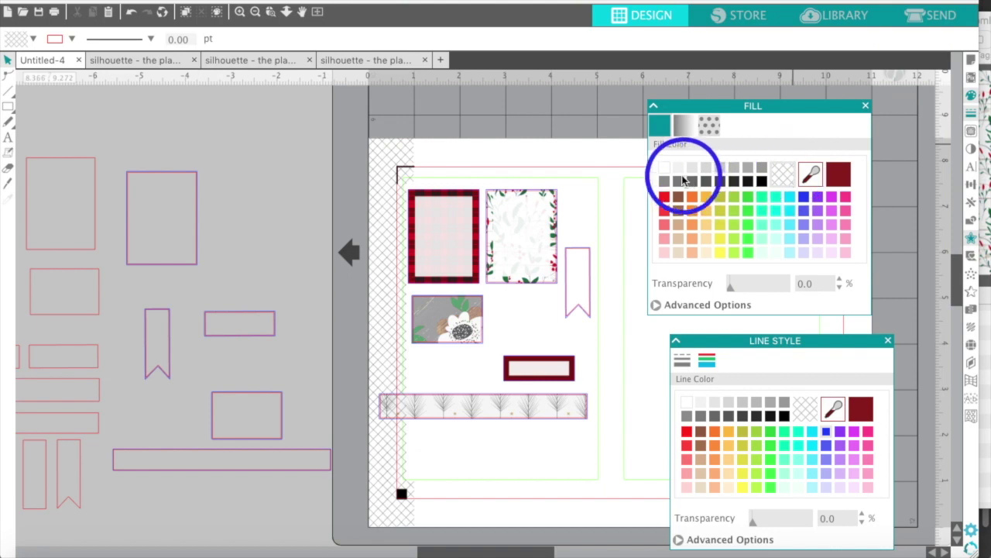
pyautogui.click(575, 250)
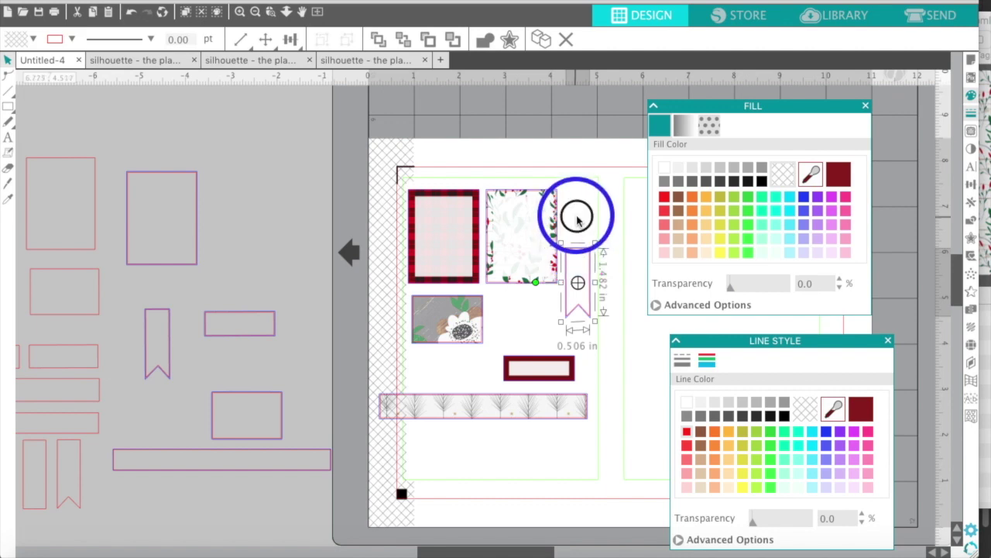
pyautogui.click(576, 215)
pyautogui.click(575, 250)
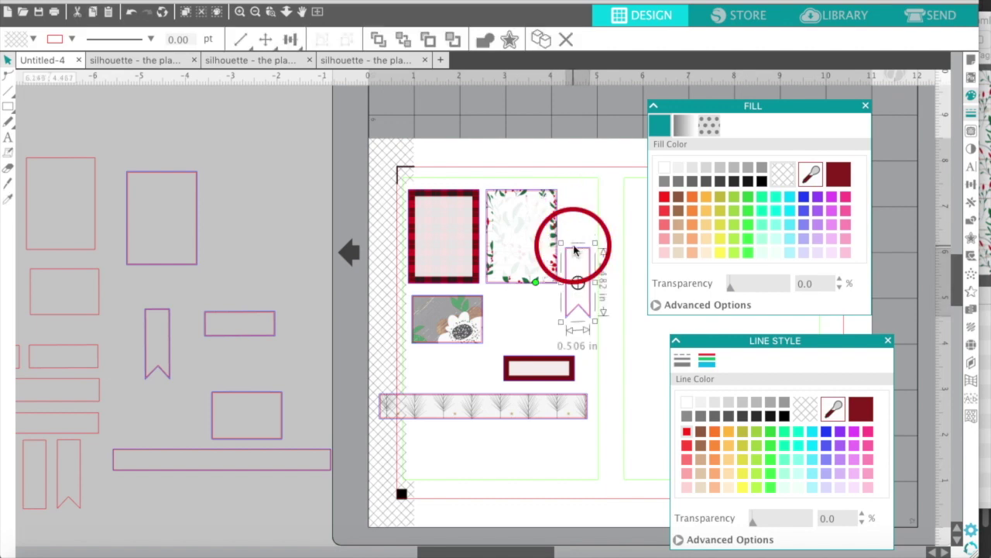
pyautogui.click(239, 12)
pyautogui.click(576, 338)
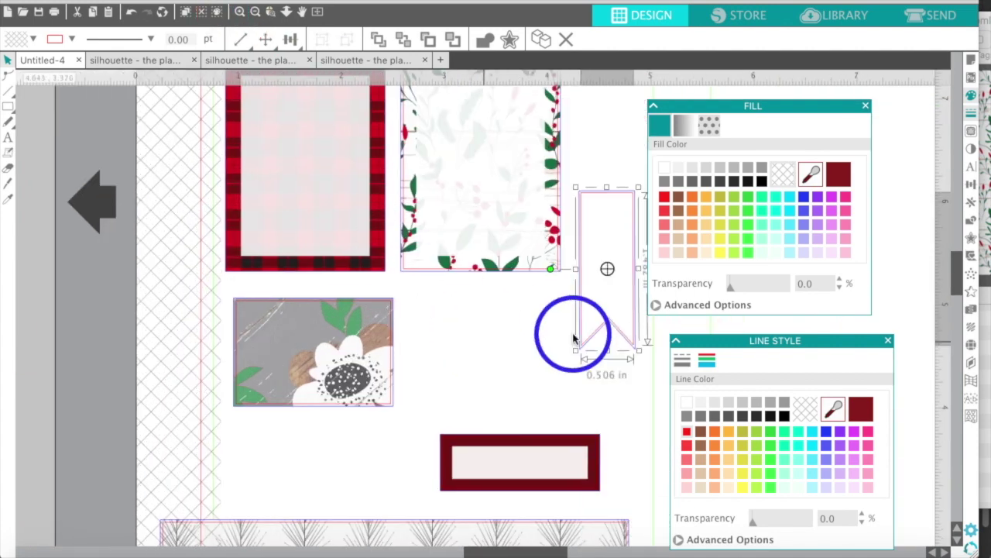
pyautogui.click(461, 385)
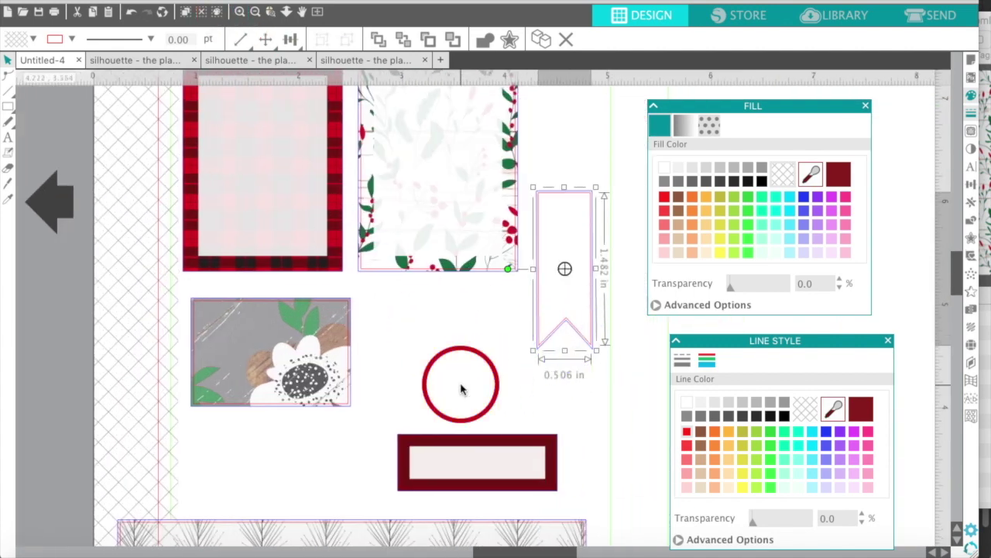
pyautogui.click(552, 194)
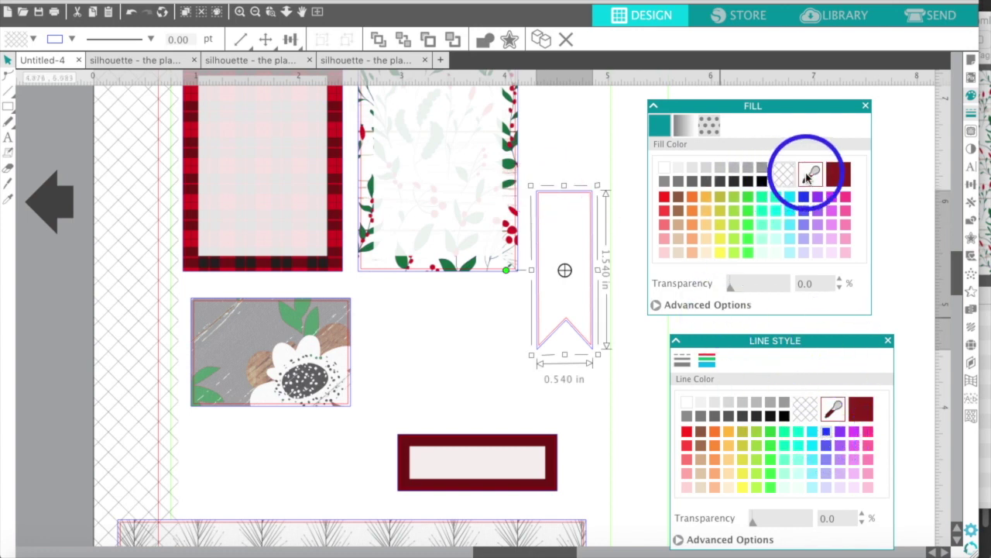
pyautogui.click(810, 175)
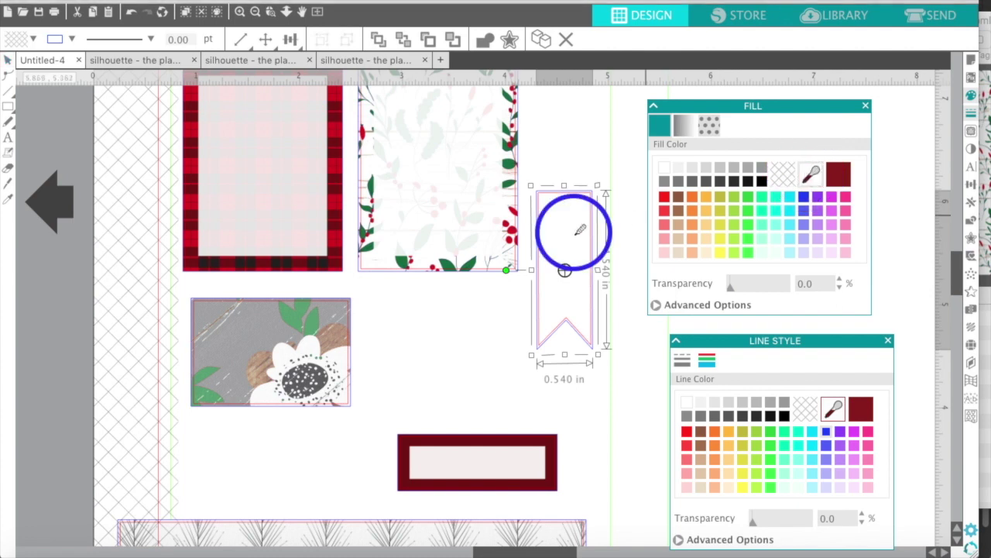
pyautogui.click(246, 332)
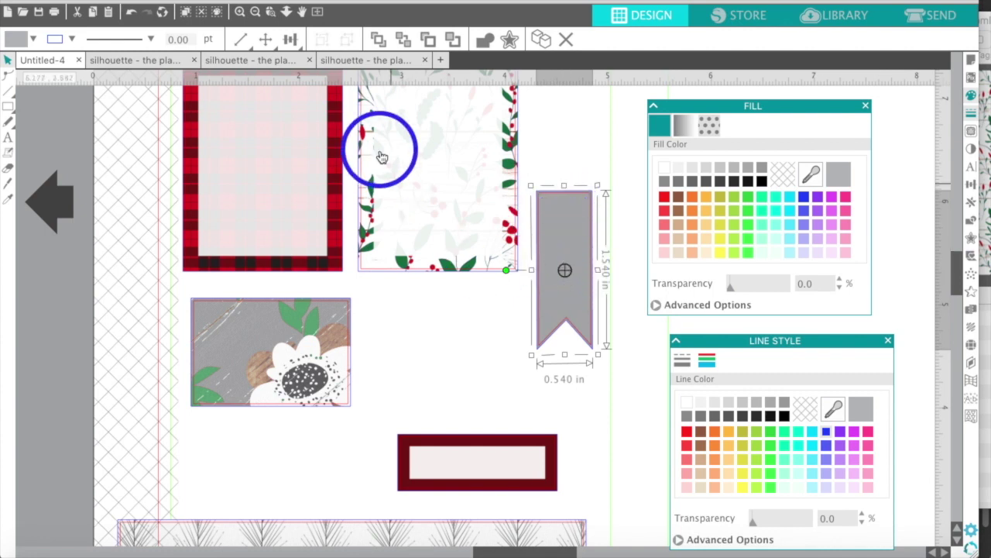
pyautogui.click(458, 310)
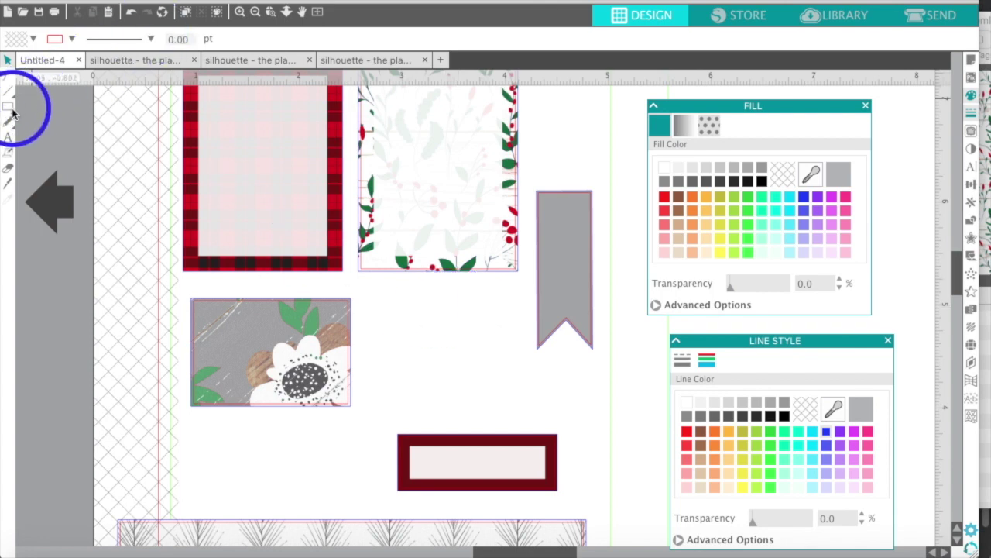
# Draw a small five-sided regular polygon in the gray area beside the page
pyautogui.moveTo(9, 111)
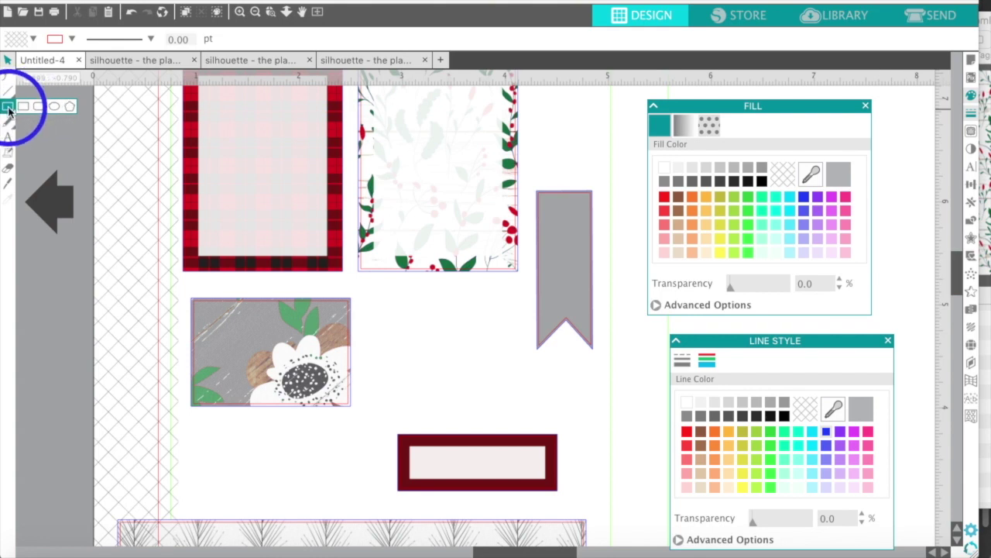
pyautogui.click(69, 106)
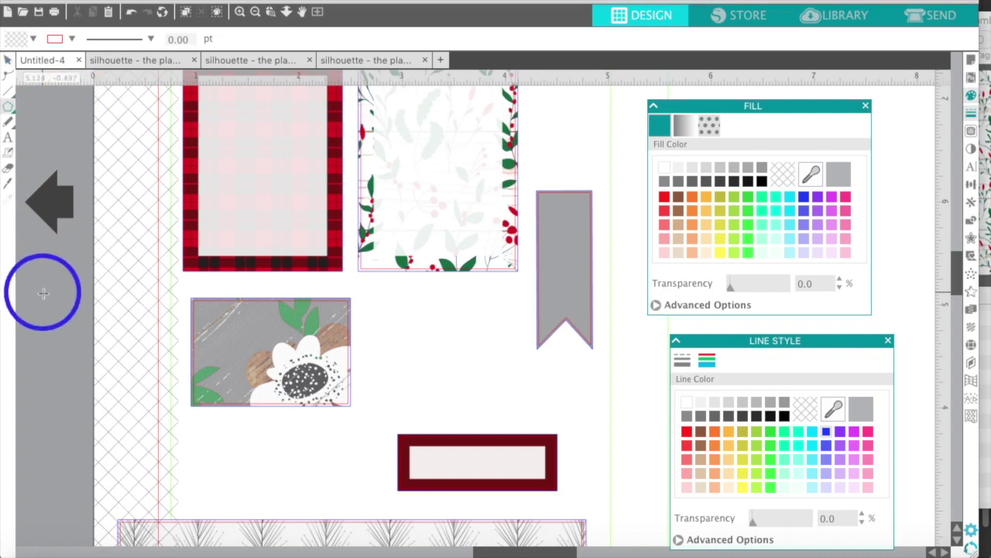
pyautogui.moveTo(43, 293); pyautogui.dragTo(62, 301)
pyautogui.hscroll(-3, 66, 299)
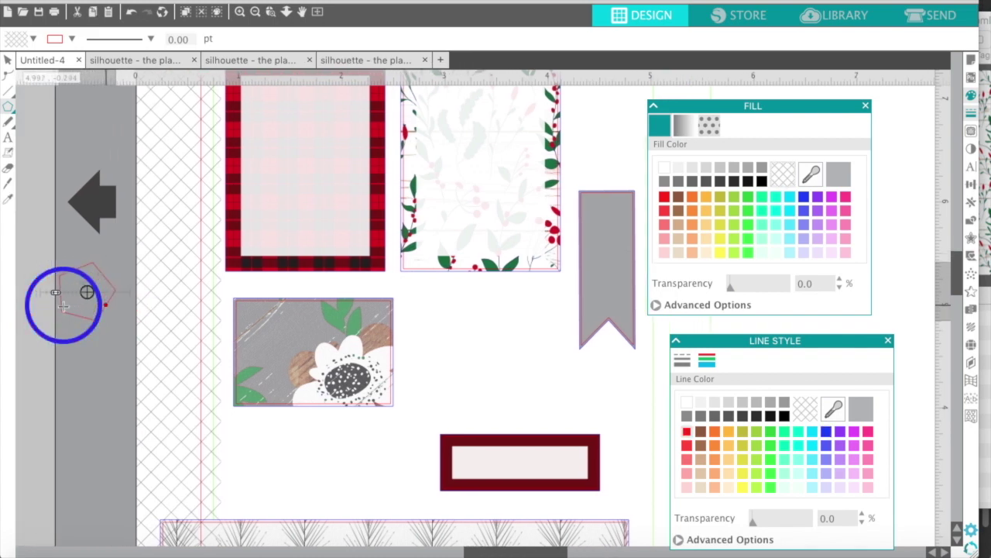
# Draw a regular polygon below the holly berries box and raise it to 60 sides, forming a circle about 0.350 in wide
pyautogui.click(238, 12)
pyautogui.click(239, 12)
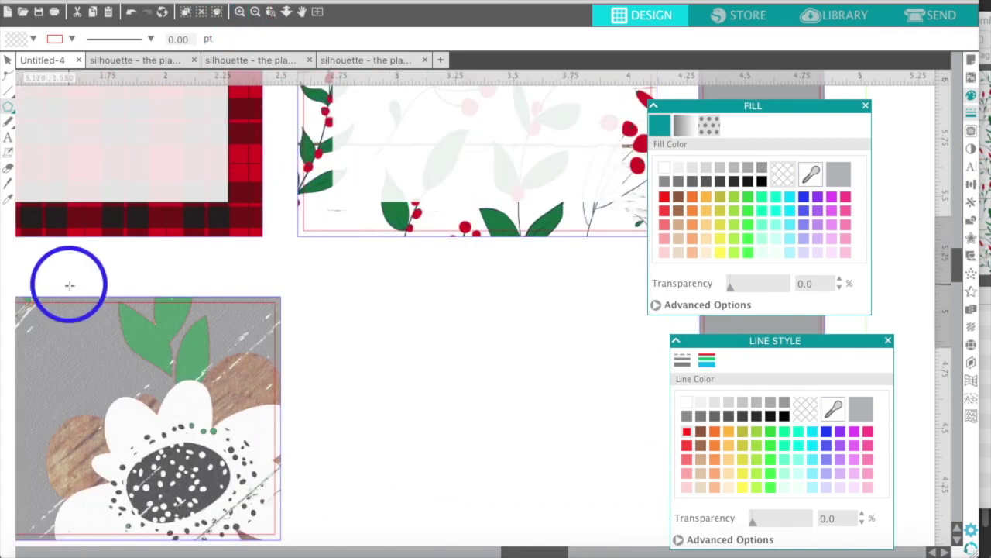
pyautogui.moveTo(460, 303); pyautogui.dragTo(498, 336)
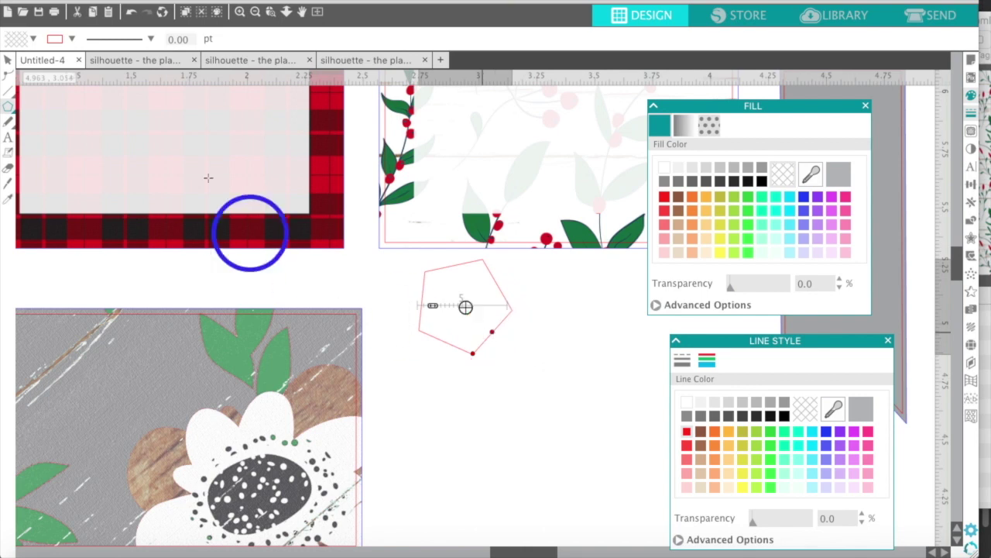
pyautogui.click(8, 62)
pyautogui.moveTo(432, 305); pyautogui.dragTo(436, 340)
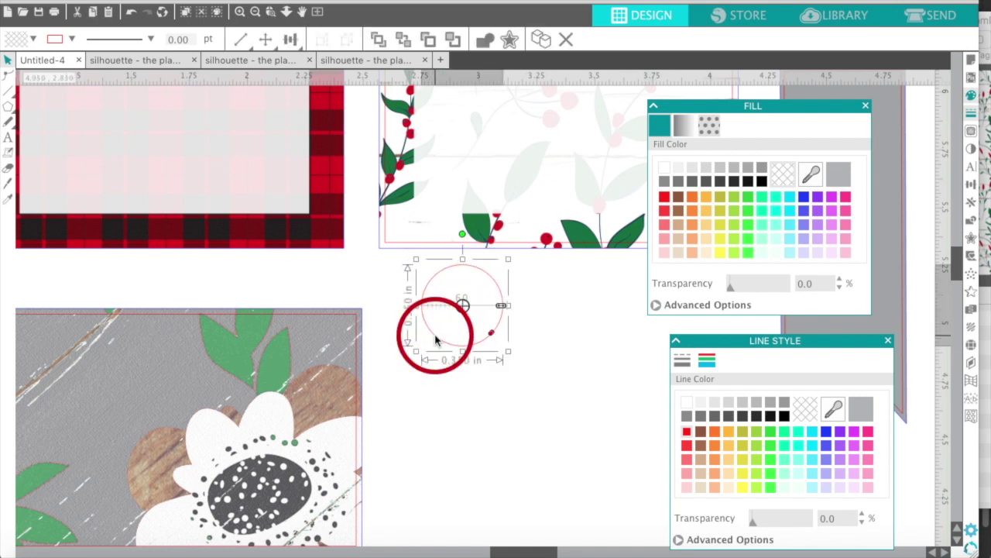
# Give the circle a black outline with a thickness of 1.00 pt
pyautogui.click(782, 416)
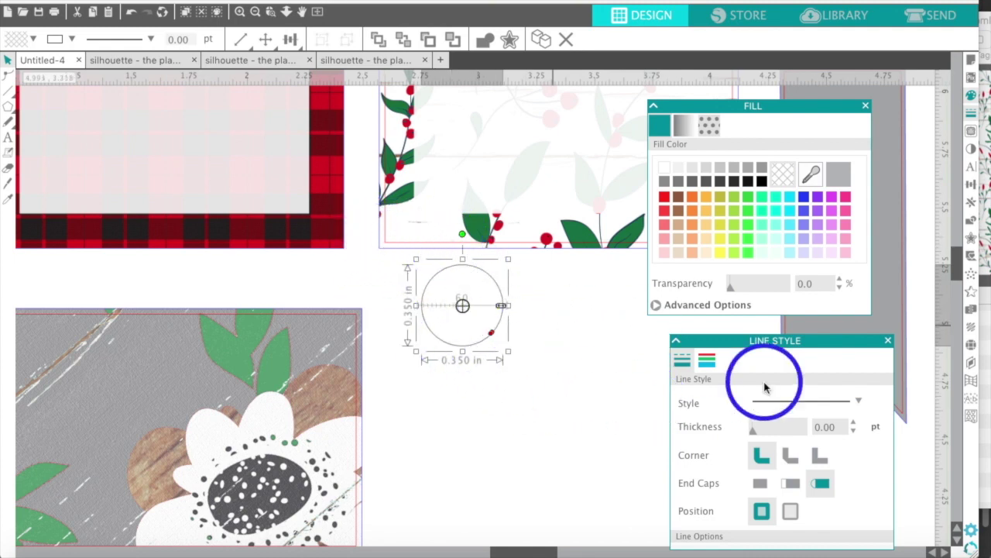
pyautogui.click(854, 423)
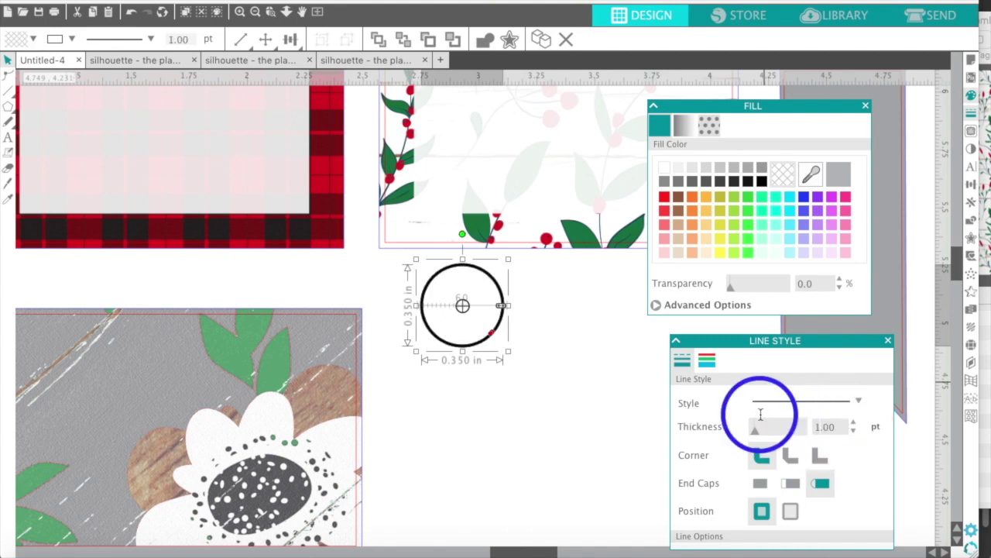
pyautogui.click(648, 399)
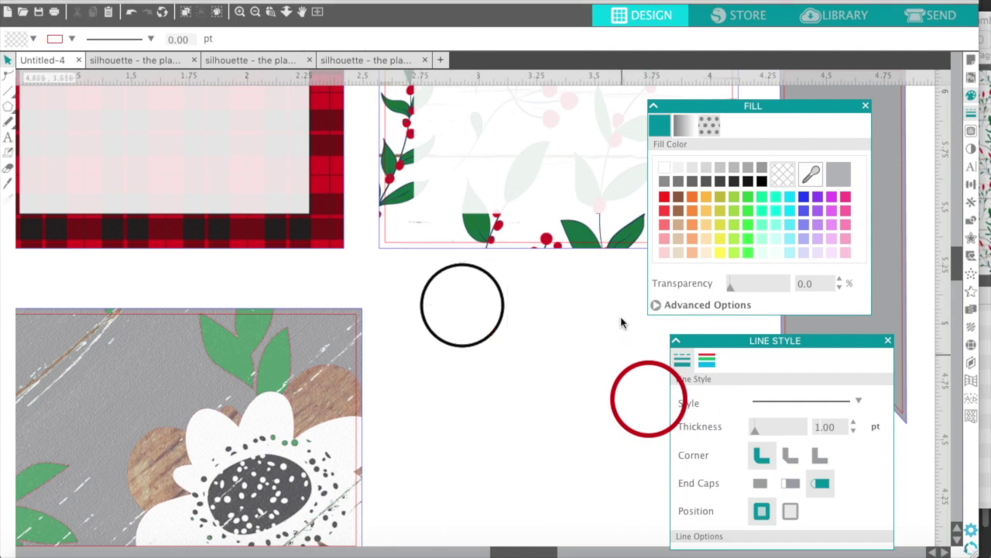
# Move the gray flag banner away from the holly berries box into the empty area beyond the green guide lines
pyautogui.hscroll(3, 545, 332)
pyautogui.scroll(-1, 546, 331)
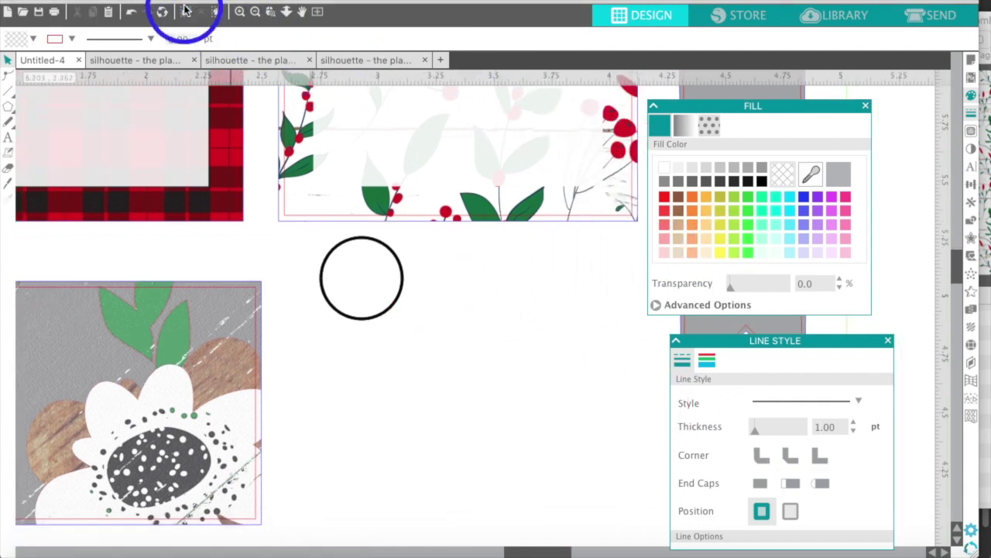
pyautogui.click(255, 13)
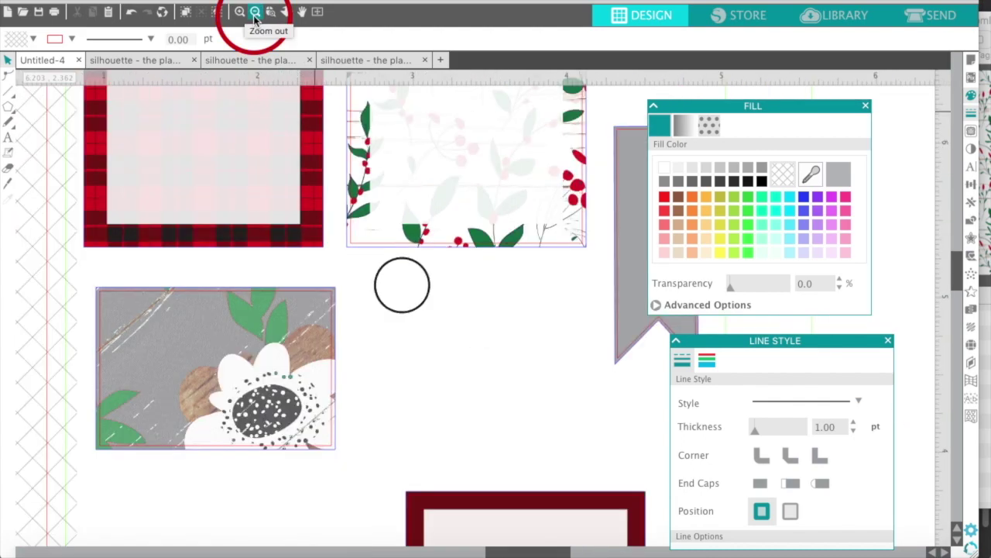
pyautogui.click(254, 14)
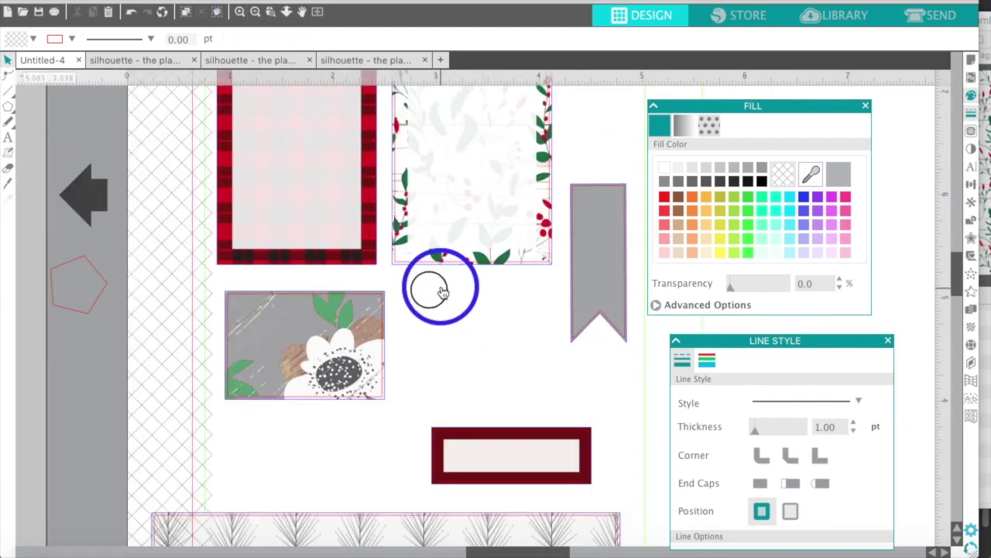
pyautogui.hscroll(5, 548, 280)
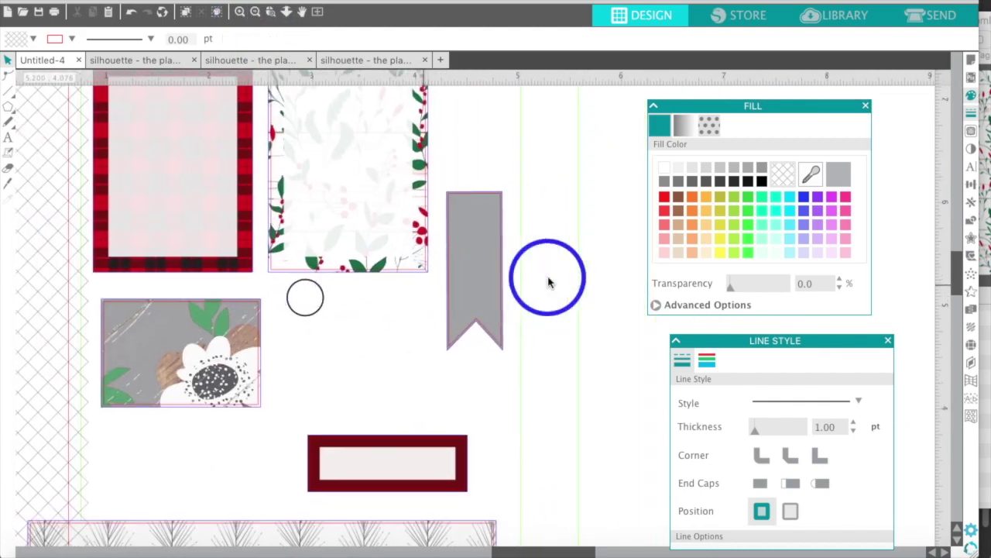
pyautogui.hscroll(1, 547, 282)
pyautogui.click(458, 191)
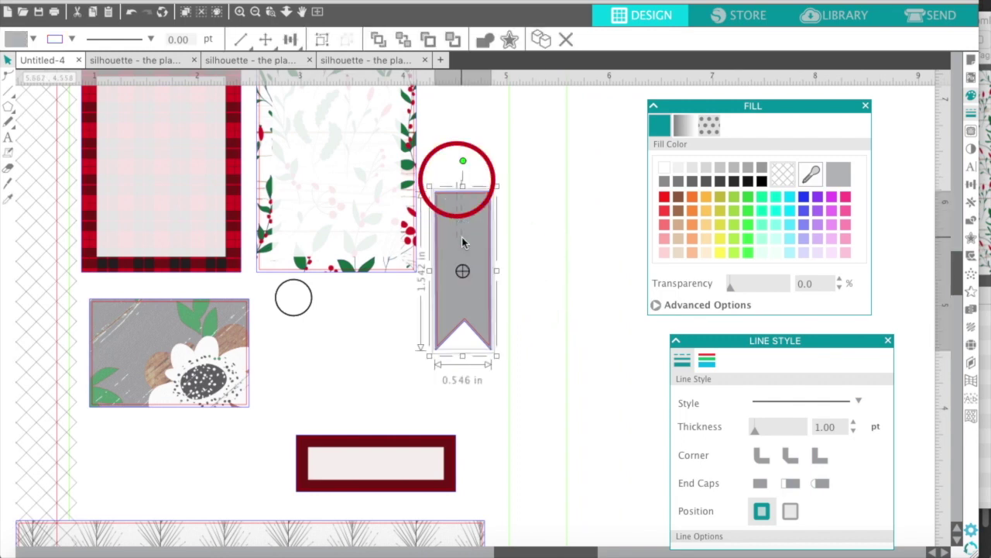
pyautogui.moveTo(449, 232); pyautogui.dragTo(684, 223)
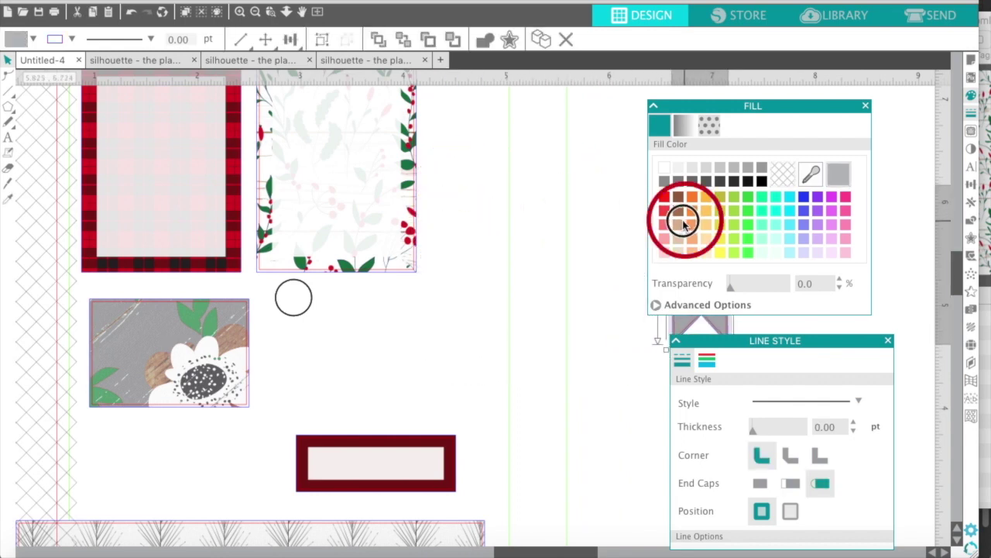
pyautogui.click(328, 334)
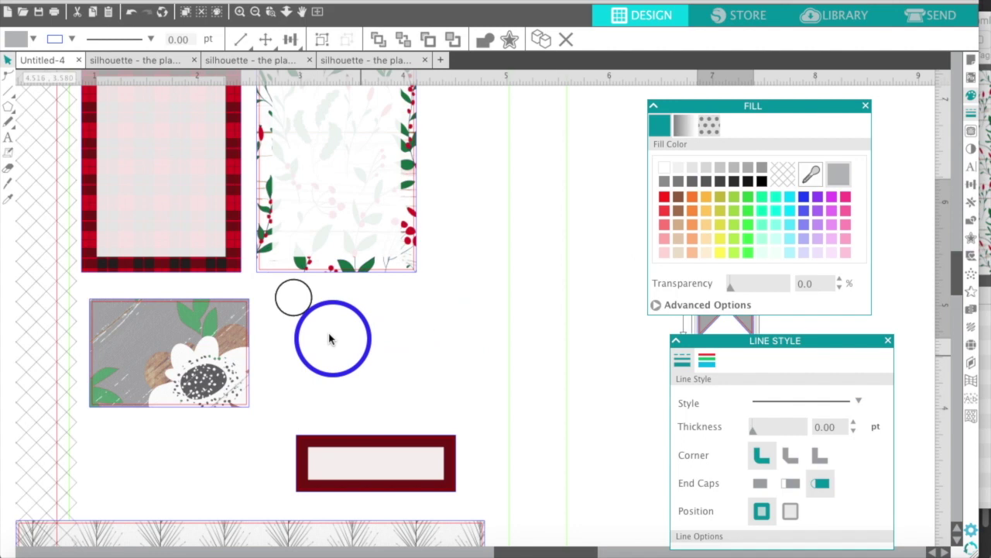
# Move the black-outlined circle next to the gray flag banner and close the fill settings
pyautogui.click(281, 312)
pyautogui.moveTo(281, 311); pyautogui.dragTo(606, 186)
pyautogui.click(865, 106)
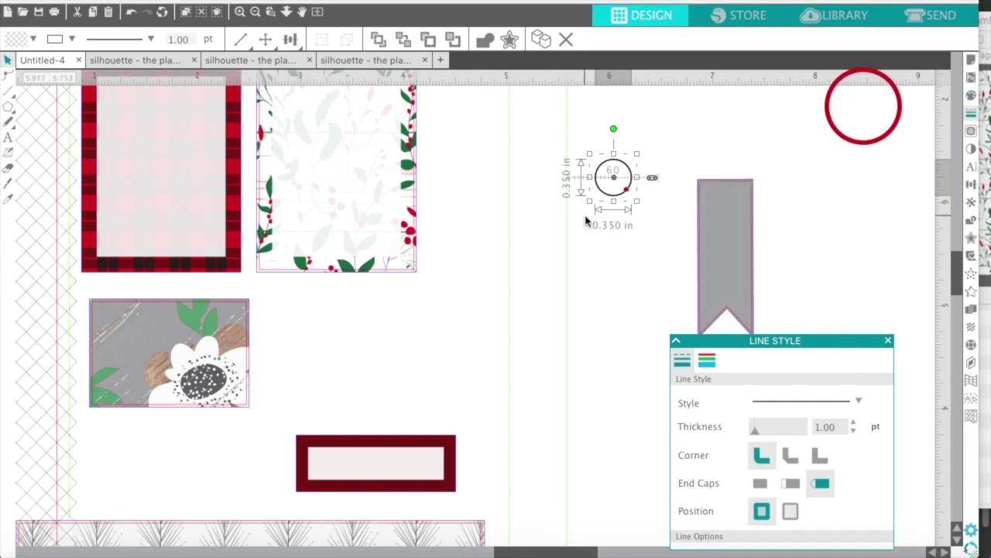
# Try placing the unfilled circle on the upper part of the flag banner, and undo the move
pyautogui.hscroll(3, 586, 220)
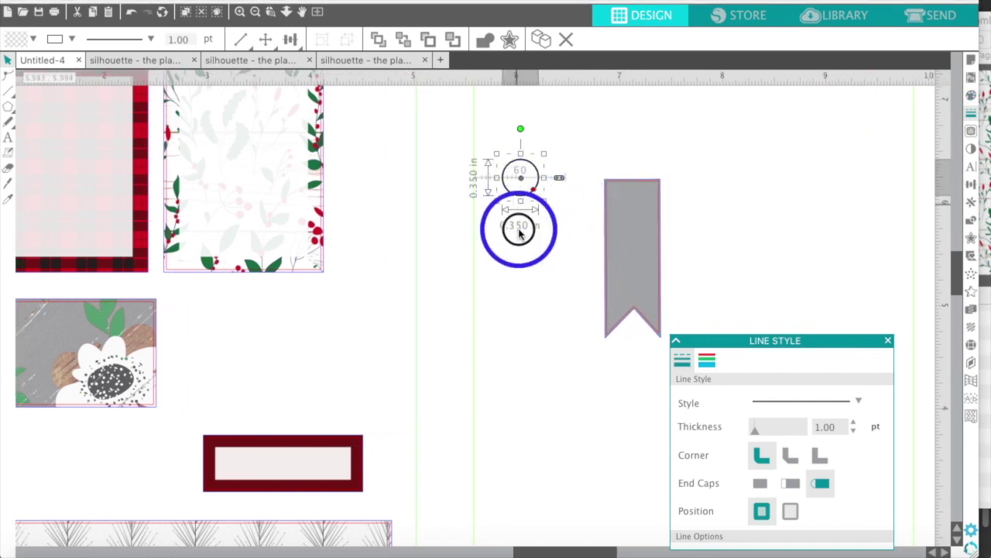
pyautogui.click(519, 229)
pyautogui.moveTo(517, 168); pyautogui.dragTo(629, 199)
pyautogui.hotkey('ctrl', 'z')
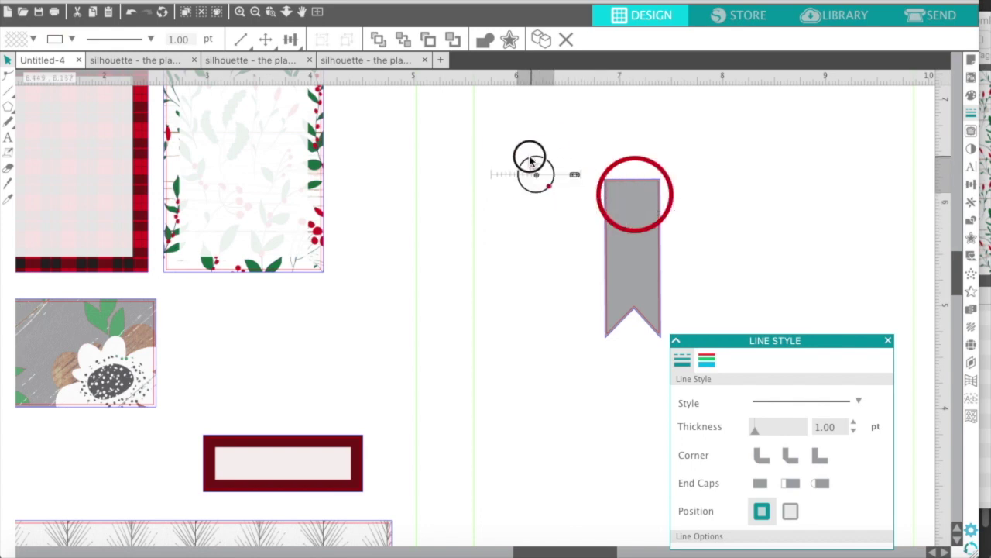
# Fill the black-outlined circle with solid white
pyautogui.click(527, 158)
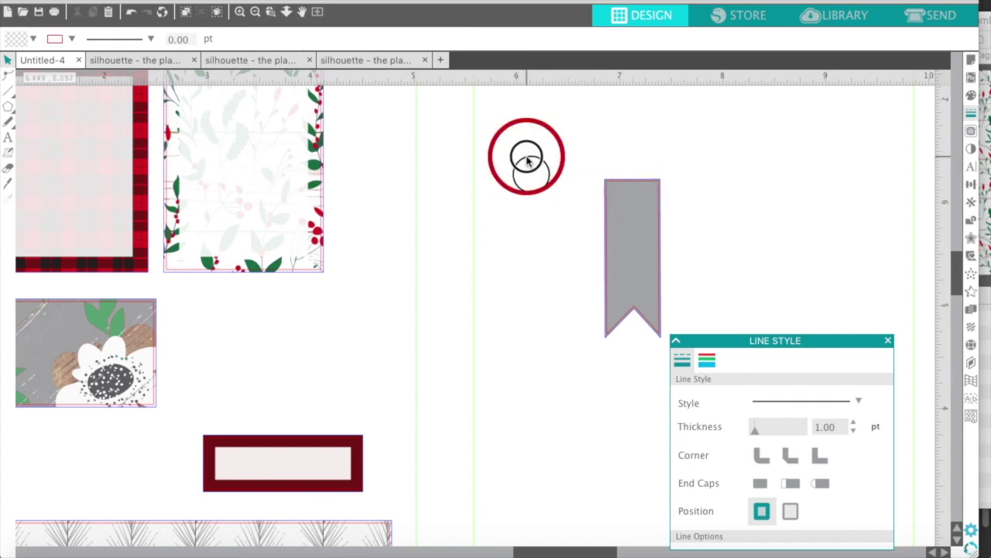
pyautogui.click(972, 96)
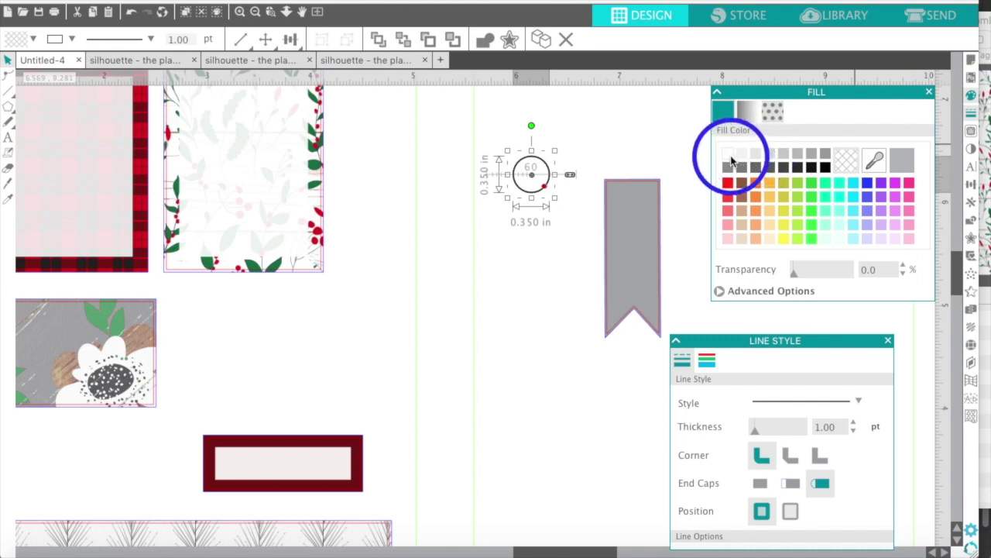
pyautogui.click(540, 258)
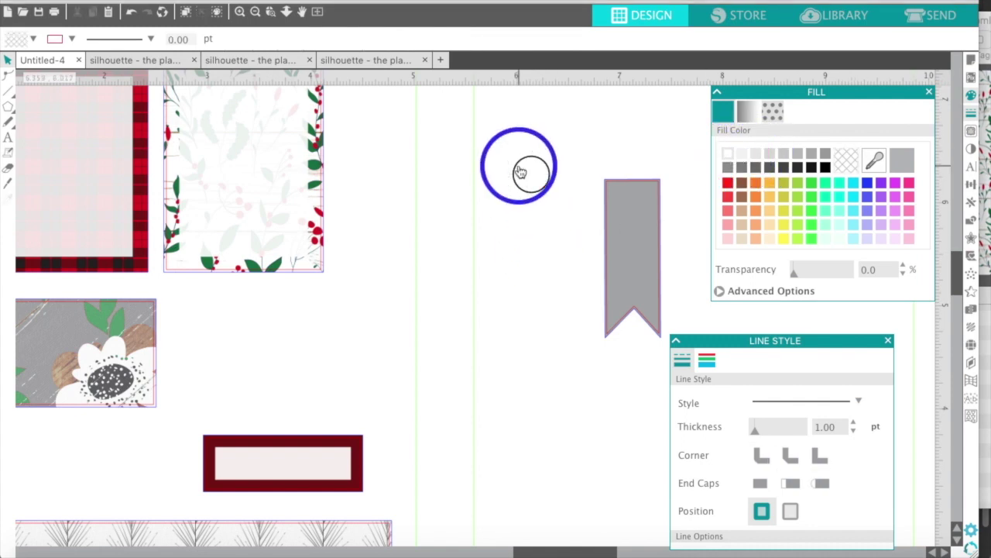
# Test the white circle's fit on the flag banner, scale it down to about 0.211 in and place it beside the banner's upper part
pyautogui.moveTo(520, 170); pyautogui.dragTo(618, 203)
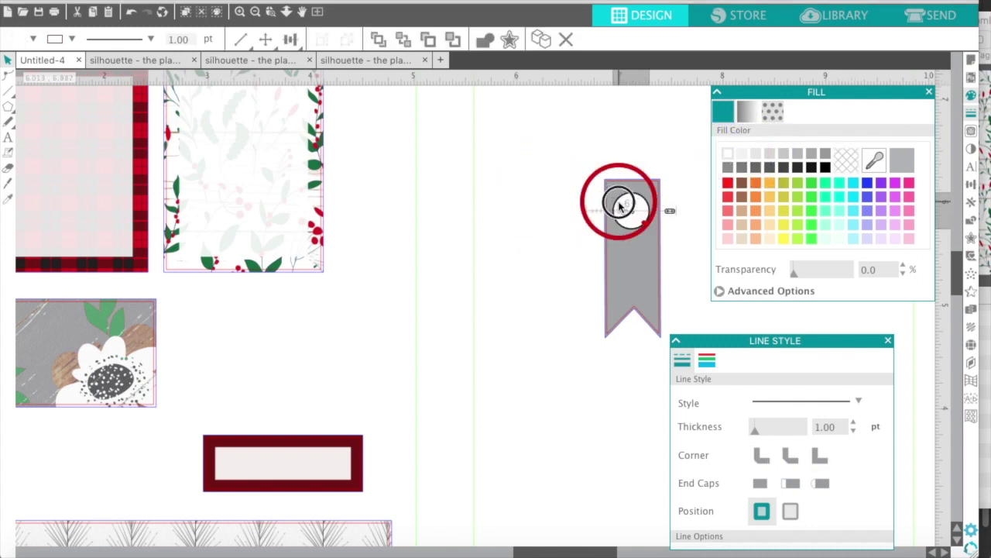
pyautogui.moveTo(619, 249)
pyautogui.mouseDown()
pyautogui.moveTo(618, 271)
pyautogui.moveTo(624, 195)
pyautogui.moveTo(628, 268)
pyautogui.mouseUp()
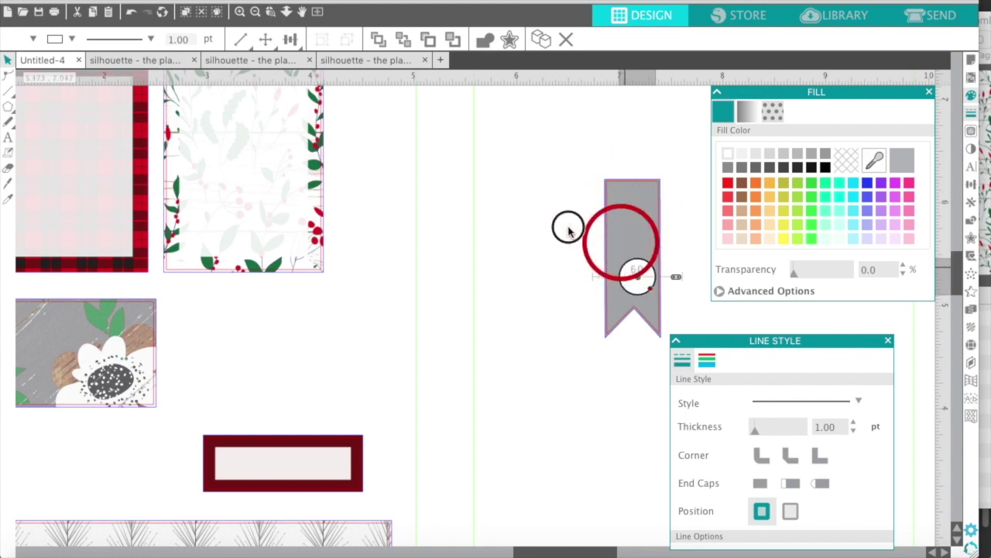
pyautogui.moveTo(568, 230)
pyautogui.mouseDown()
pyautogui.moveTo(535, 203)
pyautogui.moveTo(560, 201)
pyautogui.moveTo(533, 219)
pyautogui.moveTo(551, 215)
pyautogui.moveTo(547, 192)
pyautogui.moveTo(576, 207)
pyautogui.moveTo(576, 199)
pyautogui.mouseUp()
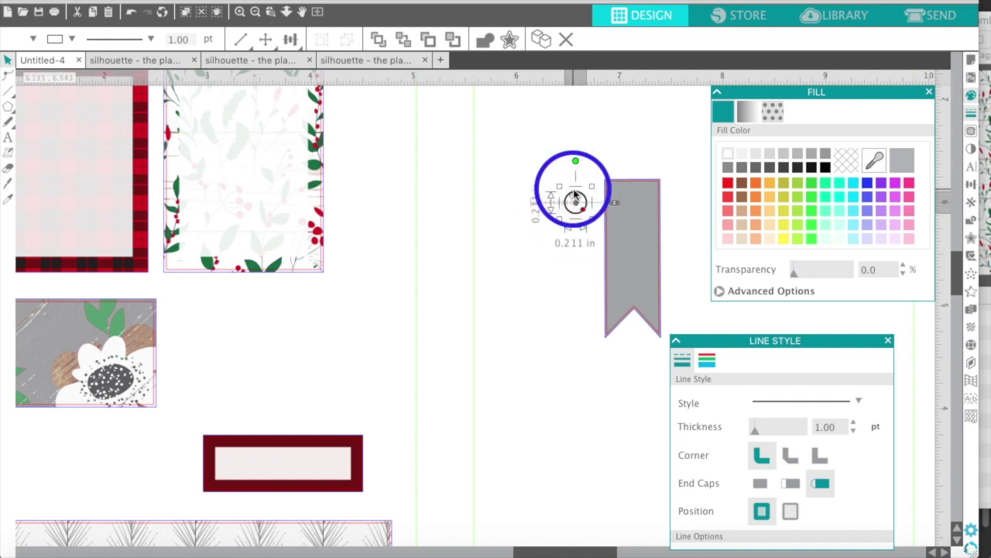
# Duplicate the small circle downward to make a column of five, and move the lowest one down near the banner's notch
pyautogui.click(972, 203)
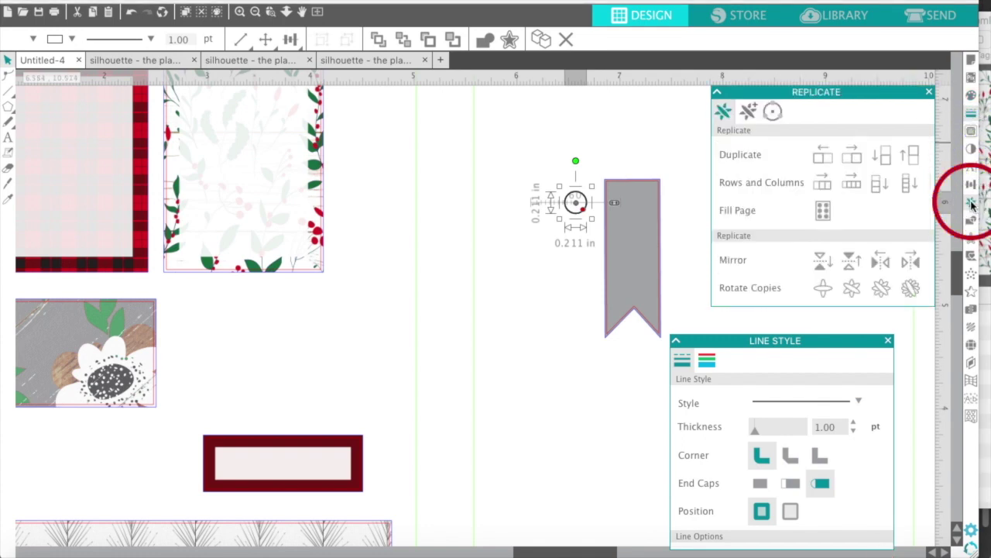
pyautogui.click(885, 157)
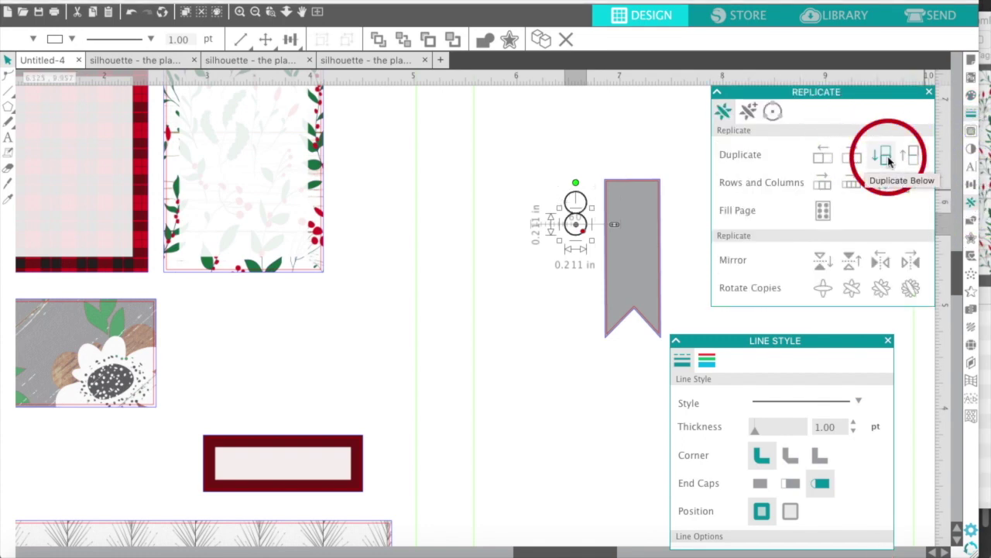
pyautogui.click(880, 184)
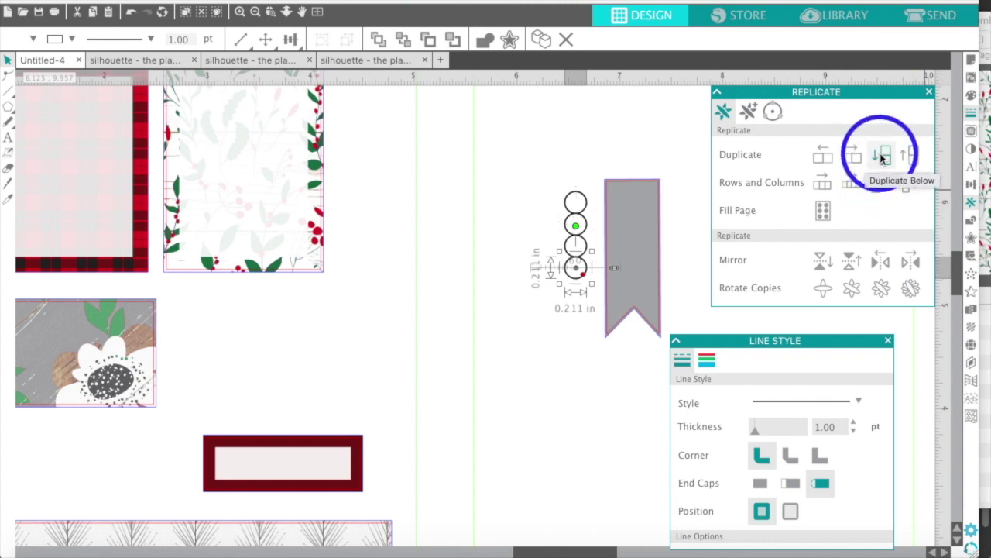
pyautogui.click(880, 159)
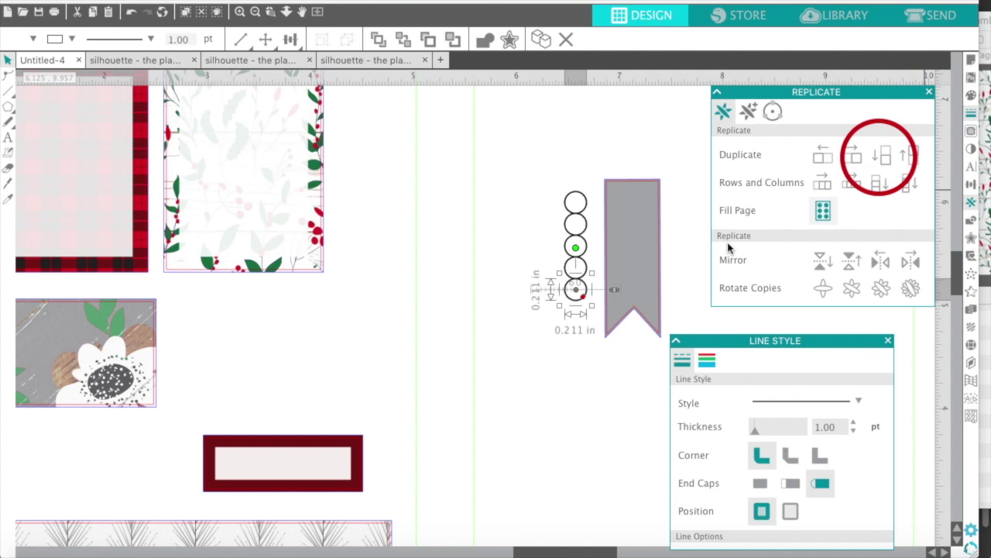
pyautogui.click(562, 331)
pyautogui.moveTo(571, 304); pyautogui.dragTo(577, 319)
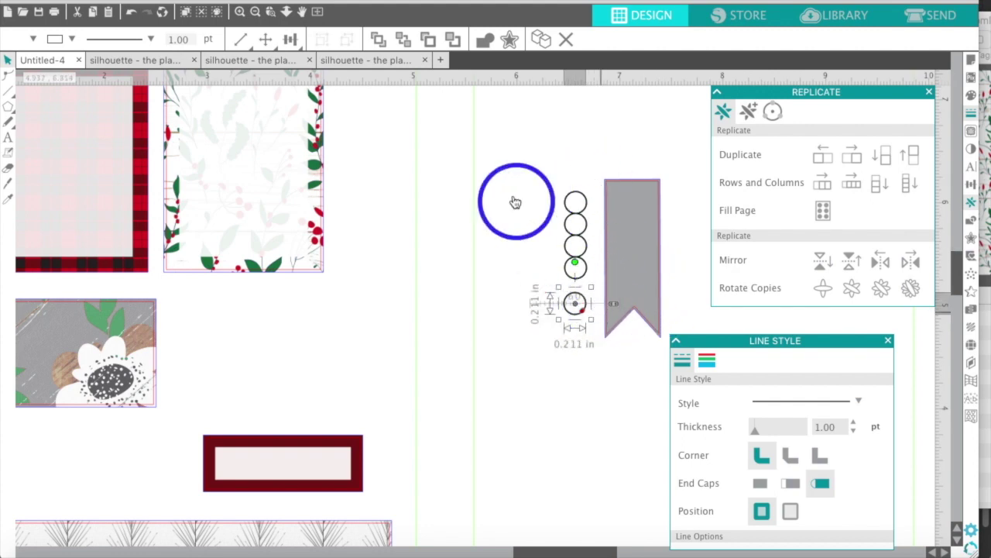
# Show the page grid as a placement aid and hide it again
pyautogui.click(223, 2)
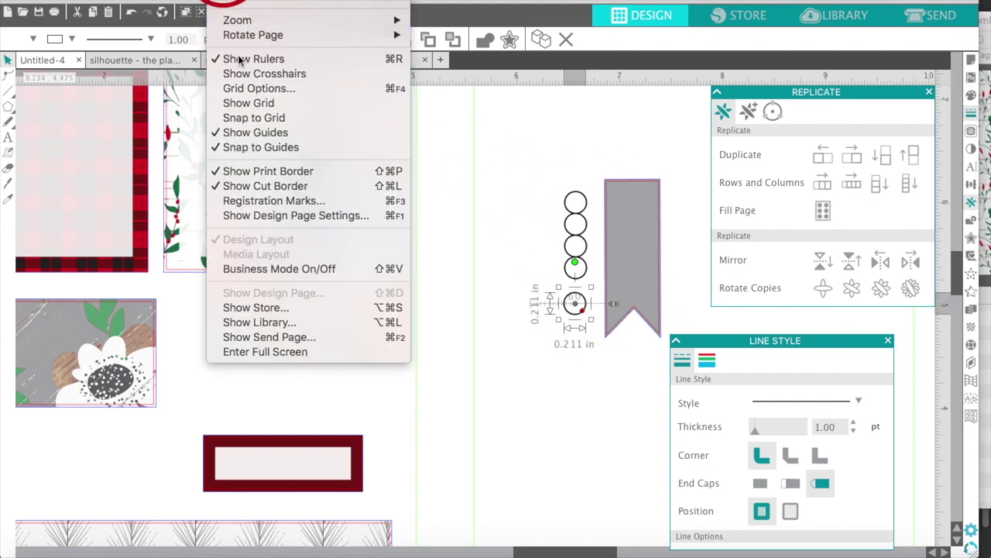
pyautogui.click(237, 102)
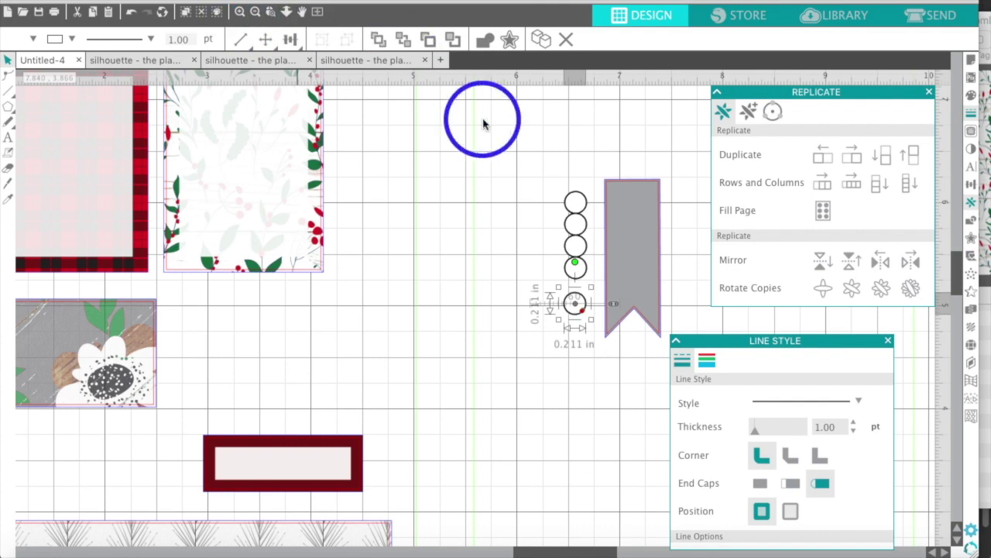
pyautogui.click(217, 1)
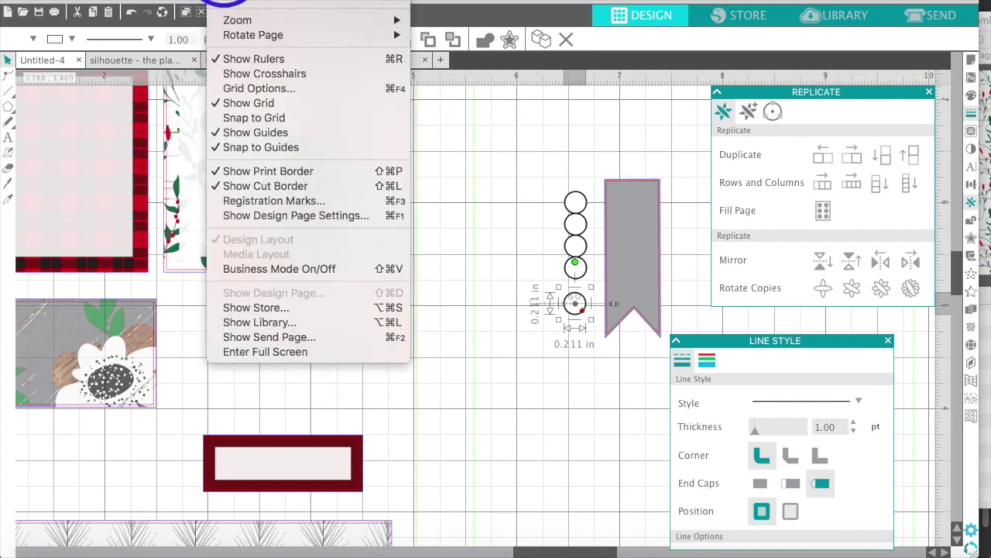
pyautogui.click(243, 103)
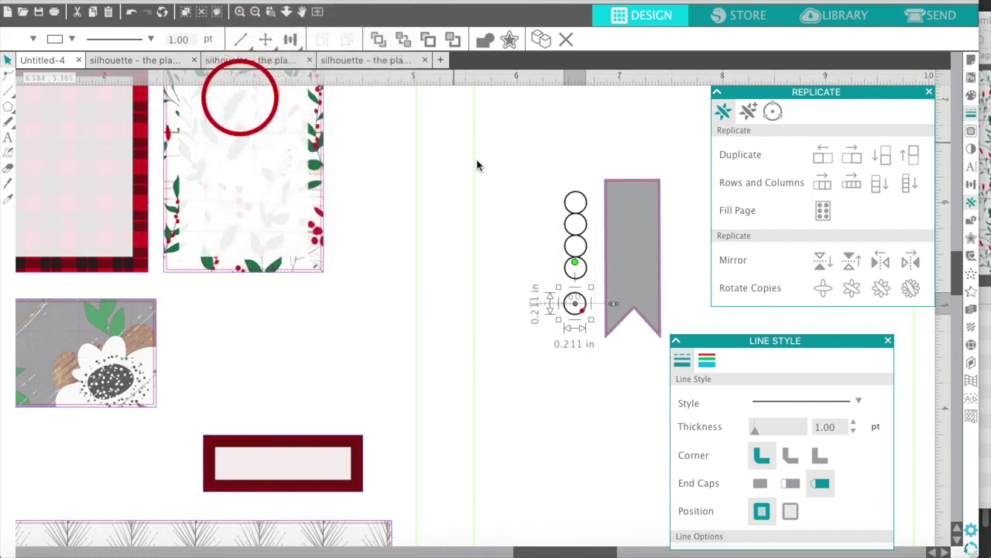
# Select all five small circles beside the flag banner and space them evenly in the vertical direction
pyautogui.moveTo(569, 308); pyautogui.dragTo(552, 184)
pyautogui.click(572, 331)
pyautogui.moveTo(565, 284); pyautogui.dragTo(572, 325)
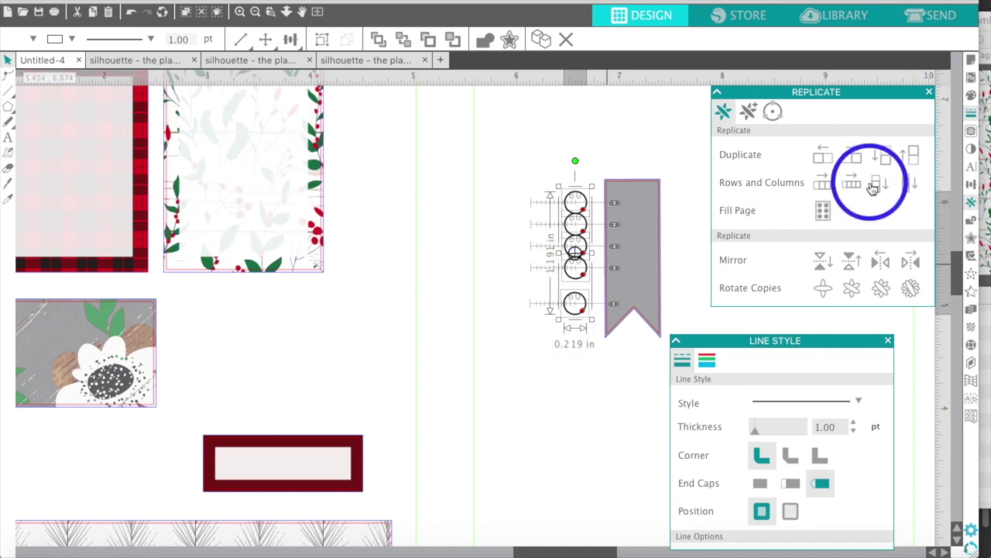
pyautogui.click(967, 190)
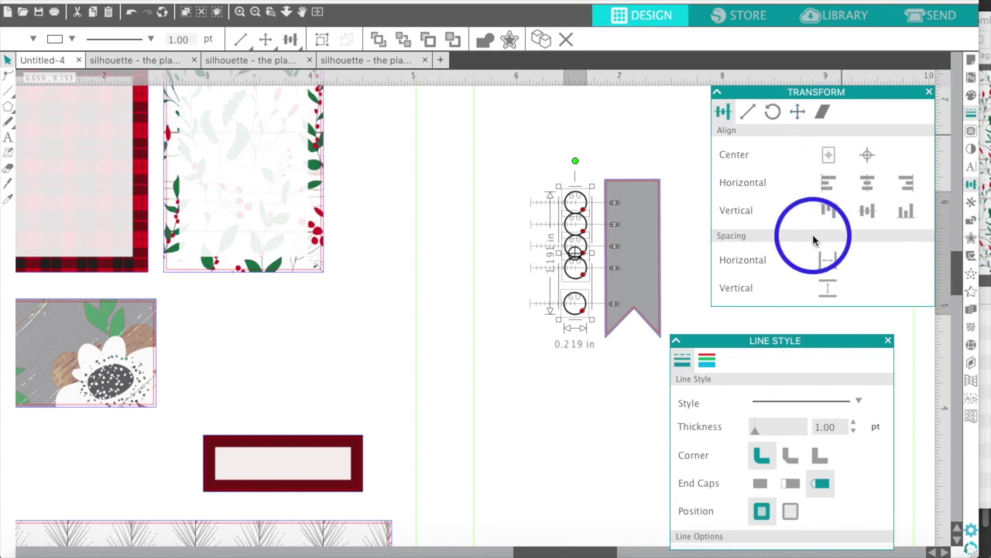
pyautogui.click(831, 288)
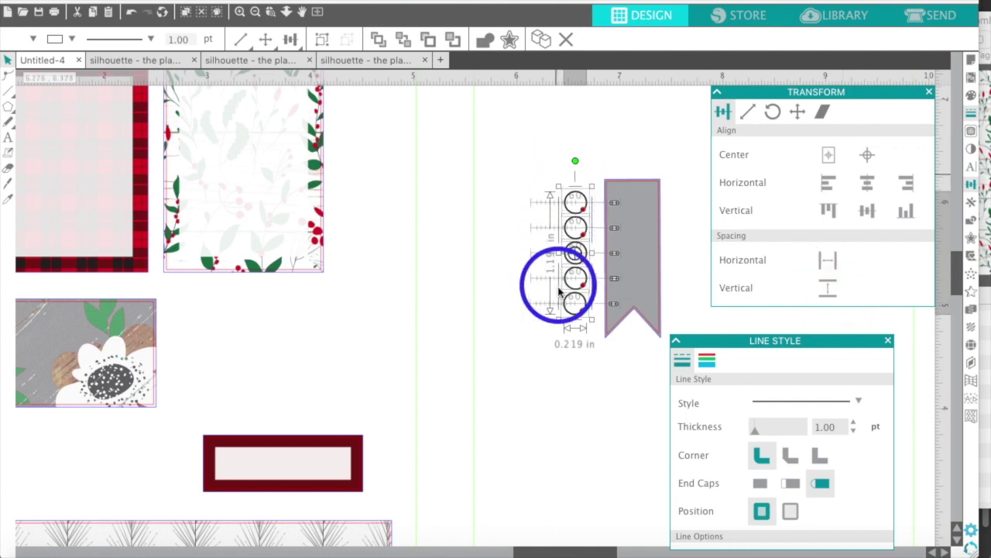
pyautogui.click(531, 164)
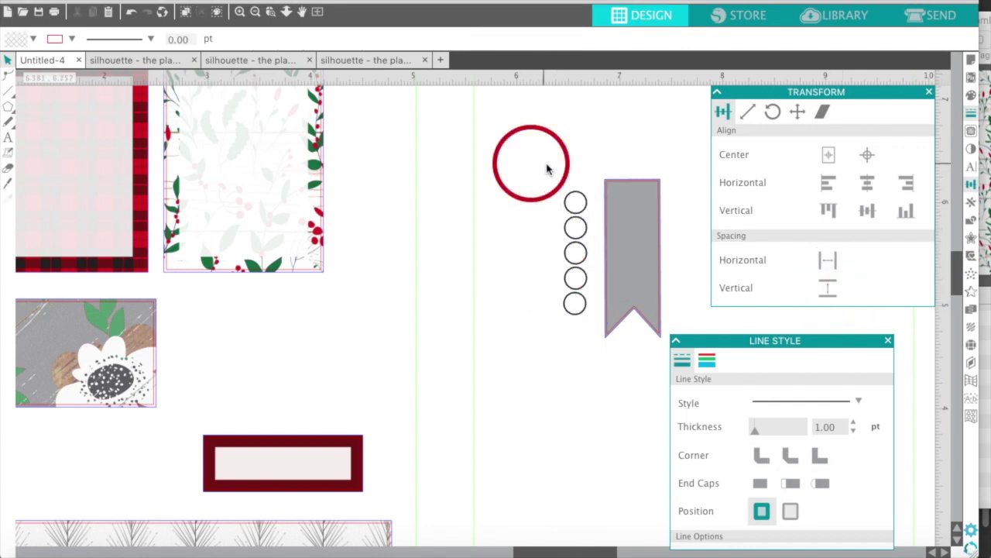
# Move the second and the lowest circles sideways out of the column
pyautogui.moveTo(565, 256); pyautogui.dragTo(557, 302)
pyautogui.click(541, 328)
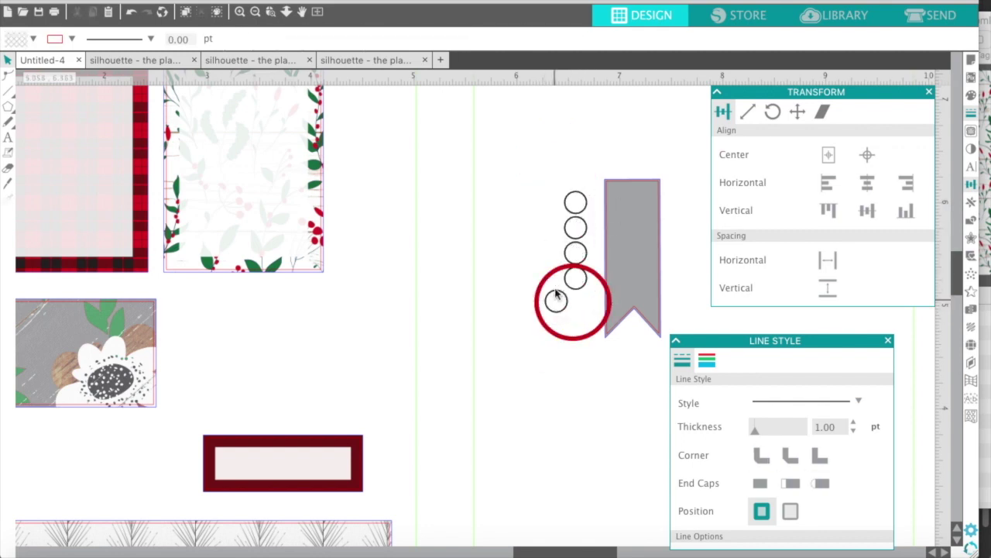
pyautogui.click(565, 252)
pyautogui.moveTo(565, 252); pyautogui.dragTo(549, 227)
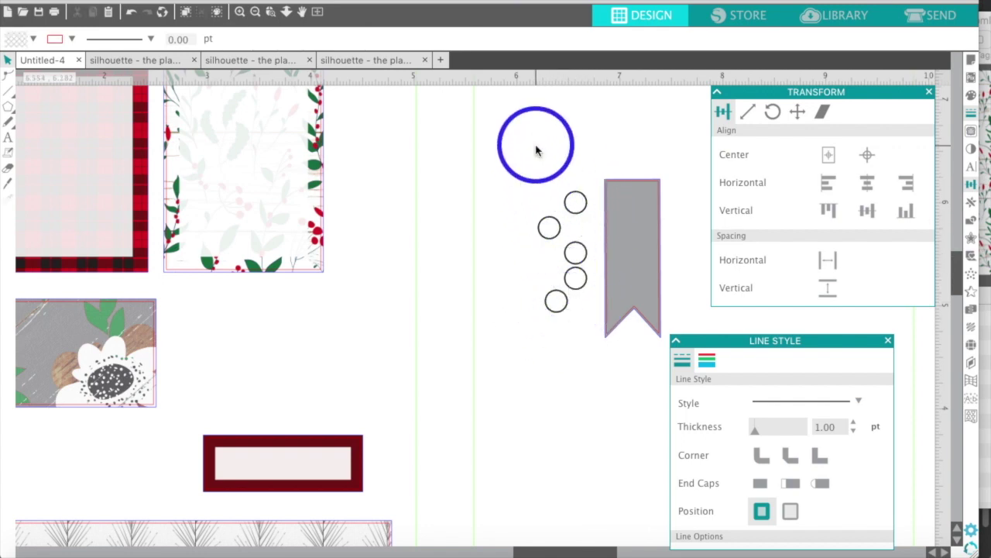
# Select the five circles and align them horizontally on their centers
pyautogui.moveTo(541, 189); pyautogui.dragTo(574, 318)
pyautogui.click(866, 182)
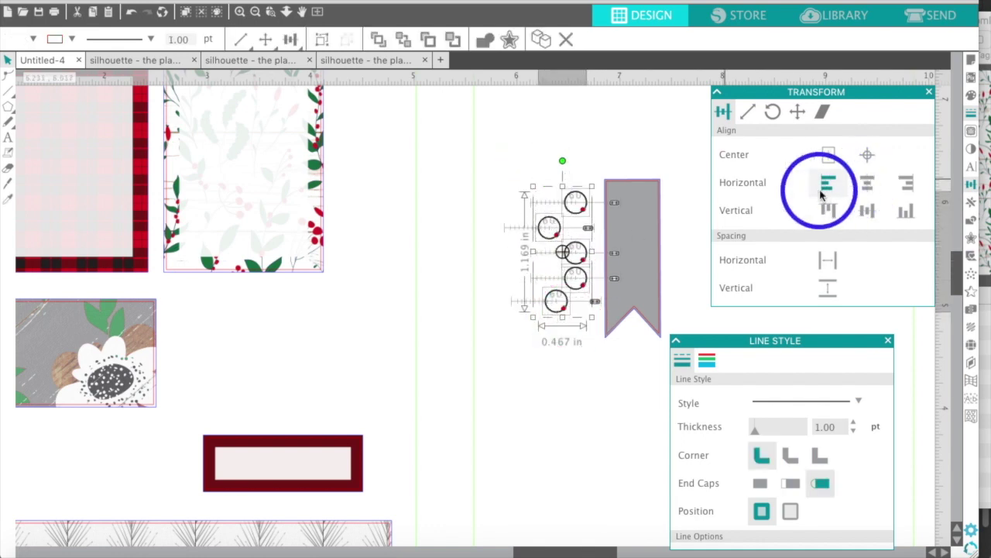
pyautogui.click(907, 184)
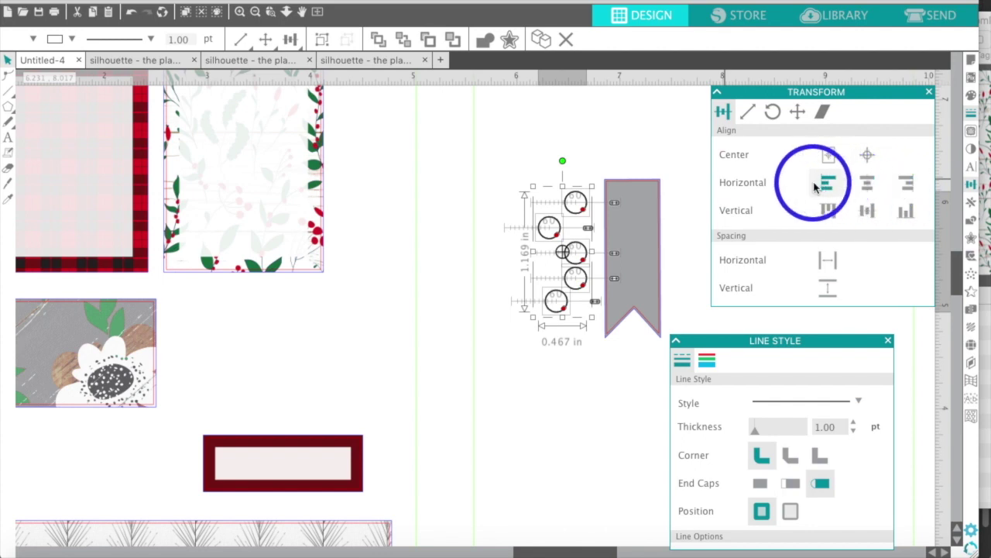
pyautogui.click(867, 185)
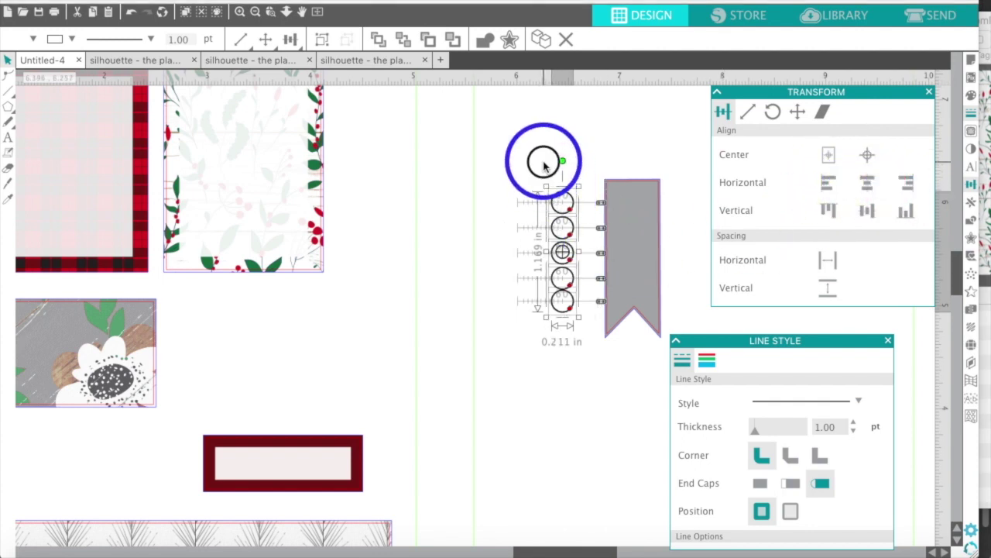
# Try grouping the column of five circles, and undo back to the separate aligned circles
pyautogui.click(551, 158)
pyautogui.click(559, 260)
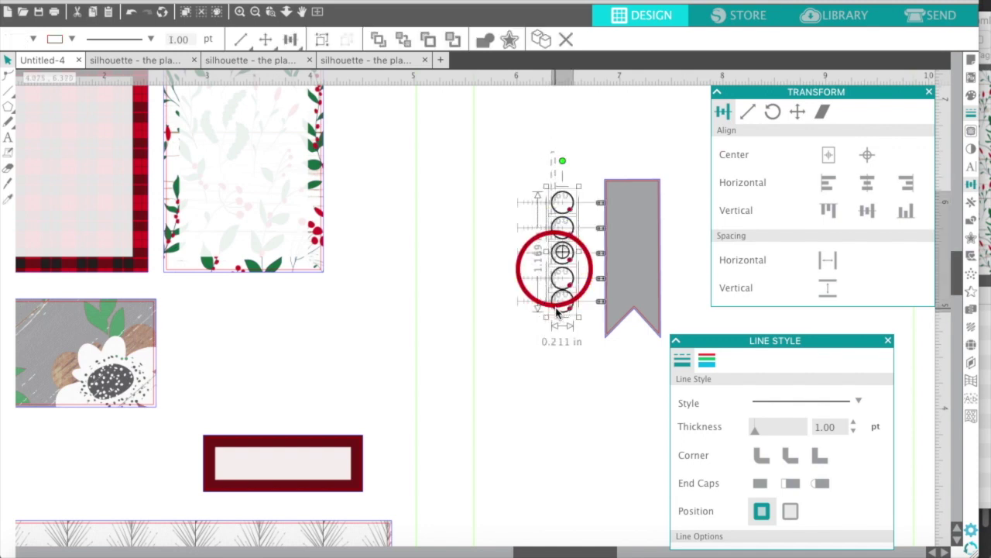
pyautogui.rightClick(559, 293)
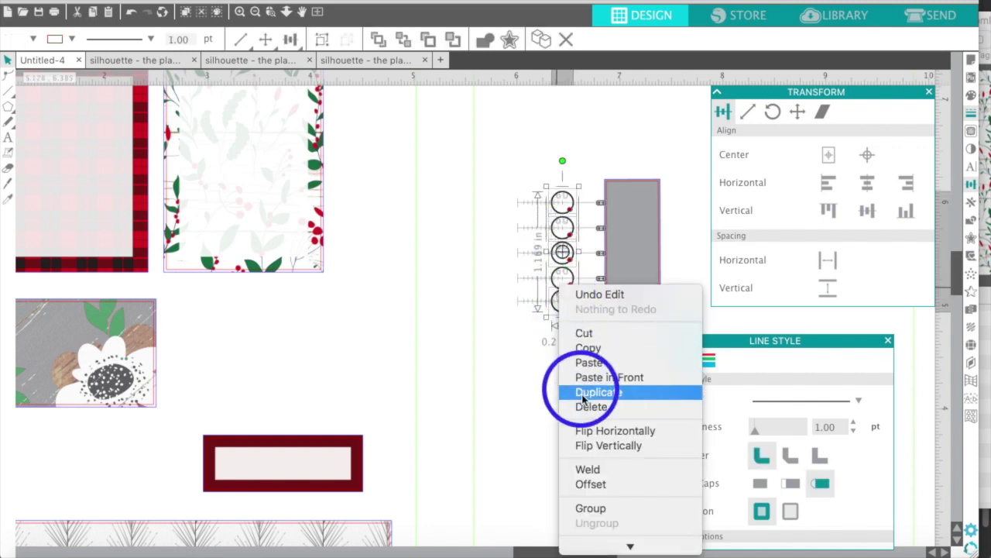
pyautogui.click(598, 508)
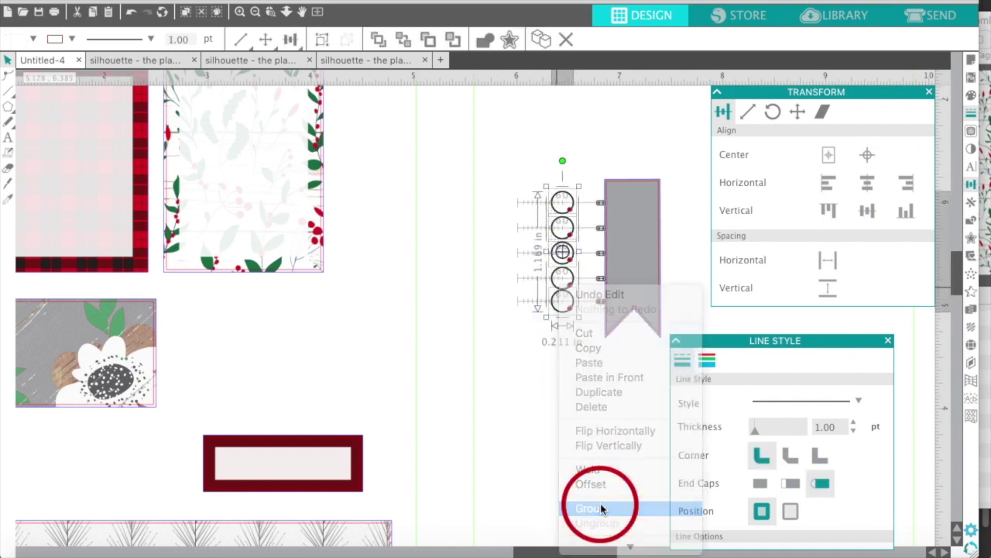
pyautogui.click(562, 374)
pyautogui.moveTo(563, 295); pyautogui.dragTo(328, 107)
pyautogui.click(133, 13)
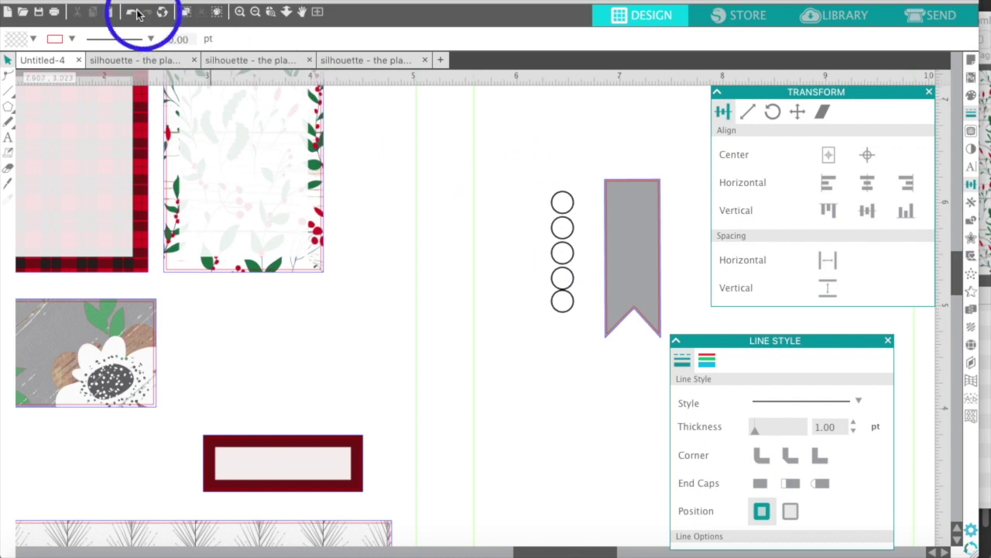
pyautogui.click(133, 12)
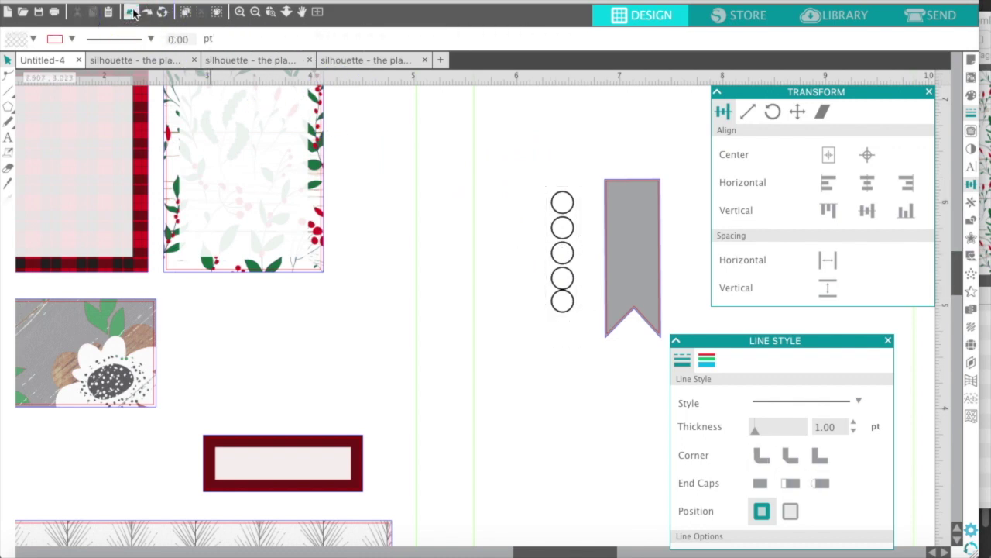
pyautogui.click(133, 12)
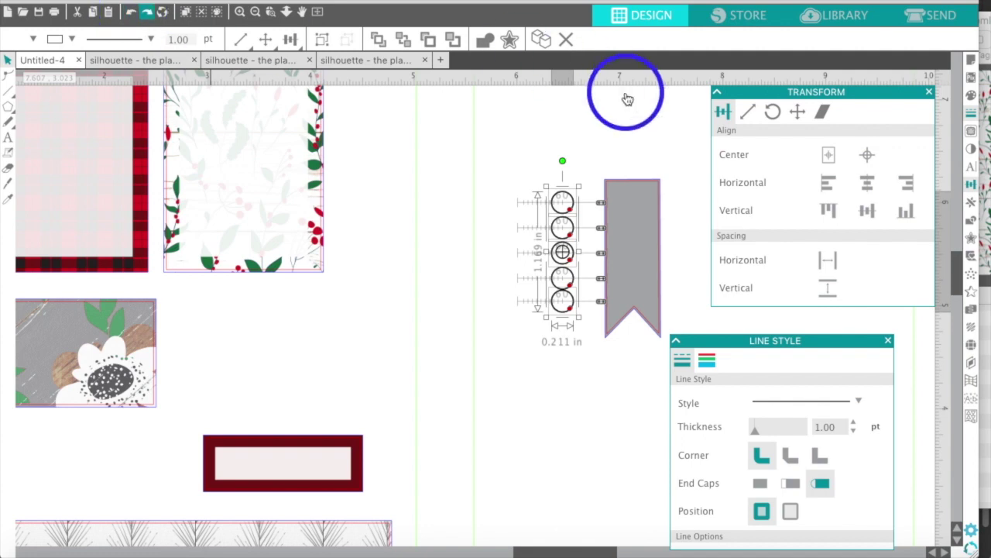
# Even out the vertical spacing of the five circles and group them
pyautogui.click(828, 287)
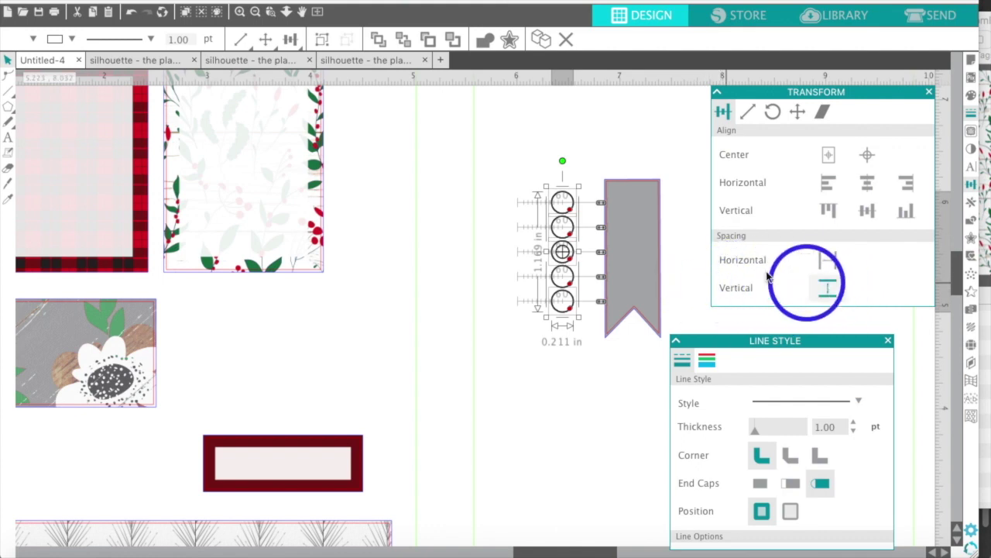
pyautogui.click(546, 177)
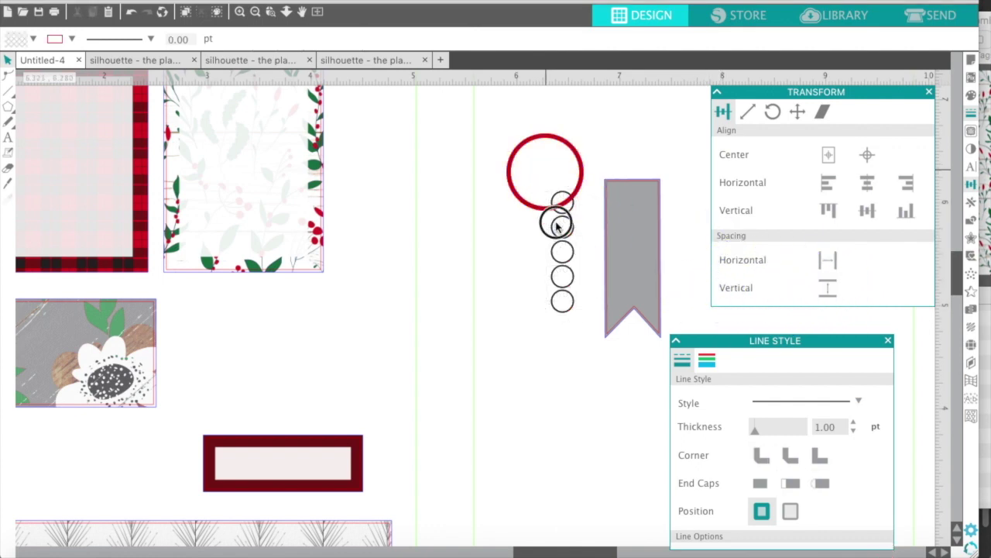
pyautogui.click(562, 267)
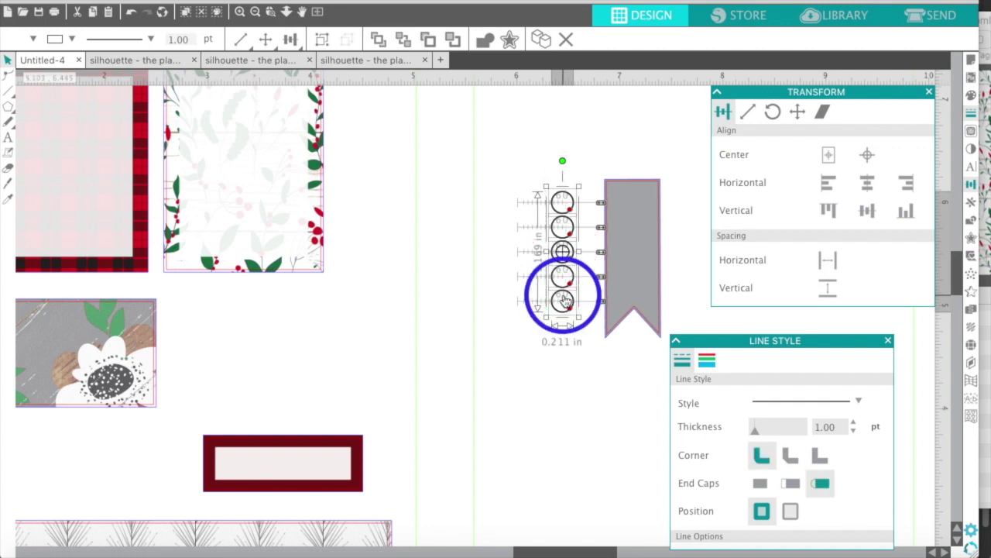
pyautogui.rightClick(565, 300)
pyautogui.click(608, 516)
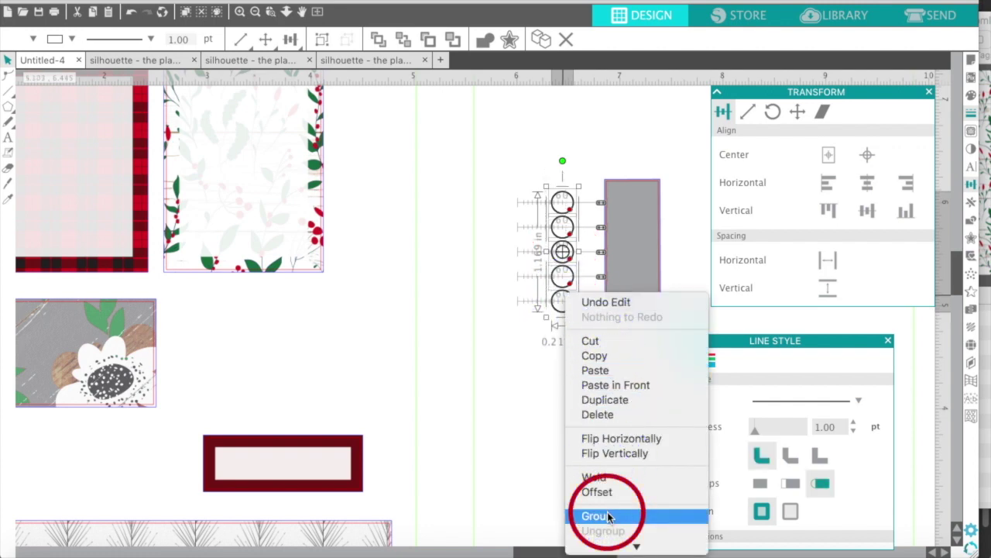
# Duplicate the grouped circle column and park one copy outside the page edge as a spare
pyautogui.click(562, 256)
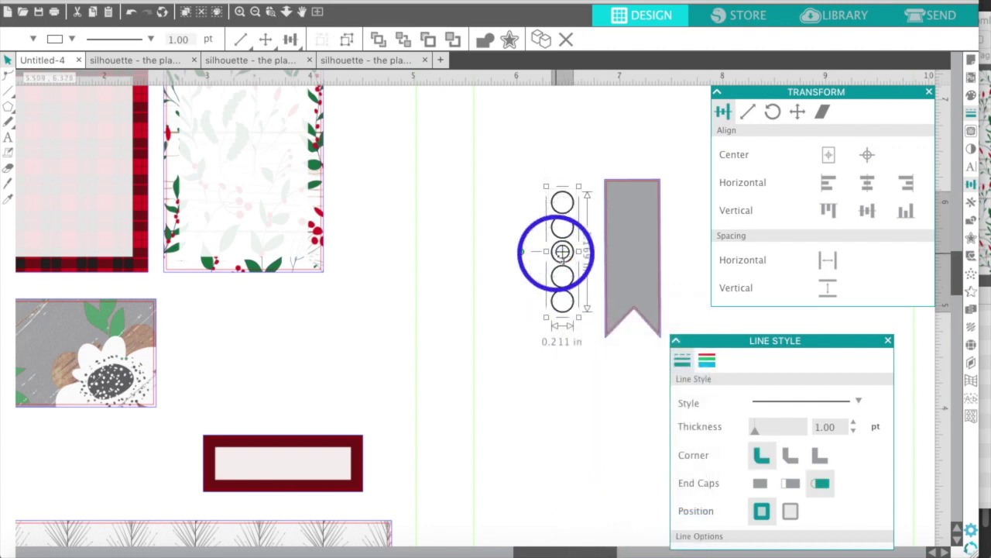
pyautogui.rightClick(562, 251)
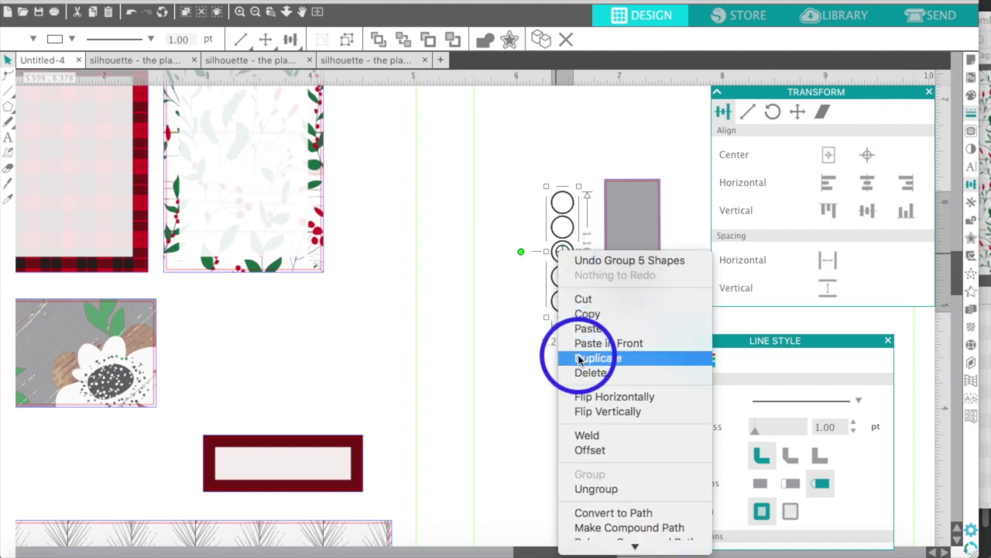
pyautogui.click(579, 357)
pyautogui.moveTo(565, 225); pyautogui.dragTo(571, 200)
pyautogui.click(871, 178)
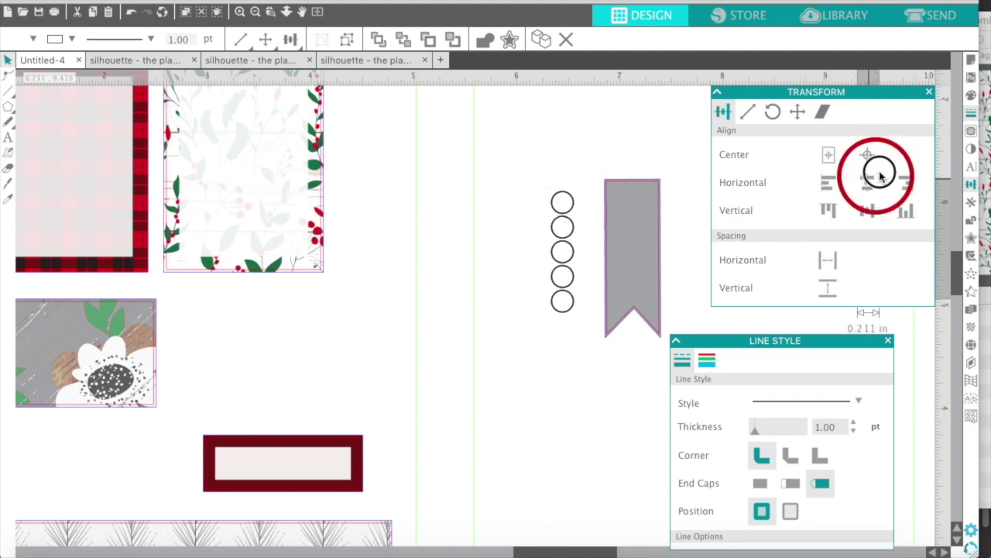
pyautogui.hscroll(5, 966, 128)
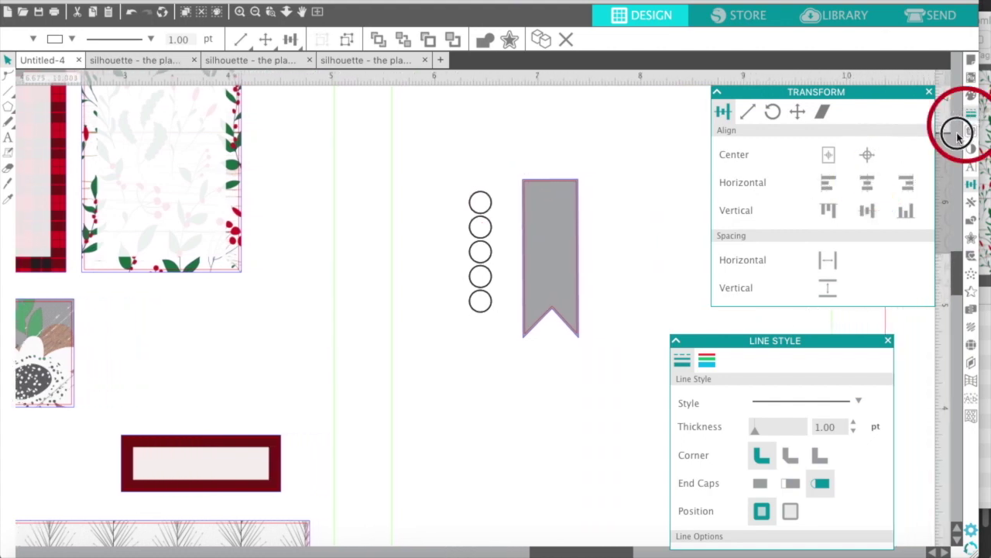
pyautogui.moveTo(958, 225); pyautogui.dragTo(911, 380)
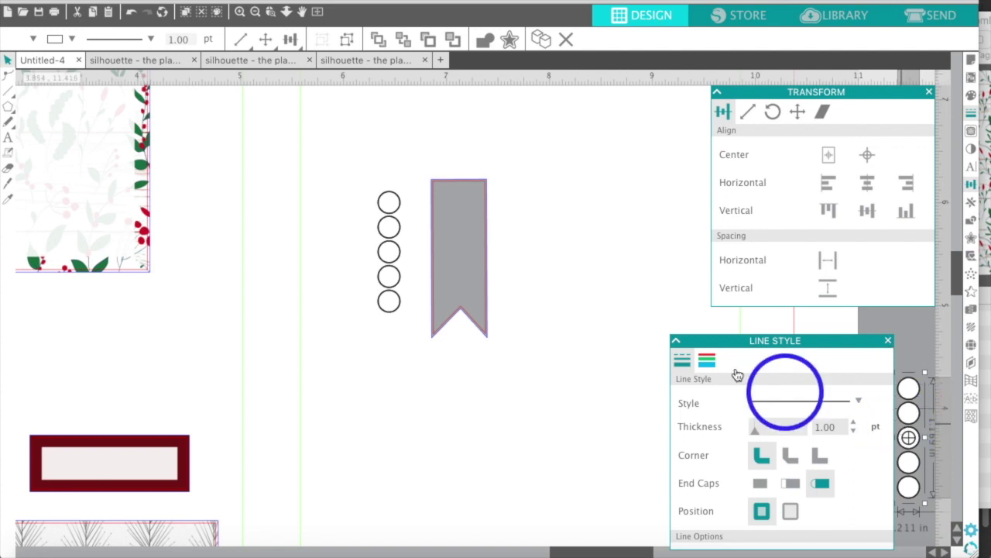
# Scale the circle column beside the banner down to about 0.201 in wide and place it on the flag banner
pyautogui.click(593, 226)
pyautogui.moveTo(387, 216); pyautogui.dragTo(364, 181)
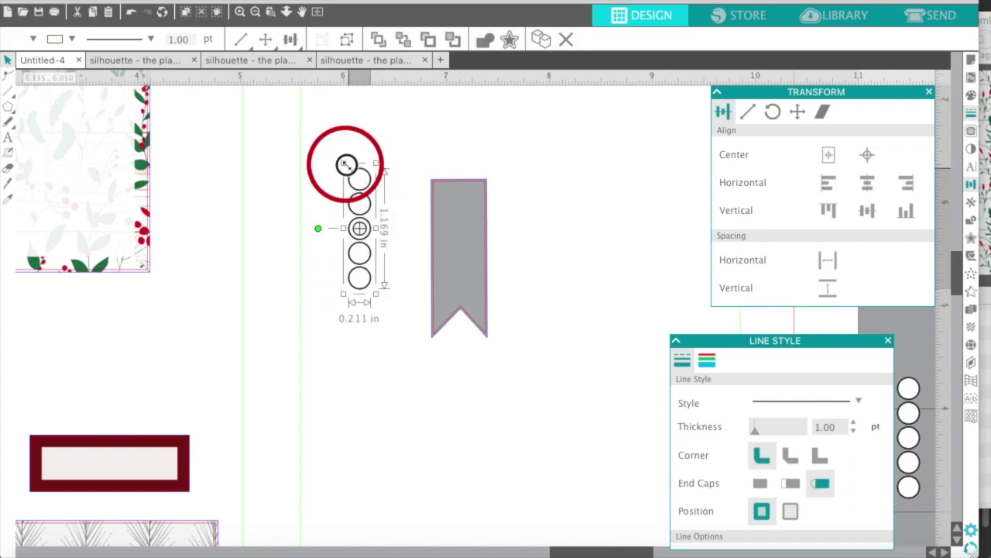
pyautogui.moveTo(348, 166); pyautogui.dragTo(350, 168)
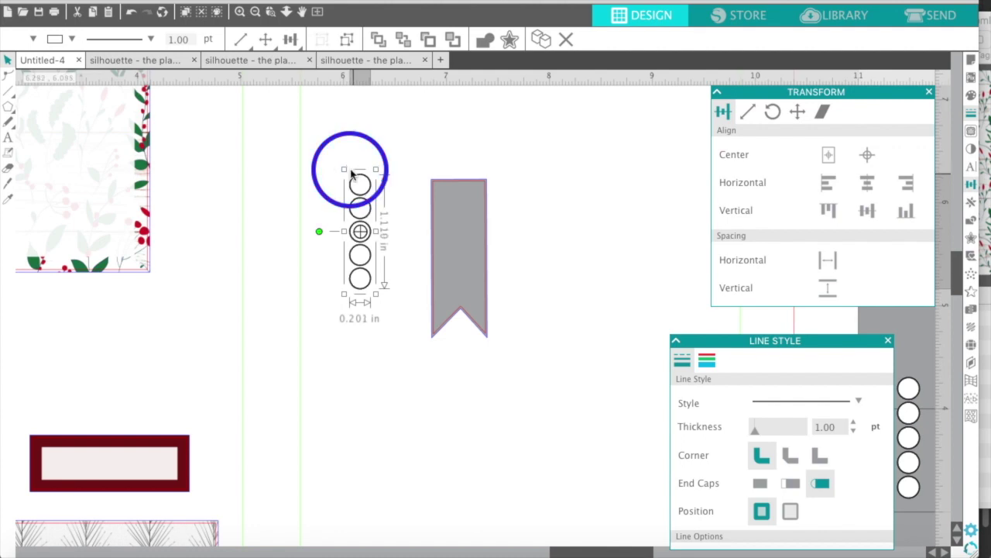
pyautogui.click(325, 228)
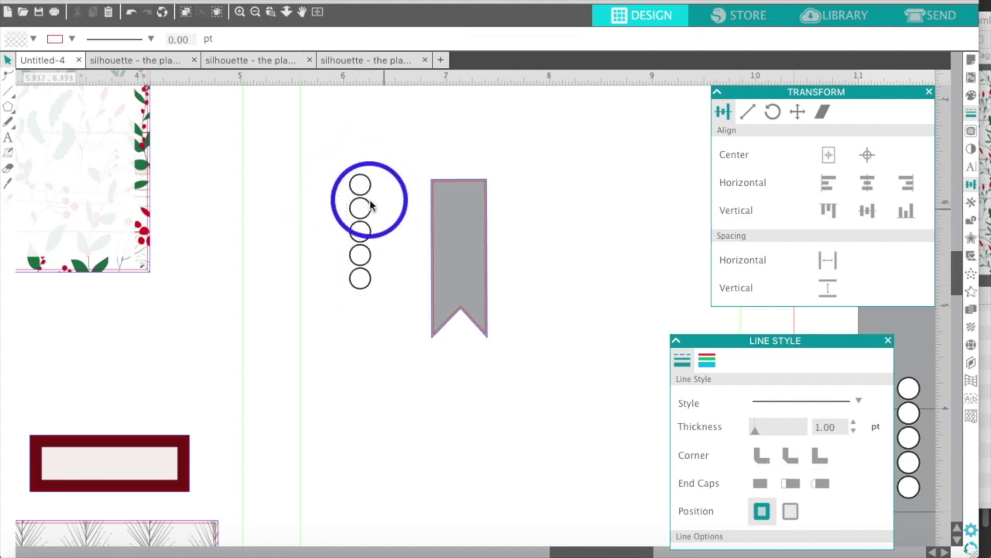
pyautogui.moveTo(357, 183)
pyautogui.mouseDown()
pyautogui.moveTo(383, 210)
pyautogui.moveTo(442, 203)
pyautogui.mouseUp()
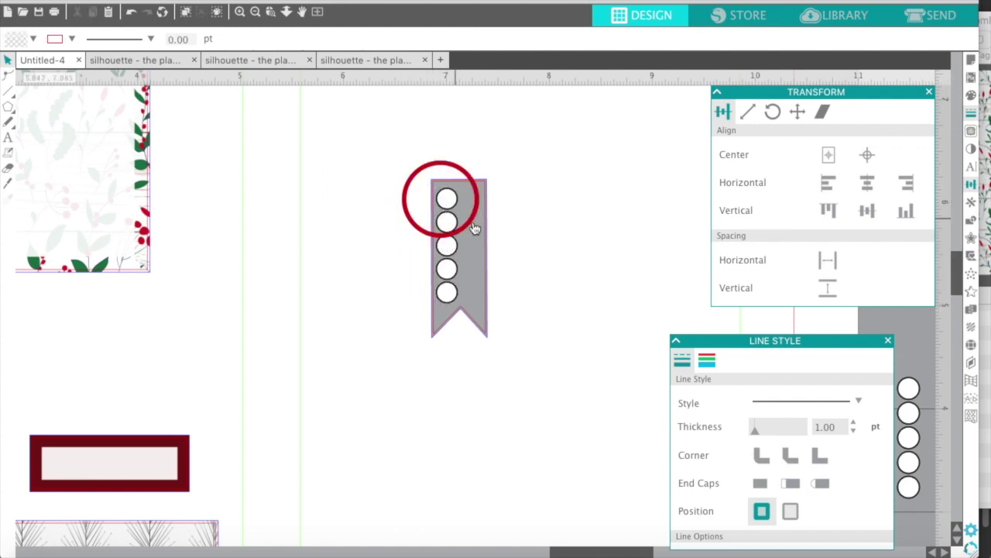
# Try centering the circle column on the banner in both directions, and undo the centering
pyautogui.moveTo(408, 163); pyautogui.dragTo(509, 288)
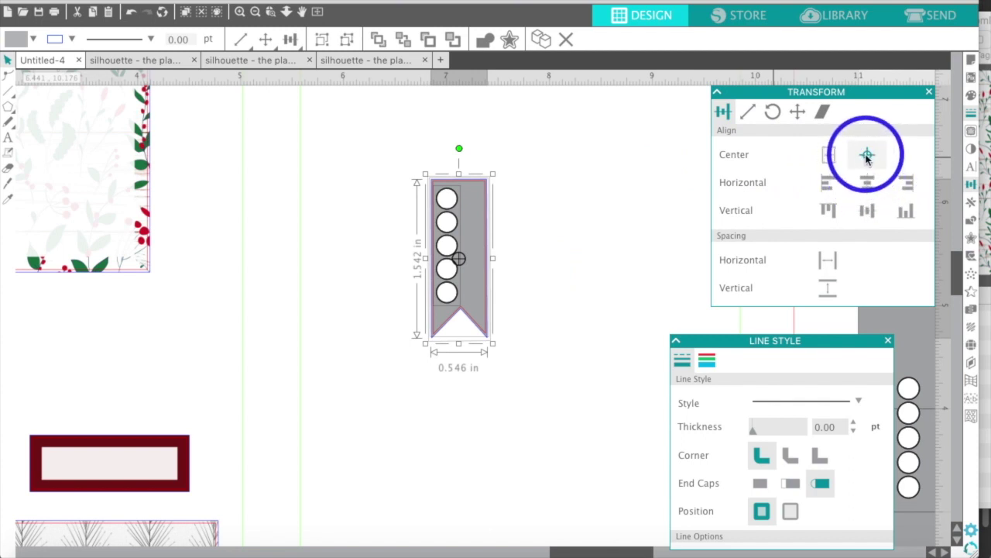
pyautogui.click(867, 156)
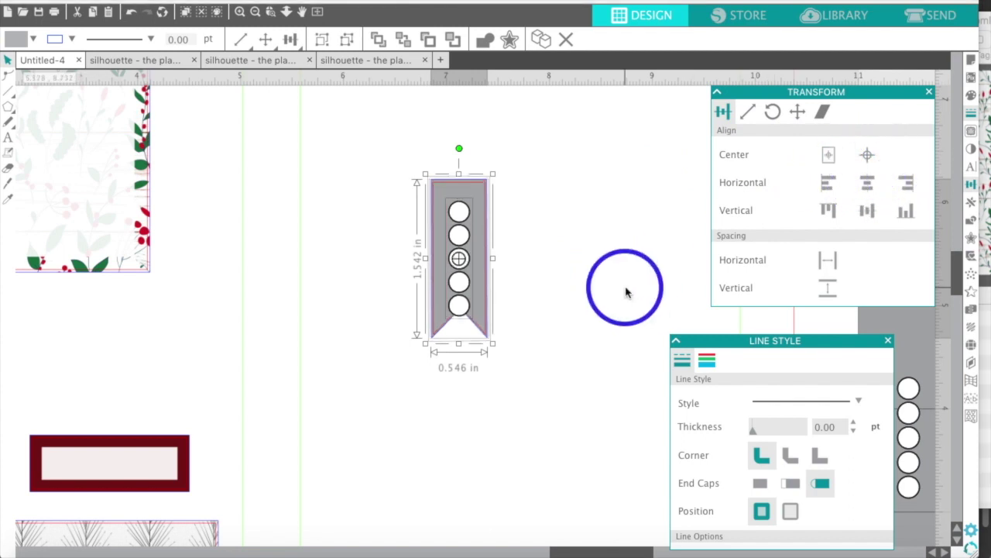
pyautogui.click(533, 333)
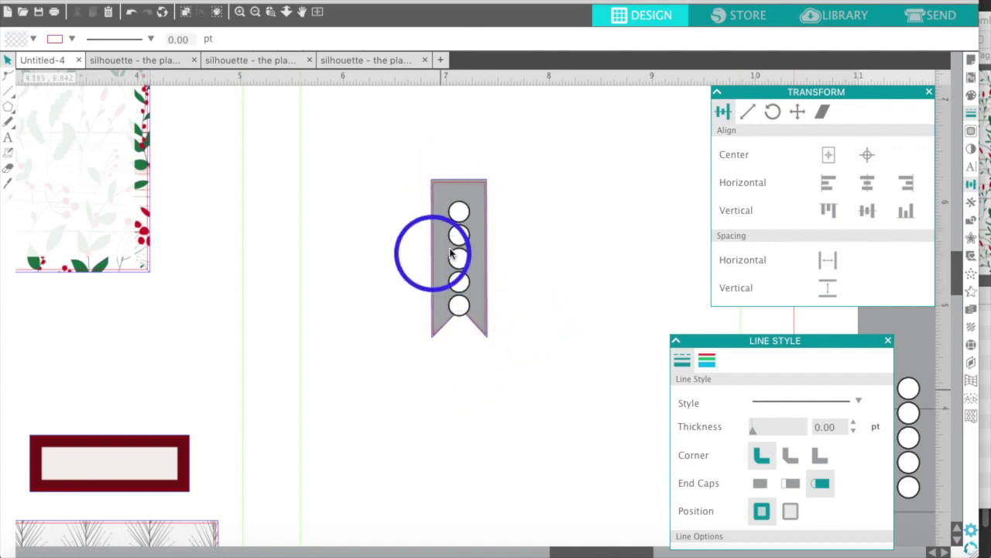
pyautogui.click(129, 17)
pyautogui.click(130, 18)
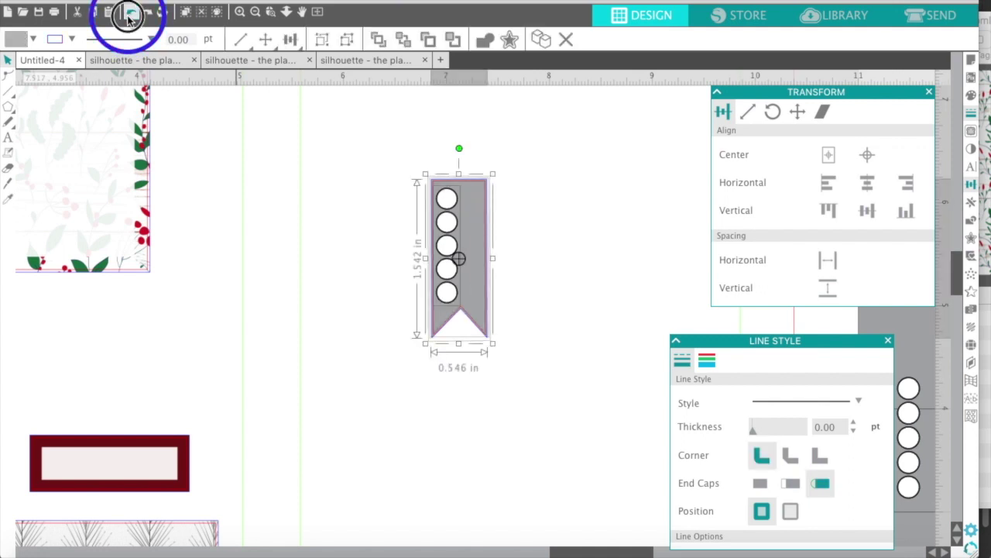
pyautogui.click(128, 17)
# Select the circle column with the flag banner and align them center horizontally only
pyautogui.click(403, 125)
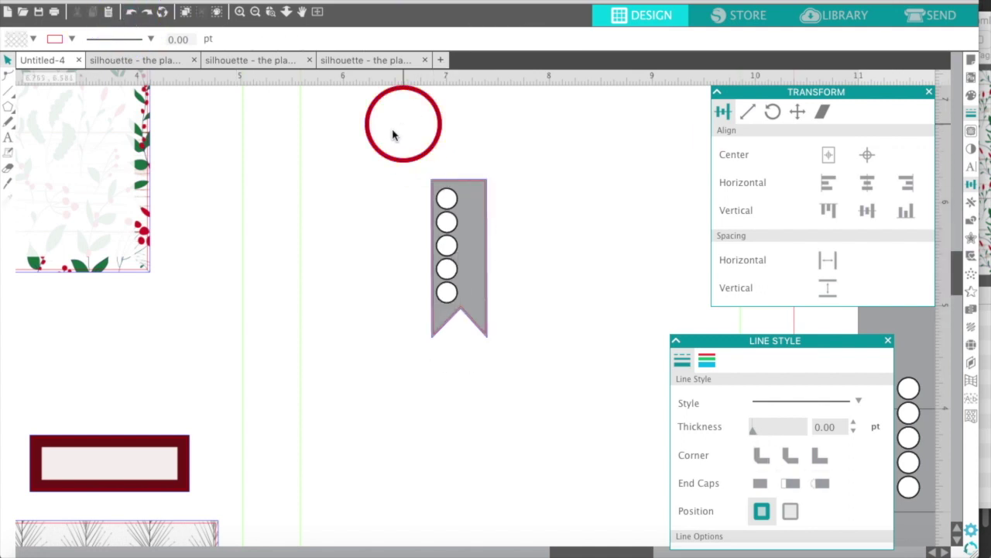
pyautogui.click(446, 224)
pyautogui.click(867, 182)
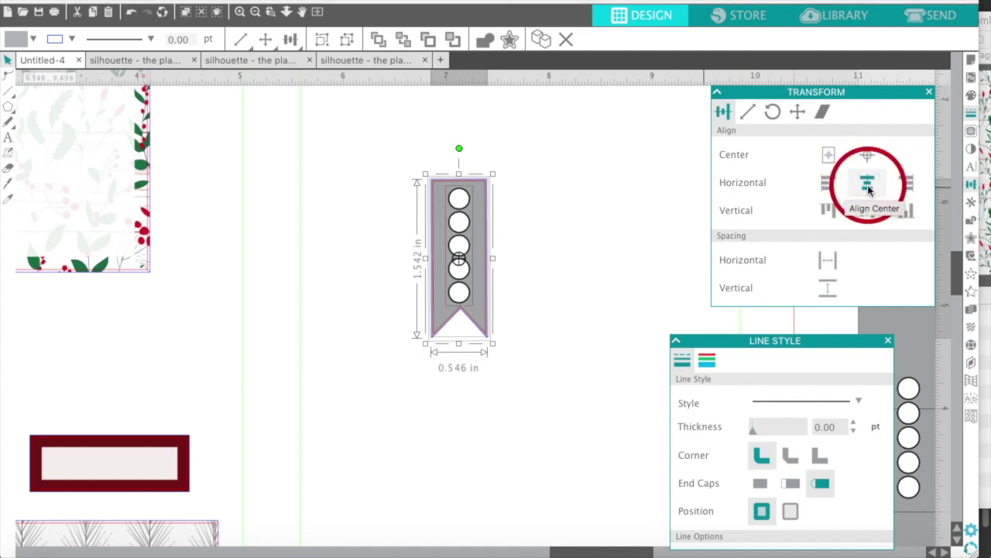
pyautogui.moveTo(549, 272); pyautogui.dragTo(583, 265)
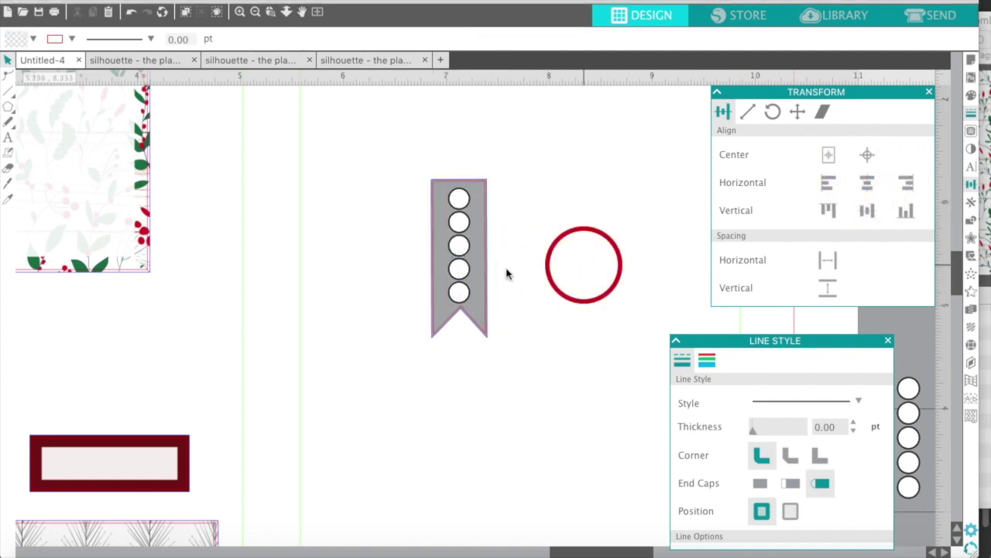
# Fine-tune the vertical position of the circle column on the flag banner and group the circles with the banner
pyautogui.click(461, 307)
pyautogui.moveTo(461, 284); pyautogui.dragTo(460, 285)
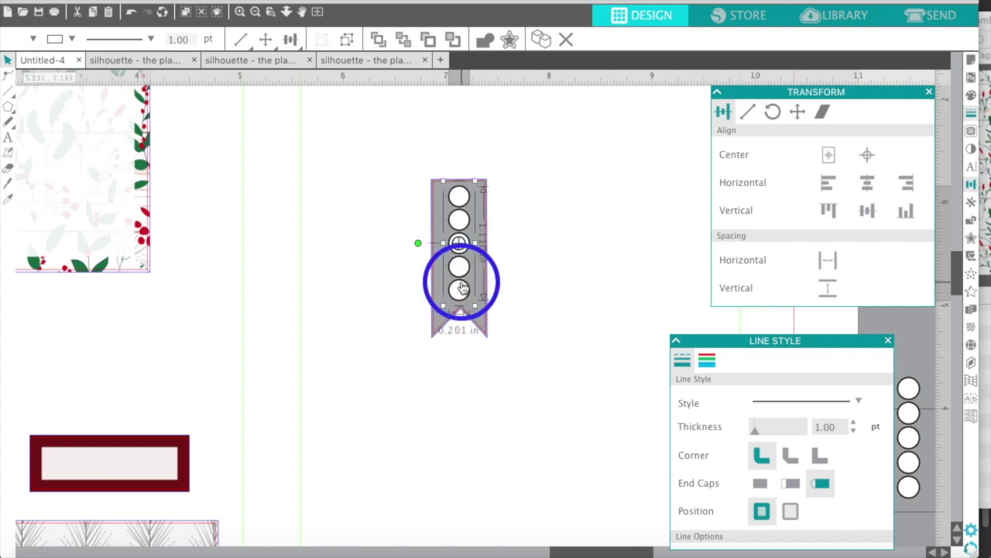
pyautogui.moveTo(461, 288); pyautogui.dragTo(411, 228)
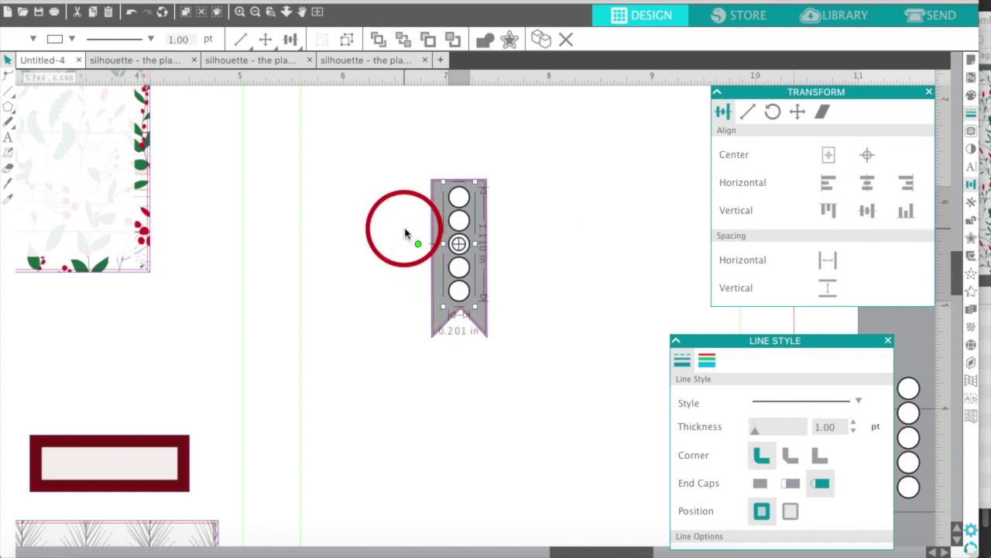
pyautogui.moveTo(409, 172); pyautogui.dragTo(502, 352)
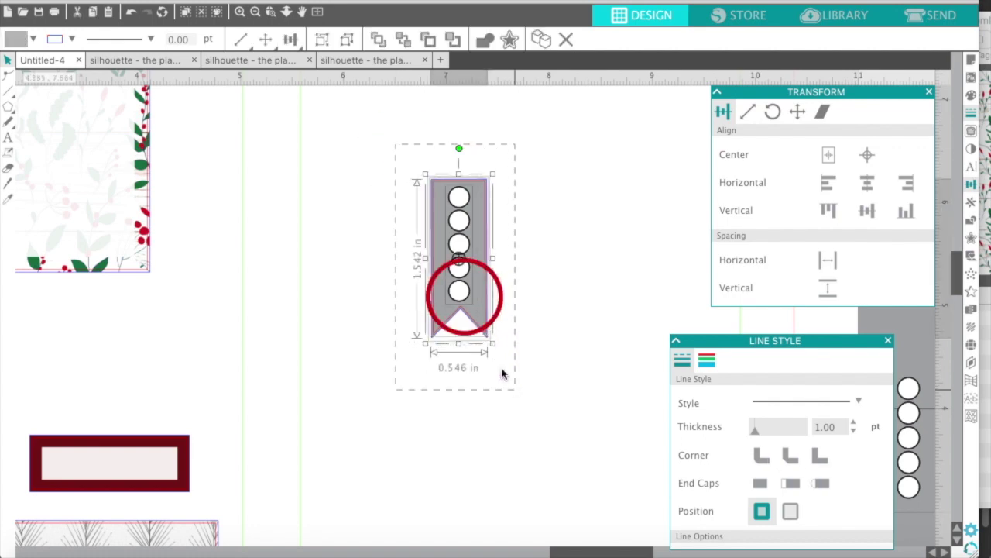
pyautogui.rightClick(461, 288)
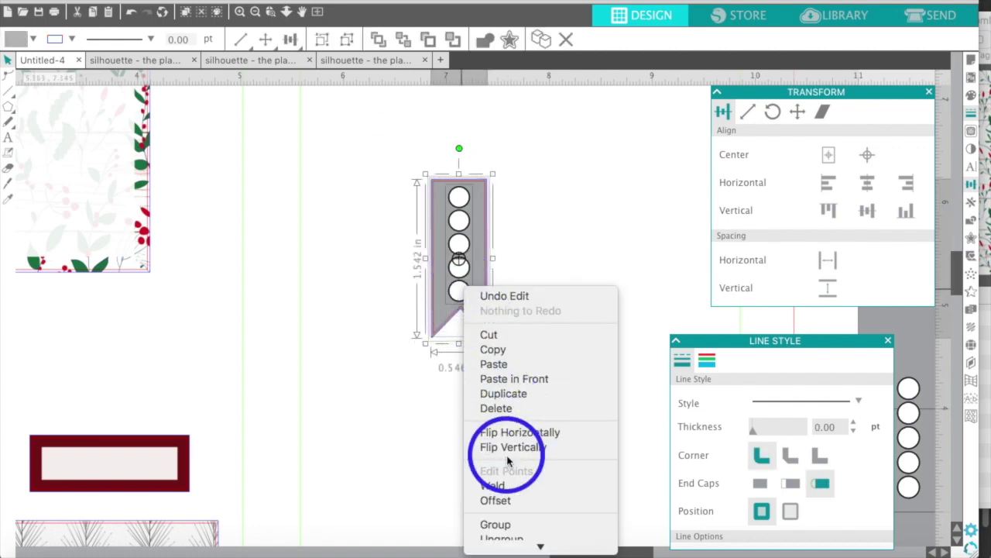
pyautogui.click(502, 525)
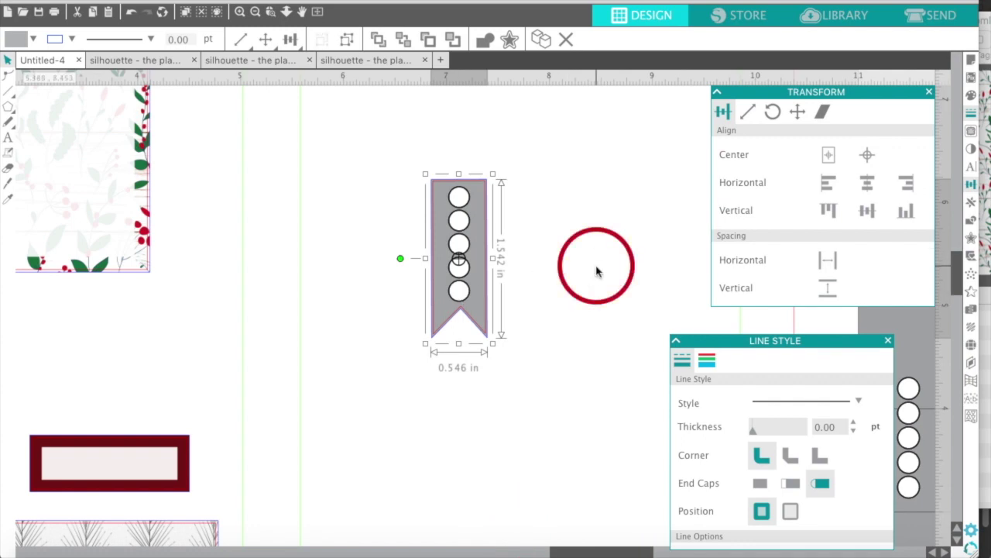
# Move the grouped flag banner slightly down and to the left on the page, and ungroup it
pyautogui.moveTo(596, 271); pyautogui.dragTo(501, 219)
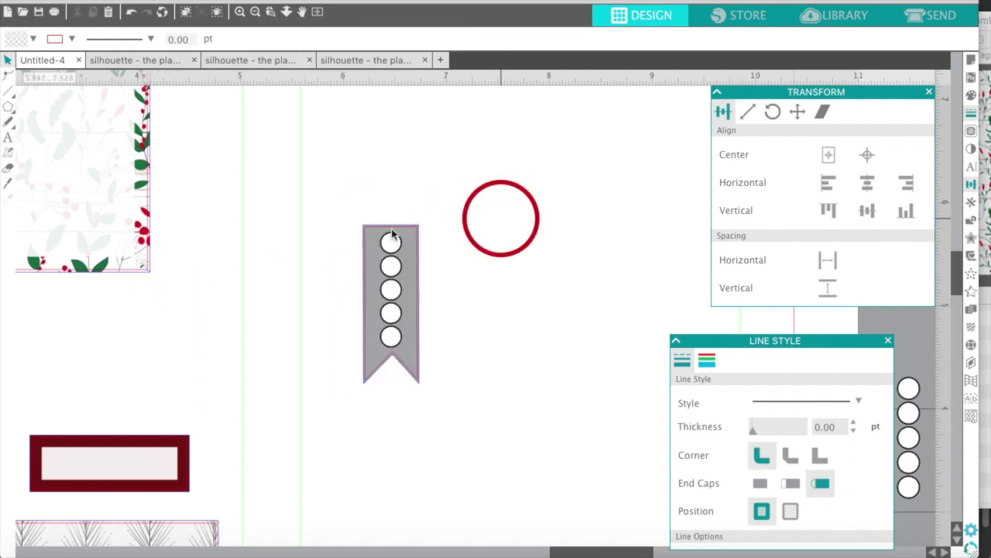
pyautogui.click(378, 244)
pyautogui.rightClick(378, 237)
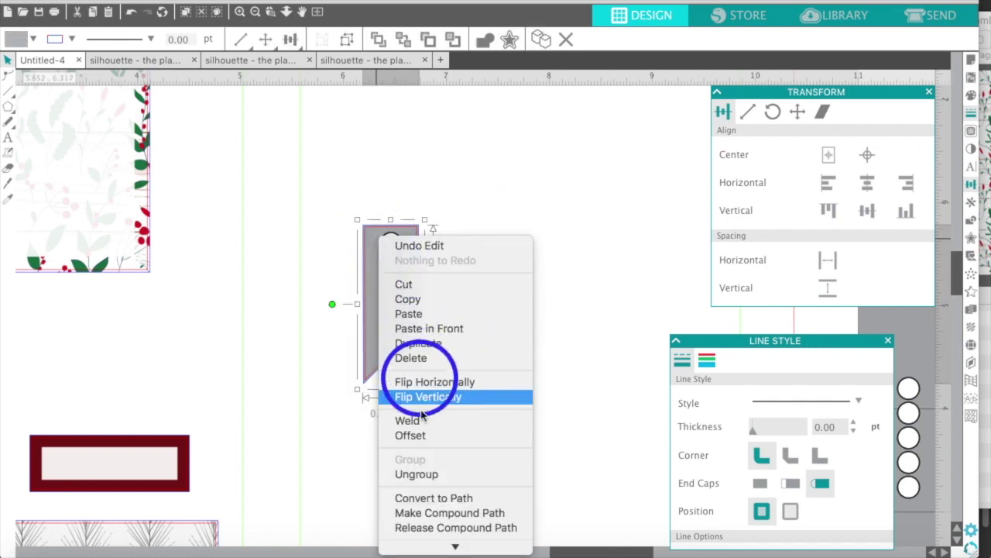
pyautogui.click(424, 475)
pyautogui.click(454, 256)
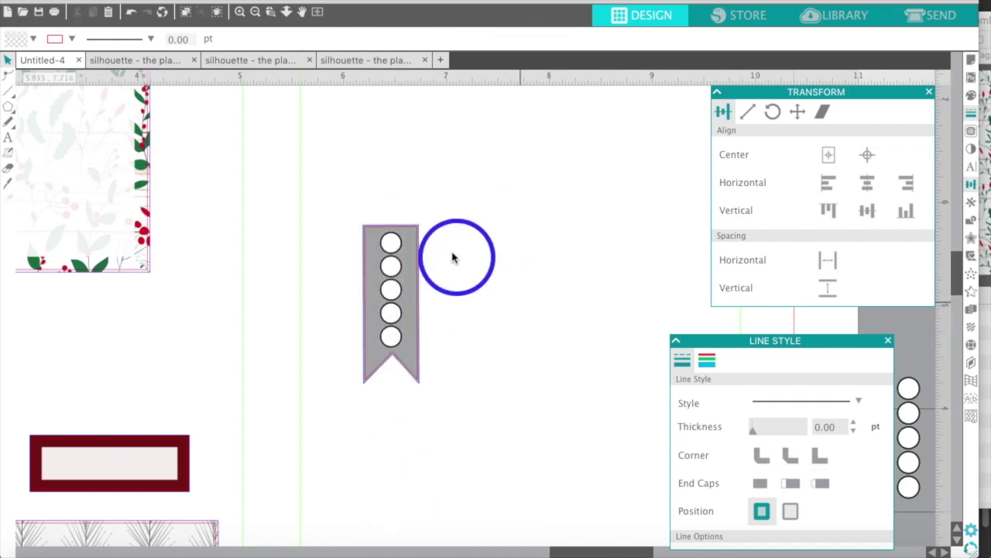
pyautogui.moveTo(418, 228); pyautogui.dragTo(413, 230)
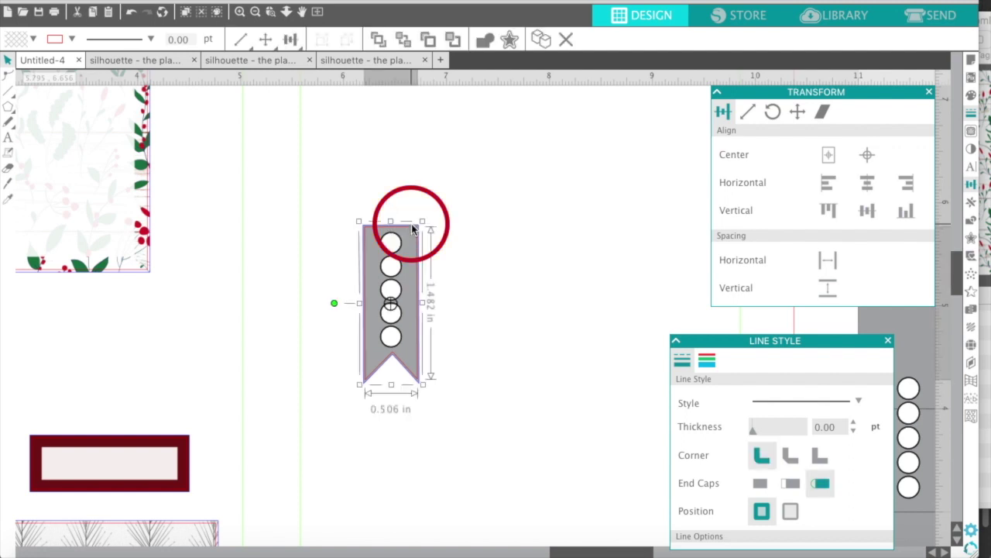
pyautogui.click(707, 360)
pyautogui.click(520, 275)
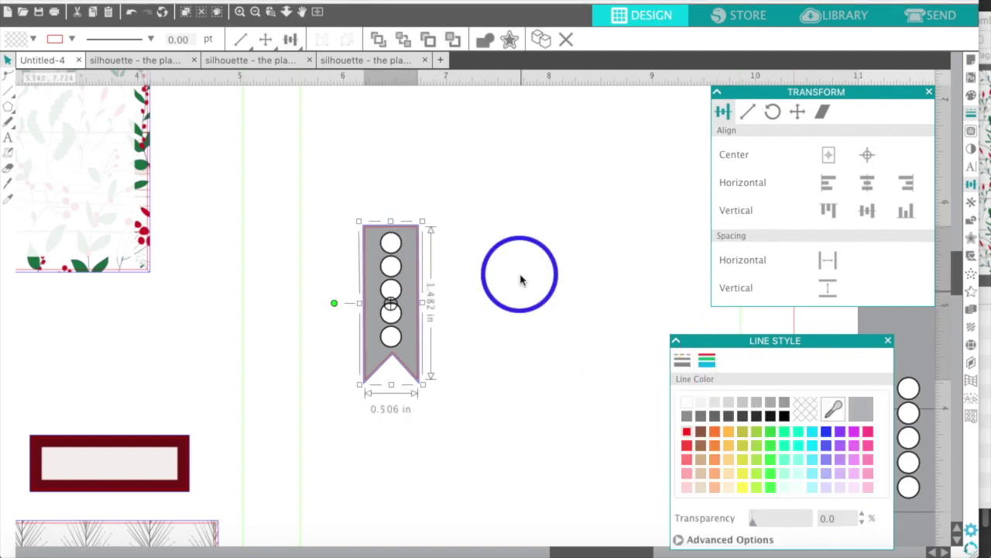
pyautogui.click(410, 230)
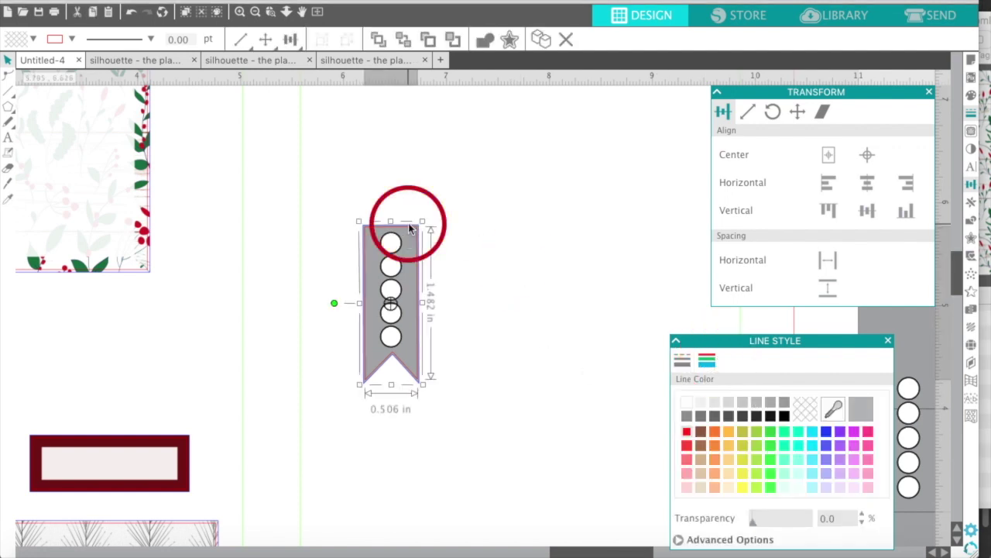
pyautogui.click(403, 231)
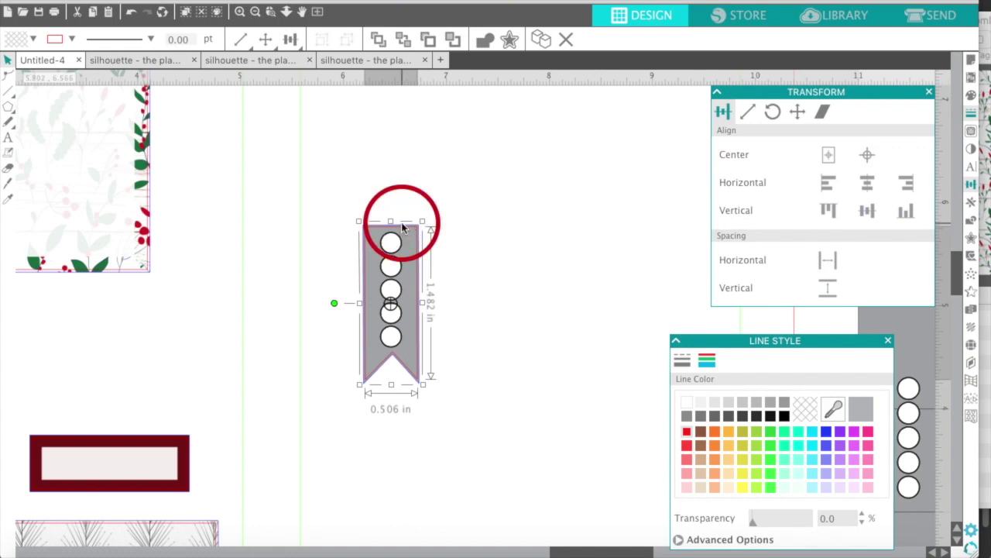
pyautogui.click(474, 225)
# Select the grey outer flag shape and locate the MainFloral2.jpg pattern file in Finder
pyautogui.click(241, 13)
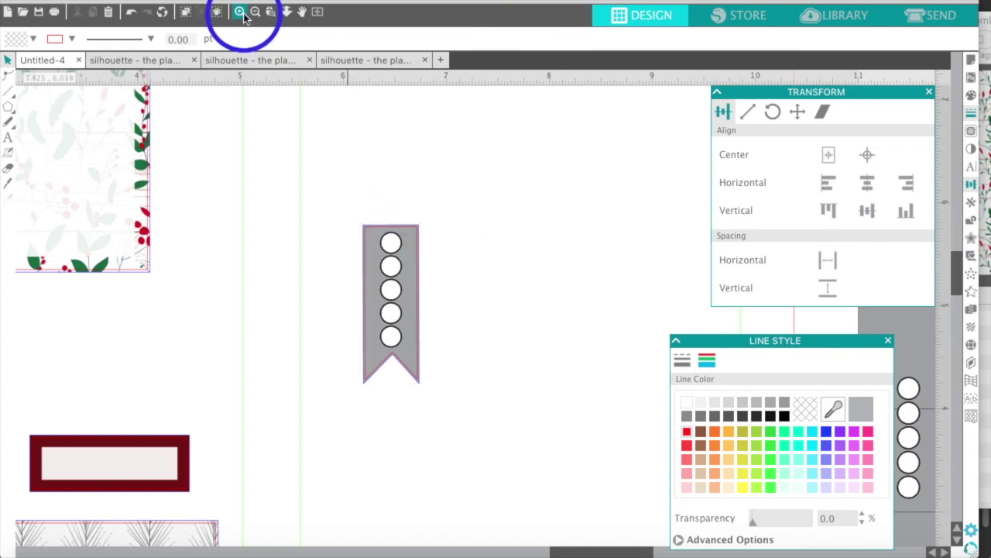
pyautogui.click(241, 13)
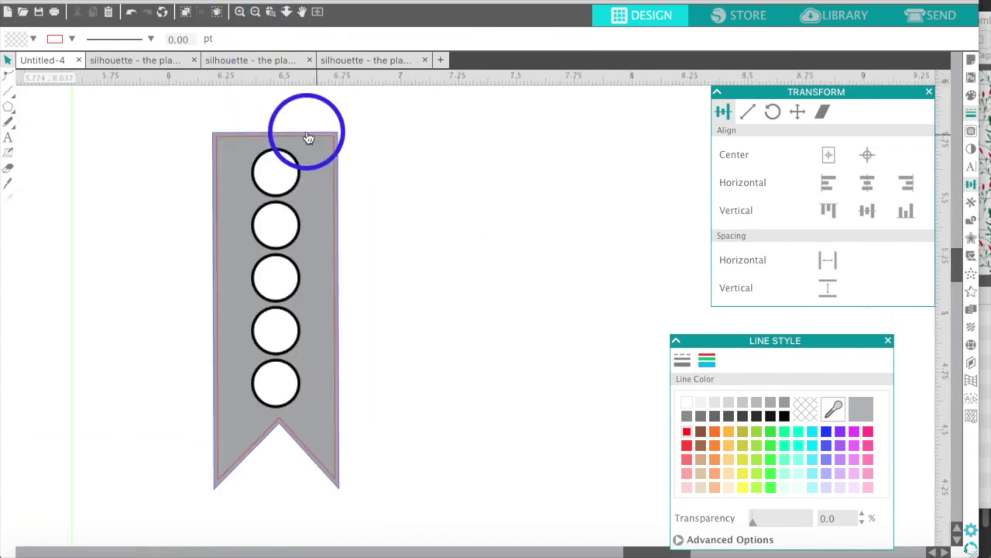
pyautogui.click(308, 136)
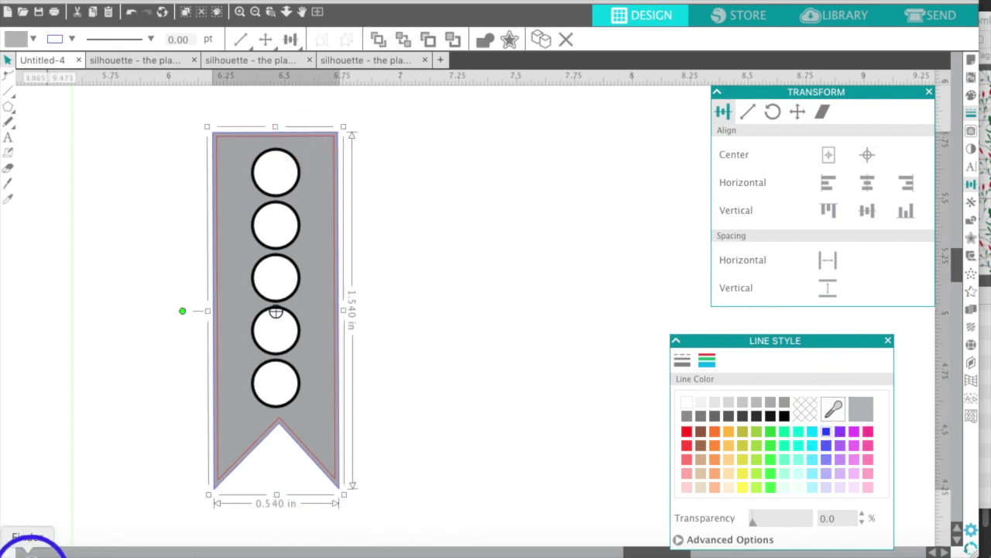
pyautogui.click(27, 546)
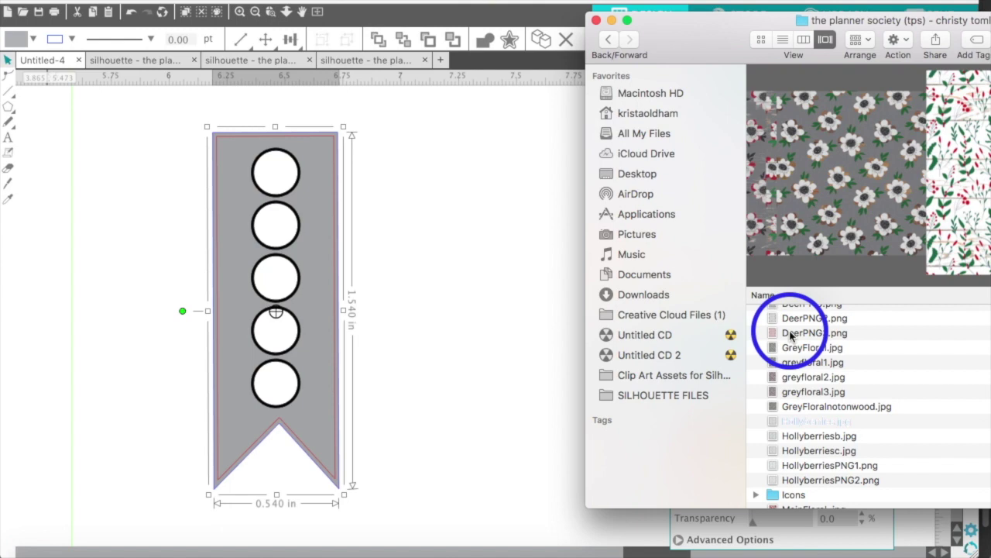
pyautogui.press('Down')
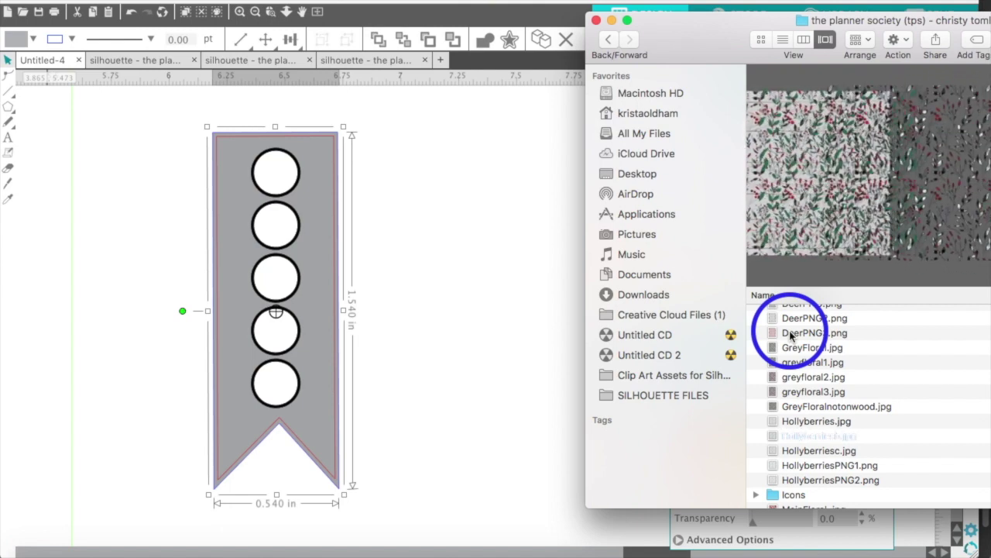
pyautogui.press('Down')
pyautogui.press('Down')
pyautogui.press('Down')
pyautogui.press('Down')
pyautogui.press('Down')
pyautogui.press('Down')
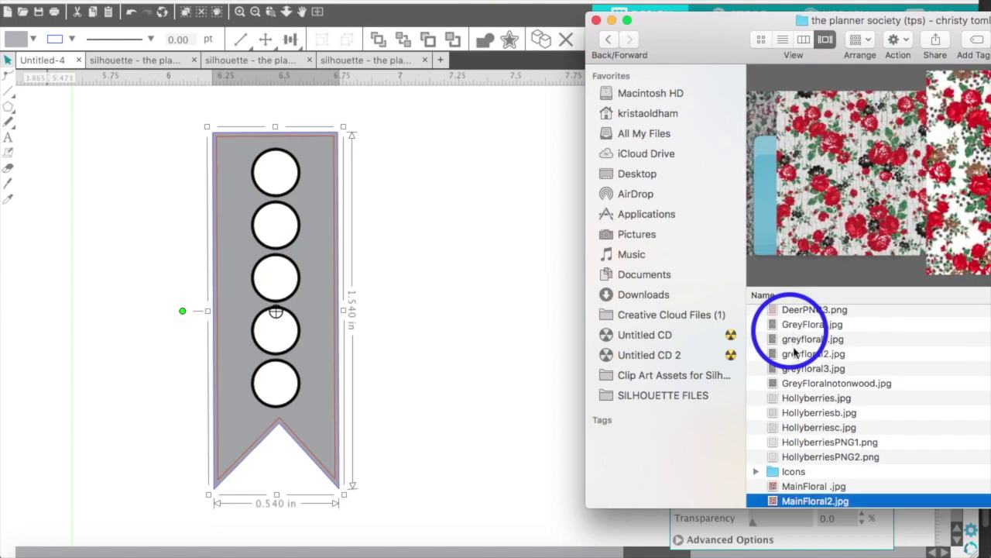
# Try filling the flag banner with the MainFloral2.jpg pattern, and undo the fill
pyautogui.moveTo(772, 500); pyautogui.dragTo(518, 350)
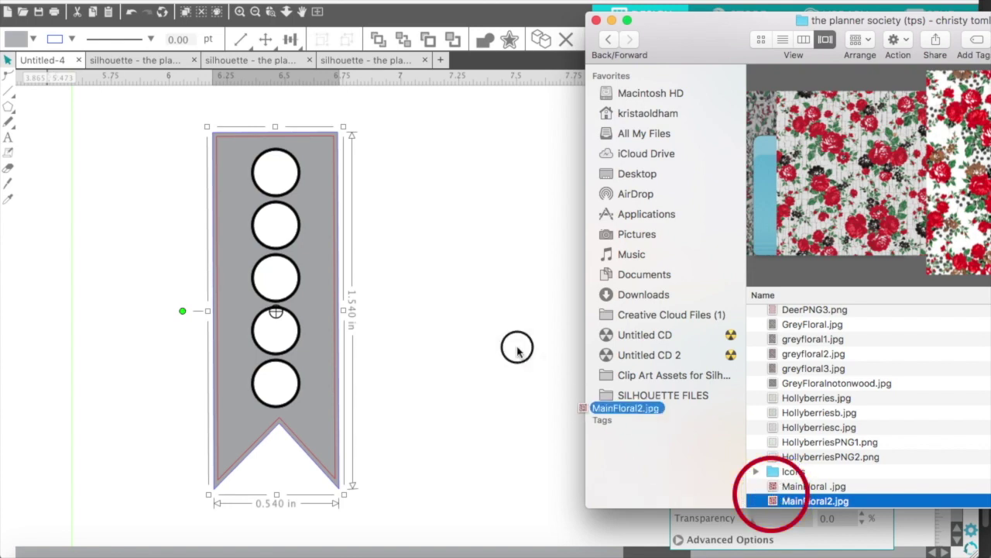
pyautogui.moveTo(256, 223); pyautogui.dragTo(224, 180)
pyautogui.moveTo(220, 138); pyautogui.dragTo(218, 136)
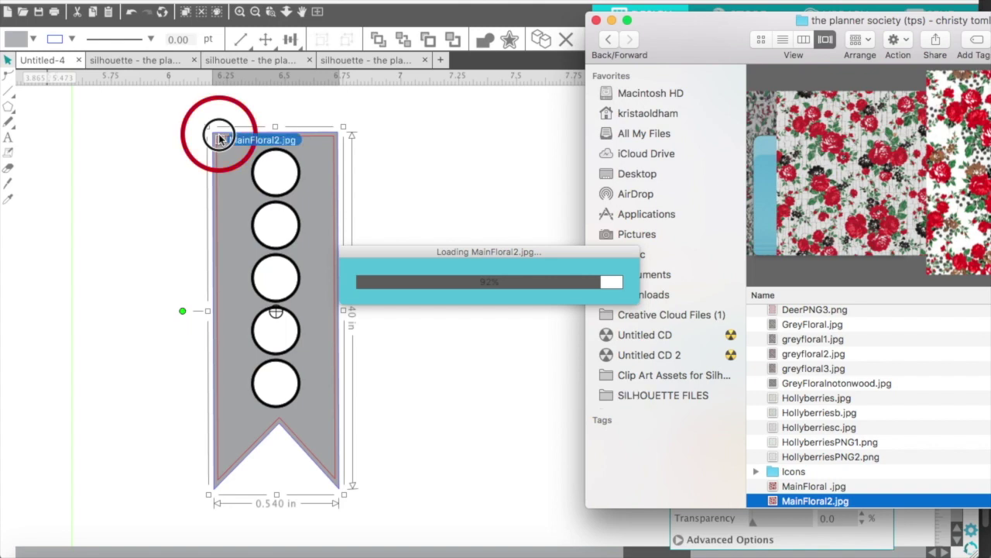
pyautogui.moveTo(219, 137); pyautogui.dragTo(222, 143)
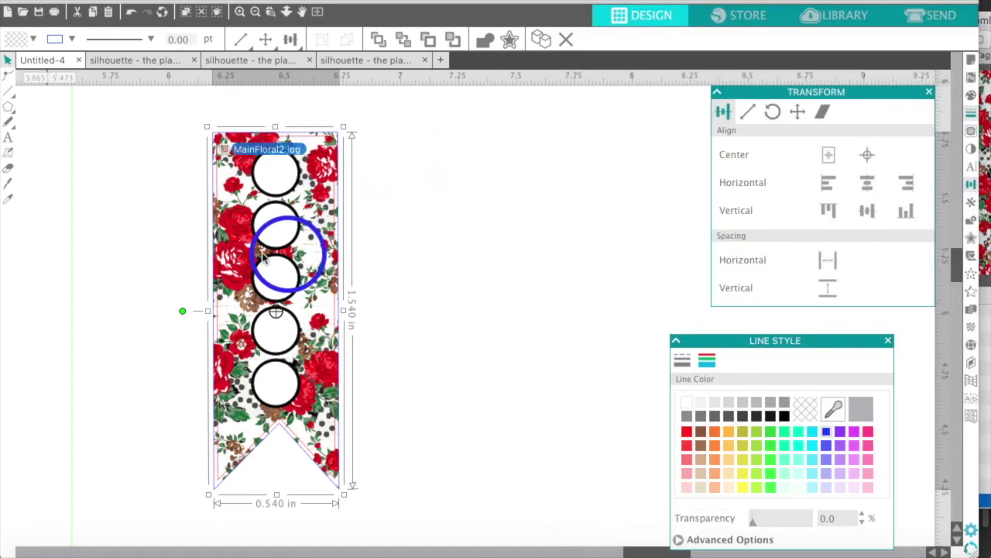
pyautogui.click(310, 232)
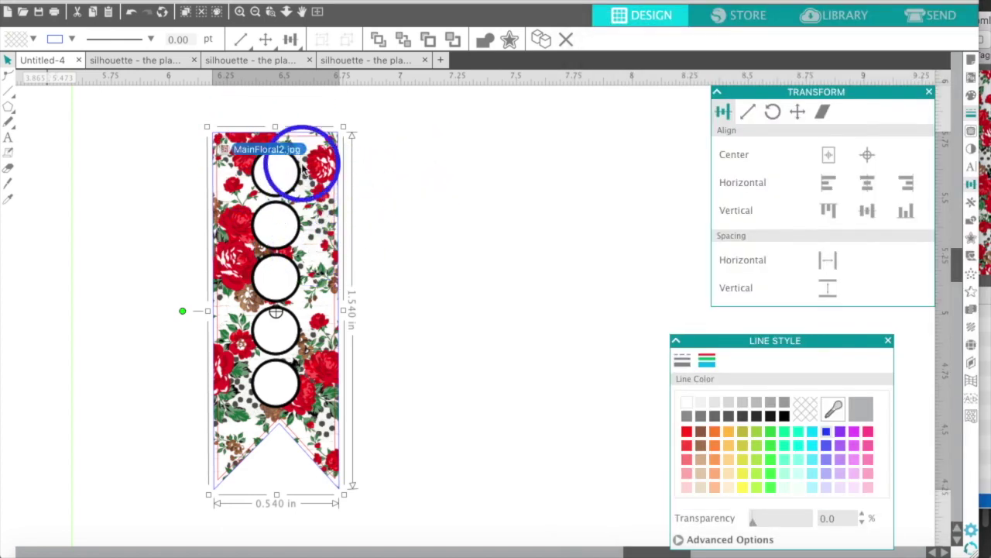
pyautogui.click(271, 209)
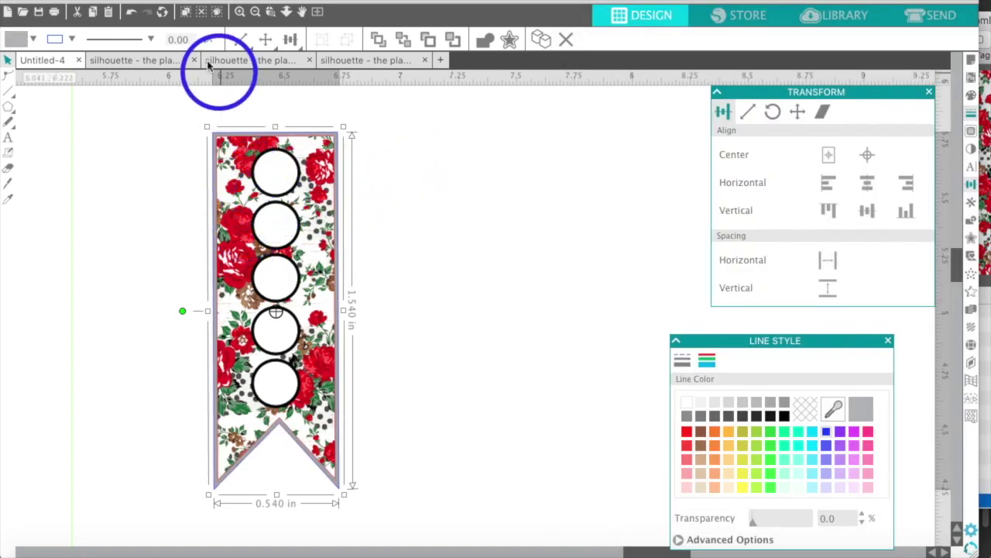
pyautogui.click(131, 13)
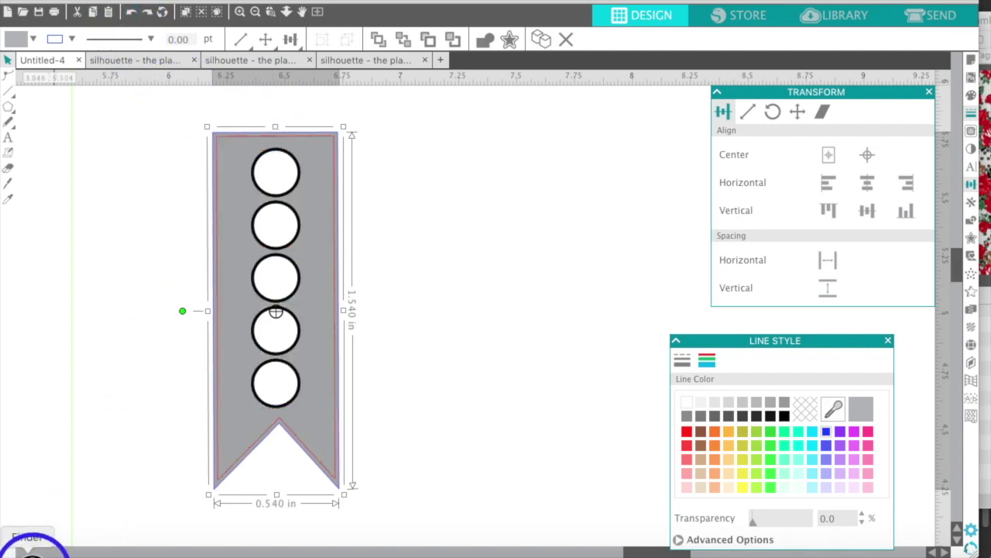
# Fill the outer flag shape with MainFloral2.jpg from Finder so the floral pattern reaches the banner's outer edge
pyautogui.click(31, 551)
pyautogui.click(774, 502)
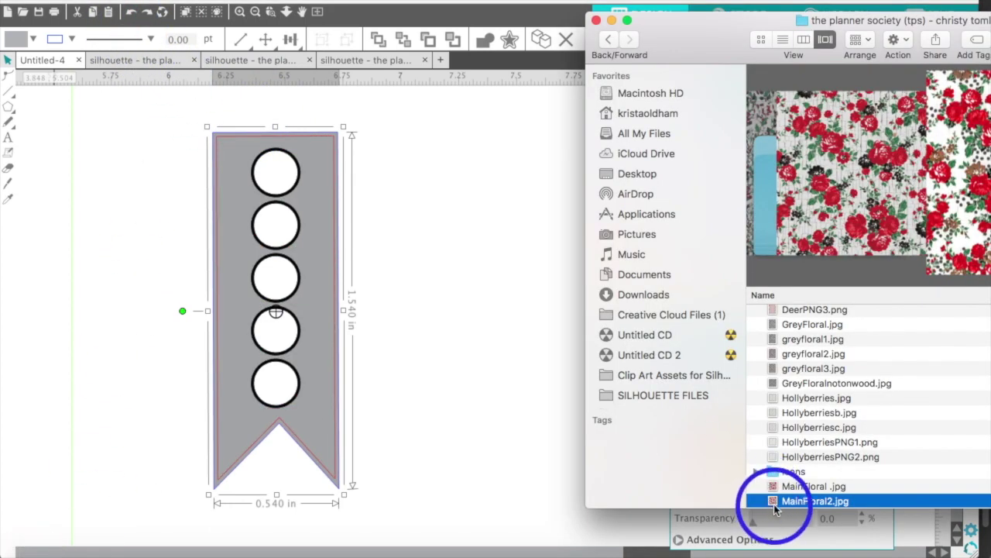
pyautogui.moveTo(772, 504); pyautogui.dragTo(526, 396)
pyautogui.moveTo(358, 284); pyautogui.dragTo(221, 139)
pyautogui.click(220, 140)
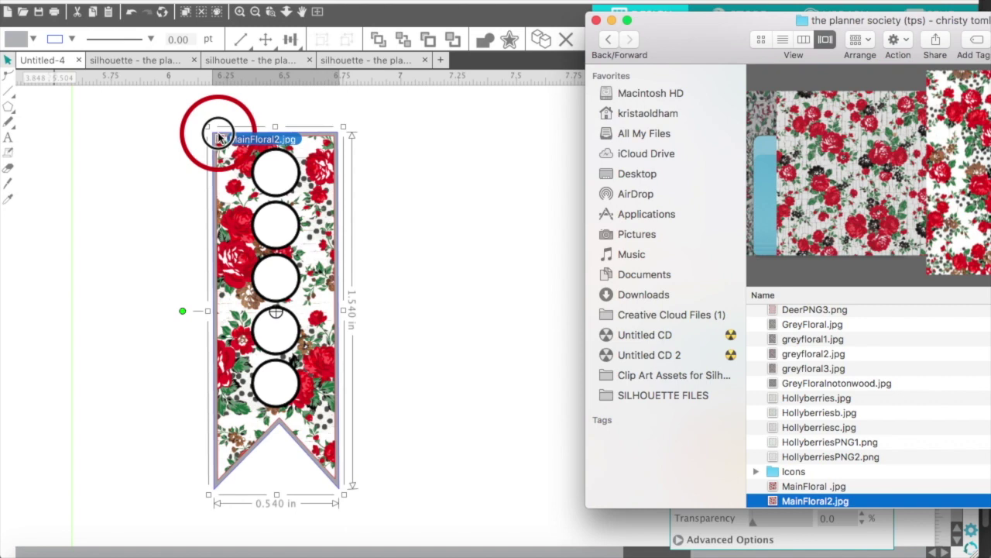
pyautogui.moveTo(218, 136); pyautogui.dragTo(218, 131)
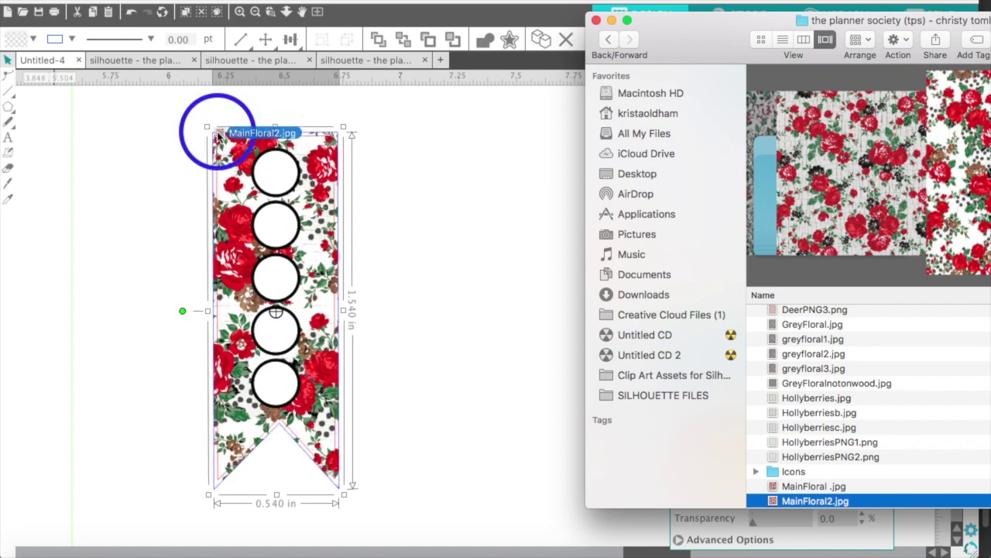
pyautogui.click(171, 174)
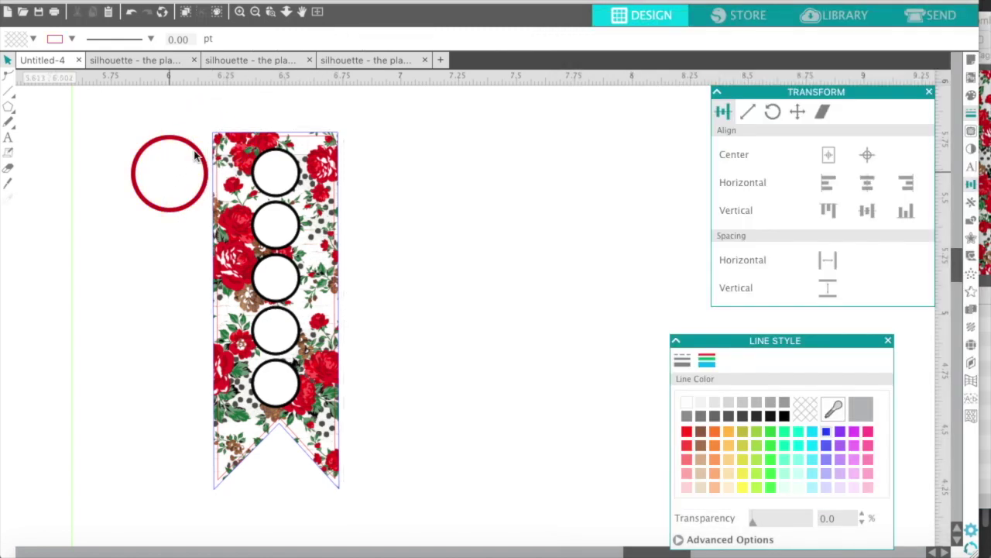
# Scale the banner's floral fill pattern to 140% and pan it up and to the right within the flag
pyautogui.click(217, 149)
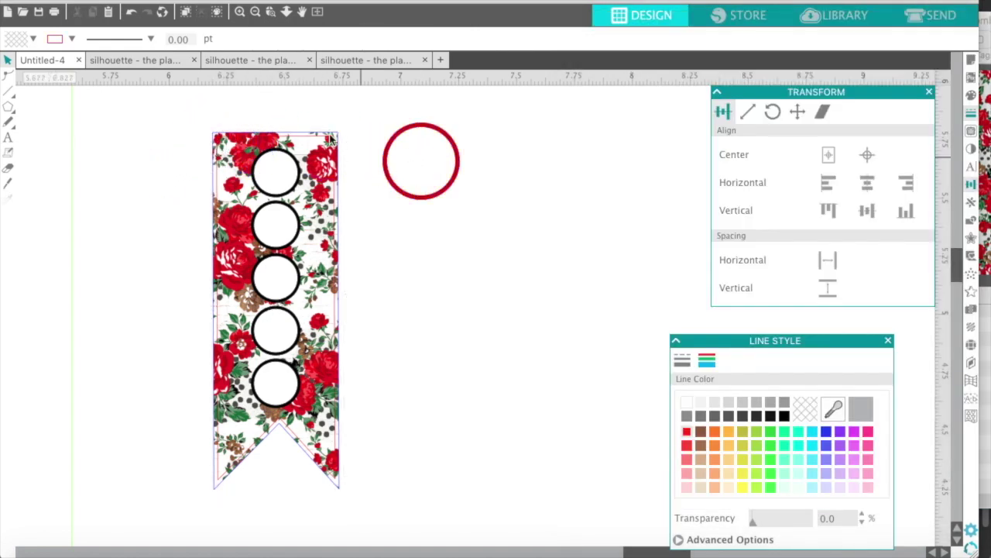
pyautogui.moveTo(422, 166); pyautogui.dragTo(329, 137)
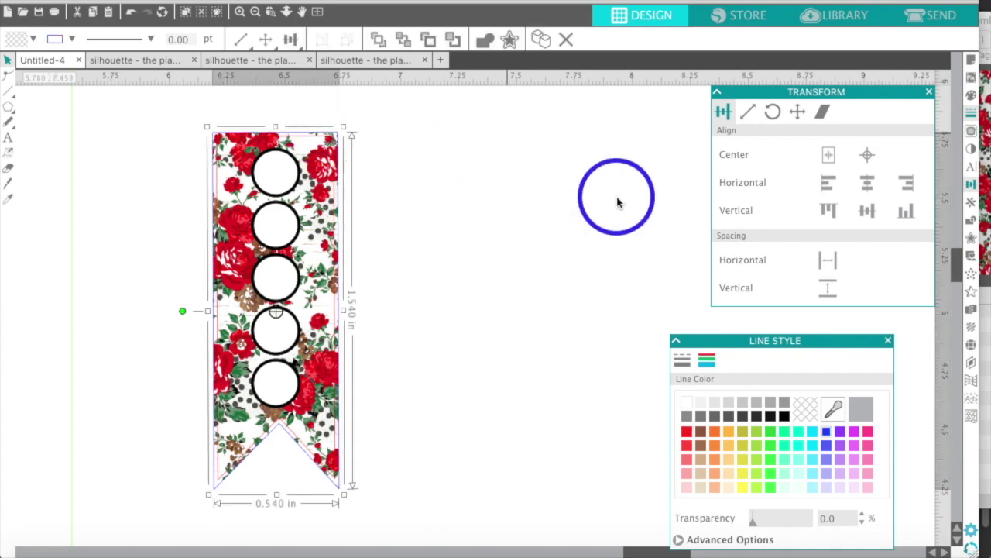
pyautogui.click(969, 98)
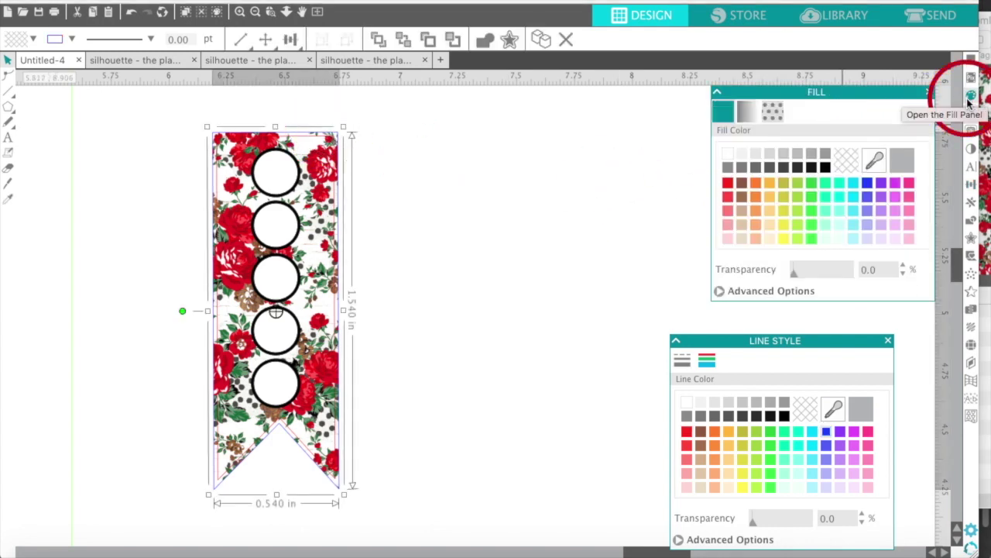
pyautogui.click(772, 111)
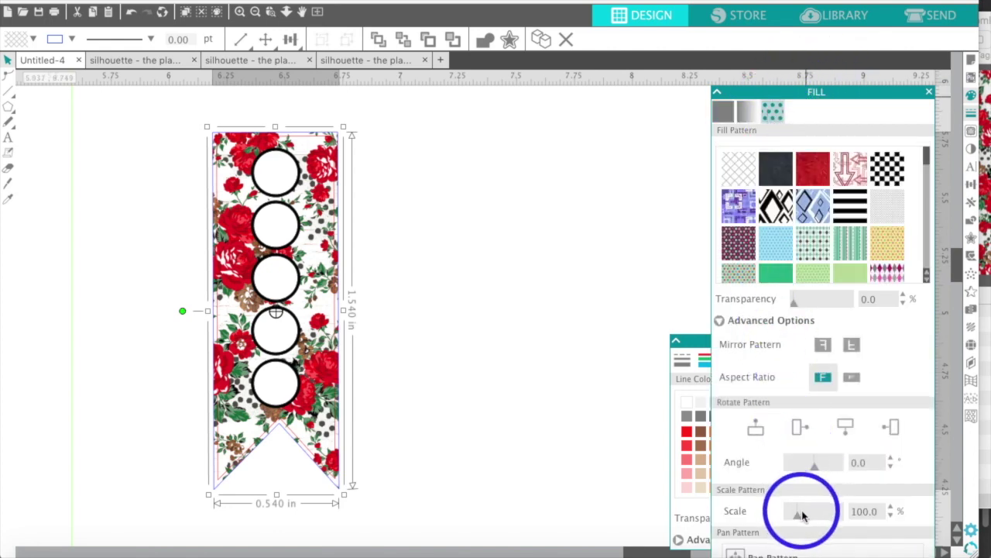
pyautogui.moveTo(798, 519); pyautogui.dragTo(802, 521)
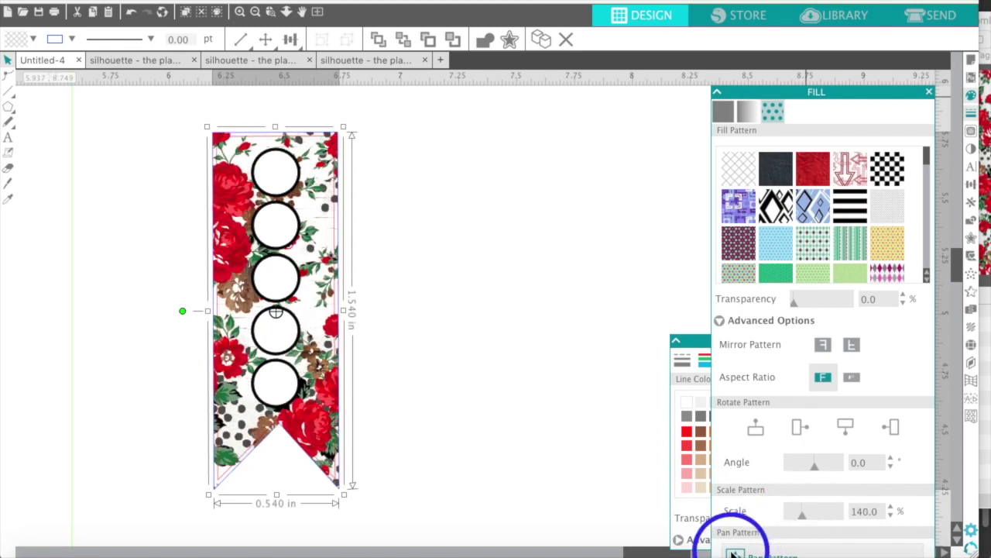
pyautogui.click(733, 553)
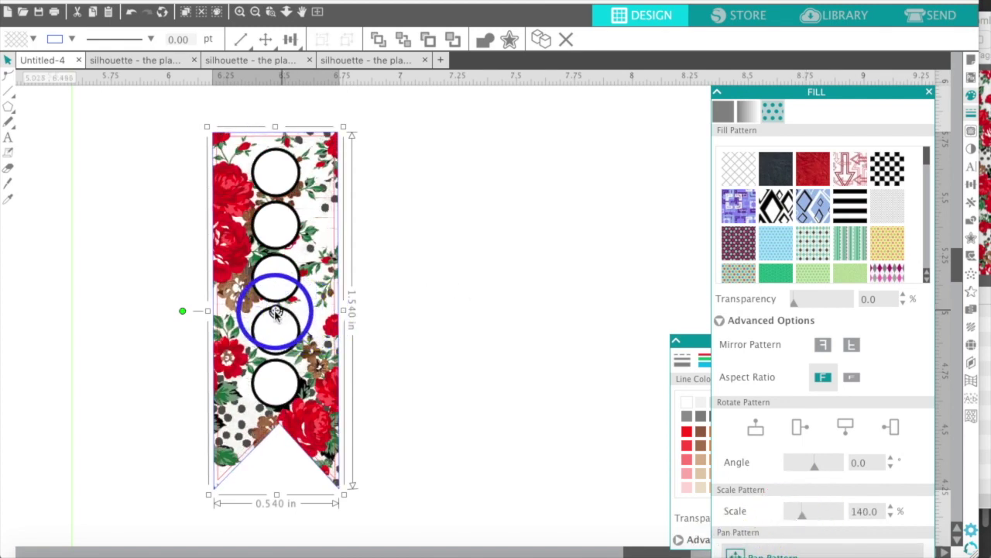
pyautogui.moveTo(277, 310); pyautogui.dragTo(308, 282)
pyautogui.click(474, 266)
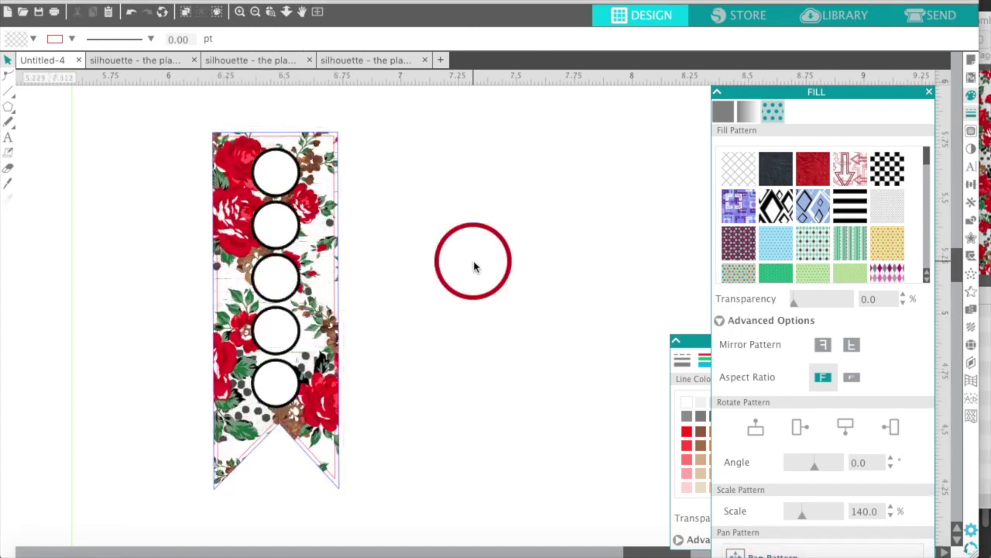
# Group the floral flag banner with its five checklist circles
pyautogui.rightClick(174, 120)
pyautogui.moveTo(173, 116); pyautogui.dragTo(373, 439)
pyautogui.rightClick(288, 360)
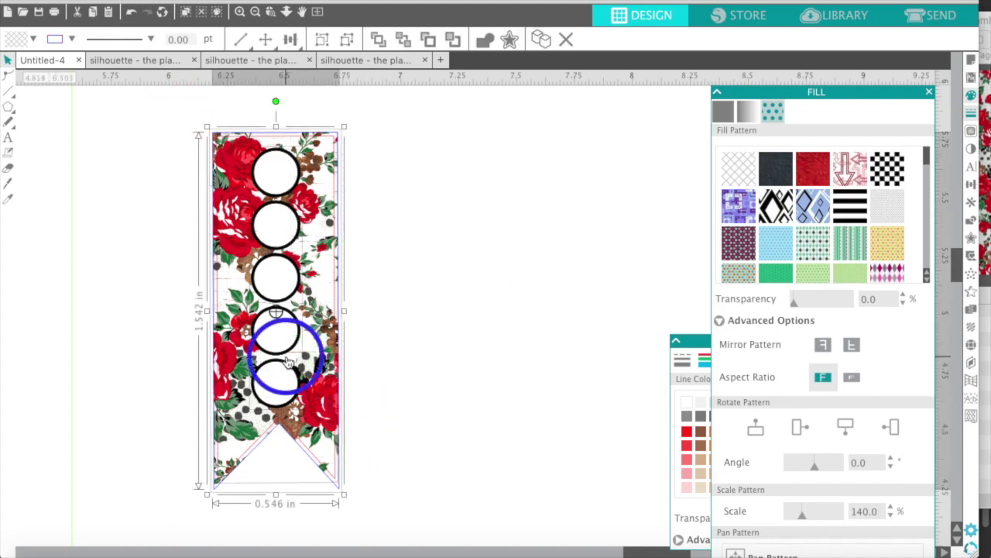
pyautogui.scroll(-3, 333, 536)
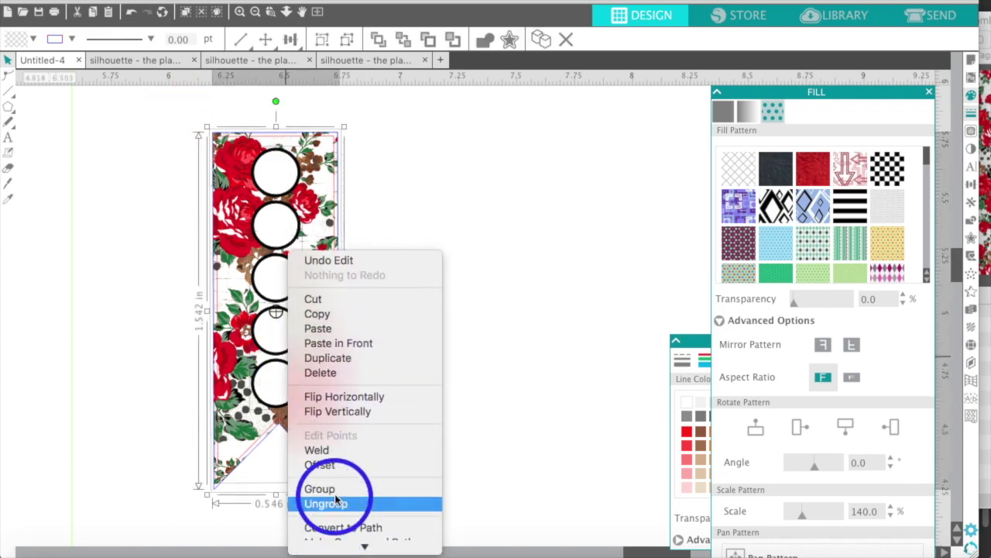
pyautogui.click(335, 490)
pyautogui.click(487, 312)
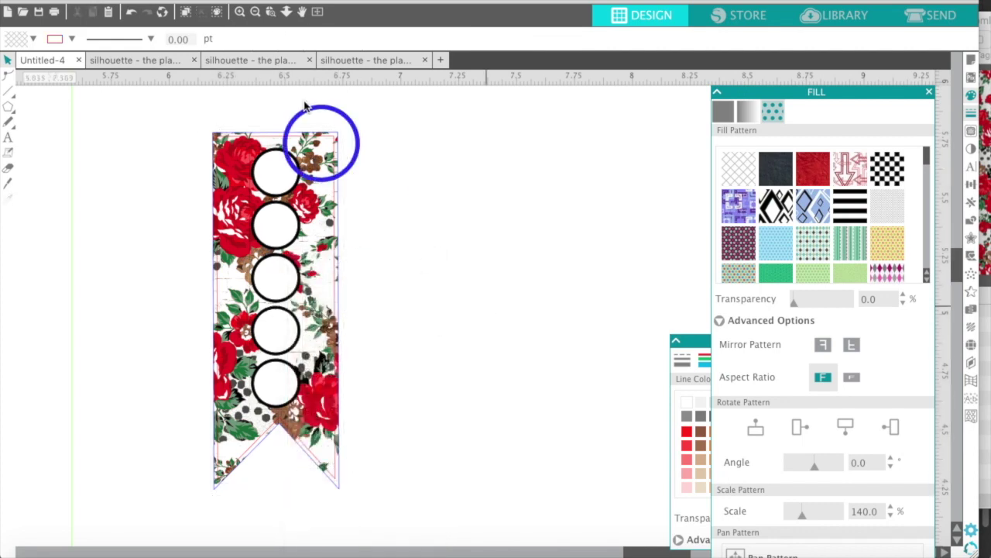
# Move the grouped flag banner beside the holly berry box, level with its upper edge
pyautogui.click(257, 12)
pyautogui.click(256, 12)
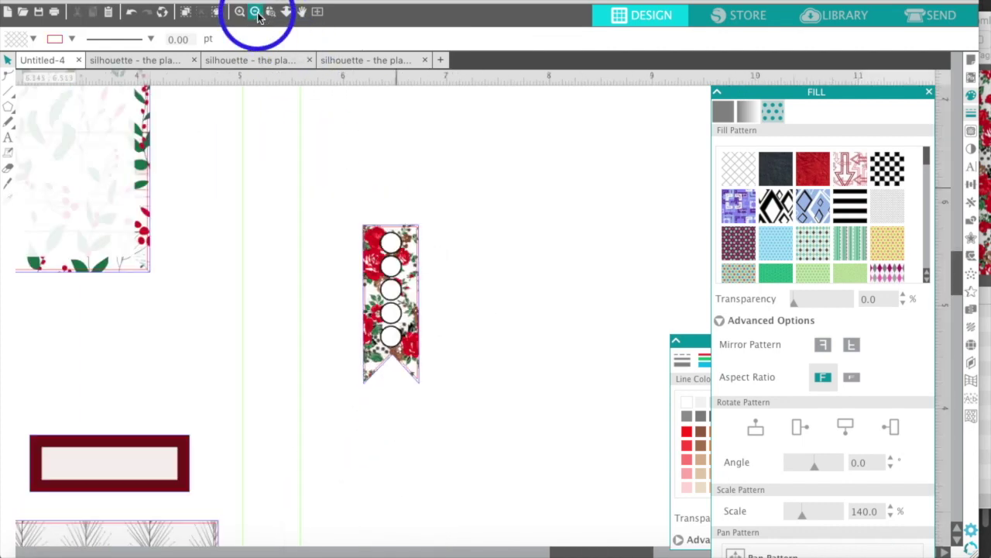
pyautogui.click(257, 12)
pyautogui.click(417, 288)
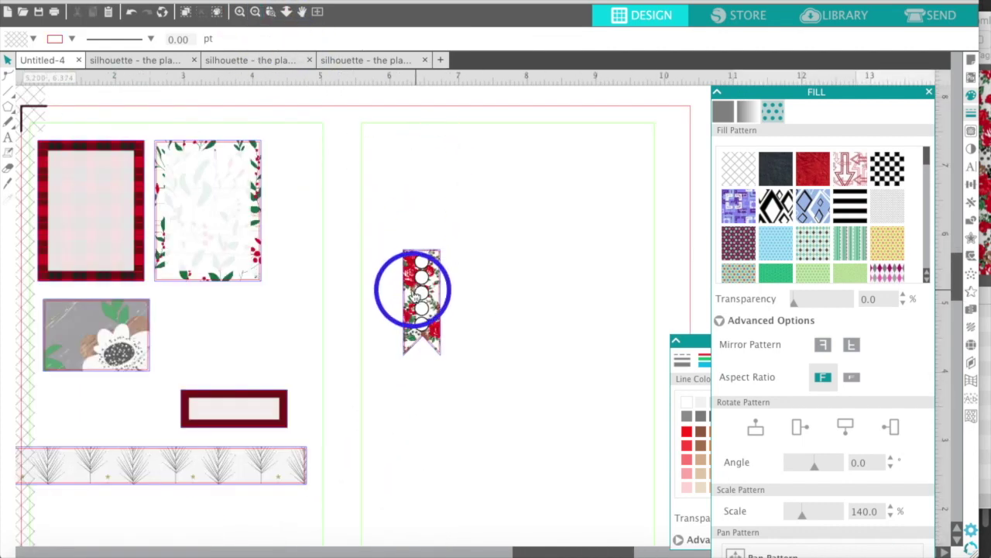
pyautogui.moveTo(417, 297); pyautogui.dragTo(287, 190)
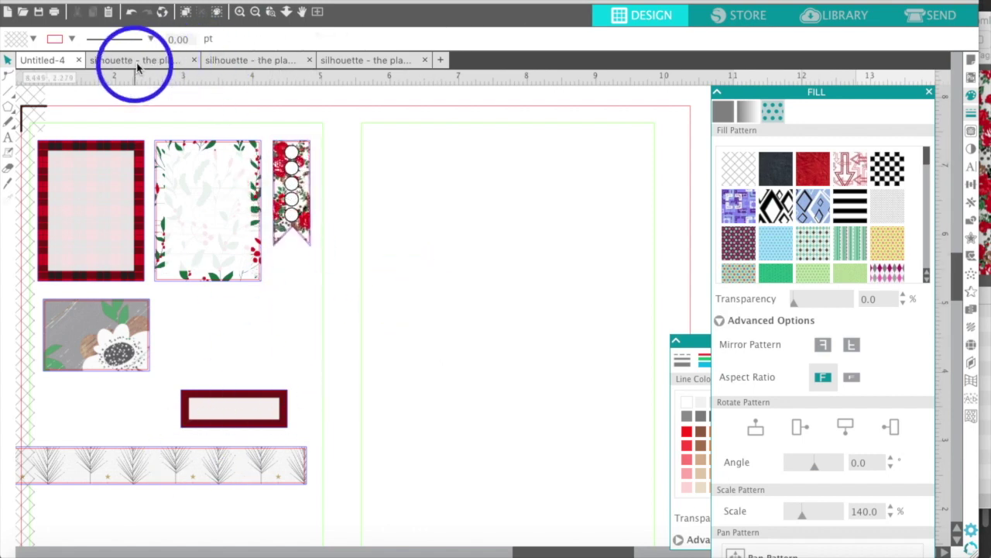
# Examine the sticker sheet without clip art in the third open document, and return to Untitled-4
pyautogui.click(266, 62)
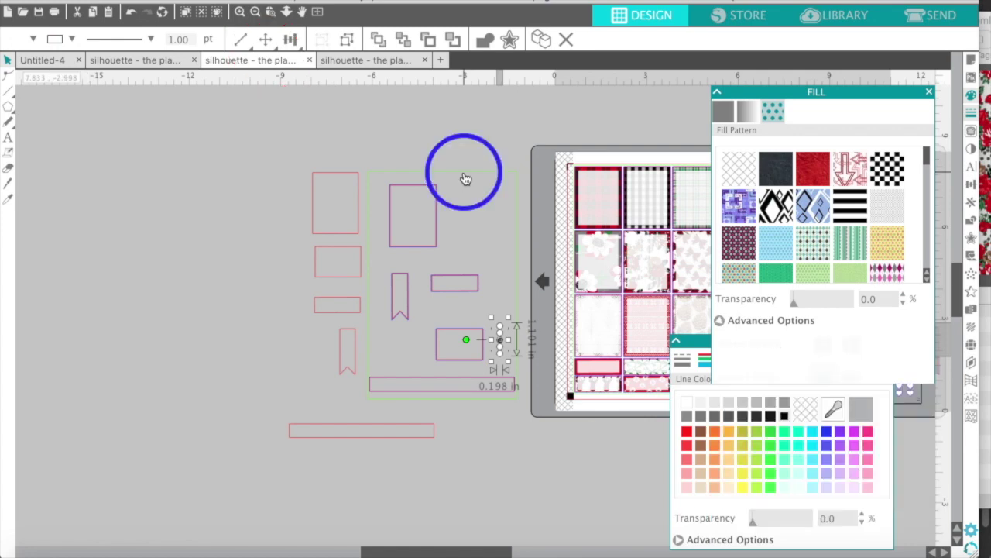
pyautogui.hscroll(10, 464, 178)
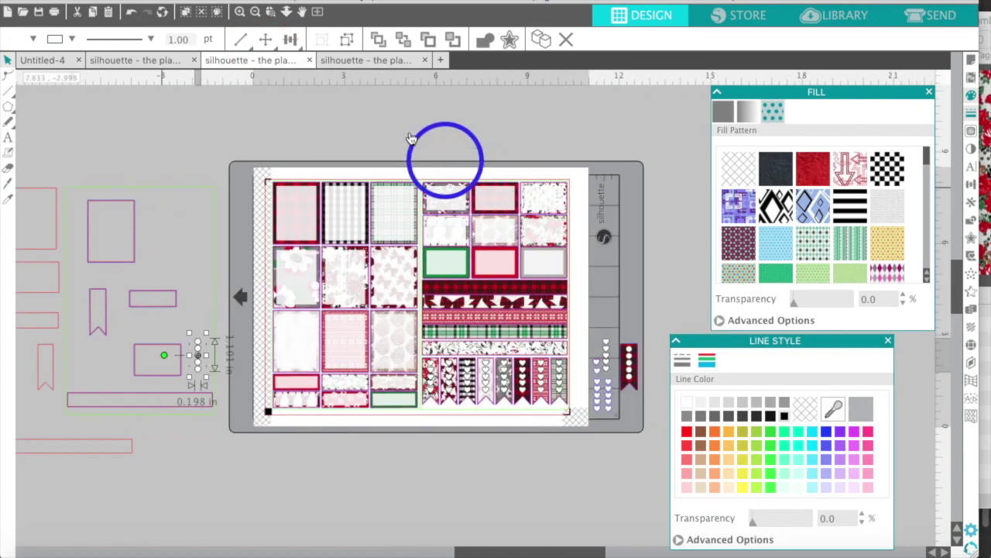
pyautogui.click(241, 12)
pyautogui.click(241, 12)
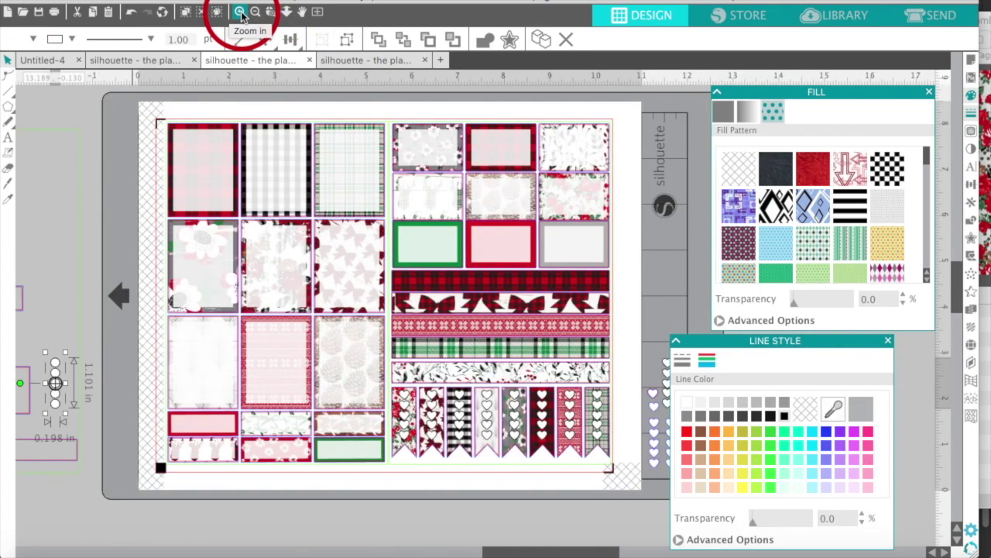
pyautogui.click(241, 13)
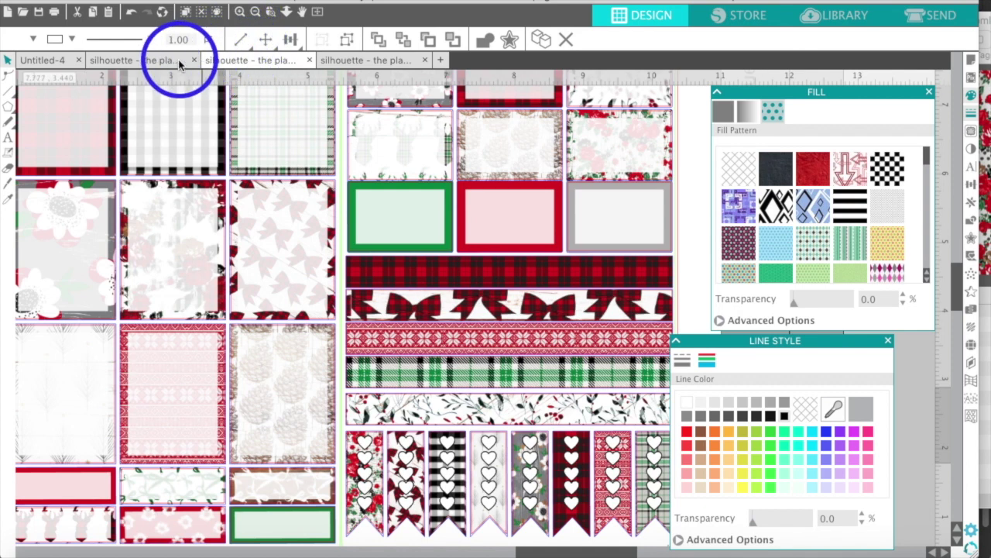
pyautogui.click(51, 62)
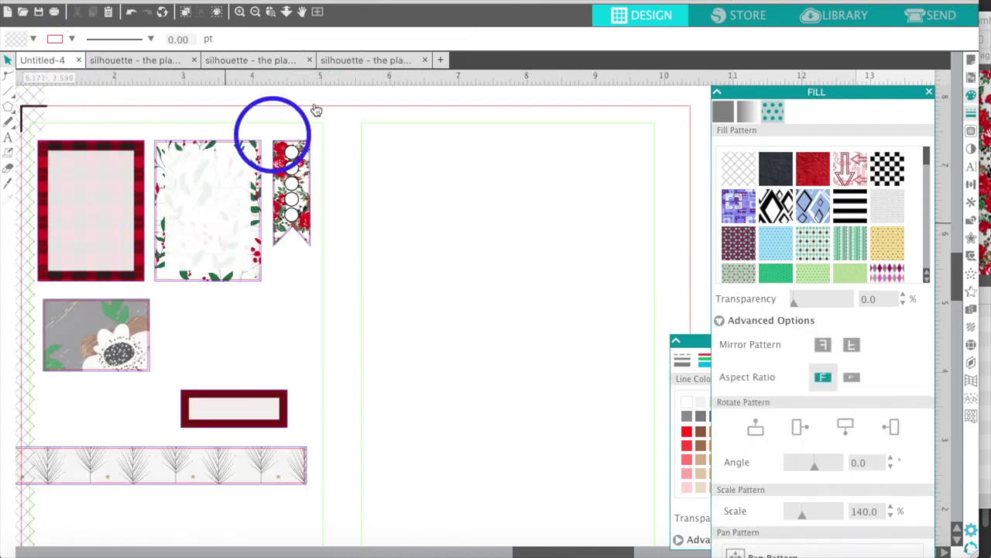
# Compare the clip-art sticker sheet in the last open document with the version without clip art, and return to Untitled-4
pyautogui.click(384, 62)
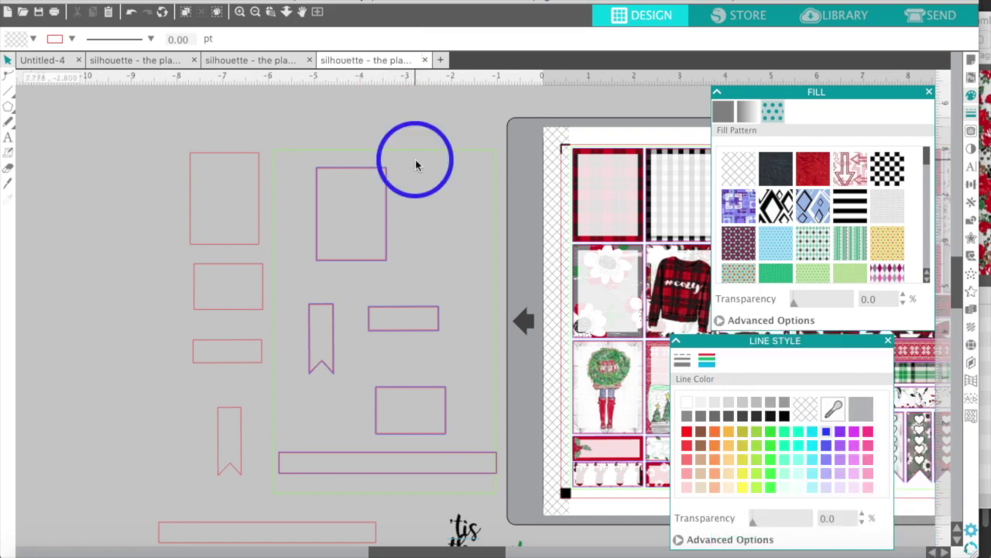
pyautogui.hscroll(10, 416, 165)
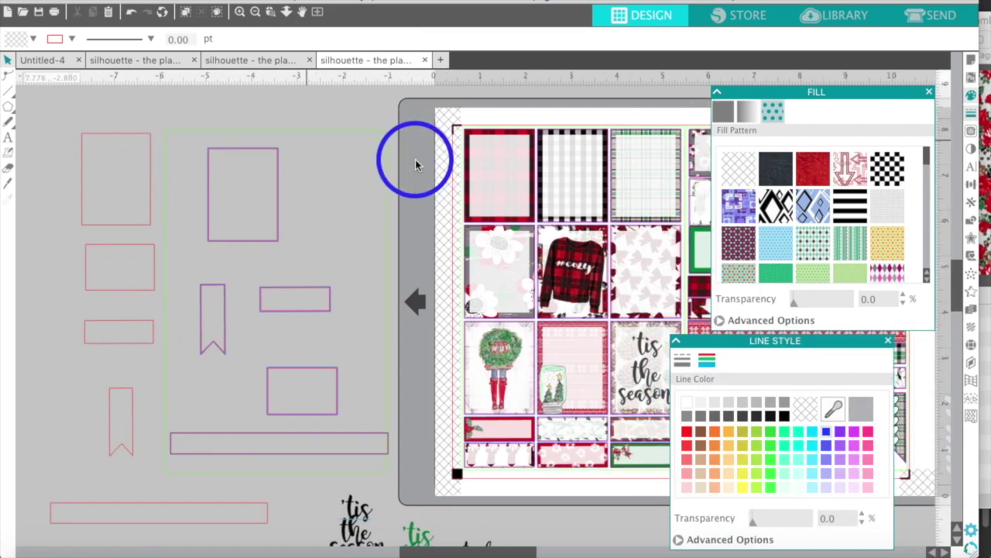
pyautogui.hscroll(3, 416, 165)
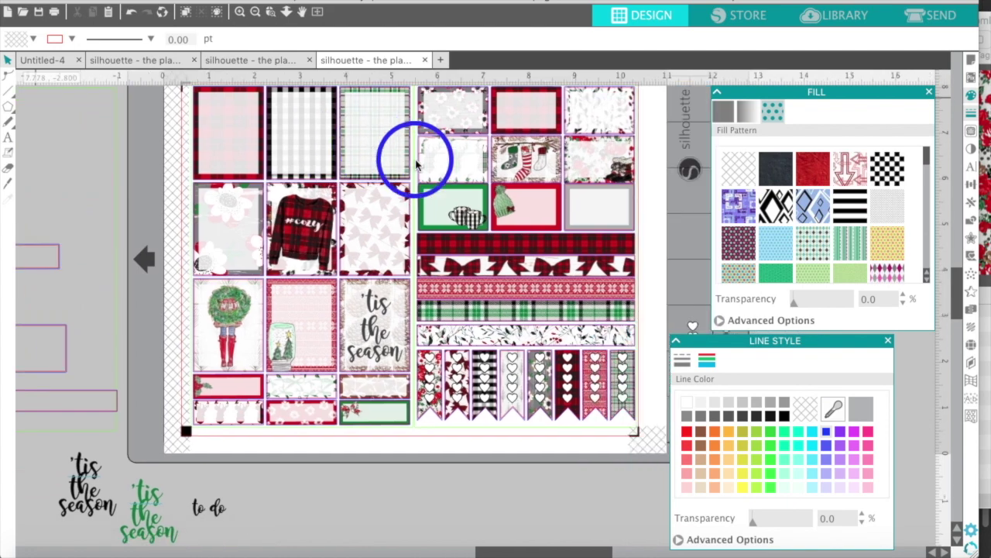
pyautogui.click(251, 59)
pyautogui.click(379, 62)
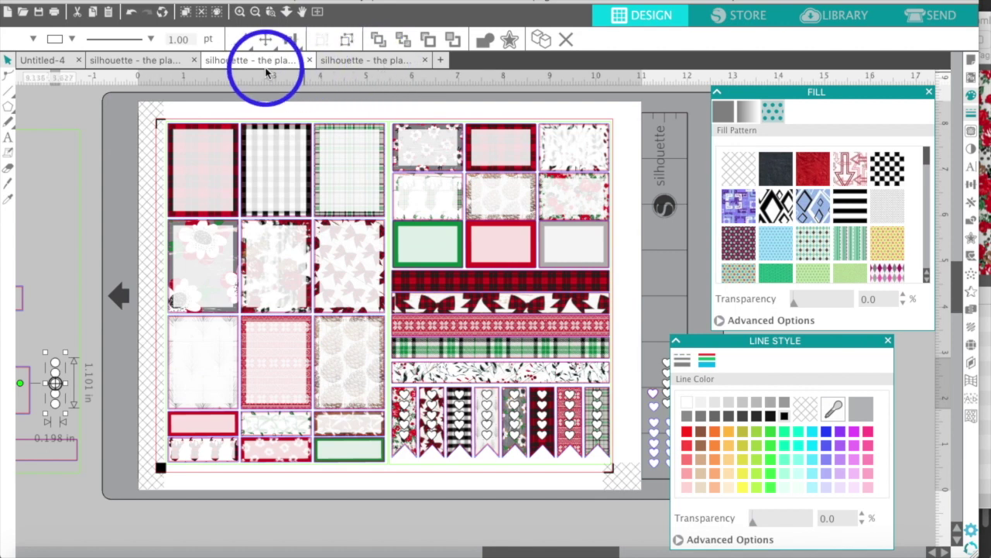
pyautogui.click(386, 63)
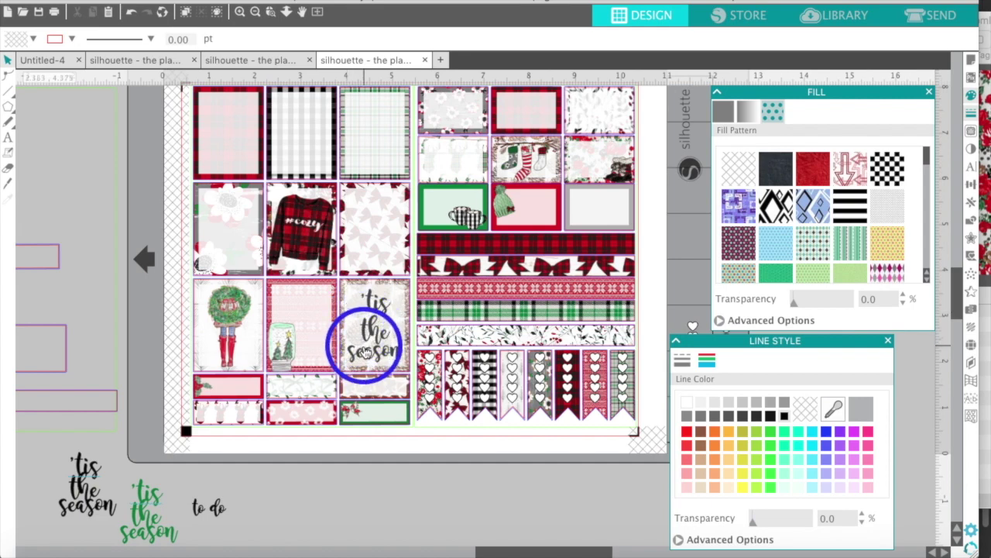
pyautogui.click(240, 13)
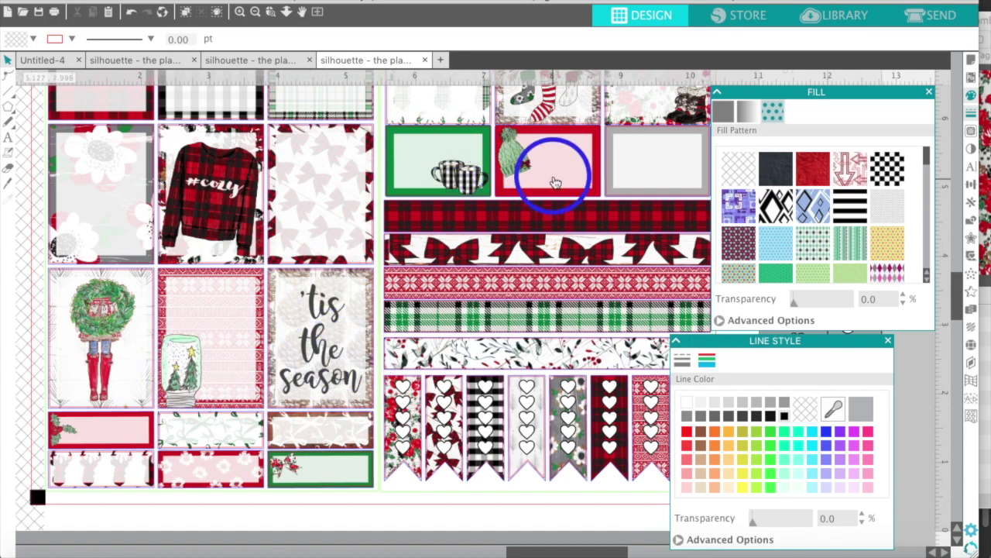
pyautogui.scroll(3, 555, 182)
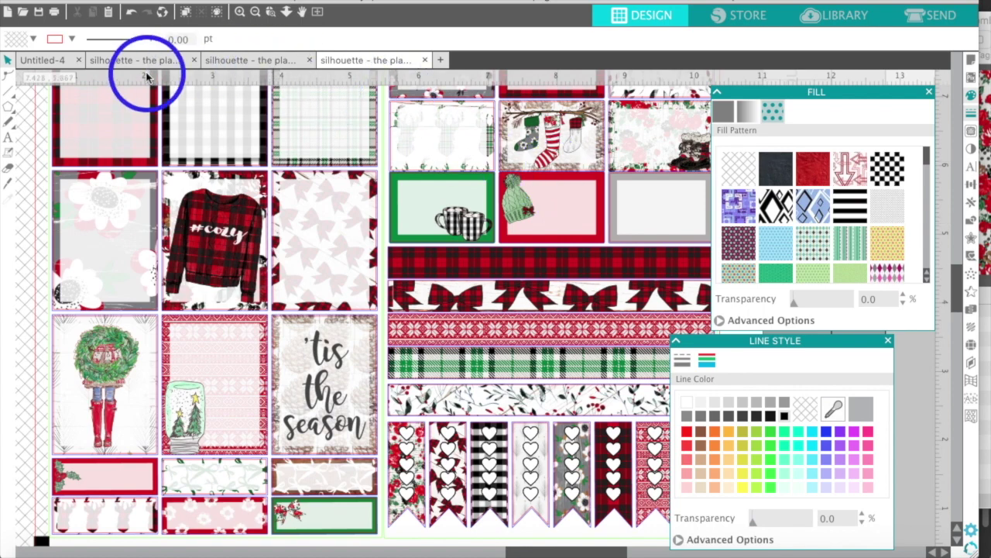
pyautogui.click(50, 65)
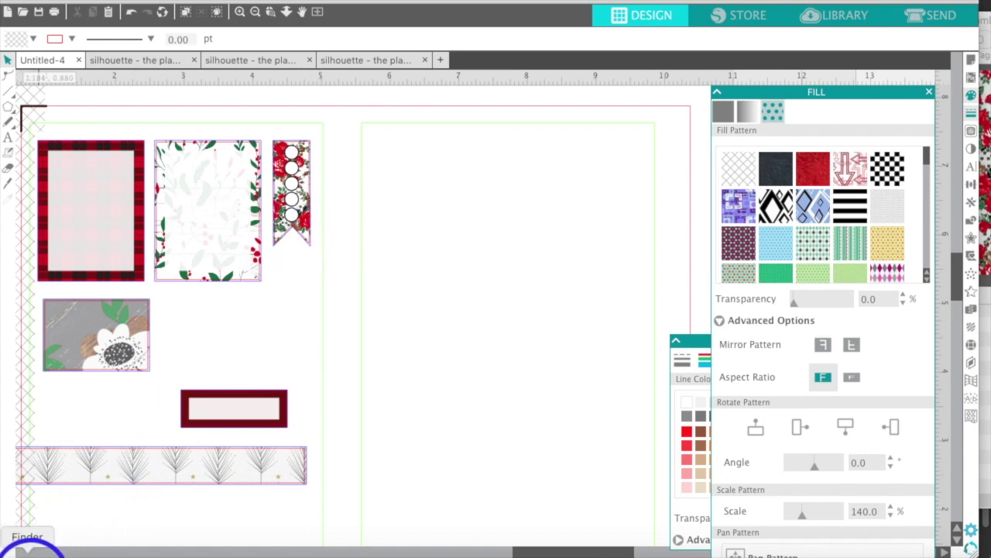
# Switch to Finder, open the Icons folder and select Christmas_JoyWreath.png
pyautogui.click(27, 551)
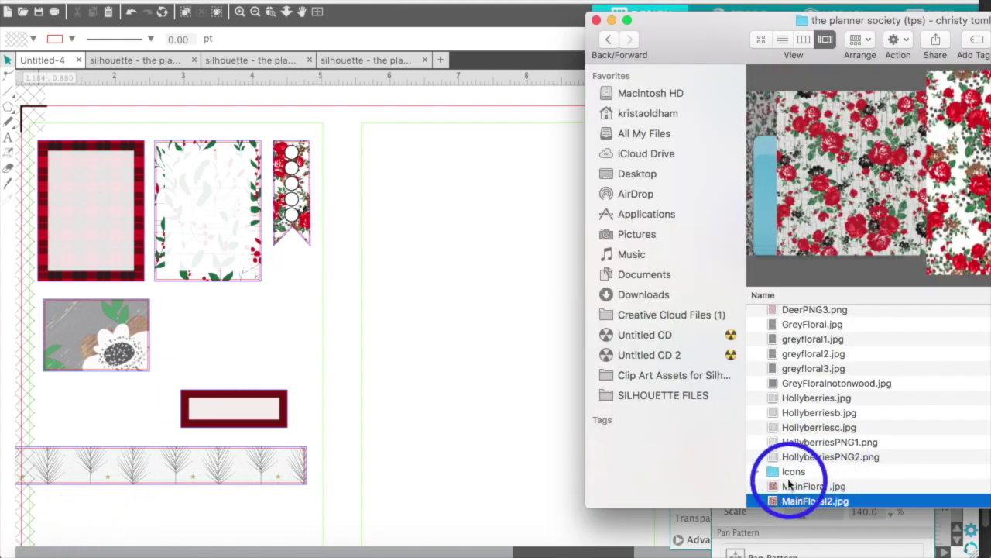
pyautogui.doubleClick(792, 472)
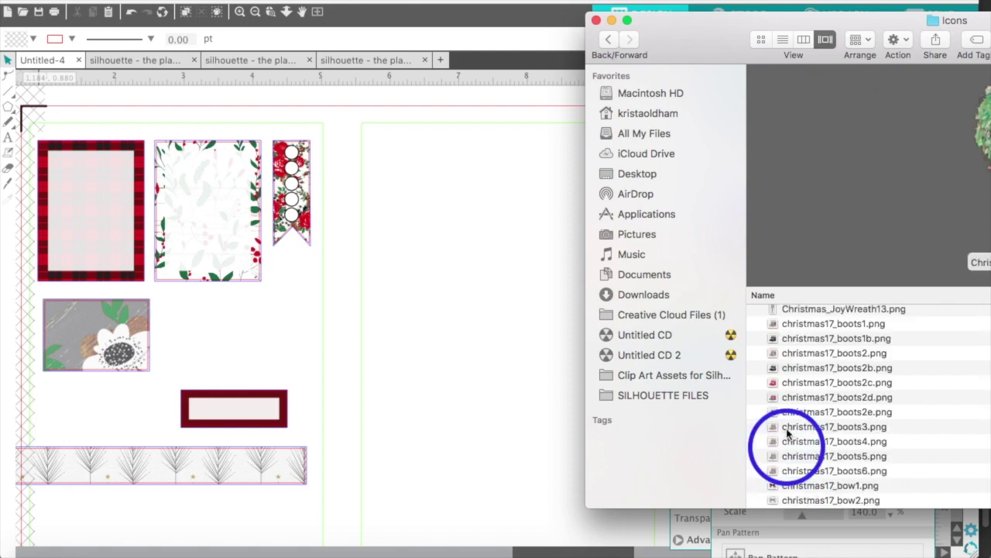
pyautogui.scroll(5, 792, 349)
pyautogui.click(781, 314)
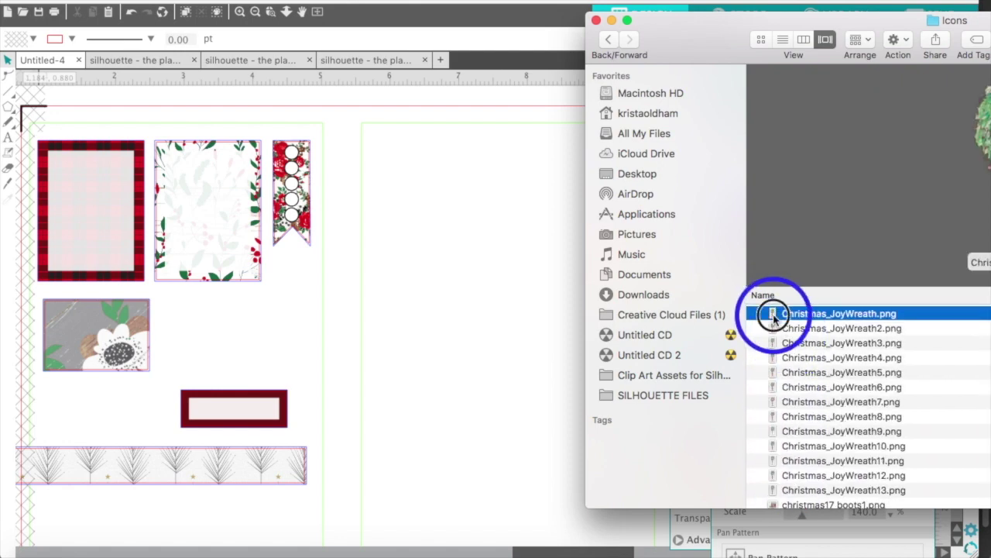
# Try placing Christmas_JoyWreath.png directly on the sticker page, and undo the import
pyautogui.moveTo(773, 318); pyautogui.dragTo(473, 261)
pyautogui.click(315, 149)
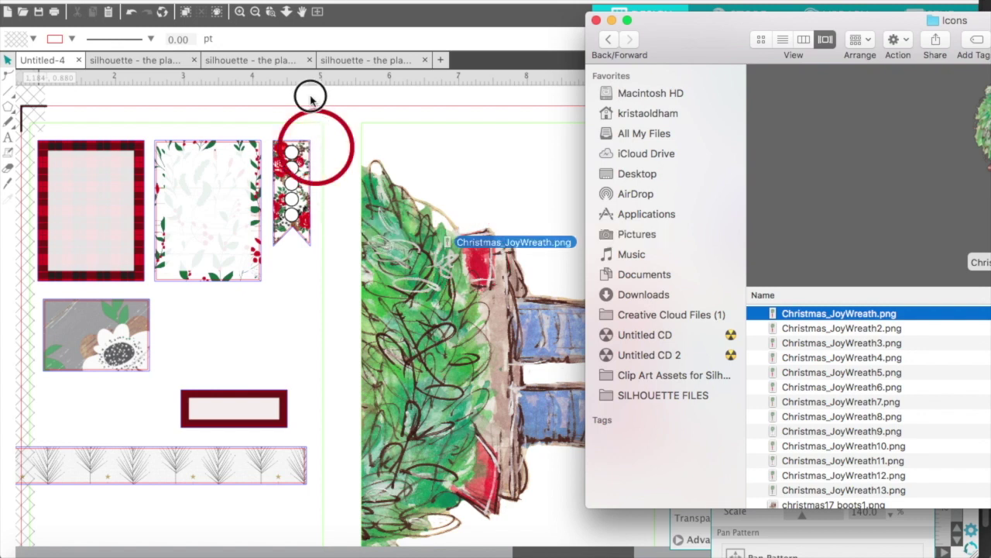
pyautogui.moveTo(333, 98); pyautogui.dragTo(234, 4)
pyautogui.click(134, 13)
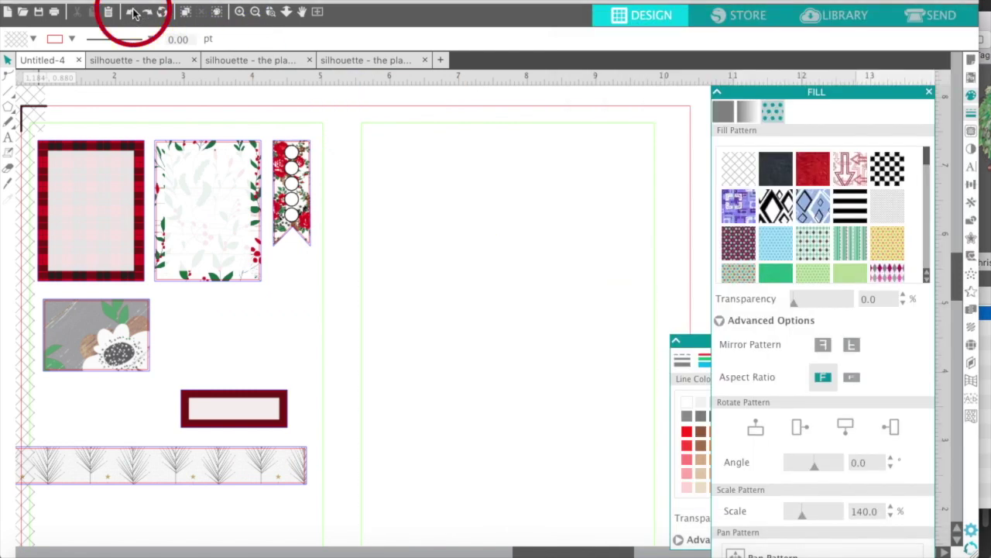
# Import Christmas_JoyWreath.png from Finder onto the grey work area beside the page
pyautogui.click(254, 13)
pyautogui.click(254, 13)
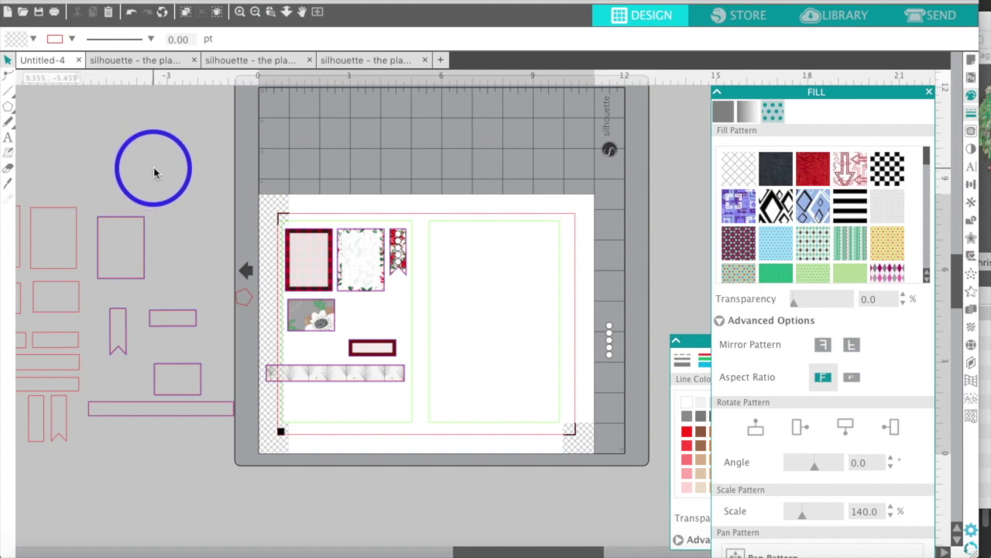
pyautogui.press('super+Tab')
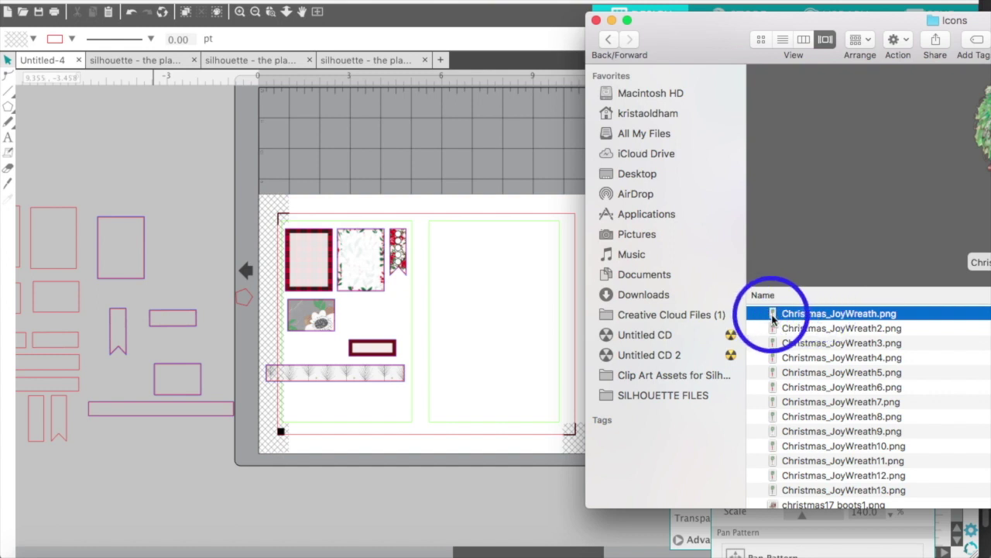
pyautogui.moveTo(772, 317); pyautogui.dragTo(362, 149)
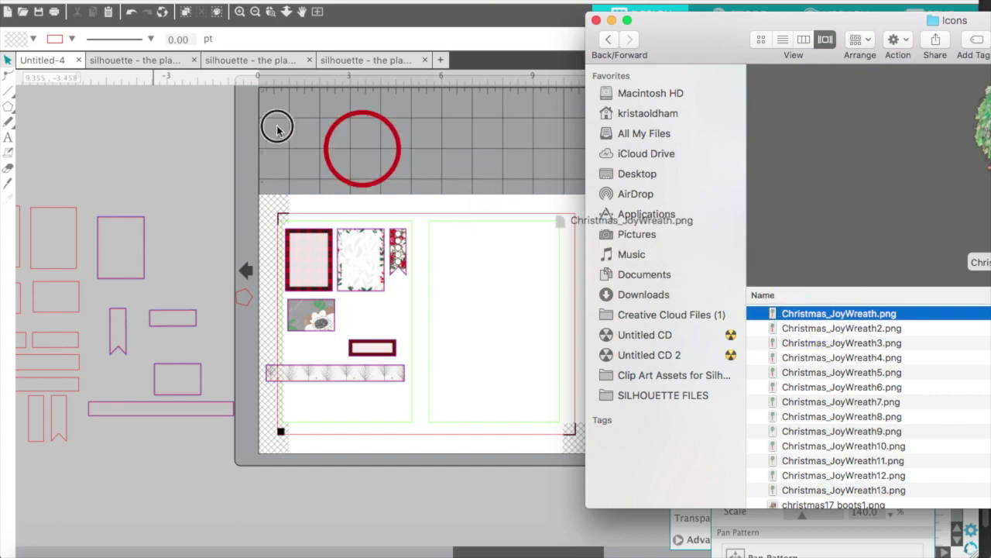
pyautogui.moveTo(161, 110); pyautogui.dragTo(160, 110)
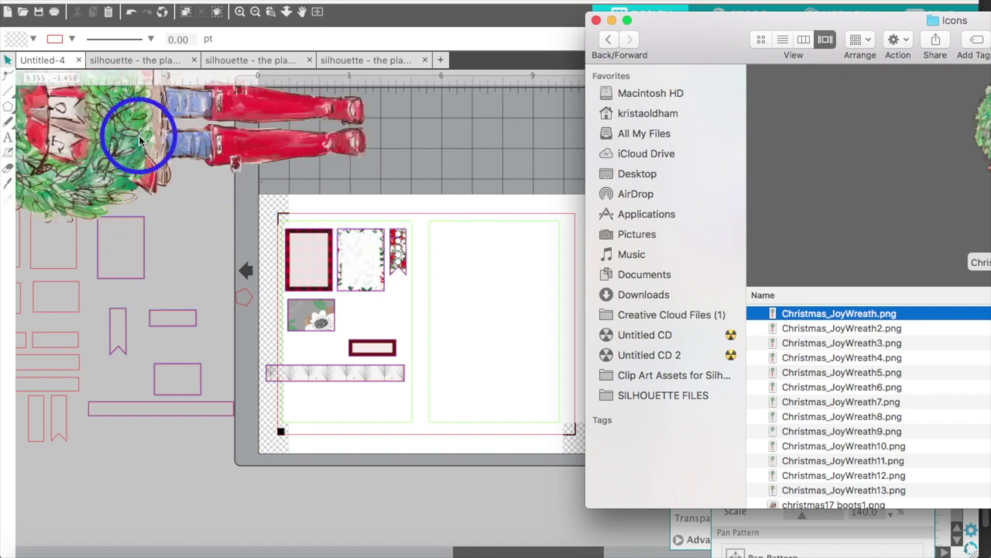
# Rotate the imported wreath image 90° clockwise so it stands upright
pyautogui.click(139, 137)
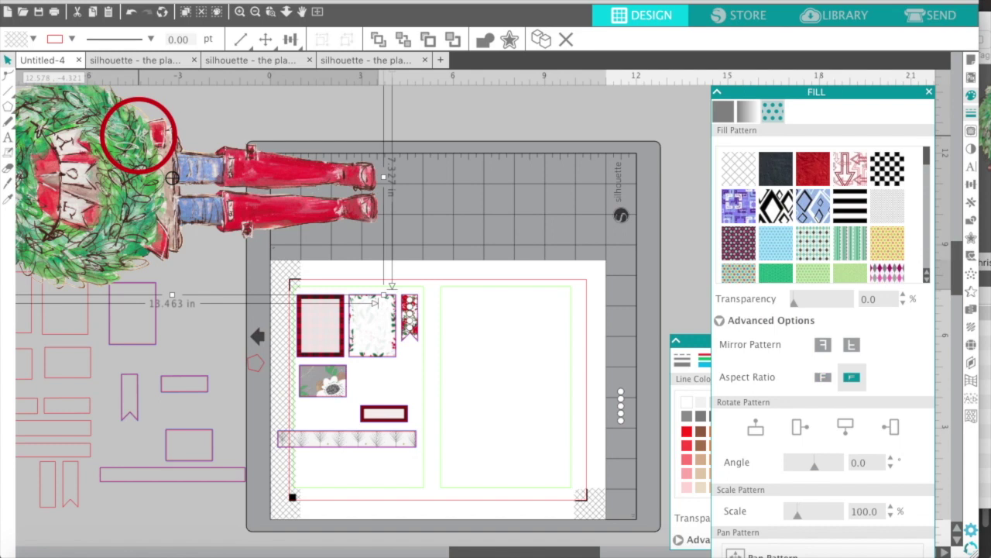
pyautogui.click(300, 3)
pyautogui.moveTo(354, 40)
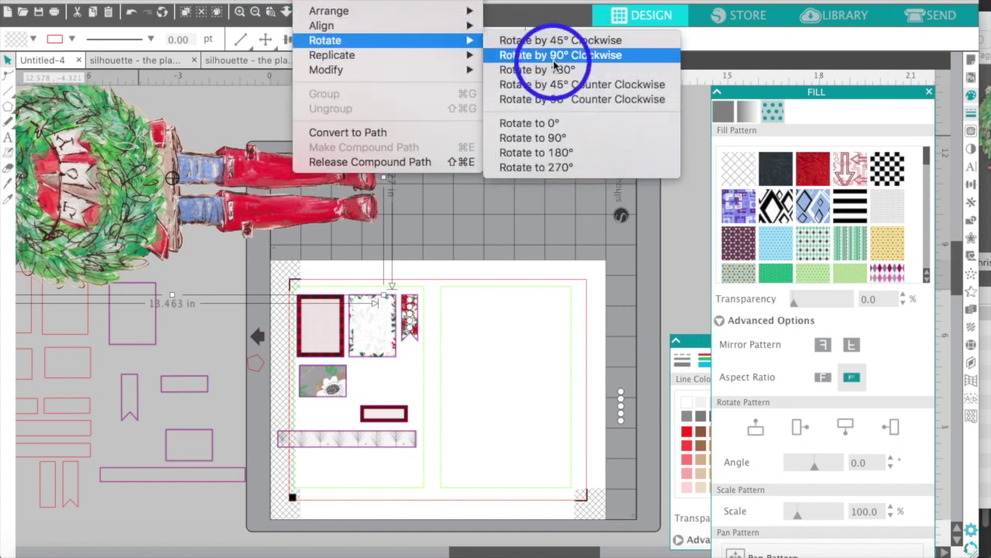
pyautogui.click(553, 58)
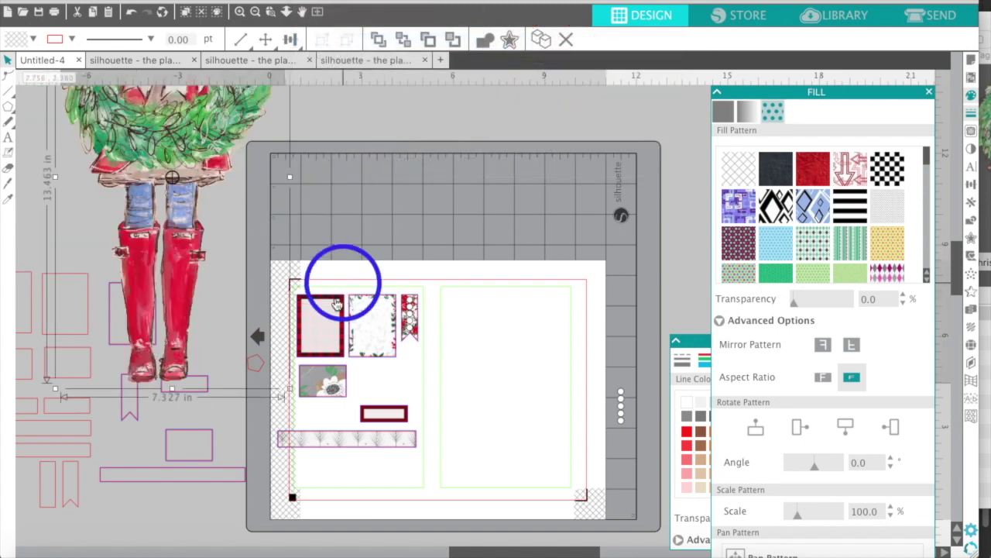
# Scale the wreath image down to about 1.09 in wide and place it over the red plaid box
pyautogui.moveTo(279, 371); pyautogui.dragTo(130, 128)
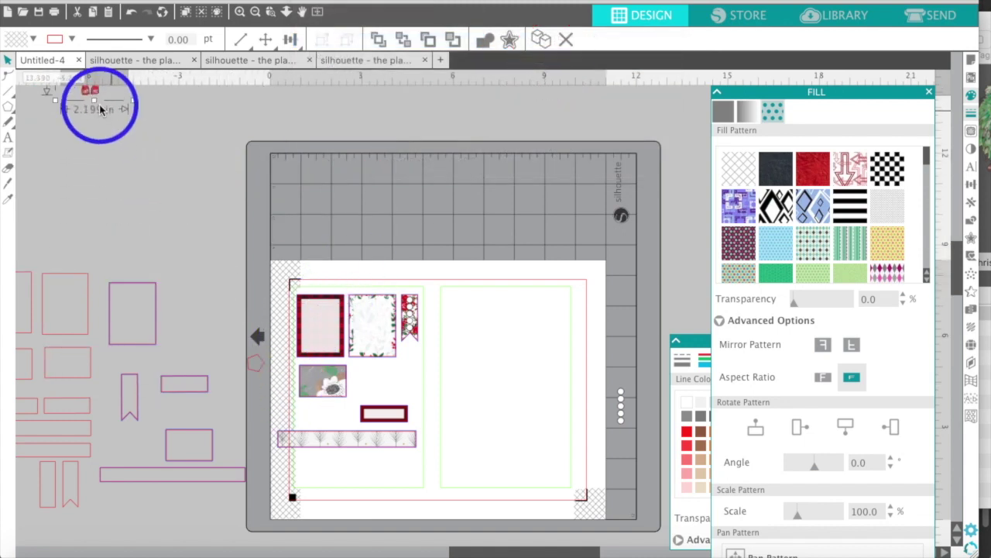
pyautogui.moveTo(97, 98); pyautogui.dragTo(352, 187)
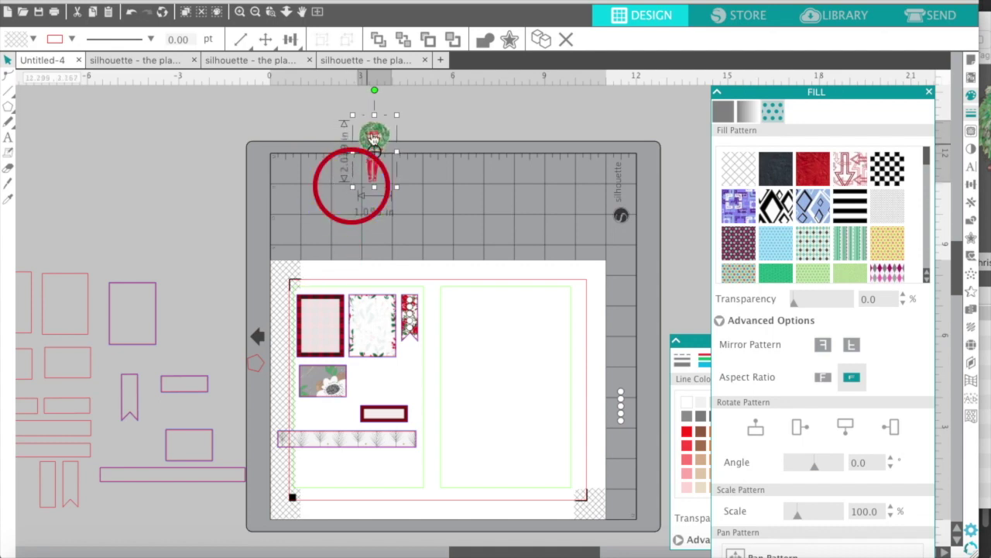
pyautogui.moveTo(373, 137); pyautogui.dragTo(321, 306)
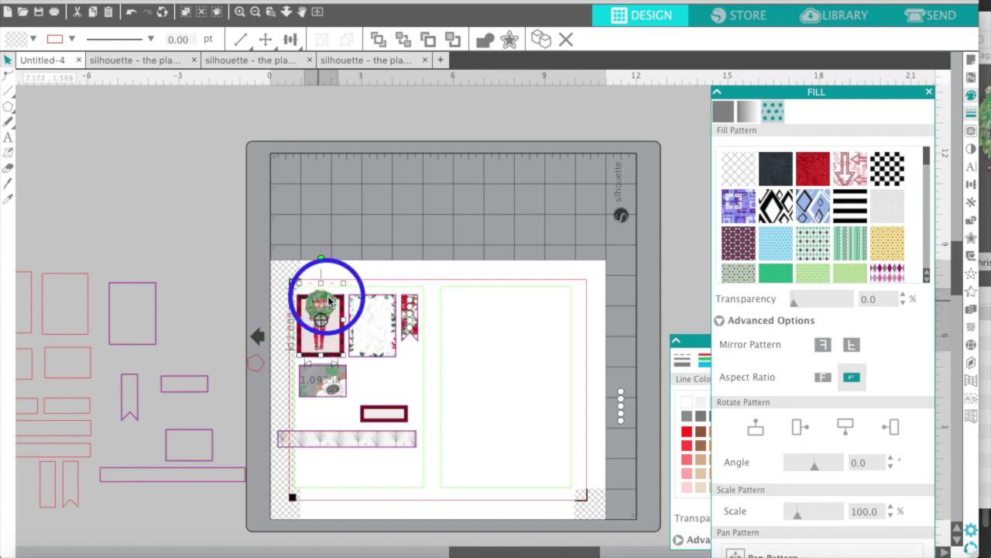
pyautogui.click(345, 285)
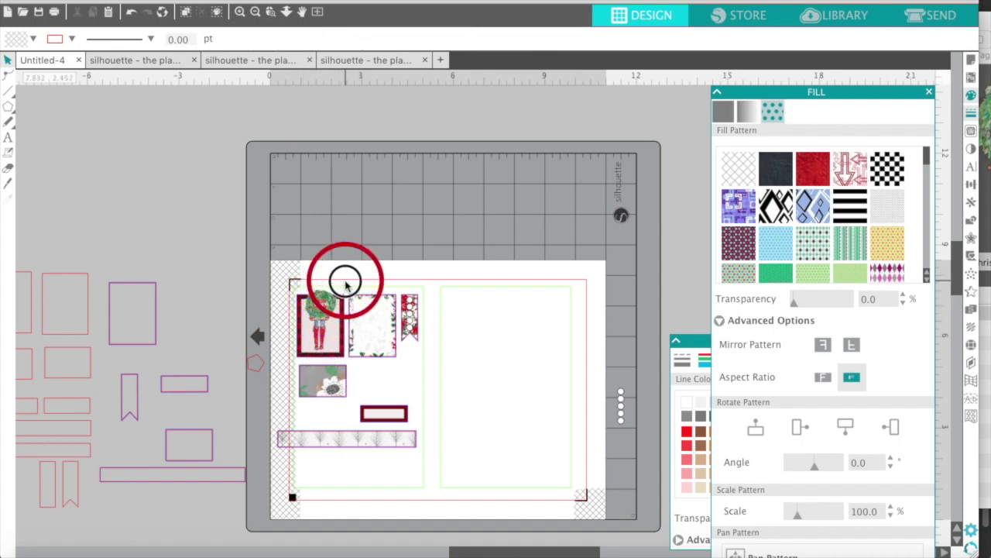
# Scale the joy wreath image down to about 1.69 in tall and centre it inside the red plaid box's writing area
pyautogui.click(240, 13)
pyautogui.click(240, 13)
pyautogui.click(240, 13)
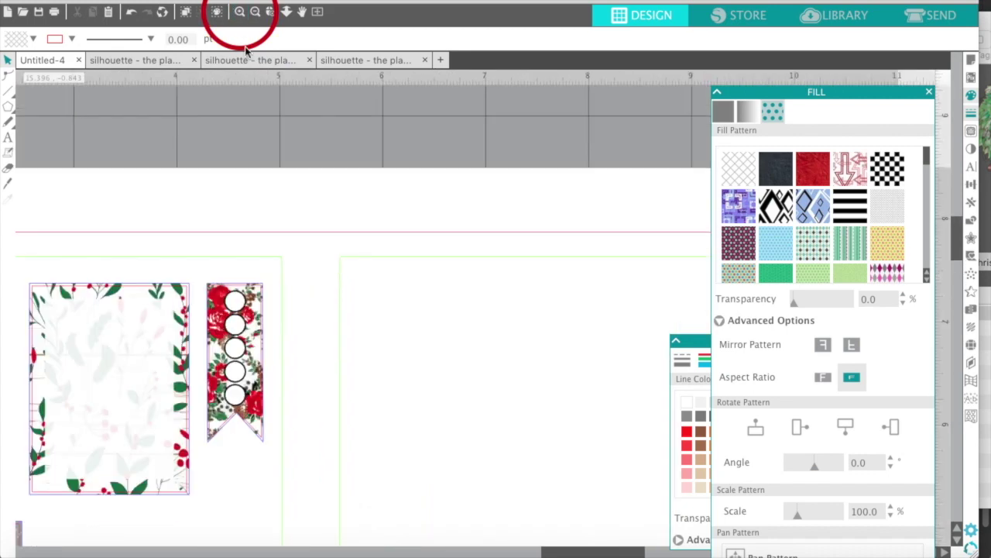
pyautogui.click(241, 16)
pyautogui.hscroll(-10, 231, 188)
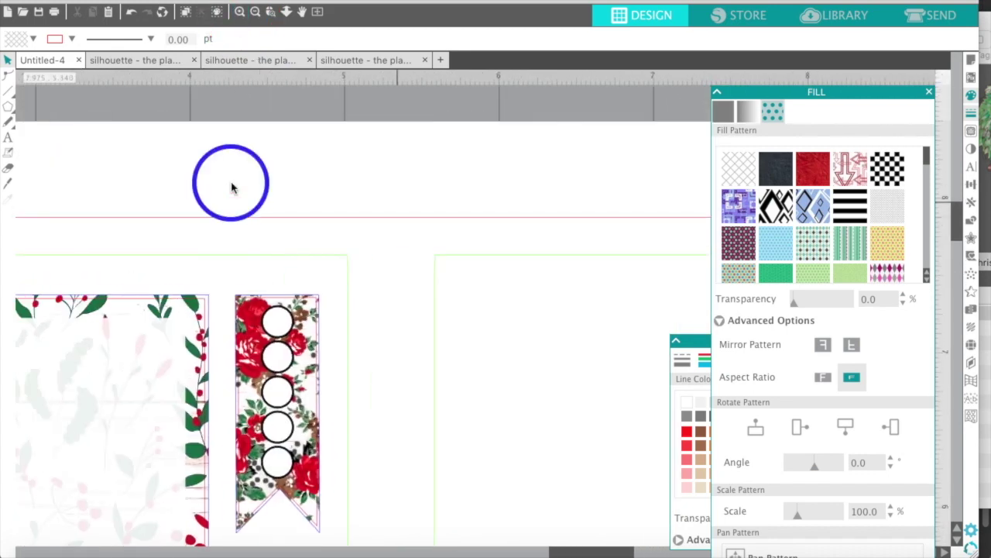
pyautogui.scroll(-3, 230, 187)
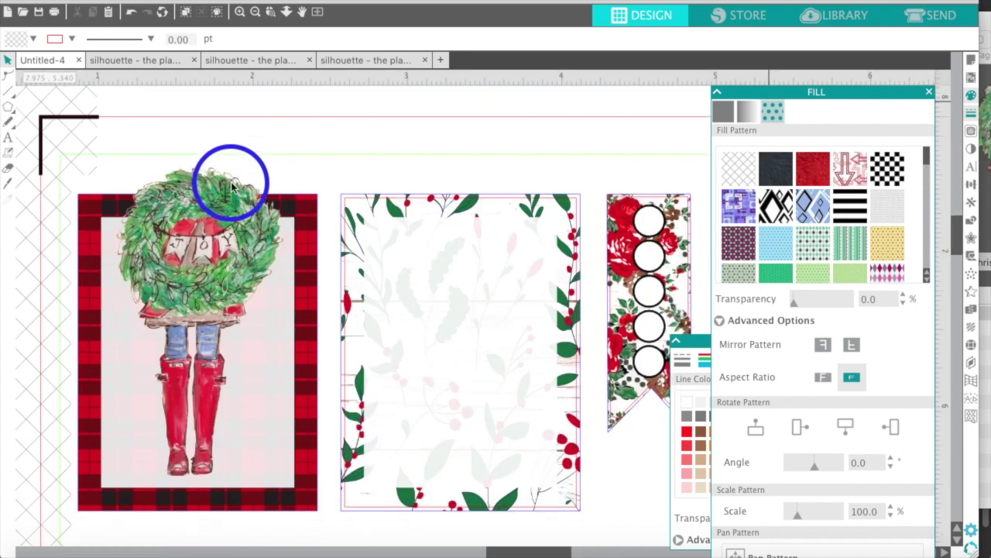
pyautogui.click(231, 187)
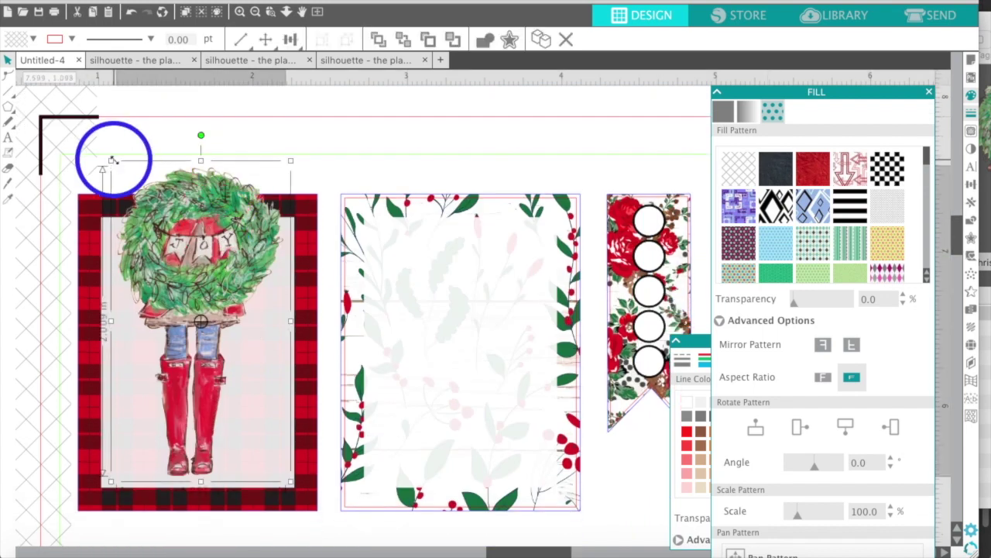
pyautogui.moveTo(114, 160); pyautogui.dragTo(150, 205)
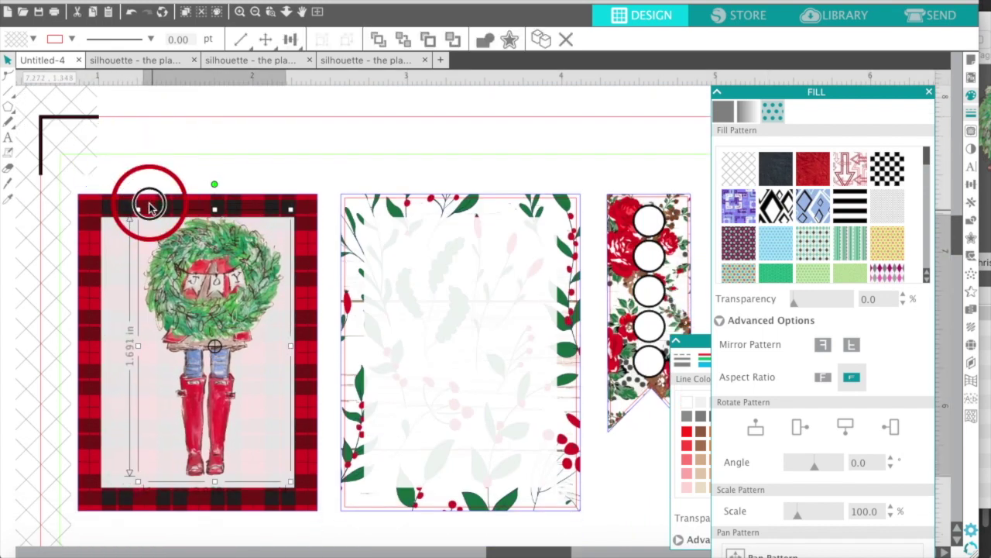
pyautogui.moveTo(197, 258); pyautogui.dragTo(175, 270)
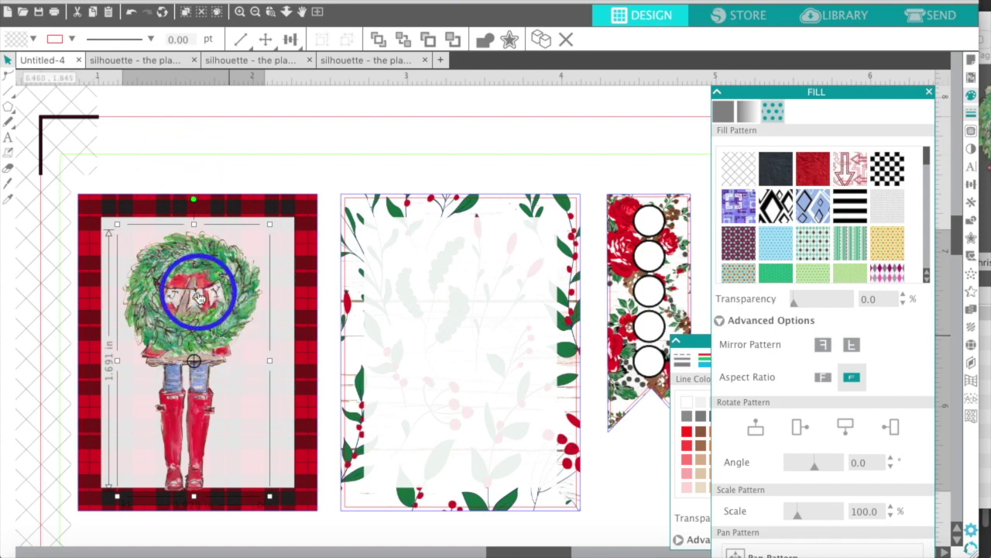
pyautogui.moveTo(195, 284); pyautogui.dragTo(196, 283)
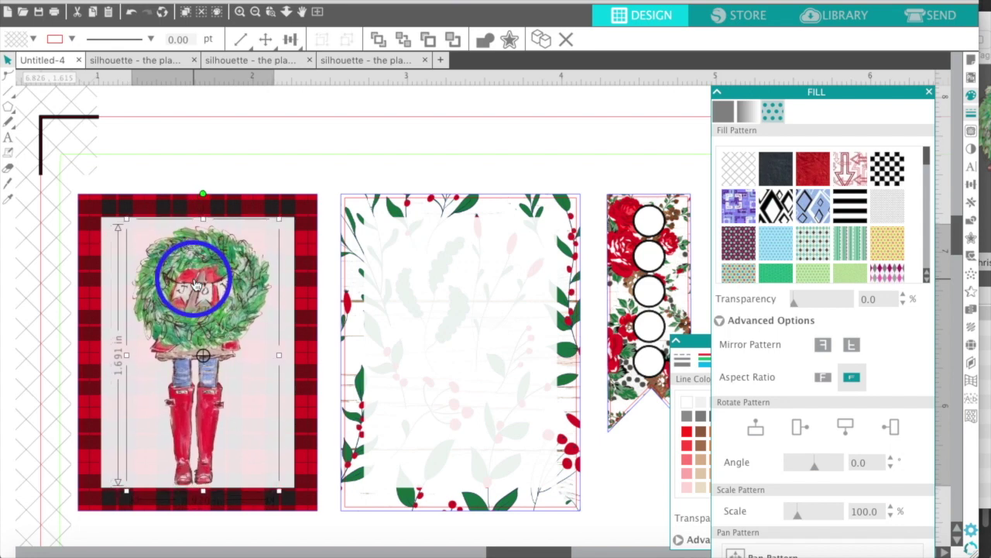
pyautogui.click(258, 126)
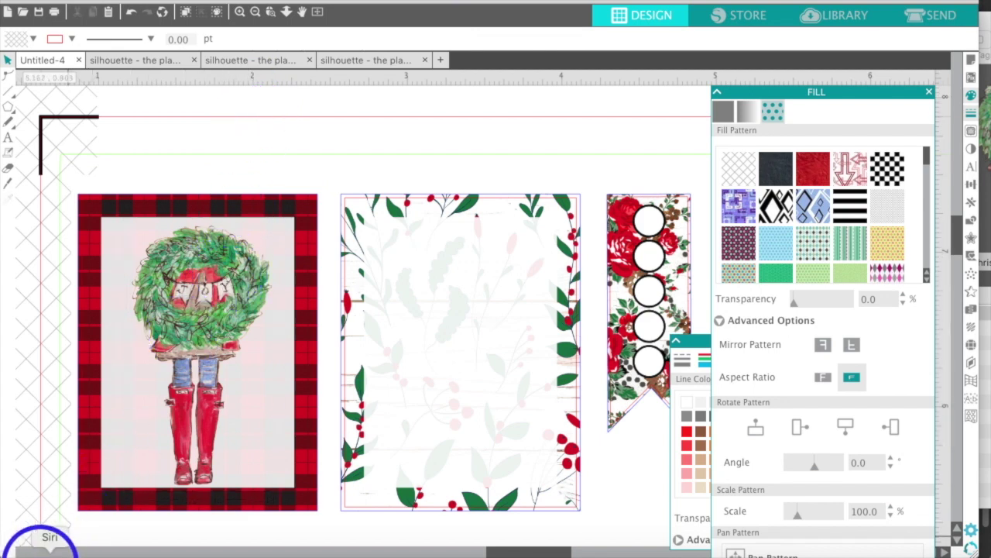
# Switch to Finder and browse the Icons folder previews through the joy wreath, boots and bow images
pyautogui.click(30, 549)
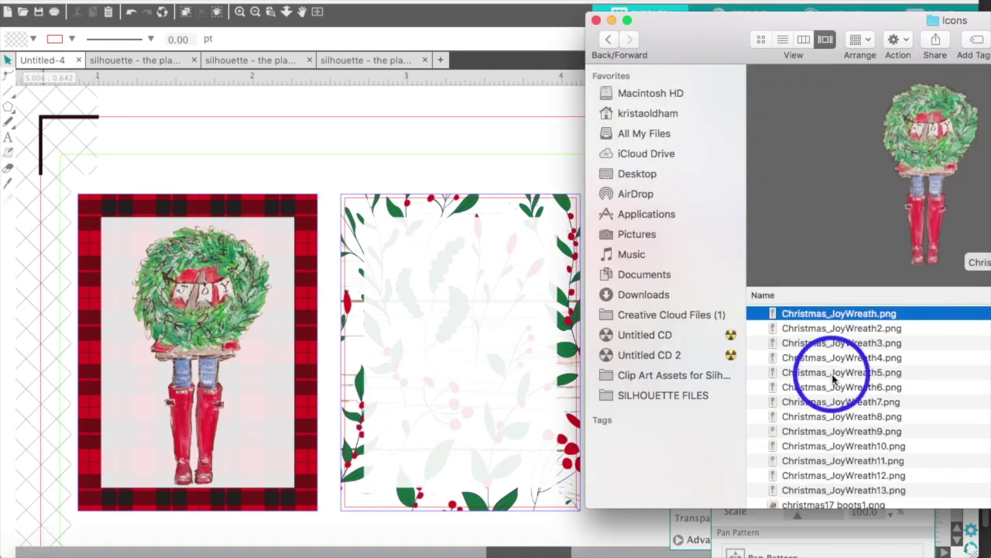
pyautogui.press('Down')
pyautogui.press('Down')
pyautogui.press('Down')
pyautogui.press('Down')
pyautogui.press('Down')
pyautogui.press('Down')
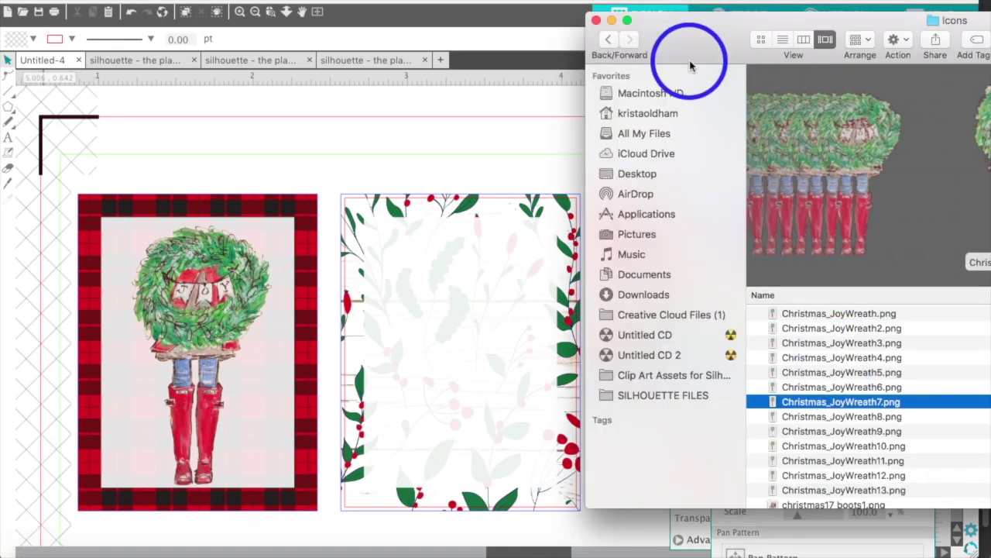
pyautogui.moveTo(689, 65); pyautogui.dragTo(618, 47)
pyautogui.press('Down')
pyautogui.press('Down')
pyautogui.press('Down')
pyautogui.press('Down')
pyautogui.press('Down')
pyautogui.press('Down')
pyautogui.press('Down')
pyautogui.press('Down')
pyautogui.press('Down')
pyautogui.press('Down')
pyautogui.press('Down')
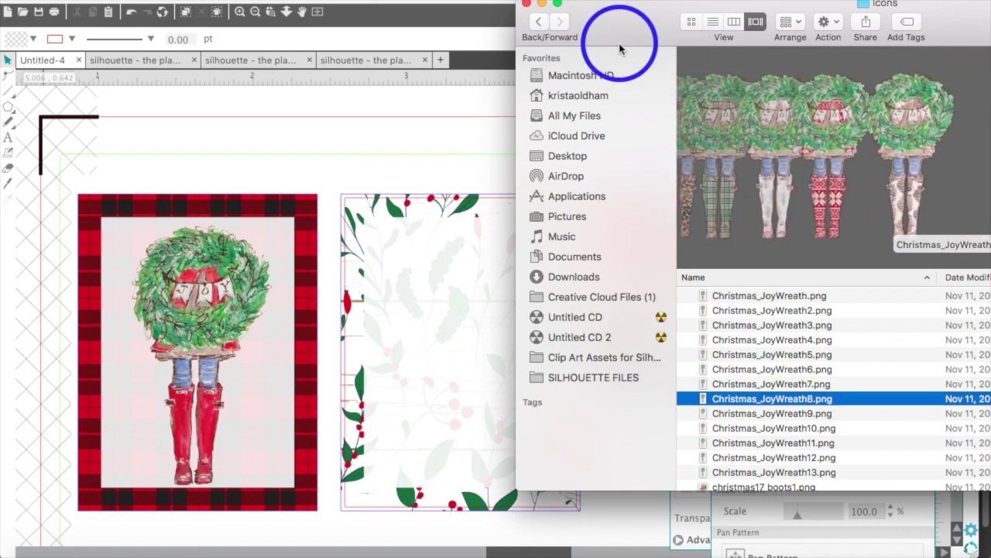
pyautogui.press('Down')
pyautogui.press('Down')
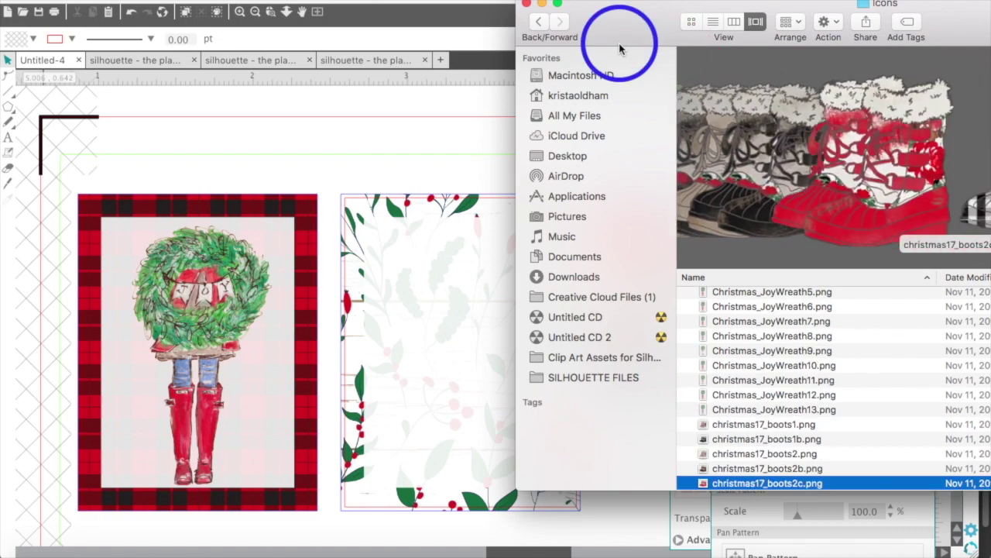
pyautogui.press('Down')
pyautogui.press('Down')
pyautogui.press('Down')
pyautogui.press('Down')
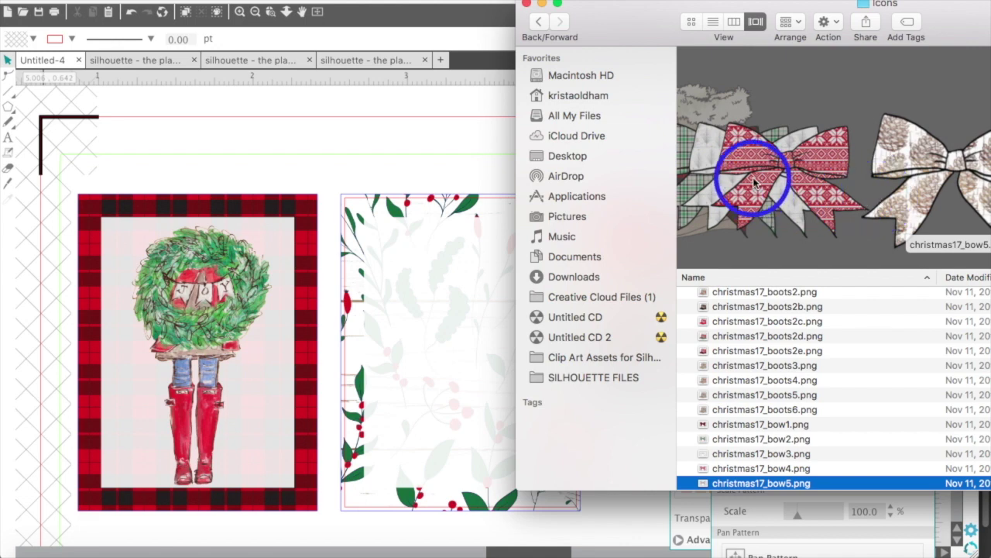
pyautogui.click(755, 184)
pyautogui.click(699, 166)
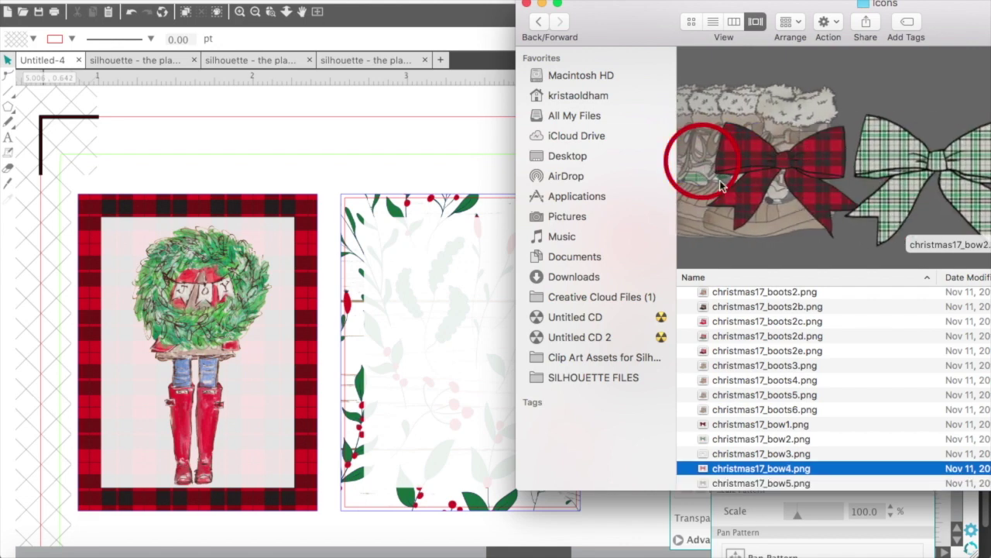
pyautogui.press('Up')
pyautogui.press('Up')
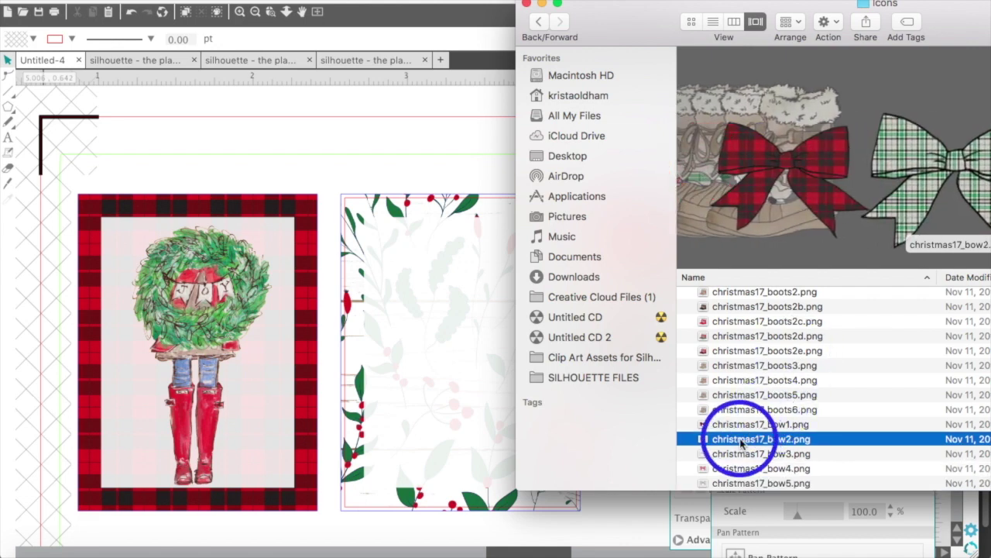
# Import christmas17_bow2.png from Finder onto the page and rotate the bow 90° clockwise so it stands upright
pyautogui.moveTo(732, 439); pyautogui.dragTo(491, 219)
pyautogui.moveTo(430, 141); pyautogui.dragTo(341, 178)
pyautogui.click(341, 179)
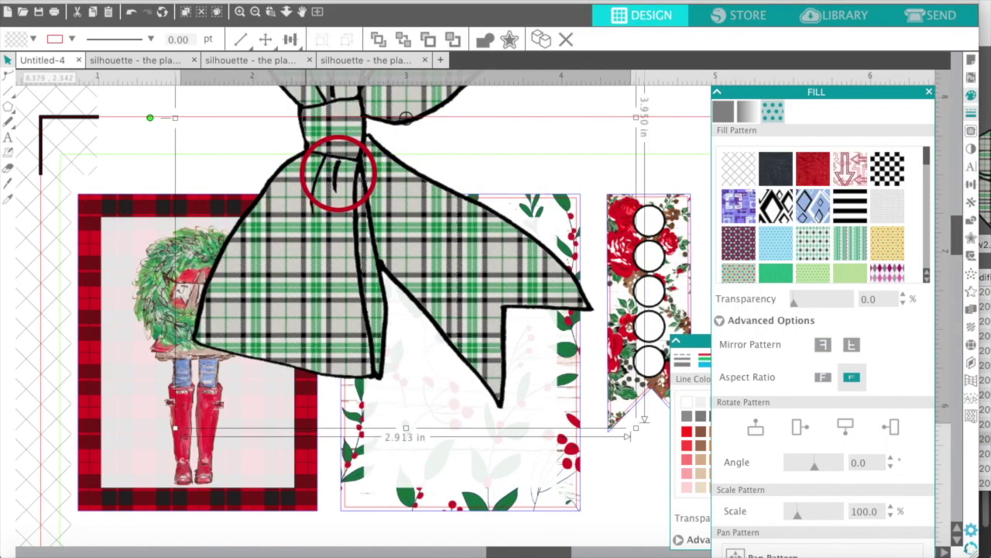
pyautogui.click(313, 2)
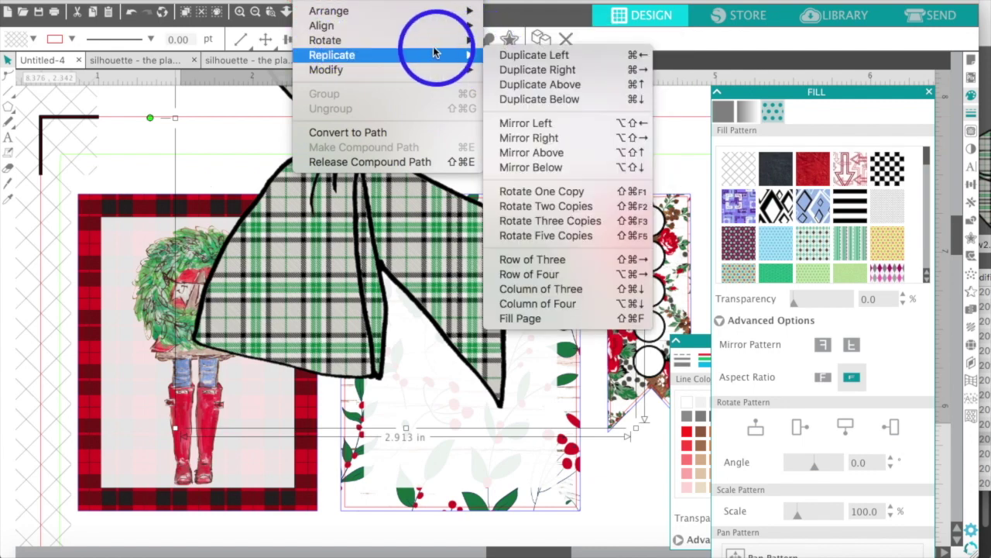
pyautogui.moveTo(460, 43)
pyautogui.click(515, 54)
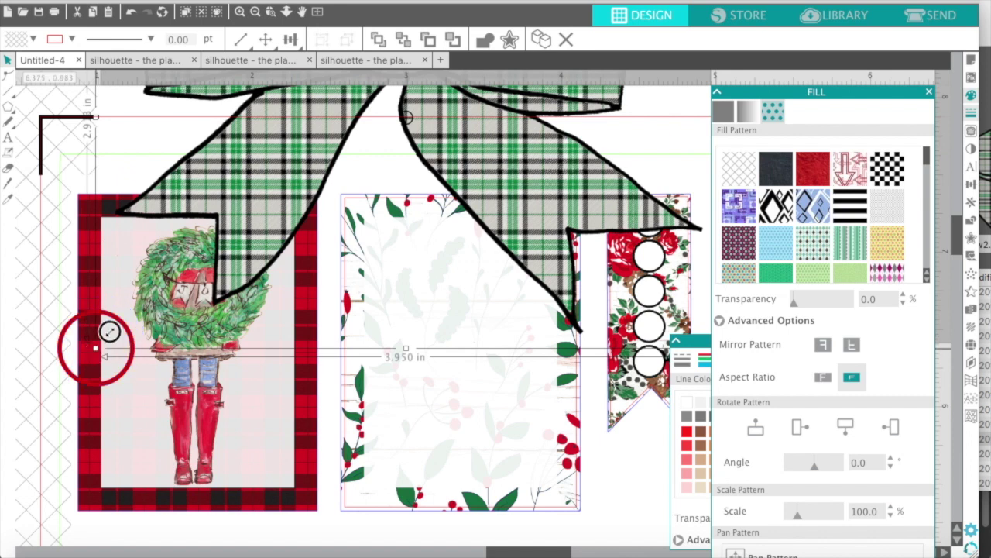
# Scale the green plaid bow down to about 0.44 in tall and place it just above the dark red label box
pyautogui.moveTo(109, 331); pyautogui.dragTo(397, 105)
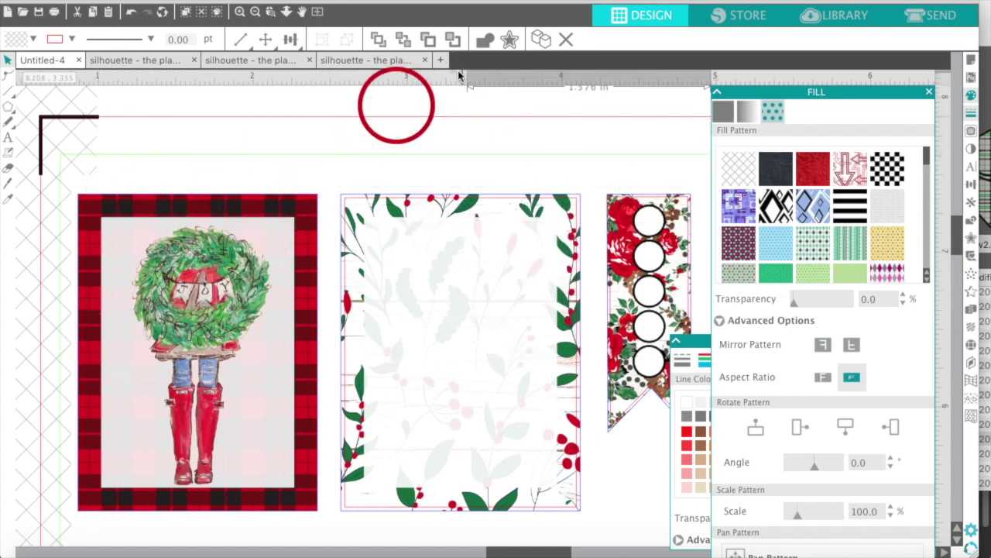
pyautogui.click(256, 13)
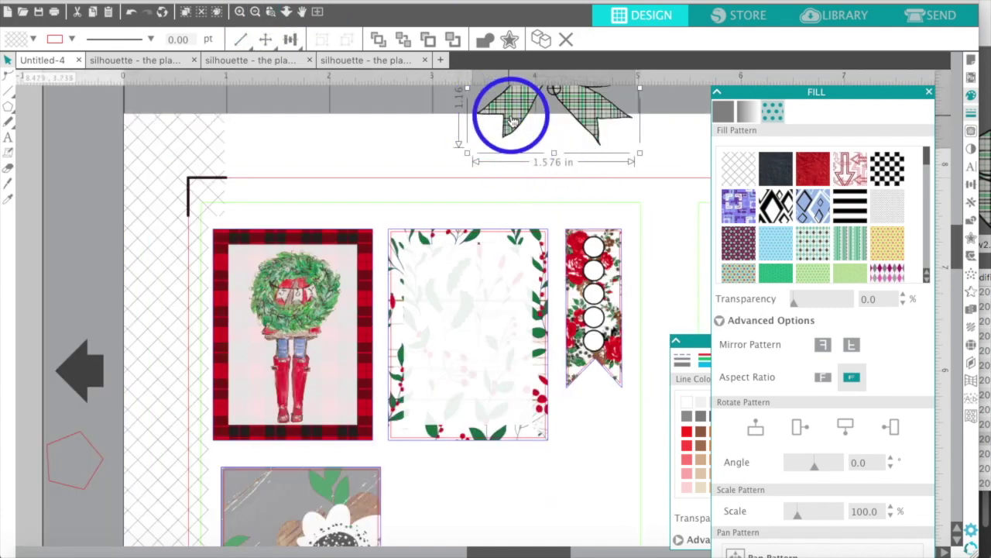
pyautogui.moveTo(512, 128); pyautogui.dragTo(461, 542)
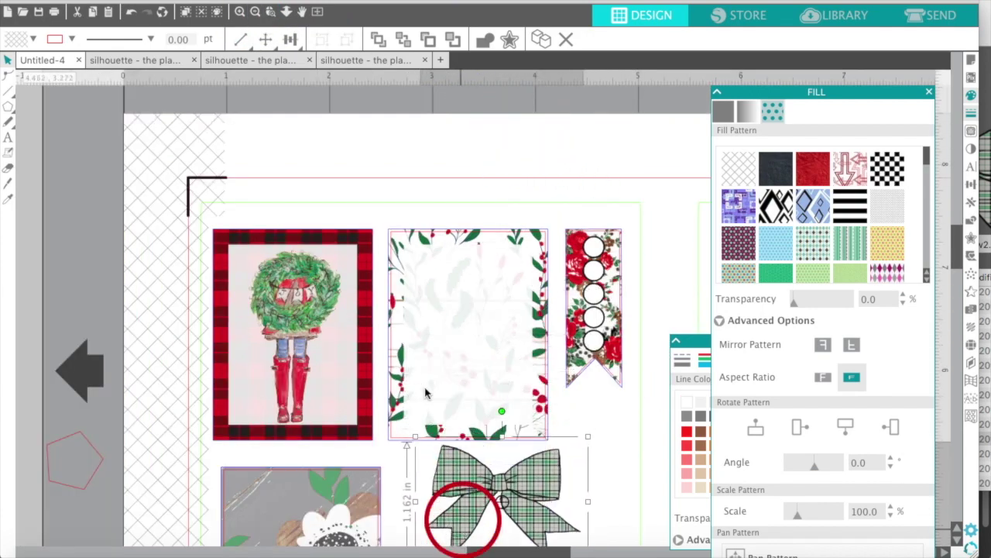
pyautogui.scroll(-5, 425, 287)
pyautogui.scroll(-2, 424, 286)
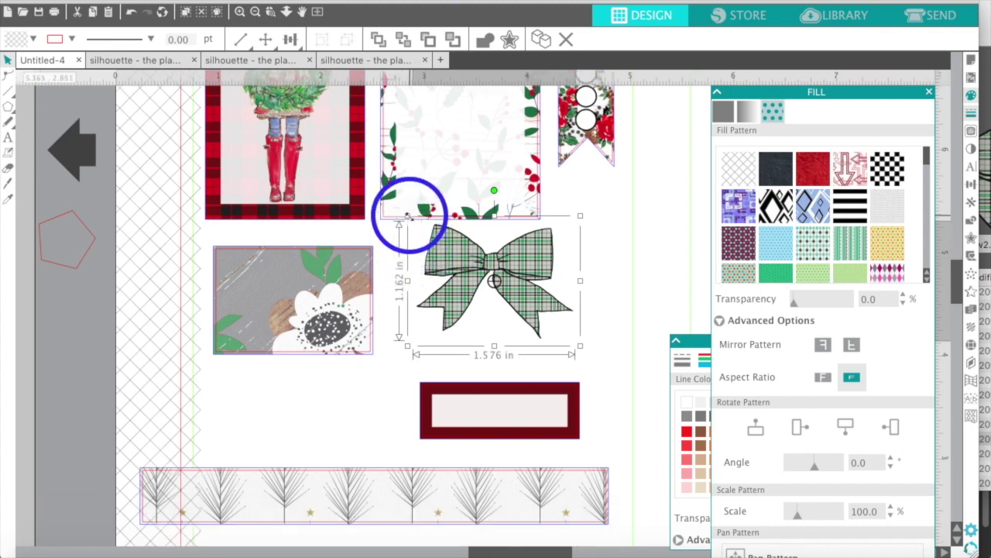
pyautogui.moveTo(415, 217); pyautogui.dragTo(449, 350)
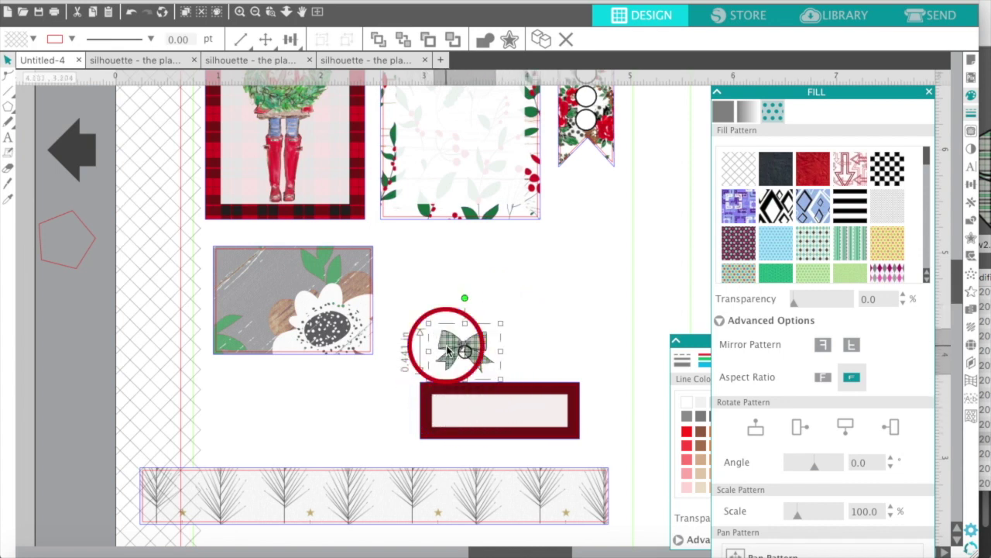
pyautogui.click(576, 316)
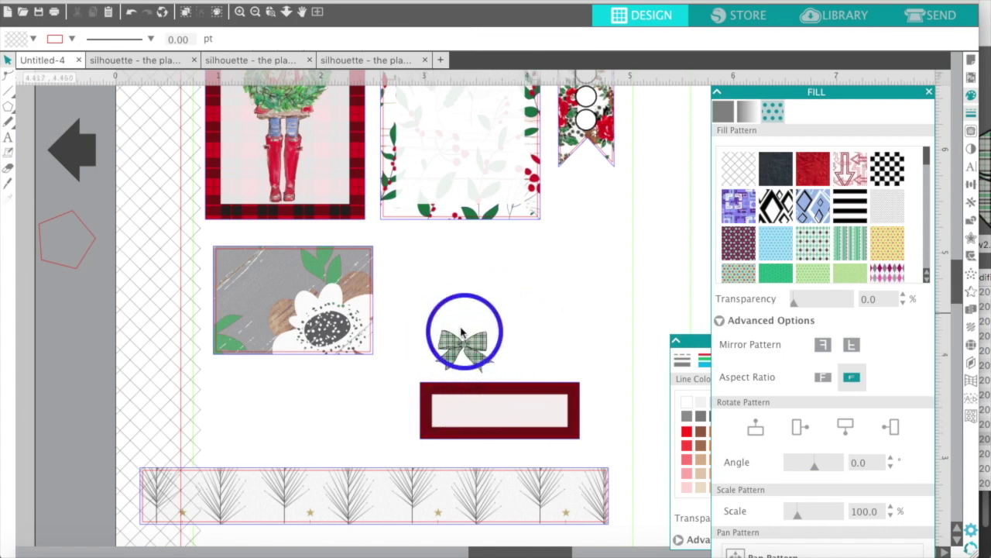
# Move the bow slightly higher above the dark red label box and bring it to the front
pyautogui.rightClick(459, 351)
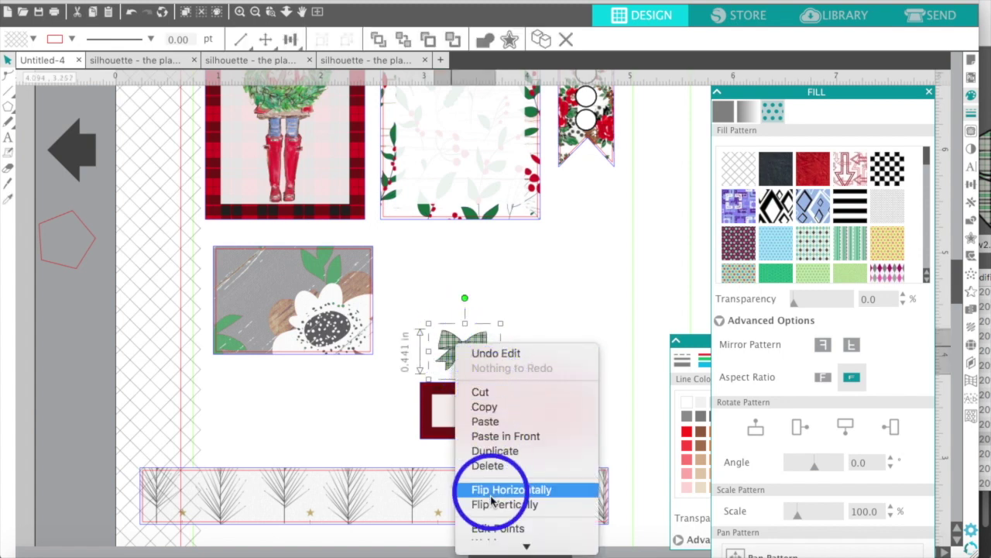
pyautogui.click(511, 501)
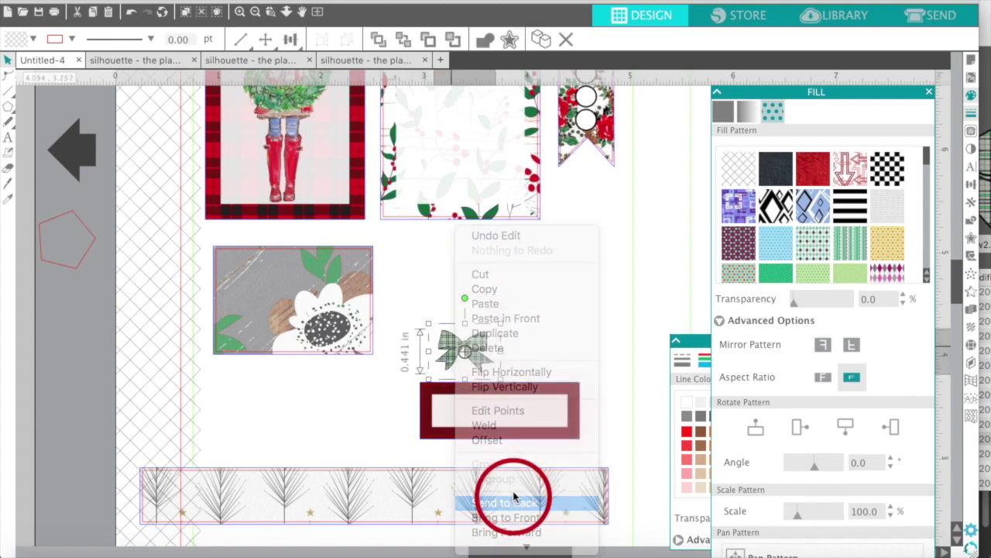
pyautogui.click(553, 321)
pyautogui.moveTo(540, 354); pyautogui.dragTo(467, 327)
pyautogui.rightClick(467, 330)
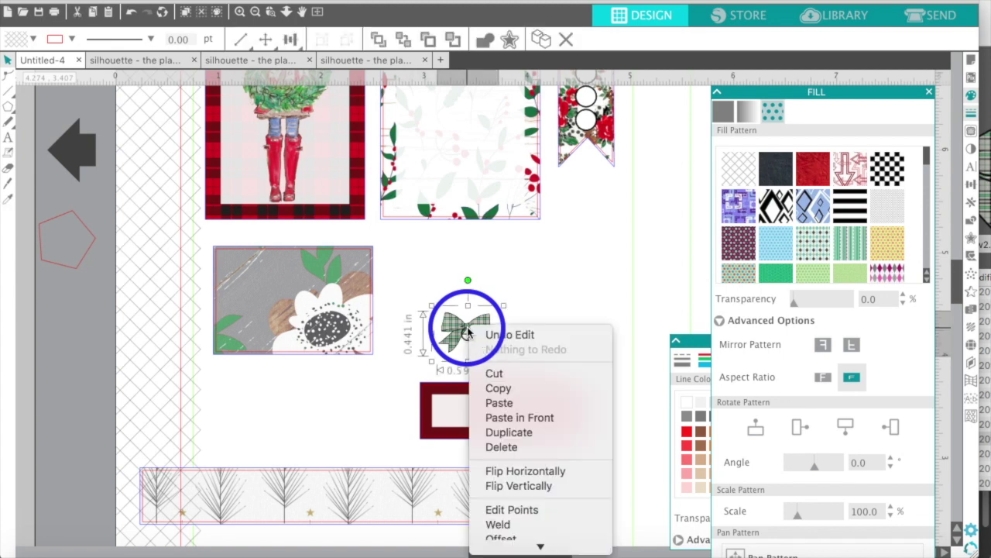
pyautogui.click(517, 485)
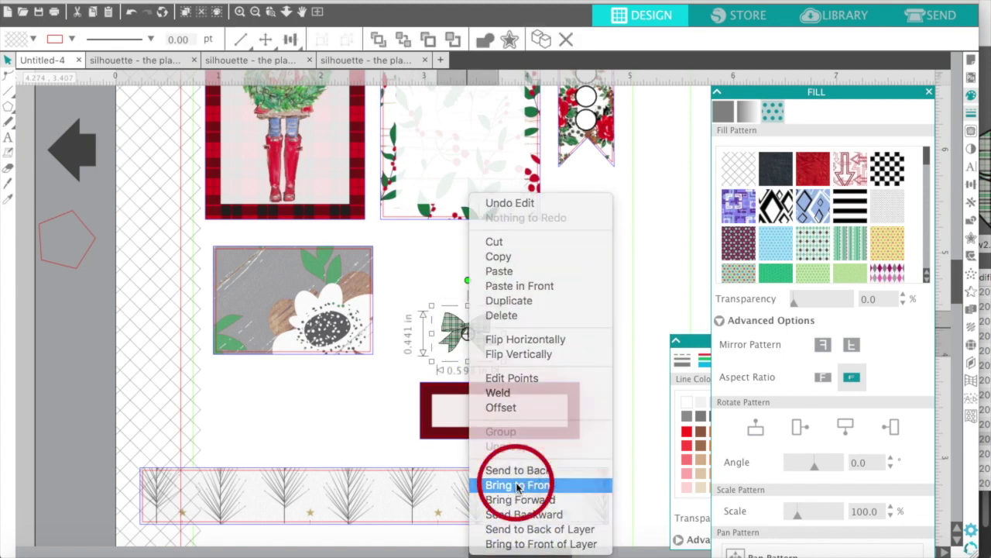
pyautogui.click(514, 332)
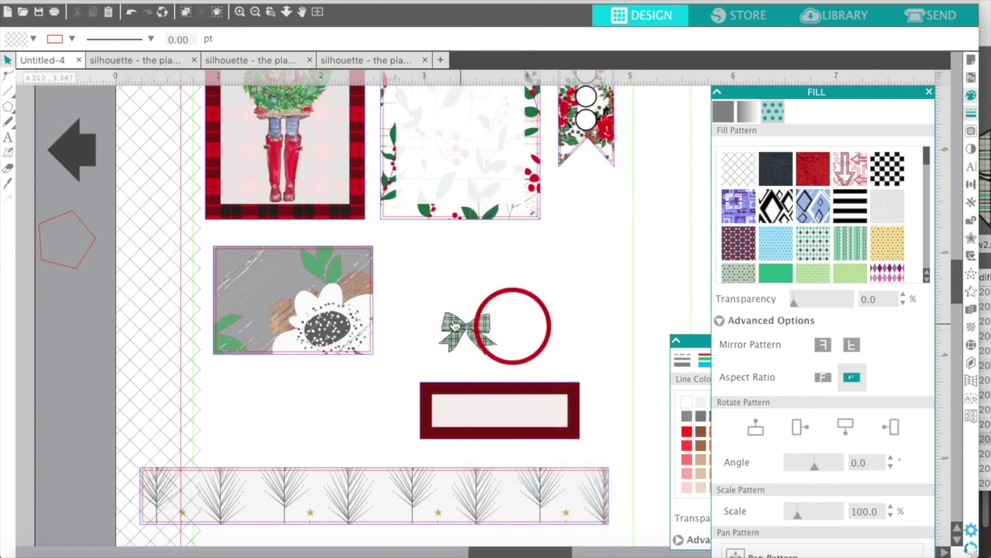
# Place the bow over the upper-left corner of the dark red label box and tilt it counterclockwise
pyautogui.moveTo(455, 326); pyautogui.dragTo(417, 389)
pyautogui.click(421, 393)
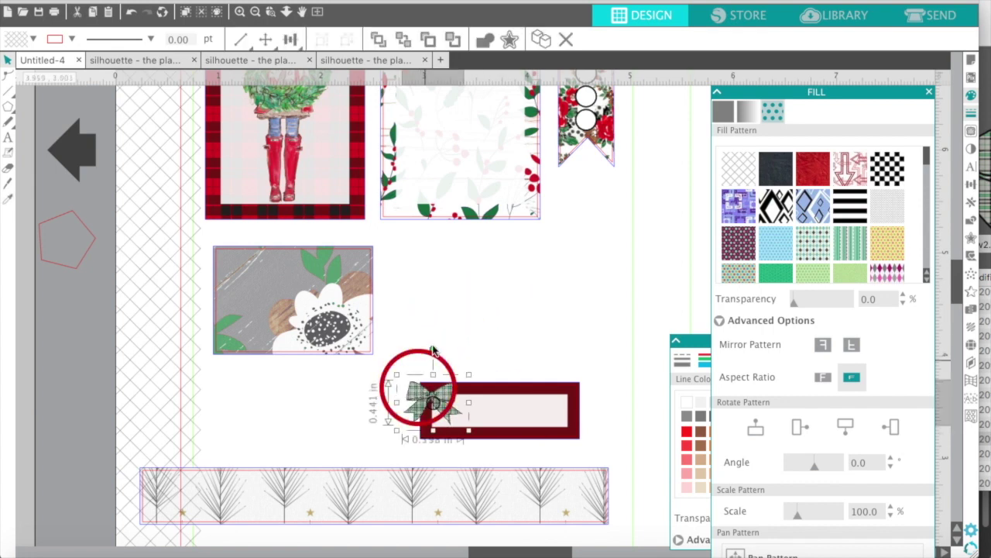
pyautogui.moveTo(431, 349); pyautogui.dragTo(407, 354)
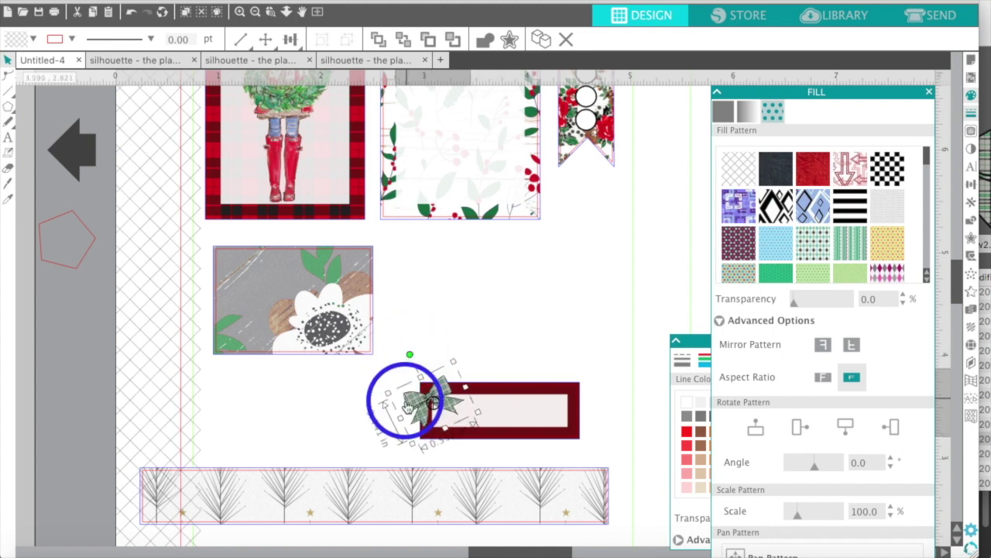
pyautogui.moveTo(413, 403); pyautogui.dragTo(417, 400)
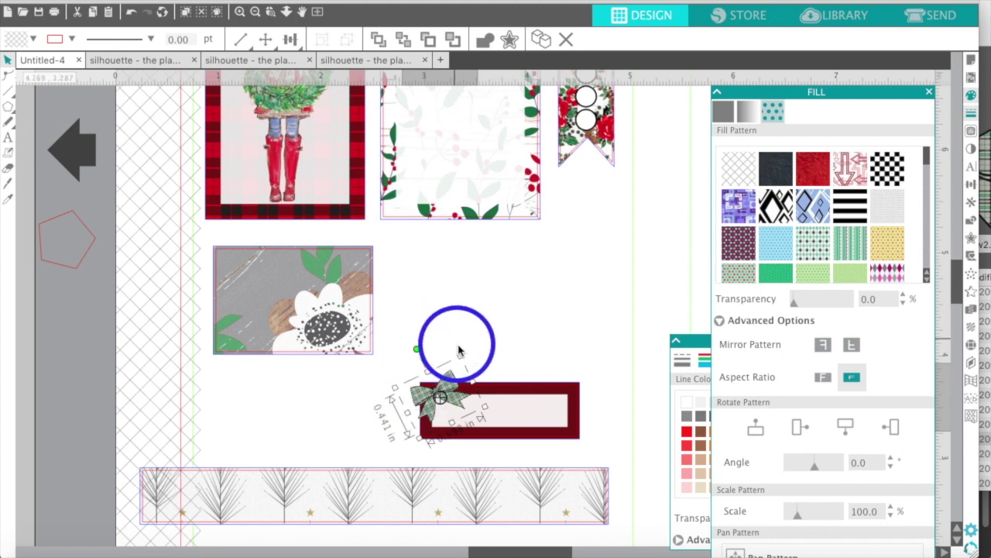
# Scale the tilted bow down to about 0.41 × 0.30 in so it fits within the dark red label's corner
pyautogui.moveTo(459, 355); pyautogui.dragTo(451, 395)
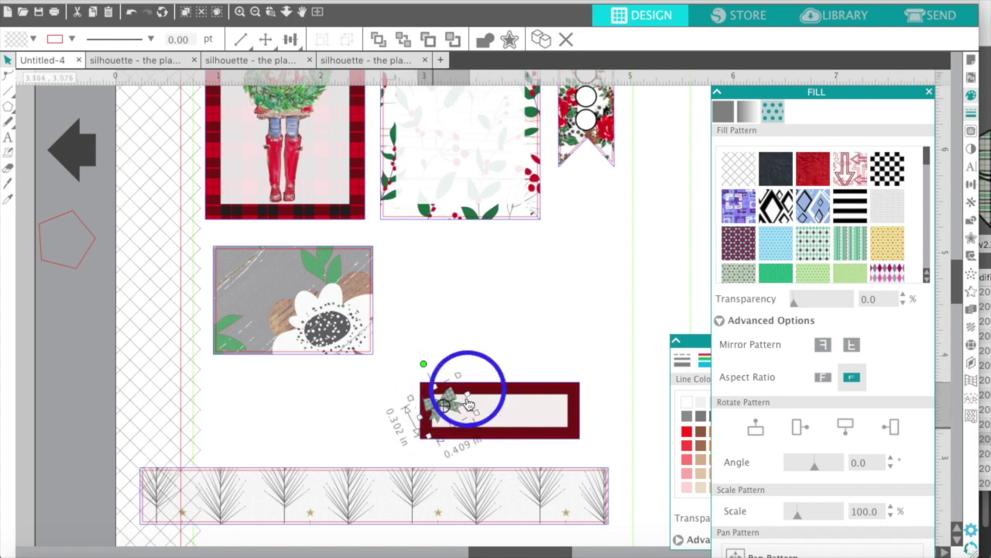
pyautogui.click(474, 316)
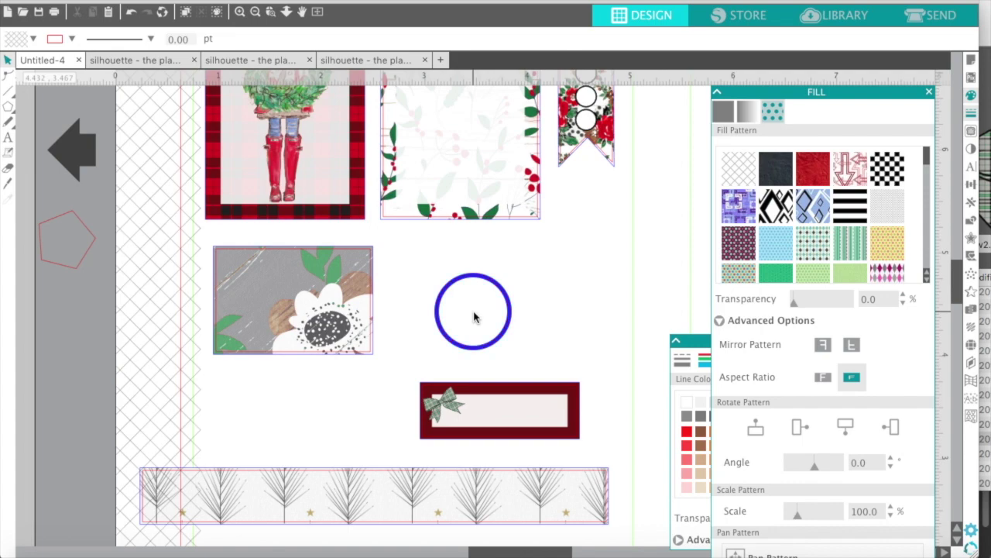
pyautogui.scroll(3, 474, 316)
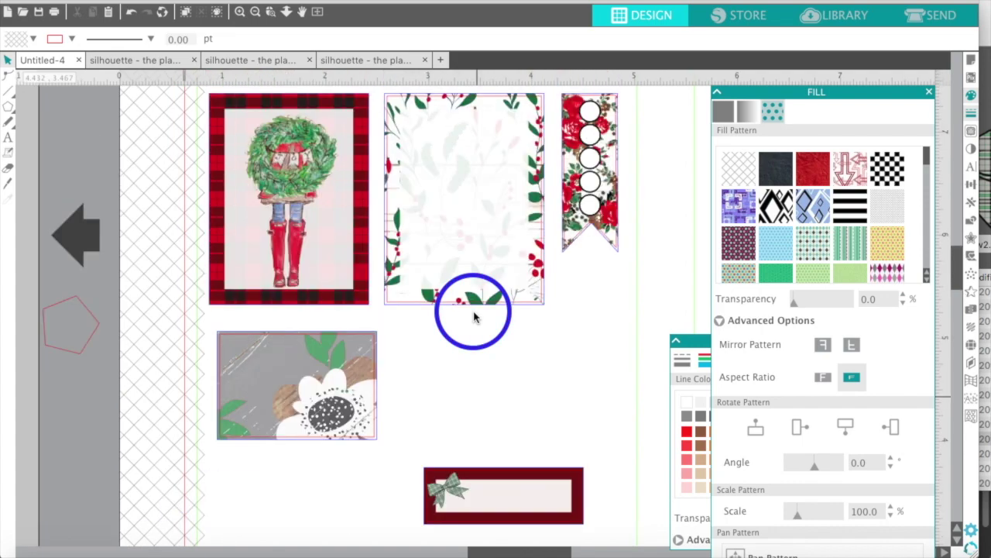
# In the finished planner kit document, copy the black and green "'tis the season" lettering and the "to do" text stored below the page
pyautogui.click(368, 59)
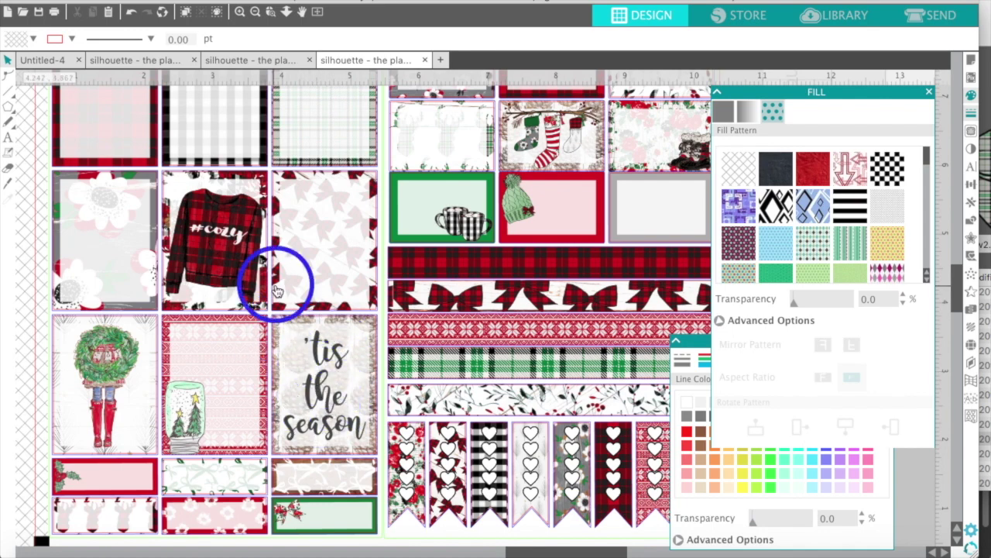
pyautogui.scroll(-3, 277, 291)
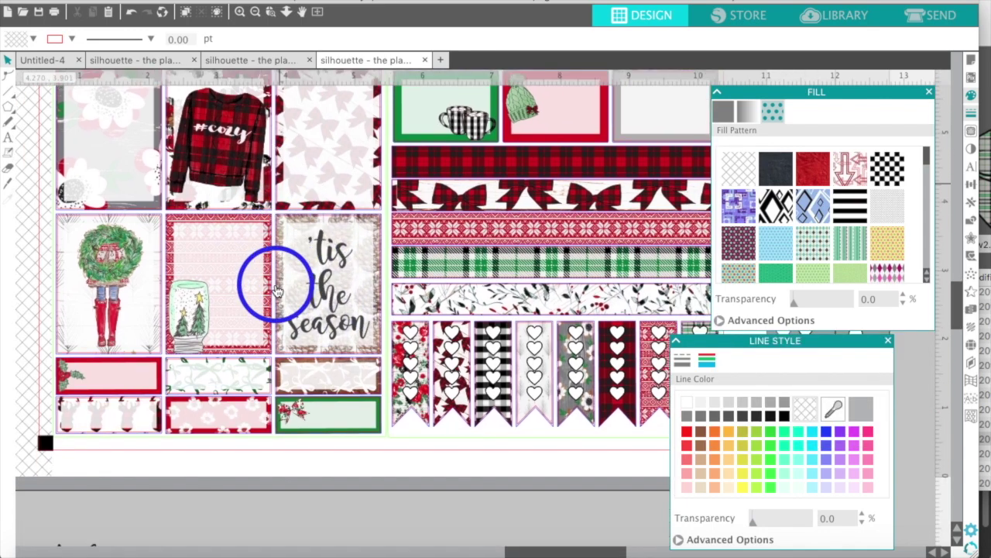
pyautogui.scroll(-5, 277, 291)
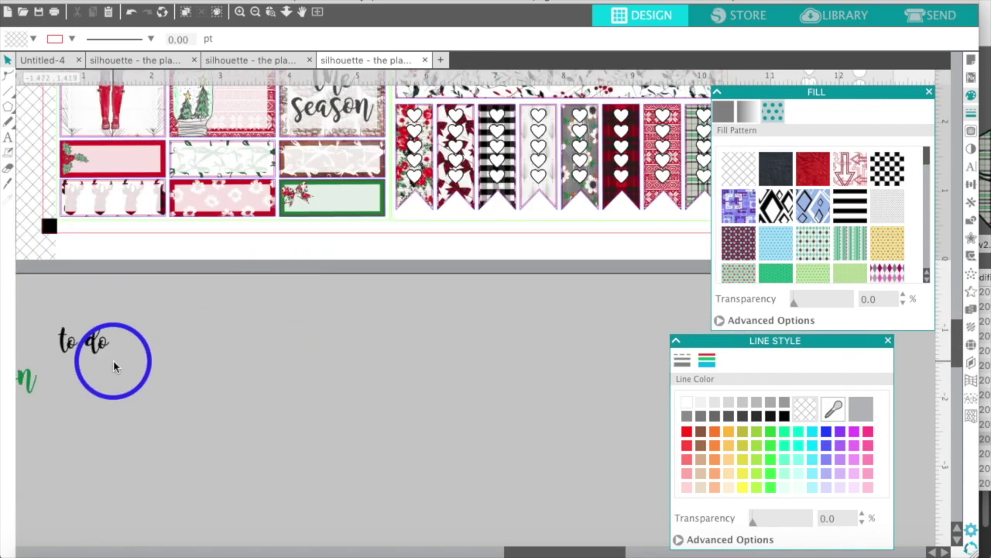
pyautogui.hscroll(-5, 113, 365)
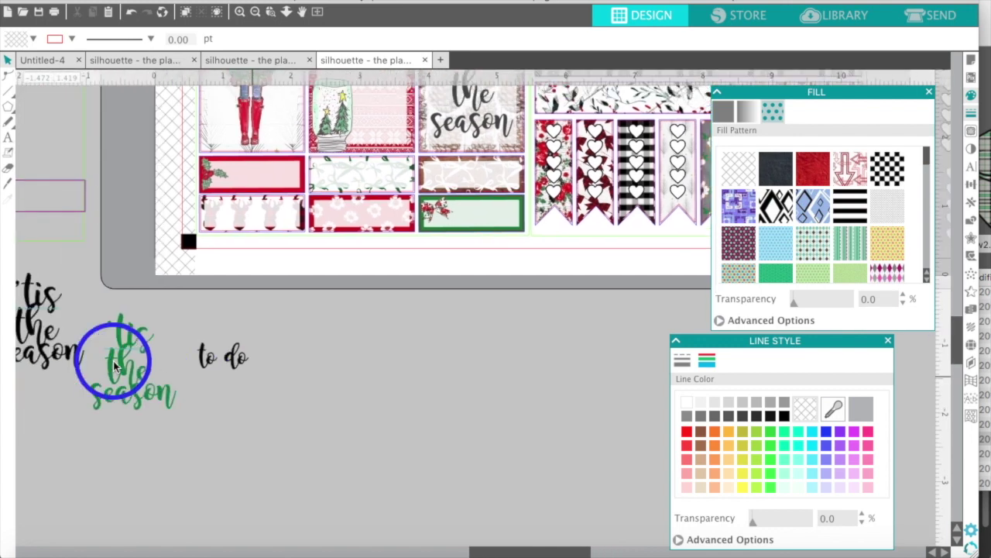
pyautogui.hscroll(-1, 113, 366)
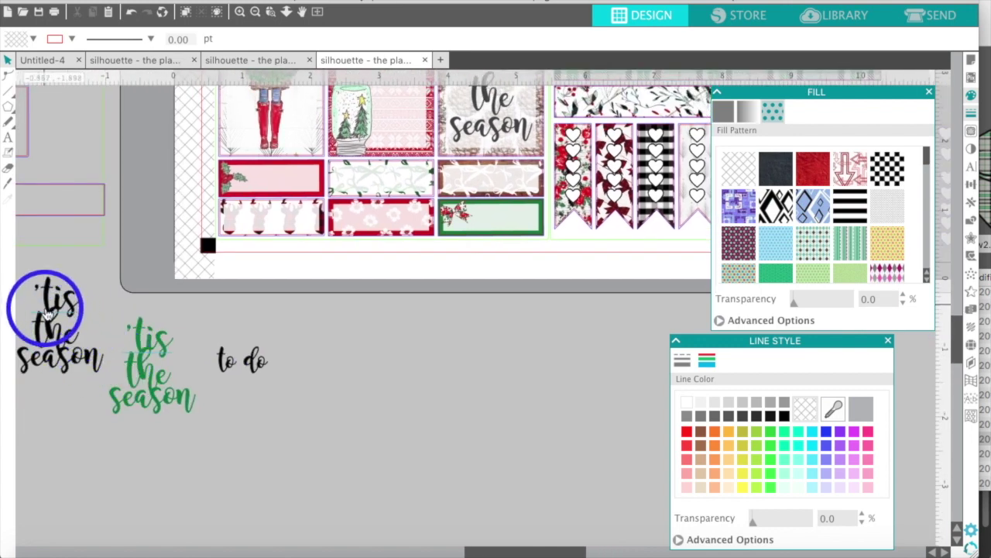
pyautogui.click(22, 271)
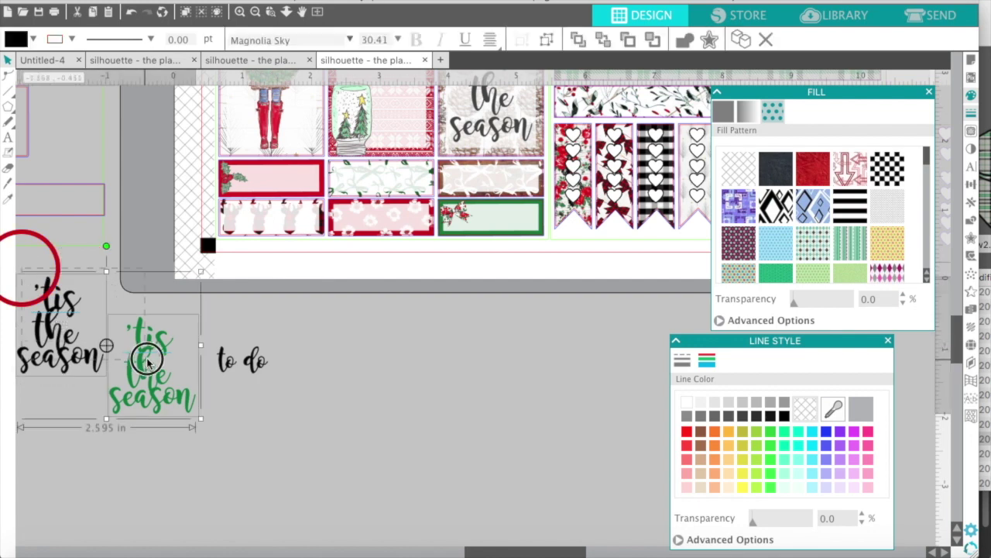
pyautogui.keyDown('shift'); pyautogui.click(147, 364); pyautogui.keyUp('shift')
pyautogui.keyDown('shift'); pyautogui.click(235, 388); pyautogui.keyUp('shift')
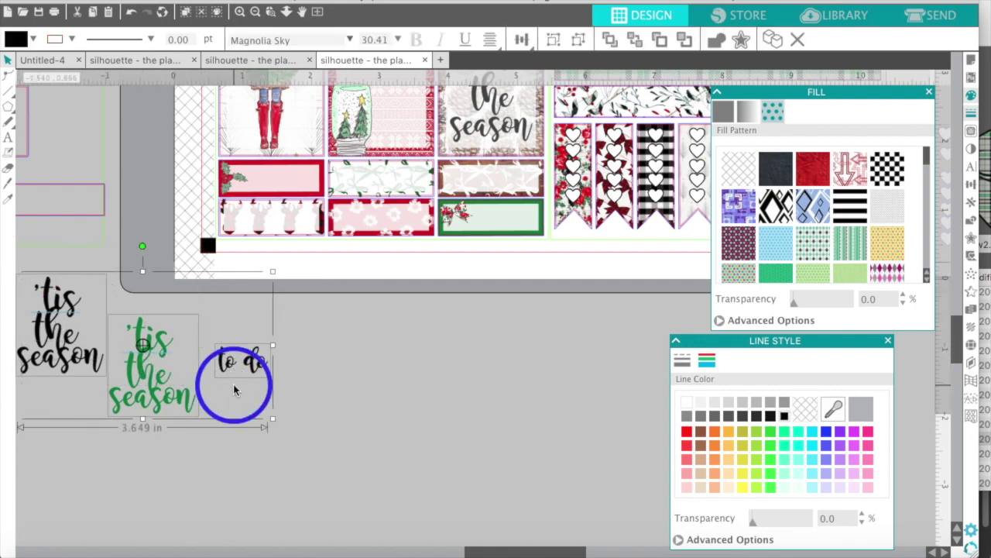
# Paste the three copied text pieces into the Untitled-4 document, below the sticker page, and deselect them
pyautogui.click(45, 63)
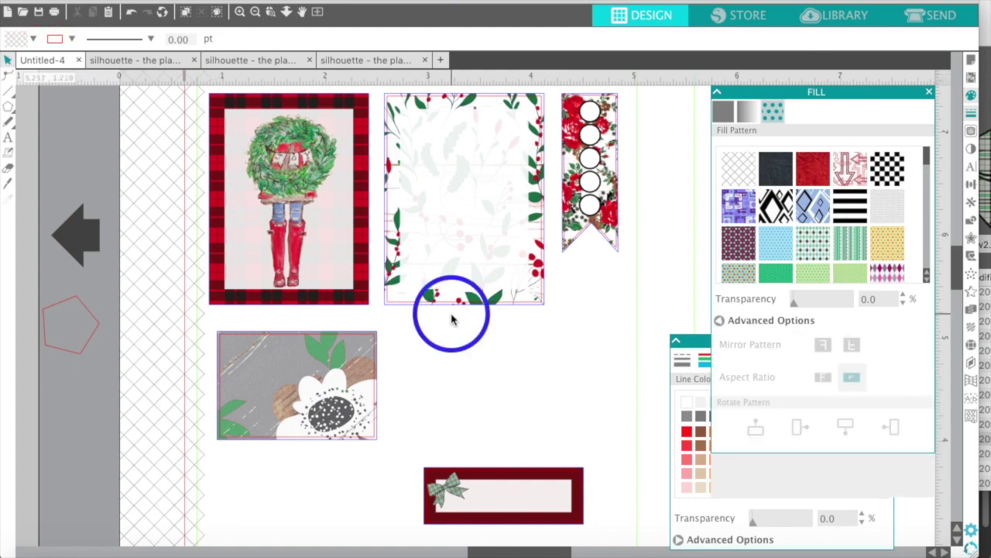
pyautogui.click(255, 11)
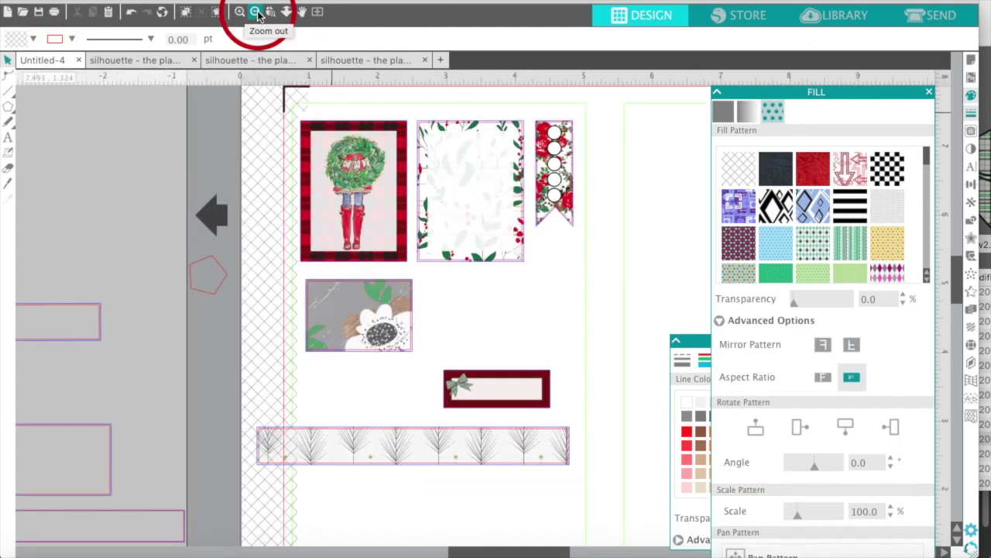
pyautogui.click(256, 11)
pyautogui.hscroll(3, 578, 181)
pyautogui.click(580, 183)
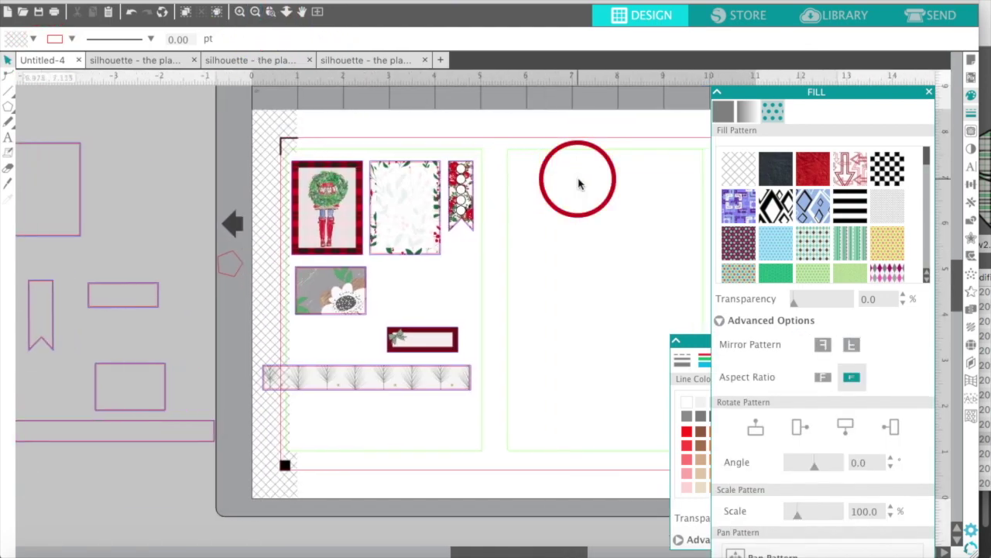
pyautogui.press('super+v')
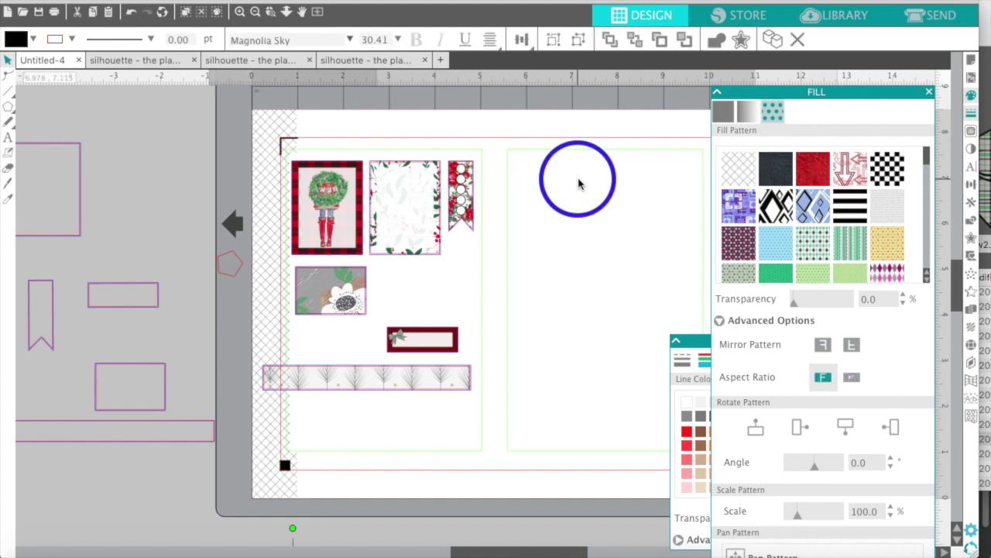
pyautogui.scroll(-3, 555, 223)
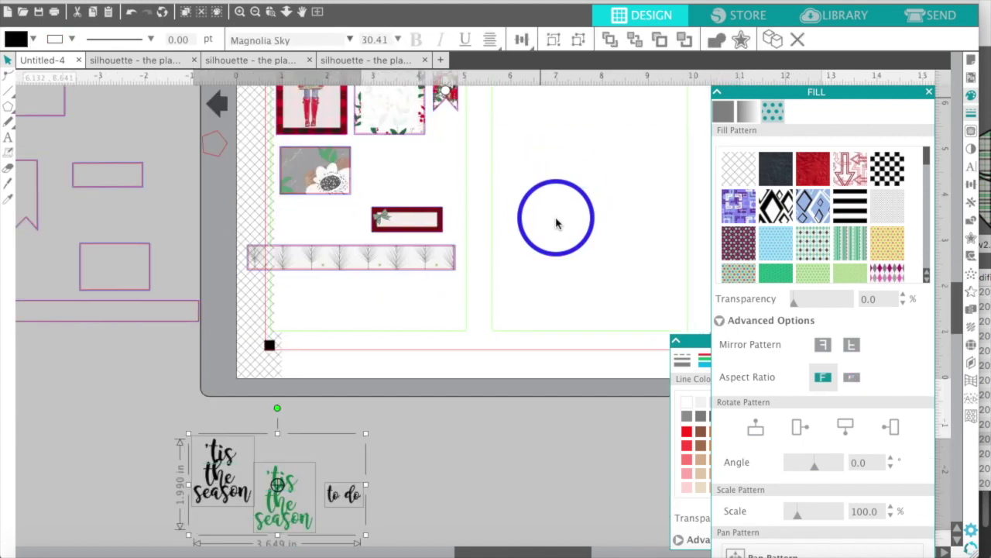
pyautogui.click(480, 439)
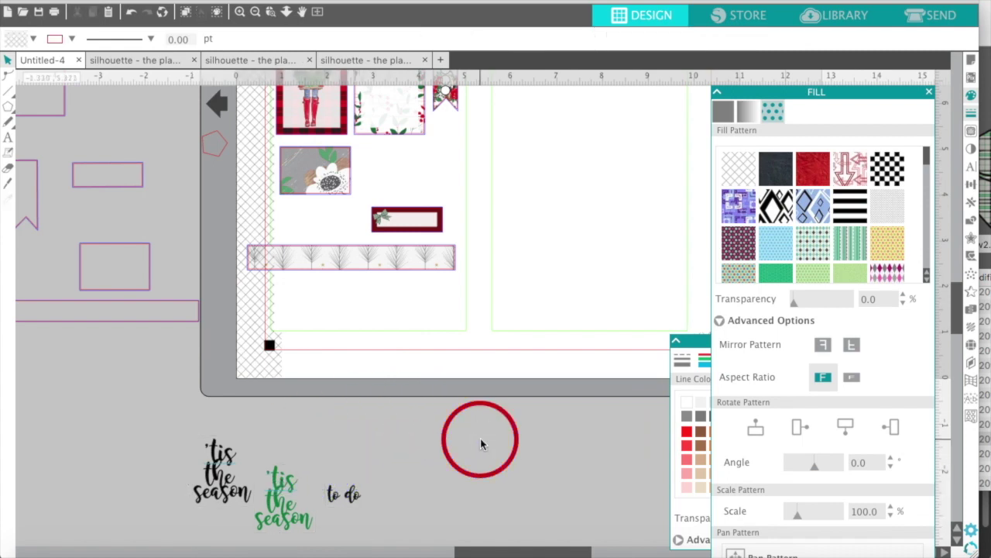
# Add a new text object reading "'tis the season" on three lines in the page's empty second sticker area
pyautogui.click(7, 141)
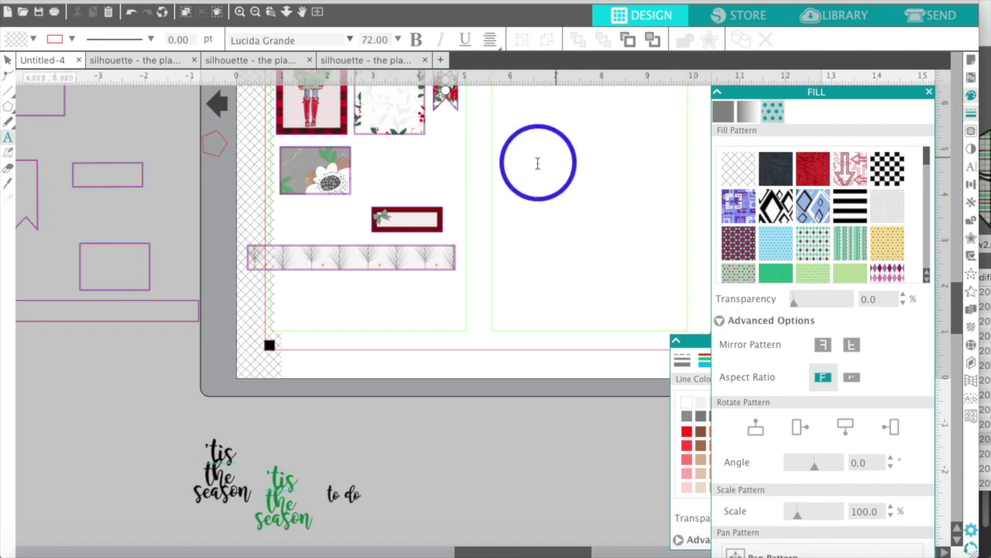
pyautogui.click(537, 164)
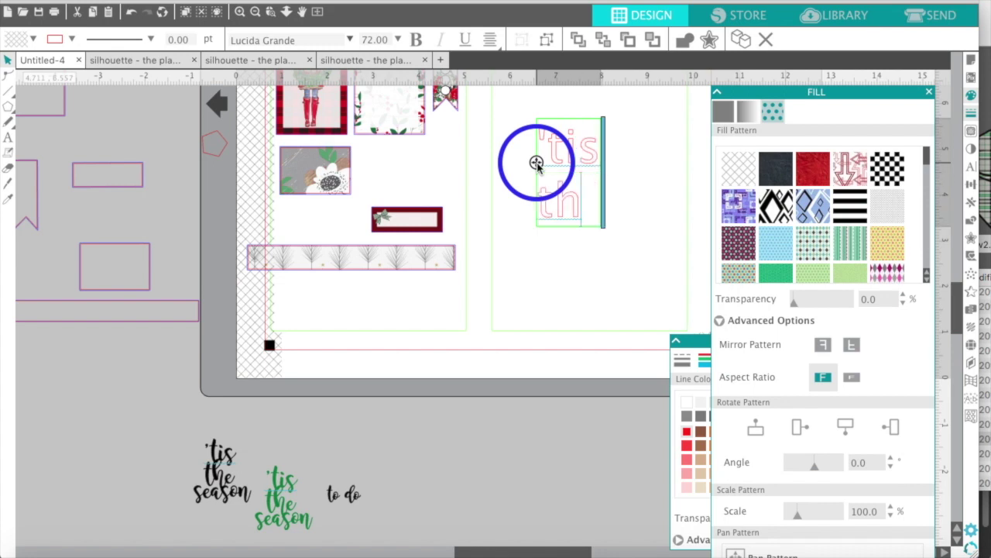
pyautogui.write('e ')
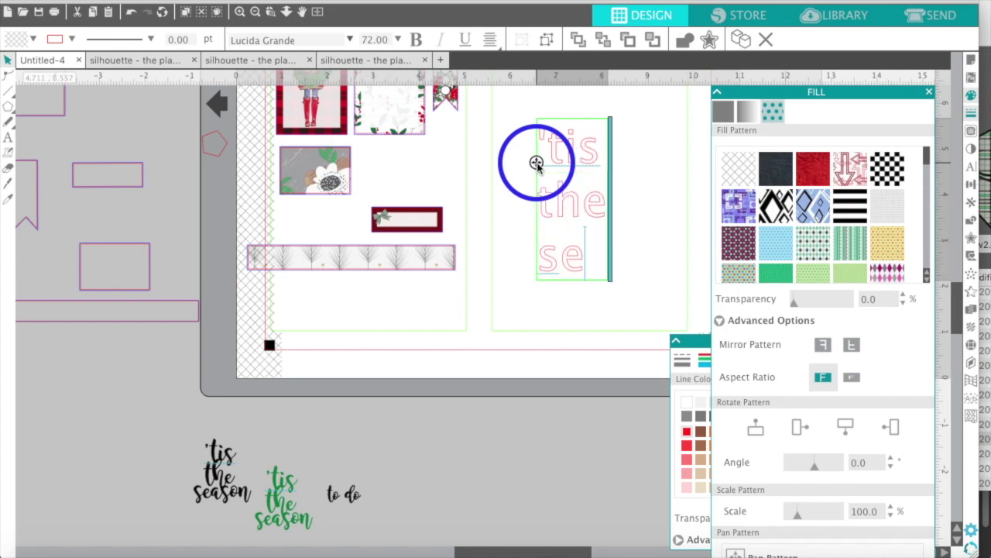
pyautogui.write('season')
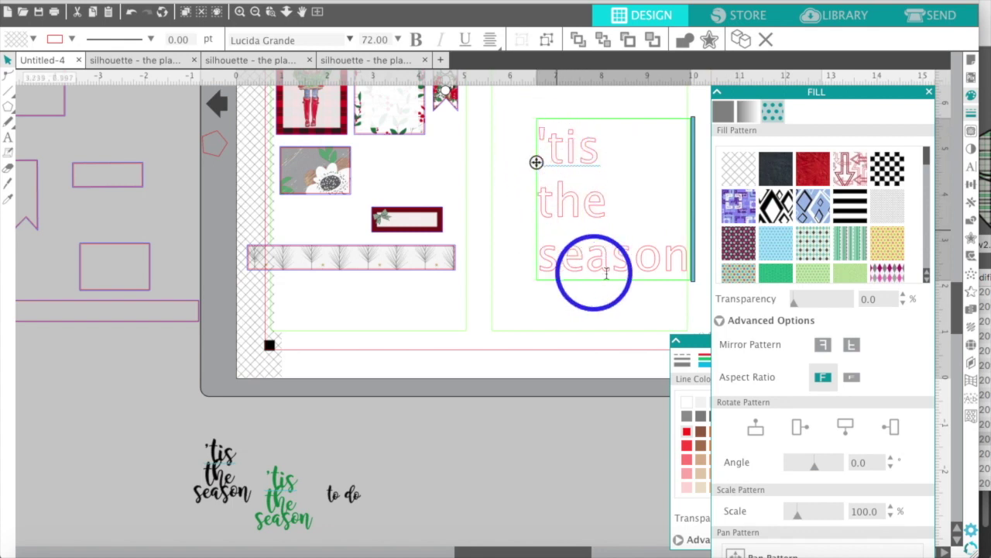
# Select the whole new "'tis the season" phrase and set its font to Magnolia Sky
pyautogui.click(540, 145)
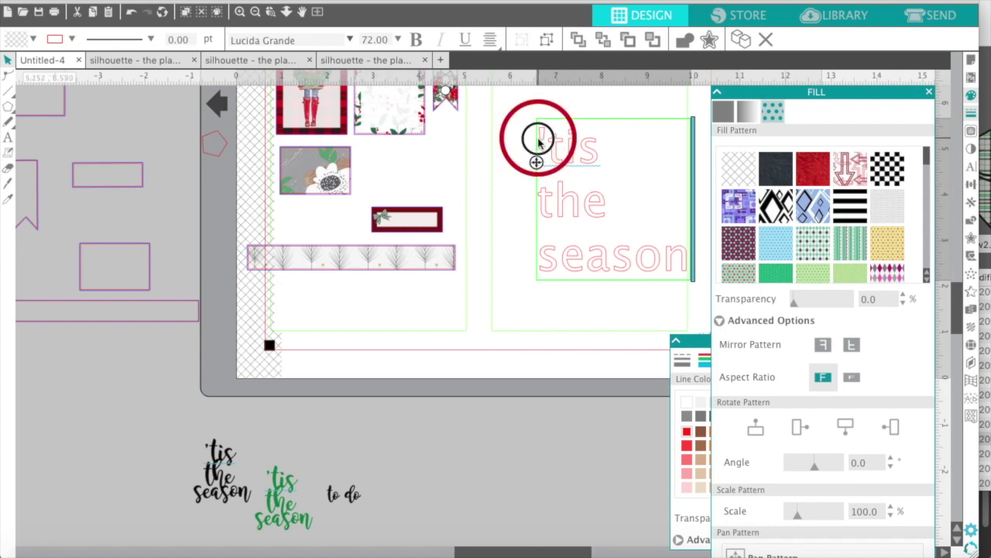
pyautogui.click(546, 135)
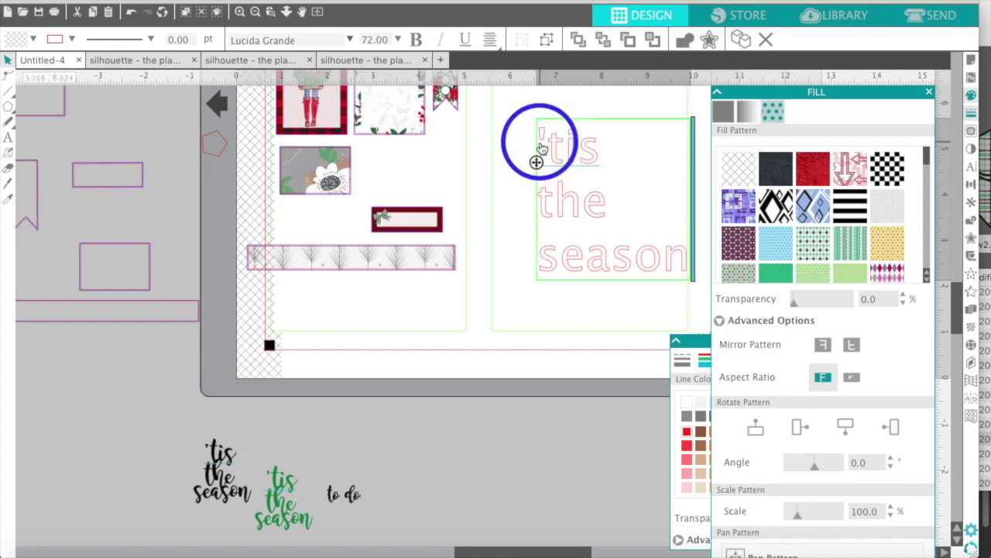
pyautogui.click(540, 141)
pyautogui.moveTo(566, 164); pyautogui.dragTo(671, 261)
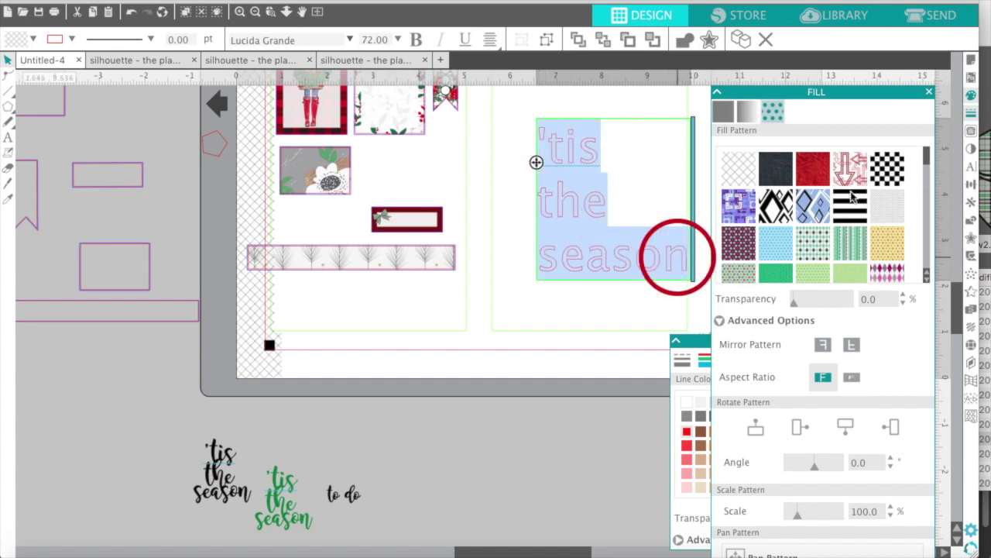
pyautogui.click(969, 170)
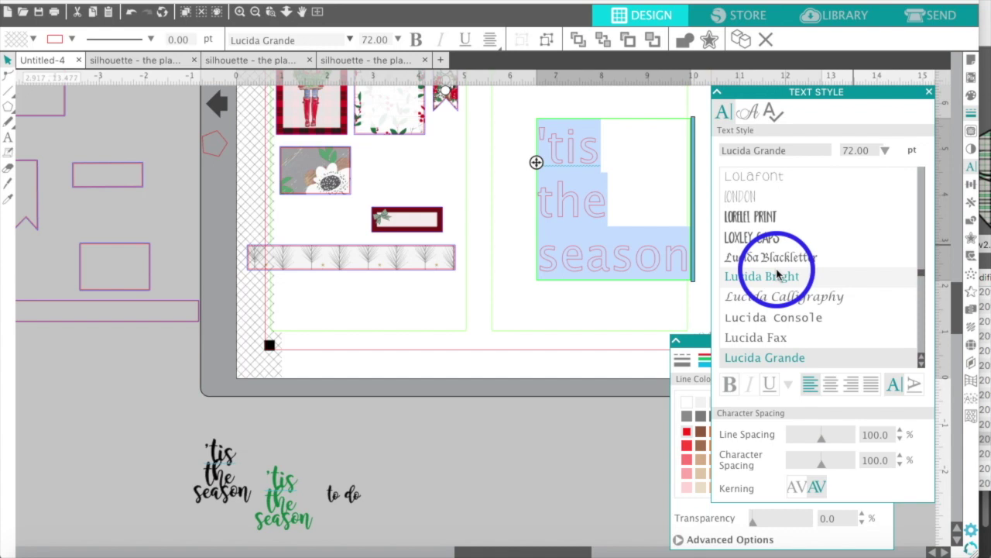
pyautogui.scroll(-1, 777, 273)
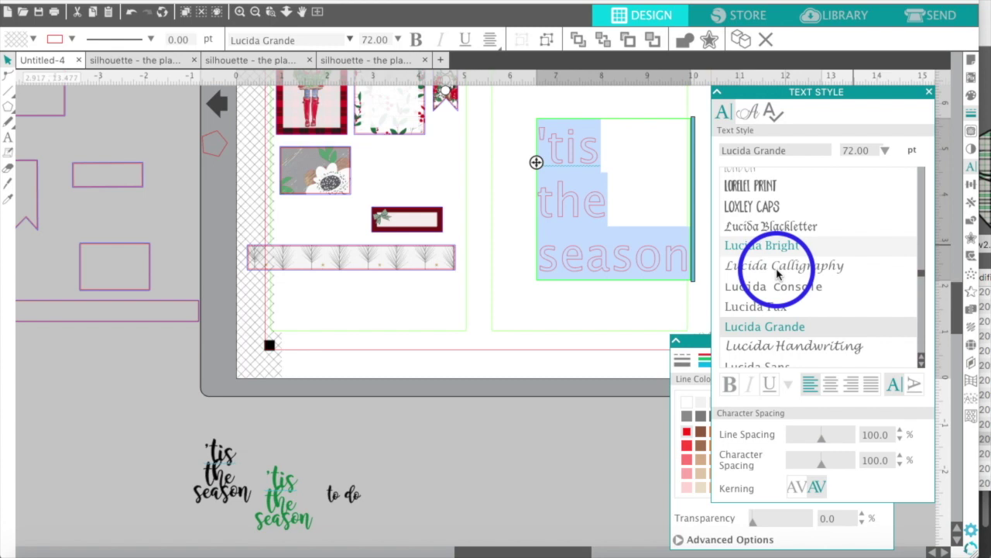
pyautogui.scroll(-15, 808, 283)
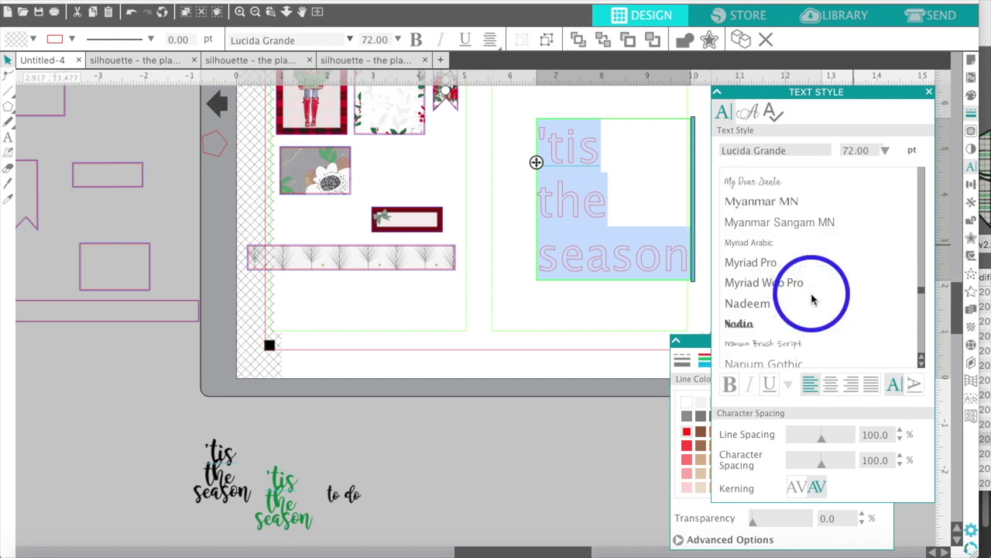
pyautogui.scroll(-5, 812, 298)
pyautogui.scroll(6, 812, 299)
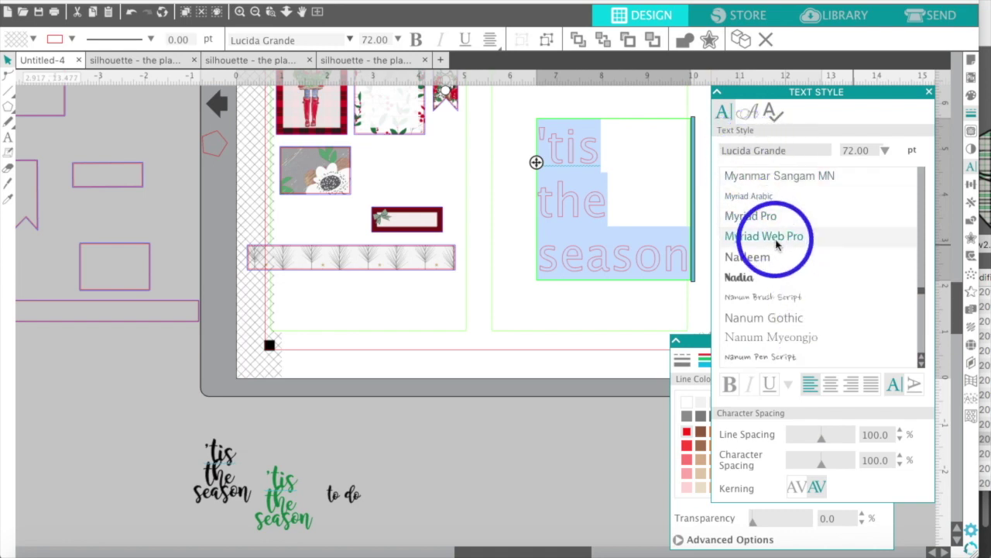
pyautogui.scroll(2, 777, 245)
pyautogui.scroll(10, 777, 245)
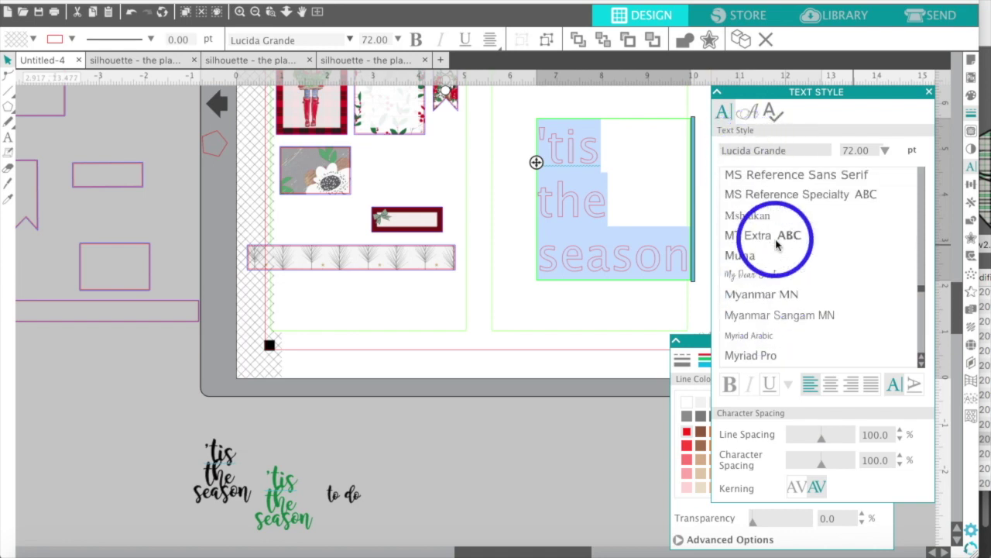
pyautogui.scroll(9, 777, 245)
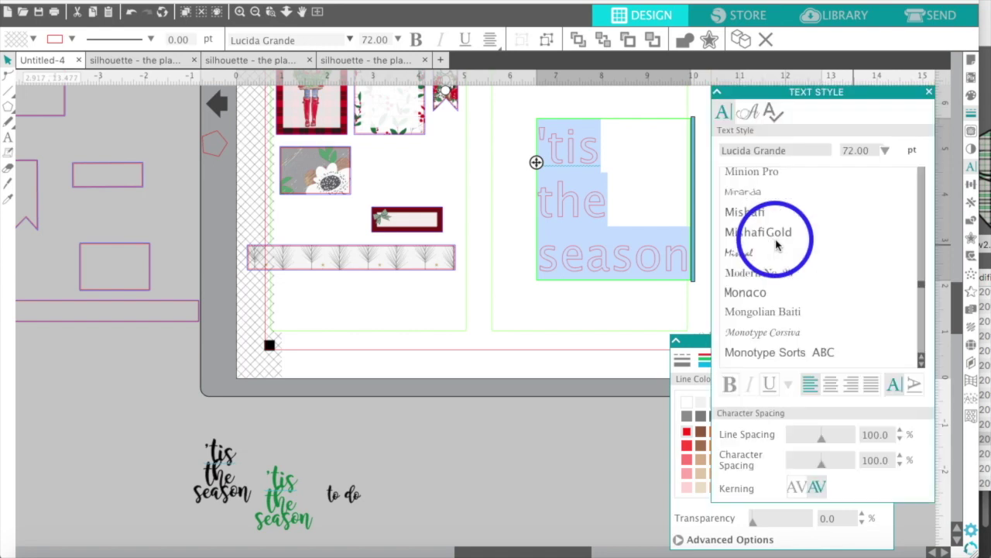
pyautogui.scroll(3, 777, 244)
pyautogui.scroll(-4, 777, 245)
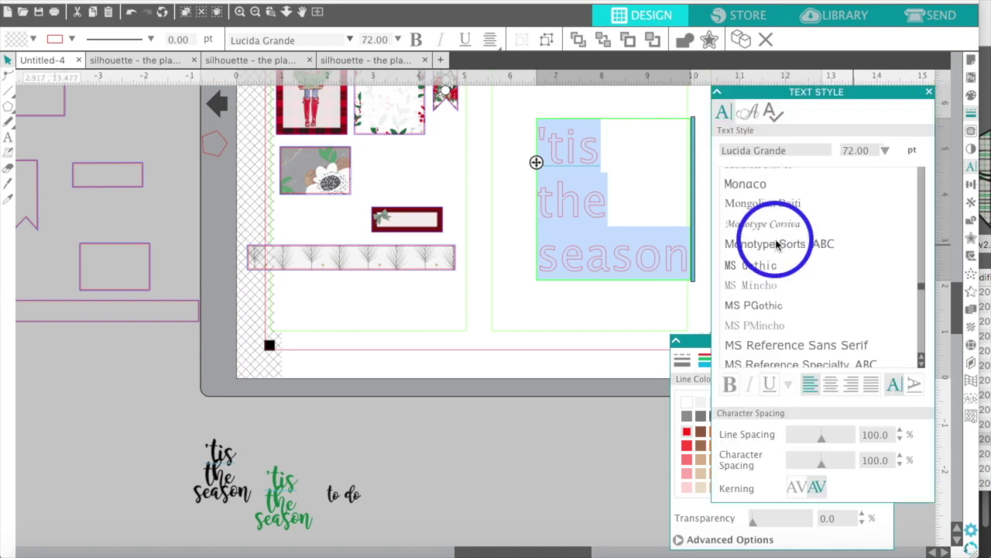
pyautogui.scroll(7, 777, 245)
pyautogui.scroll(6, 777, 245)
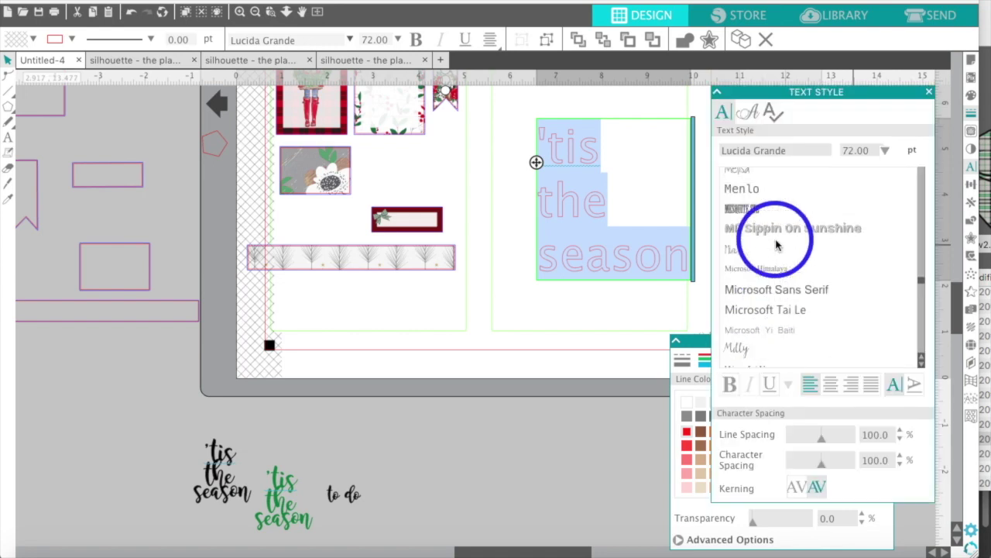
pyautogui.scroll(2, 777, 245)
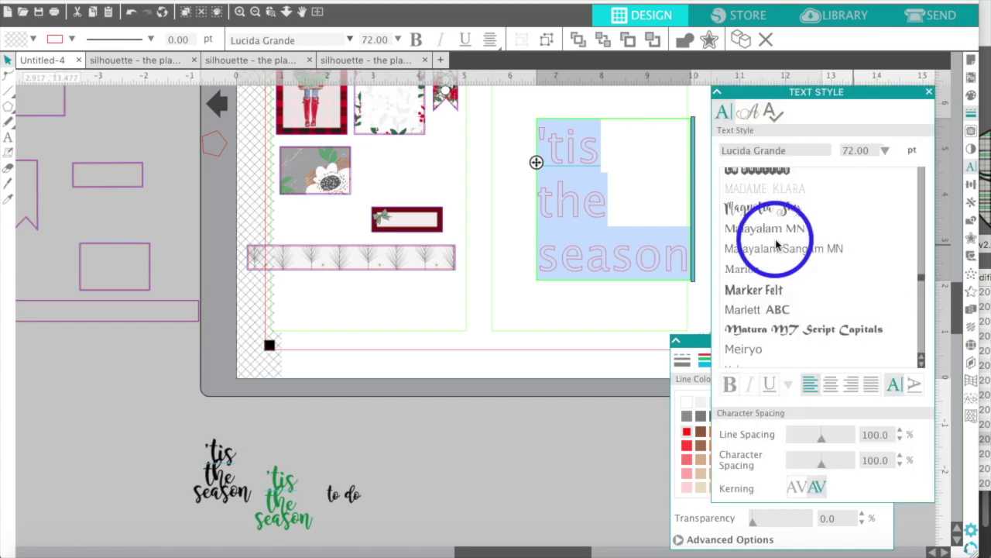
pyautogui.click(773, 211)
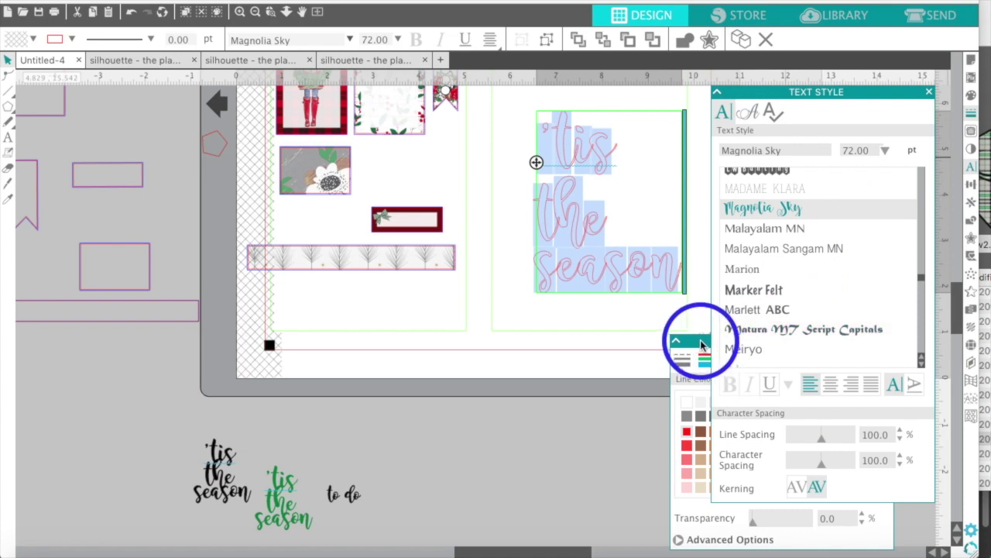
# Give the selected "'tis the season" phrase a solid black fill and a black outline
pyautogui.click(969, 94)
pyautogui.click(772, 113)
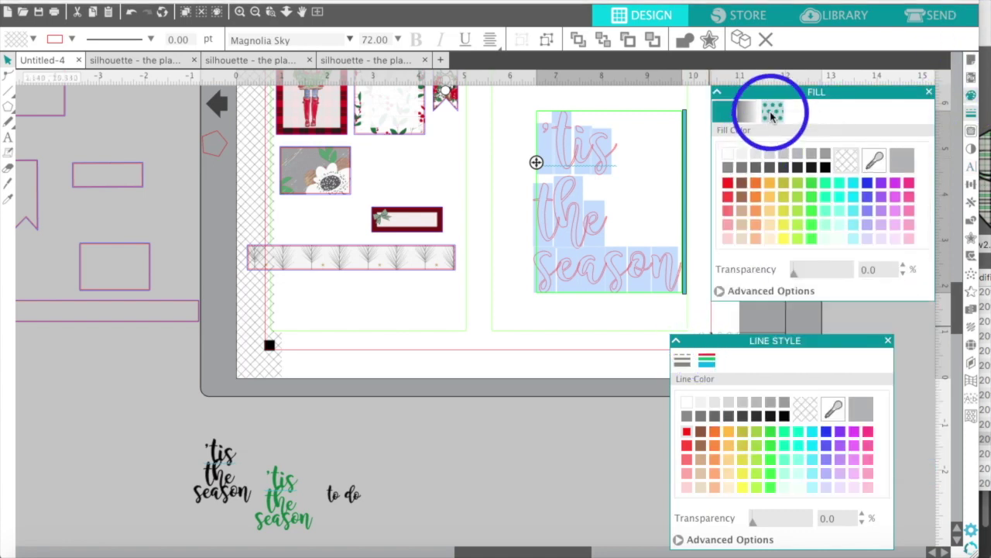
pyautogui.click(825, 167)
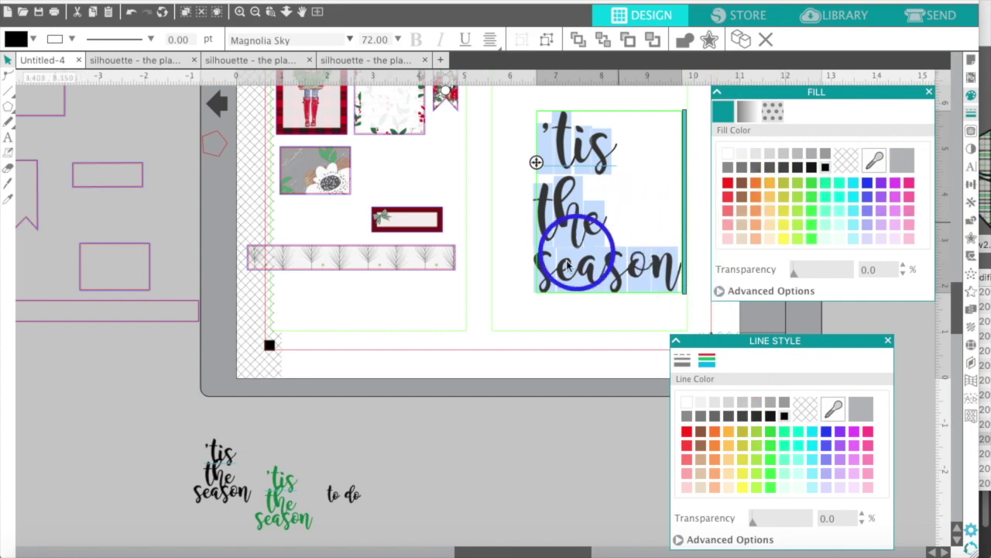
# Set the phrase's text size to 36 pt and center-align its three lines
pyautogui.click(969, 169)
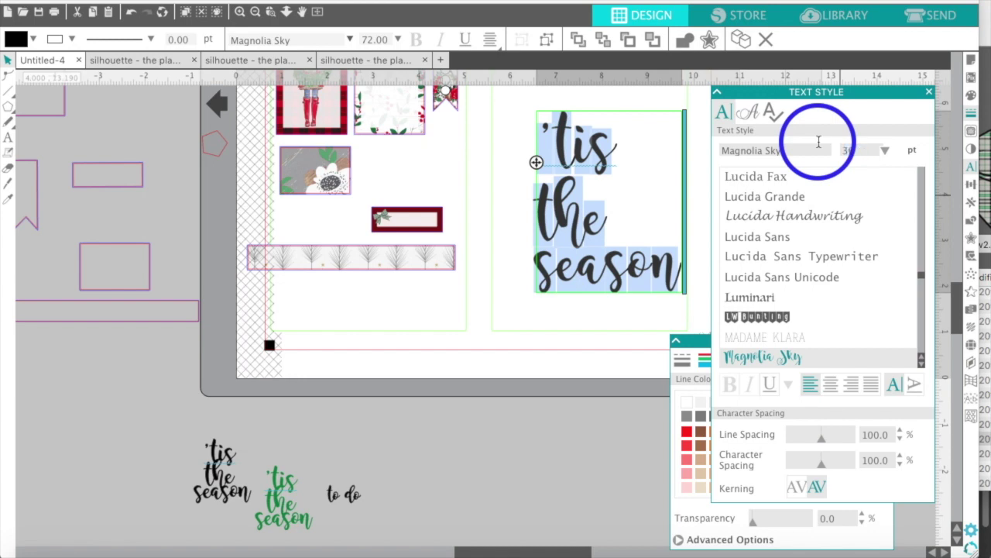
pyautogui.press('Return')
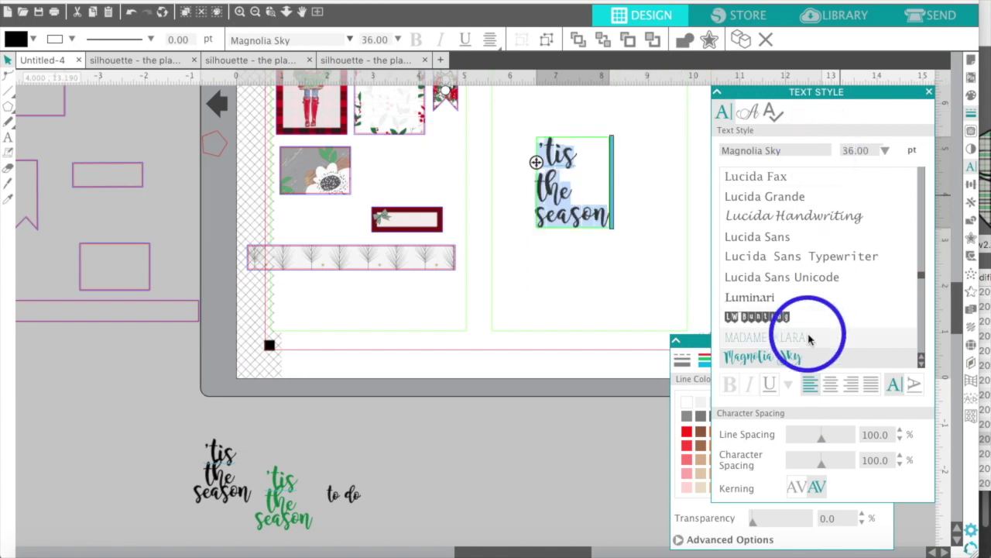
pyautogui.click(829, 385)
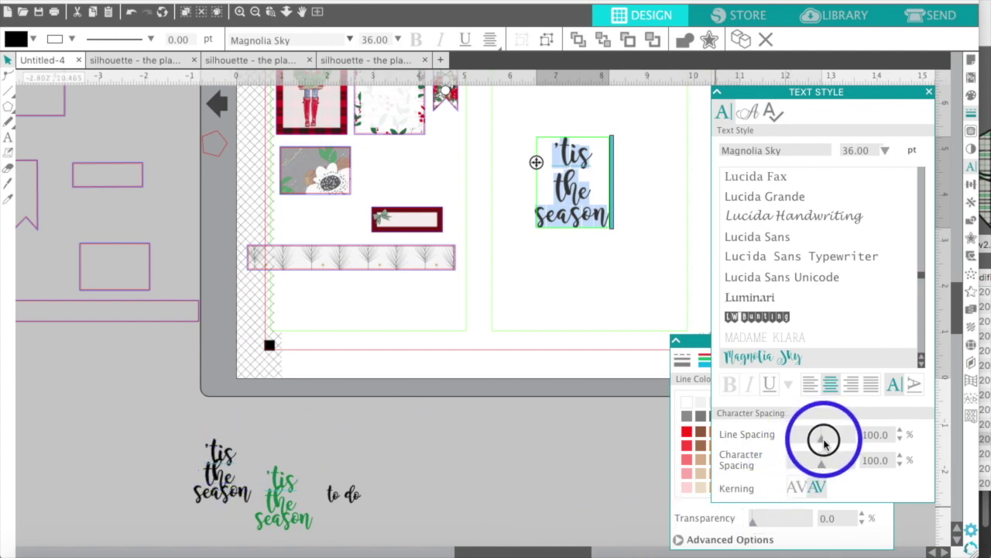
# Reduce the line spacing of the new "'tis the season" phrase to 70% and finish editing the text
pyautogui.moveTo(824, 443); pyautogui.dragTo(814, 443)
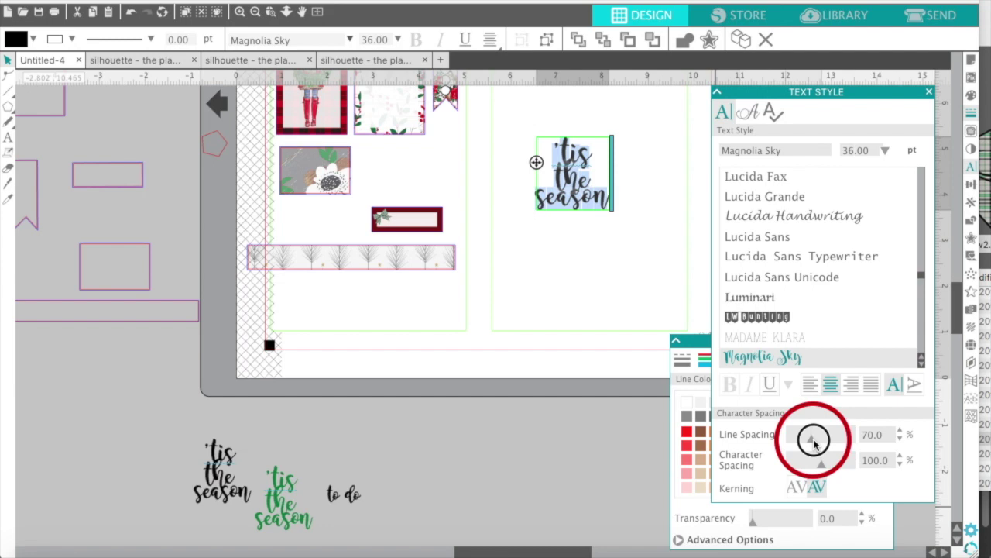
pyautogui.click(613, 248)
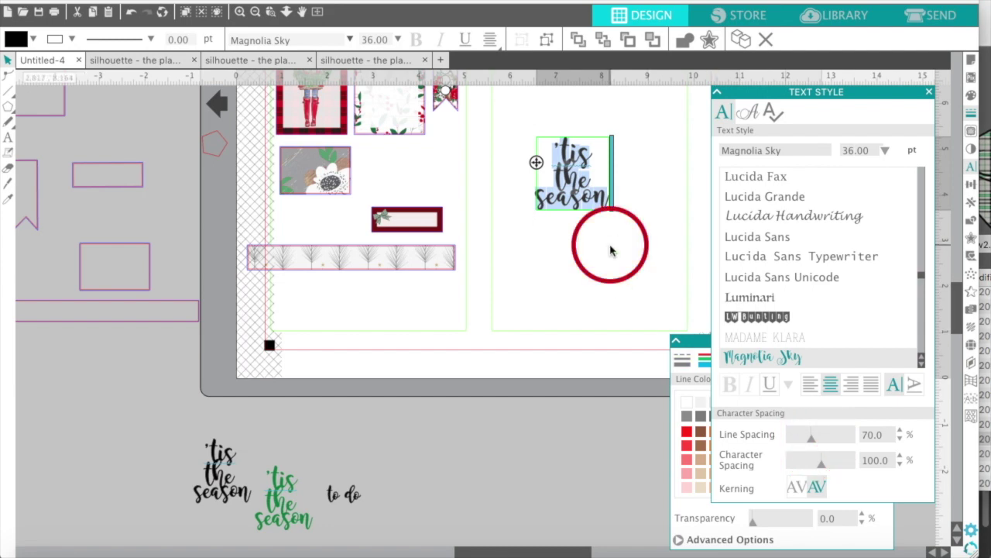
pyautogui.scroll(3, 575, 195)
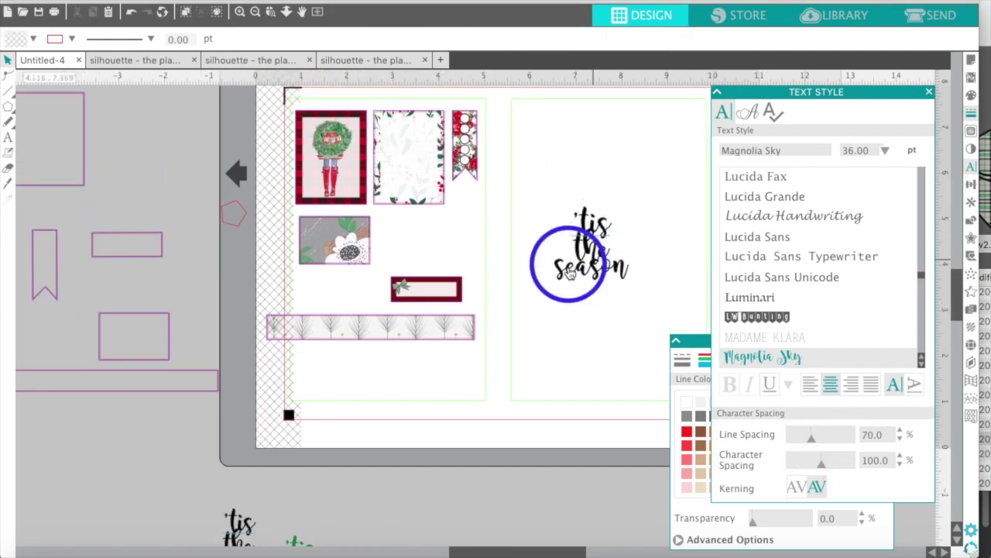
# Shrink the "'tis the season" phrase to about 29.3 pt and place it on the box with the leaf-and-berry border
pyautogui.moveTo(564, 271)
pyautogui.mouseDown()
pyautogui.moveTo(395, 177)
pyautogui.moveTo(464, 232)
pyautogui.moveTo(573, 259)
pyautogui.mouseUp()
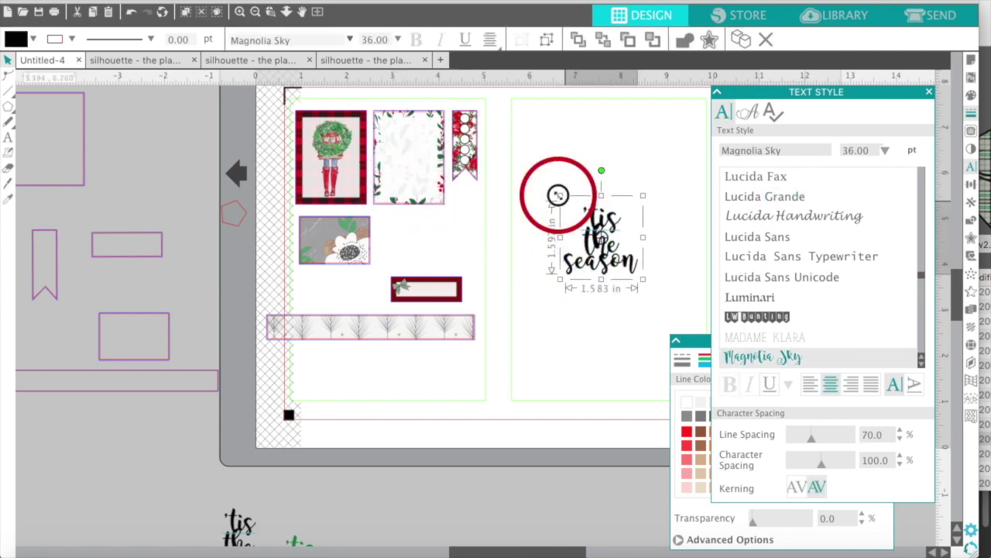
pyautogui.moveTo(558, 195); pyautogui.dragTo(571, 207)
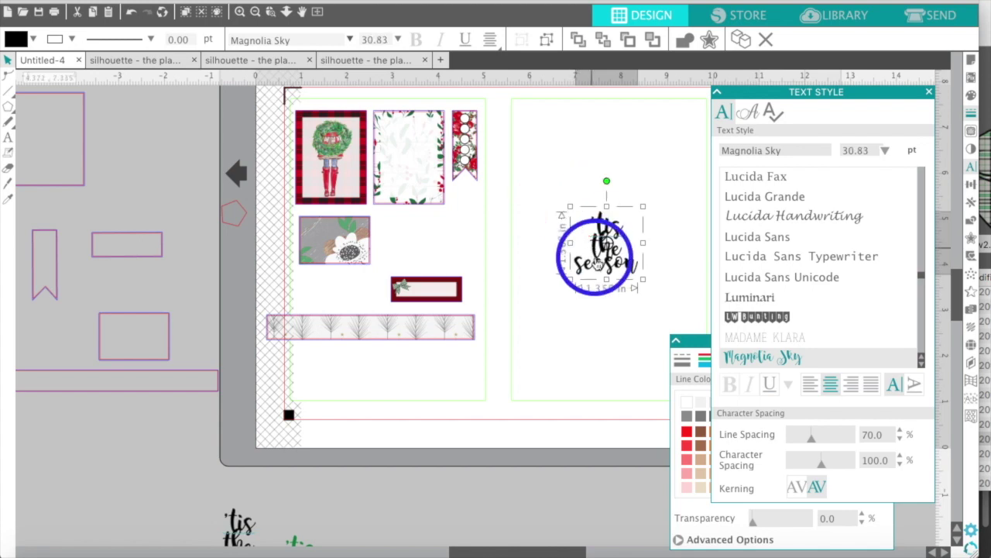
pyautogui.moveTo(588, 265); pyautogui.dragTo(440, 189)
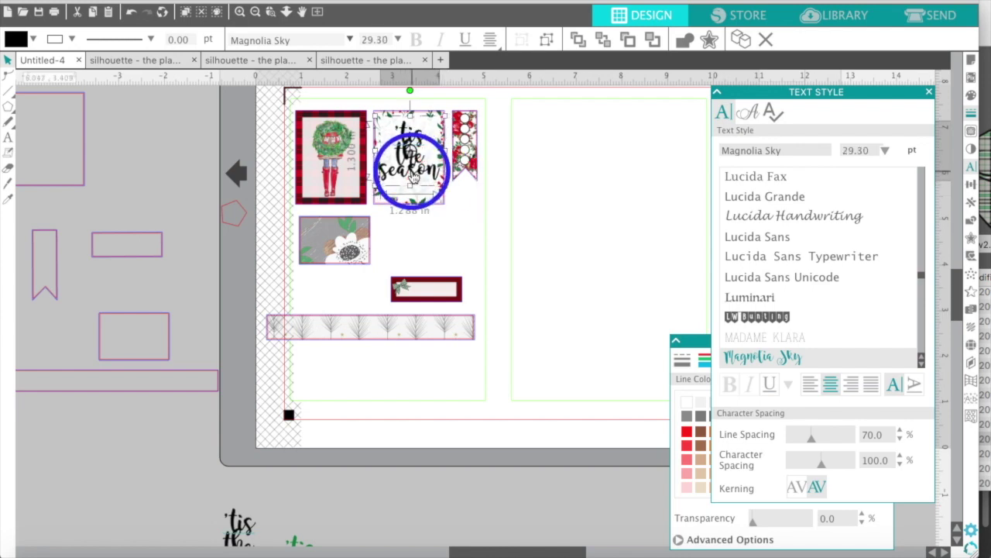
pyautogui.moveTo(416, 227); pyautogui.dragTo(405, 156)
# Align the "'tis the season" phrase and its leaf-and-berry box to each other's center, both horizontally and vertically
pyautogui.click(971, 184)
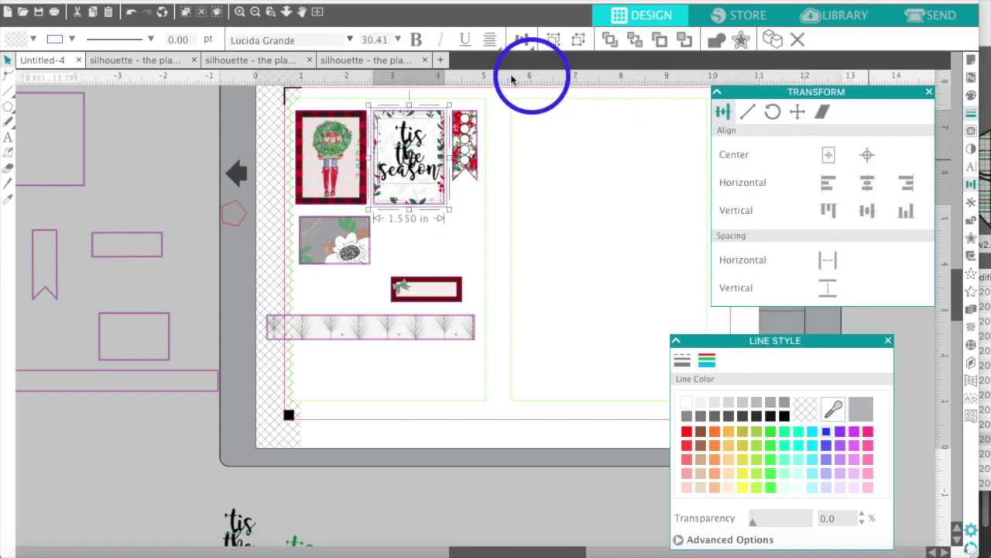
pyautogui.click(869, 183)
pyautogui.click(866, 215)
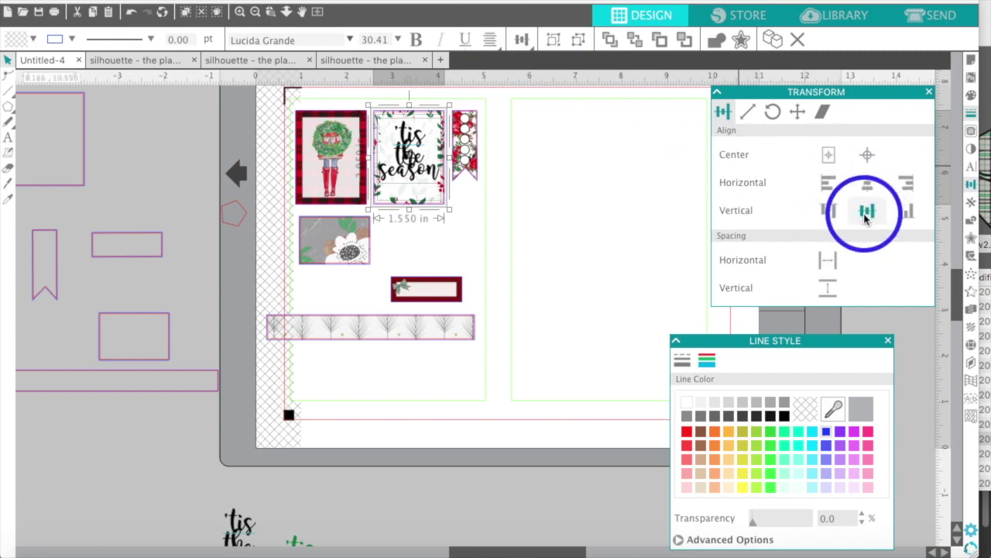
pyautogui.click(664, 252)
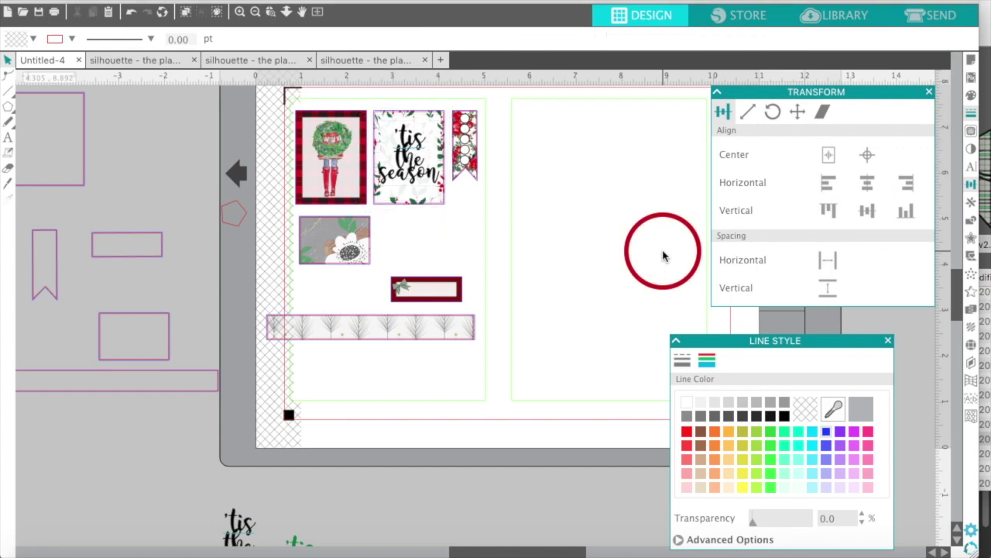
# Duplicate the "'tis the season" phrase into the empty second sticker area, keeping the original in its box
pyautogui.click(240, 12)
pyautogui.click(242, 14)
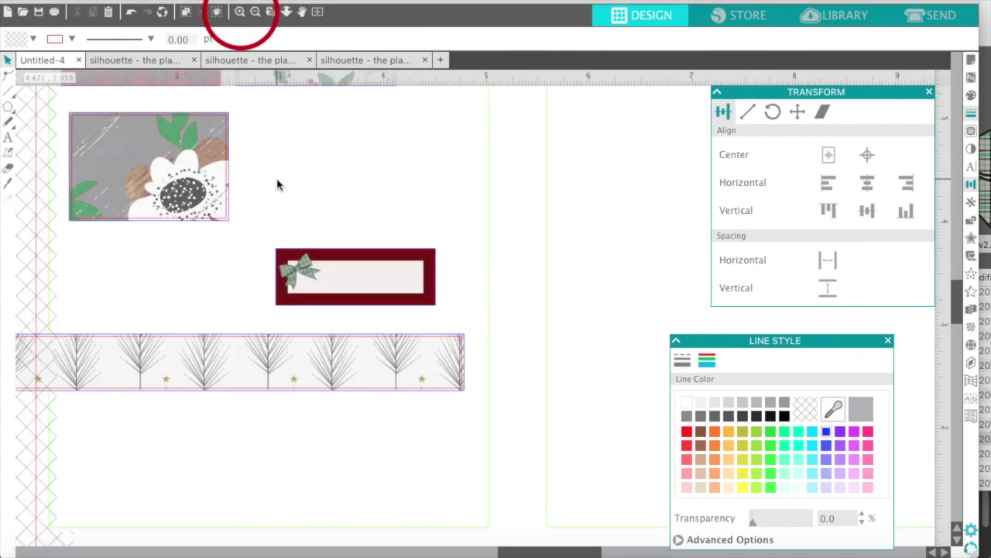
pyautogui.scroll(8, 278, 184)
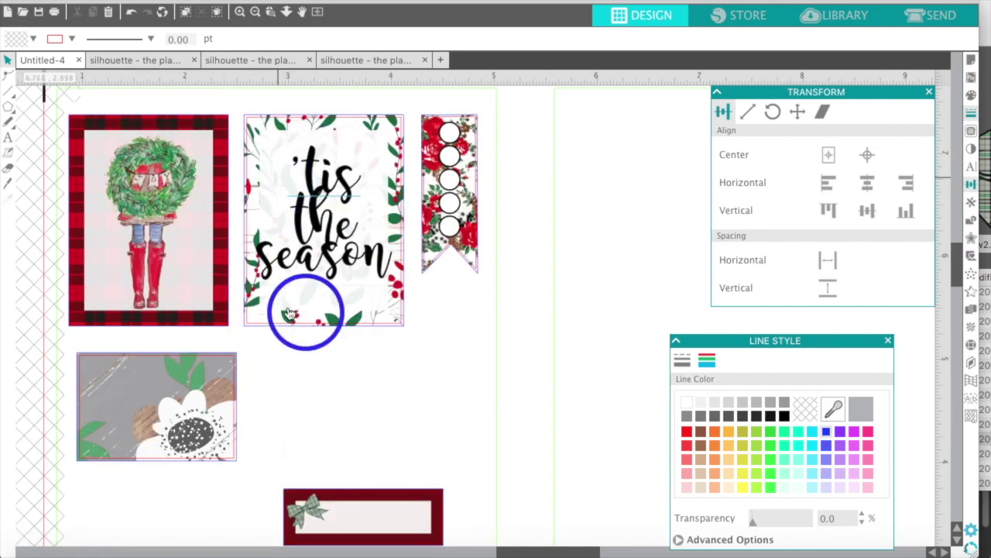
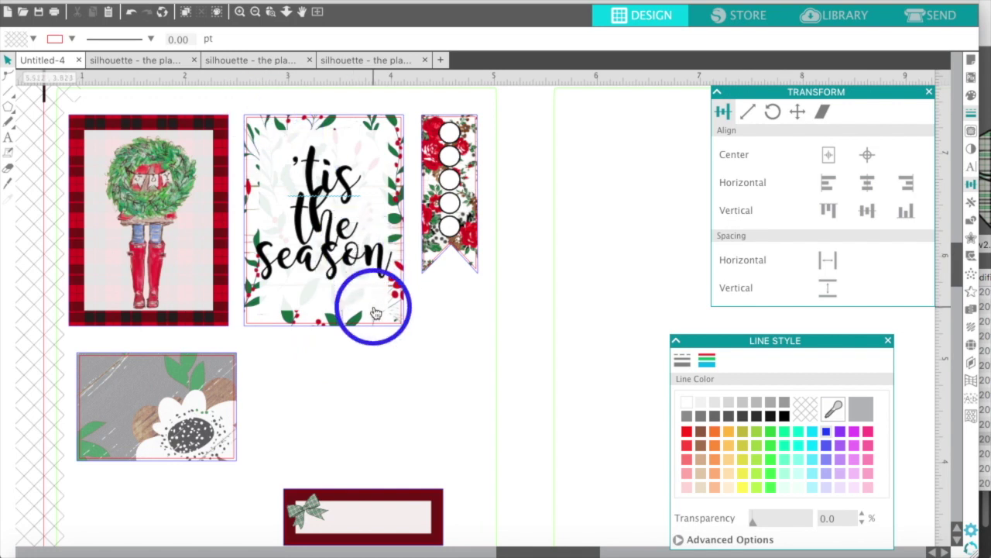
pyautogui.scroll(-3, 375, 312)
pyautogui.click(329, 188)
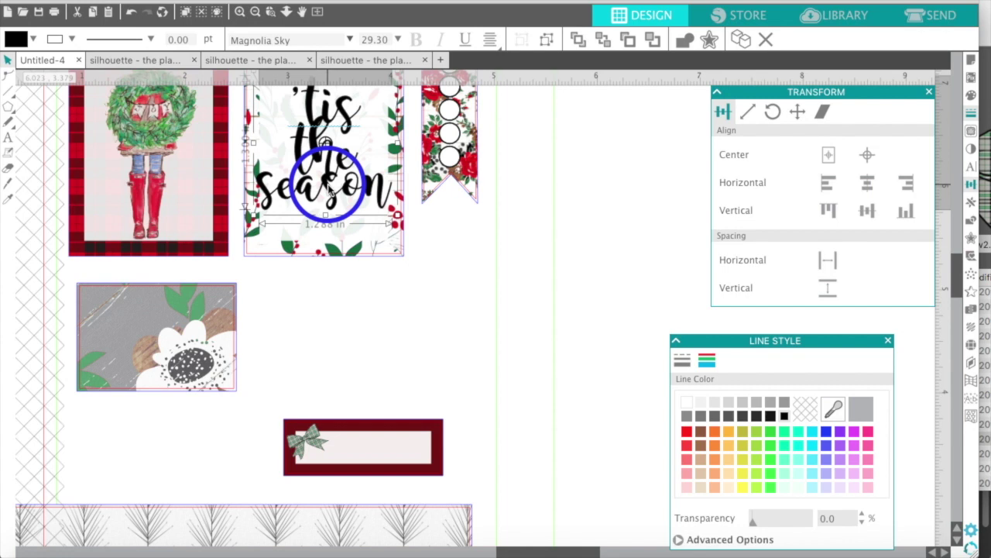
pyautogui.moveTo(329, 188); pyautogui.dragTo(676, 283)
# Replace the wording of the duplicated phrase with "to do"
pyautogui.doubleClick(634, 259)
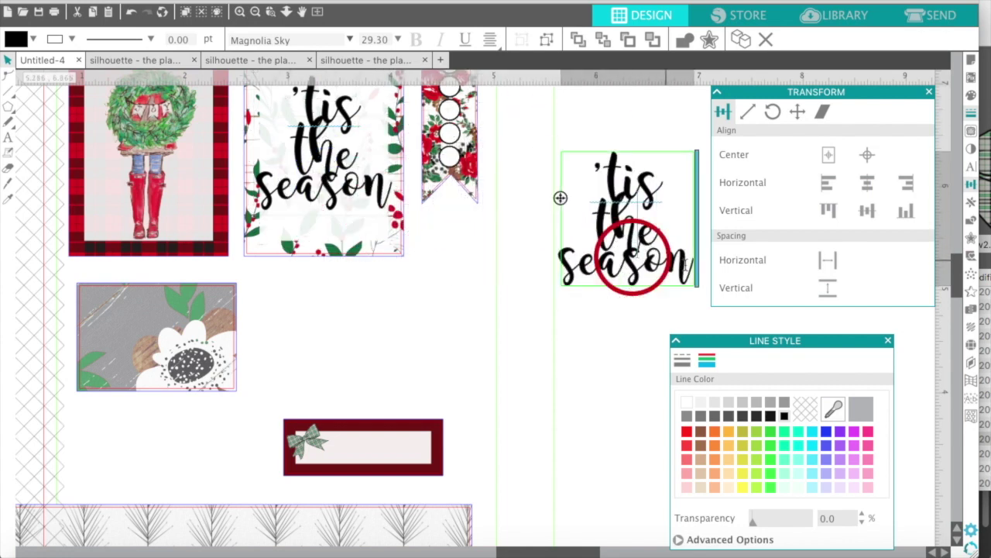
pyautogui.press('BackSpace')
pyautogui.press('BackSpace')
pyautogui.press('BackSpace')
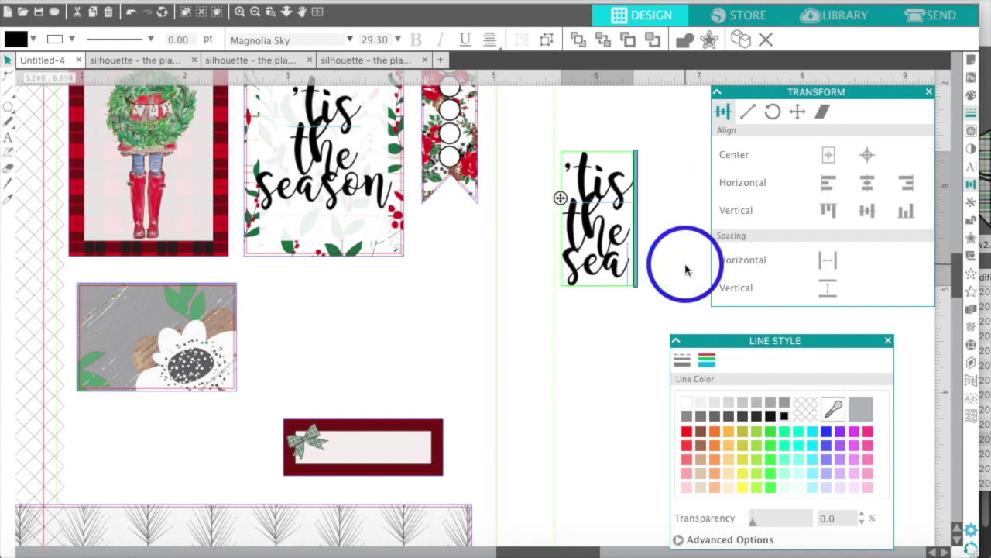
pyautogui.press('BackSpace')
pyautogui.press('BackSpace')
pyautogui.press('BackSpace')
pyautogui.press('BackSpace')
pyautogui.press('BackSpace')
pyautogui.press('BackSpace')
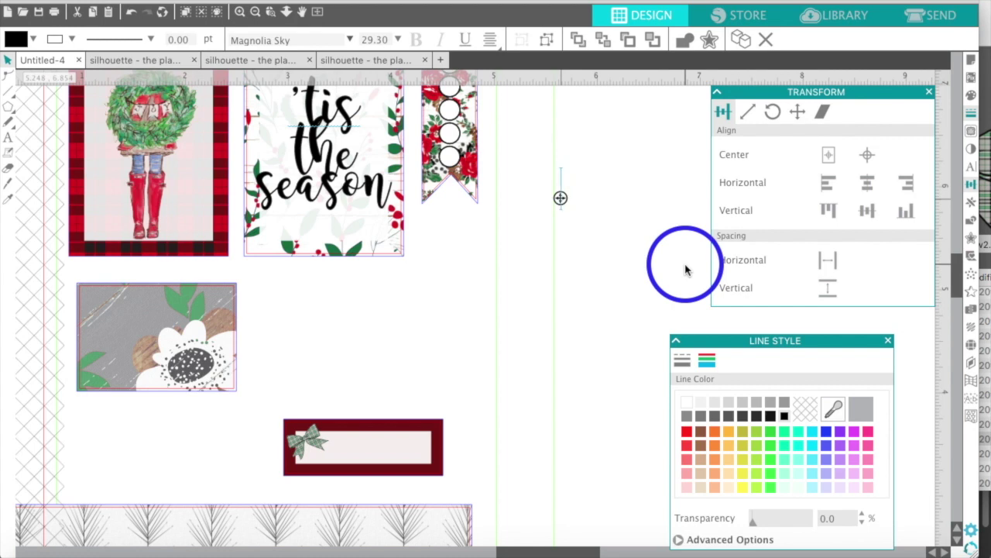
pyautogui.write('to')
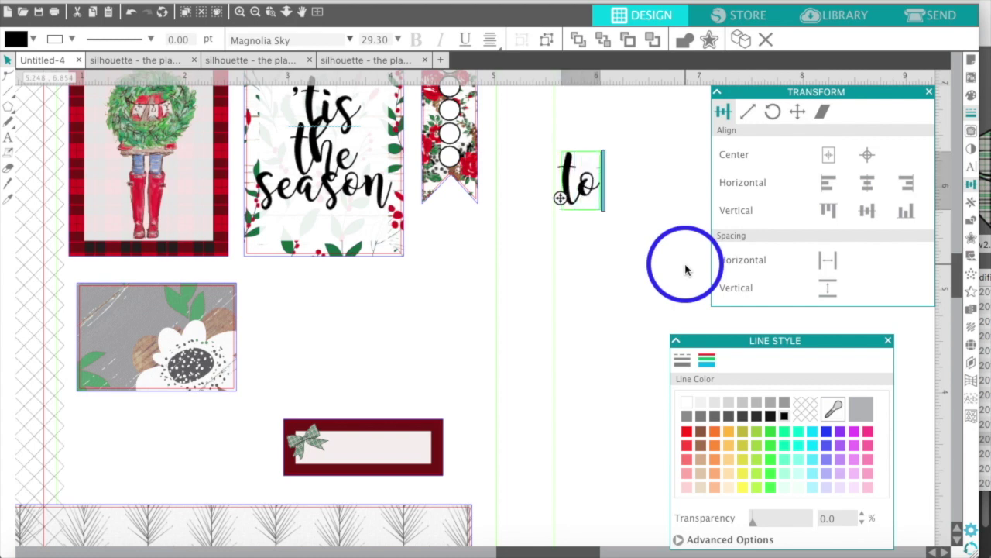
pyautogui.write(' f')
pyautogui.press('BackSpace')
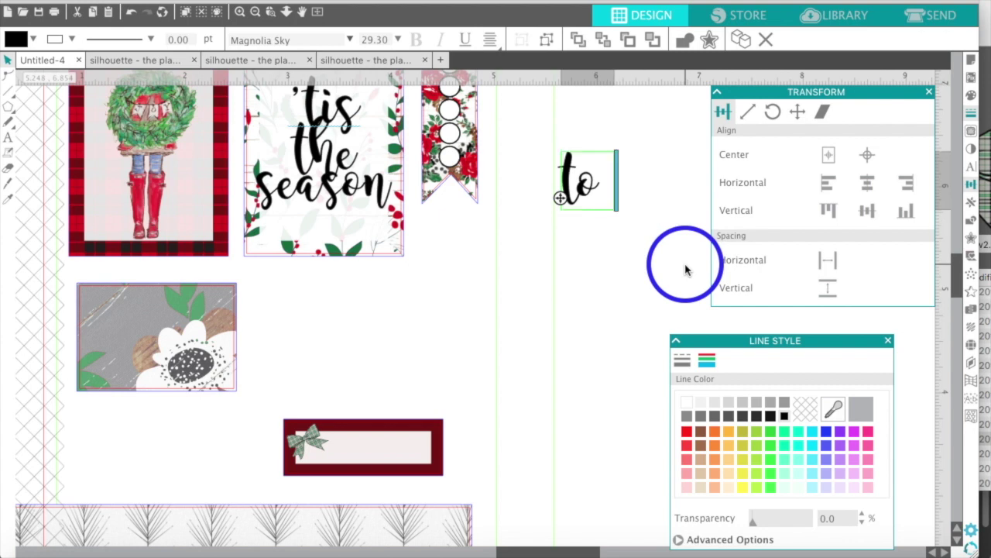
pyautogui.write('do')
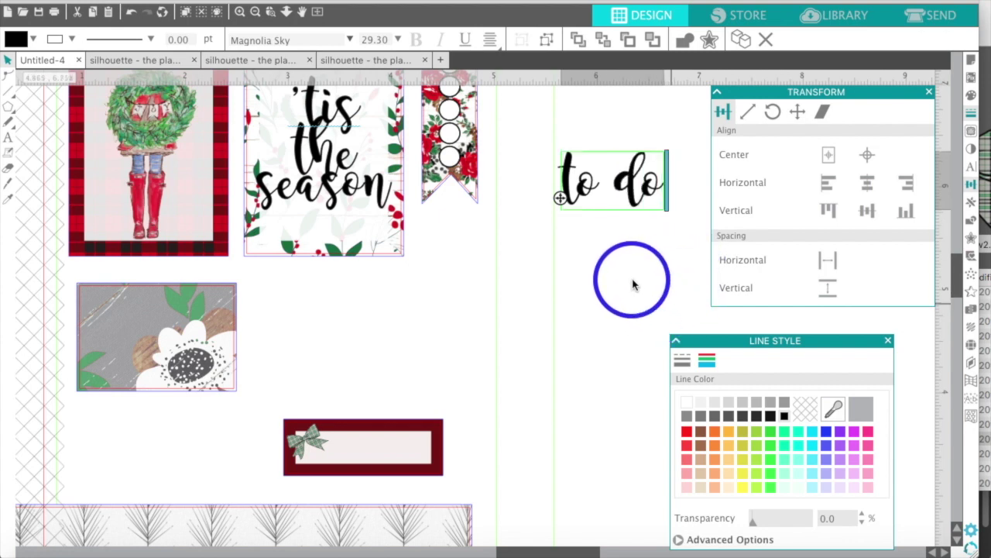
pyautogui.click(633, 284)
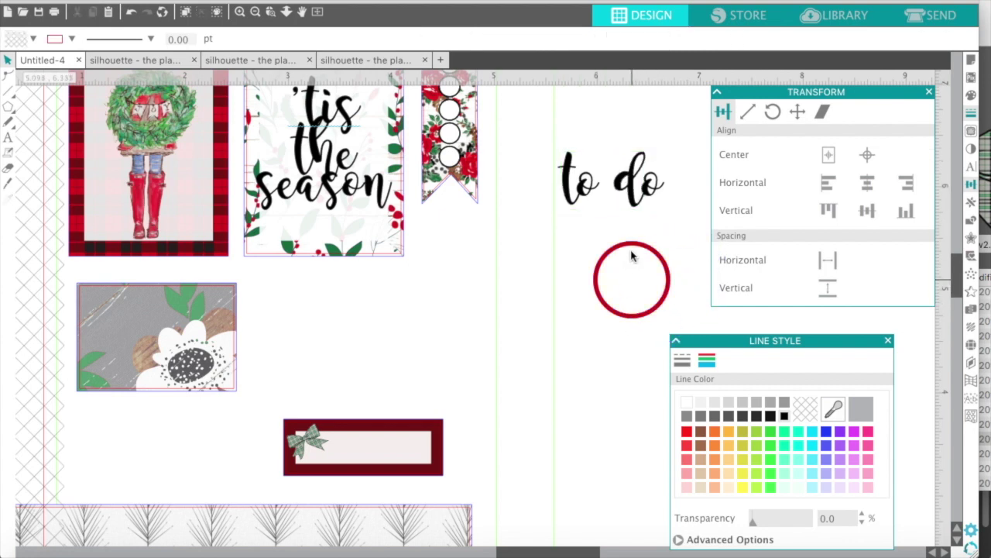
# Shrink the "to do" text to about 18.4 pt and position it in the white area of the dark red bow label
pyautogui.moveTo(634, 198); pyautogui.dragTo(392, 459)
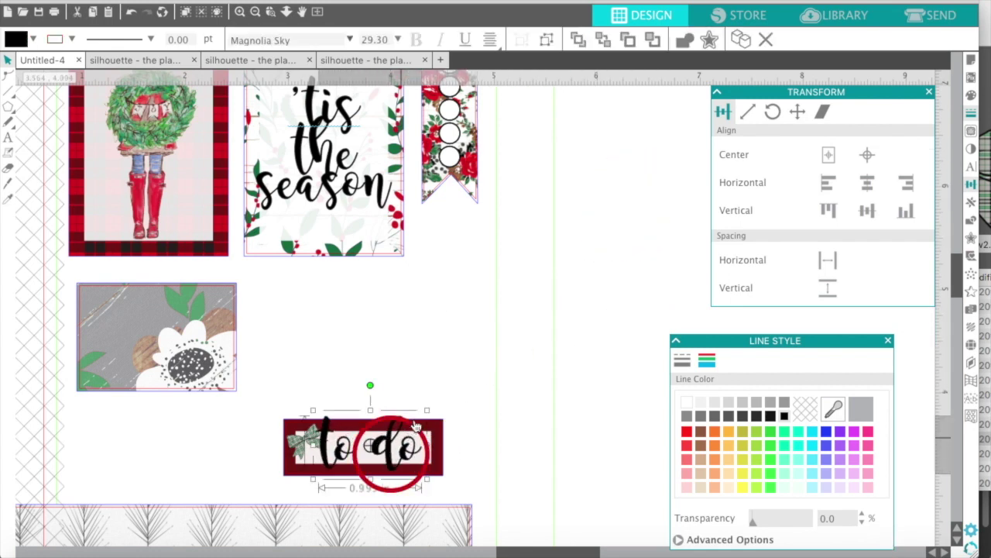
pyautogui.moveTo(425, 410); pyautogui.dragTo(399, 452)
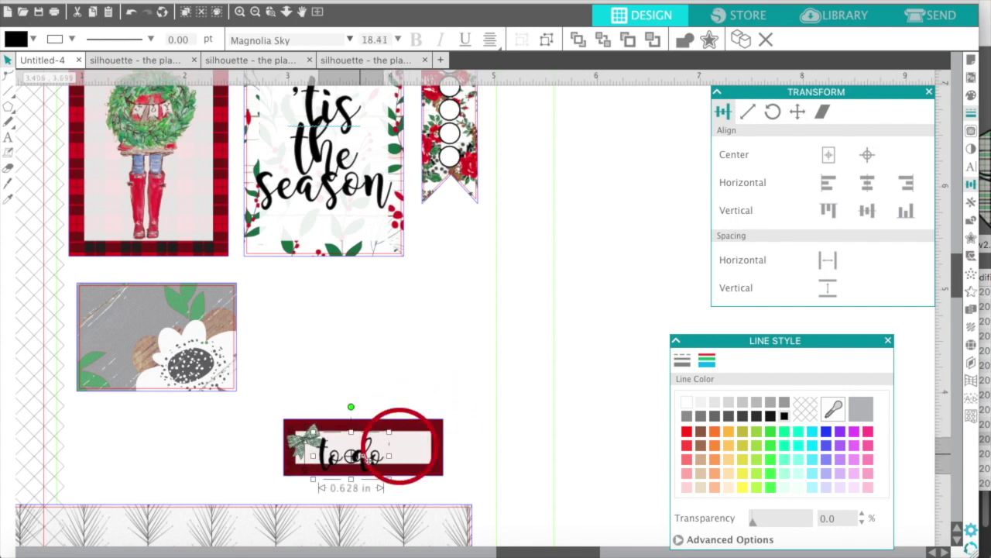
pyautogui.click(361, 457)
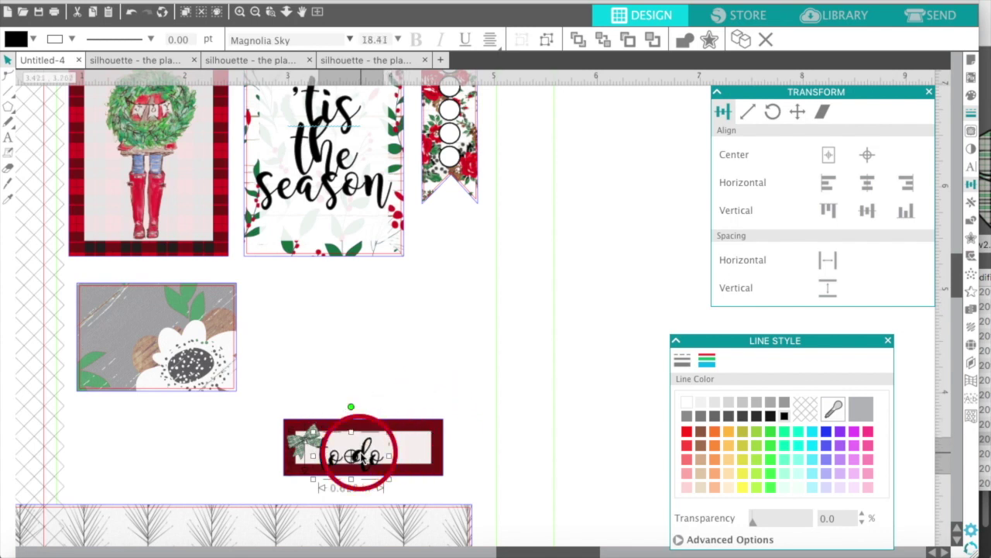
pyautogui.moveTo(356, 457); pyautogui.dragTo(431, 418)
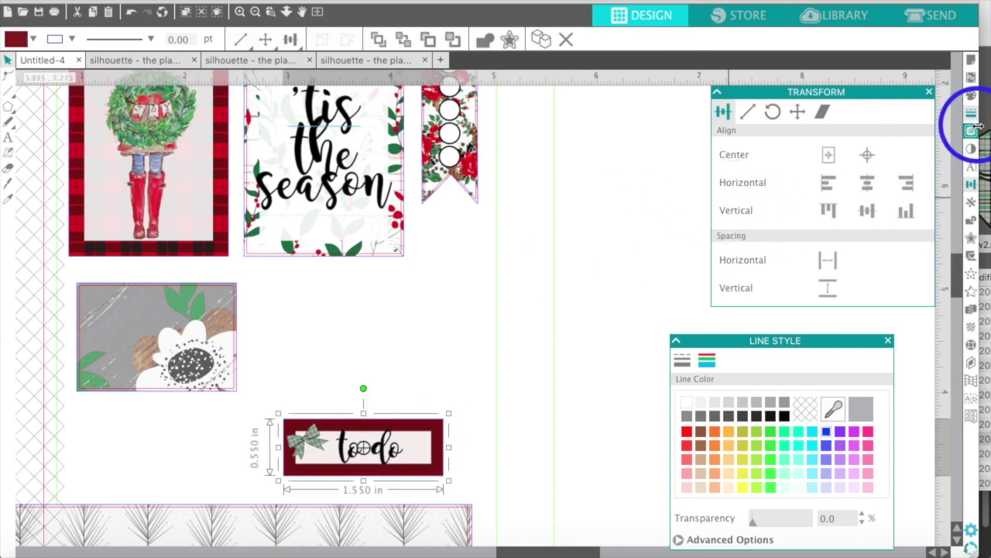
# Set the fill transparency of the label's dark red rectangle to 37%
pyautogui.click(972, 96)
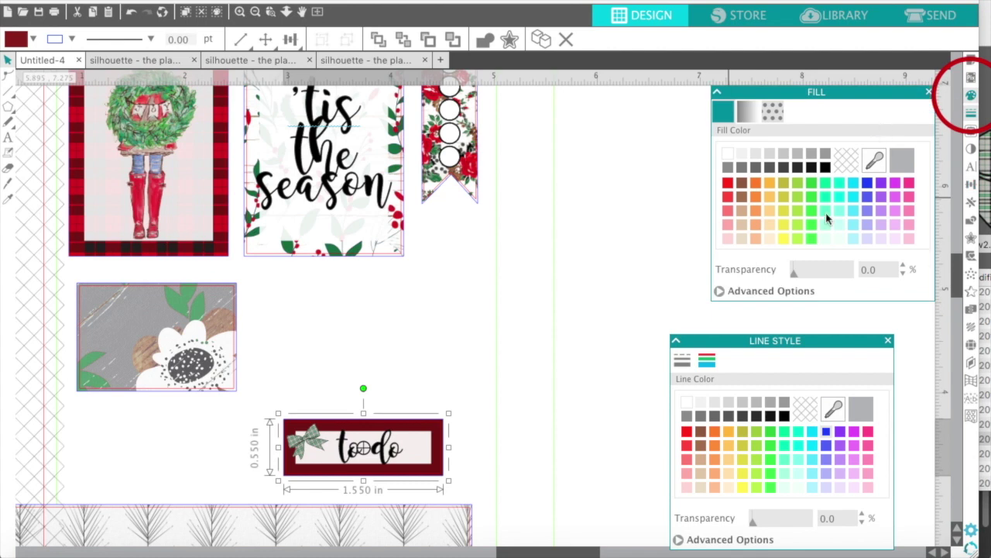
pyautogui.click(795, 275)
pyautogui.moveTo(796, 277); pyautogui.dragTo(816, 273)
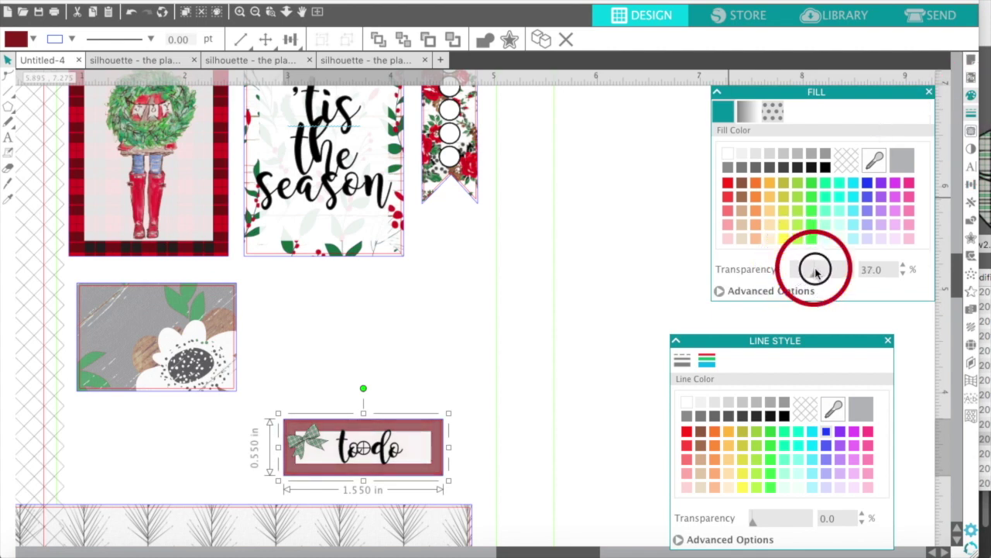
pyautogui.click(453, 321)
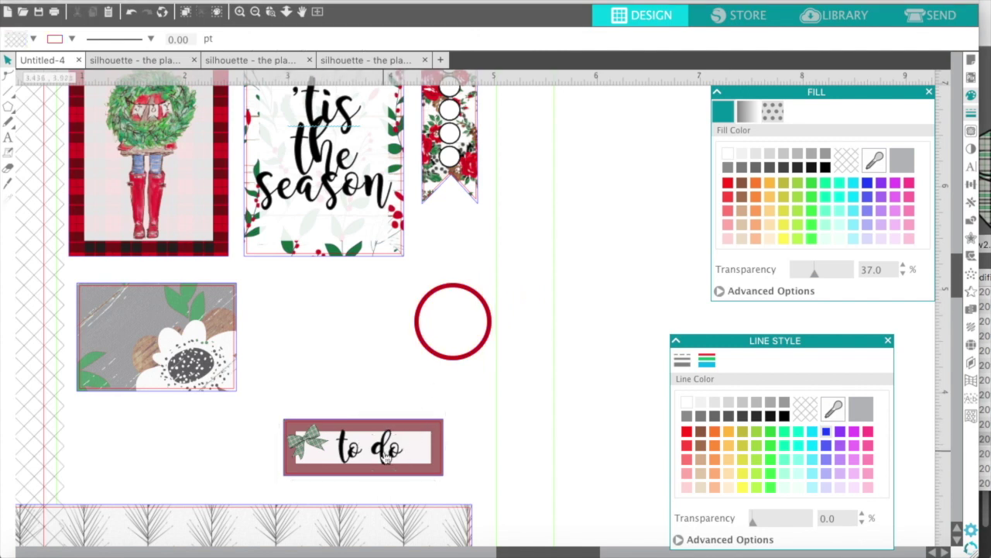
# Examine the "to do" label up close, checking its lettering, bow and semi-transparent frame
pyautogui.click(383, 448)
pyautogui.click(405, 367)
pyautogui.click(240, 13)
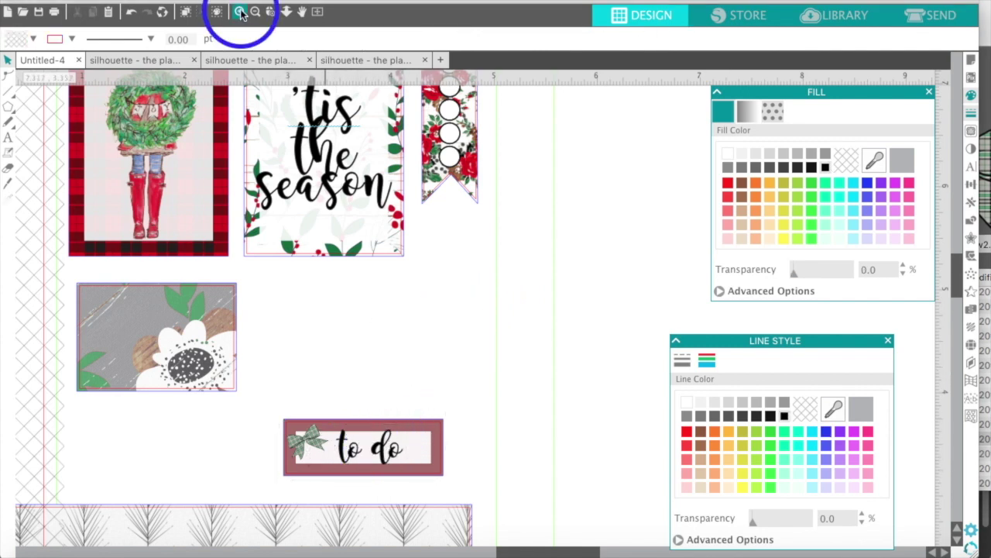
pyautogui.click(240, 12)
pyautogui.click(288, 310)
pyautogui.scroll(-3, 291, 314)
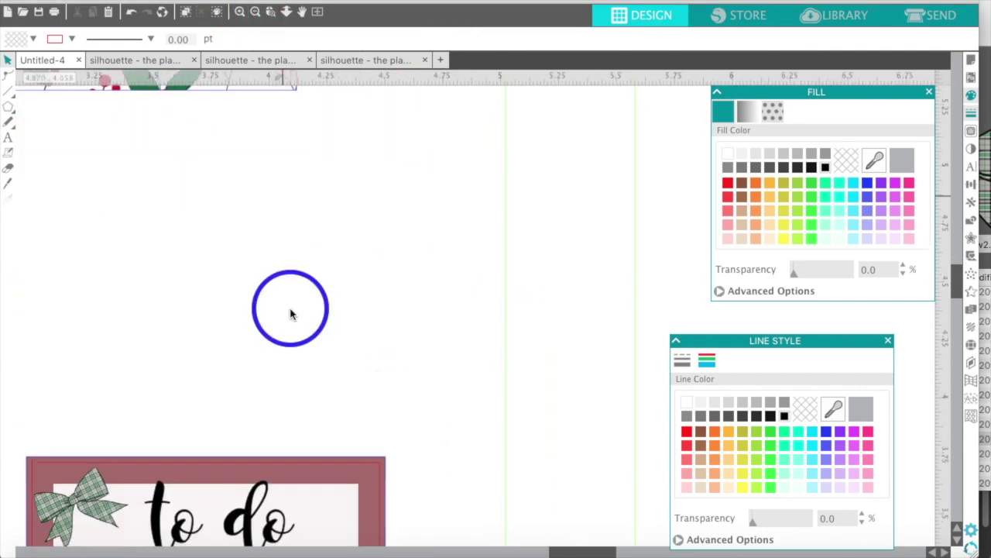
pyautogui.scroll(-2, 290, 314)
pyautogui.hscroll(-2, 291, 314)
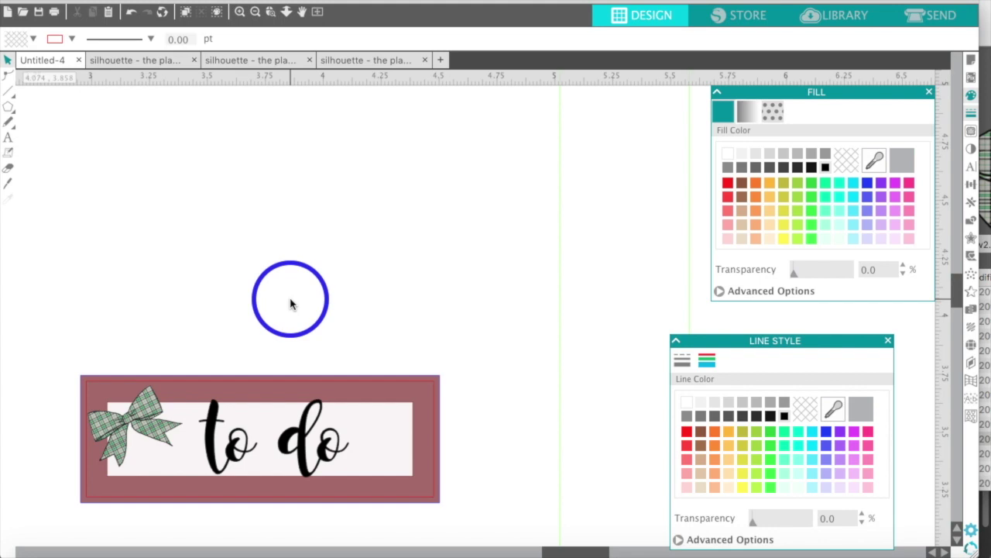
# Review the completed sheet of pattern-filled boxes and flags, and open the document with the writing-area and checklist version
pyautogui.click(152, 62)
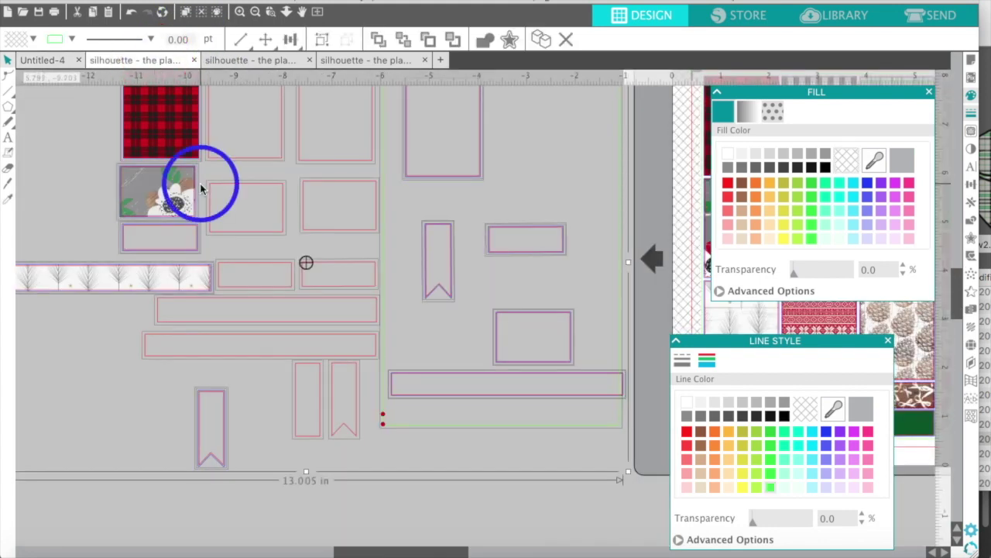
pyautogui.hscroll(6, 200, 189)
pyautogui.scroll(-2, 200, 188)
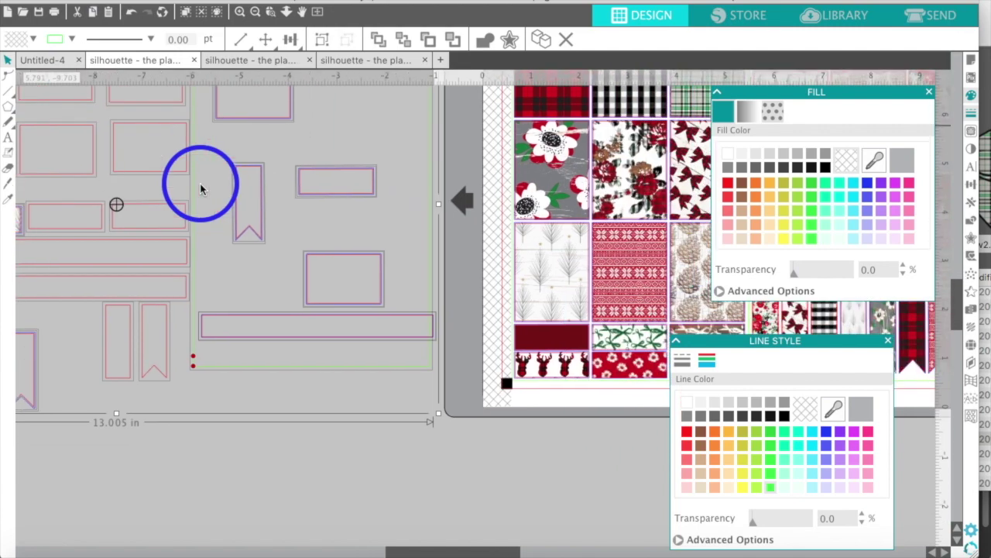
pyautogui.hscroll(10, 199, 188)
pyautogui.scroll(1, 200, 189)
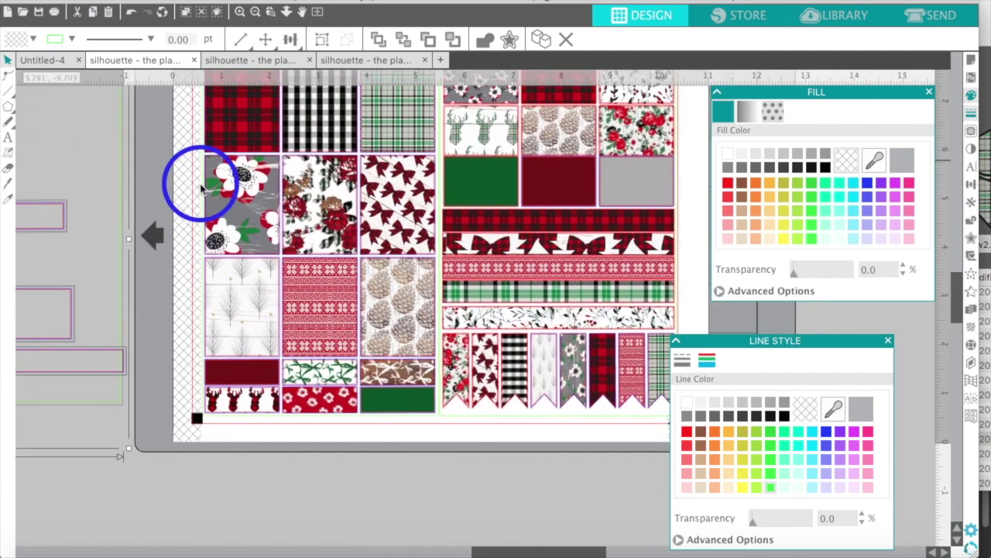
pyautogui.scroll(2, 200, 188)
pyautogui.hscroll(-1, 200, 188)
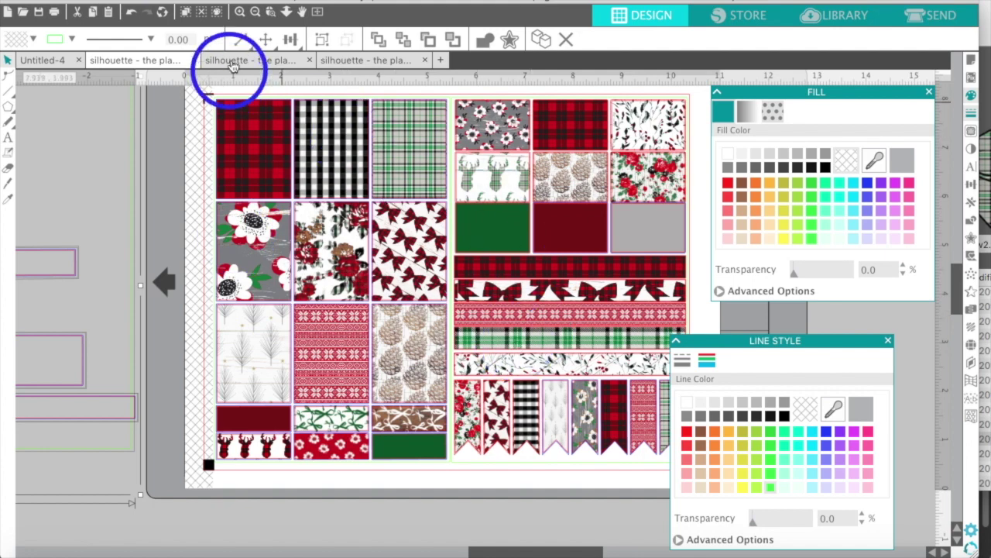
pyautogui.click(233, 61)
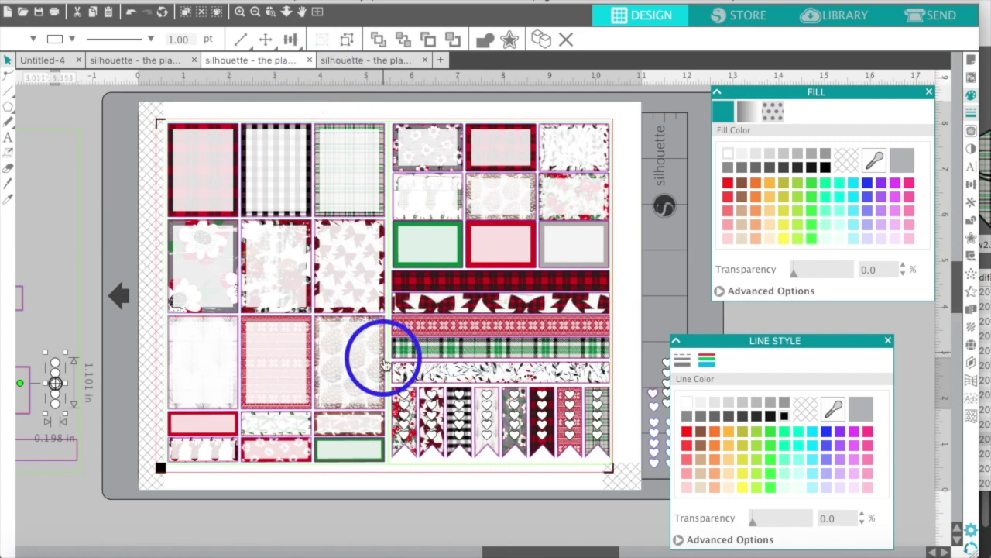
# Review the sheet version with clip-art and script lettering against the undecorated version, and deselect the lettering below the sheet
pyautogui.click(388, 63)
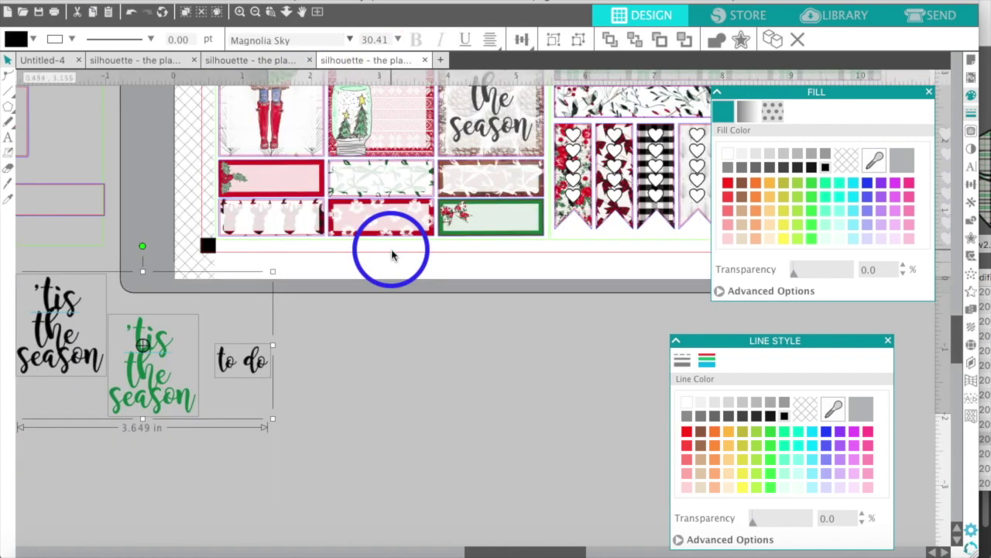
pyautogui.scroll(2, 392, 252)
pyautogui.scroll(3, 392, 254)
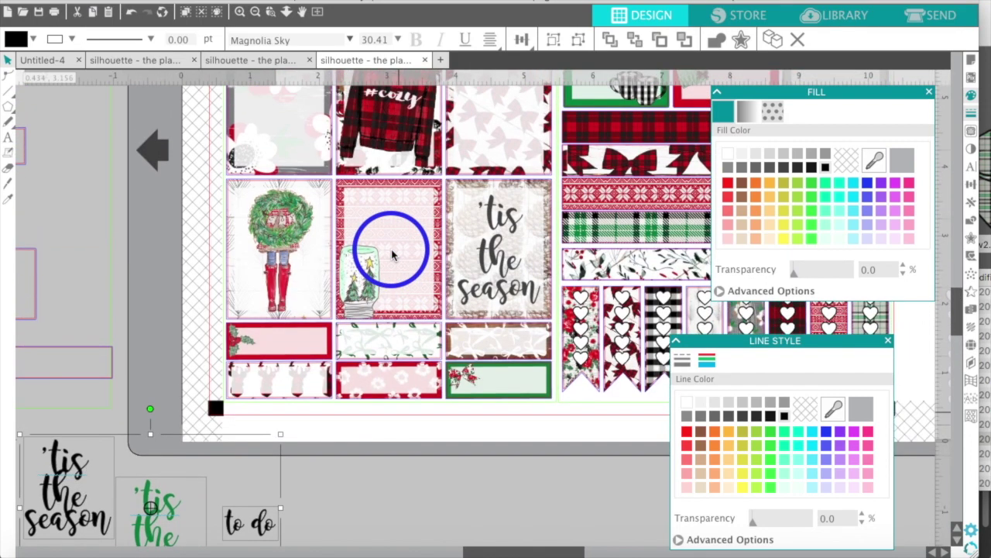
pyautogui.scroll(2, 392, 254)
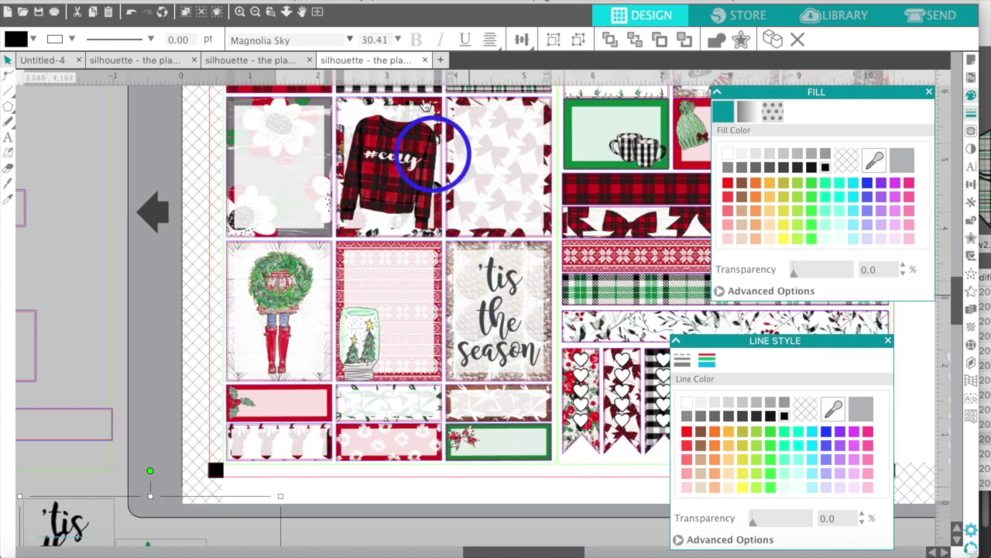
pyautogui.click(259, 62)
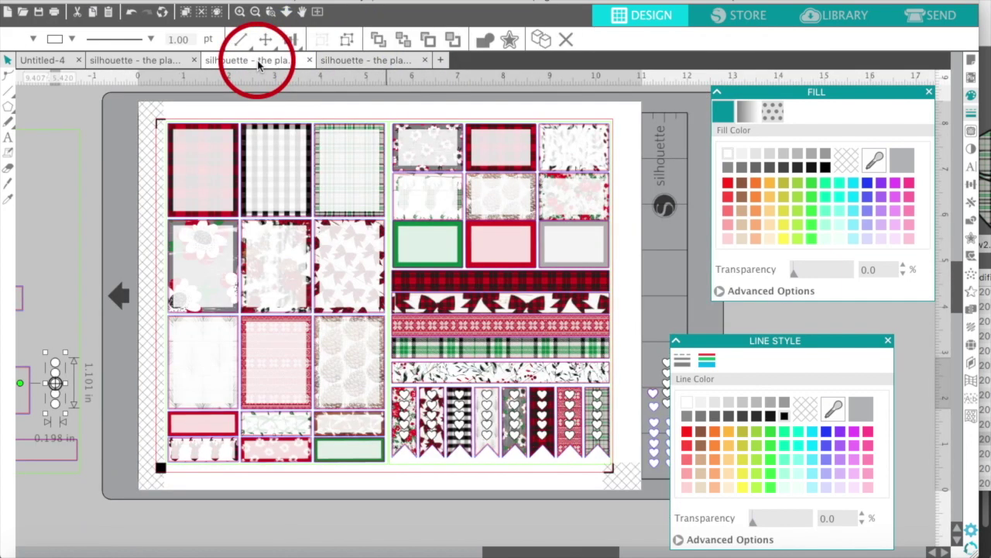
pyautogui.click(359, 62)
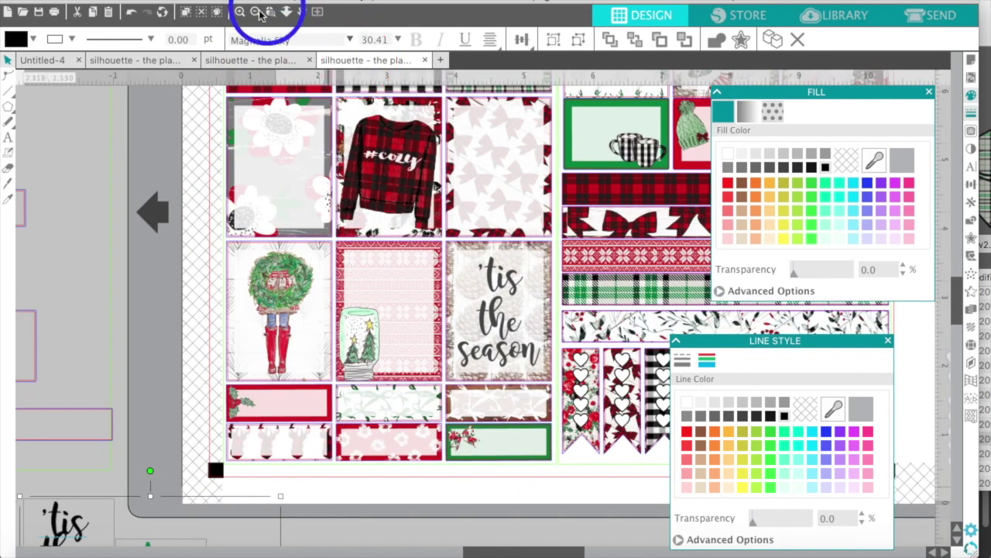
pyautogui.click(254, 13)
pyautogui.click(254, 13)
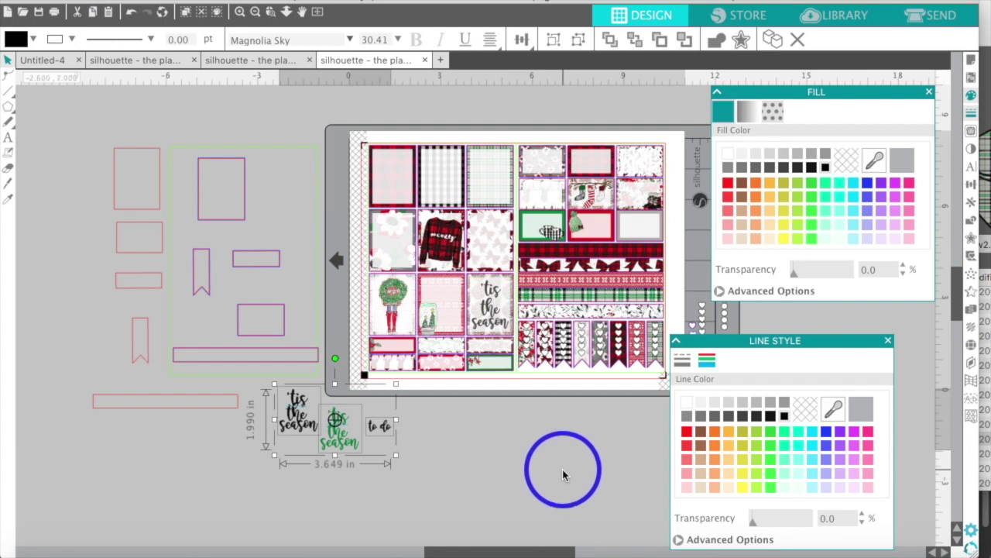
pyautogui.click(563, 474)
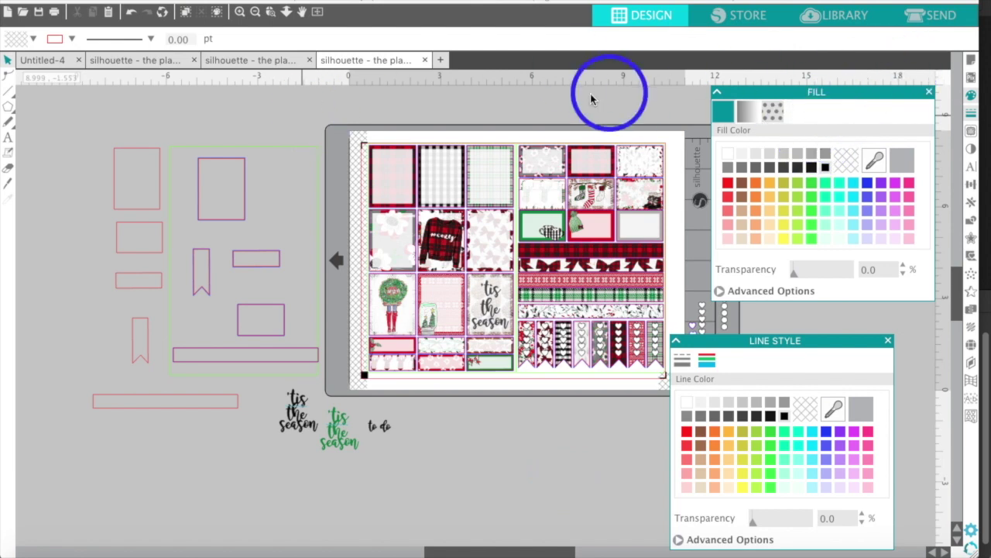
# Open the cut setup for the clip-art sheet and assign the cut actions by line color
pyautogui.click(943, 22)
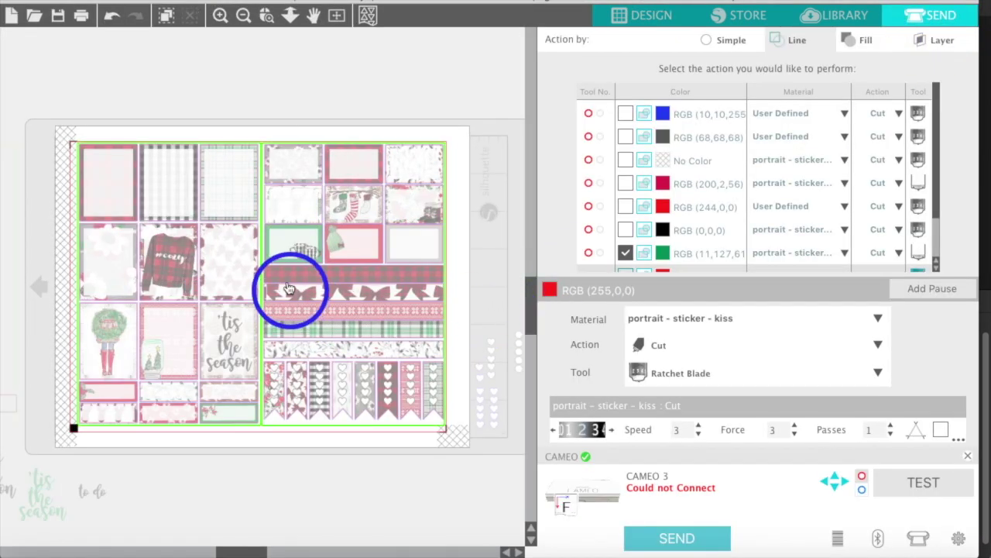
pyautogui.click(707, 41)
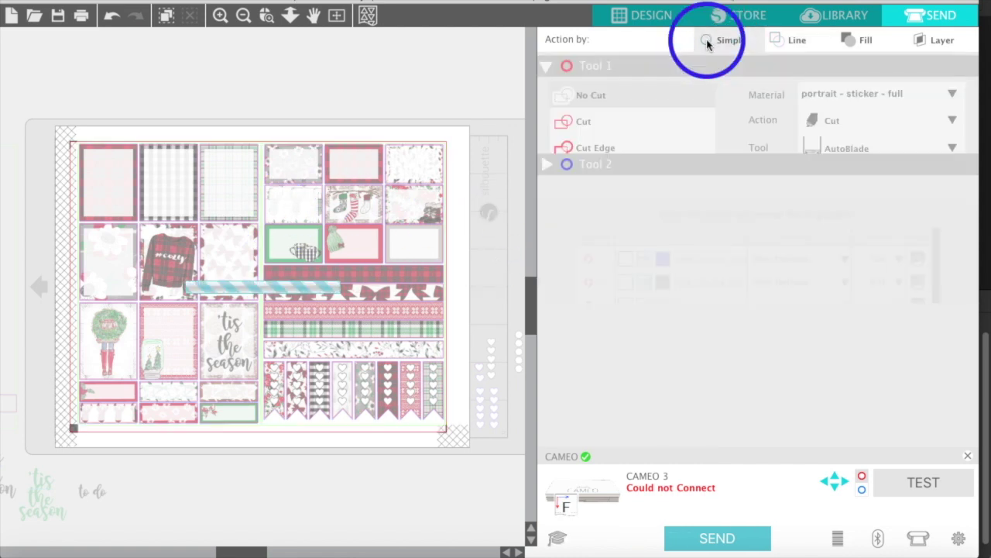
pyautogui.click(780, 41)
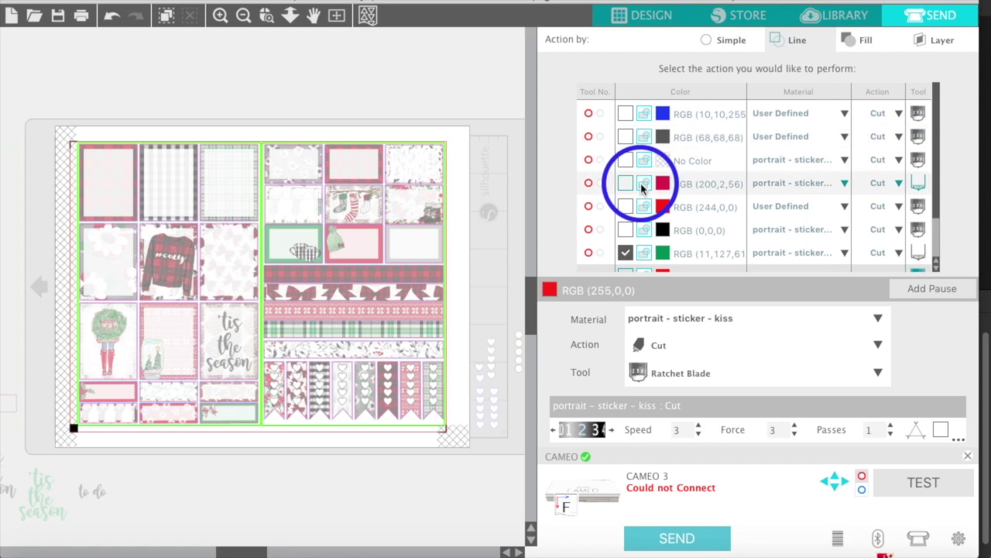
# Turn off cutting for the green outline colors RGB (11,127,61) and RGB (85,255,5)
pyautogui.click(626, 255)
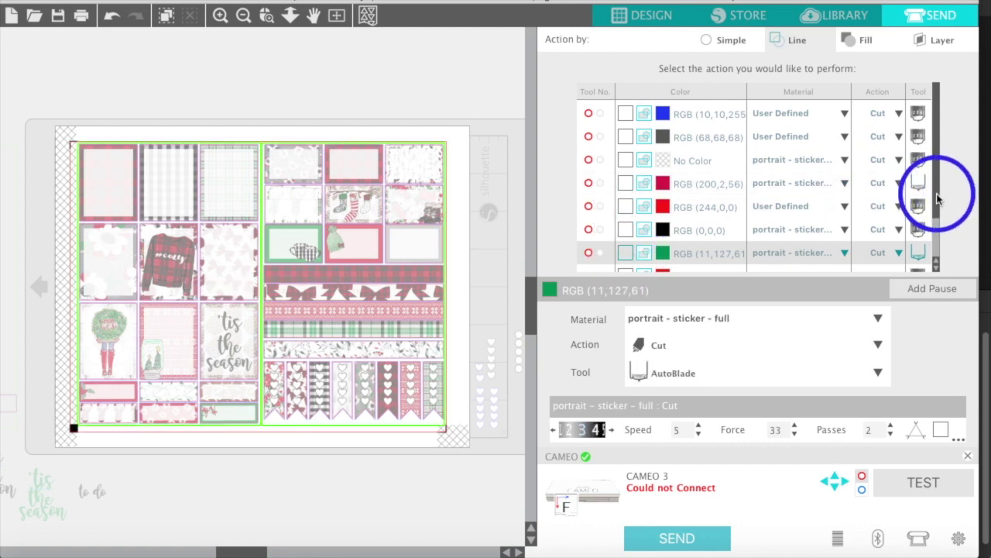
pyautogui.moveTo(937, 218); pyautogui.dragTo(936, 280)
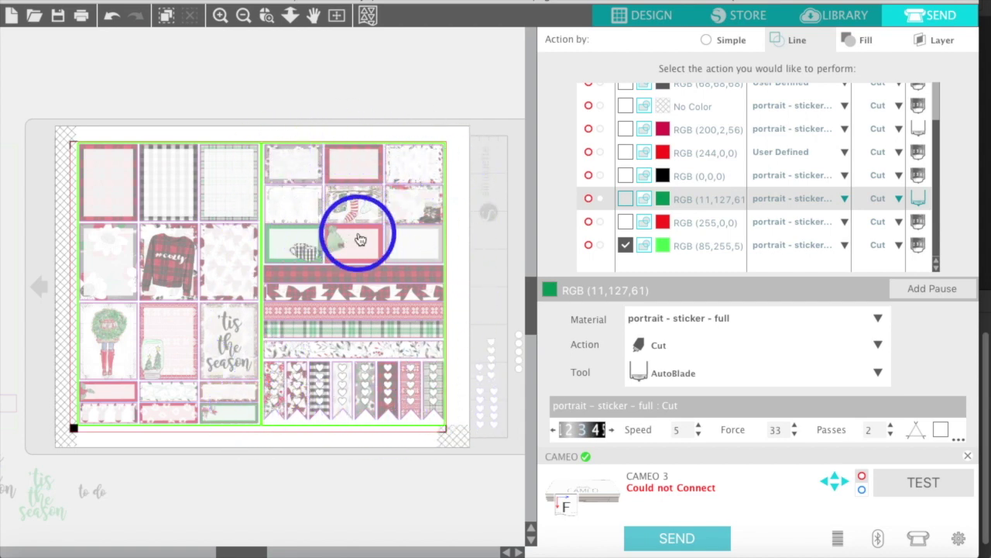
pyautogui.click(625, 246)
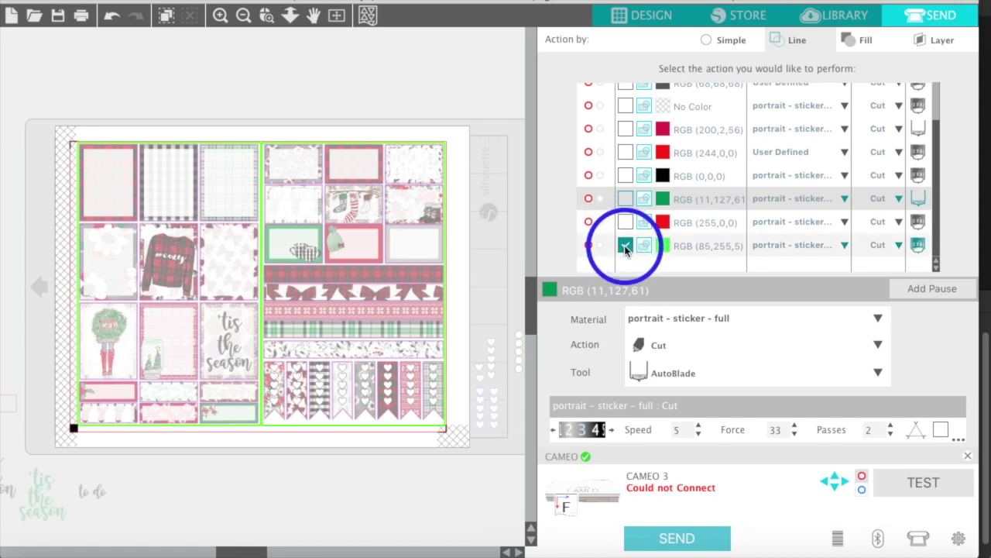
pyautogui.click(626, 247)
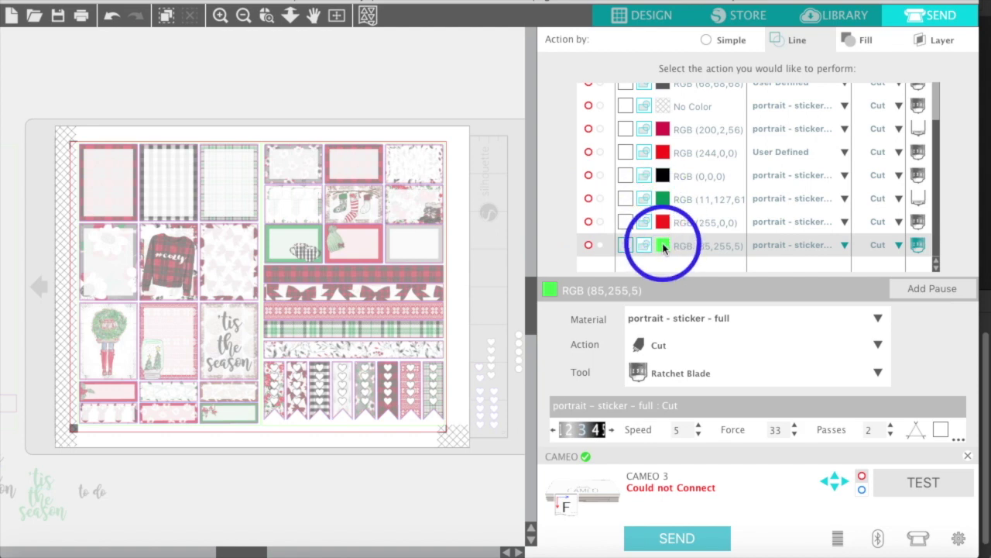
pyautogui.click(625, 223)
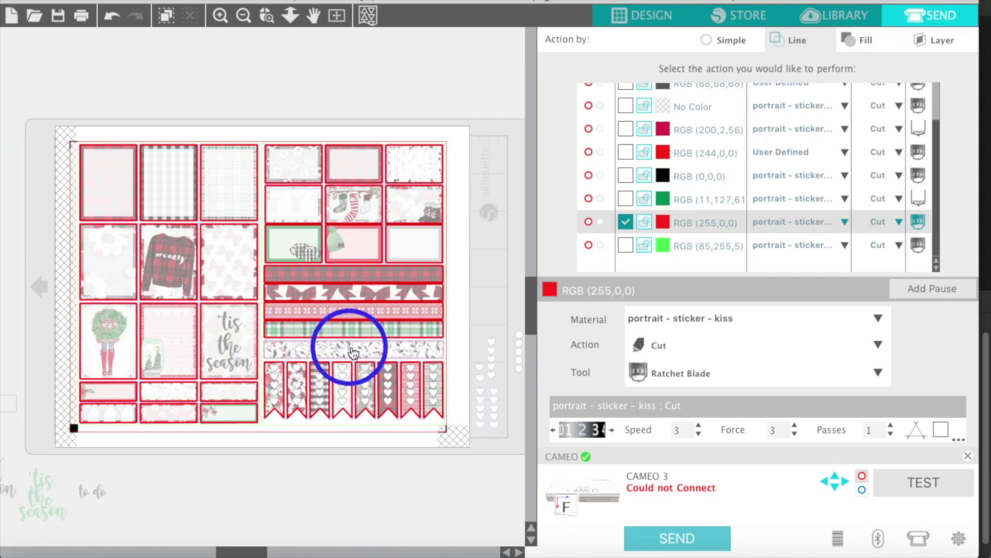
pyautogui.click(624, 153)
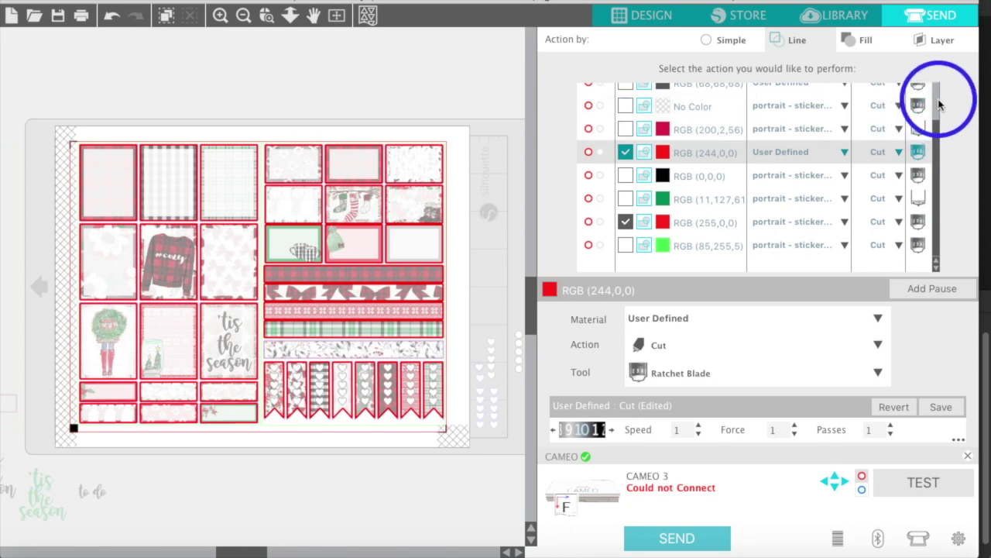
pyautogui.moveTo(940, 102); pyautogui.dragTo(938, 101)
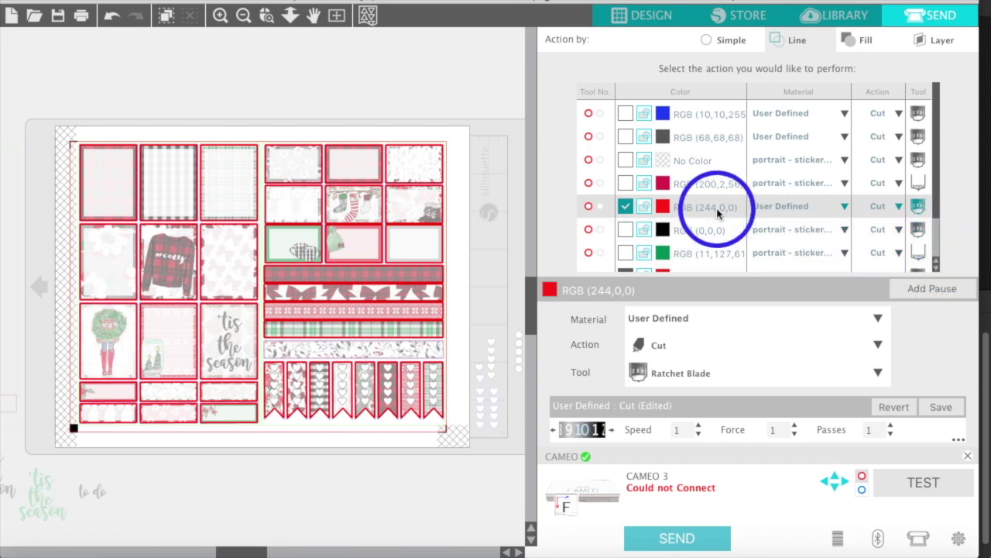
pyautogui.click(938, 268)
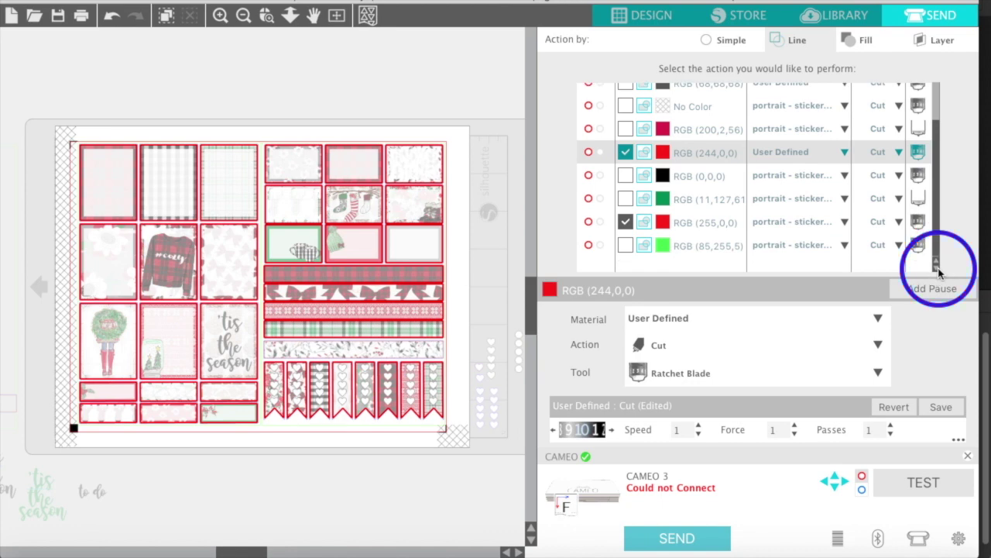
pyautogui.click(652, 223)
pyautogui.click(626, 223)
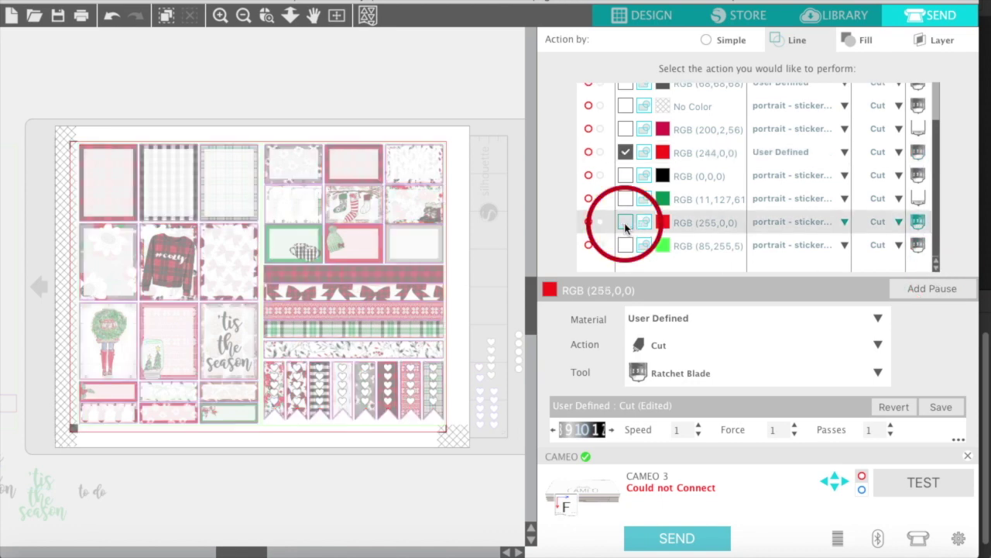
pyautogui.click(625, 153)
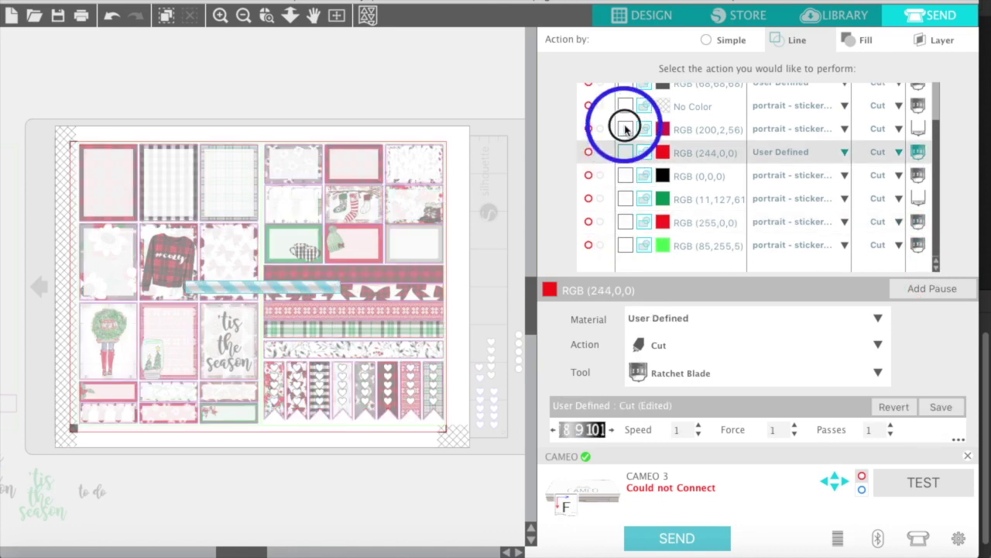
# Enable cutting for the three red line colors RGB (200,2,56), RGB (244,0,0) and RGB (255,0,0)
pyautogui.click(625, 129)
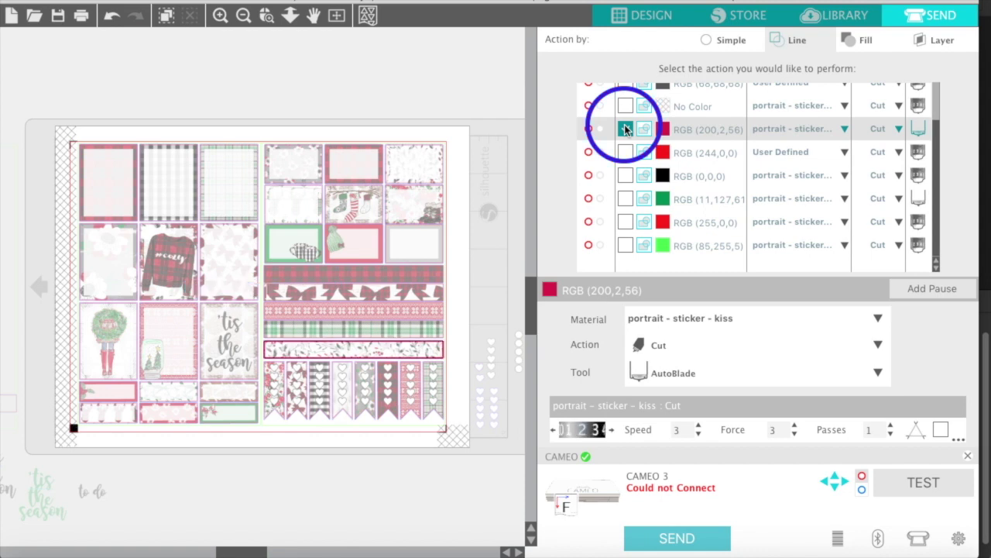
pyautogui.click(625, 152)
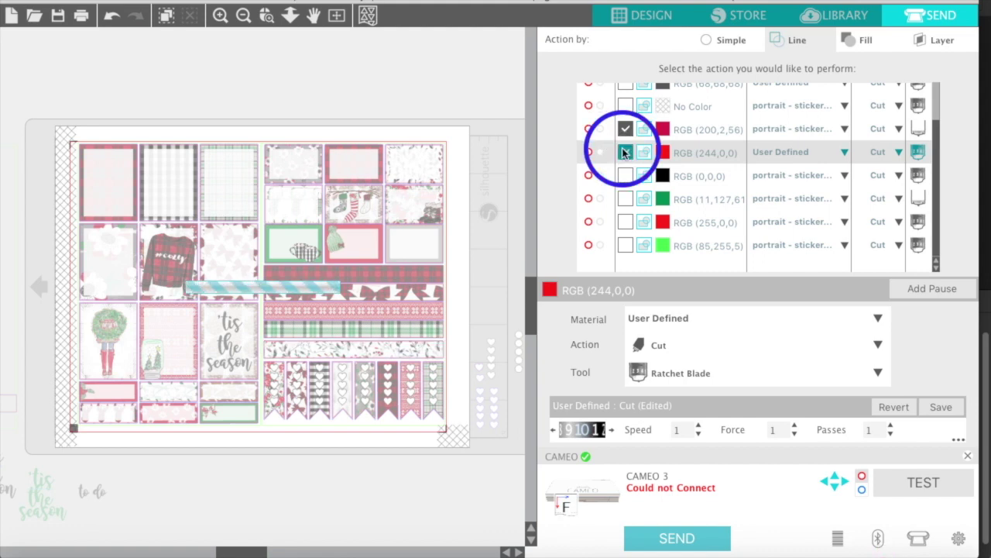
pyautogui.click(625, 222)
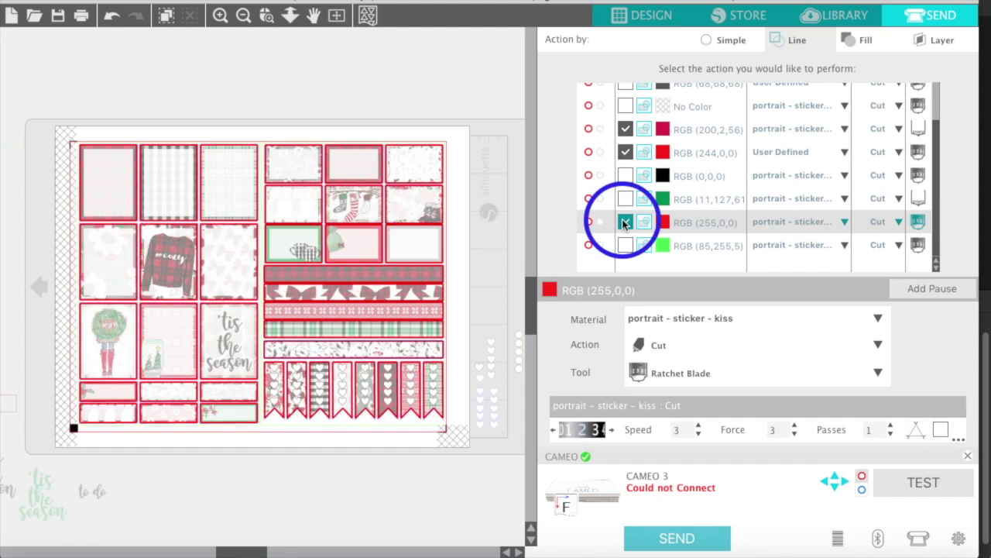
# Assign the user-defined material "portrait - sticker - kiss" to line color RGB (200,2,56)
pyautogui.click(839, 128)
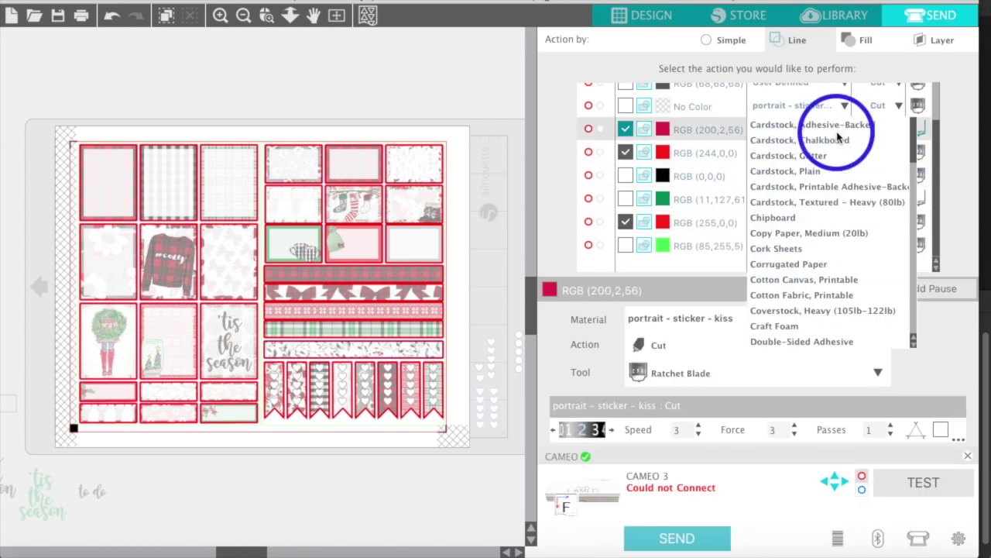
pyautogui.scroll(-10, 838, 236)
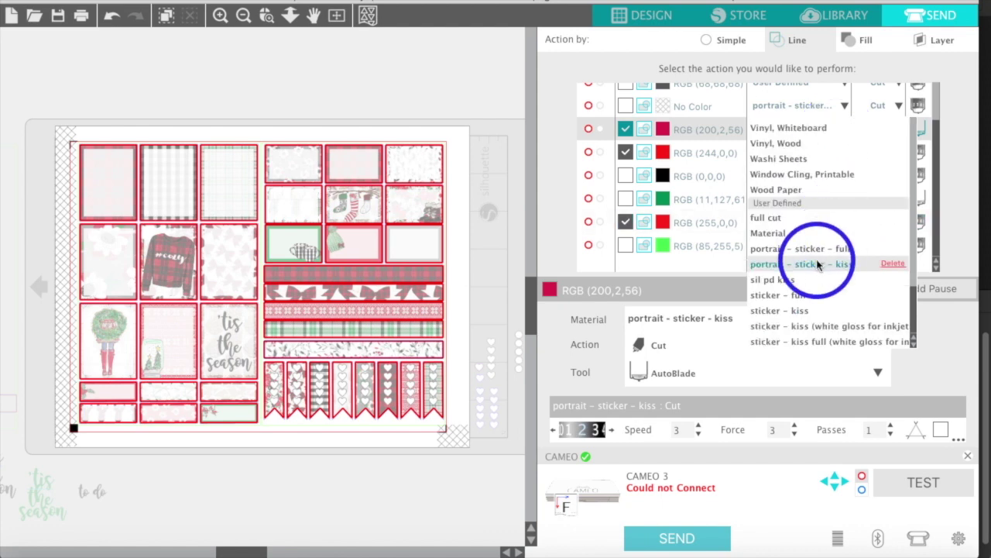
pyautogui.click(817, 263)
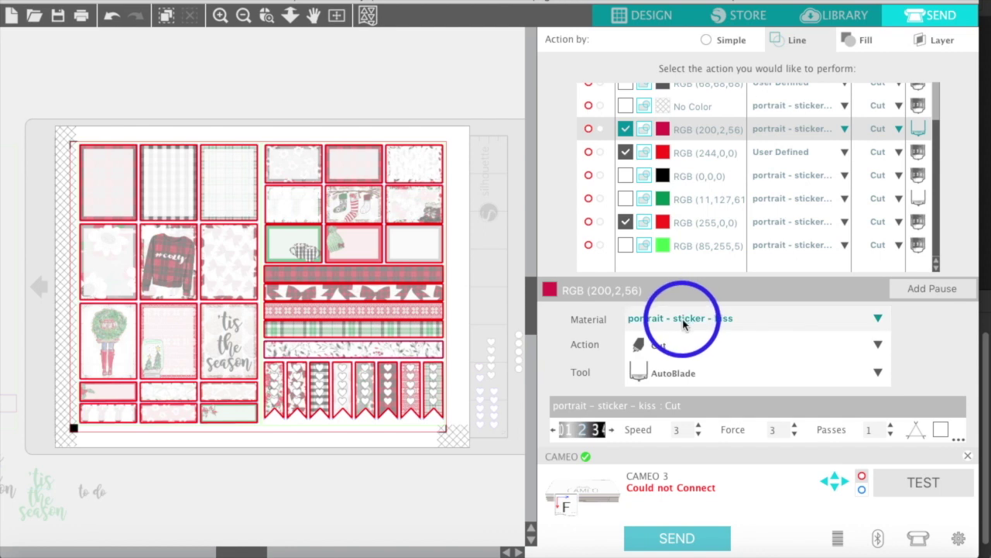
# Set the material of line color RGB (244,0,0) to "portrait - sticker - kiss" and check the settings for RGB (255,0,0)
pyautogui.click(708, 154)
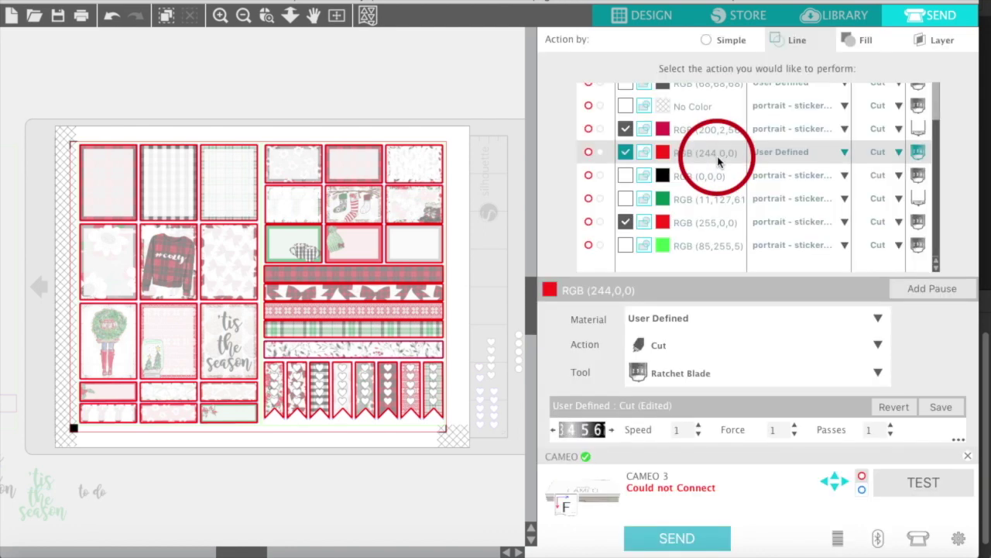
pyautogui.click(878, 319)
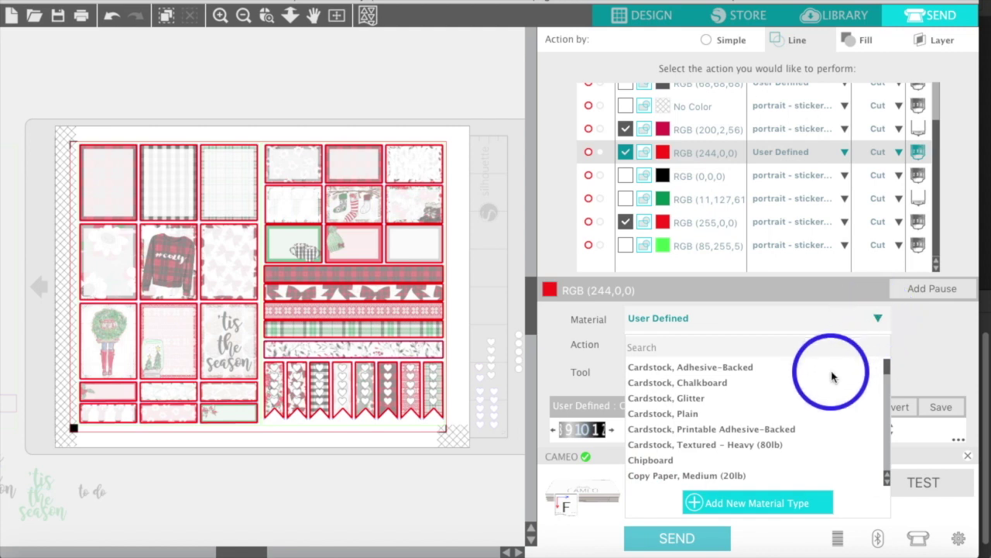
pyautogui.scroll(-10, 832, 377)
pyautogui.scroll(-10, 833, 378)
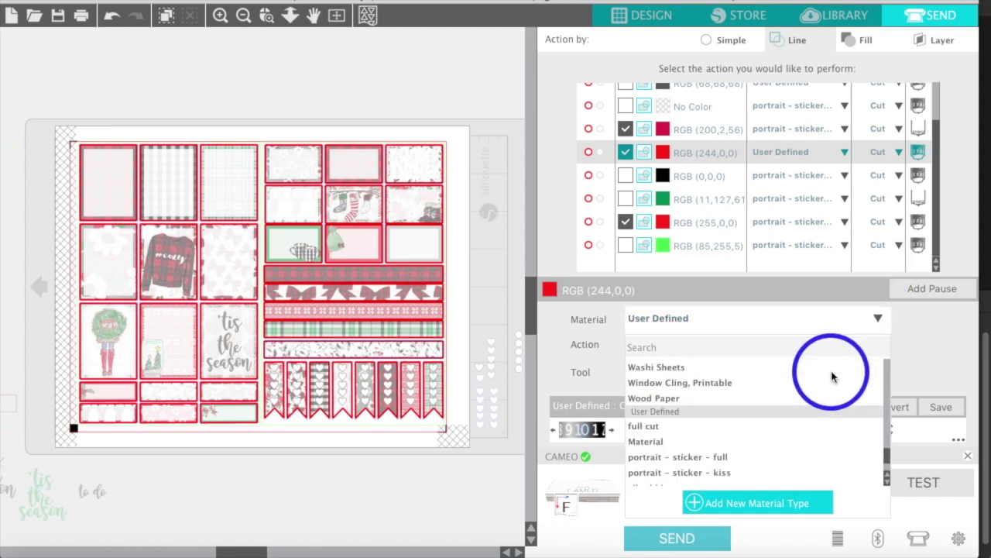
pyautogui.click(705, 405)
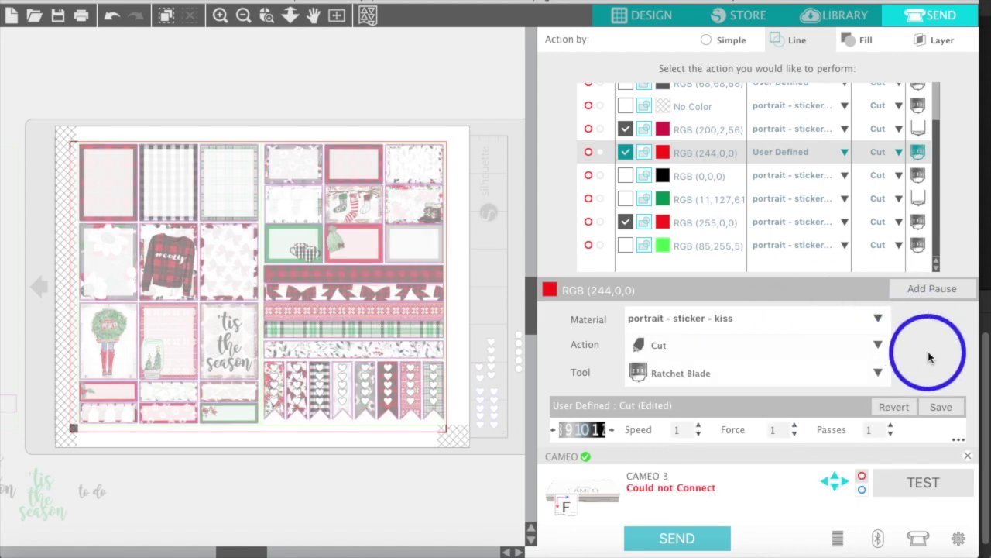
pyautogui.click(712, 223)
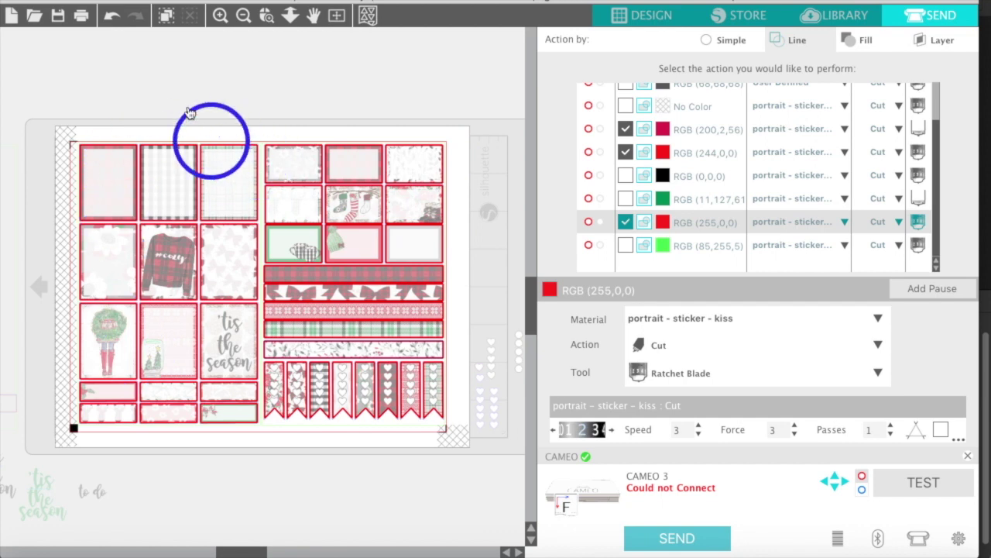
# Look over the file commands and the sheet in the design workspace, and return to the cut setup to inspect the cut lines
pyautogui.click(160, 0)
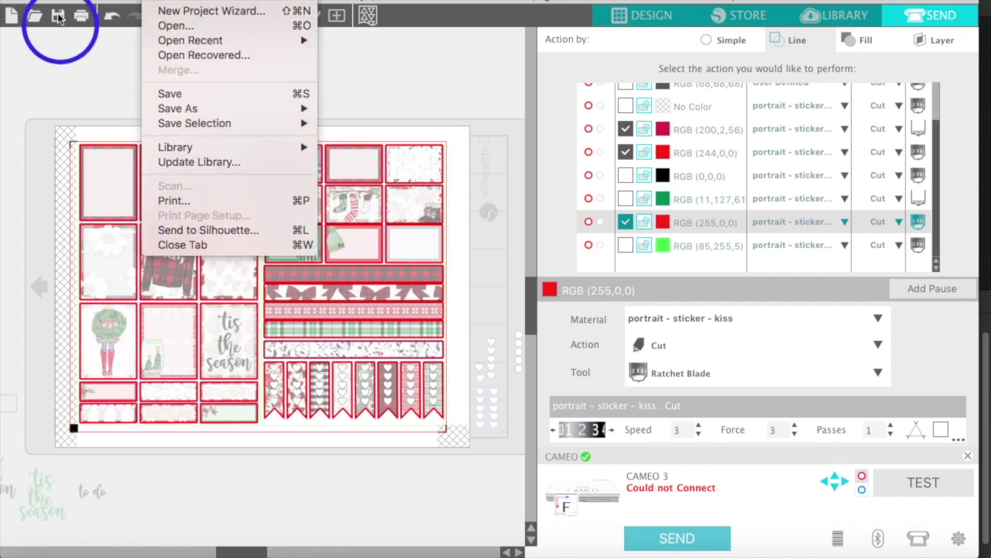
pyautogui.click(82, 76)
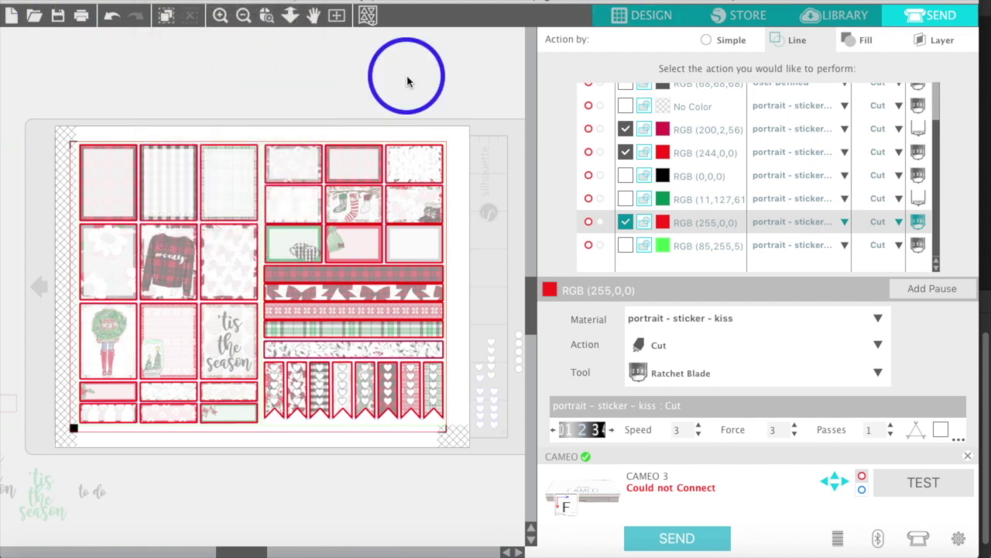
pyautogui.click(634, 17)
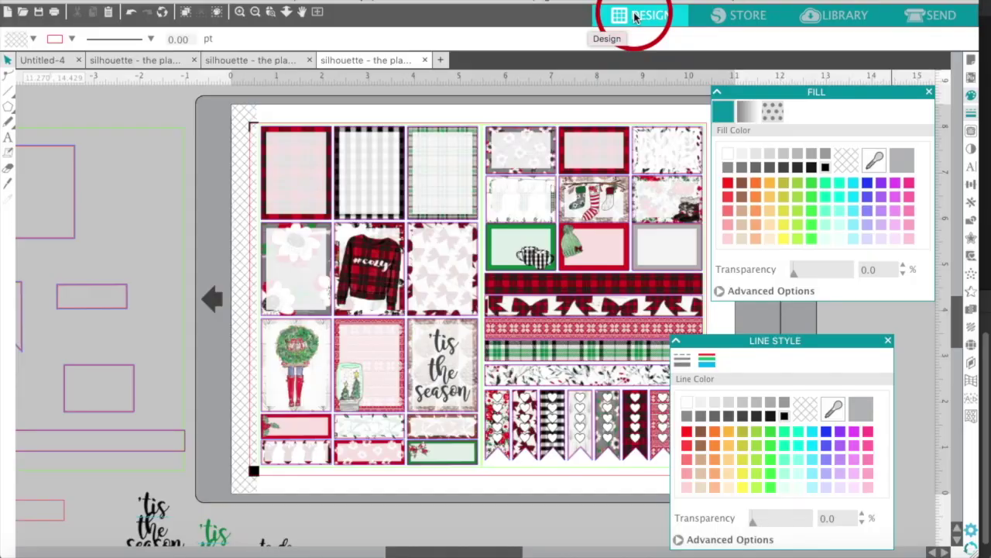
pyautogui.click(937, 18)
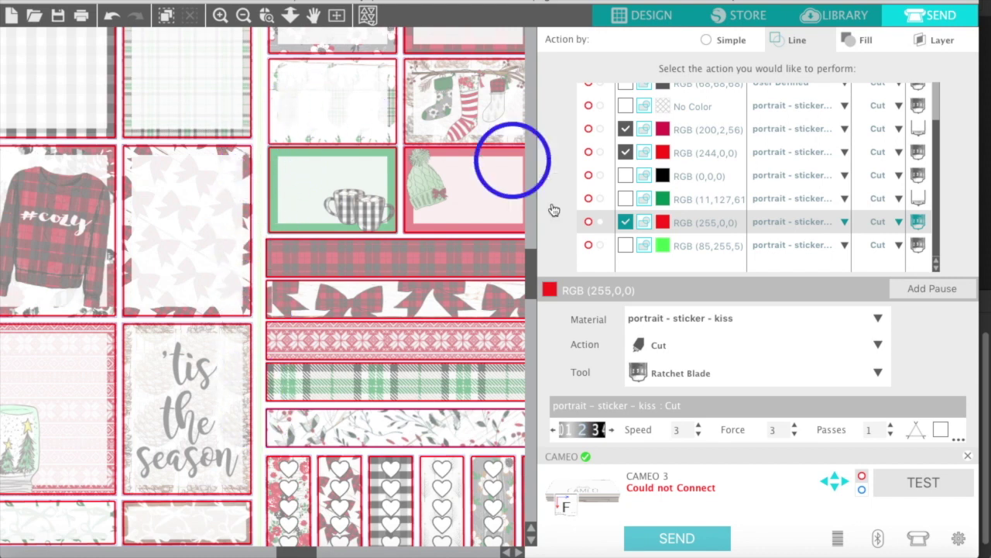
# Disable cutting for line colors RGB (200,2,56), RGB (244,0,0) and RGB (255,0,0), and enable only RGB (85,255,5)
pyautogui.click(625, 129)
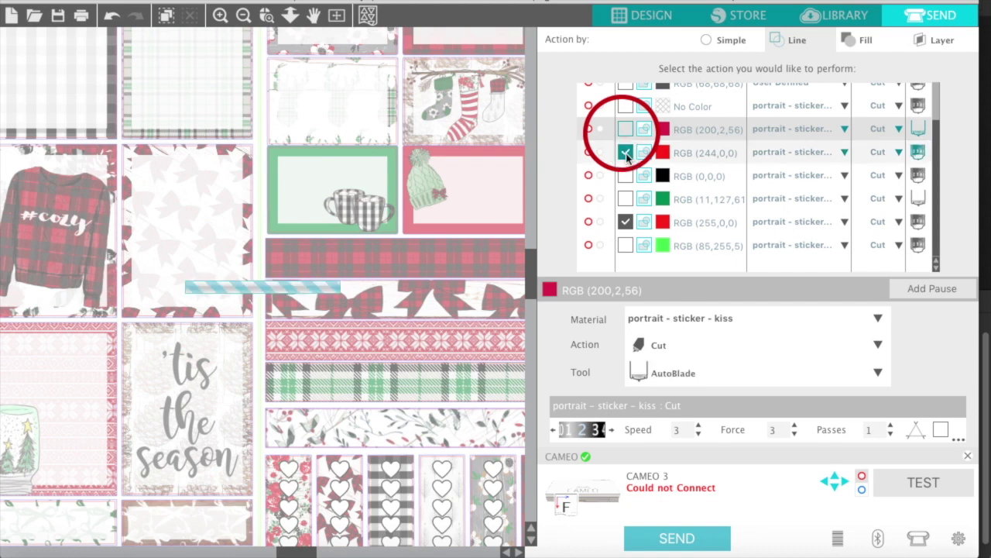
pyautogui.click(625, 152)
pyautogui.click(626, 221)
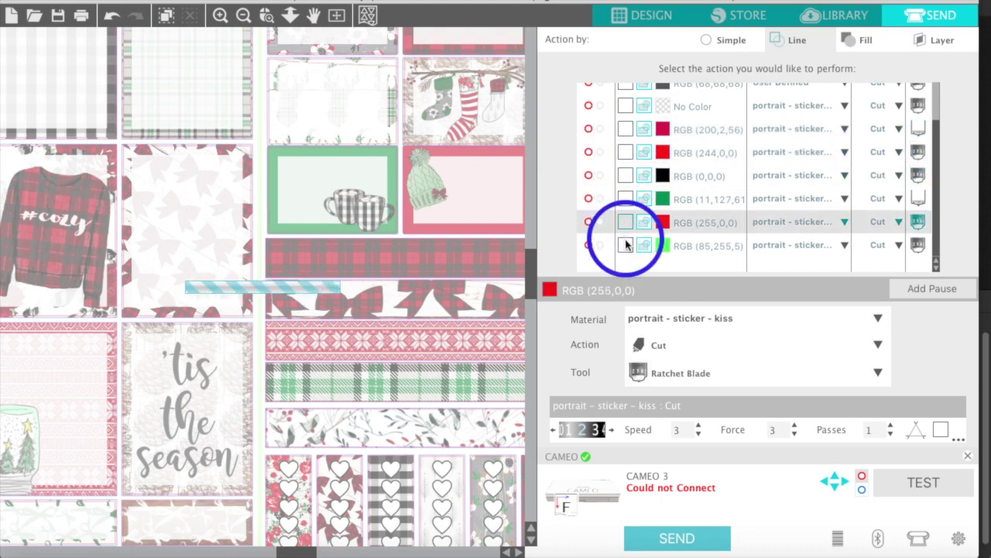
pyautogui.click(625, 247)
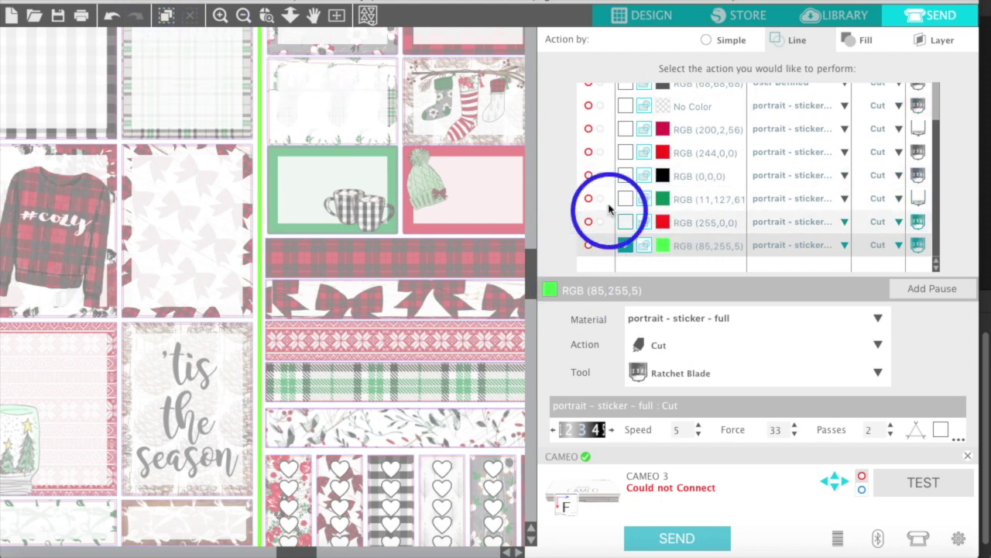
# Disable the bright green line color RGB (85,255,5) and re-enable cutting for the three red line colors
pyautogui.click(626, 245)
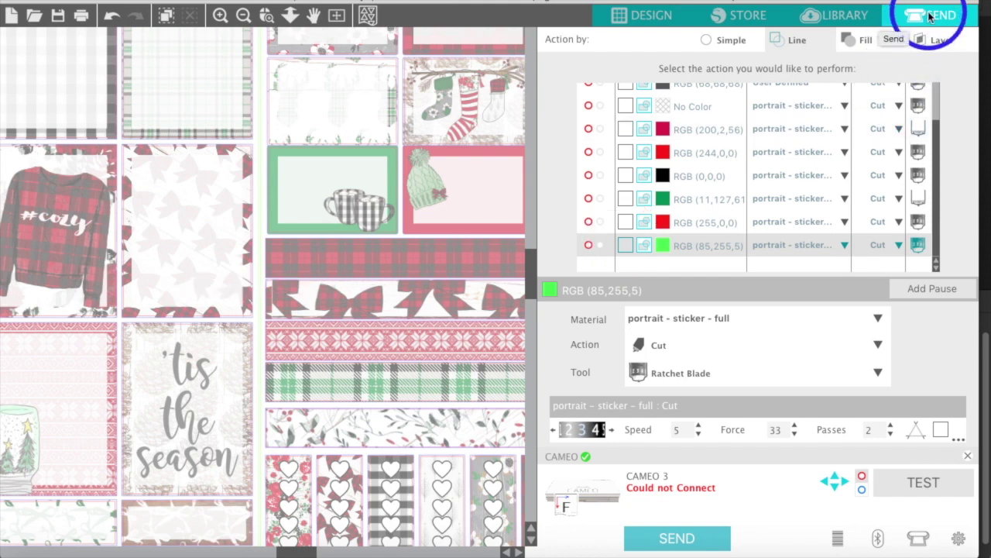
pyautogui.click(626, 128)
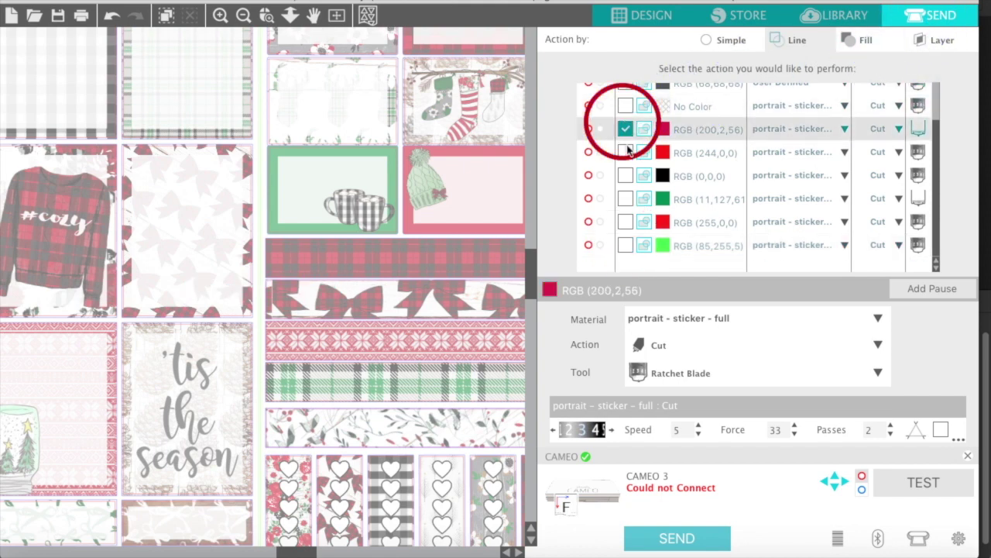
pyautogui.click(627, 152)
pyautogui.click(626, 222)
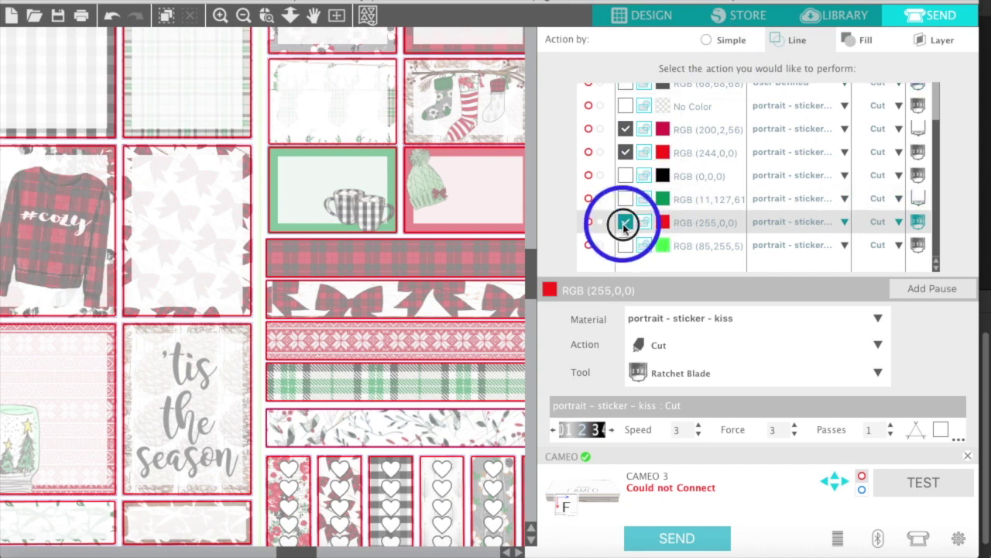
# Switch cutting from the three red kiss-cut line colors to only RGB (85,255,5) and send the full cut to the CAMEO 3
pyautogui.click(626, 153)
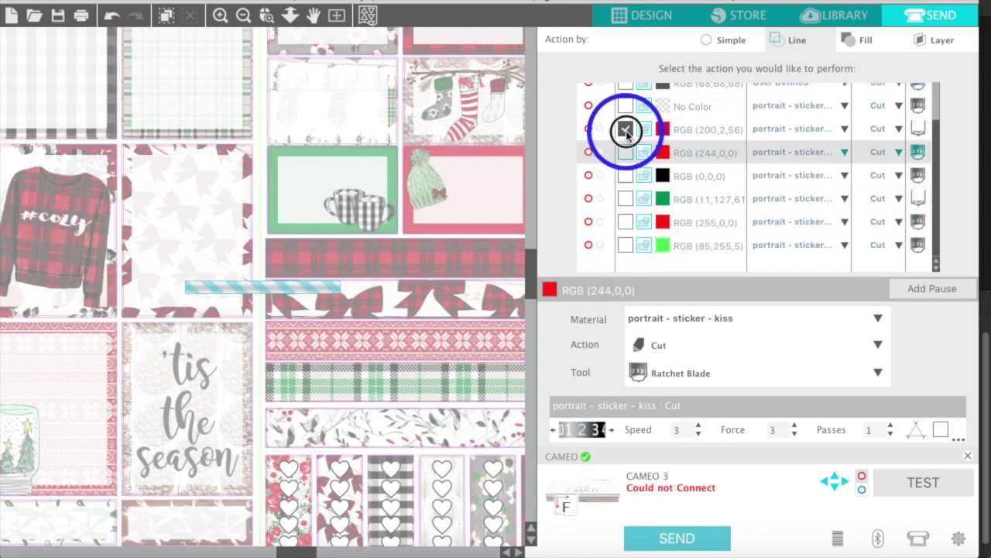
pyautogui.click(626, 132)
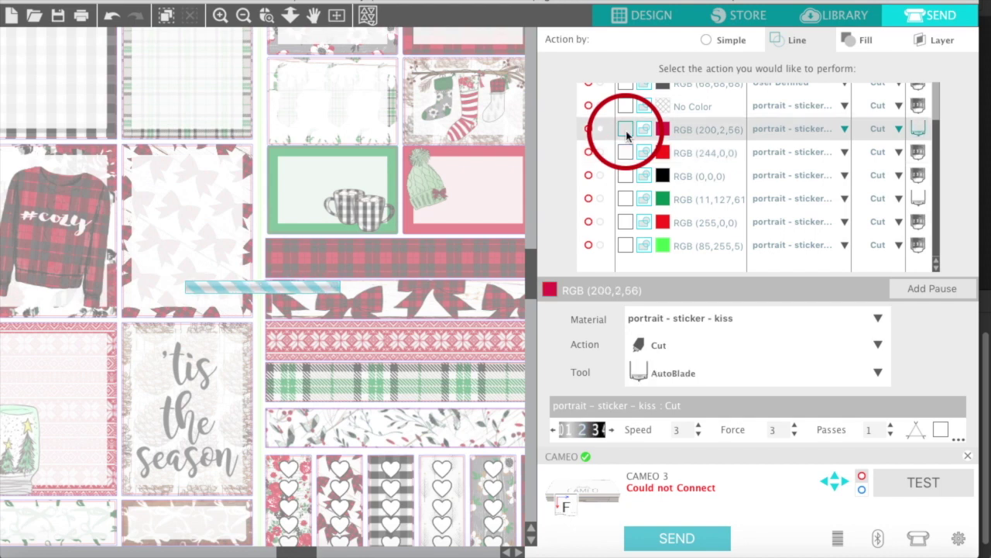
pyautogui.click(625, 246)
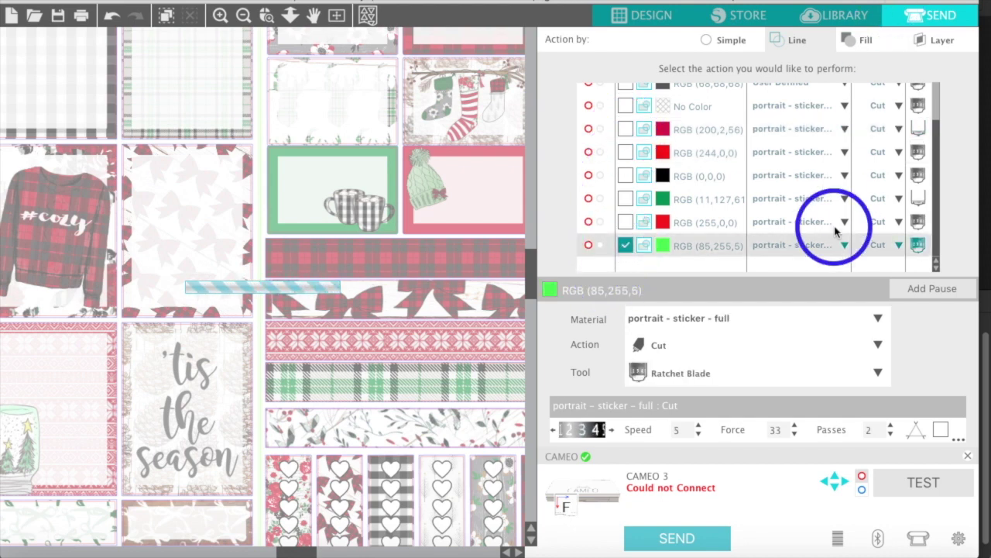
pyautogui.click(690, 538)
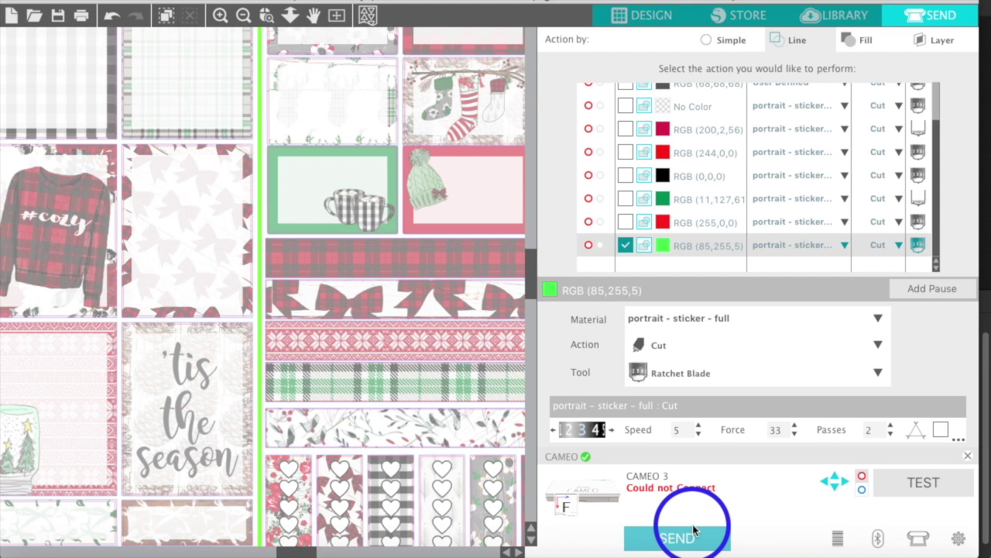